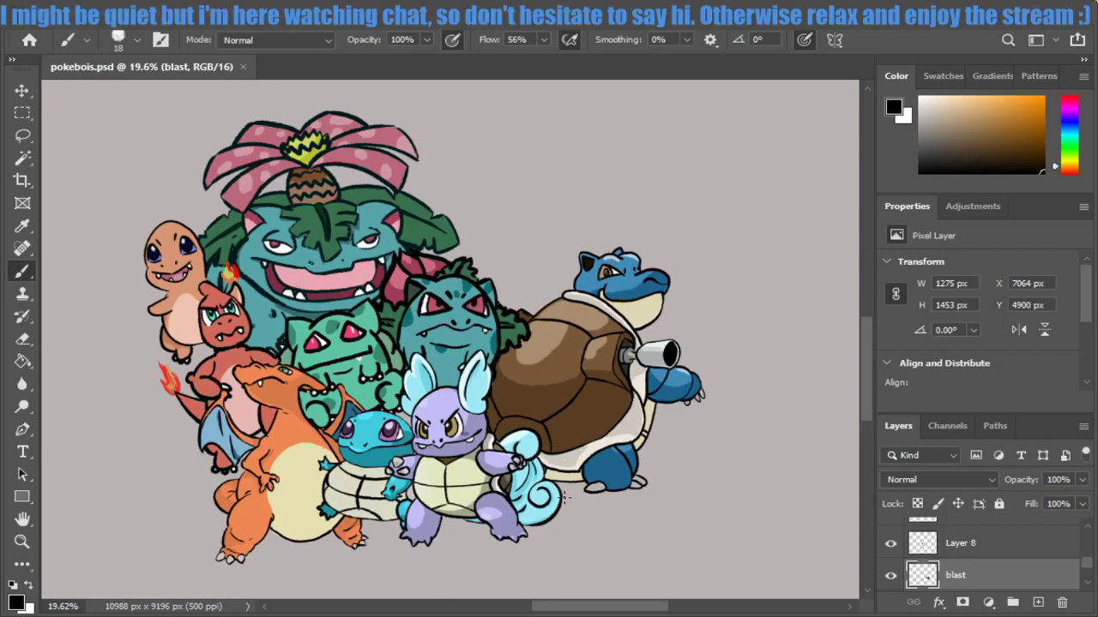
Pan to the empty canvas beside the Pokémon group and zoom in to 50%.
{"action": "mouse_move", "coordinate": [560, 607]}
{"action": "left_mouse_down"}
{"action": "mouse_move", "coordinate": [635, 611]}
{"action": "mouse_move", "coordinate": [426, 603]}
{"action": "mouse_move", "coordinate": [546, 600]}
{"action": "mouse_move", "coordinate": [631, 583]}
{"action": "left_mouse_up"}
{"action": "scroll", "coordinate": [664, 570], "scroll_direction": "right", "scroll_amount": 3}
{"action": "scroll", "coordinate": [648, 572], "scroll_direction": "left", "scroll_amount": 1}
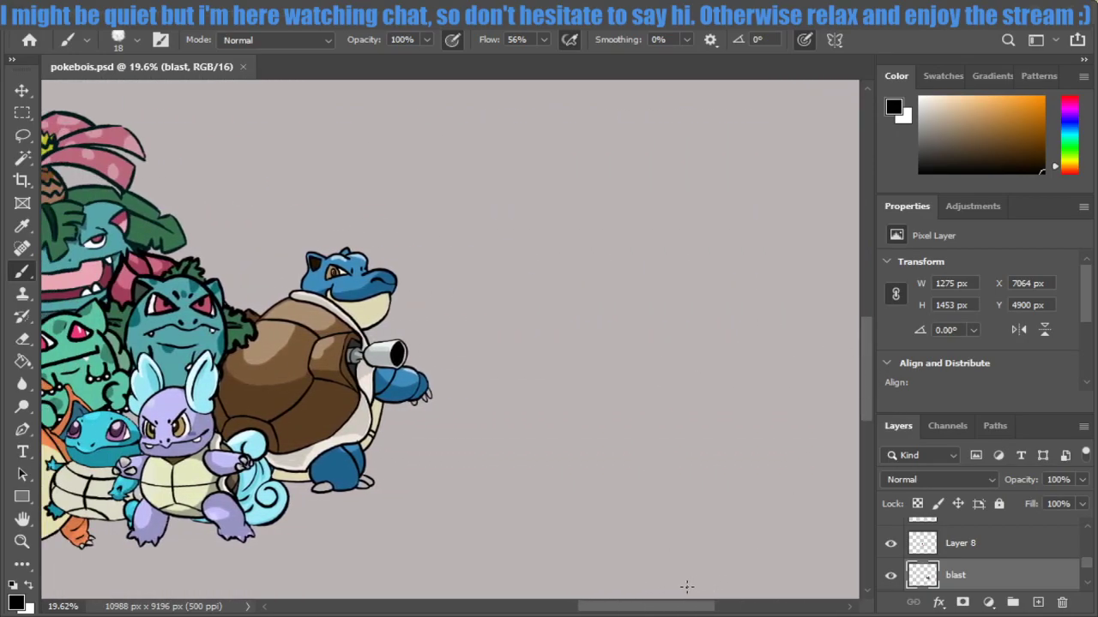
{"action": "scroll", "coordinate": [686, 600], "scroll_direction": "right", "scroll_amount": 3}
{"action": "scroll", "coordinate": [690, 592], "scroll_direction": "left", "scroll_amount": 1}
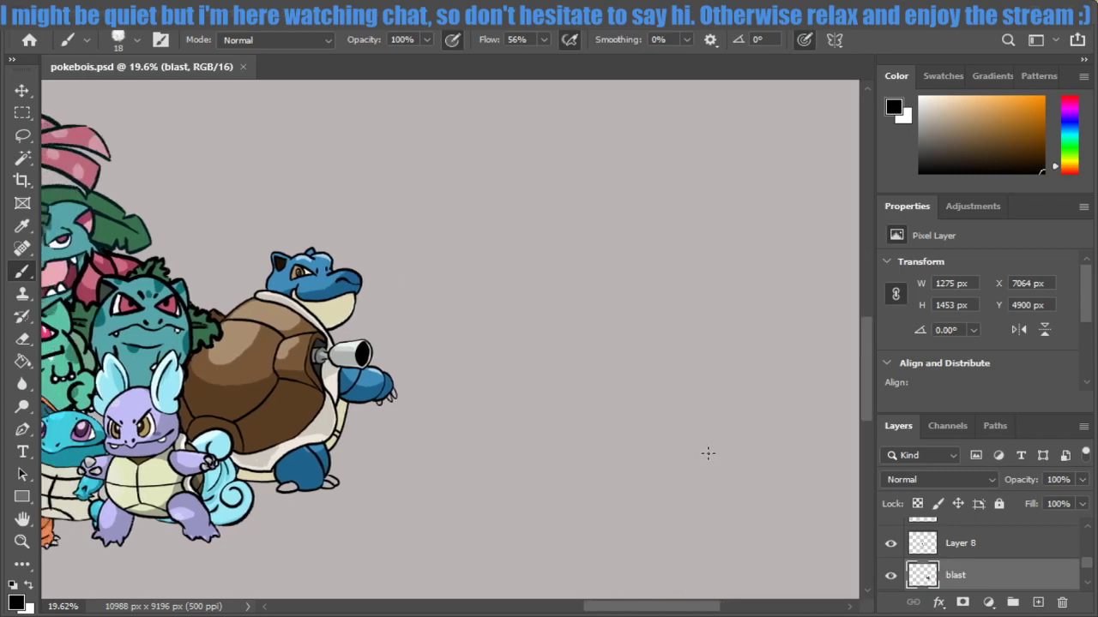
{"action": "scroll", "coordinate": [711, 452], "scroll_direction": "up", "scroll_amount": 1}
{"action": "scroll", "coordinate": [716, 448], "scroll_direction": "up", "scroll_amount": 1}
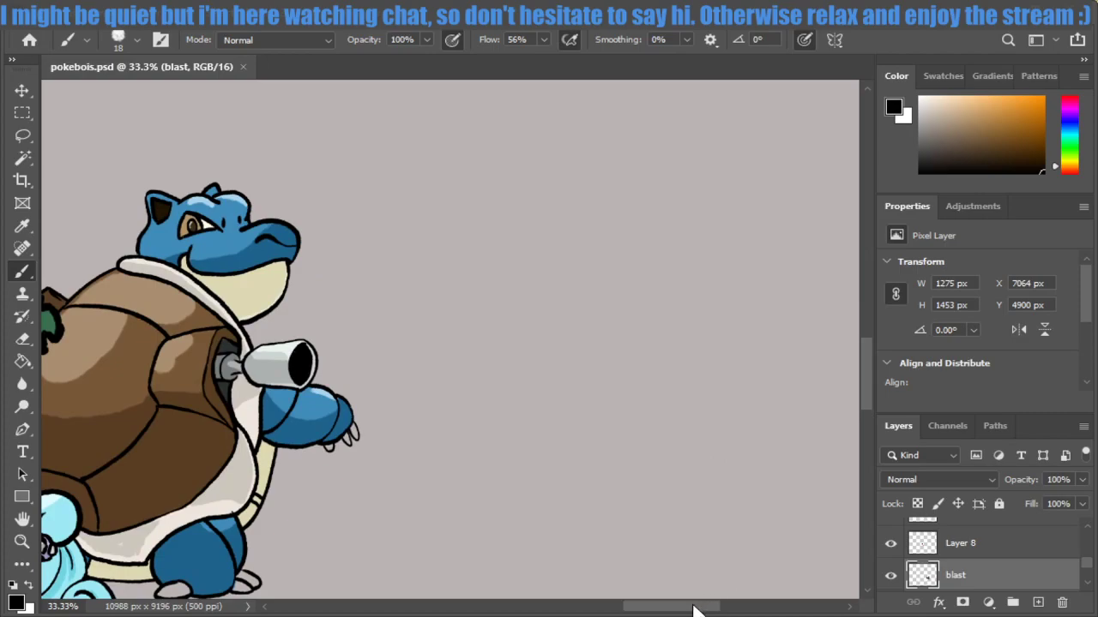
{"action": "left_click_drag", "start_coordinate": [693, 605], "coordinate": [719, 609]}
{"action": "scroll", "coordinate": [734, 587], "scroll_direction": "up", "scroll_amount": 1}
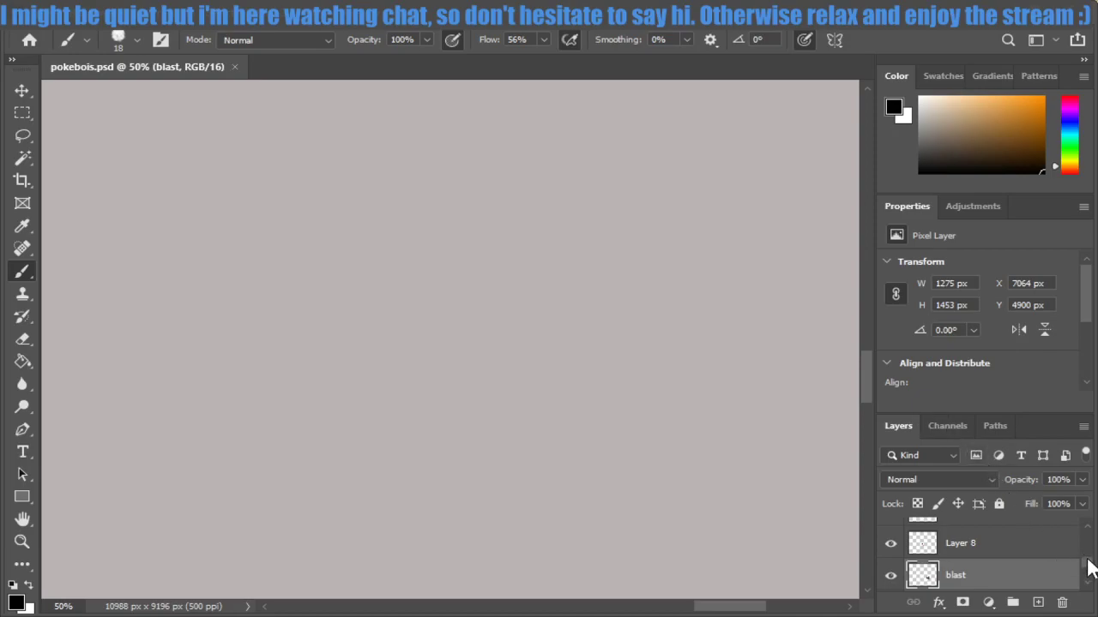
Add two new empty layers and rename the newest one 'caterpie'.
{"action": "mouse_move", "coordinate": [1086, 563]}
{"action": "left_mouse_down"}
{"action": "mouse_move", "coordinate": [1087, 545]}
{"action": "mouse_move", "coordinate": [1089, 573]}
{"action": "mouse_move", "coordinate": [1091, 558]}
{"action": "left_mouse_up"}
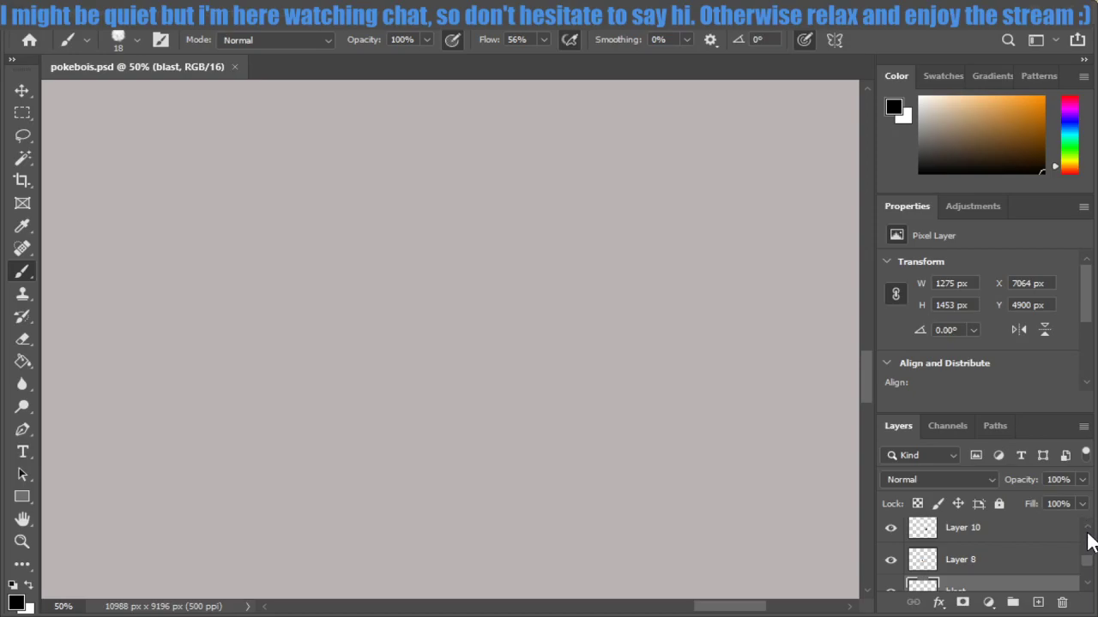
{"action": "left_click", "coordinate": [1038, 602]}
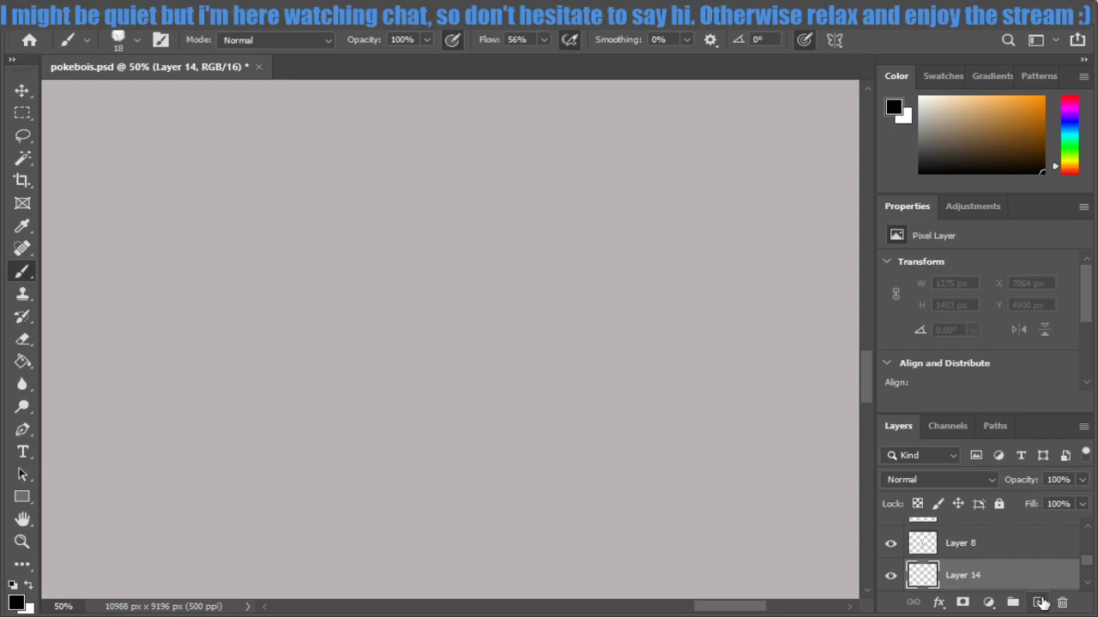
{"action": "left_click", "coordinate": [1038, 603]}
{"action": "left_click", "coordinate": [1039, 603]}
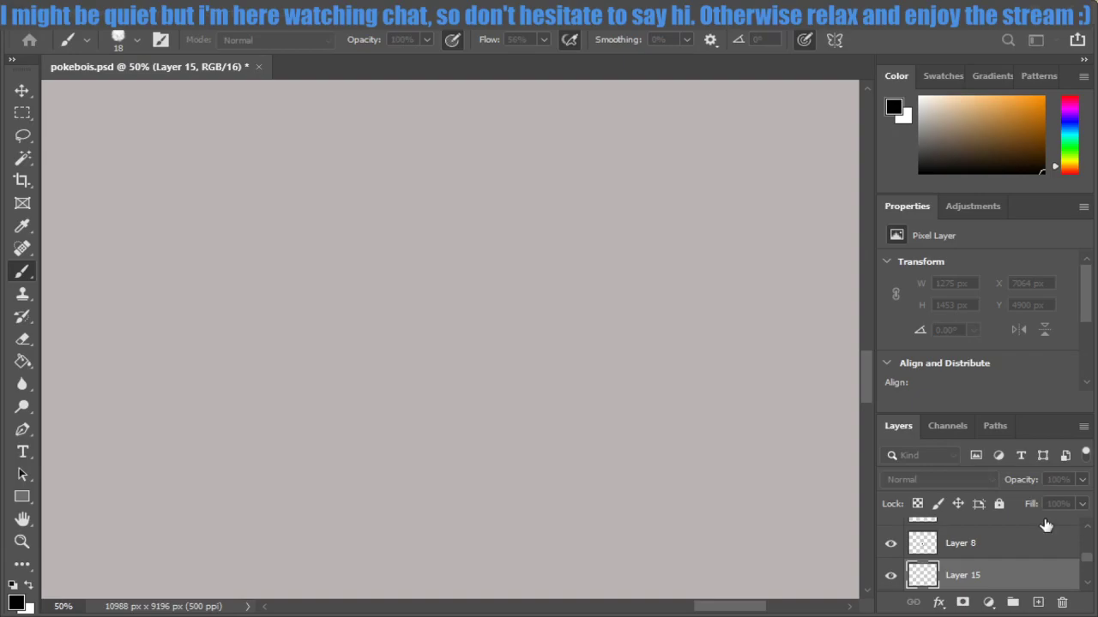
{"action": "type", "text": "caterpie"}
{"action": "key", "text": "Return"}
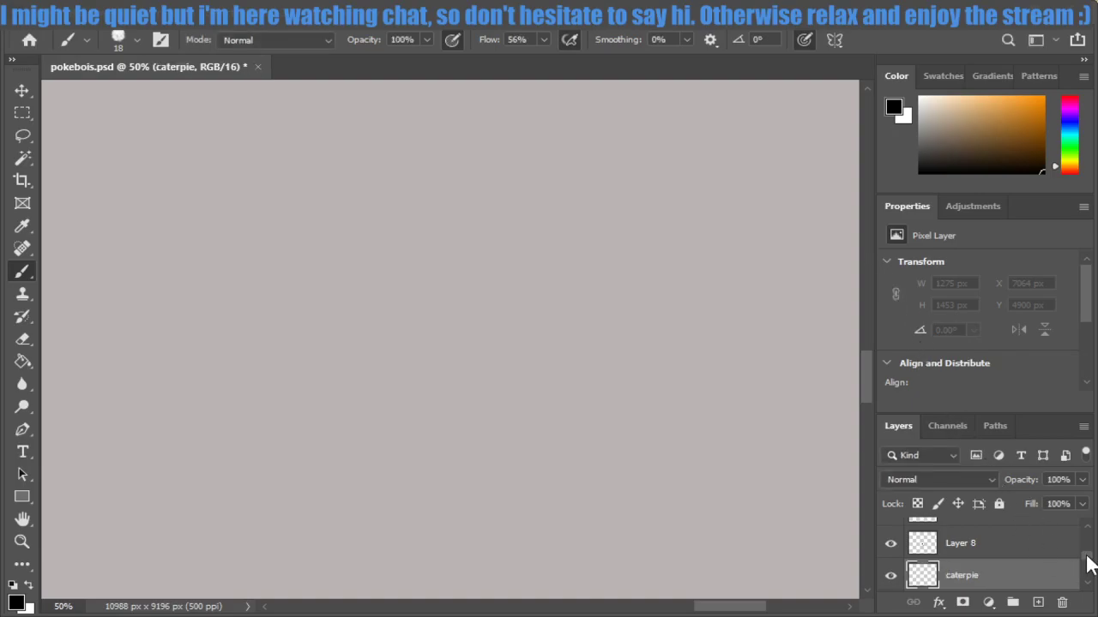
Select Layer 15 as the sketching layer.
{"action": "scroll", "coordinate": [1088, 564], "scroll_direction": "down", "scroll_amount": 3}
{"action": "scroll", "coordinate": [1089, 565], "scroll_direction": "up", "scroll_amount": 1}
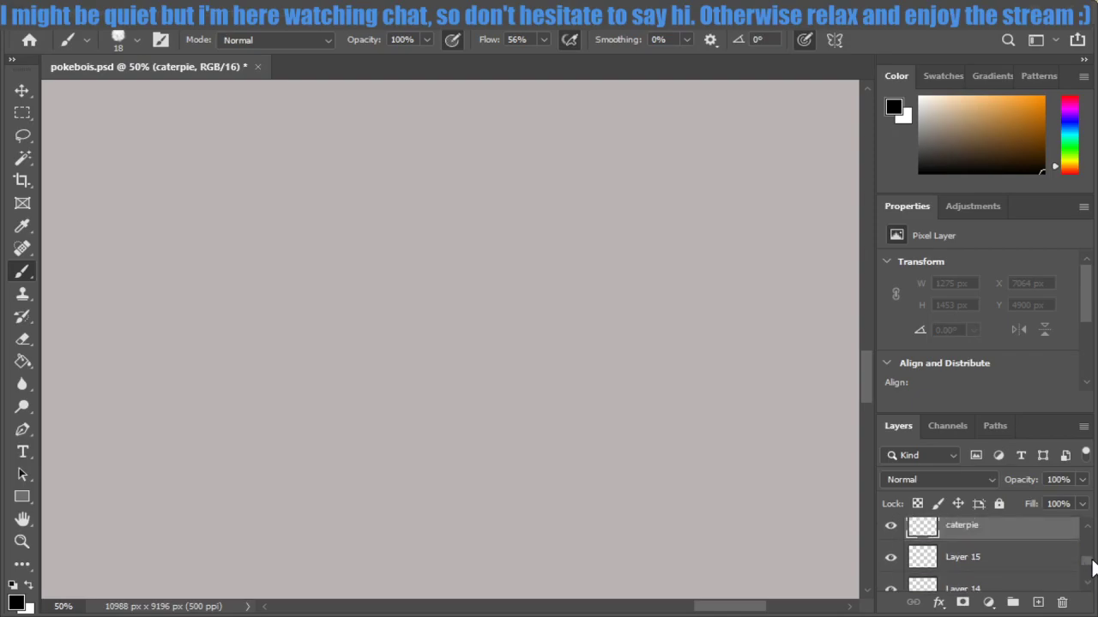
{"action": "left_click", "coordinate": [1004, 558]}
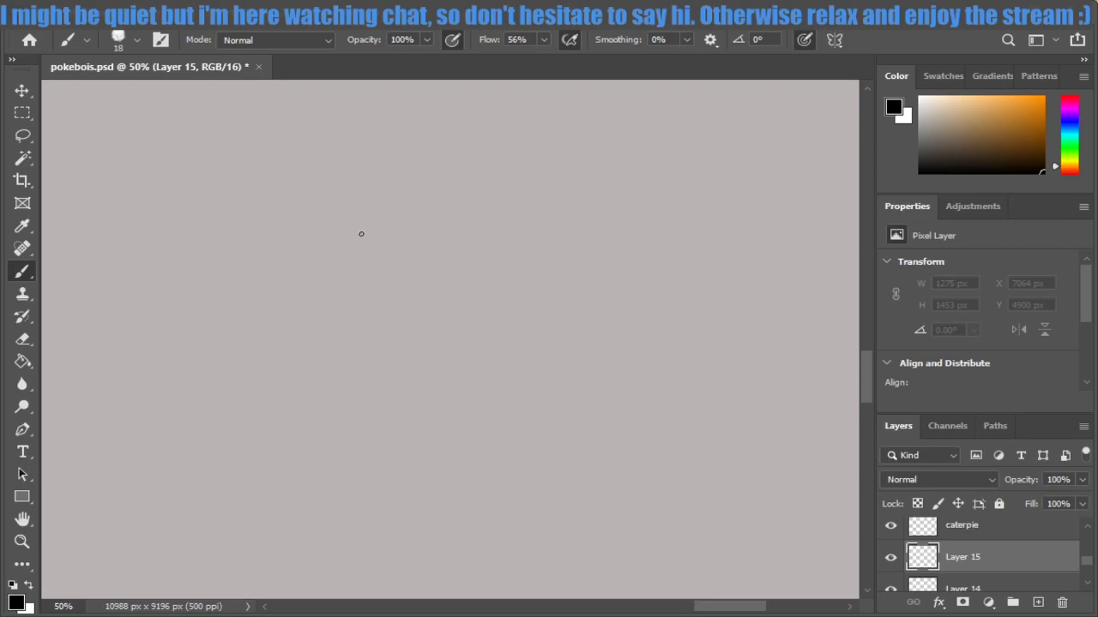
Sketch the top arch of the head, redrawing it until it's wide enough.
{"action": "mouse_move", "coordinate": [313, 319]}
{"action": "left_mouse_down"}
{"action": "mouse_move", "coordinate": [289, 245]}
{"action": "mouse_move", "coordinate": [498, 312]}
{"action": "left_mouse_up"}
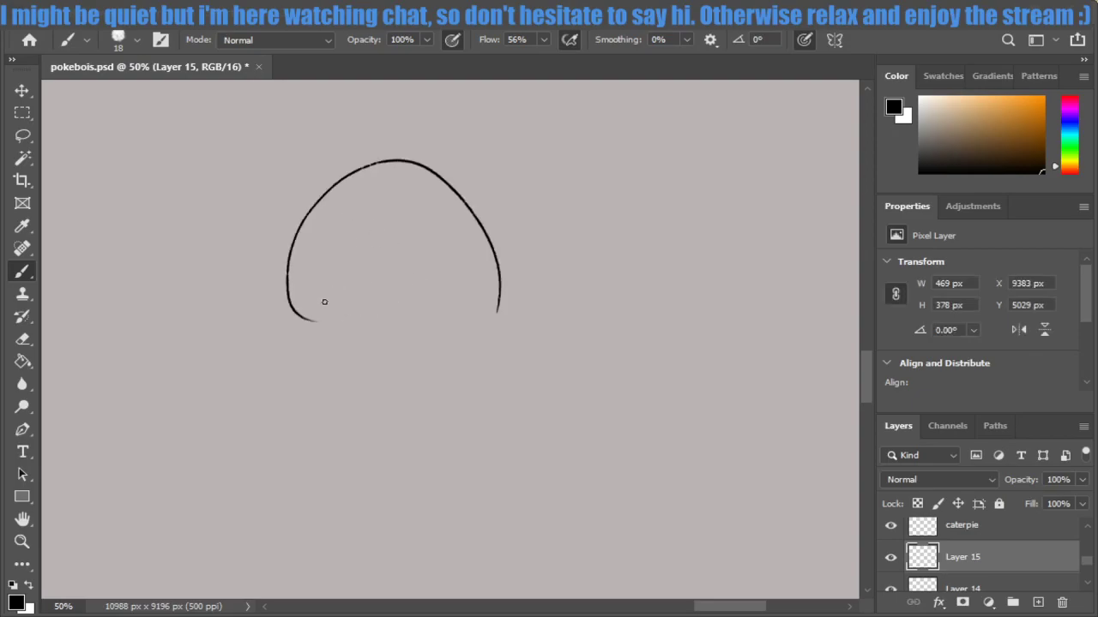
{"action": "key", "text": "ctrl+z"}
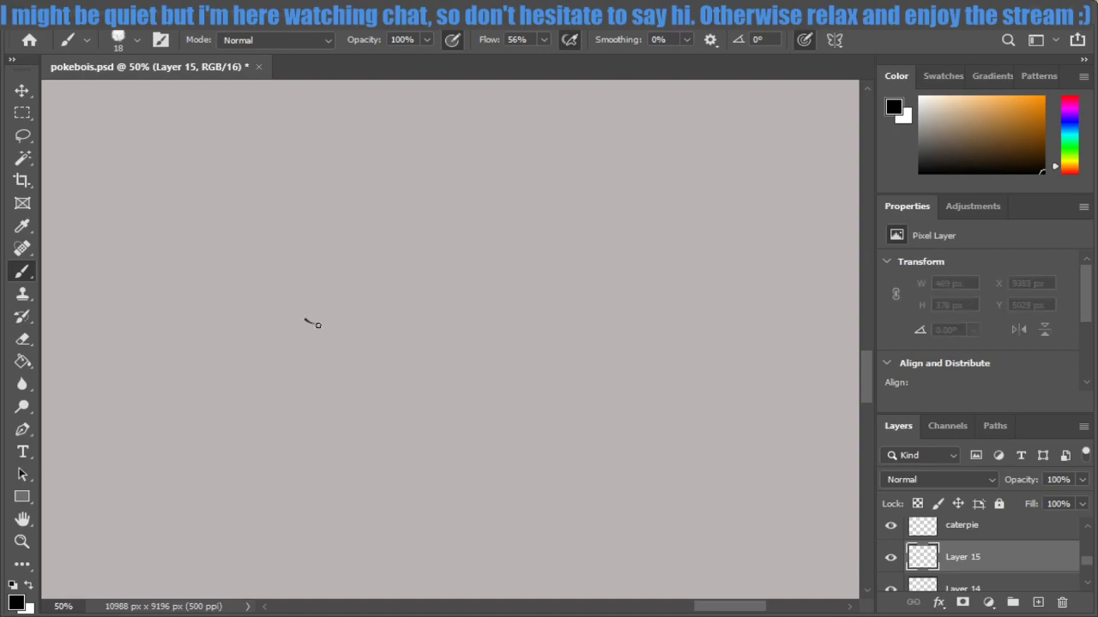
{"action": "left_click_drag", "start_coordinate": [314, 323], "coordinate": [422, 358]}
{"action": "key", "text": "ctrl+z"}
{"action": "mouse_move", "coordinate": [286, 340]}
{"action": "left_mouse_down"}
{"action": "mouse_move", "coordinate": [495, 344]}
{"action": "mouse_move", "coordinate": [486, 353]}
{"action": "left_mouse_up"}
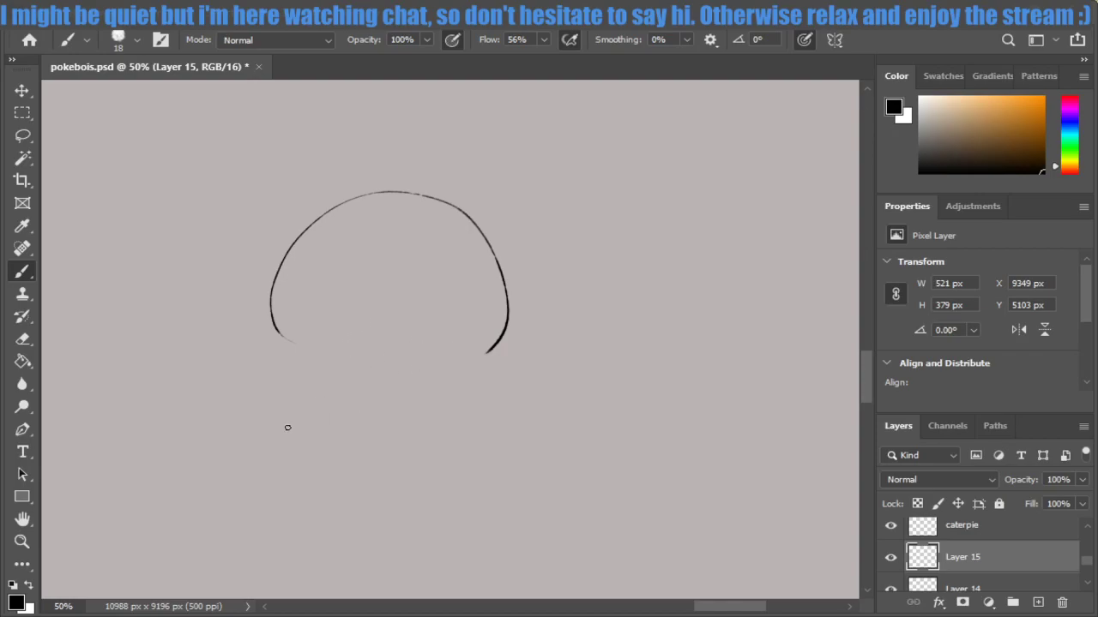
Draw an arched curve below the head, retrying the stroke several times.
{"action": "left_click_drag", "start_coordinate": [282, 382], "coordinate": [436, 392]}
{"action": "left_click_drag", "start_coordinate": [289, 362], "coordinate": [392, 421]}
{"action": "key", "text": "ctrl+z"}
{"action": "key", "text": "ctrl+z"}
{"action": "mouse_move", "coordinate": [294, 381]}
{"action": "left_mouse_down"}
{"action": "mouse_move", "coordinate": [429, 328]}
{"action": "mouse_move", "coordinate": [311, 403]}
{"action": "mouse_move", "coordinate": [325, 400]}
{"action": "left_mouse_up"}
{"action": "key", "text": "ctrl+z"}
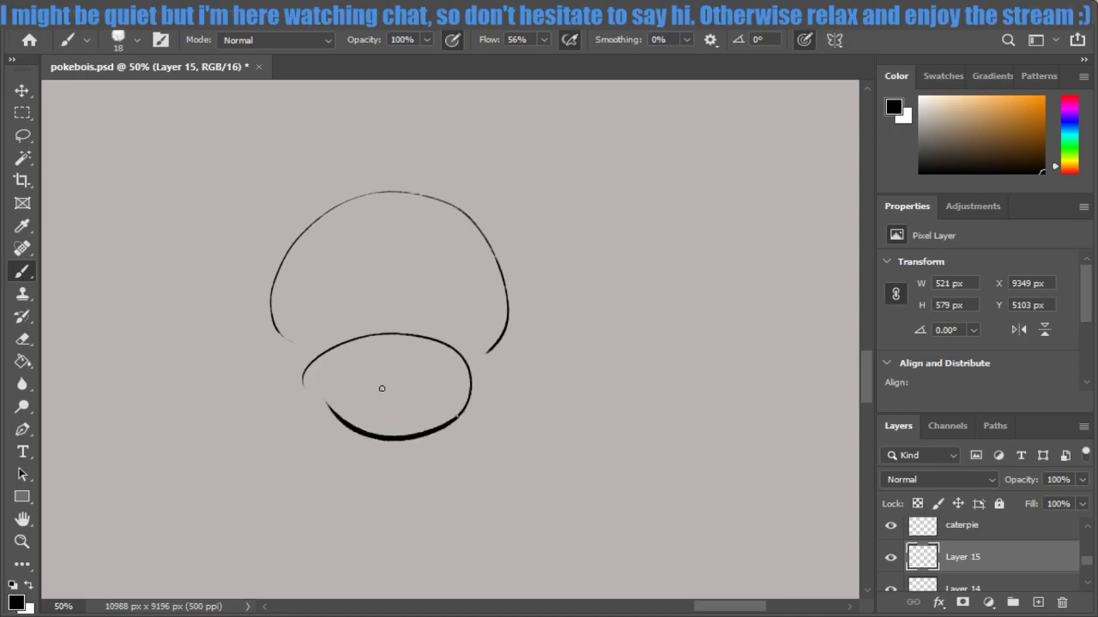
{"action": "key", "text": "ctrl+z"}
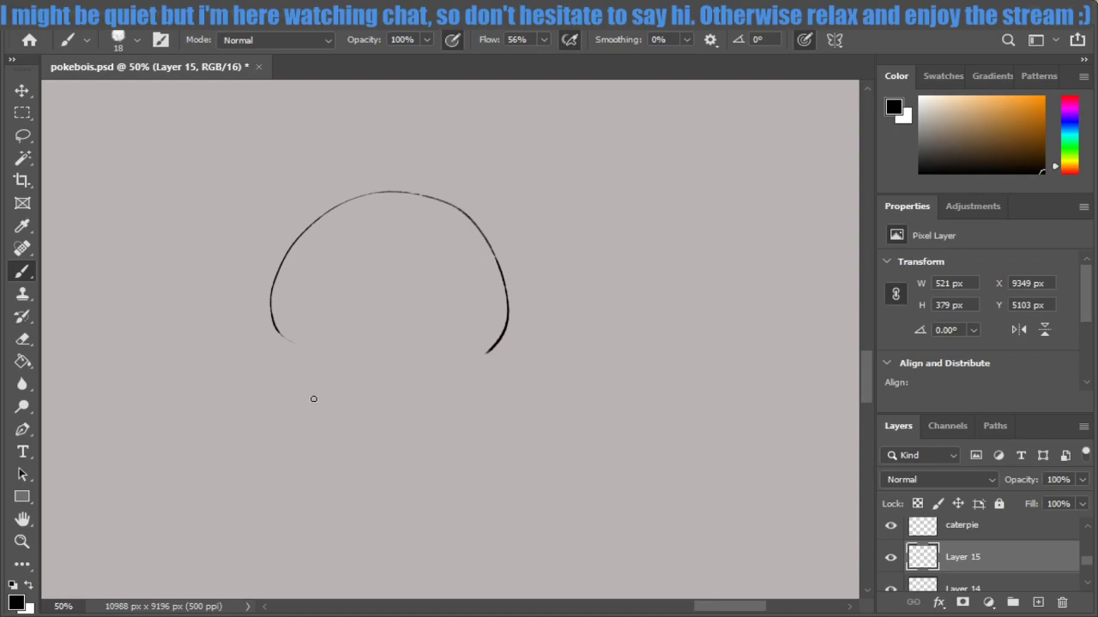
{"action": "left_click_drag", "start_coordinate": [301, 396], "coordinate": [440, 420]}
{"action": "key", "text": "ctrl+z"}
{"action": "left_click_drag", "start_coordinate": [300, 397], "coordinate": [418, 423]}
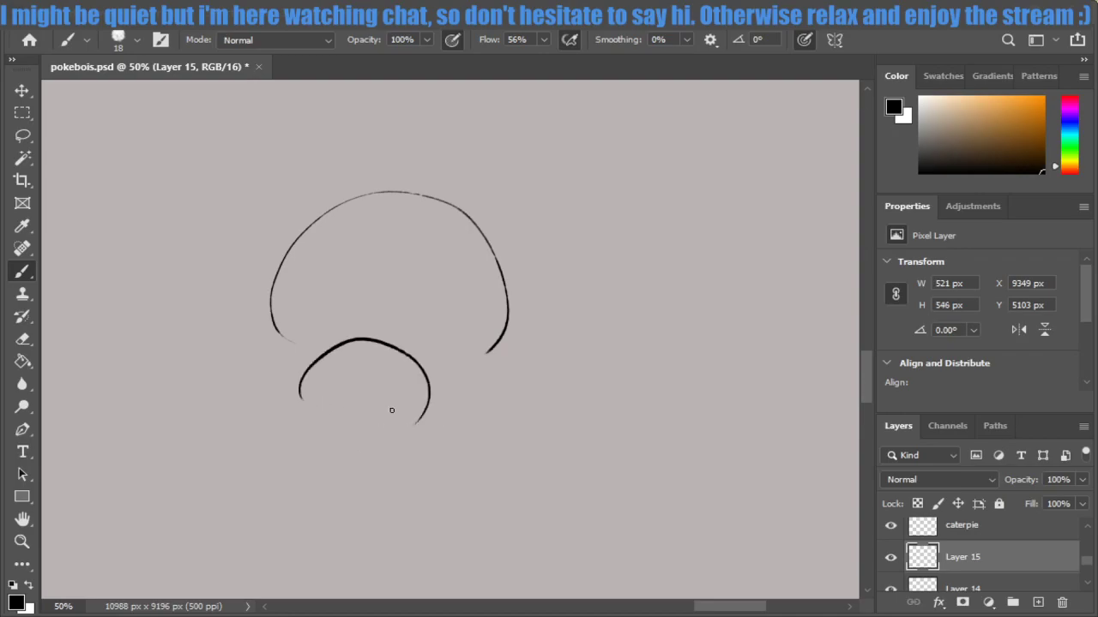
{"action": "key", "text": "ctrl+z"}
{"action": "left_click_drag", "start_coordinate": [312, 393], "coordinate": [438, 387]}
{"action": "key", "text": "ctrl+z"}
{"action": "left_click_drag", "start_coordinate": [313, 394], "coordinate": [439, 327]}
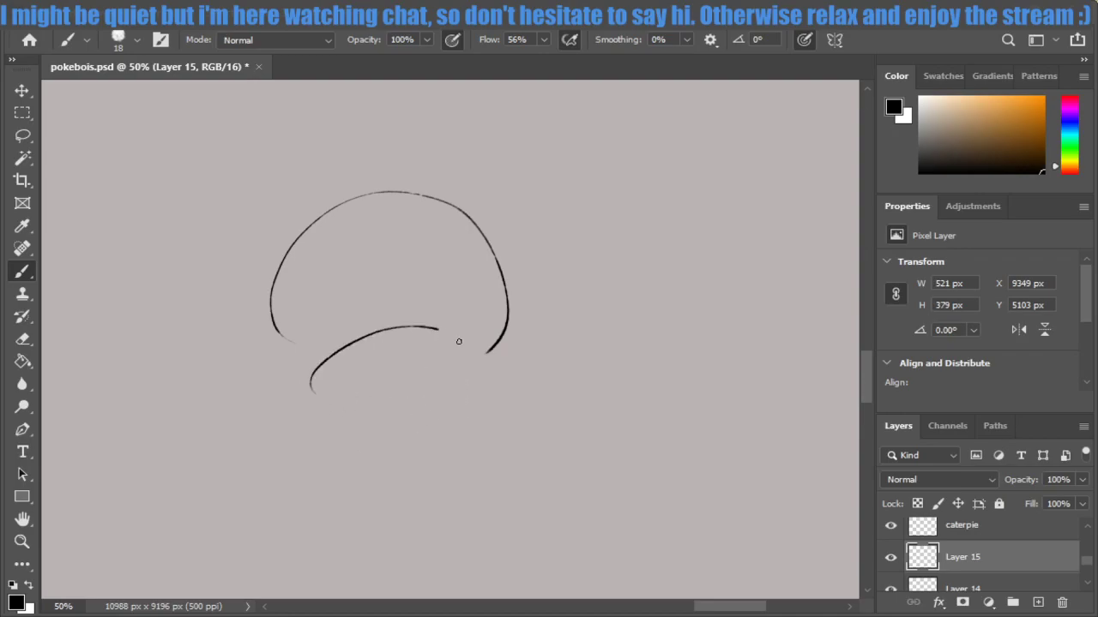
{"action": "key", "text": "ctrl+z"}
{"action": "left_click_drag", "start_coordinate": [318, 395], "coordinate": [458, 385]}
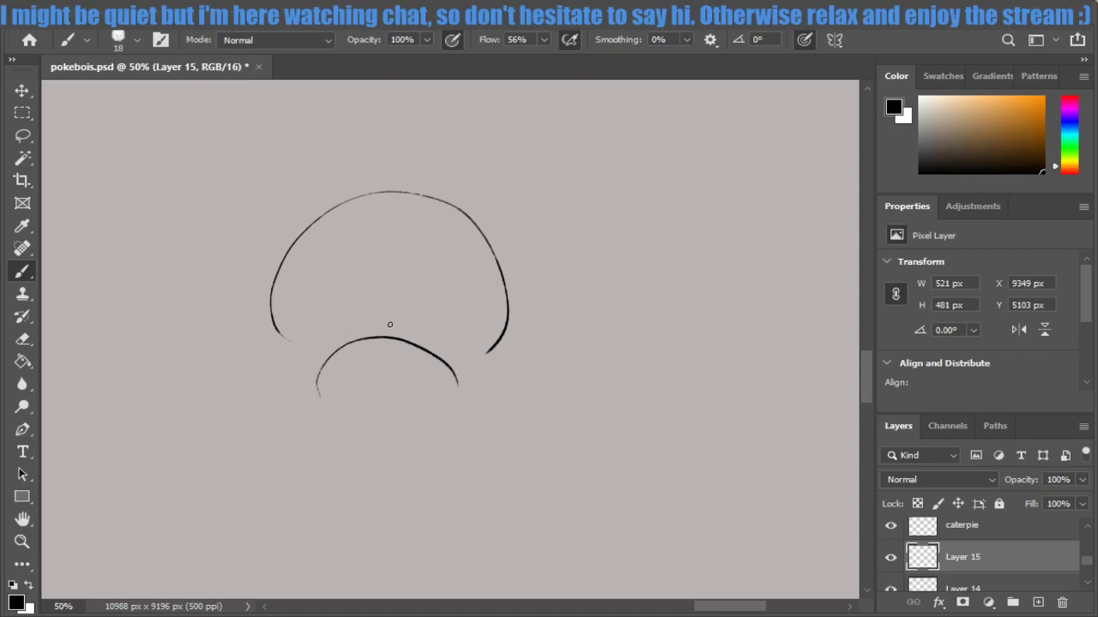
Draw a closed loop for the nose inside the head.
{"action": "mouse_move", "coordinate": [351, 323]}
{"action": "left_mouse_down"}
{"action": "mouse_move", "coordinate": [378, 277]}
{"action": "mouse_move", "coordinate": [373, 324]}
{"action": "mouse_move", "coordinate": [431, 308]}
{"action": "mouse_move", "coordinate": [380, 315]}
{"action": "mouse_move", "coordinate": [429, 296]}
{"action": "left_mouse_up"}
{"action": "key", "text": "ctrl+z"}
{"action": "key", "text": "ctrl+z"}
{"action": "key", "text": "ctrl+z"}
{"action": "key", "text": "ctrl+z"}
{"action": "mouse_move", "coordinate": [339, 314]}
{"action": "left_mouse_down"}
{"action": "mouse_move", "coordinate": [347, 336]}
{"action": "mouse_move", "coordinate": [429, 296]}
{"action": "left_mouse_up"}
{"action": "key", "text": "ctrl+z"}
{"action": "key", "text": "ctrl+z"}
{"action": "mouse_move", "coordinate": [354, 345]}
{"action": "left_mouse_down"}
{"action": "mouse_move", "coordinate": [333, 306]}
{"action": "mouse_move", "coordinate": [424, 342]}
{"action": "left_mouse_up"}
{"action": "left_click_drag", "start_coordinate": [348, 343], "coordinate": [429, 318]}
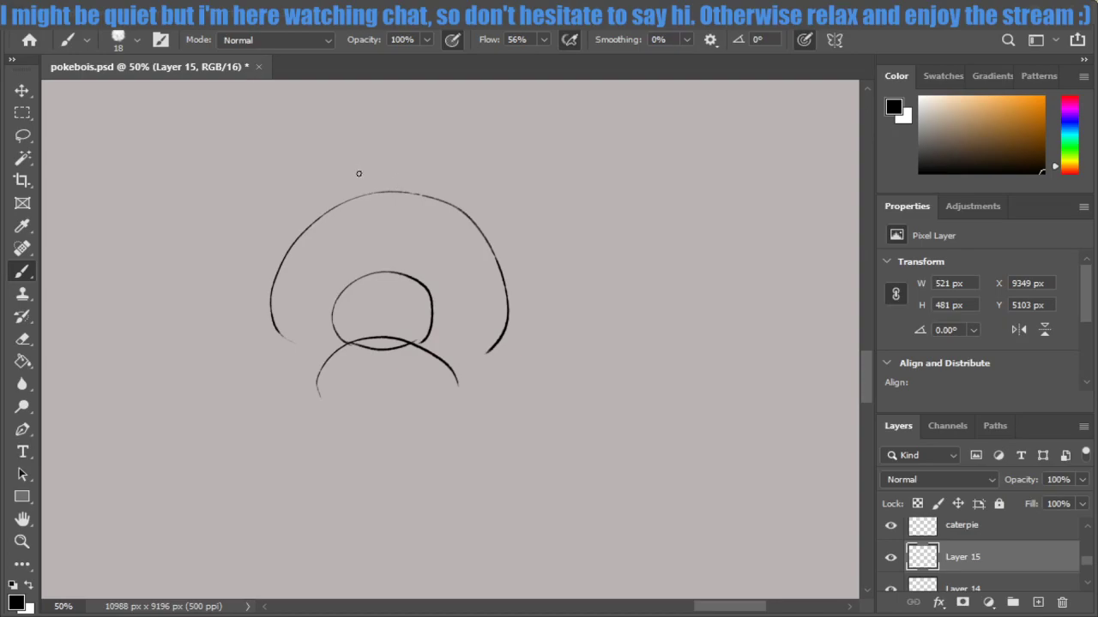
Sketch the wide crest on top with left and right ends and a top edge.
{"action": "mouse_move", "coordinate": [298, 152]}
{"action": "left_mouse_down"}
{"action": "mouse_move", "coordinate": [286, 154]}
{"action": "mouse_move", "coordinate": [301, 200]}
{"action": "left_mouse_up"}
{"action": "key", "text": "ctrl+z"}
{"action": "mouse_move", "coordinate": [362, 204]}
{"action": "left_mouse_down"}
{"action": "mouse_move", "coordinate": [387, 225]}
{"action": "mouse_move", "coordinate": [408, 206]}
{"action": "left_mouse_up"}
{"action": "key", "text": "ctrl+z"}
{"action": "left_click_drag", "start_coordinate": [316, 153], "coordinate": [295, 211]}
{"action": "key", "text": "ctrl+z"}
{"action": "left_click_drag", "start_coordinate": [296, 140], "coordinate": [286, 200]}
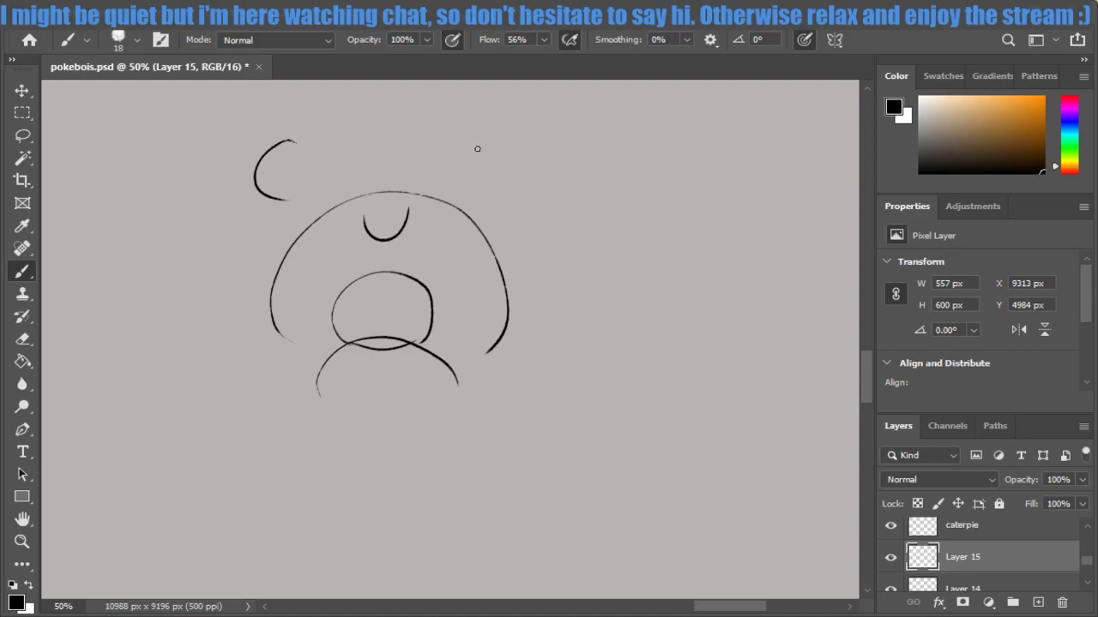
{"action": "left_click_drag", "start_coordinate": [466, 129], "coordinate": [496, 184]}
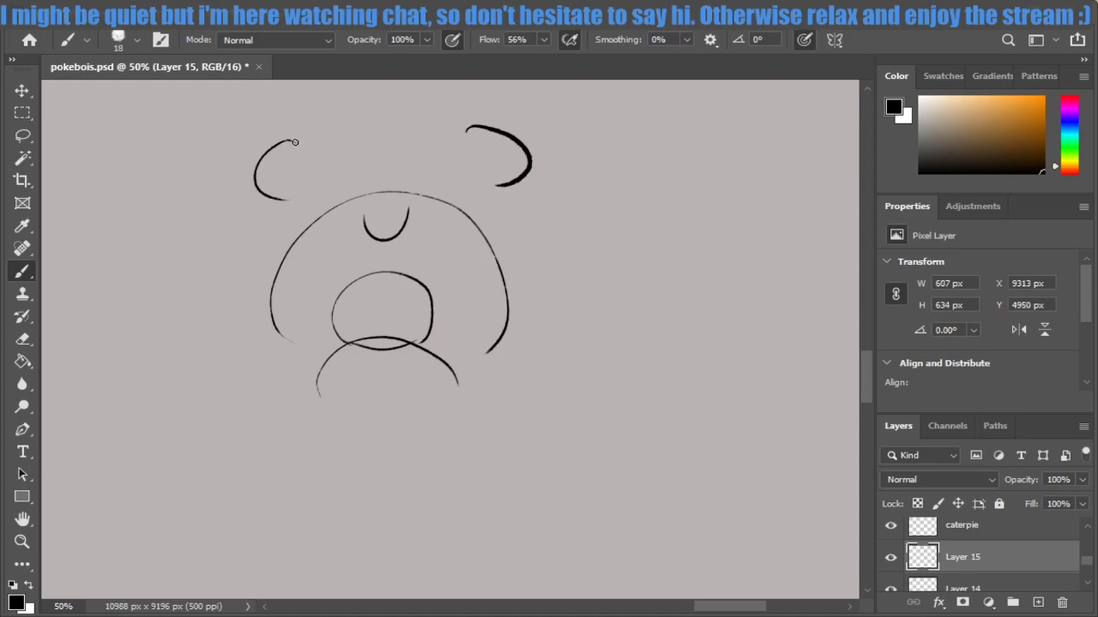
{"action": "left_click_drag", "start_coordinate": [295, 141], "coordinate": [459, 123]}
{"action": "key", "text": "ctrl+z"}
{"action": "mouse_move", "coordinate": [295, 142]}
{"action": "left_mouse_down"}
{"action": "mouse_move", "coordinate": [468, 151]}
{"action": "mouse_move", "coordinate": [392, 164]}
{"action": "mouse_move", "coordinate": [295, 156]}
{"action": "mouse_move", "coordinate": [465, 132]}
{"action": "left_mouse_up"}
{"action": "key", "text": "ctrl+z"}
{"action": "key", "text": "ctrl+z"}
{"action": "mouse_move", "coordinate": [285, 197]}
{"action": "left_mouse_down"}
{"action": "mouse_move", "coordinate": [369, 219]}
{"action": "mouse_move", "coordinate": [477, 182]}
{"action": "left_mouse_up"}
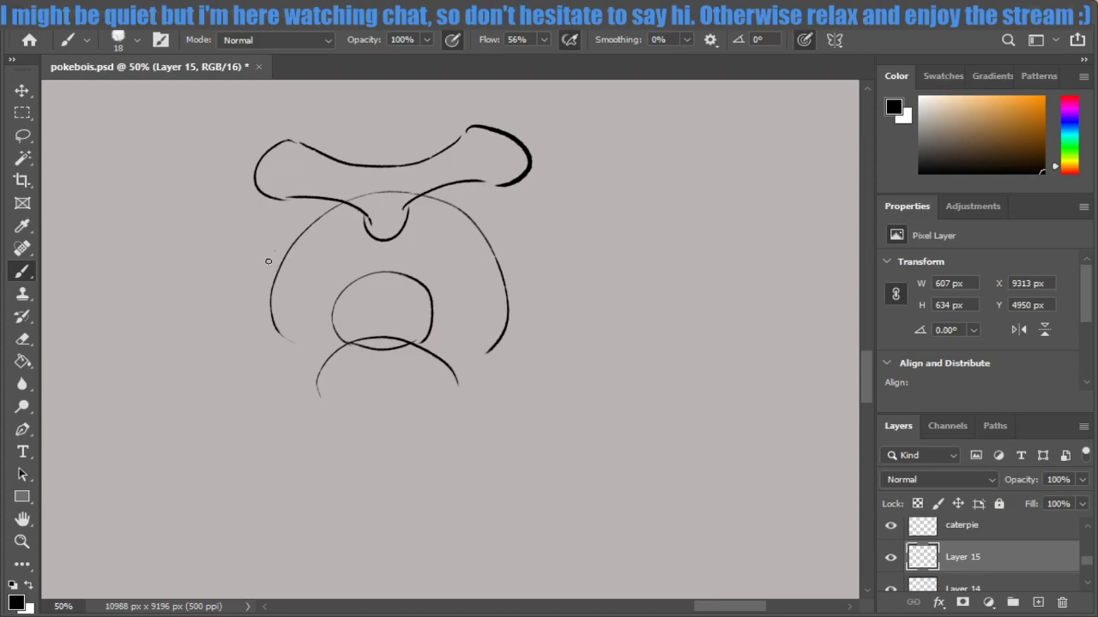
Sketch the left and right cheek curves running from the nose.
{"action": "left_click_drag", "start_coordinate": [270, 305], "coordinate": [319, 222]}
{"action": "left_click_drag", "start_coordinate": [463, 210], "coordinate": [516, 290]}
{"action": "key", "text": "ctrl+z"}
{"action": "mouse_move", "coordinate": [463, 213]}
{"action": "left_mouse_down"}
{"action": "mouse_move", "coordinate": [522, 269]}
{"action": "mouse_move", "coordinate": [517, 290]}
{"action": "left_mouse_up"}
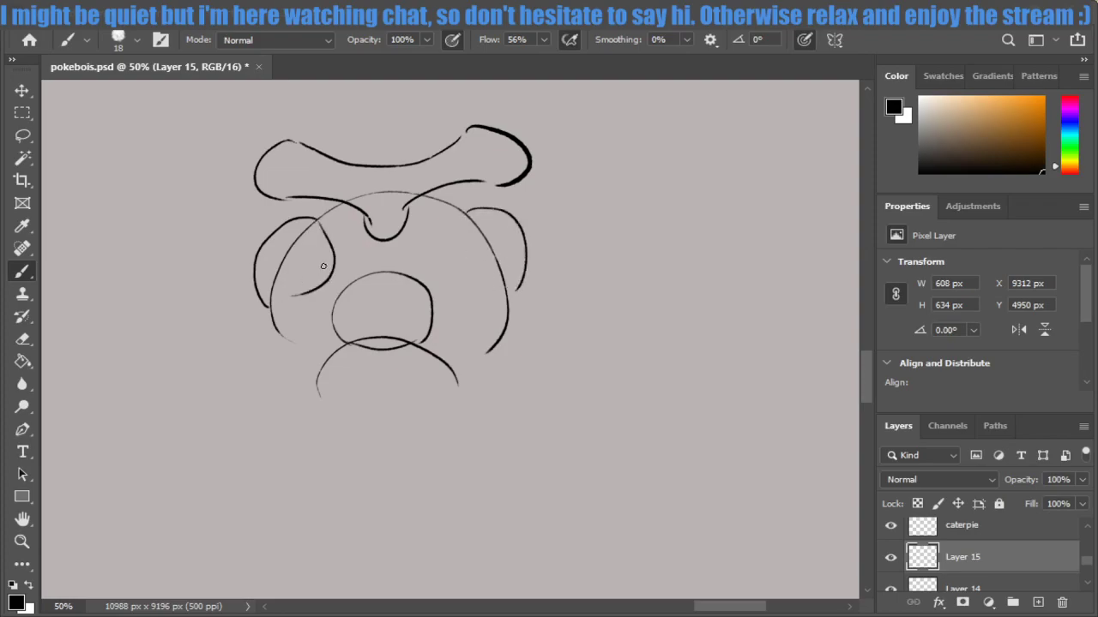
{"action": "mouse_move", "coordinate": [281, 300]}
{"action": "left_mouse_down"}
{"action": "mouse_move", "coordinate": [317, 224]}
{"action": "mouse_move", "coordinate": [281, 300]}
{"action": "mouse_move", "coordinate": [311, 292]}
{"action": "mouse_move", "coordinate": [329, 225]}
{"action": "mouse_move", "coordinate": [317, 305]}
{"action": "mouse_move", "coordinate": [271, 327]}
{"action": "left_mouse_up"}
{"action": "key", "text": "ctrl+z"}
{"action": "key", "text": "ctrl+z"}
{"action": "key", "text": "ctrl+z"}
{"action": "key", "text": "ctrl+z"}
{"action": "left_click_drag", "start_coordinate": [327, 213], "coordinate": [302, 312]}
{"action": "key", "text": "ctrl+z"}
{"action": "mouse_move", "coordinate": [328, 212]}
{"action": "left_mouse_down"}
{"action": "mouse_move", "coordinate": [338, 244]}
{"action": "mouse_move", "coordinate": [269, 345]}
{"action": "left_mouse_up"}
{"action": "mouse_move", "coordinate": [444, 211]}
{"action": "left_mouse_down"}
{"action": "mouse_move", "coordinate": [448, 257]}
{"action": "mouse_move", "coordinate": [503, 319]}
{"action": "left_mouse_up"}
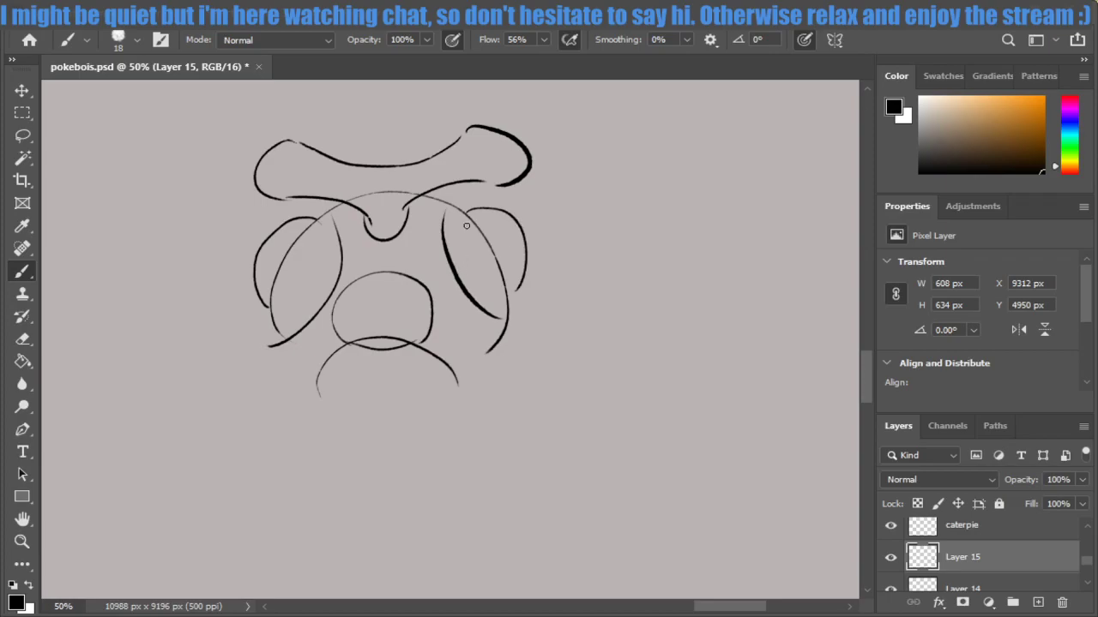
{"action": "left_click_drag", "start_coordinate": [468, 214], "coordinate": [502, 288]}
{"action": "mouse_move", "coordinate": [269, 306]}
{"action": "left_mouse_down"}
{"action": "mouse_move", "coordinate": [308, 222]}
{"action": "mouse_move", "coordinate": [271, 309]}
{"action": "left_mouse_up"}
{"action": "key", "text": "ctrl+z"}
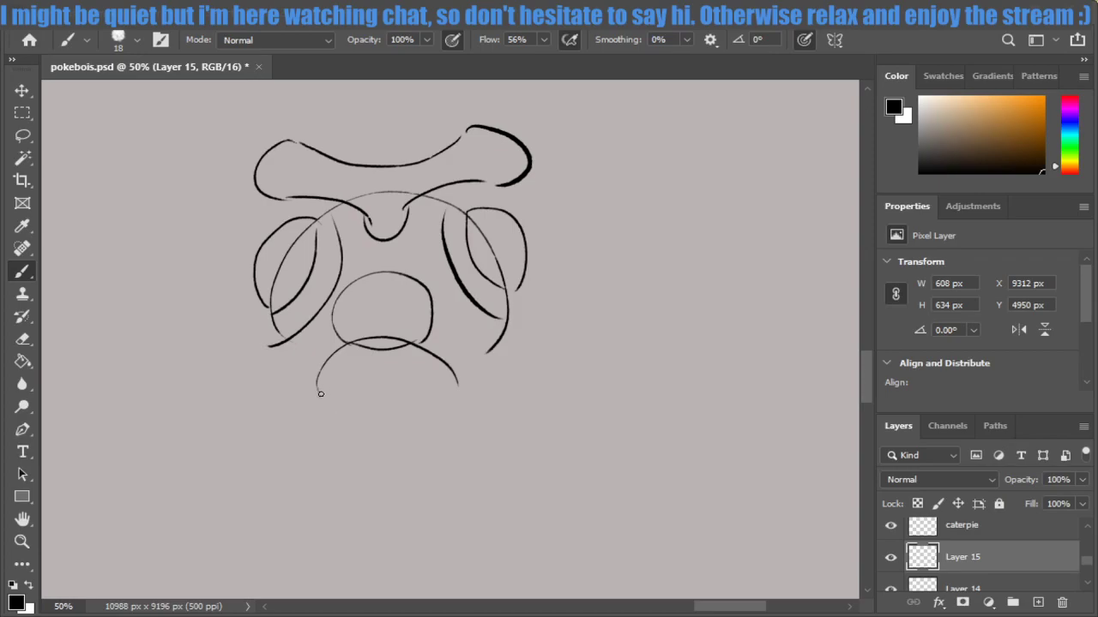
Close the bottom of the lower oval and add small loops at its edges.
{"action": "left_click_drag", "start_coordinate": [323, 406], "coordinate": [449, 410]}
{"action": "mouse_move", "coordinate": [322, 401]}
{"action": "left_mouse_down"}
{"action": "mouse_move", "coordinate": [334, 412]}
{"action": "mouse_move", "coordinate": [303, 407]}
{"action": "left_mouse_up"}
{"action": "key", "text": "ctrl+z"}
{"action": "left_click_drag", "start_coordinate": [459, 388], "coordinate": [477, 421]}
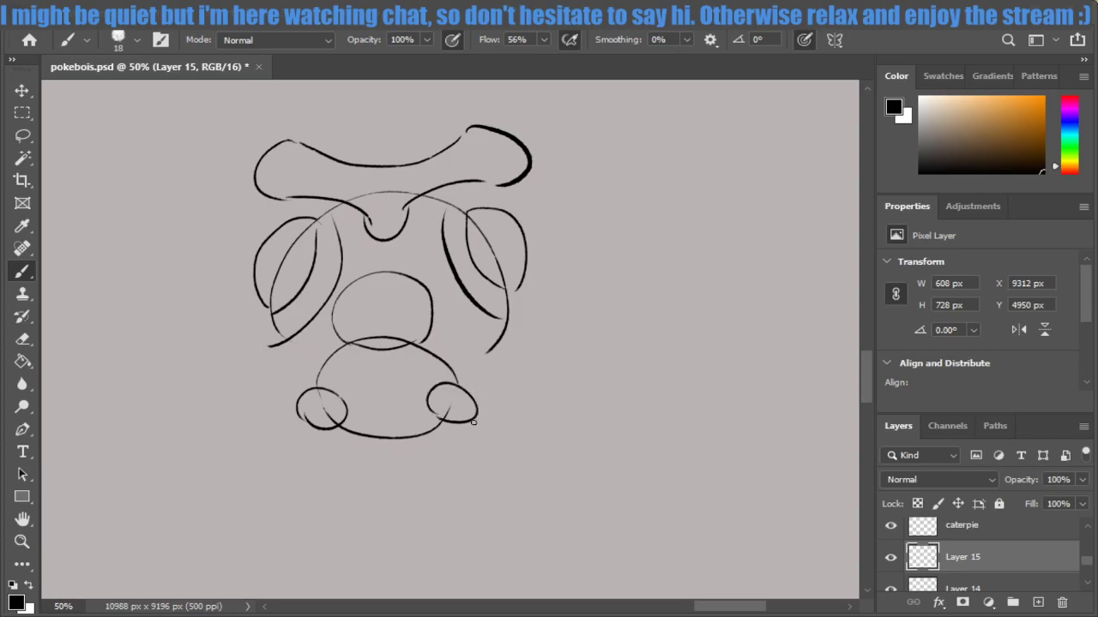
Draw a bold U-shaped segment under the lower oval after several retries.
{"action": "left_click_drag", "start_coordinate": [343, 429], "coordinate": [413, 473]}
{"action": "key", "text": "ctrl+z"}
{"action": "left_click_drag", "start_coordinate": [345, 428], "coordinate": [433, 451]}
{"action": "key", "text": "ctrl+z"}
{"action": "left_click_drag", "start_coordinate": [331, 458], "coordinate": [451, 436]}
{"action": "key", "text": "ctrl+z"}
{"action": "mouse_move", "coordinate": [337, 430]}
{"action": "left_mouse_down"}
{"action": "mouse_move", "coordinate": [443, 420]}
{"action": "mouse_move", "coordinate": [339, 442]}
{"action": "mouse_move", "coordinate": [446, 429]}
{"action": "left_mouse_up"}
{"action": "key", "text": "ctrl+z"}
{"action": "key", "text": "ctrl+z"}
{"action": "key", "text": "ctrl+z"}
{"action": "key", "text": "ctrl+z"}
{"action": "mouse_move", "coordinate": [341, 429]}
{"action": "left_mouse_down"}
{"action": "mouse_move", "coordinate": [425, 448]}
{"action": "mouse_move", "coordinate": [439, 424]}
{"action": "left_mouse_up"}
{"action": "key", "text": "ctrl+z"}
{"action": "mouse_move", "coordinate": [341, 431]}
{"action": "left_mouse_down"}
{"action": "mouse_move", "coordinate": [425, 472]}
{"action": "mouse_move", "coordinate": [446, 413]}
{"action": "left_mouse_up"}
{"action": "key", "text": "ctrl+z"}
{"action": "left_click_drag", "start_coordinate": [341, 428], "coordinate": [439, 417]}
{"action": "key", "text": "ctrl+z"}
{"action": "left_click_drag", "start_coordinate": [338, 433], "coordinate": [437, 417]}
{"action": "key", "text": "ctrl+z"}
{"action": "left_click_drag", "start_coordinate": [334, 428], "coordinate": [439, 416]}
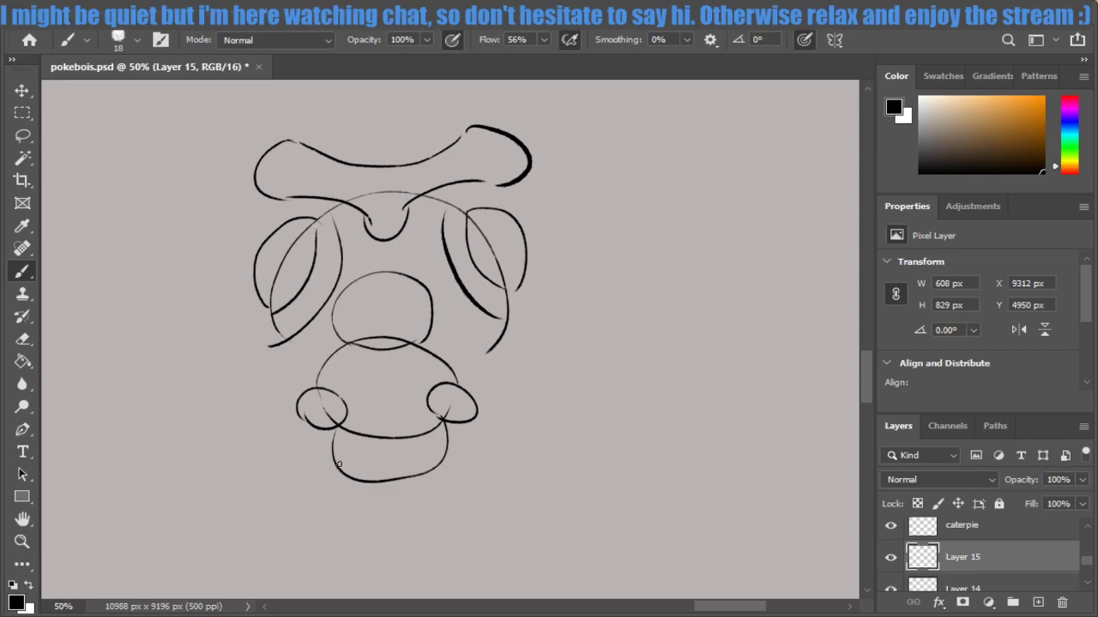
Add loop feet at the lower corners and sketch both sides of the lower body.
{"action": "mouse_move", "coordinate": [329, 471]}
{"action": "left_mouse_down"}
{"action": "mouse_move", "coordinate": [378, 481]}
{"action": "mouse_move", "coordinate": [339, 485]}
{"action": "mouse_move", "coordinate": [367, 482]}
{"action": "mouse_move", "coordinate": [357, 474]}
{"action": "left_mouse_up"}
{"action": "key", "text": "ctrl+z"}
{"action": "key", "text": "ctrl+z"}
{"action": "key", "text": "ctrl+z"}
{"action": "mouse_move", "coordinate": [430, 442]}
{"action": "left_mouse_down"}
{"action": "mouse_move", "coordinate": [455, 473]}
{"action": "mouse_move", "coordinate": [469, 448]}
{"action": "left_mouse_up"}
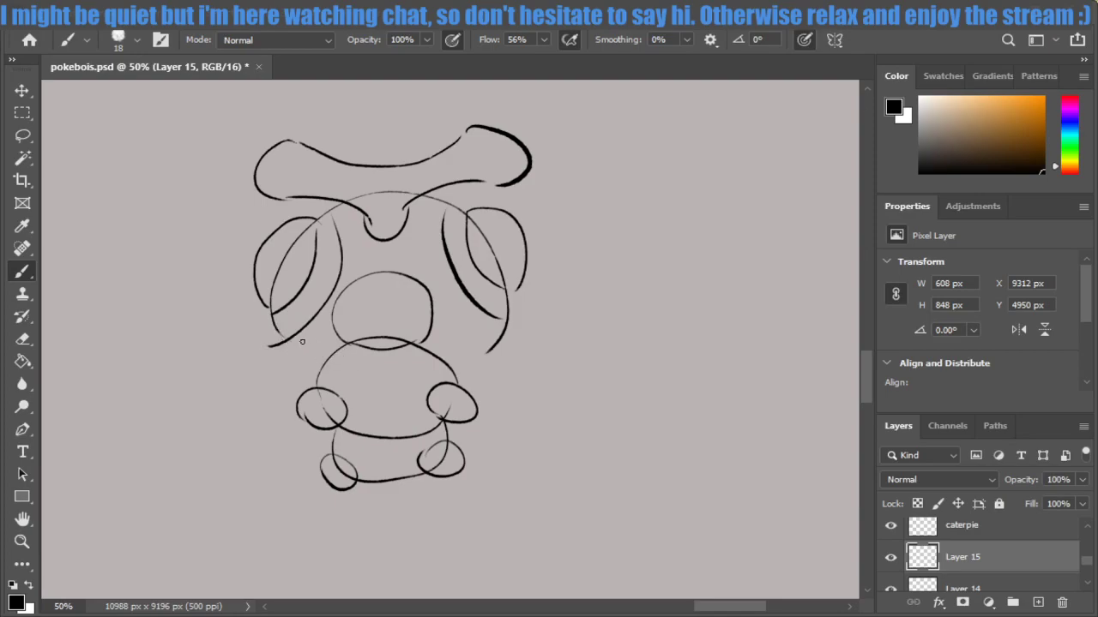
{"action": "left_click_drag", "start_coordinate": [280, 331], "coordinate": [331, 361]}
{"action": "left_click_drag", "start_coordinate": [488, 350], "coordinate": [454, 364]}
{"action": "left_click_drag", "start_coordinate": [300, 358], "coordinate": [305, 429]}
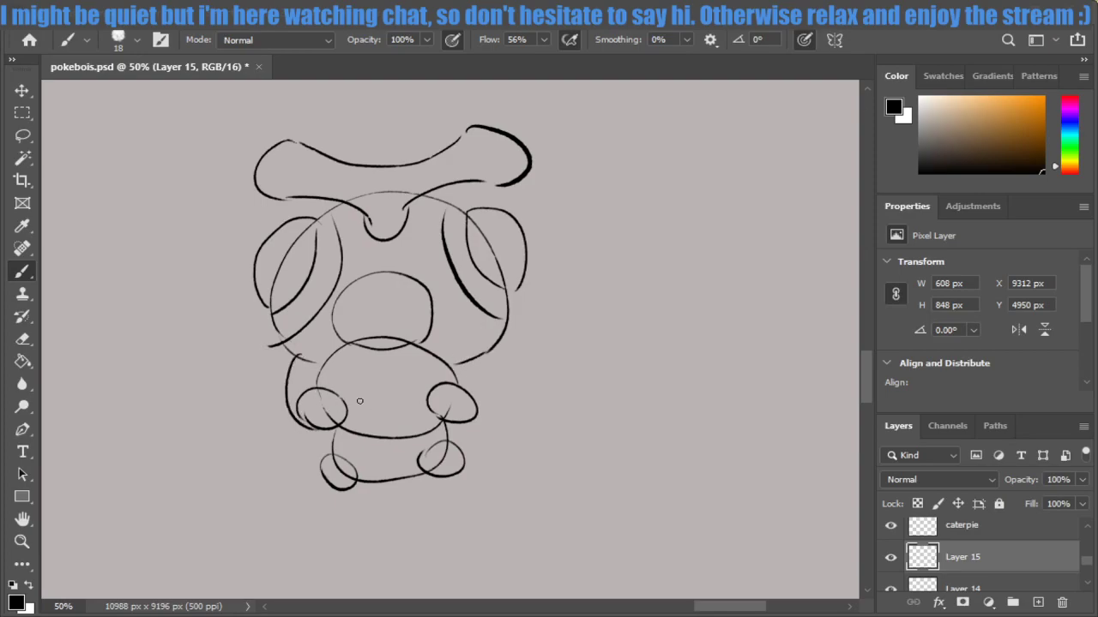
{"action": "left_click_drag", "start_coordinate": [480, 360], "coordinate": [460, 427]}
{"action": "left_click_drag", "start_coordinate": [307, 429], "coordinate": [335, 491]}
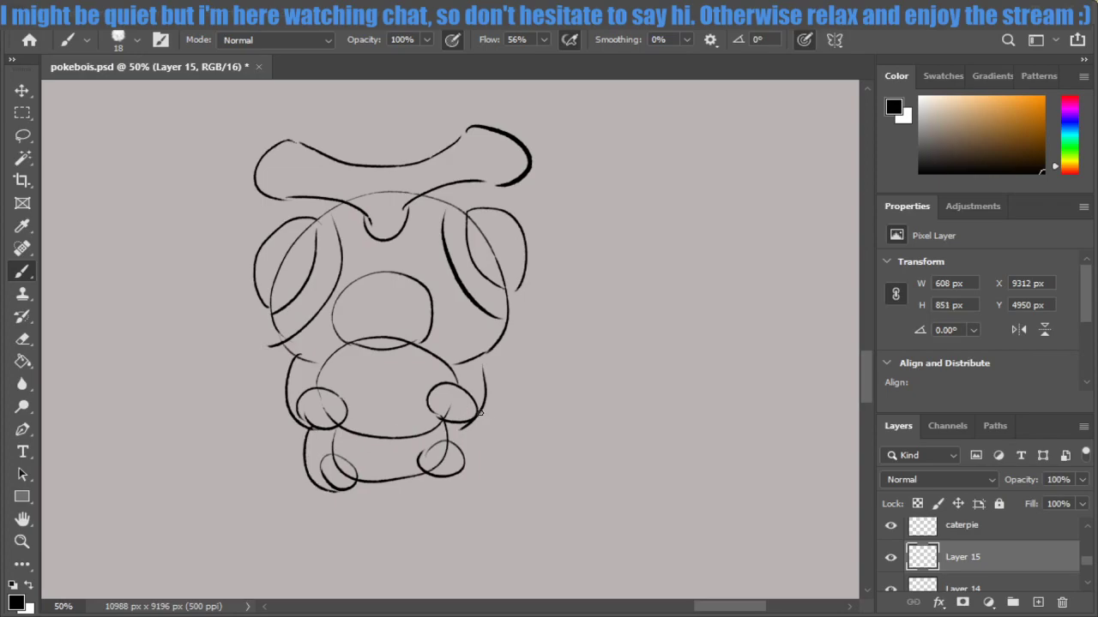
{"action": "left_click_drag", "start_coordinate": [470, 417], "coordinate": [464, 463]}
Draw a rounded bottom curve beneath the body, retrying until it fits.
{"action": "left_click_drag", "start_coordinate": [340, 491], "coordinate": [439, 540]}
{"action": "key", "text": "ctrl+z"}
{"action": "left_click_drag", "start_coordinate": [343, 493], "coordinate": [446, 532]}
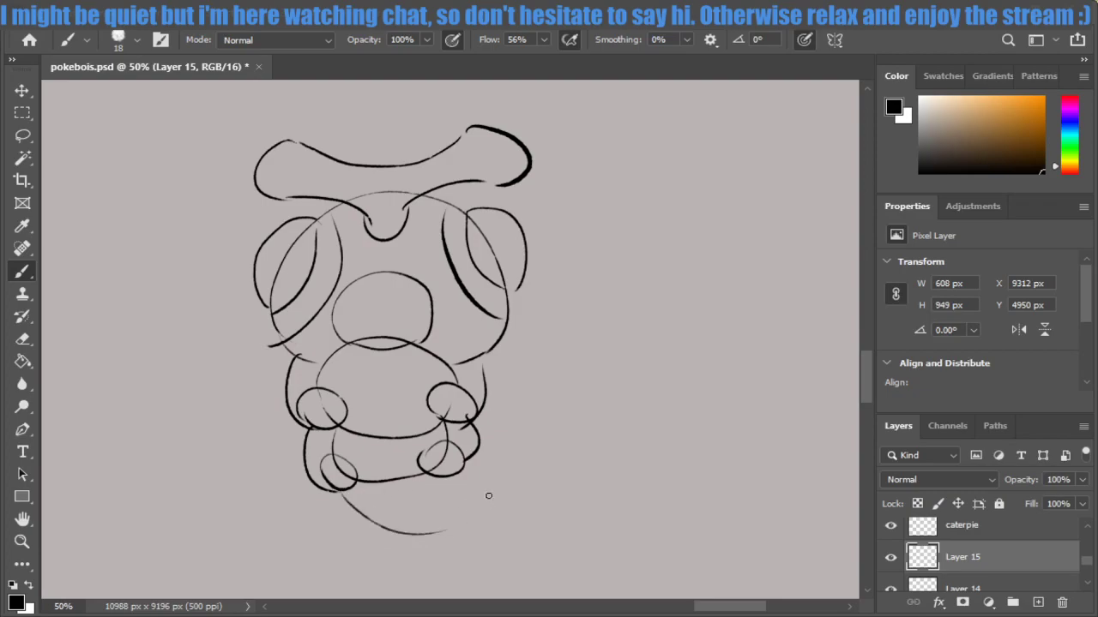
{"action": "key", "text": "ctrl+z"}
{"action": "left_click_drag", "start_coordinate": [337, 492], "coordinate": [457, 468]}
{"action": "key", "text": "ctrl+z"}
{"action": "left_click_drag", "start_coordinate": [338, 499], "coordinate": [423, 521]}
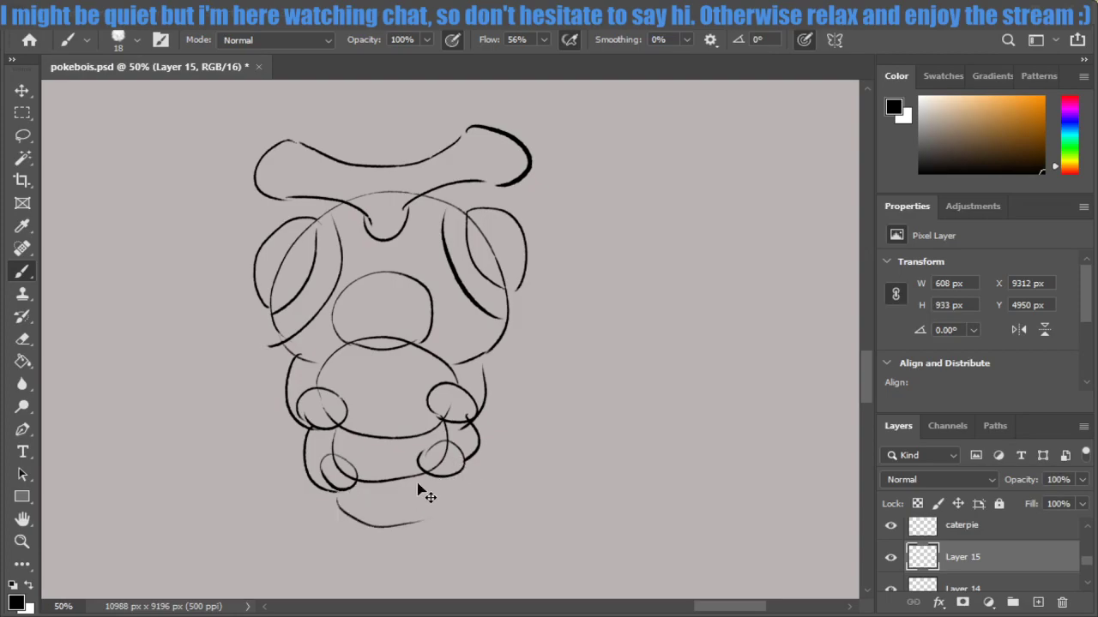
{"action": "left_click_drag", "start_coordinate": [338, 499], "coordinate": [465, 505]}
{"action": "key", "text": "ctrl+z"}
{"action": "key", "text": "ctrl+z"}
{"action": "mouse_move", "coordinate": [335, 494]}
{"action": "left_mouse_down"}
{"action": "mouse_move", "coordinate": [470, 502]}
{"action": "mouse_move", "coordinate": [474, 457]}
{"action": "left_mouse_up"}
{"action": "key", "text": "ctrl+z"}
{"action": "key", "text": "ctrl+z"}
{"action": "left_click_drag", "start_coordinate": [336, 489], "coordinate": [463, 463]}
{"action": "key", "text": "ctrl+z"}
Draw an oval inside the face circle, then try and discard several long curves under the feet.
{"action": "left_click_drag", "start_coordinate": [413, 319], "coordinate": [375, 286]}
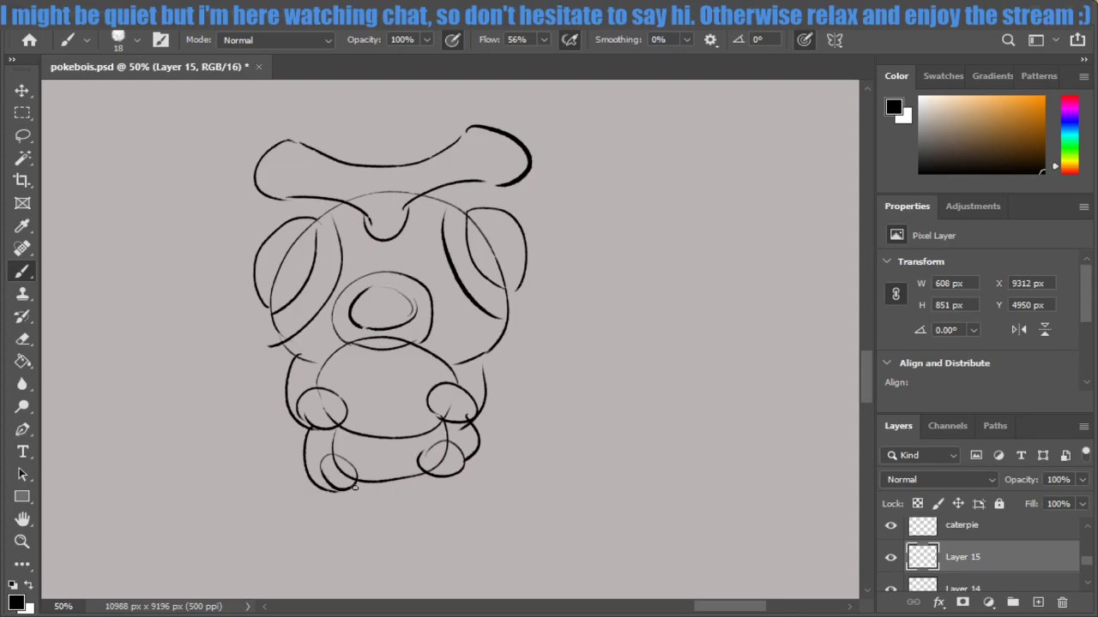
{"action": "left_click_drag", "start_coordinate": [351, 487], "coordinate": [573, 412]}
{"action": "key", "text": "ctrl+z"}
{"action": "left_click_drag", "start_coordinate": [352, 492], "coordinate": [573, 434]}
{"action": "key", "text": "ctrl+z"}
{"action": "mouse_move", "coordinate": [350, 494]}
{"action": "left_mouse_down"}
{"action": "mouse_move", "coordinate": [545, 469]}
{"action": "mouse_move", "coordinate": [561, 412]}
{"action": "left_mouse_up"}
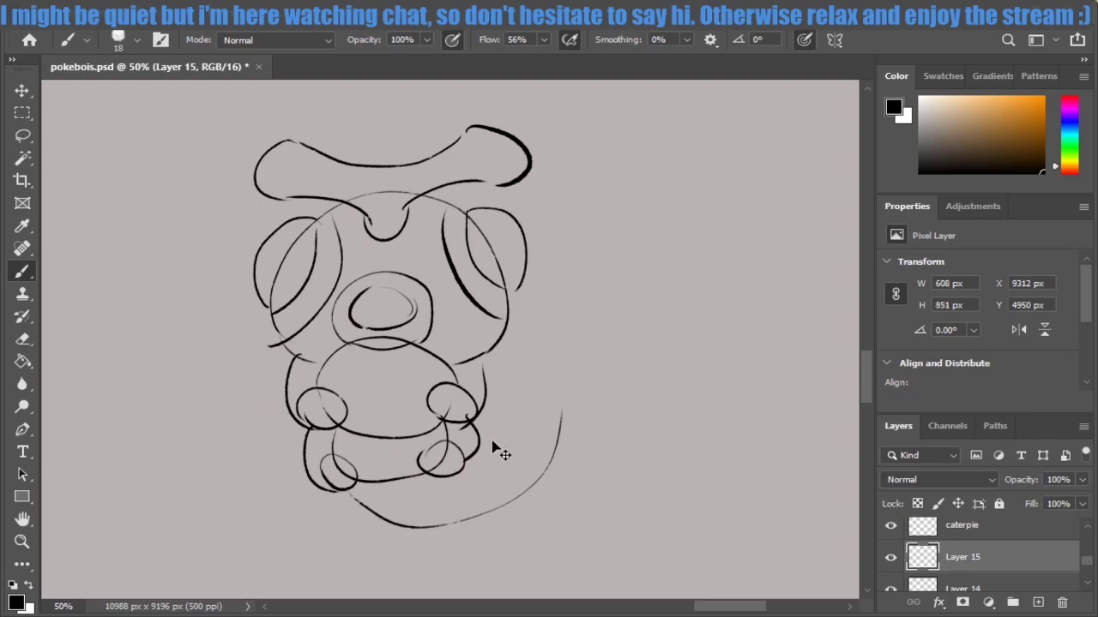
{"action": "key", "text": "ctrl+z"}
{"action": "left_click_drag", "start_coordinate": [343, 490], "coordinate": [512, 396]}
{"action": "key", "text": "ctrl+z"}
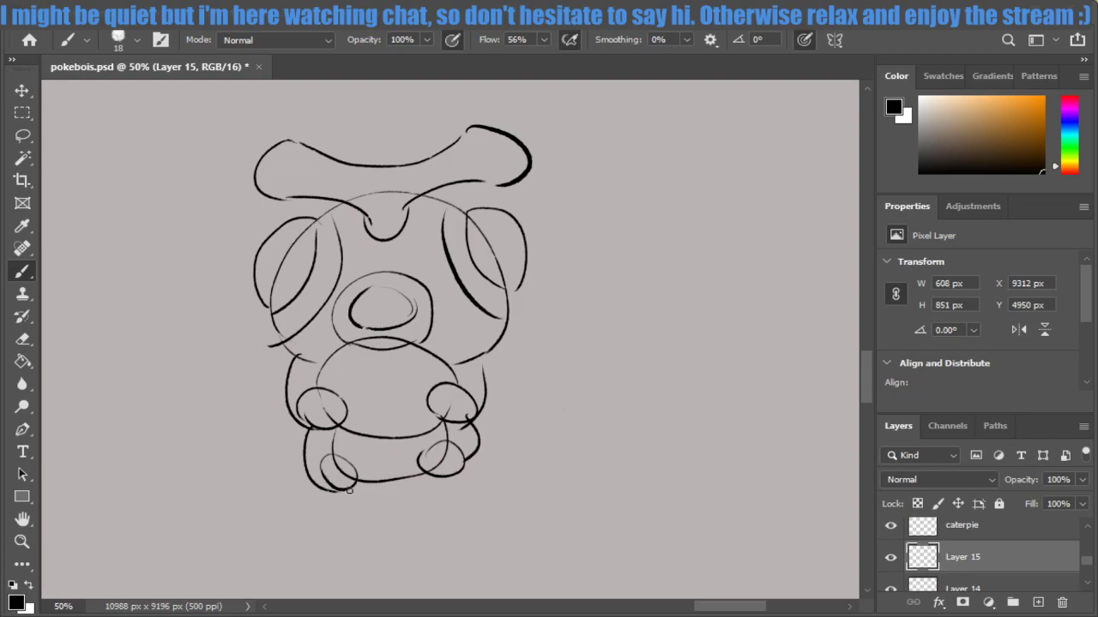
{"action": "left_click_drag", "start_coordinate": [336, 490], "coordinate": [497, 436]}
{"action": "key", "text": "ctrl+z"}
{"action": "mouse_move", "coordinate": [336, 491]}
{"action": "left_mouse_down"}
{"action": "mouse_move", "coordinate": [455, 529]}
{"action": "mouse_move", "coordinate": [554, 429]}
{"action": "mouse_move", "coordinate": [554, 396]}
{"action": "left_mouse_up"}
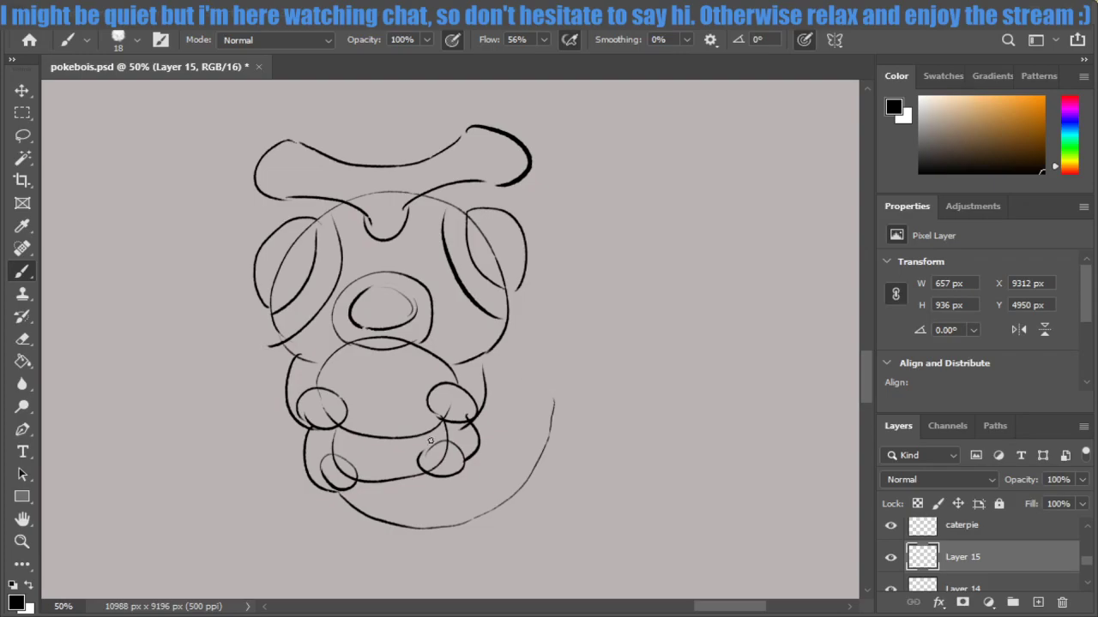
{"action": "key", "text": "ctrl+z"}
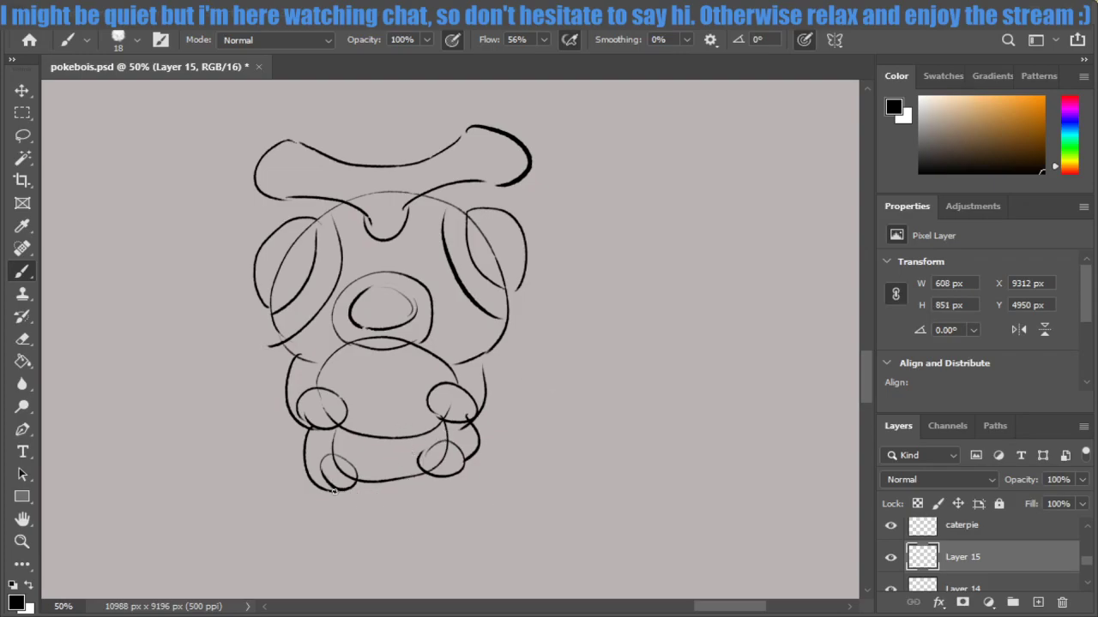
Redraw the shorter rounded arc under the body repeatedly until it looks right.
{"action": "left_click_drag", "start_coordinate": [335, 490], "coordinate": [454, 450]}
{"action": "key", "text": "ctrl+z"}
{"action": "key", "text": "ctrl+z"}
{"action": "left_click_drag", "start_coordinate": [333, 493], "coordinate": [463, 453]}
{"action": "key", "text": "ctrl+z"}
{"action": "left_click_drag", "start_coordinate": [335, 492], "coordinate": [463, 463]}
{"action": "key", "text": "ctrl+z"}
{"action": "left_click_drag", "start_coordinate": [337, 489], "coordinate": [480, 479]}
{"action": "key", "text": "ctrl+z"}
{"action": "mouse_move", "coordinate": [333, 492]}
{"action": "left_mouse_down"}
{"action": "mouse_move", "coordinate": [461, 458]}
{"action": "mouse_move", "coordinate": [349, 489]}
{"action": "mouse_move", "coordinate": [464, 472]}
{"action": "left_mouse_up"}
{"action": "key", "text": "ctrl+z"}
{"action": "key", "text": "ctrl+z"}
{"action": "key", "text": "ctrl+z"}
{"action": "left_click_drag", "start_coordinate": [337, 492], "coordinate": [460, 478]}
{"action": "key", "text": "ctrl+z"}
{"action": "mouse_move", "coordinate": [333, 495]}
{"action": "left_mouse_down"}
{"action": "mouse_move", "coordinate": [456, 503]}
{"action": "mouse_move", "coordinate": [441, 490]}
{"action": "left_mouse_up"}
{"action": "key", "text": "ctrl+z"}
{"action": "left_click_drag", "start_coordinate": [335, 487], "coordinate": [453, 470]}
{"action": "key", "text": "ctrl+z"}
{"action": "left_click_drag", "start_coordinate": [335, 491], "coordinate": [462, 469]}
Add a small loop to the right of the lower body, then reframe the view.
{"action": "left_click_drag", "start_coordinate": [472, 419], "coordinate": [524, 415]}
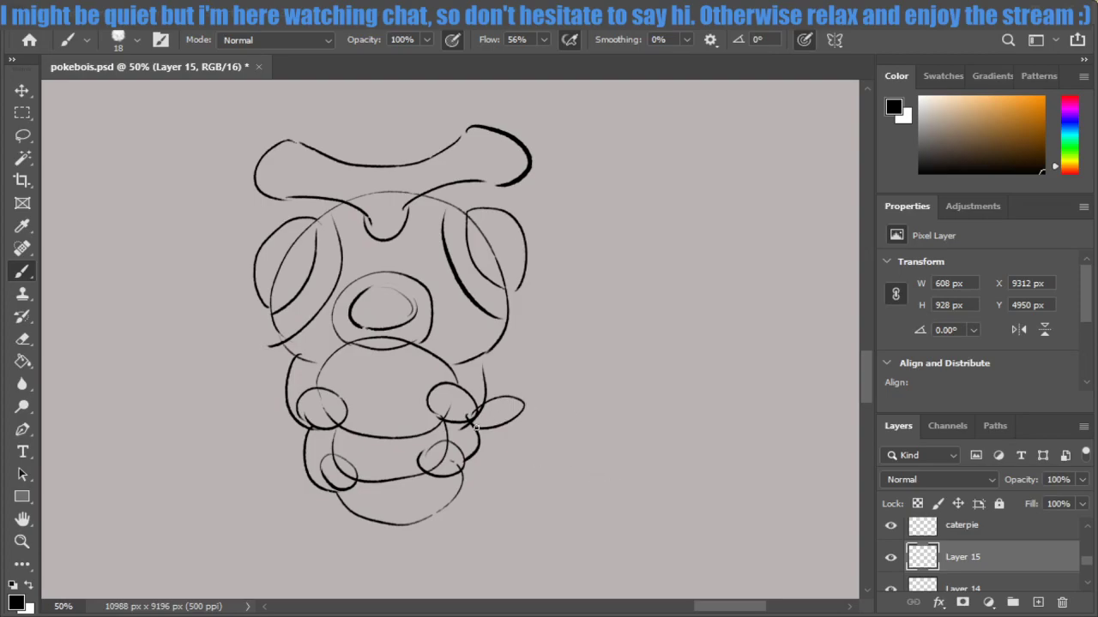
{"action": "scroll", "coordinate": [478, 428], "scroll_direction": "down", "scroll_amount": 2}
{"action": "scroll", "coordinate": [446, 464], "scroll_direction": "down", "scroll_amount": 3}
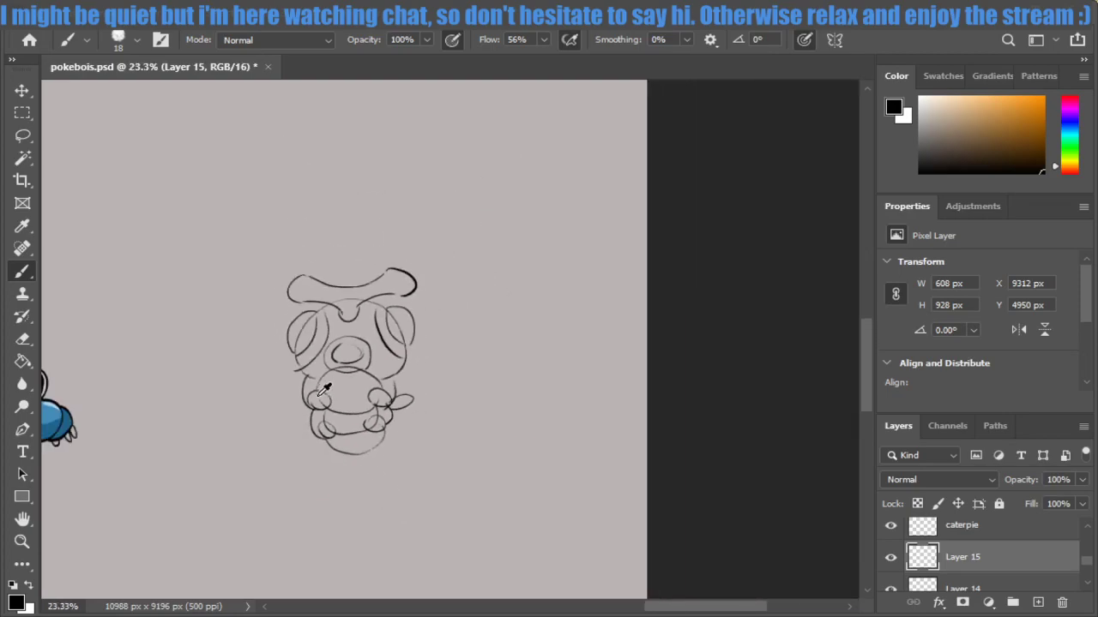
{"action": "left_click_drag", "start_coordinate": [666, 607], "coordinate": [558, 607]}
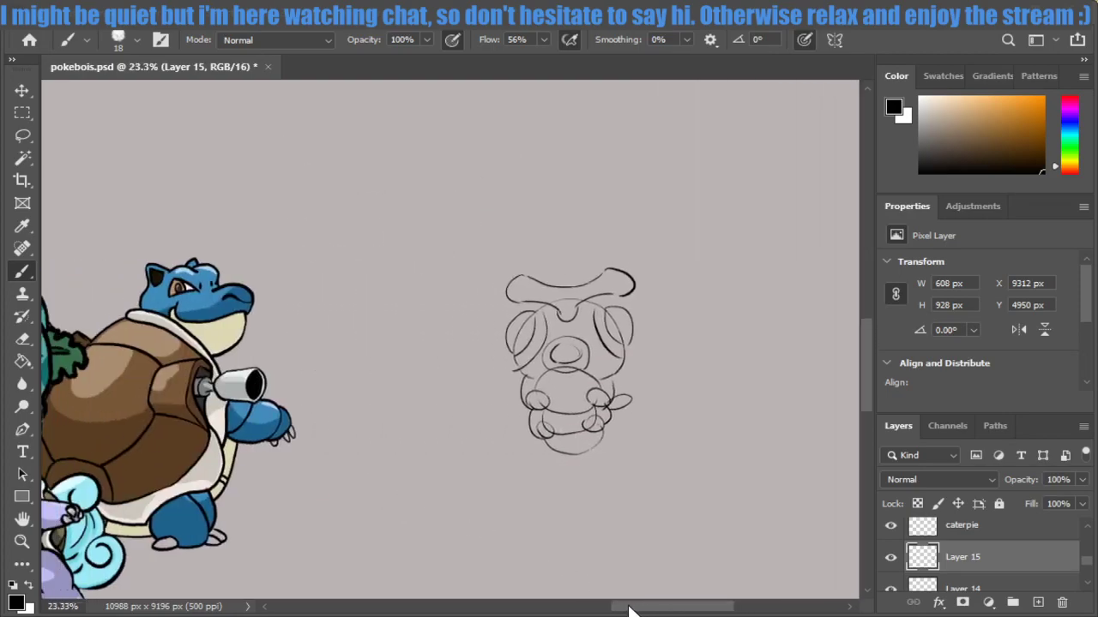
{"action": "scroll", "coordinate": [556, 580], "scroll_direction": "down", "scroll_amount": 2}
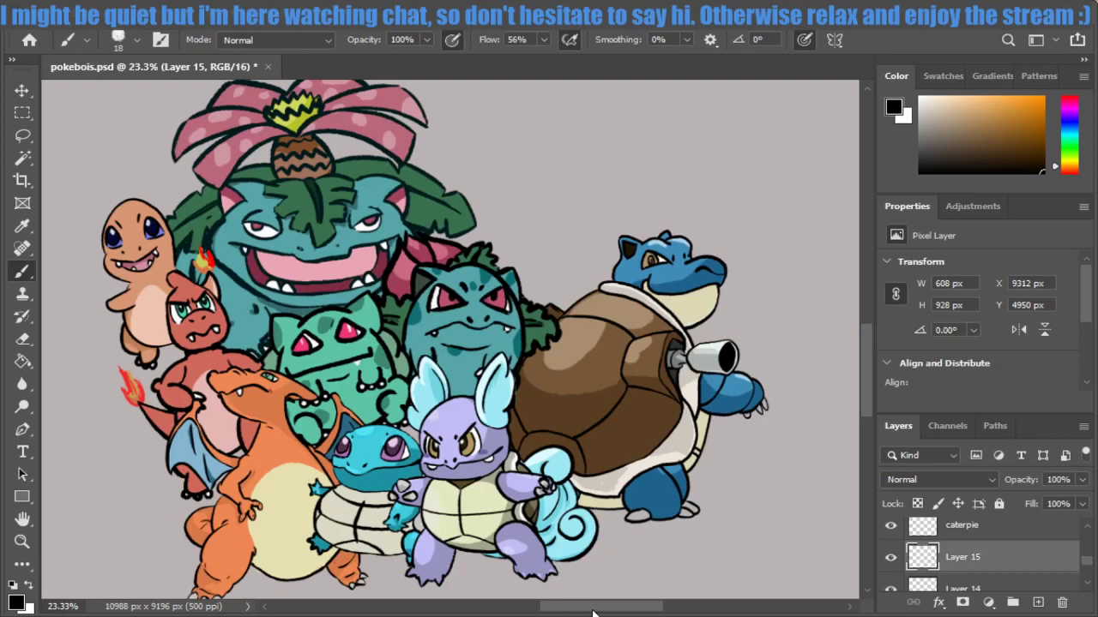
{"action": "left_click_drag", "start_coordinate": [594, 611], "coordinate": [674, 608]}
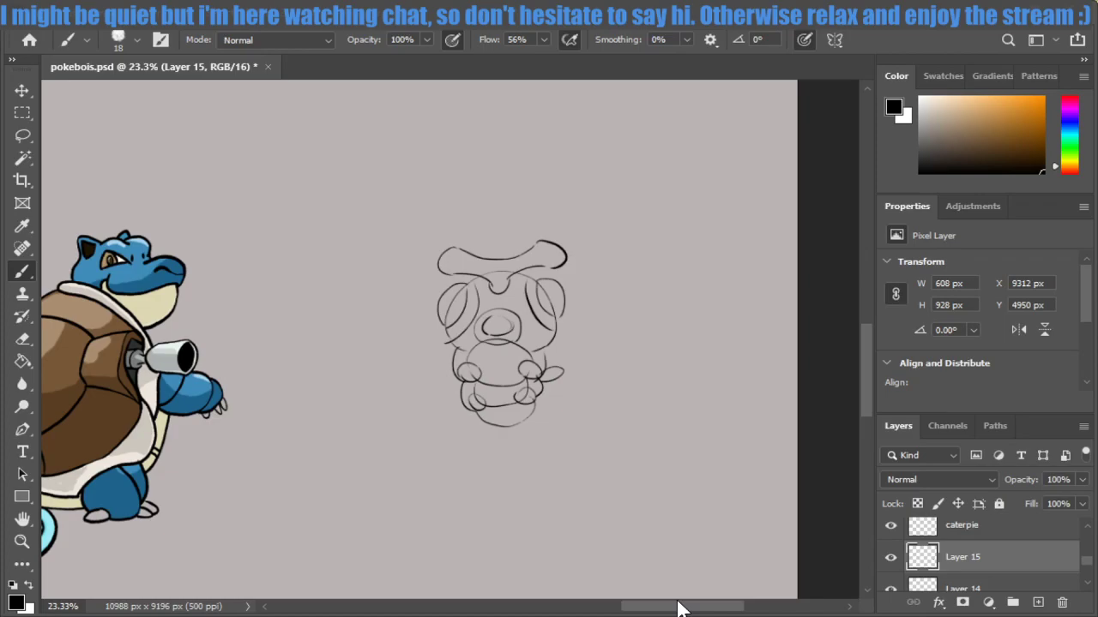
{"action": "left_click_drag", "start_coordinate": [677, 609], "coordinate": [693, 609]}
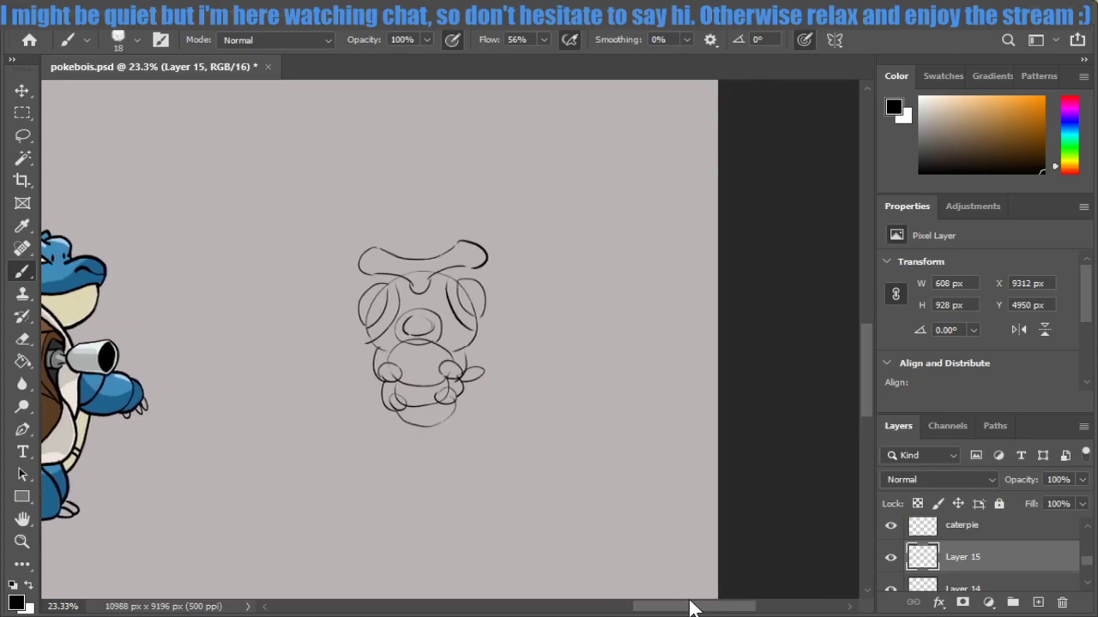
{"action": "key", "text": "ctrl+plus"}
{"action": "key", "text": "ctrl+plus"}
{"action": "key", "text": "ctrl+plus"}
{"action": "key", "text": "ctrl+plus"}
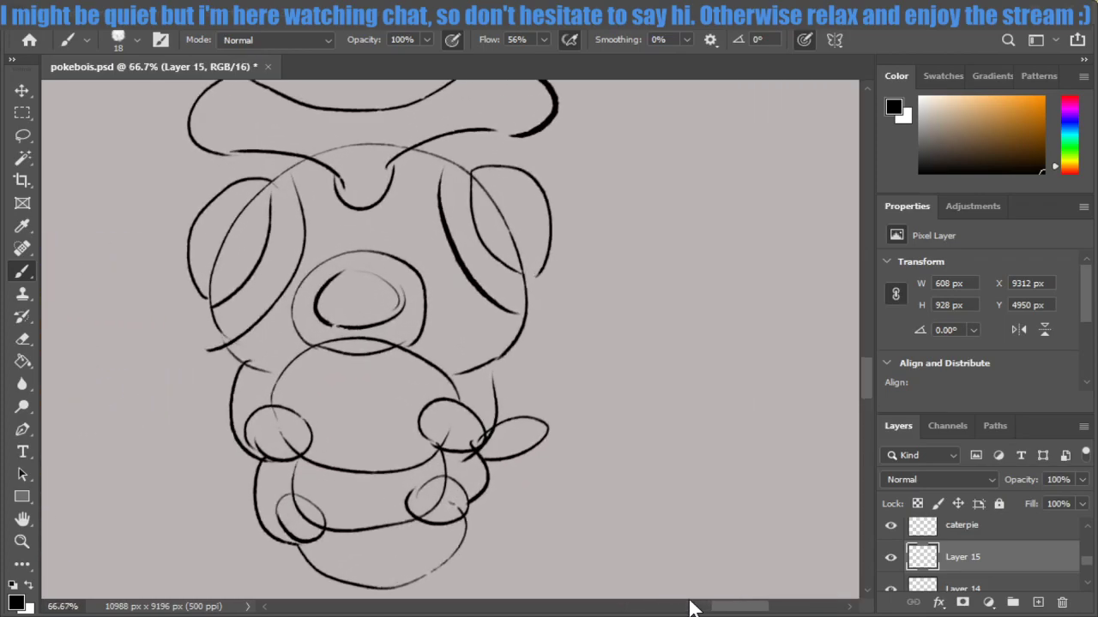
{"action": "key", "text": "ctrl+minus"}
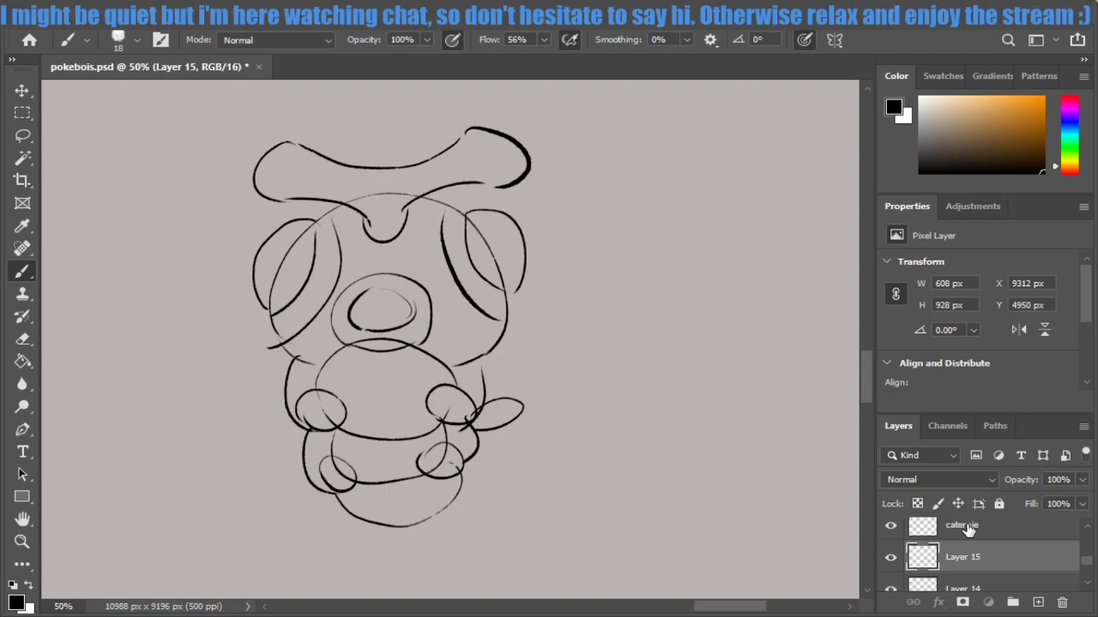
Lower Layer 15's opacity to about 37% and make the caterpie layer active.
{"action": "left_click", "coordinate": [965, 527]}
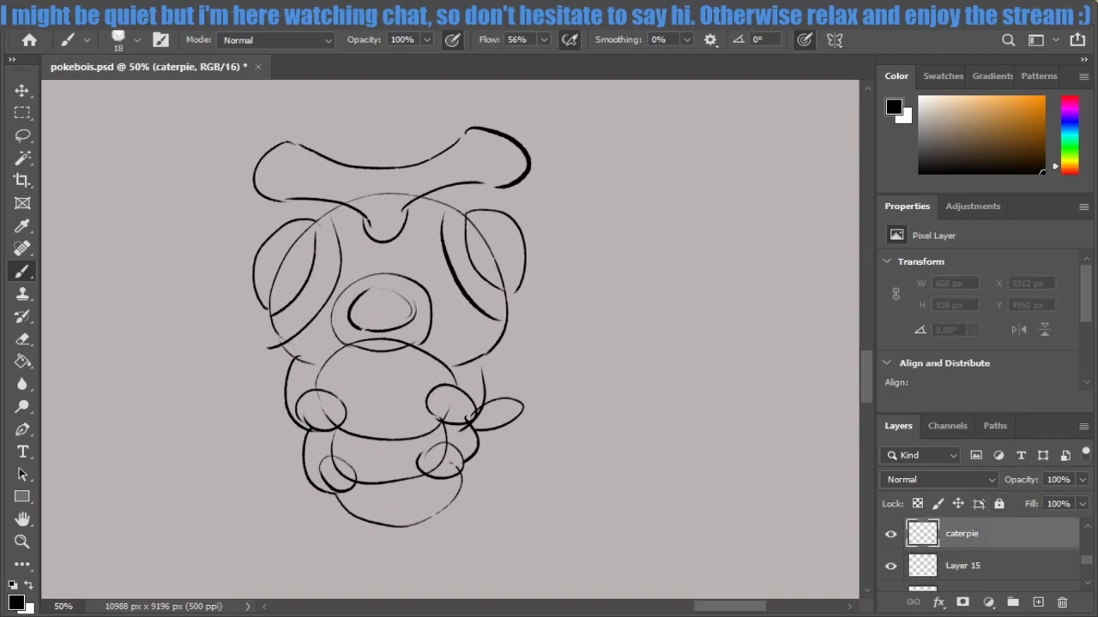
{"action": "left_click", "coordinate": [990, 559]}
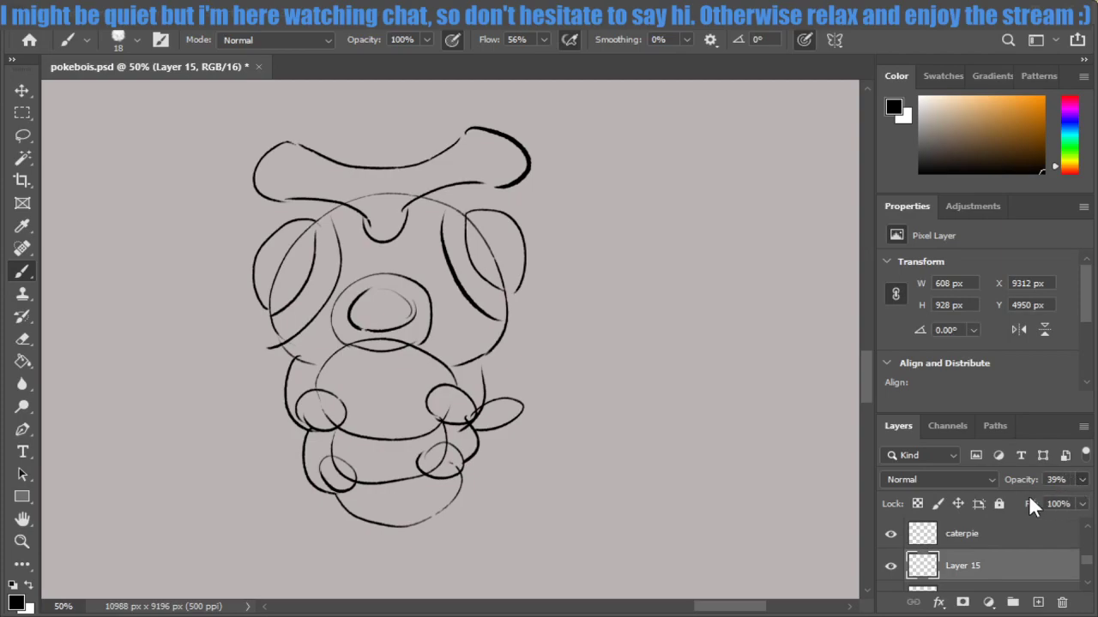
{"action": "left_click_drag", "start_coordinate": [1023, 496], "coordinate": [1019, 496]}
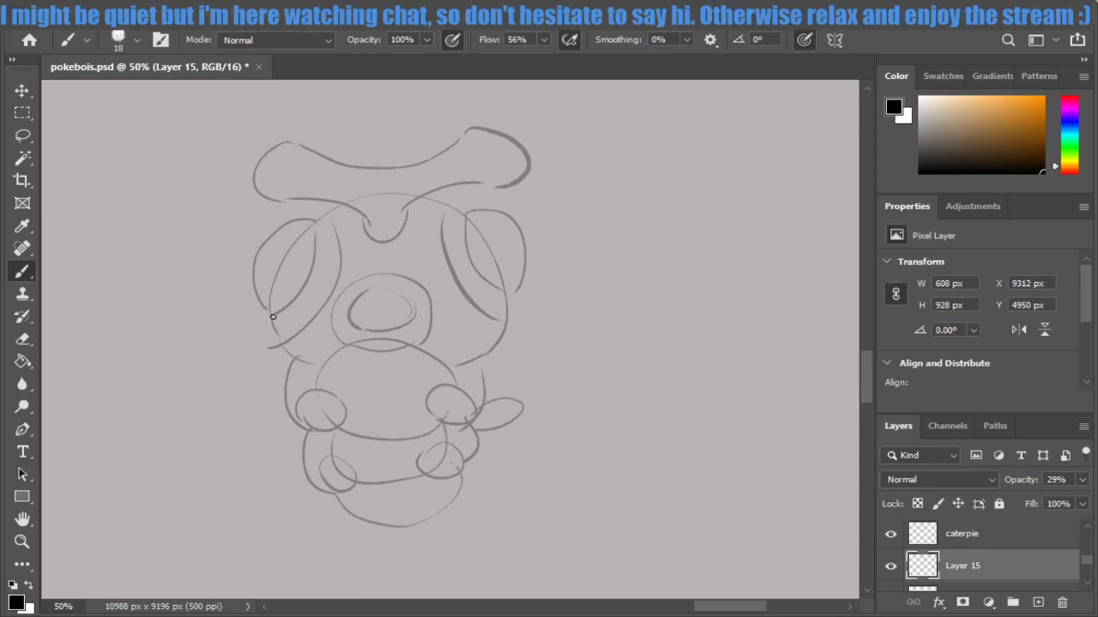
{"action": "left_click_drag", "start_coordinate": [269, 316], "coordinate": [286, 340]}
{"action": "key", "text": "ctrl+z"}
{"action": "key", "text": "ctrl+z"}
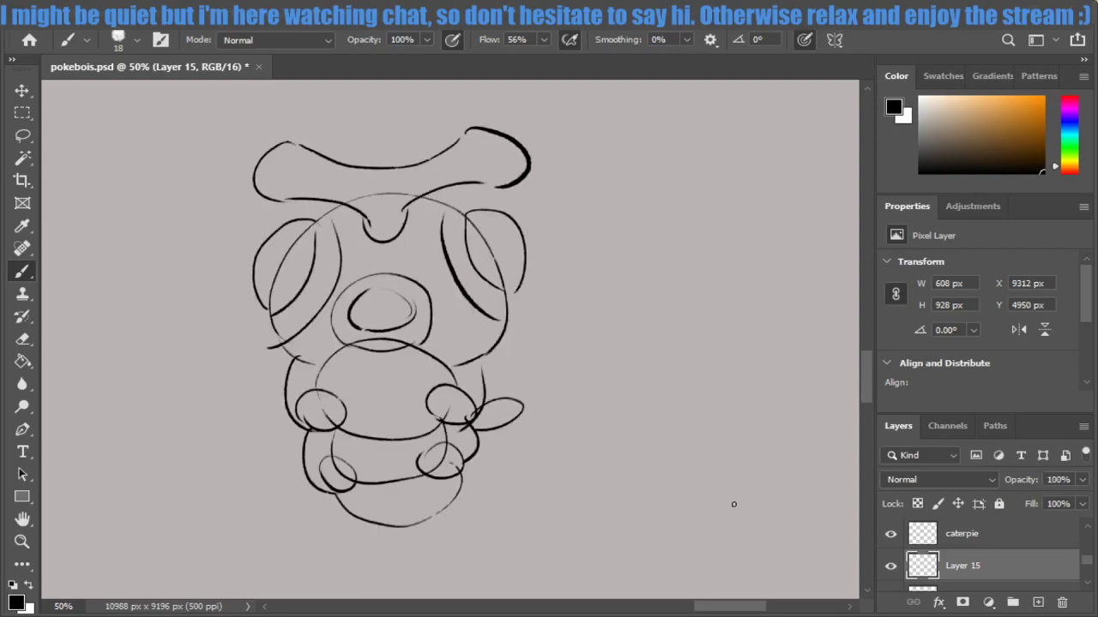
{"action": "left_click", "coordinate": [1007, 539]}
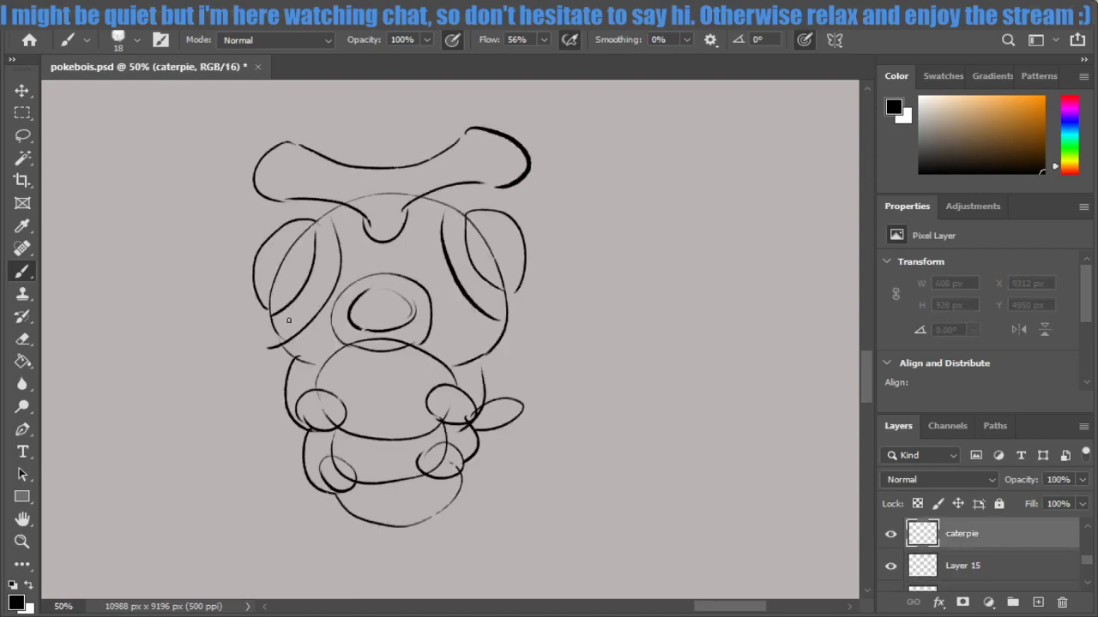
{"action": "left_click", "coordinate": [973, 568]}
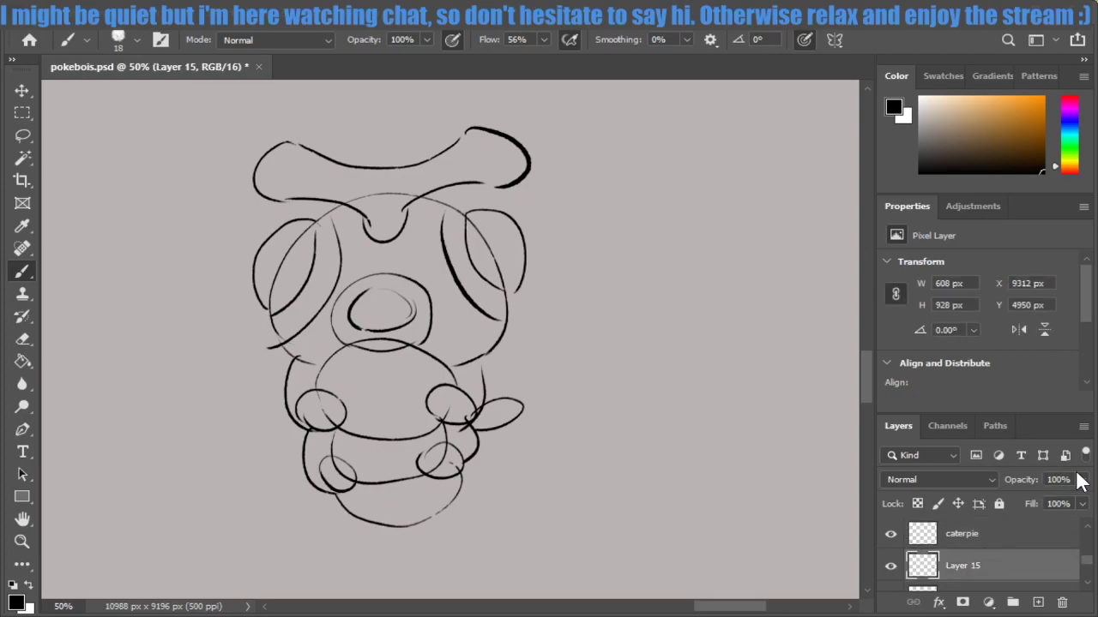
{"action": "left_click_drag", "start_coordinate": [1081, 480], "coordinate": [1040, 505]}
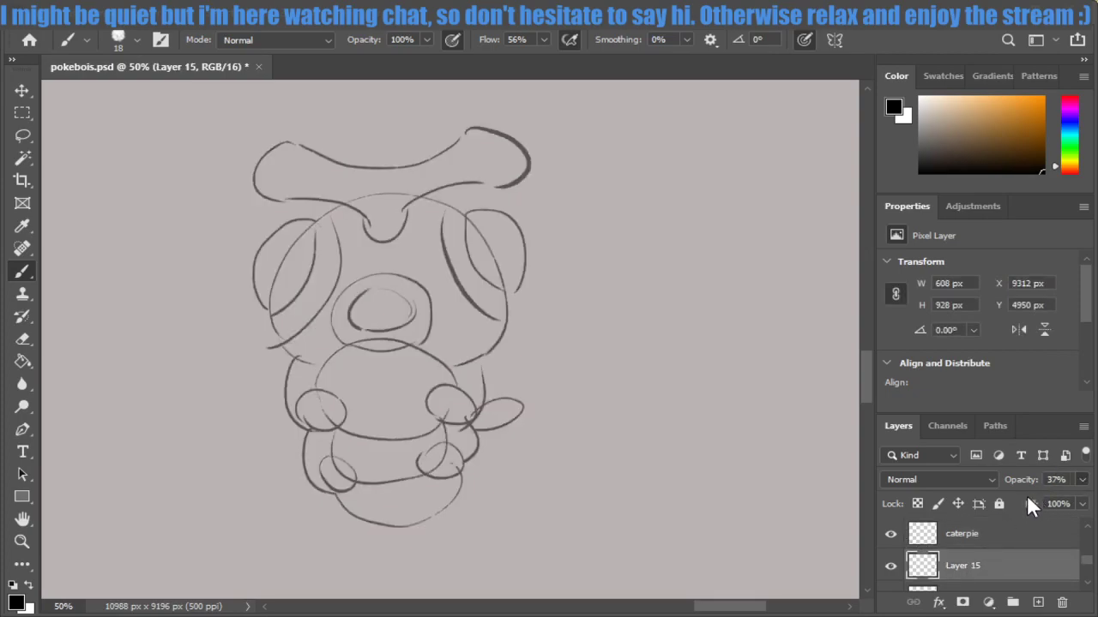
{"action": "left_click", "coordinate": [1017, 532]}
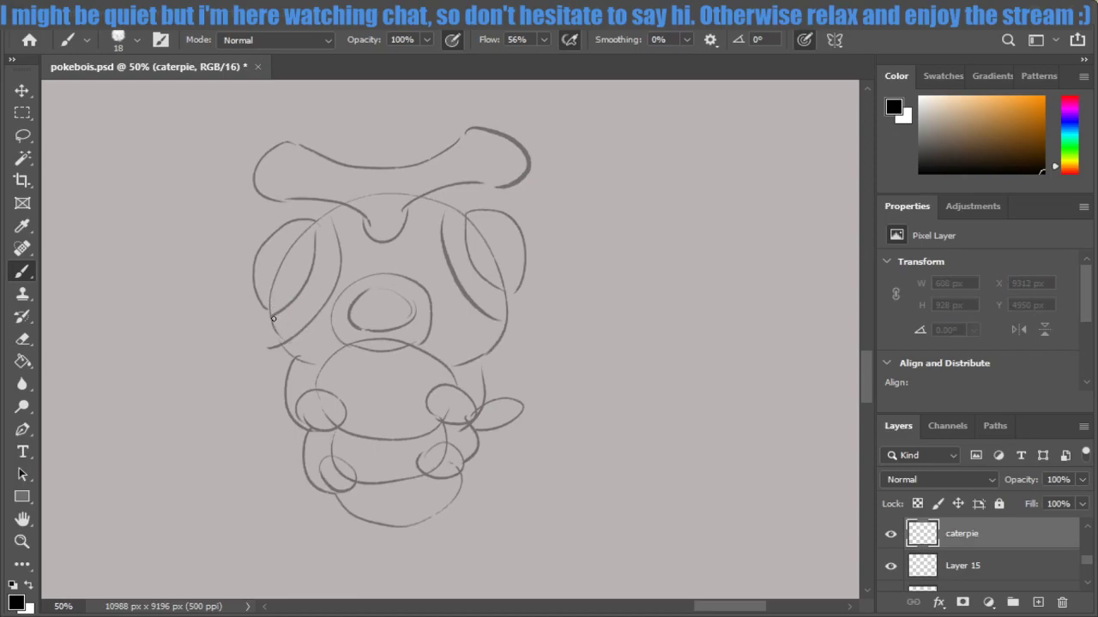
Ink the left edge of the left eye's leaf shape, from top arc down to the hook.
{"action": "left_click_drag", "start_coordinate": [271, 317], "coordinate": [283, 338]}
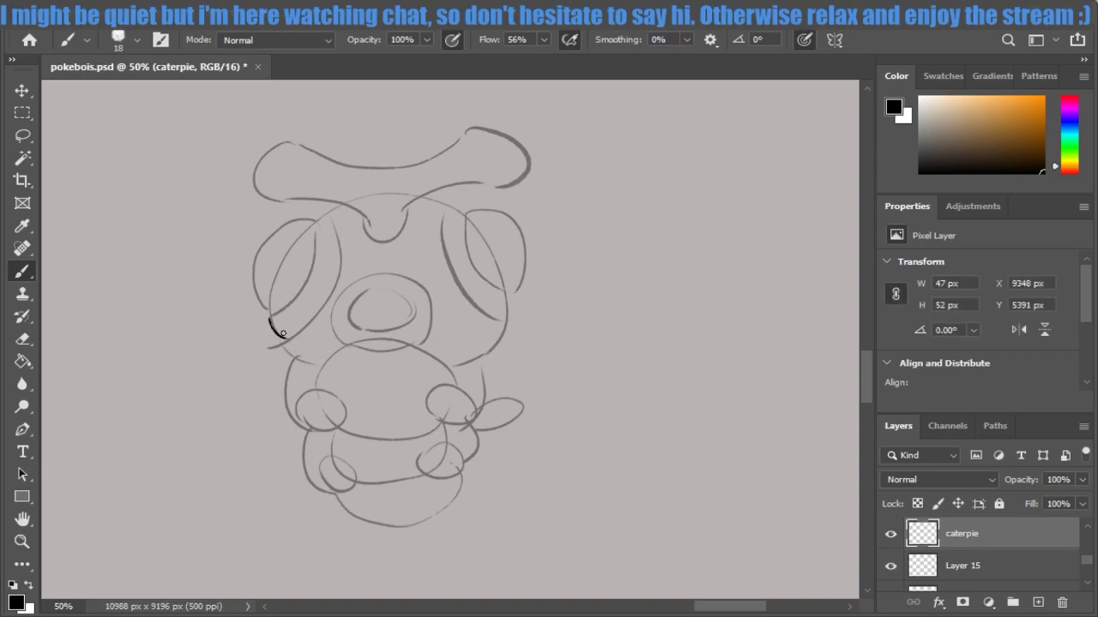
{"action": "key", "text": "ctrl+z"}
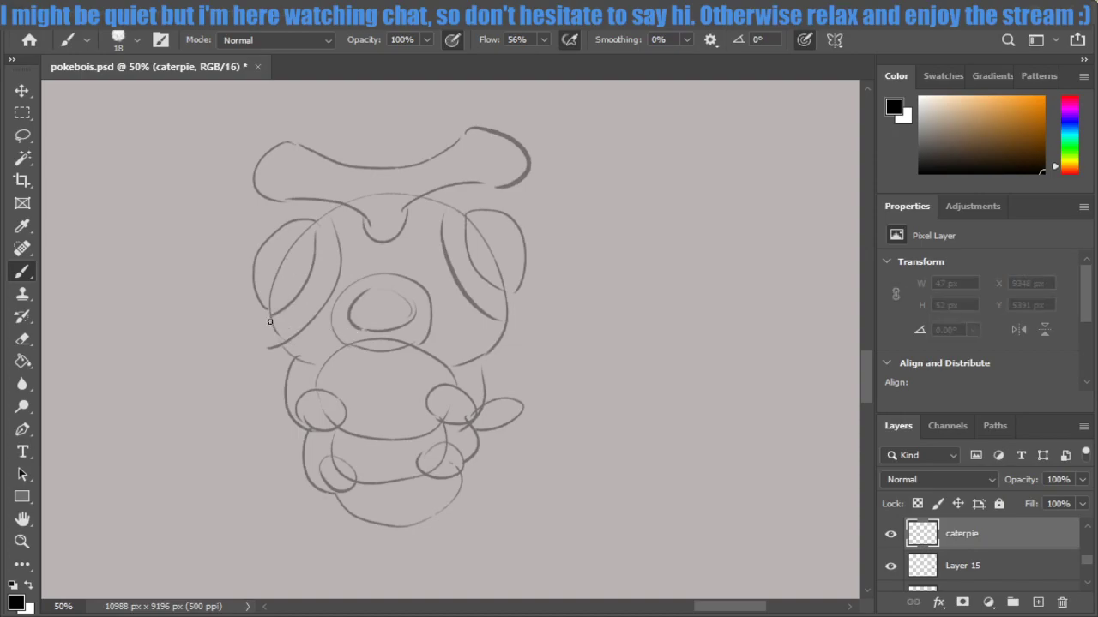
{"action": "mouse_move", "coordinate": [269, 315]}
{"action": "left_mouse_down"}
{"action": "mouse_move", "coordinate": [273, 346]}
{"action": "mouse_move", "coordinate": [285, 344]}
{"action": "left_mouse_up"}
{"action": "key", "text": "ctrl+z"}
{"action": "key", "text": "ctrl+z"}
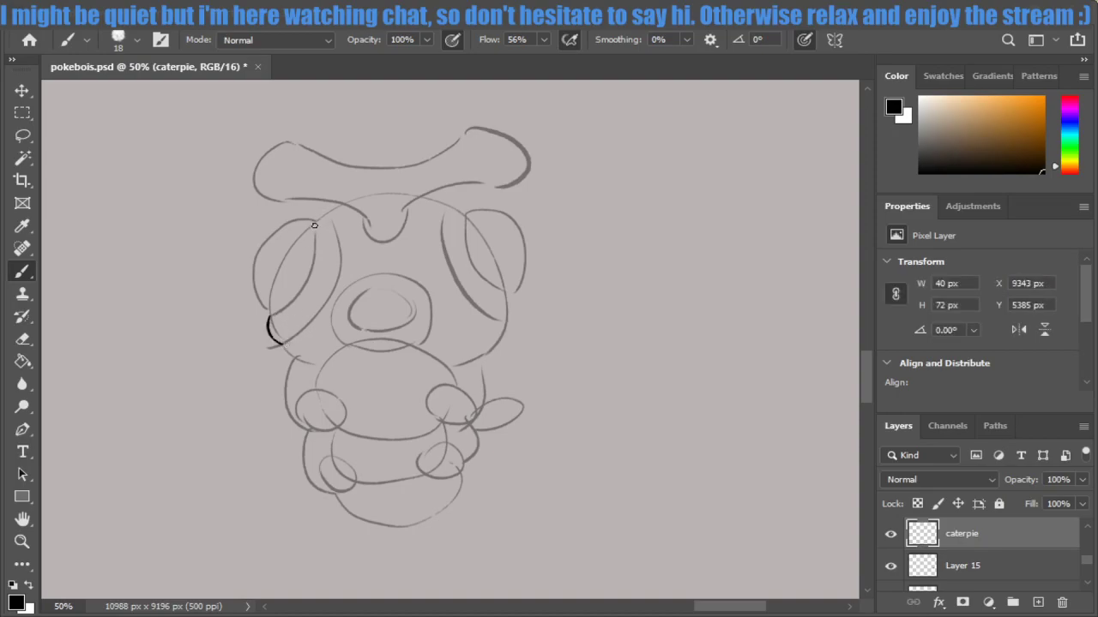
{"action": "left_click_drag", "start_coordinate": [315, 225], "coordinate": [328, 215]}
{"action": "key", "text": "ctrl+z"}
{"action": "key", "text": "ctrl+z"}
{"action": "key", "text": "ctrl+z"}
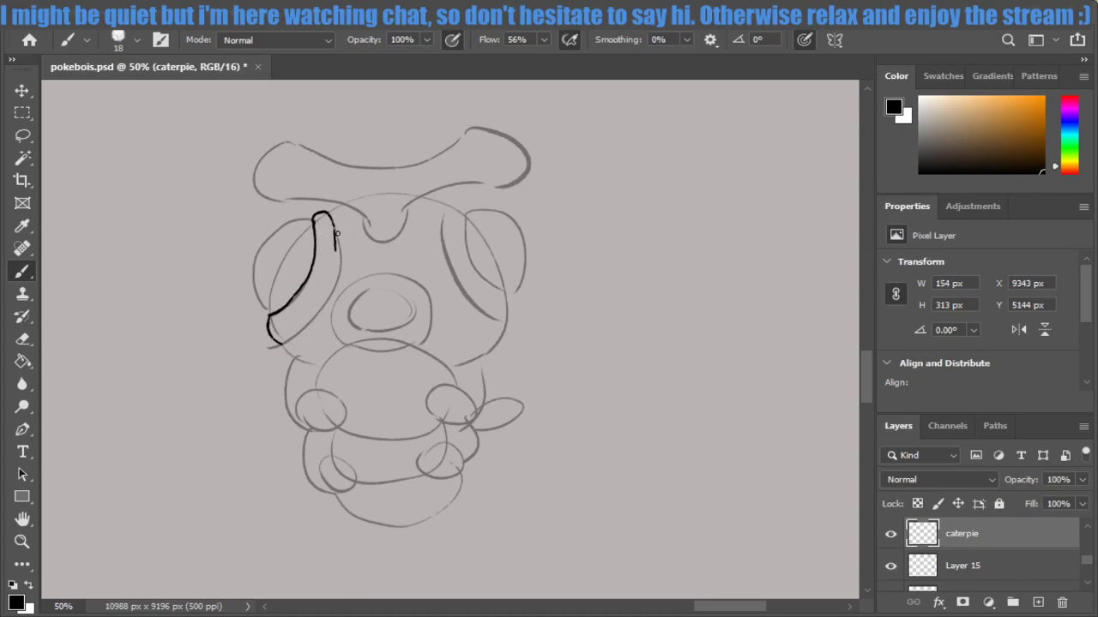
{"action": "key", "text": "ctrl+z"}
{"action": "key", "text": "ctrl+plus"}
{"action": "key", "text": "ctrl+plus"}
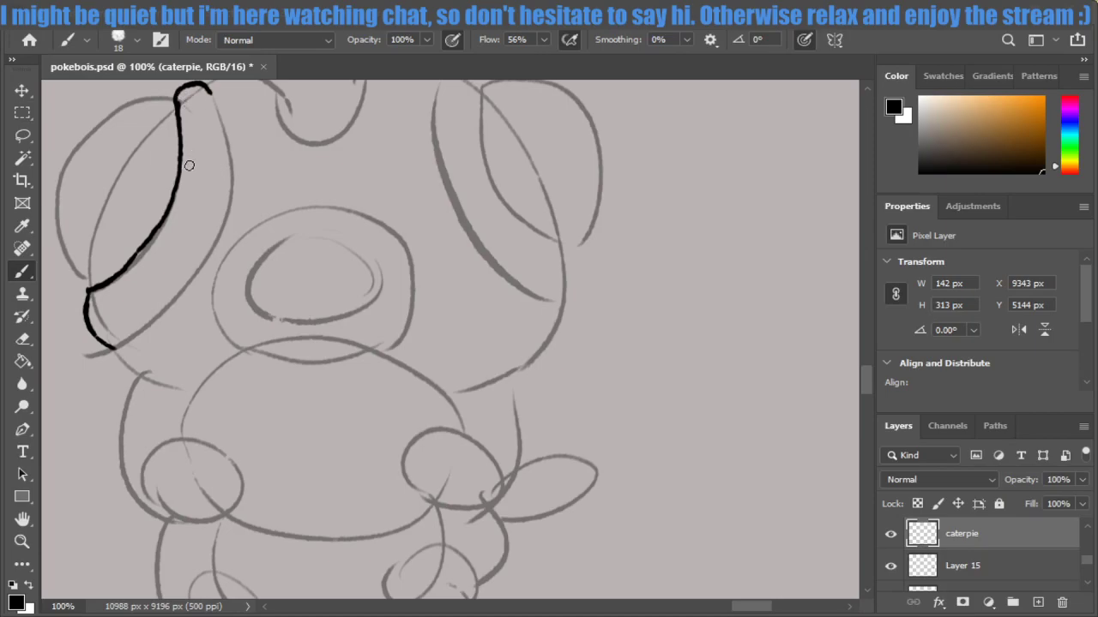
{"action": "key", "text": "ctrl+z"}
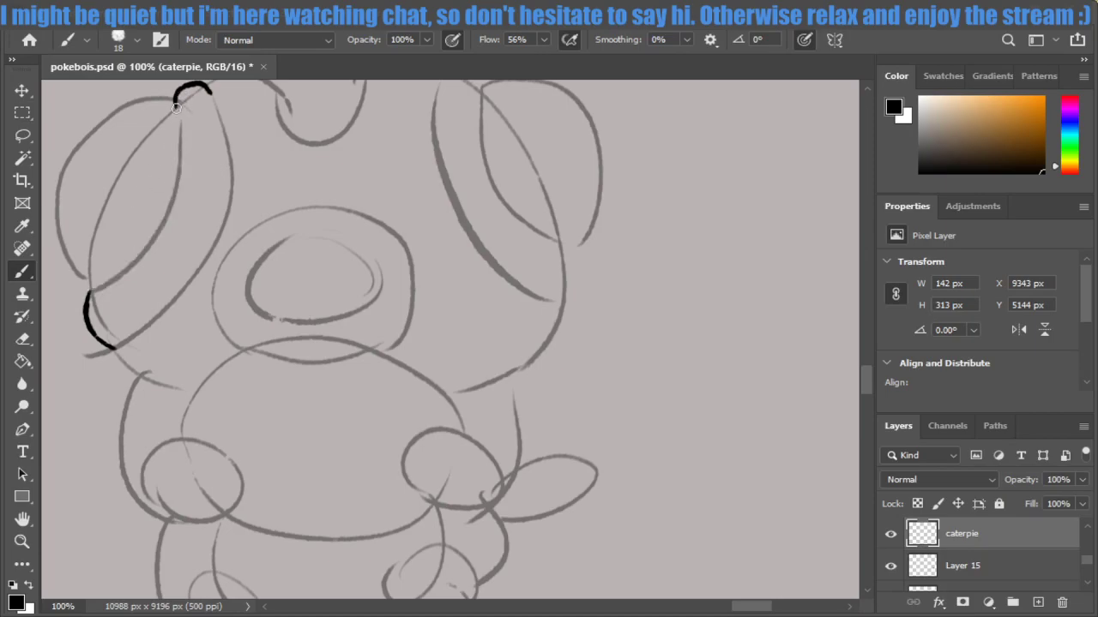
{"action": "mouse_move", "coordinate": [176, 104]}
{"action": "left_mouse_down"}
{"action": "mouse_move", "coordinate": [170, 219]}
{"action": "mouse_move", "coordinate": [89, 295]}
{"action": "left_mouse_up"}
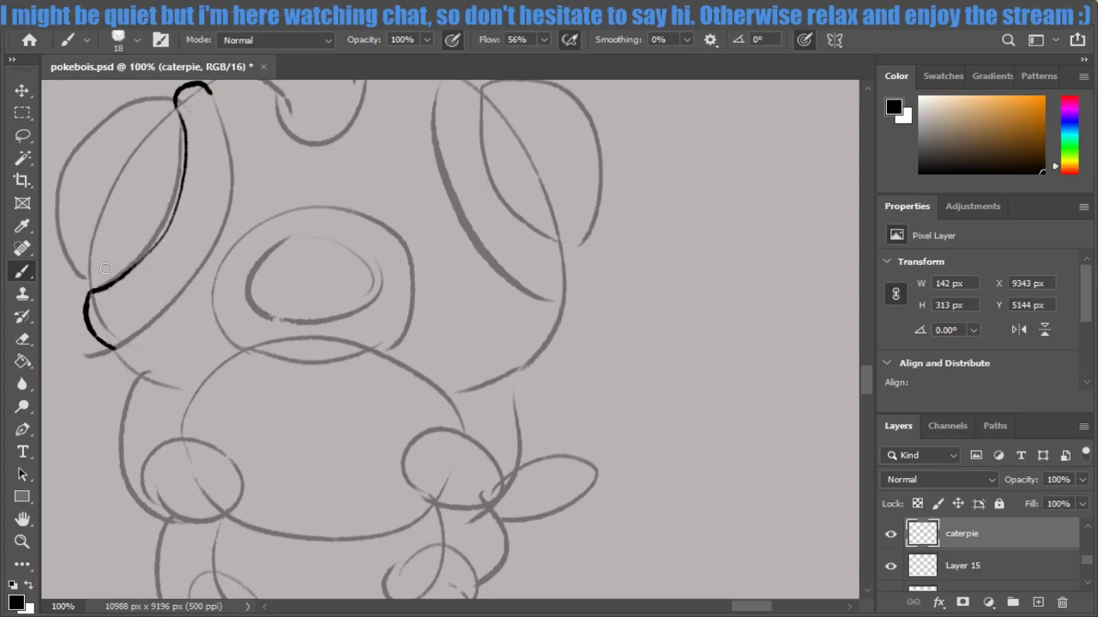
{"action": "key", "text": "ctrl+z"}
{"action": "mouse_move", "coordinate": [175, 103]}
{"action": "left_mouse_down"}
{"action": "mouse_move", "coordinate": [177, 185]}
{"action": "mouse_move", "coordinate": [144, 249]}
{"action": "mouse_move", "coordinate": [86, 297]}
{"action": "left_mouse_up"}
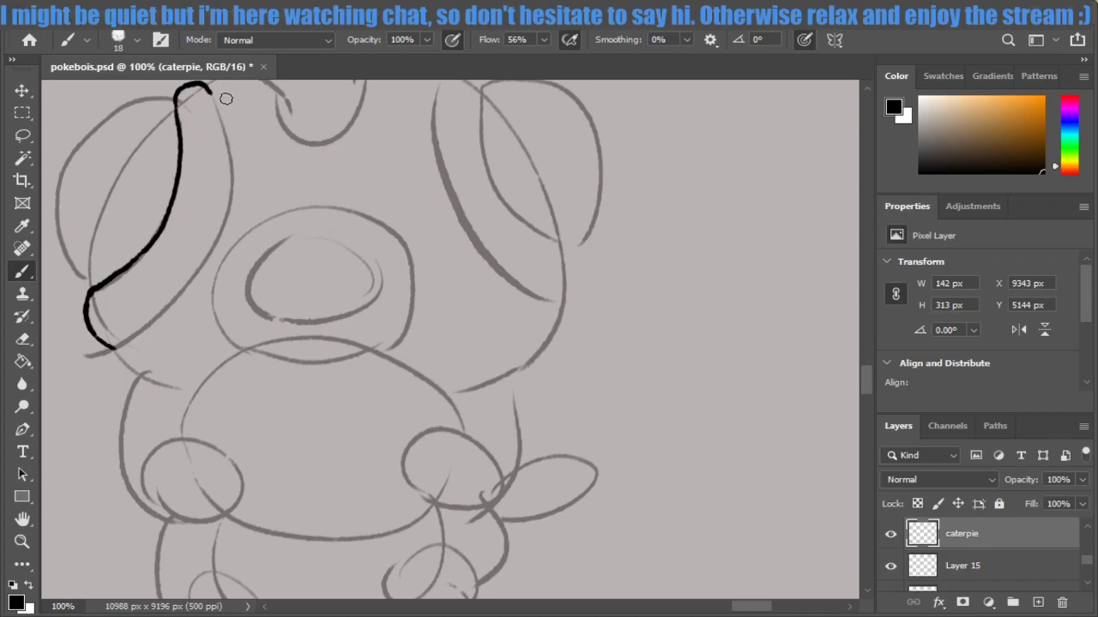
Try several strokes for the leaf shape's right side, undoing each unsatisfactory one.
{"action": "mouse_move", "coordinate": [206, 92]}
{"action": "left_mouse_down"}
{"action": "mouse_move", "coordinate": [225, 120]}
{"action": "mouse_move", "coordinate": [235, 197]}
{"action": "mouse_move", "coordinate": [215, 258]}
{"action": "mouse_move", "coordinate": [193, 273]}
{"action": "left_mouse_up"}
{"action": "key", "text": "ctrl+z"}
{"action": "mouse_move", "coordinate": [136, 336]}
{"action": "left_mouse_down"}
{"action": "mouse_move", "coordinate": [171, 307]}
{"action": "mouse_move", "coordinate": [220, 234]}
{"action": "mouse_move", "coordinate": [225, 137]}
{"action": "mouse_move", "coordinate": [209, 104]}
{"action": "mouse_move", "coordinate": [224, 132]}
{"action": "mouse_move", "coordinate": [210, 300]}
{"action": "mouse_move", "coordinate": [184, 330]}
{"action": "left_mouse_up"}
{"action": "key", "text": "ctrl+z"}
{"action": "key", "text": "ctrl+z"}
{"action": "mouse_move", "coordinate": [206, 88]}
{"action": "left_mouse_down"}
{"action": "mouse_move", "coordinate": [219, 127]}
{"action": "mouse_move", "coordinate": [194, 266]}
{"action": "mouse_move", "coordinate": [113, 347]}
{"action": "mouse_move", "coordinate": [186, 268]}
{"action": "left_mouse_up"}
{"action": "key", "text": "ctrl+z"}
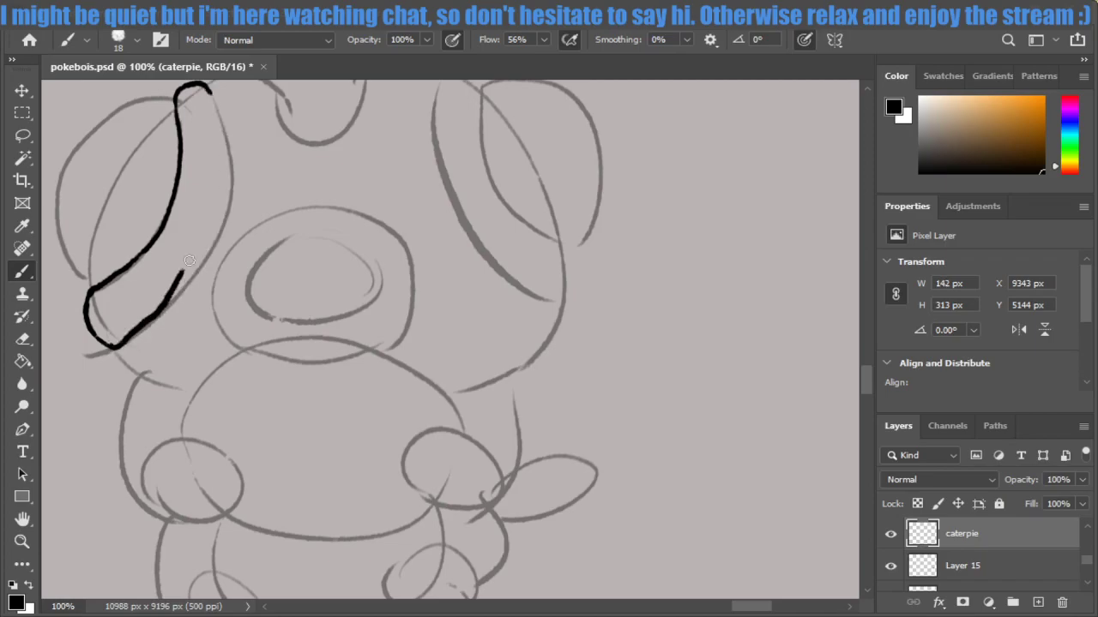
{"action": "key", "text": "ctrl+z"}
{"action": "mouse_move", "coordinate": [112, 347]}
{"action": "left_mouse_down"}
{"action": "mouse_move", "coordinate": [189, 276]}
{"action": "mouse_move", "coordinate": [216, 220]}
{"action": "left_mouse_up"}
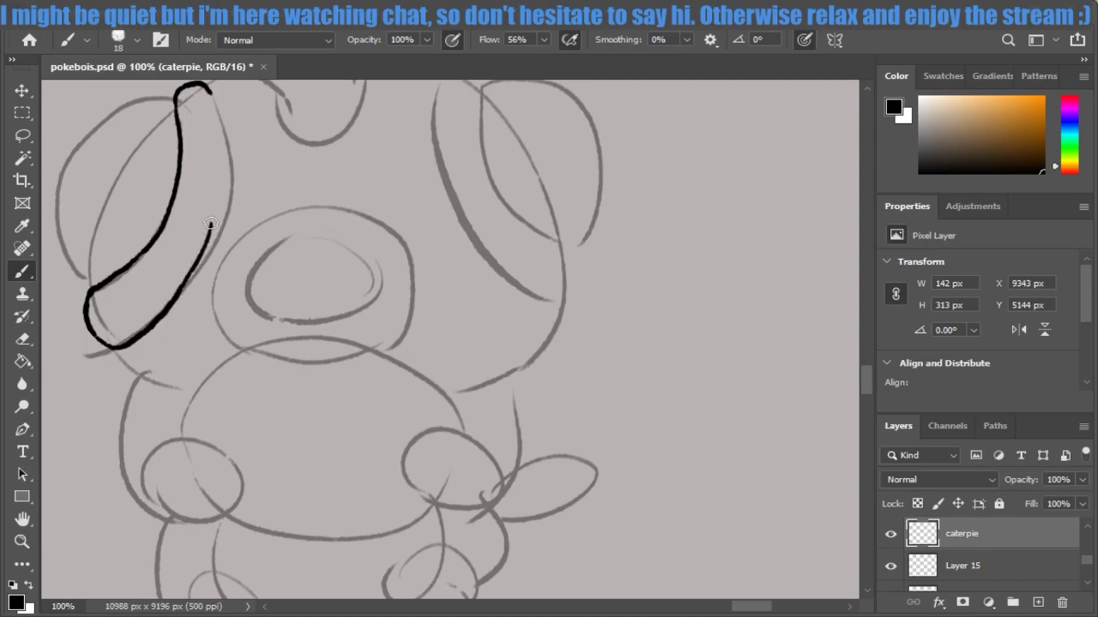
{"action": "key", "text": "ctrl+z"}
{"action": "mouse_move", "coordinate": [205, 90]}
{"action": "left_mouse_down"}
{"action": "mouse_move", "coordinate": [230, 192]}
{"action": "mouse_move", "coordinate": [213, 163]}
{"action": "left_mouse_up"}
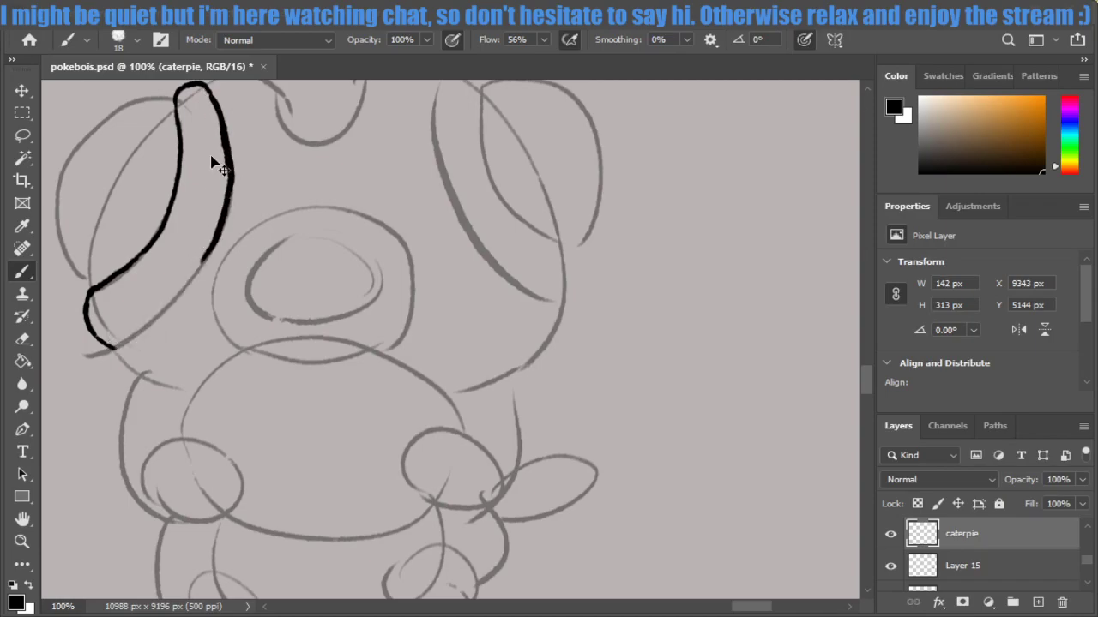
{"action": "key", "text": "ctrl+z"}
Finish the leaf's right side down to its bottom and ink the left eye's outer curve.
{"action": "mouse_move", "coordinate": [204, 88]}
{"action": "left_mouse_down"}
{"action": "mouse_move", "coordinate": [219, 109]}
{"action": "mouse_move", "coordinate": [206, 258]}
{"action": "left_mouse_up"}
{"action": "key", "text": "ctrl+z"}
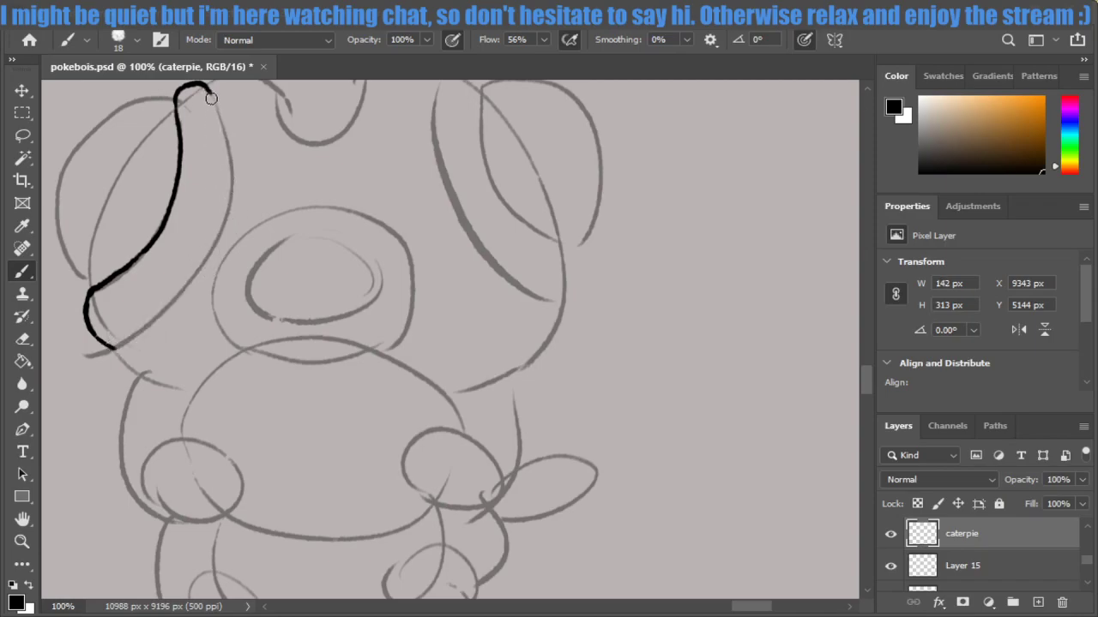
{"action": "left_click_drag", "start_coordinate": [215, 96], "coordinate": [220, 240]}
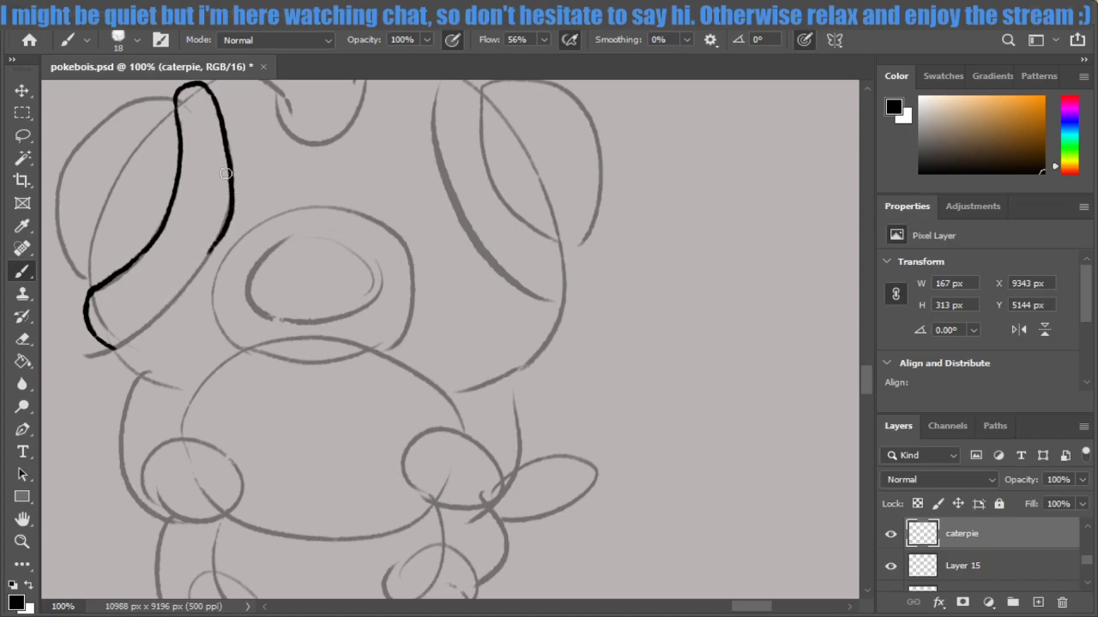
{"action": "key", "text": "ctrl+z"}
{"action": "mouse_move", "coordinate": [215, 96]}
{"action": "left_mouse_down"}
{"action": "mouse_move", "coordinate": [230, 136]}
{"action": "mouse_move", "coordinate": [193, 296]}
{"action": "left_mouse_up"}
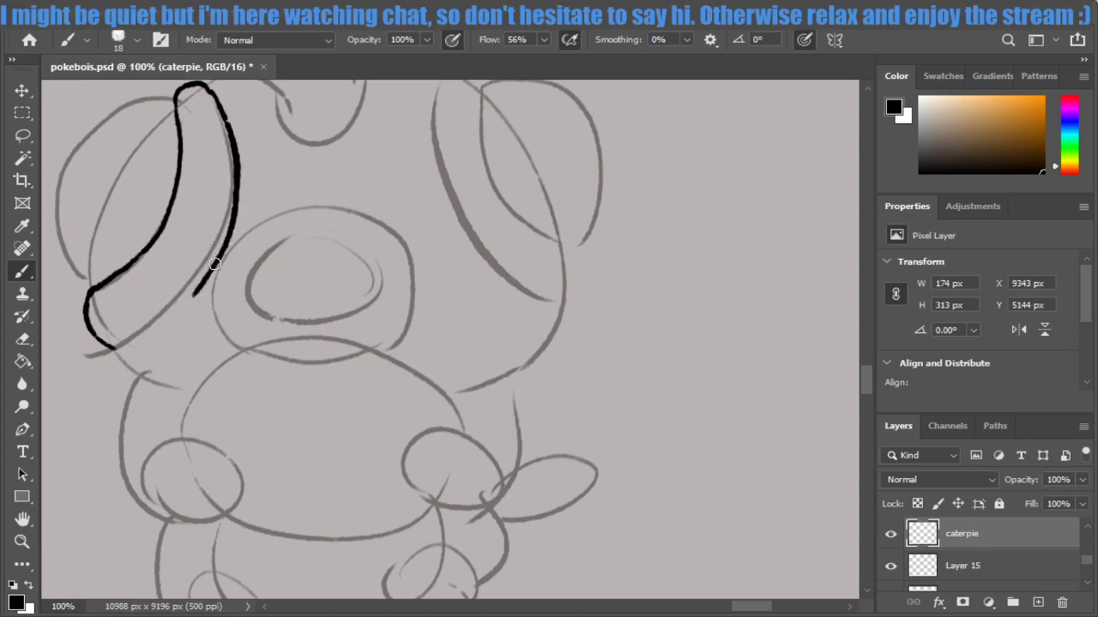
{"action": "left_click_drag", "start_coordinate": [225, 135], "coordinate": [196, 245]}
{"action": "mouse_move", "coordinate": [197, 291]}
{"action": "left_mouse_down"}
{"action": "mouse_move", "coordinate": [107, 355]}
{"action": "mouse_move", "coordinate": [166, 329]}
{"action": "mouse_move", "coordinate": [197, 290]}
{"action": "left_mouse_up"}
{"action": "key", "text": "ctrl+z"}
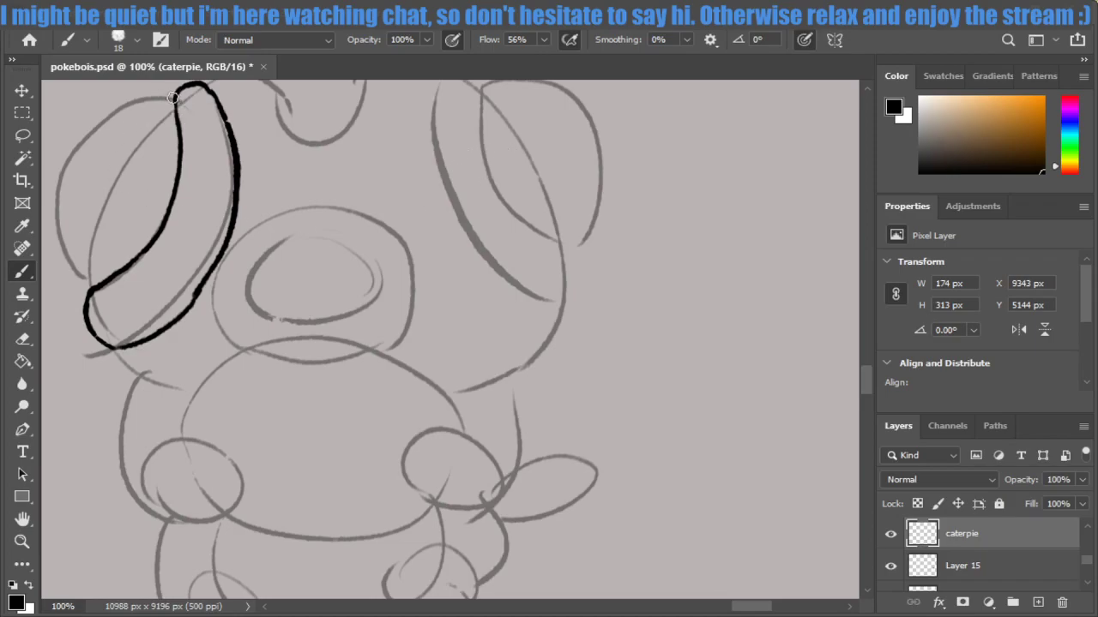
{"action": "left_click_drag", "start_coordinate": [173, 98], "coordinate": [89, 292]}
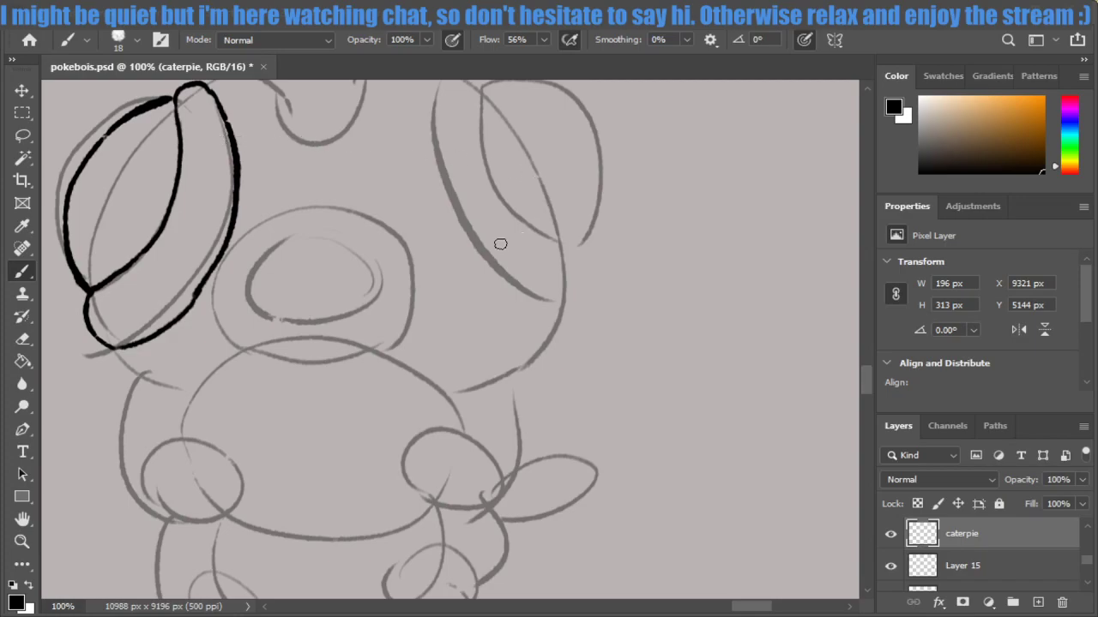
Ink the right eye's outer rim from its top around to the lower right.
{"action": "left_click_drag", "start_coordinate": [869, 379], "coordinate": [870, 368]}
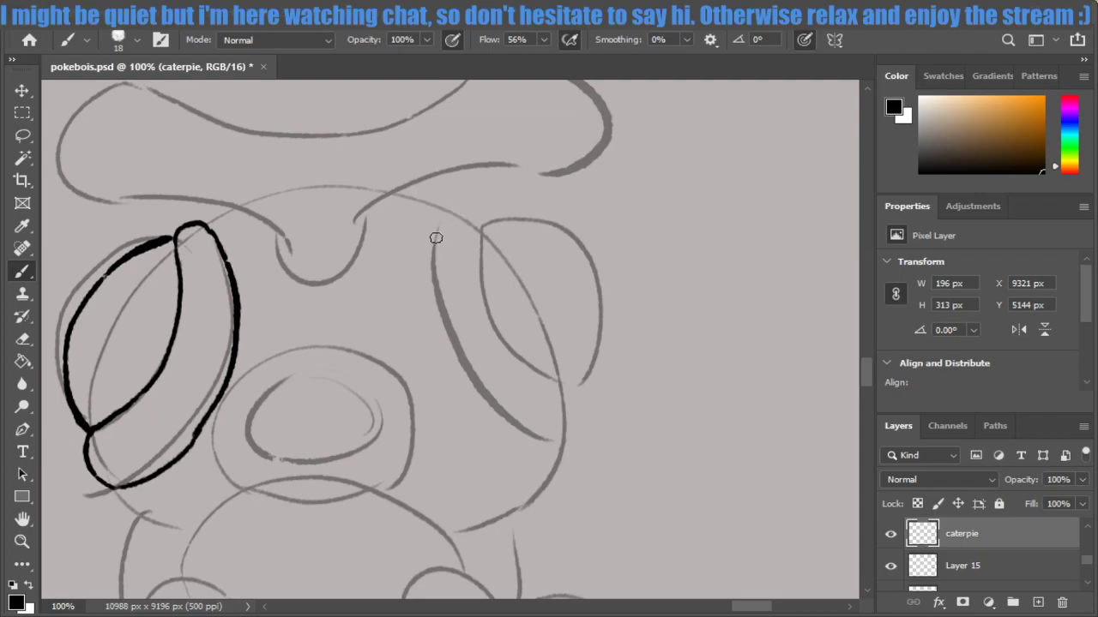
{"action": "left_click_drag", "start_coordinate": [435, 238], "coordinate": [475, 251]}
{"action": "key", "text": "ctrl+z"}
{"action": "mouse_move", "coordinate": [444, 220]}
{"action": "left_mouse_down"}
{"action": "mouse_move", "coordinate": [483, 241]}
{"action": "mouse_move", "coordinate": [451, 323]}
{"action": "left_mouse_up"}
{"action": "key", "text": "ctrl+z"}
{"action": "mouse_move", "coordinate": [444, 212]}
{"action": "left_mouse_down"}
{"action": "mouse_move", "coordinate": [441, 273]}
{"action": "mouse_move", "coordinate": [478, 382]}
{"action": "mouse_move", "coordinate": [540, 435]}
{"action": "mouse_move", "coordinate": [559, 438]}
{"action": "left_mouse_up"}
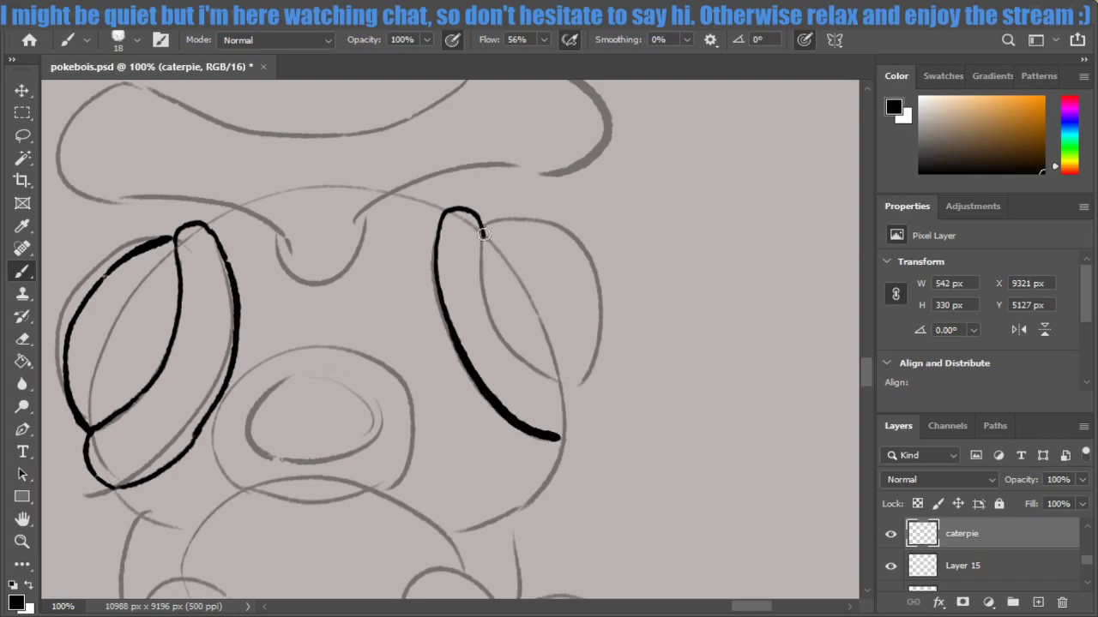
{"action": "mouse_move", "coordinate": [482, 230]}
{"action": "left_mouse_down"}
{"action": "mouse_move", "coordinate": [508, 335]}
{"action": "mouse_move", "coordinate": [559, 381]}
{"action": "mouse_move", "coordinate": [578, 418]}
{"action": "mouse_move", "coordinate": [559, 446]}
{"action": "mouse_move", "coordinate": [569, 405]}
{"action": "mouse_move", "coordinate": [559, 444]}
{"action": "mouse_move", "coordinate": [576, 412]}
{"action": "mouse_move", "coordinate": [562, 388]}
{"action": "mouse_move", "coordinate": [578, 421]}
{"action": "mouse_move", "coordinate": [559, 444]}
{"action": "left_mouse_up"}
Attempt the join at the right eye rim's lower right, undoing the failed strokes.
{"action": "key", "text": "ctrl+z"}
{"action": "key", "text": "ctrl+z"}
{"action": "key", "text": "ctrl+z"}
{"action": "key", "text": "ctrl+z"}
{"action": "key", "text": "ctrl+z"}
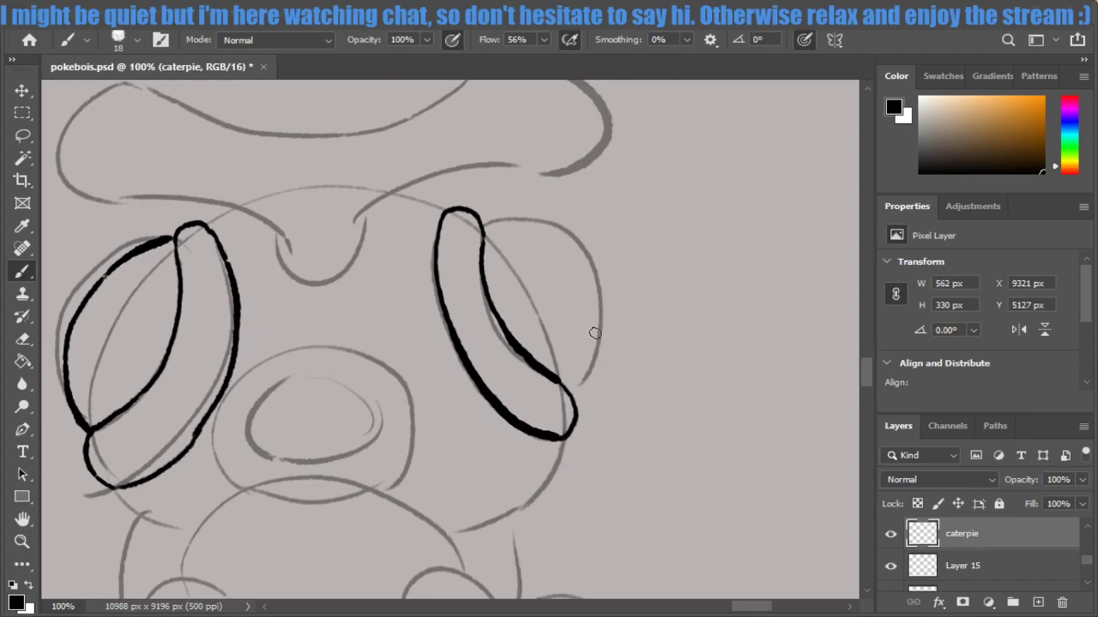
{"action": "key", "text": "ctrl+z"}
{"action": "mouse_move", "coordinate": [556, 377]}
{"action": "left_mouse_down"}
{"action": "mouse_move", "coordinate": [577, 411]}
{"action": "mouse_move", "coordinate": [562, 439]}
{"action": "left_mouse_up"}
{"action": "key", "text": "ctrl+z"}
{"action": "mouse_move", "coordinate": [552, 379]}
{"action": "left_mouse_down"}
{"action": "mouse_move", "coordinate": [561, 436]}
{"action": "mouse_move", "coordinate": [569, 387]}
{"action": "mouse_move", "coordinate": [559, 437]}
{"action": "left_mouse_up"}
{"action": "key", "text": "ctrl+z"}
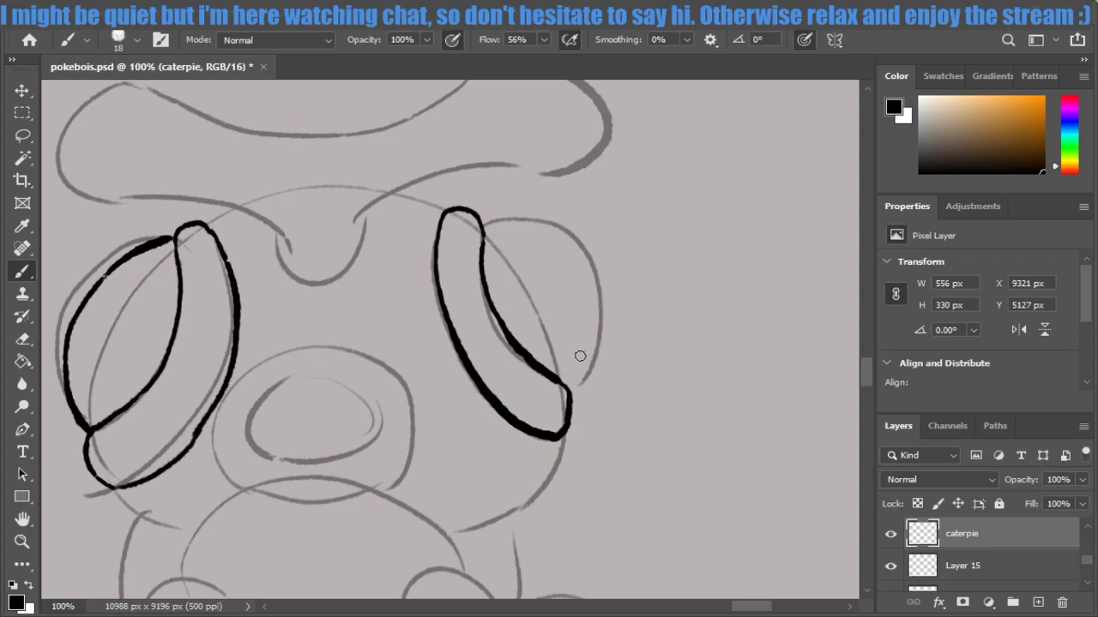
{"action": "key", "text": "ctrl+z"}
{"action": "mouse_move", "coordinate": [555, 379]}
{"action": "left_mouse_down"}
{"action": "mouse_move", "coordinate": [555, 437]}
{"action": "mouse_move", "coordinate": [557, 379]}
{"action": "left_mouse_up"}
{"action": "key", "text": "ctrl+z"}
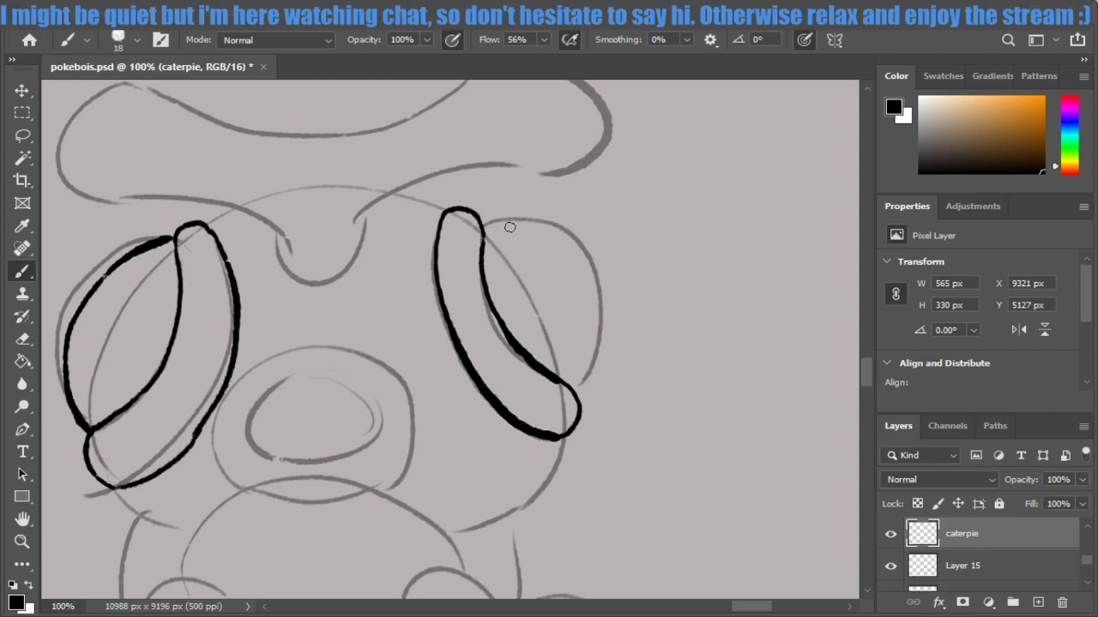
Ink the right eye's inner curve and begin the crest's top-left outline.
{"action": "left_click_drag", "start_coordinate": [484, 234], "coordinate": [549, 322]}
{"action": "key", "text": "ctrl+z"}
{"action": "mouse_move", "coordinate": [491, 231]}
{"action": "left_mouse_down"}
{"action": "mouse_move", "coordinate": [524, 259]}
{"action": "mouse_move", "coordinate": [554, 341]}
{"action": "left_mouse_up"}
{"action": "key", "text": "ctrl+z"}
{"action": "left_click_drag", "start_coordinate": [484, 230], "coordinate": [559, 377]}
{"action": "key", "text": "ctrl+z"}
{"action": "left_click_drag", "start_coordinate": [477, 231], "coordinate": [587, 390]}
{"action": "key", "text": "ctrl+z"}
{"action": "left_click_drag", "start_coordinate": [485, 228], "coordinate": [570, 382]}
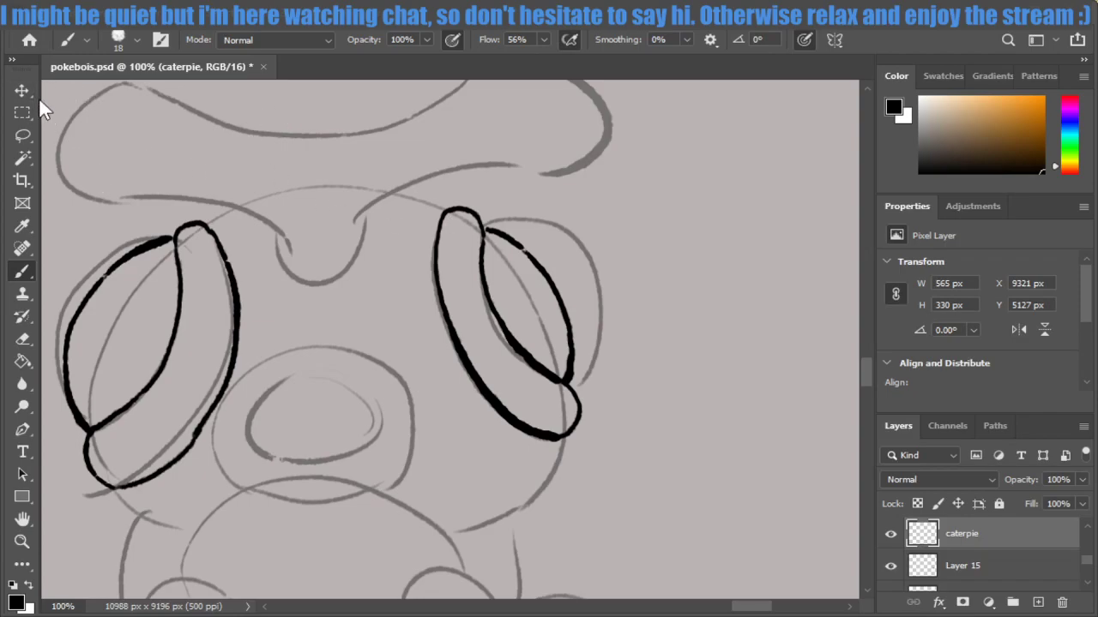
{"action": "mouse_move", "coordinate": [153, 89]}
{"action": "left_mouse_down"}
{"action": "mouse_move", "coordinate": [103, 200]}
{"action": "mouse_move", "coordinate": [126, 198]}
{"action": "left_mouse_up"}
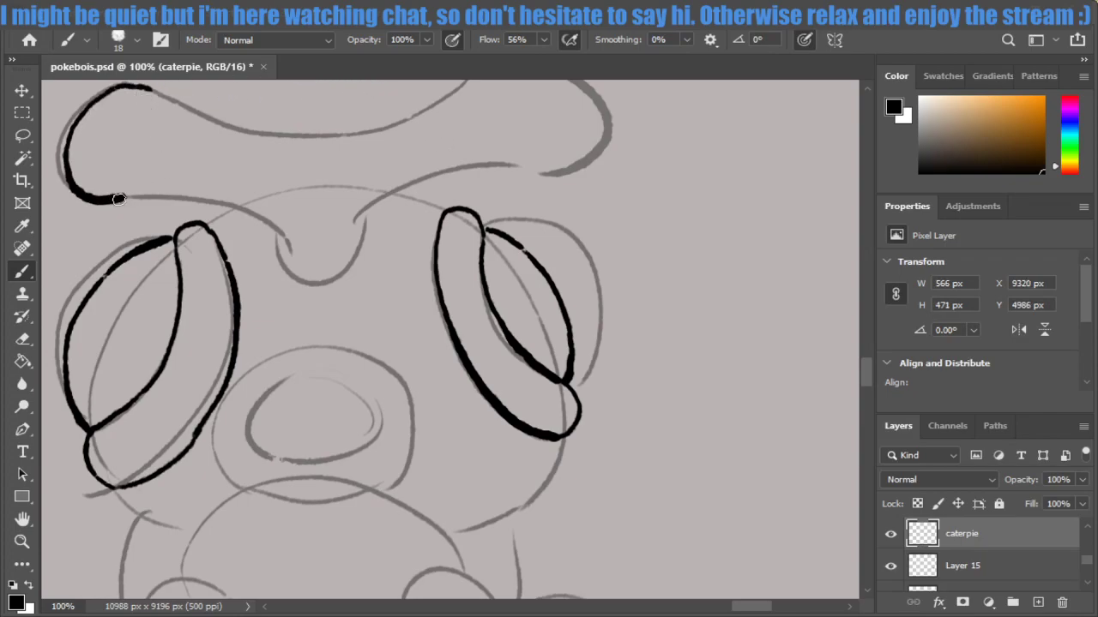
Ink the crest's underside from the left across and around its right end.
{"action": "left_click_drag", "start_coordinate": [126, 198], "coordinate": [213, 207]}
{"action": "key", "text": "ctrl+z"}
{"action": "key", "text": "ctrl+z"}
{"action": "mouse_move", "coordinate": [124, 199]}
{"action": "left_mouse_down"}
{"action": "mouse_move", "coordinate": [247, 216]}
{"action": "mouse_move", "coordinate": [297, 276]}
{"action": "mouse_move", "coordinate": [335, 278]}
{"action": "mouse_move", "coordinate": [360, 249]}
{"action": "mouse_move", "coordinate": [362, 214]}
{"action": "left_mouse_up"}
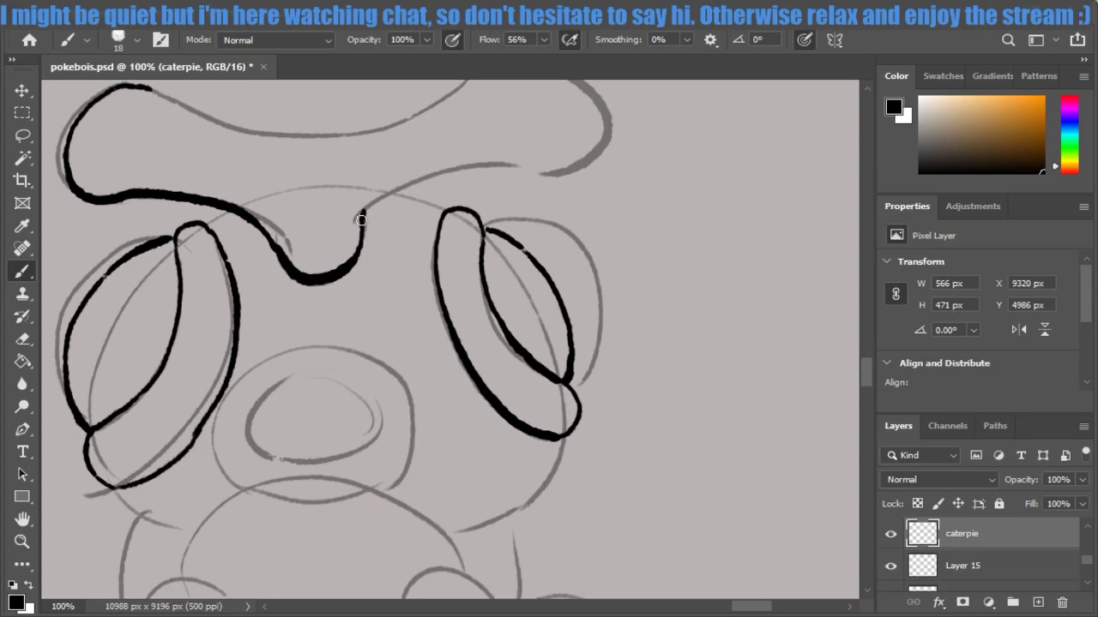
{"action": "mouse_move", "coordinate": [361, 220]}
{"action": "left_mouse_down"}
{"action": "mouse_move", "coordinate": [377, 197]}
{"action": "mouse_move", "coordinate": [436, 169]}
{"action": "mouse_move", "coordinate": [564, 162]}
{"action": "left_mouse_up"}
{"action": "scroll", "coordinate": [872, 367], "scroll_direction": "up", "scroll_amount": 3}
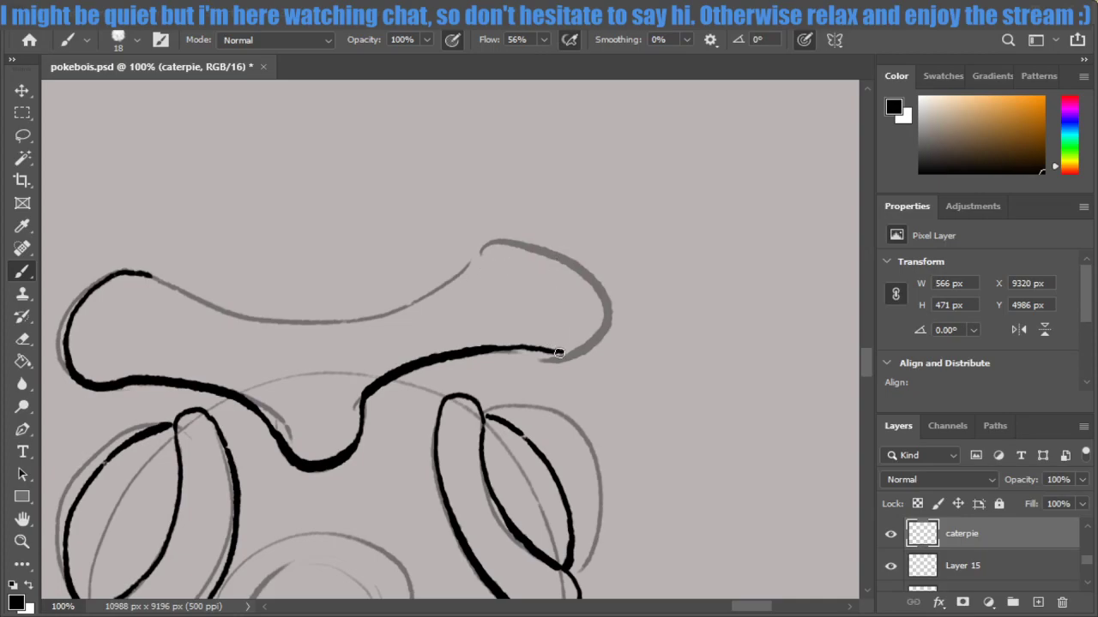
{"action": "mouse_move", "coordinate": [555, 351]}
{"action": "left_mouse_down"}
{"action": "mouse_move", "coordinate": [576, 355]}
{"action": "mouse_move", "coordinate": [623, 309]}
{"action": "mouse_move", "coordinate": [592, 250]}
{"action": "mouse_move", "coordinate": [518, 240]}
{"action": "mouse_move", "coordinate": [455, 276]}
{"action": "left_mouse_up"}
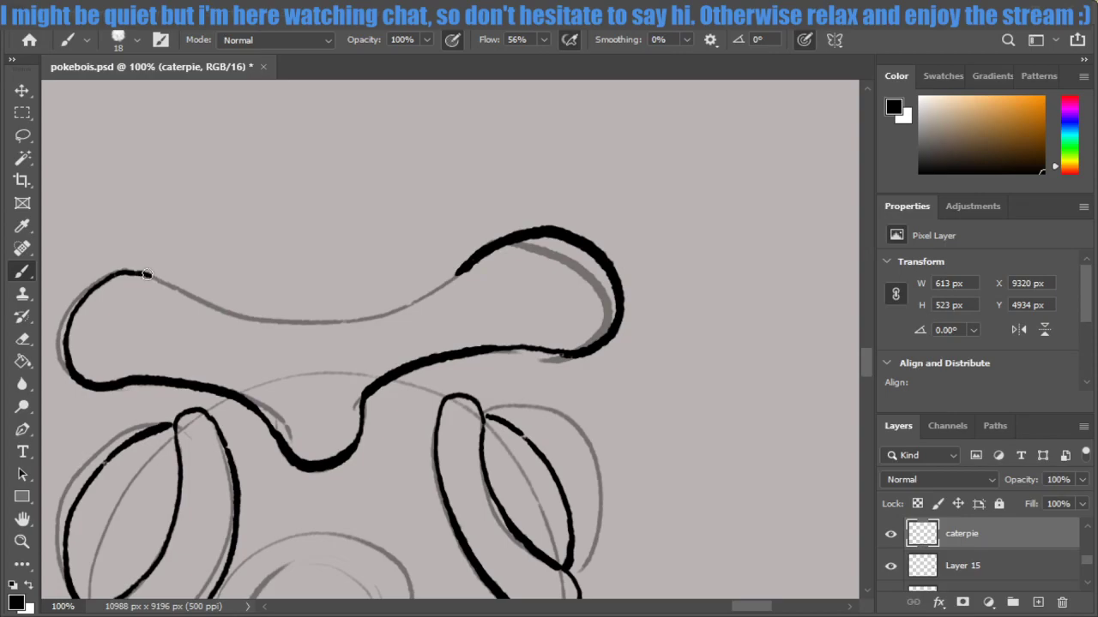
Ink the crest's top edge along the sketch, joining it to the left end.
{"action": "mouse_move", "coordinate": [153, 275]}
{"action": "left_mouse_down"}
{"action": "mouse_move", "coordinate": [279, 314]}
{"action": "mouse_move", "coordinate": [407, 308]}
{"action": "left_mouse_up"}
{"action": "key", "text": "ctrl+z"}
{"action": "mouse_move", "coordinate": [463, 271]}
{"action": "left_mouse_down"}
{"action": "mouse_move", "coordinate": [423, 296]}
{"action": "mouse_move", "coordinate": [350, 314]}
{"action": "mouse_move", "coordinate": [246, 312]}
{"action": "mouse_move", "coordinate": [136, 271]}
{"action": "mouse_move", "coordinate": [300, 310]}
{"action": "mouse_move", "coordinate": [451, 279]}
{"action": "left_mouse_up"}
{"action": "key", "text": "ctrl+z"}
{"action": "key", "text": "ctrl+z"}
{"action": "mouse_move", "coordinate": [143, 274]}
{"action": "left_mouse_down"}
{"action": "mouse_move", "coordinate": [225, 312]}
{"action": "mouse_move", "coordinate": [288, 323]}
{"action": "left_mouse_up"}
{"action": "key", "text": "ctrl+z"}
{"action": "mouse_move", "coordinate": [142, 273]}
{"action": "left_mouse_down"}
{"action": "mouse_move", "coordinate": [305, 321]}
{"action": "mouse_move", "coordinate": [377, 314]}
{"action": "mouse_move", "coordinate": [479, 261]}
{"action": "left_mouse_up"}
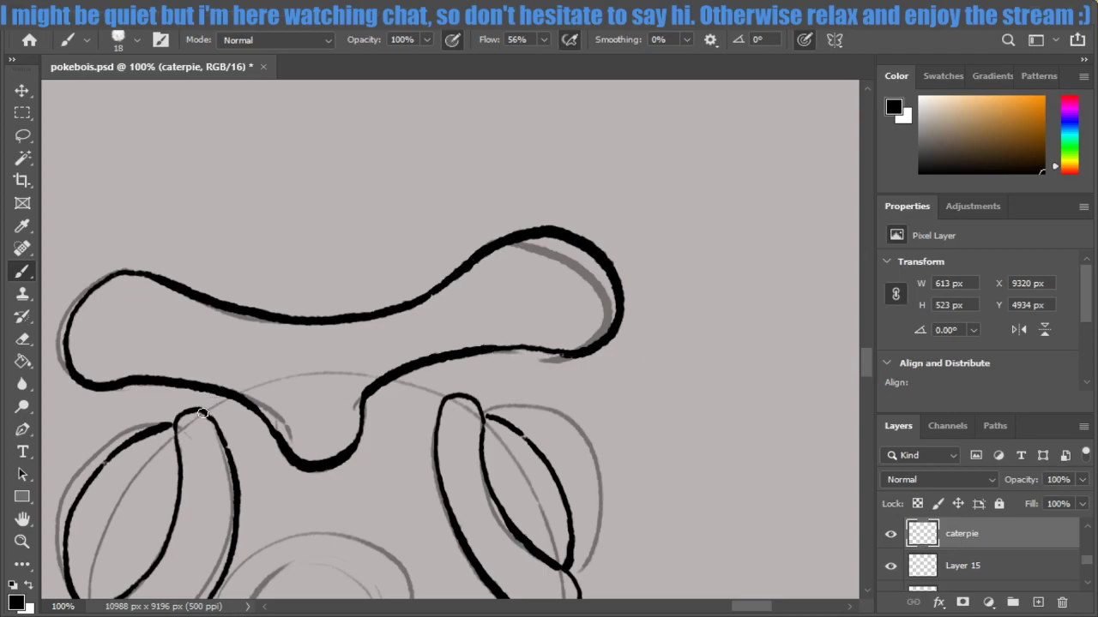
Join the tips of the left and right eye rims to the crest outline.
{"action": "left_click_drag", "start_coordinate": [201, 413], "coordinate": [233, 398]}
{"action": "left_click_drag", "start_coordinate": [390, 380], "coordinate": [449, 400]}
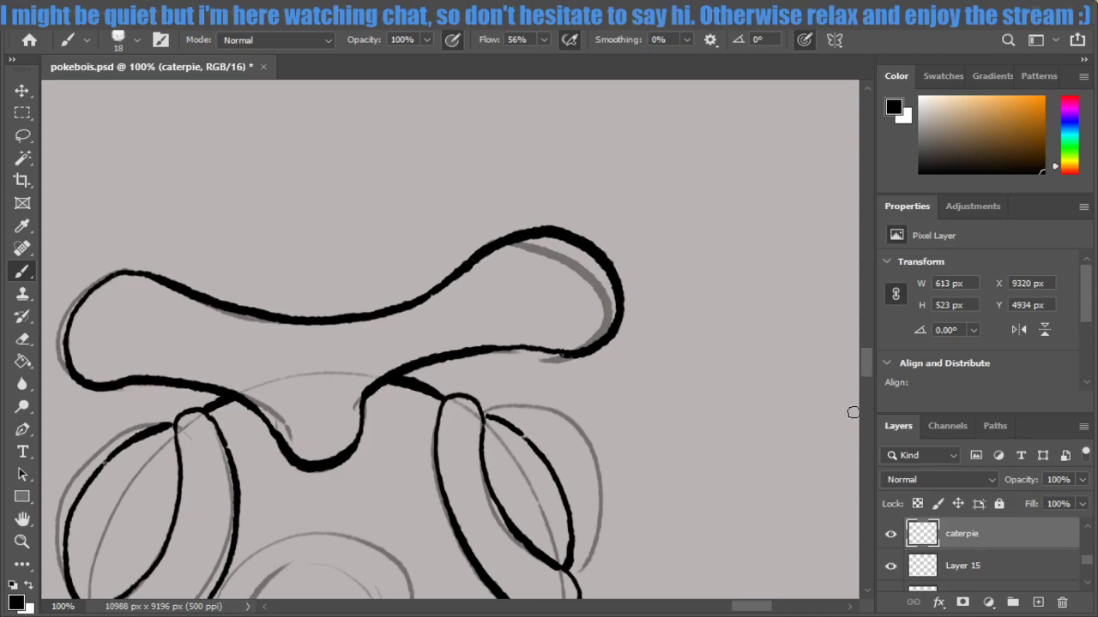
{"action": "left_click_drag", "start_coordinate": [870, 367], "coordinate": [867, 390]}
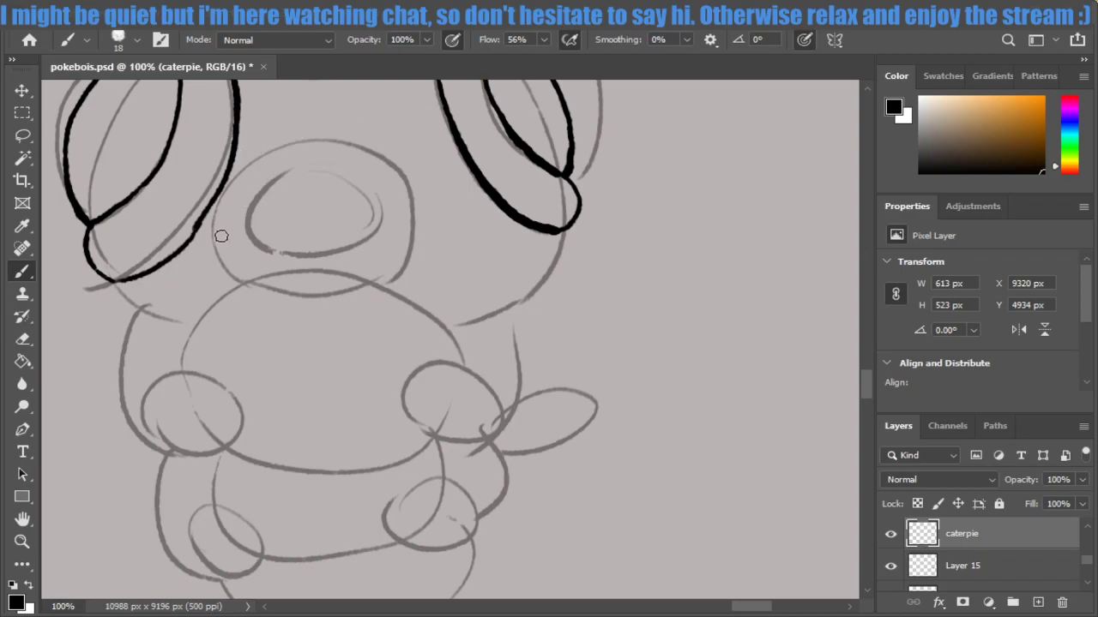
Ink the black top arc of the central round shape, redoing bad strokes.
{"action": "mouse_move", "coordinate": [221, 257]}
{"action": "left_mouse_down"}
{"action": "mouse_move", "coordinate": [215, 235]}
{"action": "mouse_move", "coordinate": [235, 179]}
{"action": "mouse_move", "coordinate": [294, 147]}
{"action": "mouse_move", "coordinate": [367, 148]}
{"action": "mouse_move", "coordinate": [417, 177]}
{"action": "mouse_move", "coordinate": [422, 212]}
{"action": "left_mouse_up"}
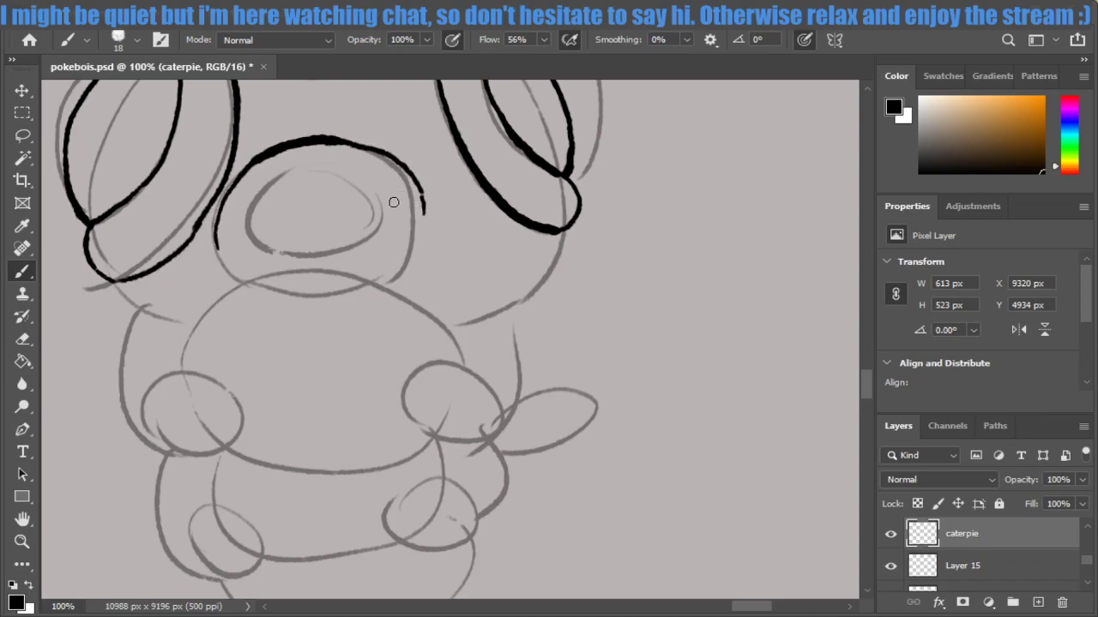
{"action": "key", "text": "ctrl+z"}
{"action": "mouse_move", "coordinate": [216, 247]}
{"action": "left_mouse_down"}
{"action": "mouse_move", "coordinate": [214, 206]}
{"action": "mouse_move", "coordinate": [302, 140]}
{"action": "mouse_move", "coordinate": [404, 147]}
{"action": "mouse_move", "coordinate": [448, 176]}
{"action": "left_mouse_up"}
{"action": "key", "text": "ctrl+z"}
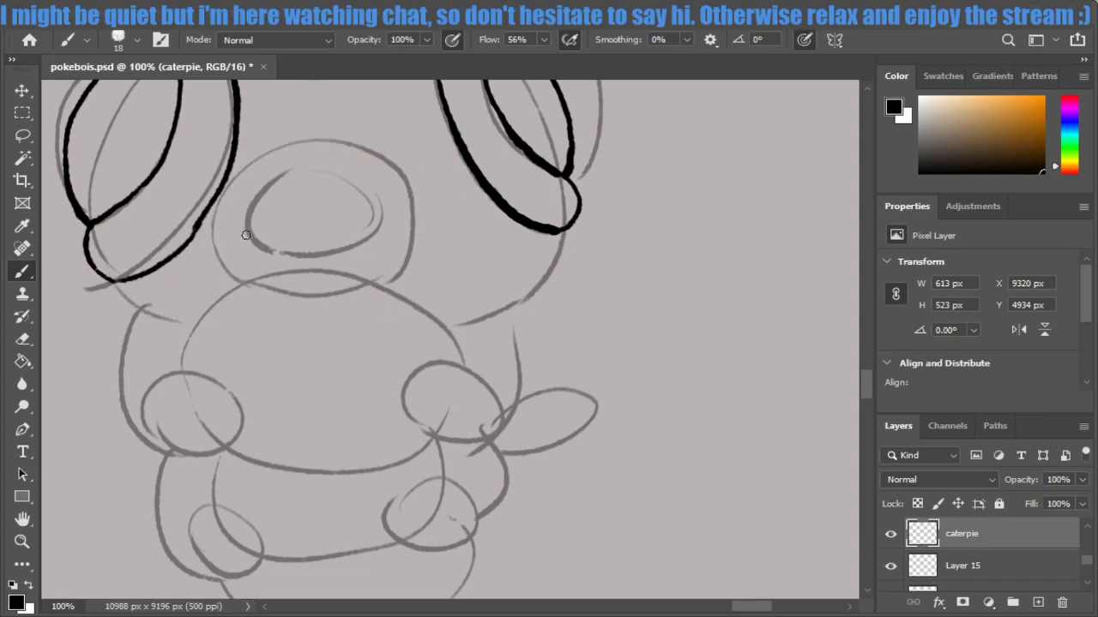
{"action": "mouse_move", "coordinate": [246, 235]}
{"action": "left_mouse_down"}
{"action": "mouse_move", "coordinate": [241, 197]}
{"action": "mouse_move", "coordinate": [328, 134]}
{"action": "mouse_move", "coordinate": [429, 156]}
{"action": "mouse_move", "coordinate": [457, 230]}
{"action": "mouse_move", "coordinate": [430, 283]}
{"action": "mouse_move", "coordinate": [373, 309]}
{"action": "mouse_move", "coordinate": [298, 294]}
{"action": "mouse_move", "coordinate": [259, 252]}
{"action": "mouse_move", "coordinate": [241, 206]}
{"action": "mouse_move", "coordinate": [343, 132]}
{"action": "mouse_move", "coordinate": [429, 158]}
{"action": "mouse_move", "coordinate": [458, 211]}
{"action": "mouse_move", "coordinate": [445, 226]}
{"action": "left_mouse_up"}
{"action": "key", "text": "ctrl+z"}
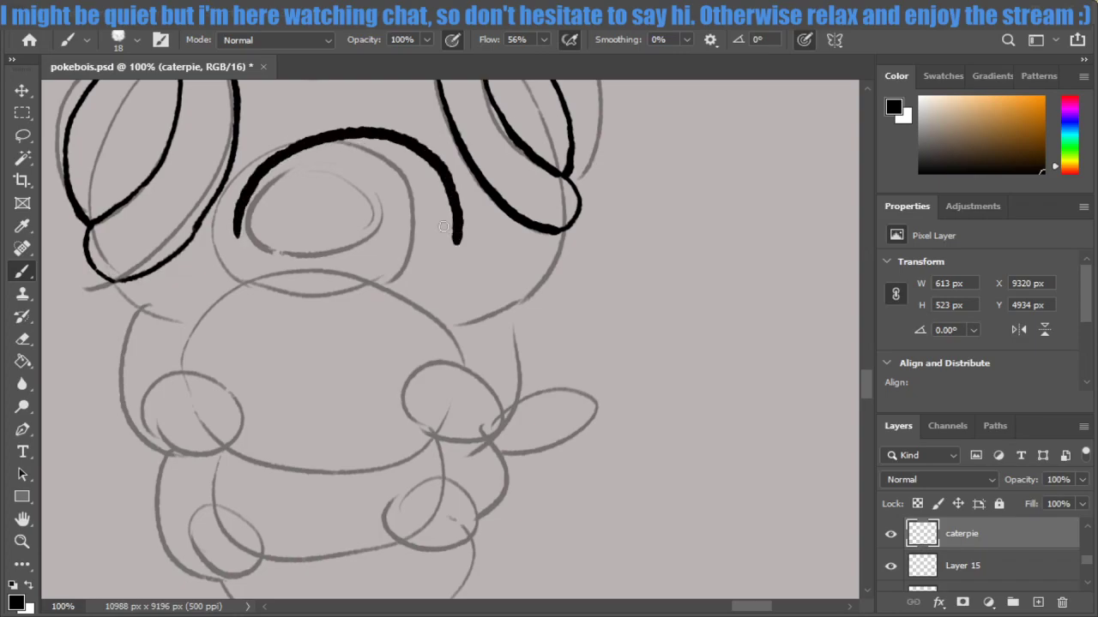
Trace the lower-left edge of the round shape, retrying until the curve fits.
{"action": "mouse_move", "coordinate": [236, 226]}
{"action": "left_mouse_down"}
{"action": "mouse_move", "coordinate": [257, 291]}
{"action": "mouse_move", "coordinate": [325, 310]}
{"action": "left_mouse_up"}
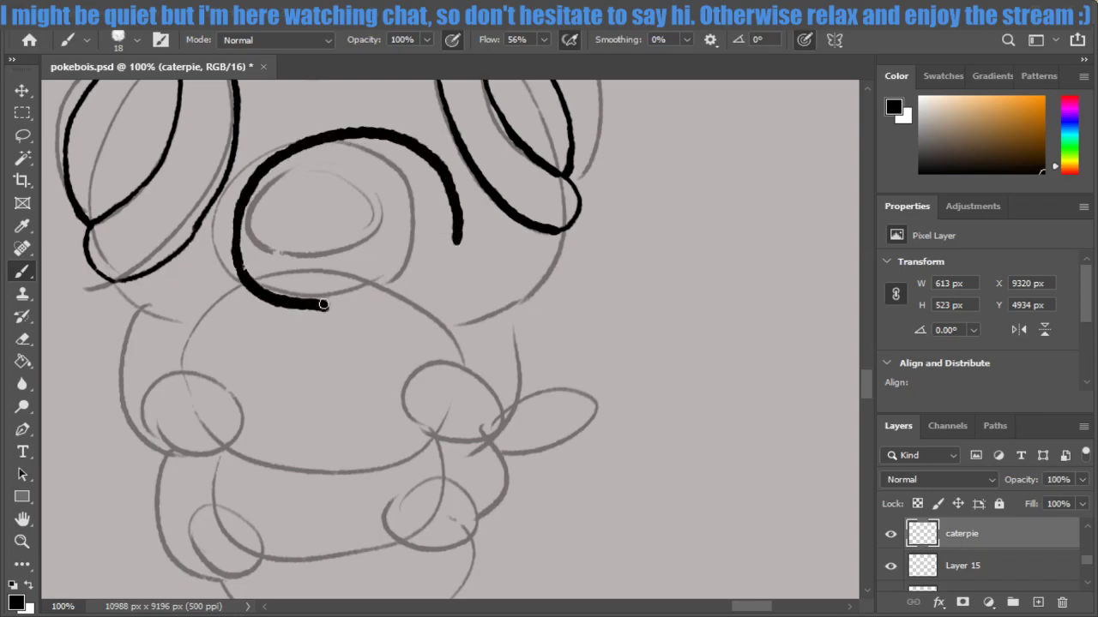
{"action": "key", "text": "ctrl+z"}
{"action": "mouse_move", "coordinate": [236, 225]}
{"action": "left_mouse_down"}
{"action": "mouse_move", "coordinate": [255, 290]}
{"action": "mouse_move", "coordinate": [335, 309]}
{"action": "mouse_move", "coordinate": [368, 289]}
{"action": "left_mouse_up"}
{"action": "key", "text": "ctrl+z"}
{"action": "mouse_move", "coordinate": [235, 227]}
{"action": "left_mouse_down"}
{"action": "mouse_move", "coordinate": [292, 291]}
{"action": "mouse_move", "coordinate": [352, 294]}
{"action": "left_mouse_up"}
{"action": "key", "text": "ctrl+z"}
{"action": "mouse_move", "coordinate": [235, 232]}
{"action": "left_mouse_down"}
{"action": "mouse_move", "coordinate": [261, 290]}
{"action": "mouse_move", "coordinate": [343, 306]}
{"action": "mouse_move", "coordinate": [386, 292]}
{"action": "left_mouse_up"}
{"action": "key", "text": "ctrl+z"}
{"action": "mouse_move", "coordinate": [457, 232]}
{"action": "left_mouse_down"}
{"action": "mouse_move", "coordinate": [420, 290]}
{"action": "mouse_move", "coordinate": [382, 307]}
{"action": "left_mouse_up"}
{"action": "key", "text": "ctrl+z"}
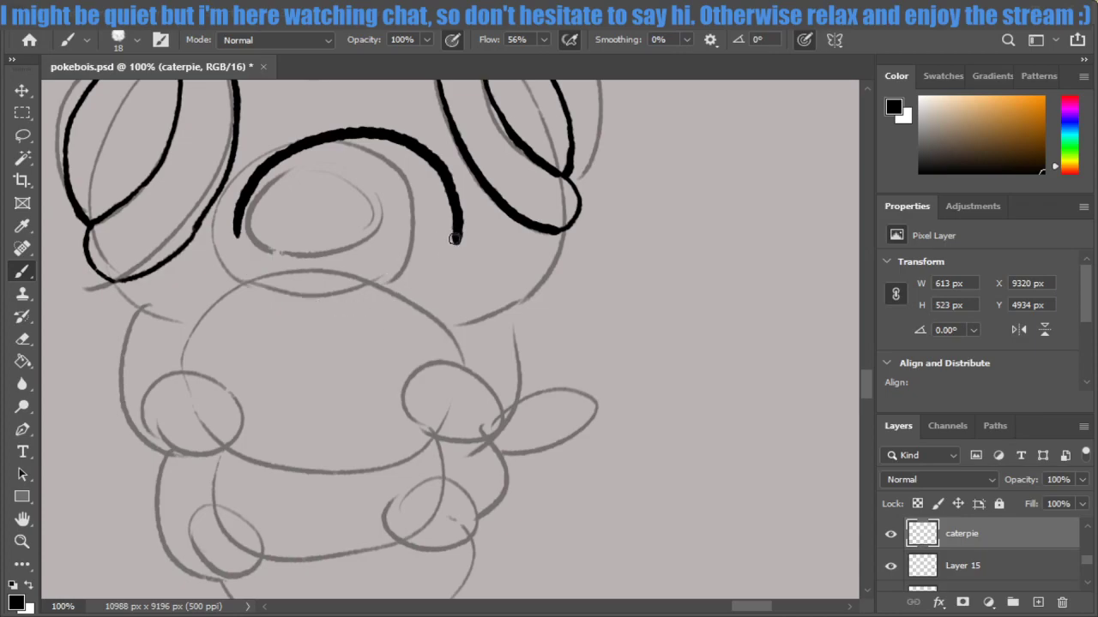
{"action": "mouse_move", "coordinate": [459, 232]}
{"action": "left_mouse_down"}
{"action": "mouse_move", "coordinate": [399, 302]}
{"action": "mouse_move", "coordinate": [255, 283]}
{"action": "mouse_move", "coordinate": [240, 257]}
{"action": "mouse_move", "coordinate": [314, 303]}
{"action": "left_mouse_up"}
{"action": "key", "text": "ctrl+z"}
{"action": "key", "text": "ctrl+z"}
{"action": "mouse_move", "coordinate": [231, 228]}
{"action": "left_mouse_down"}
{"action": "mouse_move", "coordinate": [249, 283]}
{"action": "mouse_move", "coordinate": [330, 291]}
{"action": "left_mouse_up"}
{"action": "key", "text": "ctrl+z"}
{"action": "mouse_move", "coordinate": [238, 222]}
{"action": "left_mouse_down"}
{"action": "mouse_move", "coordinate": [256, 276]}
{"action": "mouse_move", "coordinate": [332, 312]}
{"action": "left_mouse_up"}
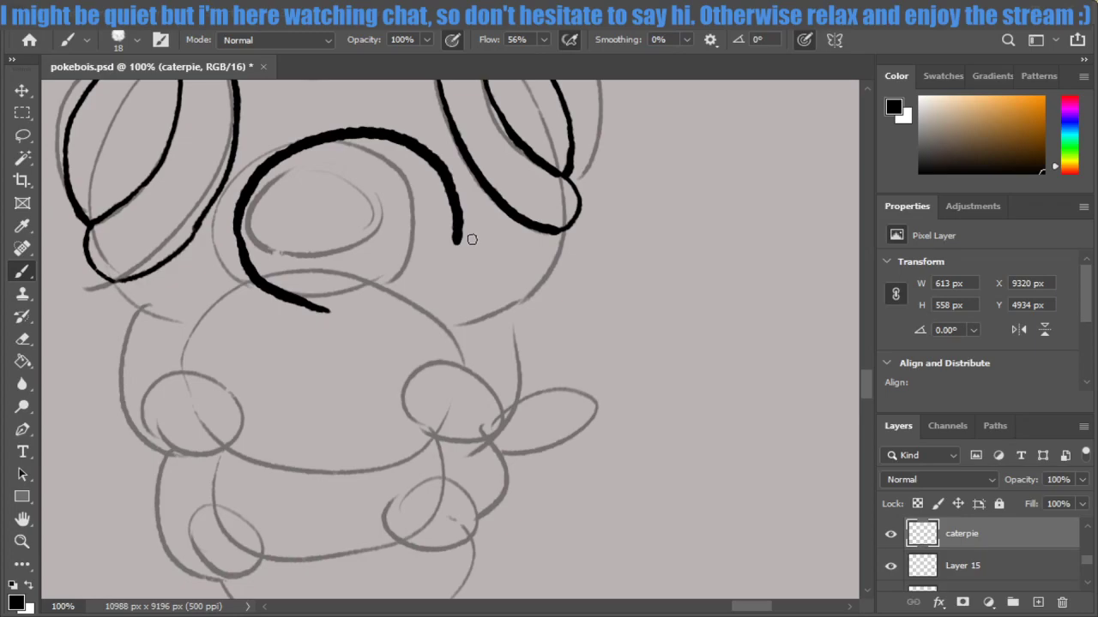
Ink the right side of the round shape down from the arc's end.
{"action": "left_click_drag", "start_coordinate": [455, 242], "coordinate": [410, 297]}
{"action": "key", "text": "ctrl+z"}
{"action": "key", "text": "ctrl+z"}
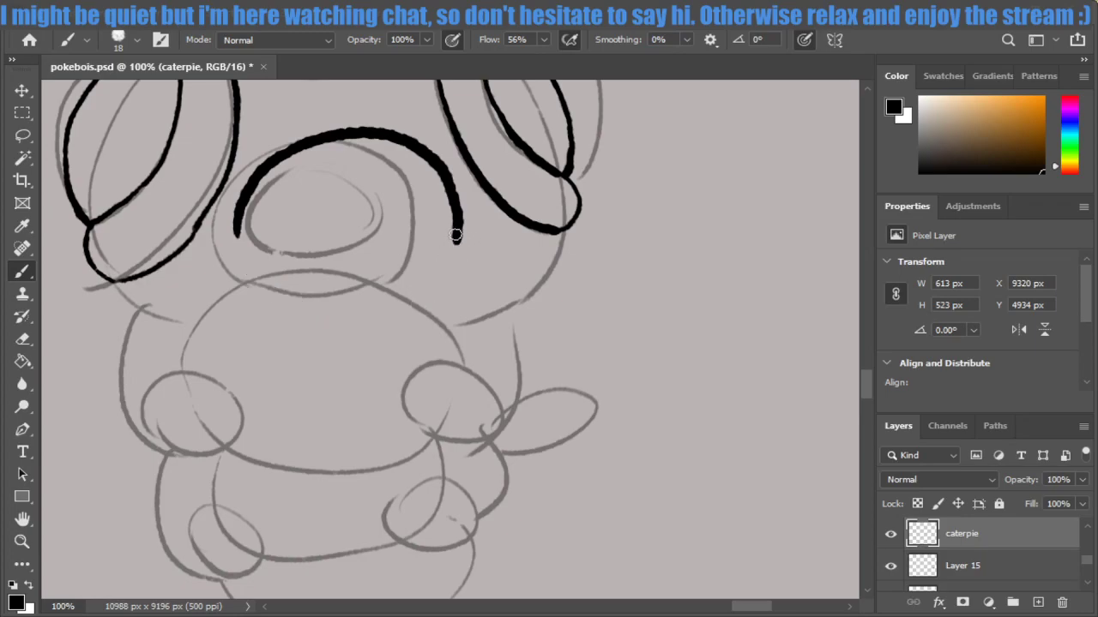
{"action": "mouse_move", "coordinate": [456, 235]}
{"action": "left_mouse_down"}
{"action": "mouse_move", "coordinate": [412, 295]}
{"action": "mouse_move", "coordinate": [360, 312]}
{"action": "left_mouse_up"}
{"action": "key", "text": "ctrl+z"}
{"action": "mouse_move", "coordinate": [453, 237]}
{"action": "left_mouse_down"}
{"action": "mouse_move", "coordinate": [439, 269]}
{"action": "mouse_move", "coordinate": [399, 299]}
{"action": "left_mouse_up"}
{"action": "key", "text": "ctrl+z"}
{"action": "mouse_move", "coordinate": [456, 233]}
{"action": "left_mouse_down"}
{"action": "mouse_move", "coordinate": [403, 294]}
{"action": "mouse_move", "coordinate": [353, 306]}
{"action": "mouse_move", "coordinate": [279, 283]}
{"action": "left_mouse_up"}
Close the thick black outer ring along its left, right and lower edges.
{"action": "key", "text": "ctrl+z"}
{"action": "key", "text": "ctrl+z"}
{"action": "mouse_move", "coordinate": [250, 213]}
{"action": "left_mouse_down"}
{"action": "mouse_move", "coordinate": [252, 188]}
{"action": "mouse_move", "coordinate": [365, 153]}
{"action": "left_mouse_up"}
{"action": "key", "text": "ctrl+z"}
{"action": "mouse_move", "coordinate": [249, 225]}
{"action": "left_mouse_down"}
{"action": "mouse_move", "coordinate": [287, 171]}
{"action": "mouse_move", "coordinate": [404, 176]}
{"action": "mouse_move", "coordinate": [432, 228]}
{"action": "left_mouse_up"}
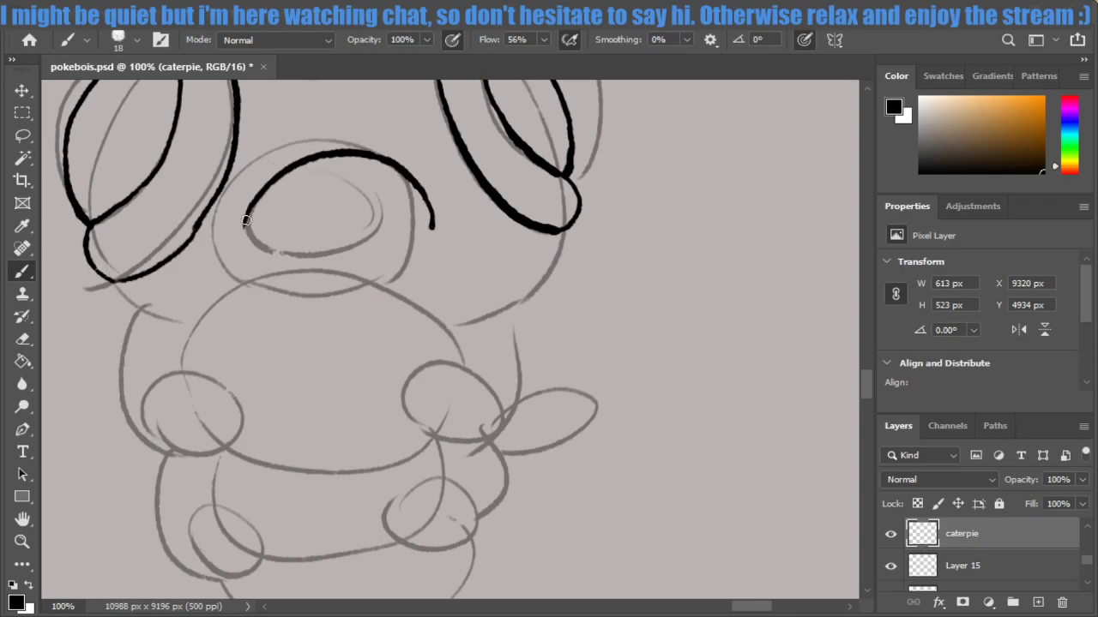
{"action": "mouse_move", "coordinate": [246, 222]}
{"action": "left_mouse_down"}
{"action": "mouse_move", "coordinate": [243, 259]}
{"action": "mouse_move", "coordinate": [299, 300]}
{"action": "mouse_move", "coordinate": [369, 298]}
{"action": "mouse_move", "coordinate": [402, 270]}
{"action": "left_mouse_up"}
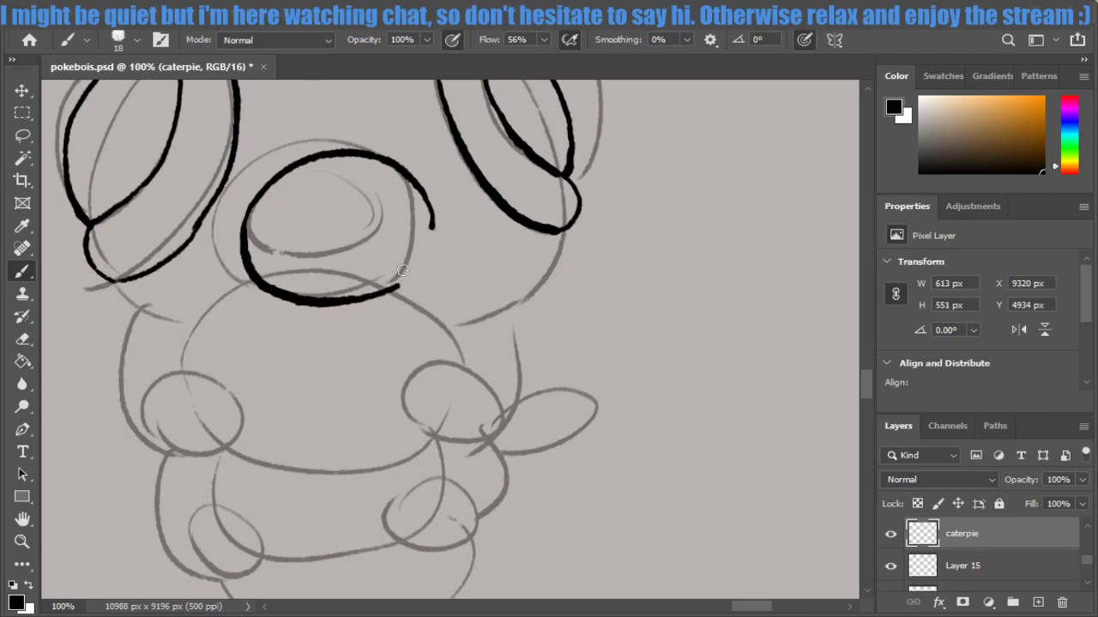
{"action": "key", "text": "ctrl+z"}
{"action": "mouse_move", "coordinate": [432, 225]}
{"action": "left_mouse_down"}
{"action": "mouse_move", "coordinate": [429, 250]}
{"action": "mouse_move", "coordinate": [388, 287]}
{"action": "mouse_move", "coordinate": [324, 294]}
{"action": "left_mouse_up"}
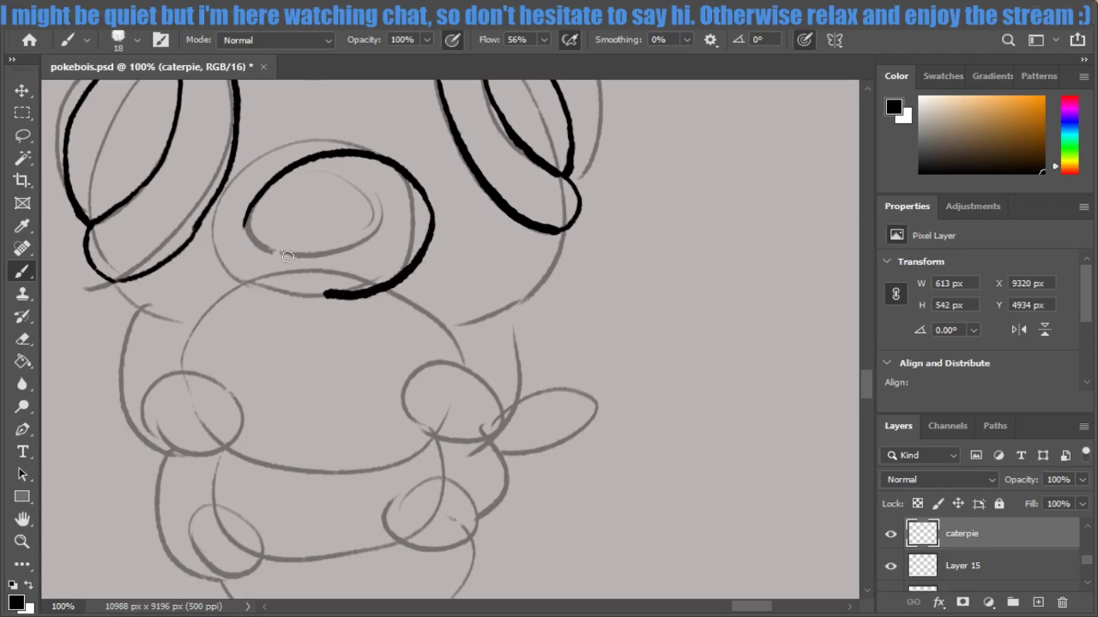
{"action": "mouse_move", "coordinate": [246, 229]}
{"action": "left_mouse_down"}
{"action": "mouse_move", "coordinate": [296, 283]}
{"action": "mouse_move", "coordinate": [331, 289]}
{"action": "left_mouse_up"}
{"action": "key", "text": "ctrl+z"}
{"action": "mouse_move", "coordinate": [244, 215]}
{"action": "left_mouse_down"}
{"action": "mouse_move", "coordinate": [283, 281]}
{"action": "mouse_move", "coordinate": [325, 295]}
{"action": "mouse_move", "coordinate": [344, 275]}
{"action": "left_mouse_up"}
Ink the smaller inner ring inside the outer ring.
{"action": "mouse_move", "coordinate": [277, 260]}
{"action": "left_mouse_down"}
{"action": "mouse_move", "coordinate": [270, 237]}
{"action": "mouse_move", "coordinate": [286, 197]}
{"action": "mouse_move", "coordinate": [331, 174]}
{"action": "mouse_move", "coordinate": [380, 182]}
{"action": "mouse_move", "coordinate": [398, 240]}
{"action": "left_mouse_up"}
{"action": "key", "text": "ctrl+z"}
{"action": "mouse_move", "coordinate": [275, 247]}
{"action": "left_mouse_down"}
{"action": "mouse_move", "coordinate": [280, 217]}
{"action": "mouse_move", "coordinate": [336, 174]}
{"action": "mouse_move", "coordinate": [385, 189]}
{"action": "mouse_move", "coordinate": [400, 222]}
{"action": "mouse_move", "coordinate": [388, 256]}
{"action": "mouse_move", "coordinate": [323, 286]}
{"action": "mouse_move", "coordinate": [287, 272]}
{"action": "mouse_move", "coordinate": [276, 248]}
{"action": "left_mouse_up"}
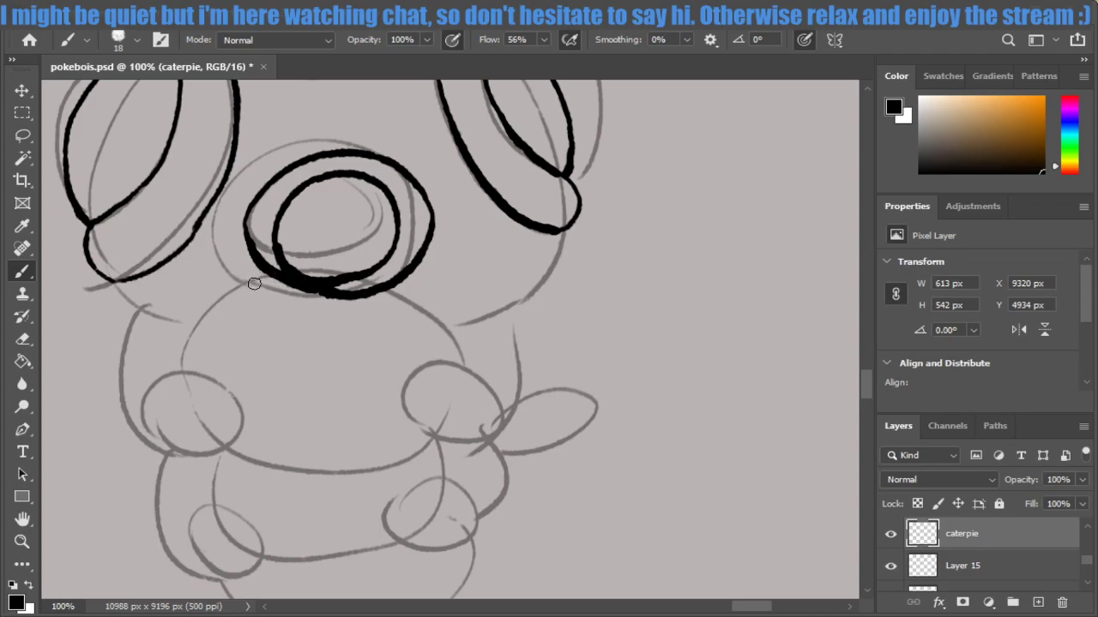
Draw the body outline lines down-left and down-right from the ring.
{"action": "left_click_drag", "start_coordinate": [255, 282], "coordinate": [199, 350]}
{"action": "key", "text": "ctrl+z"}
{"action": "left_click_drag", "start_coordinate": [271, 286], "coordinate": [210, 342]}
{"action": "key", "text": "ctrl+z"}
{"action": "mouse_move", "coordinate": [271, 281]}
{"action": "left_mouse_down"}
{"action": "mouse_move", "coordinate": [203, 337]}
{"action": "mouse_move", "coordinate": [191, 370]}
{"action": "mouse_move", "coordinate": [211, 322]}
{"action": "mouse_move", "coordinate": [266, 278]}
{"action": "mouse_move", "coordinate": [287, 284]}
{"action": "left_mouse_up"}
{"action": "key", "text": "ctrl+z"}
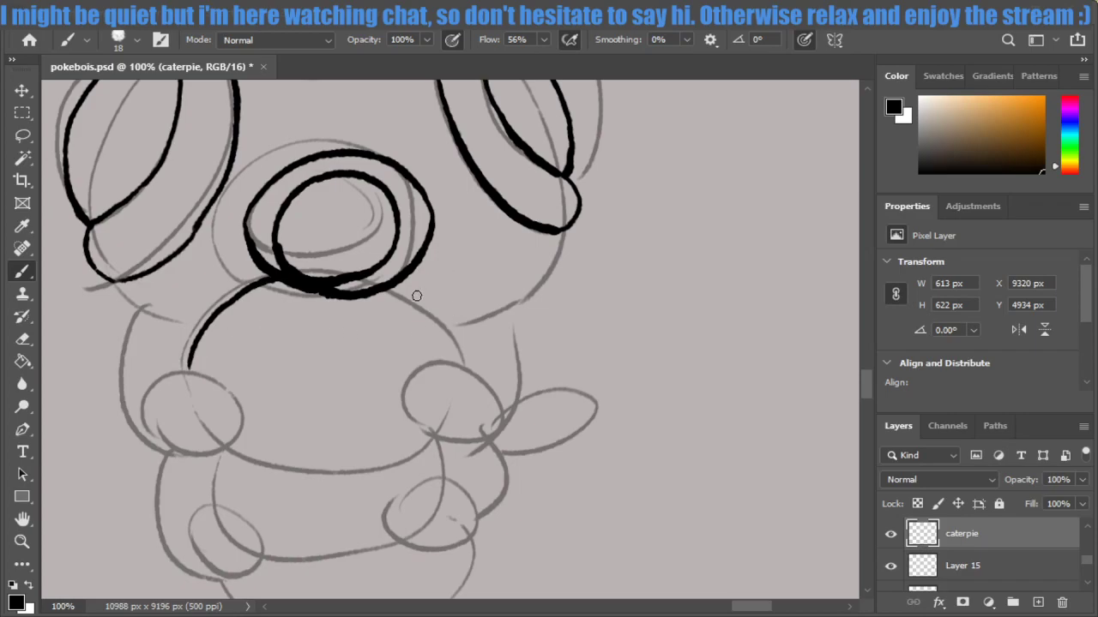
{"action": "mouse_move", "coordinate": [398, 280]}
{"action": "left_mouse_down"}
{"action": "mouse_move", "coordinate": [446, 323]}
{"action": "mouse_move", "coordinate": [457, 367]}
{"action": "left_mouse_up"}
{"action": "key", "text": "ctrl+z"}
{"action": "left_click_drag", "start_coordinate": [399, 277], "coordinate": [451, 360]}
Ink the left and right small black circles below the ring.
{"action": "mouse_move", "coordinate": [155, 432]}
{"action": "left_mouse_down"}
{"action": "mouse_move", "coordinate": [148, 399]}
{"action": "mouse_move", "coordinate": [184, 370]}
{"action": "mouse_move", "coordinate": [225, 397]}
{"action": "mouse_move", "coordinate": [227, 435]}
{"action": "mouse_move", "coordinate": [188, 450]}
{"action": "mouse_move", "coordinate": [151, 425]}
{"action": "left_mouse_up"}
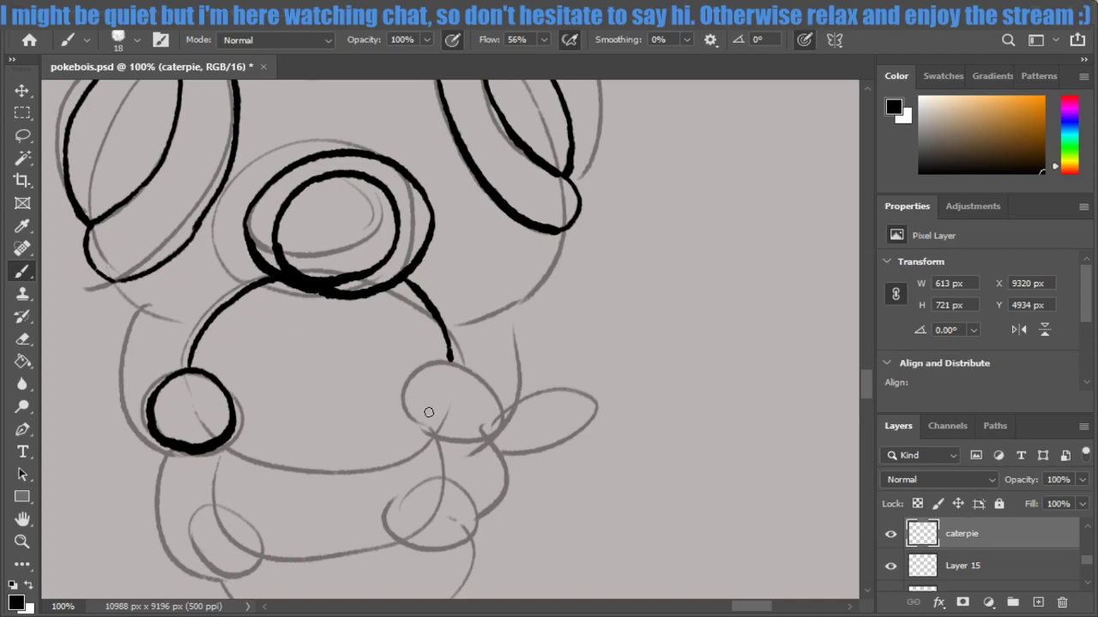
{"action": "mouse_move", "coordinate": [432, 435]}
{"action": "left_mouse_down"}
{"action": "mouse_move", "coordinate": [410, 394]}
{"action": "mouse_move", "coordinate": [453, 372]}
{"action": "mouse_move", "coordinate": [485, 383]}
{"action": "left_mouse_up"}
{"action": "key", "text": "ctrl+z"}
{"action": "mouse_move", "coordinate": [429, 430]}
{"action": "left_mouse_down"}
{"action": "mouse_move", "coordinate": [410, 393]}
{"action": "mouse_move", "coordinate": [433, 361]}
{"action": "left_mouse_up"}
{"action": "key", "text": "ctrl+z"}
{"action": "mouse_move", "coordinate": [429, 431]}
{"action": "left_mouse_down"}
{"action": "mouse_move", "coordinate": [408, 395]}
{"action": "mouse_move", "coordinate": [454, 360]}
{"action": "mouse_move", "coordinate": [490, 394]}
{"action": "mouse_move", "coordinate": [450, 433]}
{"action": "mouse_move", "coordinate": [425, 433]}
{"action": "mouse_move", "coordinate": [428, 367]}
{"action": "mouse_move", "coordinate": [480, 367]}
{"action": "mouse_move", "coordinate": [489, 415]}
{"action": "mouse_move", "coordinate": [418, 431]}
{"action": "mouse_move", "coordinate": [438, 439]}
{"action": "left_mouse_up"}
{"action": "key", "text": "ctrl+z"}
{"action": "key", "text": "ctrl+z"}
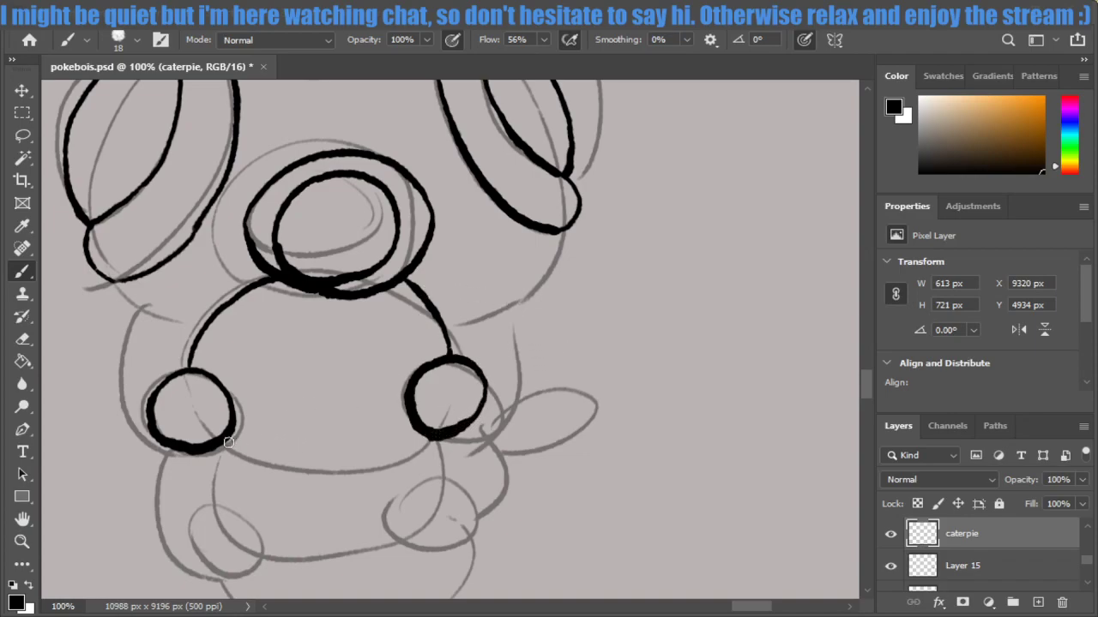
Connect the two small circles with a curved bottom line.
{"action": "mouse_move", "coordinate": [223, 445]}
{"action": "left_mouse_down"}
{"action": "mouse_move", "coordinate": [314, 476]}
{"action": "mouse_move", "coordinate": [415, 466]}
{"action": "left_mouse_up"}
{"action": "key", "text": "ctrl+z"}
{"action": "mouse_move", "coordinate": [433, 427]}
{"action": "left_mouse_down"}
{"action": "mouse_move", "coordinate": [390, 476]}
{"action": "mouse_move", "coordinate": [300, 481]}
{"action": "left_mouse_up"}
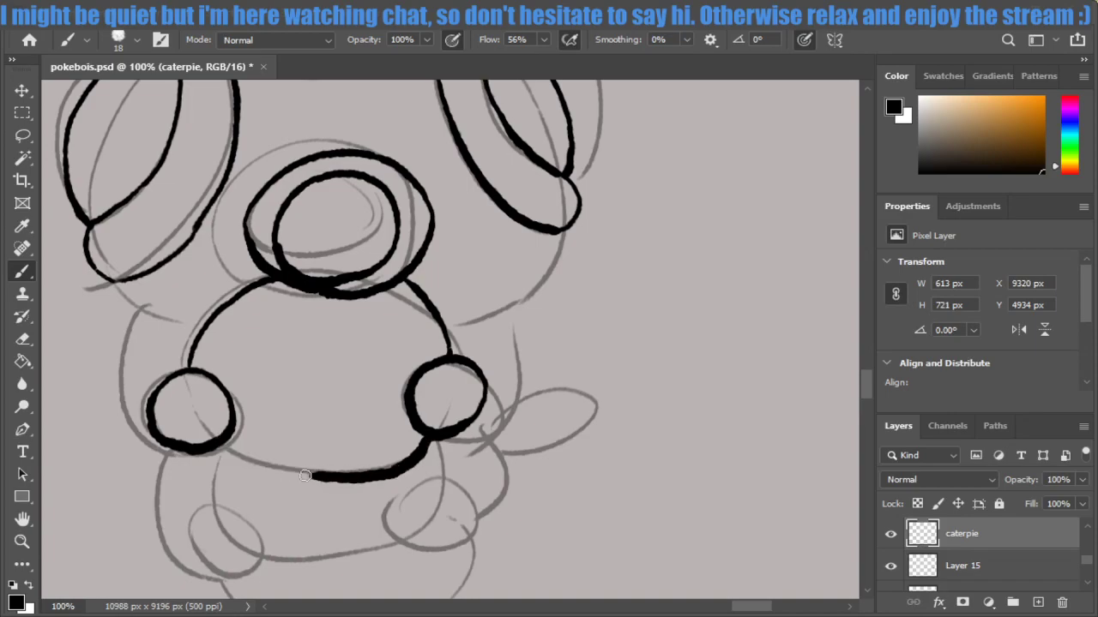
{"action": "key", "text": "ctrl+z"}
{"action": "mouse_move", "coordinate": [210, 449]}
{"action": "left_mouse_down"}
{"action": "mouse_move", "coordinate": [367, 474]}
{"action": "mouse_move", "coordinate": [441, 439]}
{"action": "left_mouse_up"}
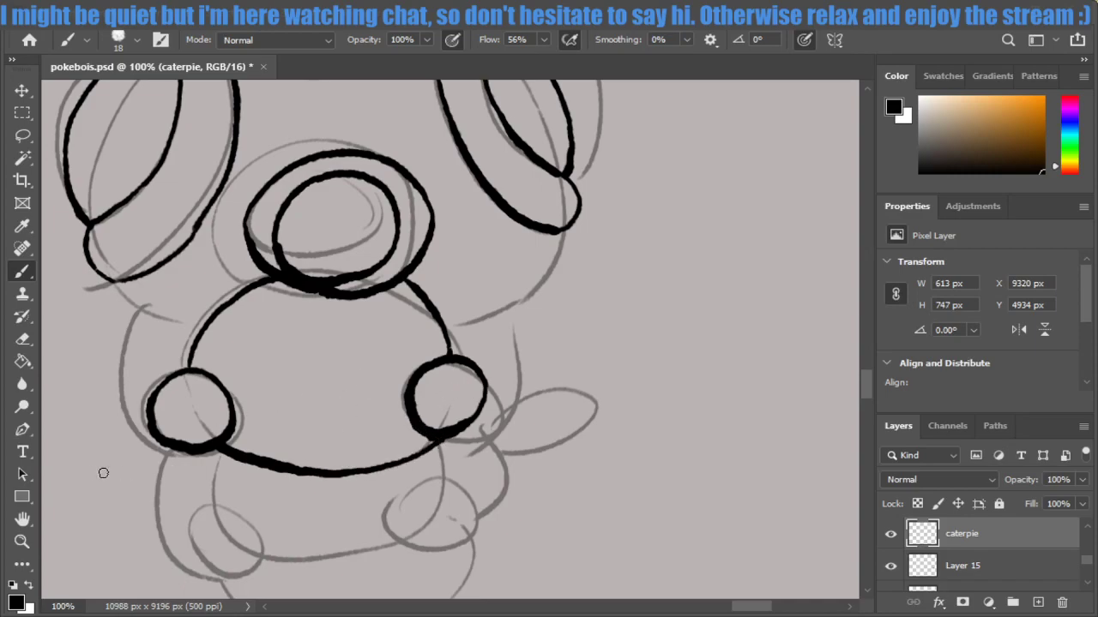
Erase a bit of ink at the right head-to-body join.
{"action": "key", "text": "e"}
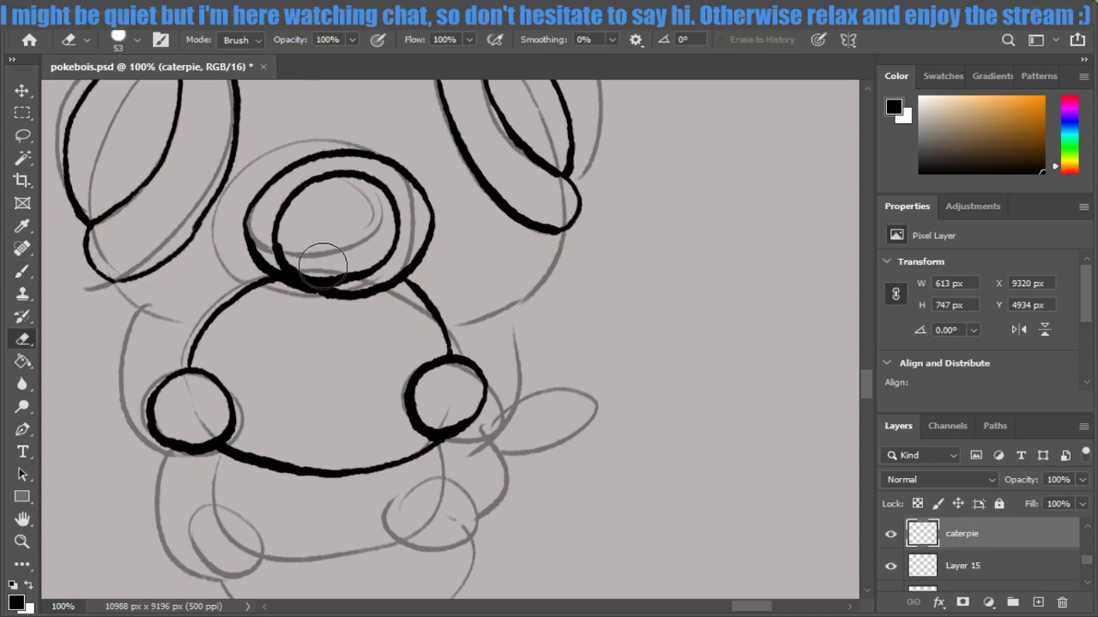
{"action": "left_click_drag", "start_coordinate": [401, 276], "coordinate": [447, 341]}
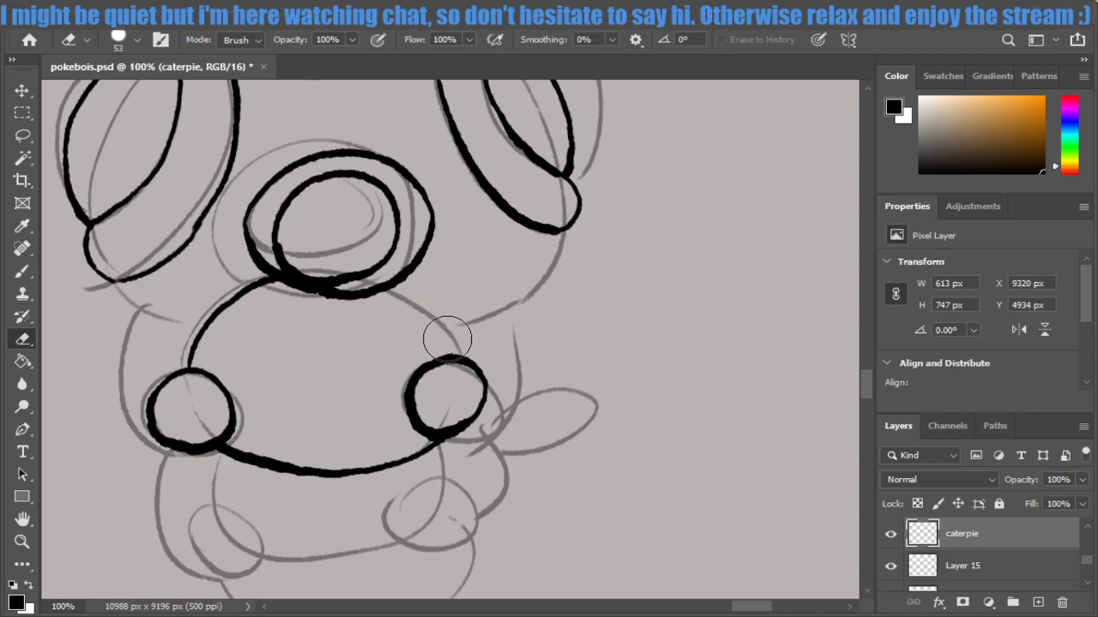
{"action": "key", "text": "b"}
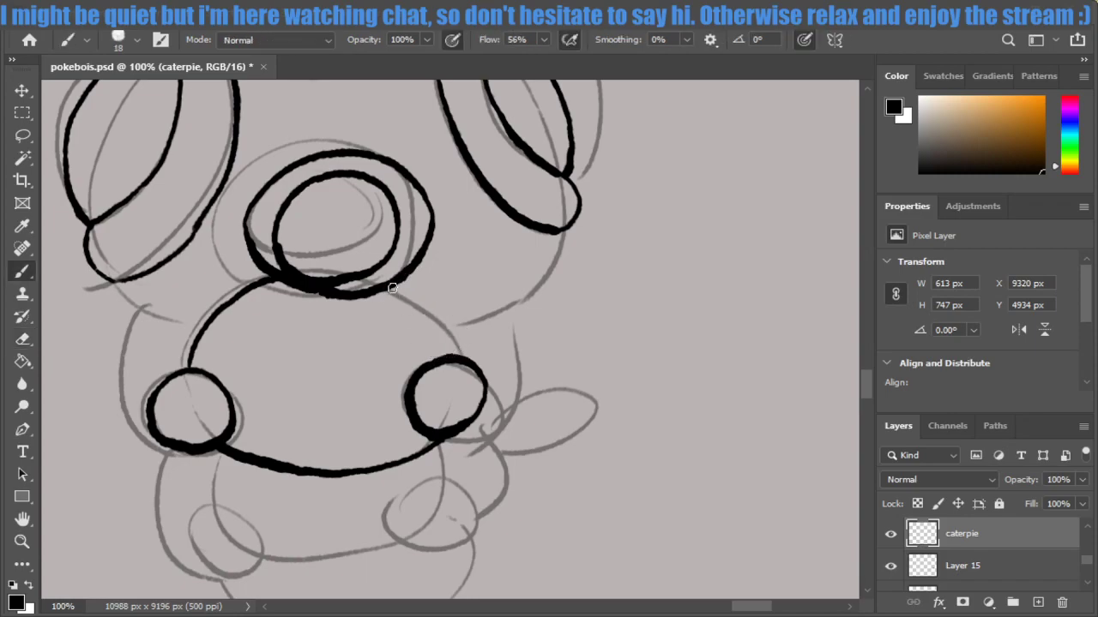
Brush a short black line linking the body outline down to the right small circle.
{"action": "left_click_drag", "start_coordinate": [410, 292], "coordinate": [449, 338]}
{"action": "key", "text": "ctrl+z"}
{"action": "left_click_drag", "start_coordinate": [412, 285], "coordinate": [476, 344]}
{"action": "key", "text": "ctrl+z"}
{"action": "left_click_drag", "start_coordinate": [411, 288], "coordinate": [470, 355]}
{"action": "key", "text": "ctrl+z"}
{"action": "left_click_drag", "start_coordinate": [434, 295], "coordinate": [462, 355]}
{"action": "key", "text": "ctrl+z"}
{"action": "left_click_drag", "start_coordinate": [410, 274], "coordinate": [444, 304]}
{"action": "key", "text": "ctrl+z"}
{"action": "left_click_drag", "start_coordinate": [408, 271], "coordinate": [467, 349]}
{"action": "key", "text": "ctrl+z"}
{"action": "mouse_move", "coordinate": [398, 280]}
{"action": "left_mouse_down"}
{"action": "mouse_move", "coordinate": [441, 310]}
{"action": "mouse_move", "coordinate": [464, 354]}
{"action": "left_mouse_up"}
{"action": "key", "text": "ctrl+z"}
{"action": "left_click_drag", "start_coordinate": [448, 327], "coordinate": [460, 355]}
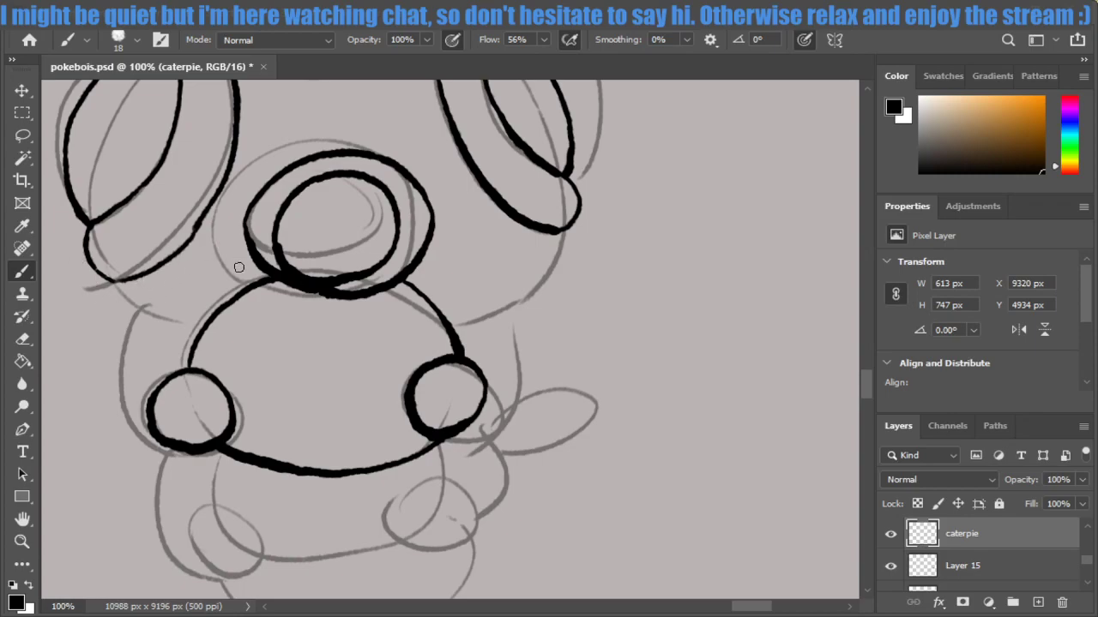
Join the central ring down to the body outline on the left side.
{"action": "mouse_move", "coordinate": [257, 257]}
{"action": "left_mouse_down"}
{"action": "mouse_move", "coordinate": [222, 296]}
{"action": "mouse_move", "coordinate": [163, 313]}
{"action": "left_mouse_up"}
{"action": "key", "text": "ctrl+z"}
{"action": "mouse_move", "coordinate": [123, 282]}
{"action": "left_mouse_down"}
{"action": "mouse_move", "coordinate": [188, 315]}
{"action": "mouse_move", "coordinate": [230, 295]}
{"action": "mouse_move", "coordinate": [246, 267]}
{"action": "mouse_move", "coordinate": [238, 293]}
{"action": "mouse_move", "coordinate": [193, 318]}
{"action": "mouse_move", "coordinate": [137, 308]}
{"action": "left_mouse_up"}
{"action": "key", "text": "ctrl+z"}
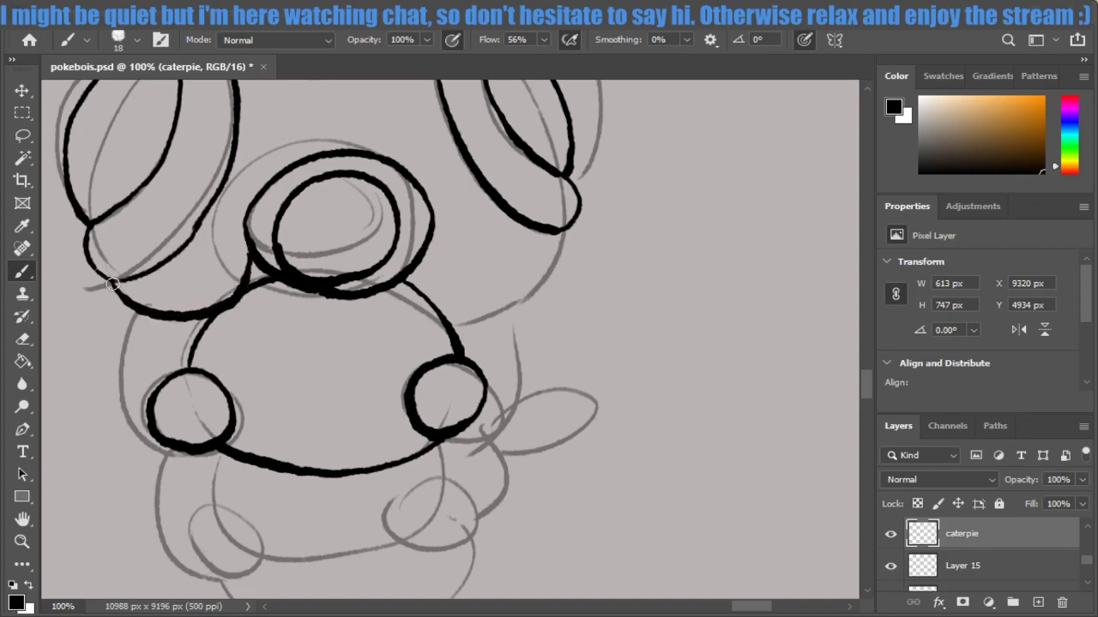
{"action": "key", "text": "ctrl+z"}
{"action": "left_click_drag", "start_coordinate": [252, 247], "coordinate": [228, 299]}
{"action": "key", "text": "ctrl+z"}
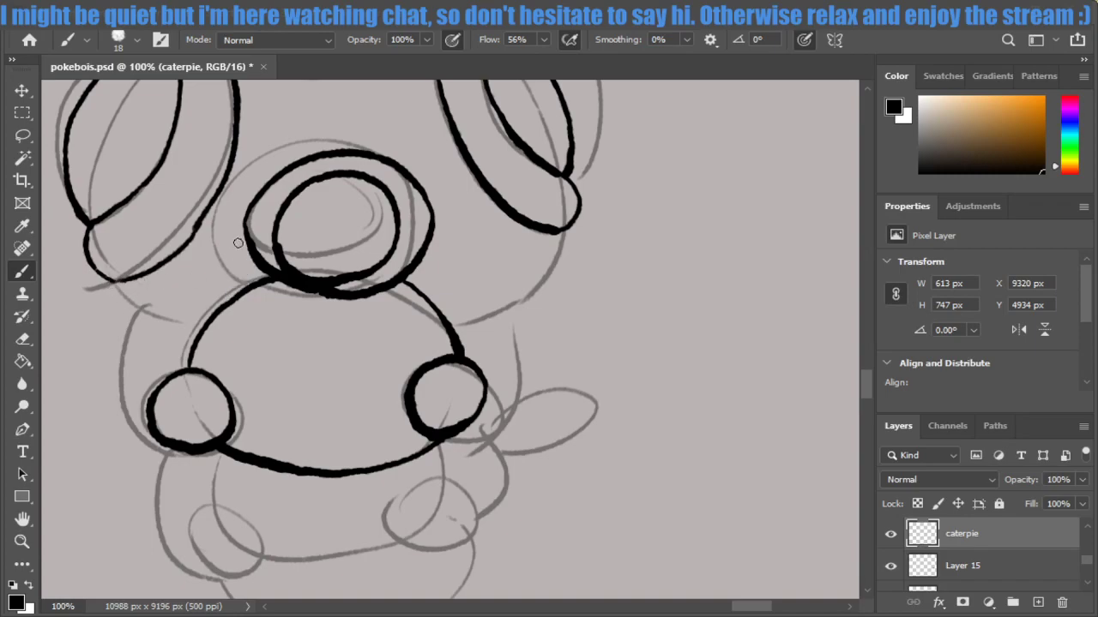
{"action": "left_click_drag", "start_coordinate": [252, 245], "coordinate": [225, 301]}
{"action": "mouse_move", "coordinate": [116, 282]}
{"action": "left_mouse_down"}
{"action": "mouse_move", "coordinate": [172, 314]}
{"action": "mouse_move", "coordinate": [210, 305]}
{"action": "mouse_move", "coordinate": [242, 276]}
{"action": "mouse_move", "coordinate": [163, 313]}
{"action": "mouse_move", "coordinate": [107, 280]}
{"action": "left_mouse_up"}
{"action": "key", "text": "ctrl+z"}
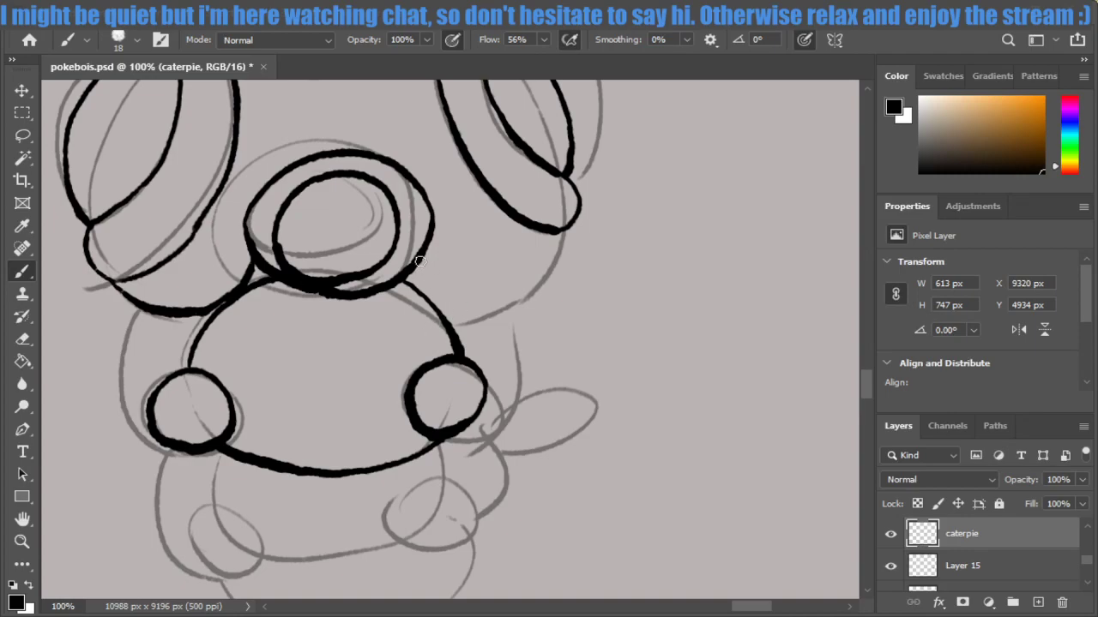
Ink the curve under the upper right shape, the outer left side, and links to both circles.
{"action": "mouse_move", "coordinate": [419, 261]}
{"action": "left_mouse_down"}
{"action": "mouse_move", "coordinate": [453, 324]}
{"action": "mouse_move", "coordinate": [501, 320]}
{"action": "mouse_move", "coordinate": [533, 299]}
{"action": "mouse_move", "coordinate": [556, 276]}
{"action": "mouse_move", "coordinate": [573, 226]}
{"action": "mouse_move", "coordinate": [560, 264]}
{"action": "left_mouse_up"}
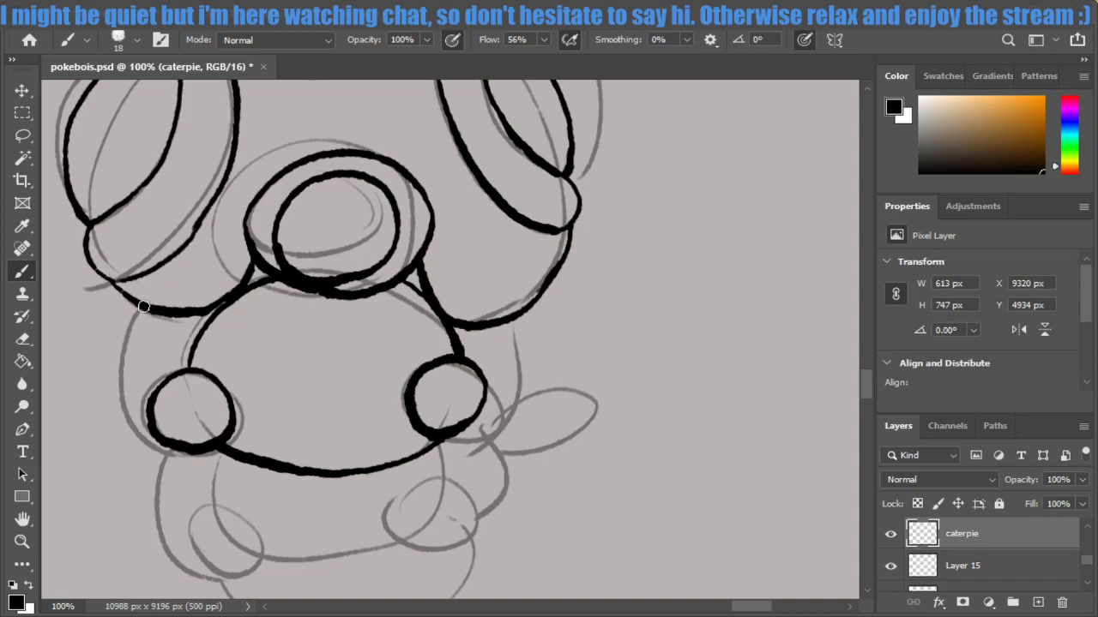
{"action": "mouse_move", "coordinate": [144, 307]}
{"action": "left_mouse_down"}
{"action": "mouse_move", "coordinate": [170, 454]}
{"action": "mouse_move", "coordinate": [221, 447]}
{"action": "left_mouse_up"}
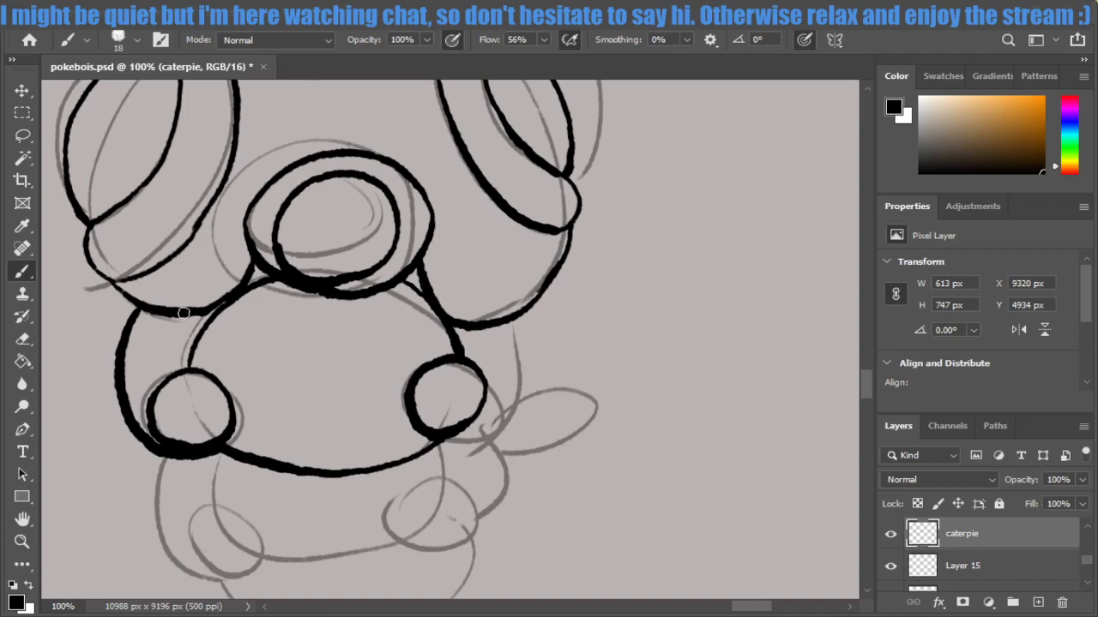
{"action": "left_click_drag", "start_coordinate": [180, 312], "coordinate": [190, 358]}
{"action": "left_click_drag", "start_coordinate": [478, 325], "coordinate": [463, 360]}
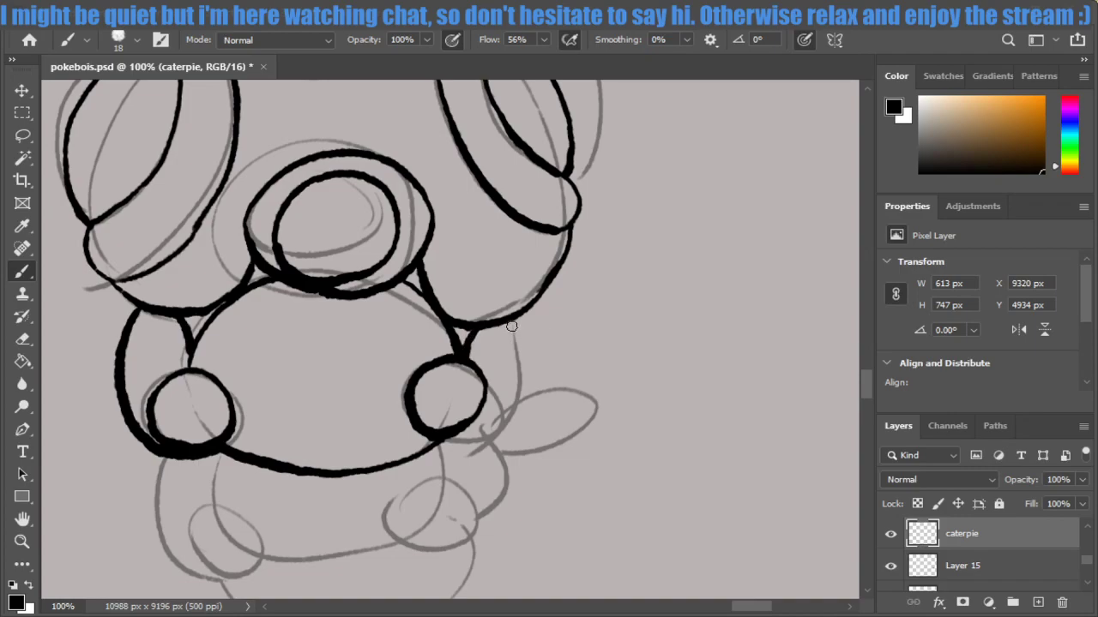
{"action": "mouse_move", "coordinate": [510, 321]}
{"action": "left_mouse_down"}
{"action": "mouse_move", "coordinate": [484, 420]}
{"action": "mouse_move", "coordinate": [505, 431]}
{"action": "mouse_move", "coordinate": [518, 316]}
{"action": "left_mouse_up"}
{"action": "key", "text": "ctrl+z"}
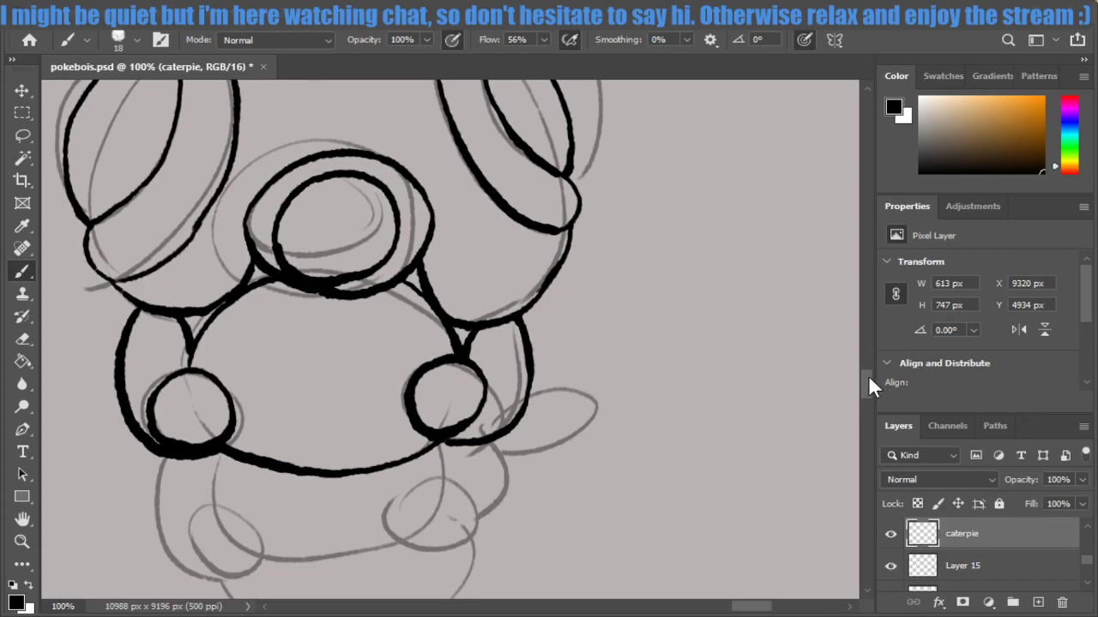
Ink the two lower small circles, link them to the body lines and join them along the bottom.
{"action": "scroll", "coordinate": [866, 387], "scroll_direction": "down", "scroll_amount": 5}
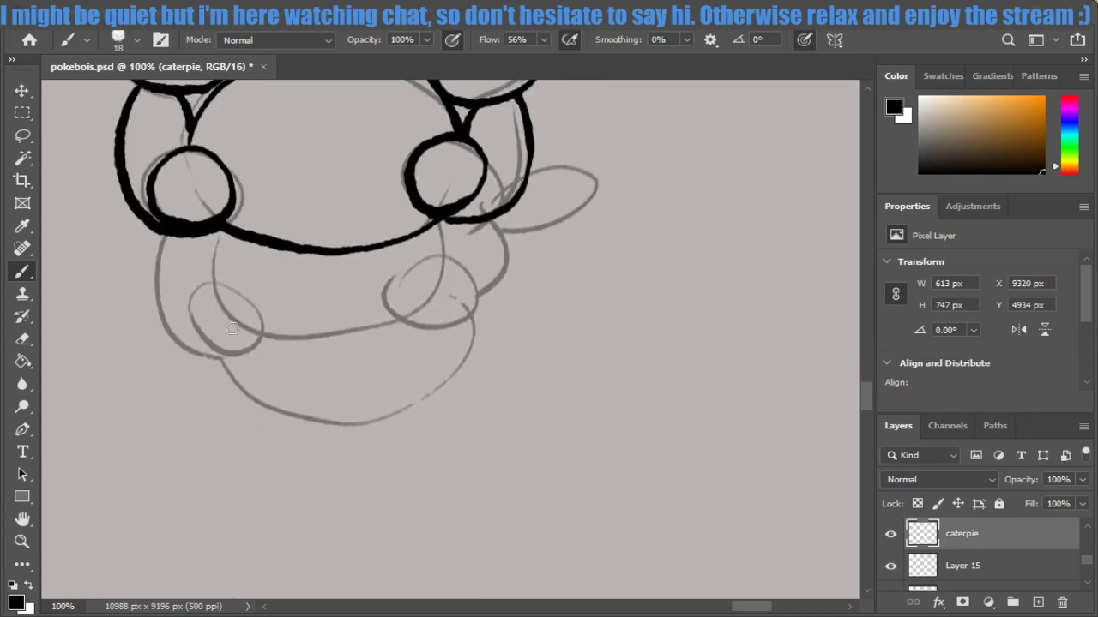
{"action": "mouse_move", "coordinate": [197, 331]}
{"action": "left_mouse_down"}
{"action": "mouse_move", "coordinate": [225, 291]}
{"action": "mouse_move", "coordinate": [249, 335]}
{"action": "mouse_move", "coordinate": [199, 345]}
{"action": "mouse_move", "coordinate": [196, 319]}
{"action": "left_mouse_up"}
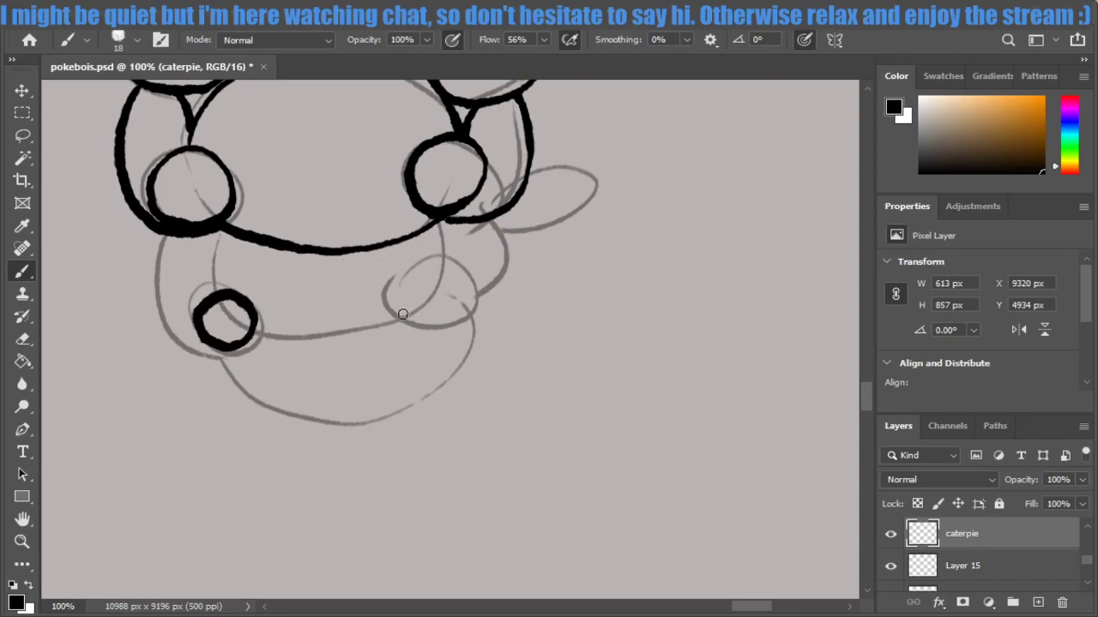
{"action": "mouse_move", "coordinate": [402, 314]}
{"action": "left_mouse_down"}
{"action": "mouse_move", "coordinate": [424, 276]}
{"action": "mouse_move", "coordinate": [446, 308]}
{"action": "mouse_move", "coordinate": [403, 319]}
{"action": "mouse_move", "coordinate": [403, 278]}
{"action": "mouse_move", "coordinate": [446, 304]}
{"action": "mouse_move", "coordinate": [395, 309]}
{"action": "mouse_move", "coordinate": [403, 321]}
{"action": "mouse_move", "coordinate": [407, 276]}
{"action": "mouse_move", "coordinate": [434, 316]}
{"action": "mouse_move", "coordinate": [396, 316]}
{"action": "left_mouse_up"}
{"action": "key", "text": "ctrl+z"}
{"action": "key", "text": "ctrl+z"}
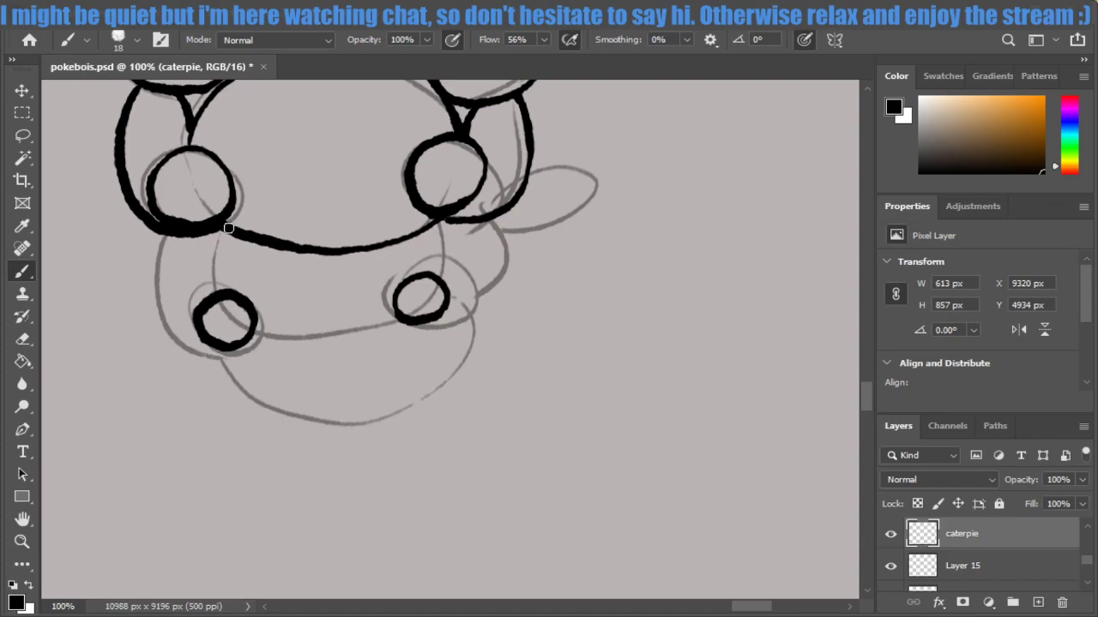
{"action": "mouse_move", "coordinate": [228, 228]}
{"action": "left_mouse_down"}
{"action": "mouse_move", "coordinate": [214, 253]}
{"action": "mouse_move", "coordinate": [223, 296]}
{"action": "left_mouse_up"}
{"action": "left_click_drag", "start_coordinate": [437, 225], "coordinate": [444, 280]}
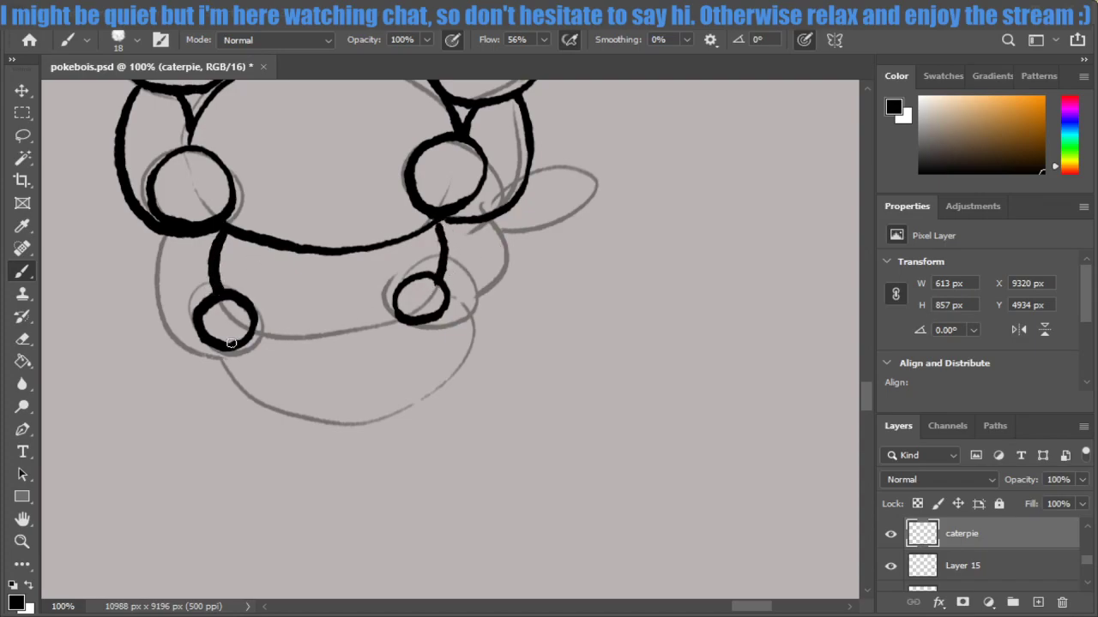
{"action": "mouse_move", "coordinate": [258, 334]}
{"action": "left_mouse_down"}
{"action": "mouse_move", "coordinate": [302, 345]}
{"action": "mouse_move", "coordinate": [401, 319]}
{"action": "left_mouse_up"}
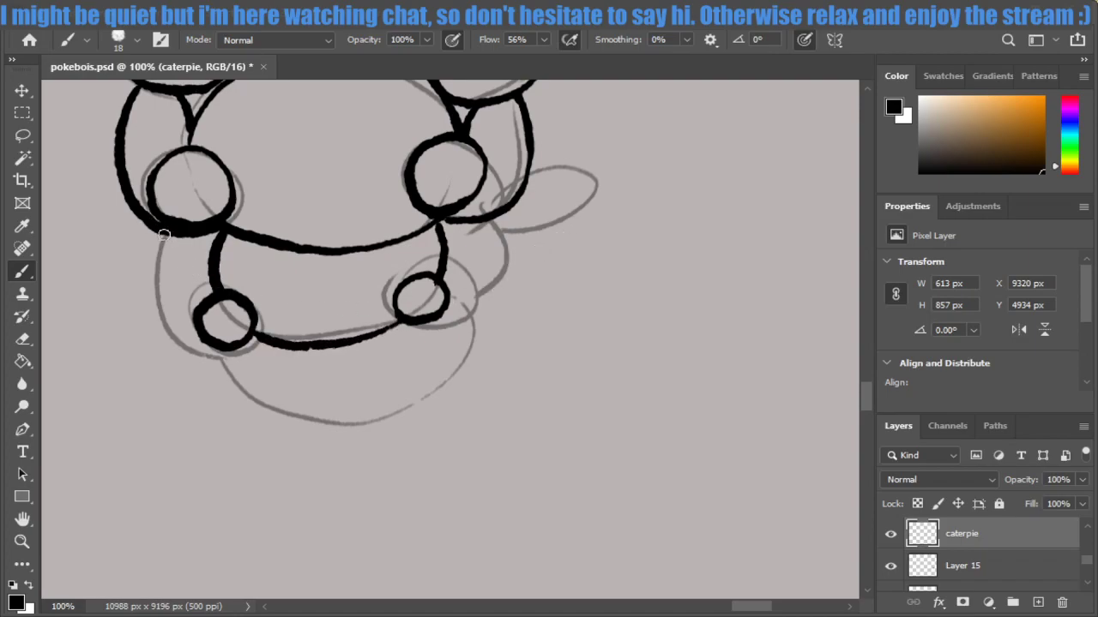
Ink the left and right sides of the lower segment and the line below the circles.
{"action": "mouse_move", "coordinate": [167, 232]}
{"action": "left_mouse_down"}
{"action": "mouse_move", "coordinate": [163, 288]}
{"action": "mouse_move", "coordinate": [199, 338]}
{"action": "left_mouse_up"}
{"action": "key", "text": "ctrl+z"}
{"action": "mouse_move", "coordinate": [171, 233]}
{"action": "left_mouse_down"}
{"action": "mouse_move", "coordinate": [160, 288]}
{"action": "mouse_move", "coordinate": [180, 347]}
{"action": "mouse_move", "coordinate": [230, 344]}
{"action": "left_mouse_up"}
{"action": "key", "text": "ctrl+z"}
{"action": "mouse_move", "coordinate": [172, 229]}
{"action": "left_mouse_down"}
{"action": "mouse_move", "coordinate": [154, 273]}
{"action": "mouse_move", "coordinate": [173, 342]}
{"action": "mouse_move", "coordinate": [229, 347]}
{"action": "left_mouse_up"}
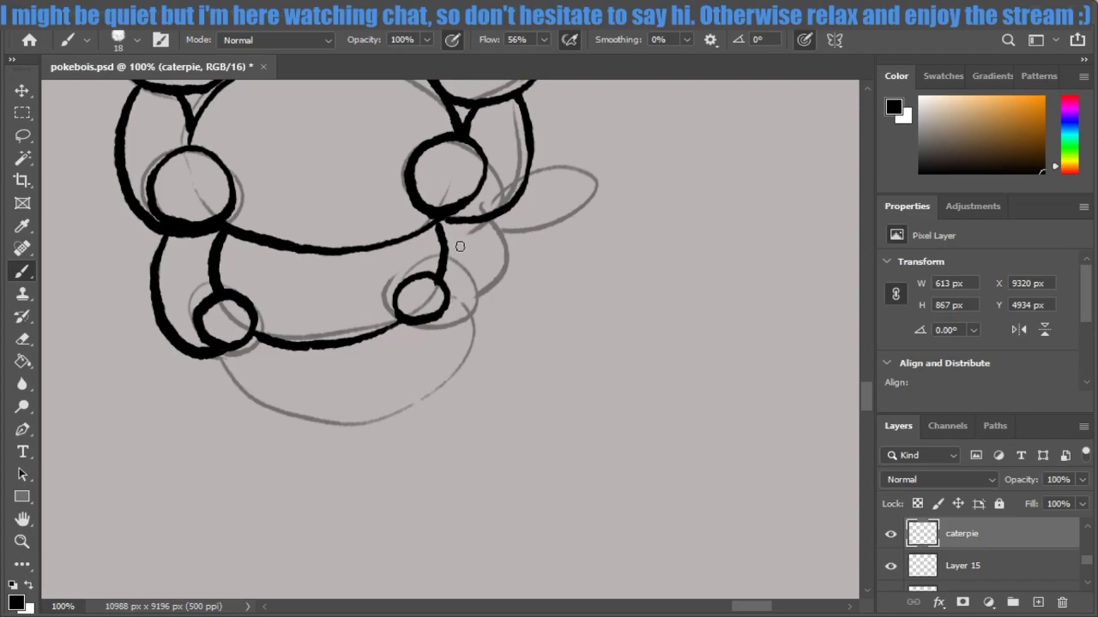
{"action": "mouse_move", "coordinate": [491, 217]}
{"action": "left_mouse_down"}
{"action": "mouse_move", "coordinate": [504, 244]}
{"action": "mouse_move", "coordinate": [493, 292]}
{"action": "mouse_move", "coordinate": [443, 316]}
{"action": "left_mouse_up"}
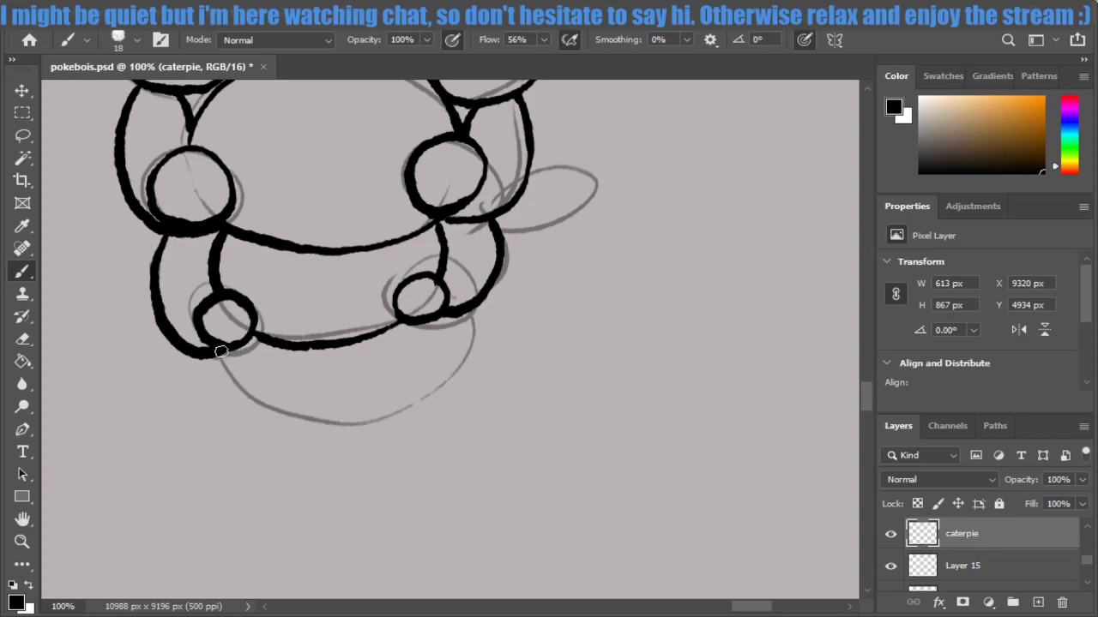
{"action": "mouse_move", "coordinate": [221, 350]}
{"action": "left_mouse_down"}
{"action": "mouse_move", "coordinate": [239, 388]}
{"action": "mouse_move", "coordinate": [310, 418]}
{"action": "mouse_move", "coordinate": [357, 401]}
{"action": "left_mouse_up"}
{"action": "key", "text": "ctrl+z"}
{"action": "key", "text": "ctrl+z"}
{"action": "key", "text": "ctrl+z"}
{"action": "mouse_move", "coordinate": [220, 352]}
{"action": "left_mouse_down"}
{"action": "mouse_move", "coordinate": [233, 371]}
{"action": "mouse_move", "coordinate": [322, 414]}
{"action": "mouse_move", "coordinate": [408, 403]}
{"action": "left_mouse_up"}
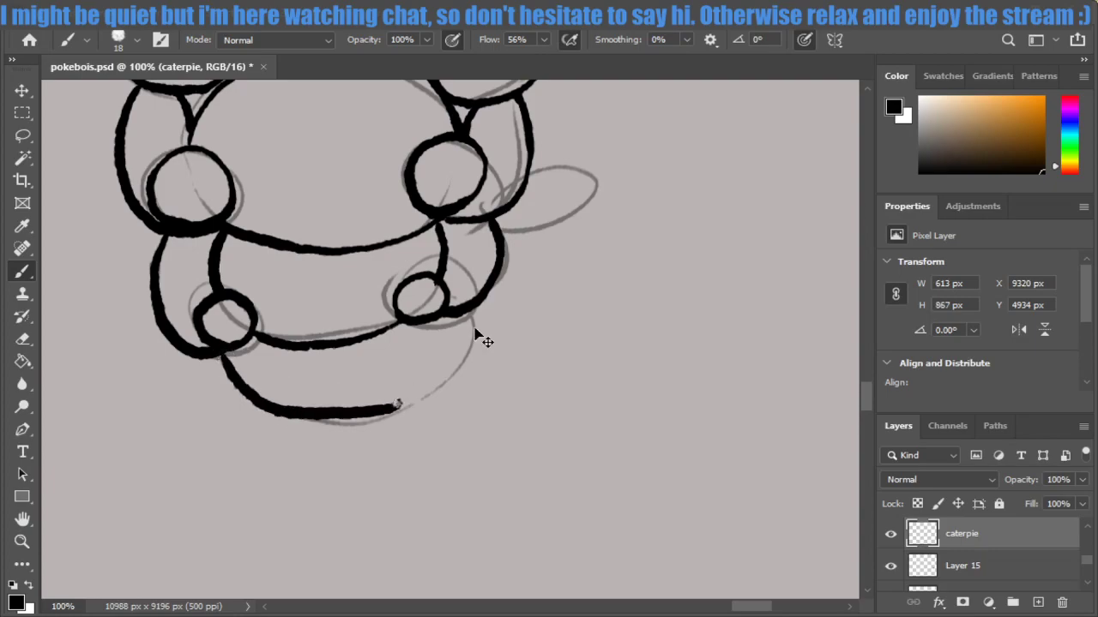
{"action": "key", "text": "ctrl+z"}
{"action": "mouse_move", "coordinate": [470, 313]}
{"action": "left_mouse_down"}
{"action": "mouse_move", "coordinate": [464, 357]}
{"action": "mouse_move", "coordinate": [404, 412]}
{"action": "mouse_move", "coordinate": [313, 420]}
{"action": "mouse_move", "coordinate": [226, 350]}
{"action": "left_mouse_up"}
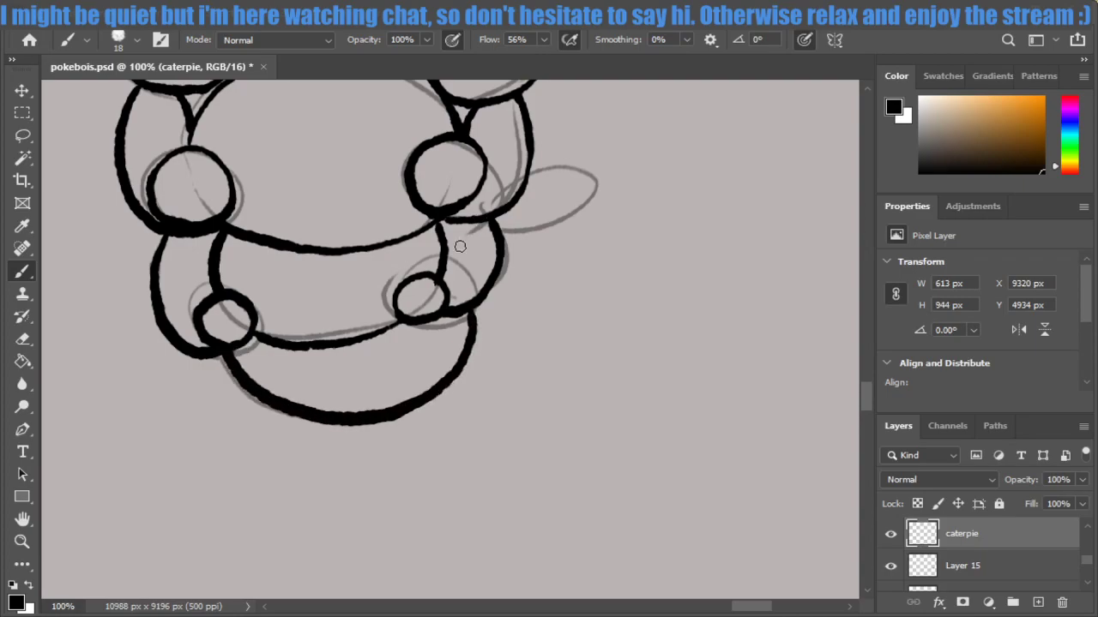
Draw the inner band line inside the bottom curve and trace the side lobe ellipse in thick black.
{"action": "mouse_move", "coordinate": [245, 385]}
{"action": "left_mouse_down"}
{"action": "mouse_move", "coordinate": [373, 400]}
{"action": "mouse_move", "coordinate": [444, 378]}
{"action": "left_mouse_up"}
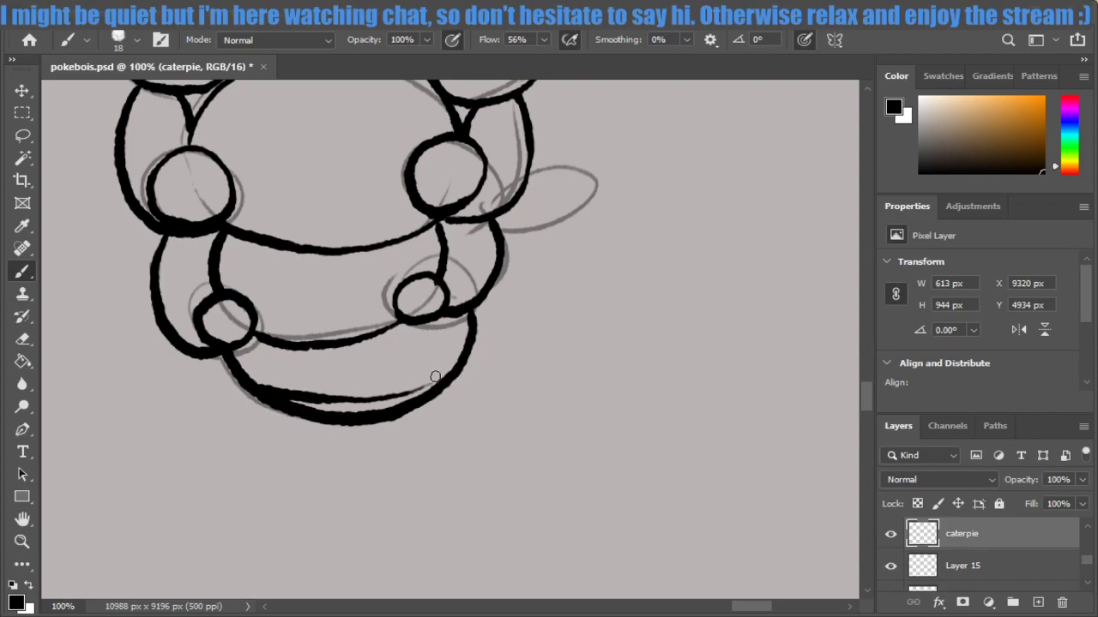
{"action": "key", "text": "ctrl+z"}
{"action": "left_click_drag", "start_coordinate": [251, 382], "coordinate": [369, 394]}
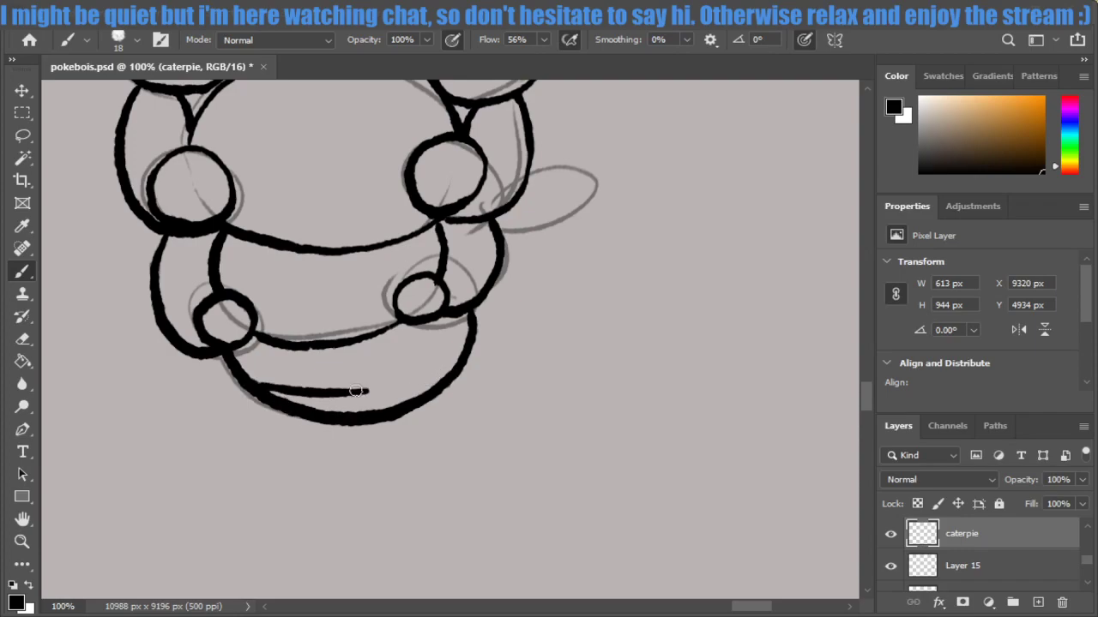
{"action": "key", "text": "ctrl+z"}
{"action": "mouse_move", "coordinate": [243, 379]}
{"action": "left_mouse_down"}
{"action": "mouse_move", "coordinate": [343, 394]}
{"action": "mouse_move", "coordinate": [463, 353]}
{"action": "left_mouse_up"}
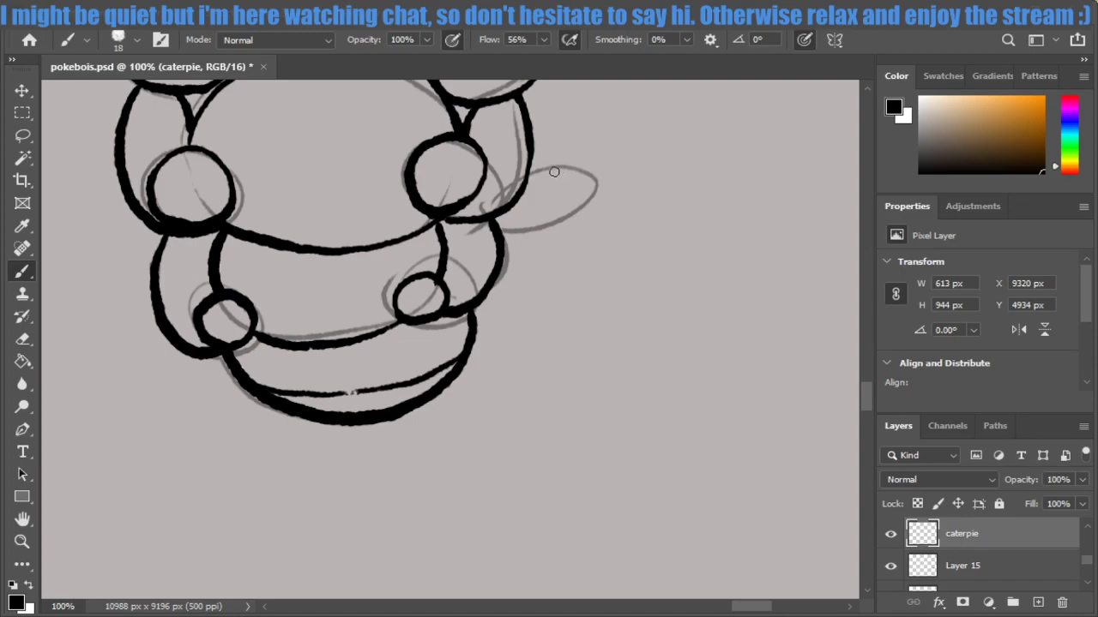
{"action": "mouse_move", "coordinate": [523, 180]}
{"action": "left_mouse_down"}
{"action": "mouse_move", "coordinate": [559, 155]}
{"action": "mouse_move", "coordinate": [609, 176]}
{"action": "mouse_move", "coordinate": [562, 221]}
{"action": "mouse_move", "coordinate": [493, 227]}
{"action": "left_mouse_up"}
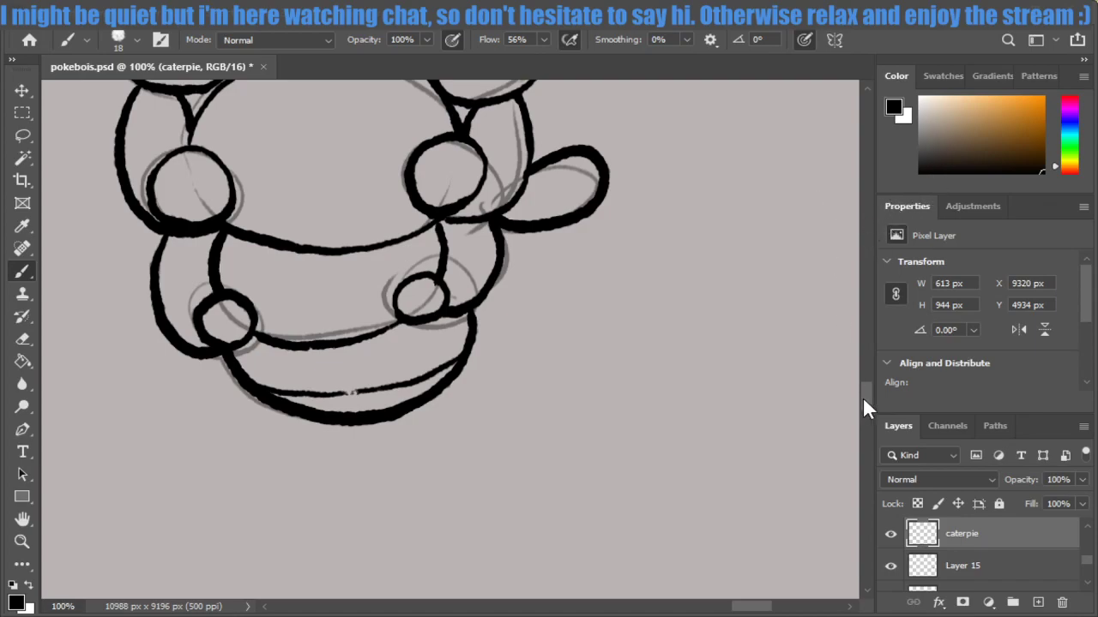
{"action": "left_click_drag", "start_coordinate": [868, 401], "coordinate": [870, 380]}
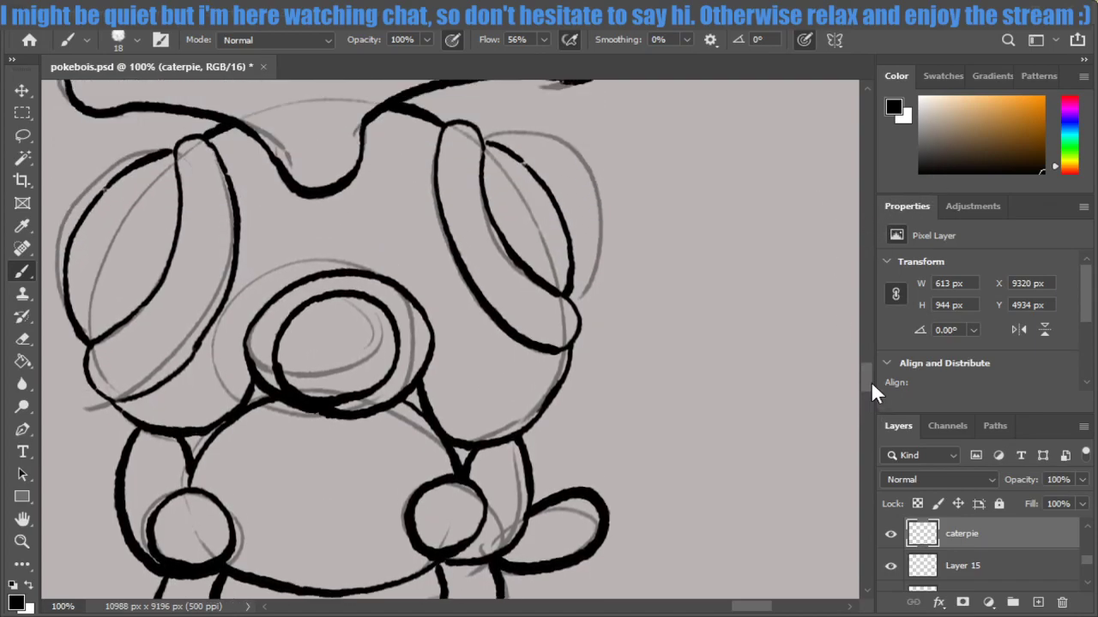
Delete the grey Layer 15 sketch and shift the paint hue toward yellow.
{"action": "left_click", "coordinate": [1005, 566]}
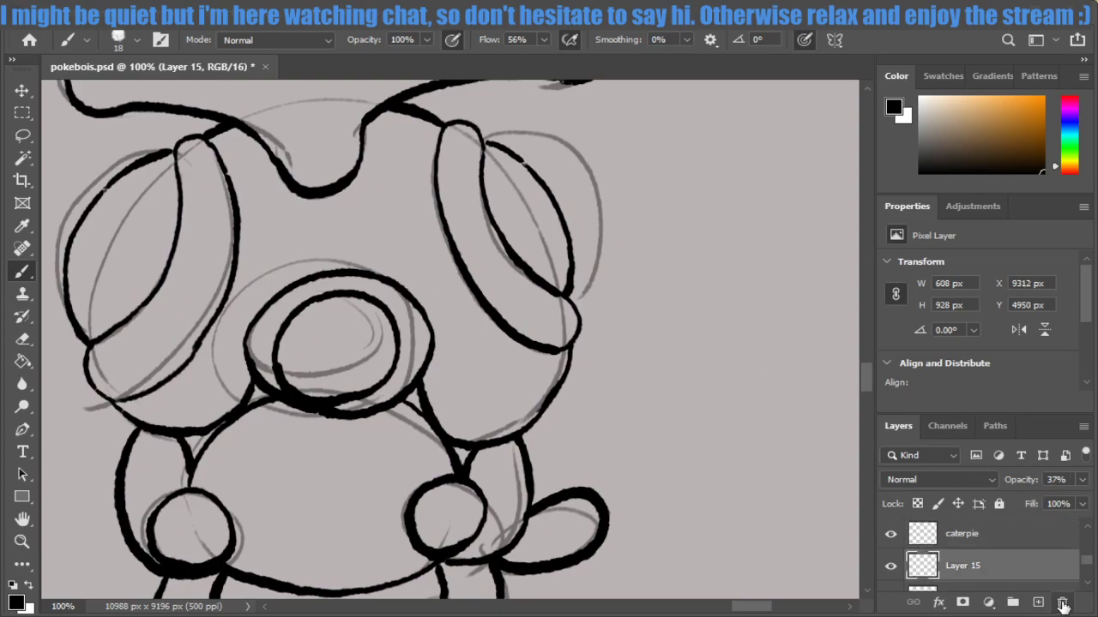
{"action": "key", "text": "Delete"}
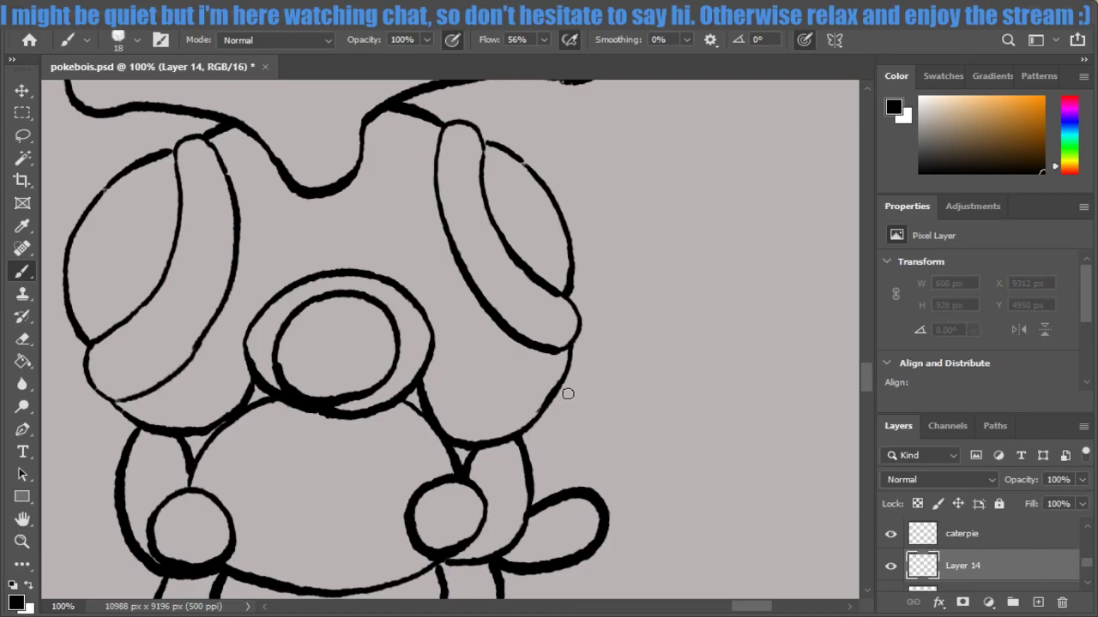
{"action": "key", "text": "s"}
{"action": "left_click", "coordinate": [1075, 157]}
{"action": "left_click_drag", "start_coordinate": [1072, 170], "coordinate": [1068, 161]}
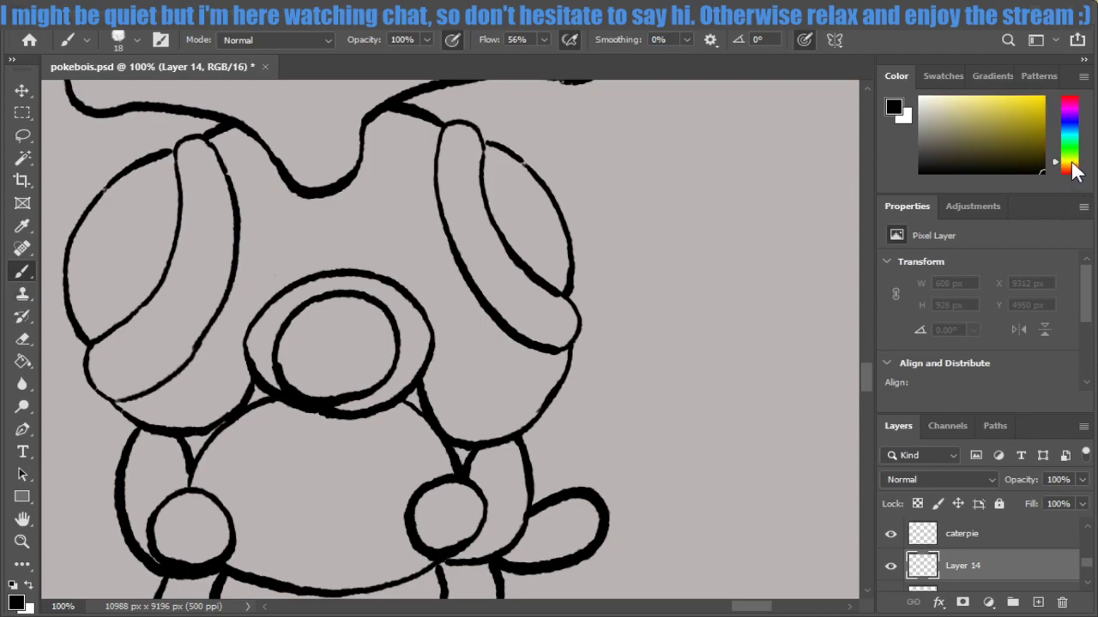
Pick a greyish tan and brush it across the upper body segment and its round spots on Layer 14.
{"action": "left_click", "coordinate": [968, 100]}
{"action": "left_click_drag", "start_coordinate": [980, 114], "coordinate": [978, 110]}
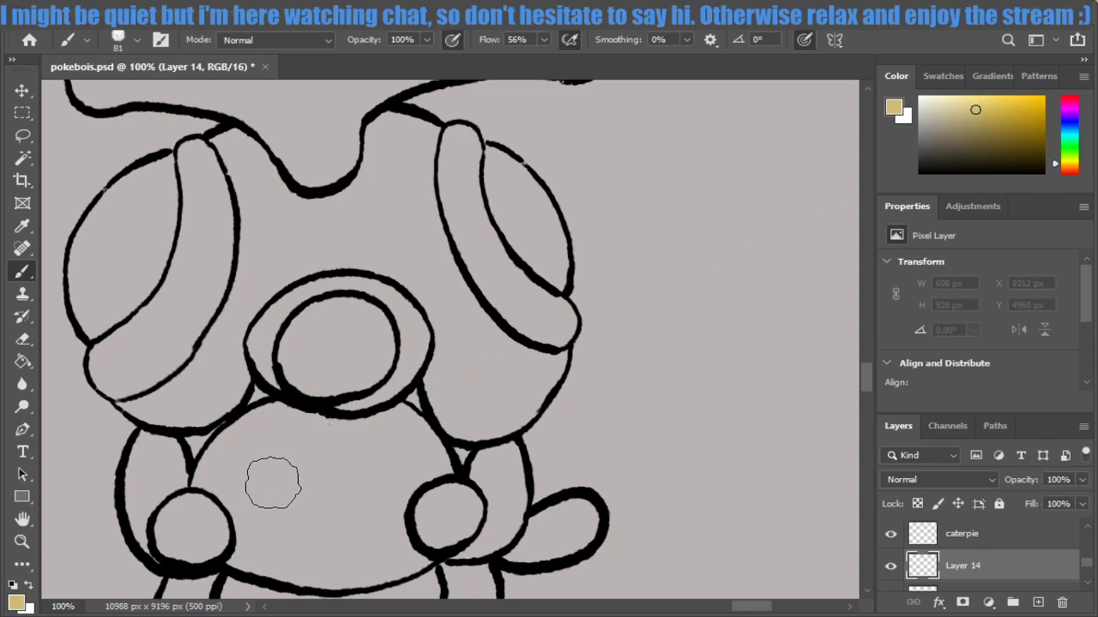
{"action": "left_click_drag", "start_coordinate": [269, 481], "coordinate": [278, 496]}
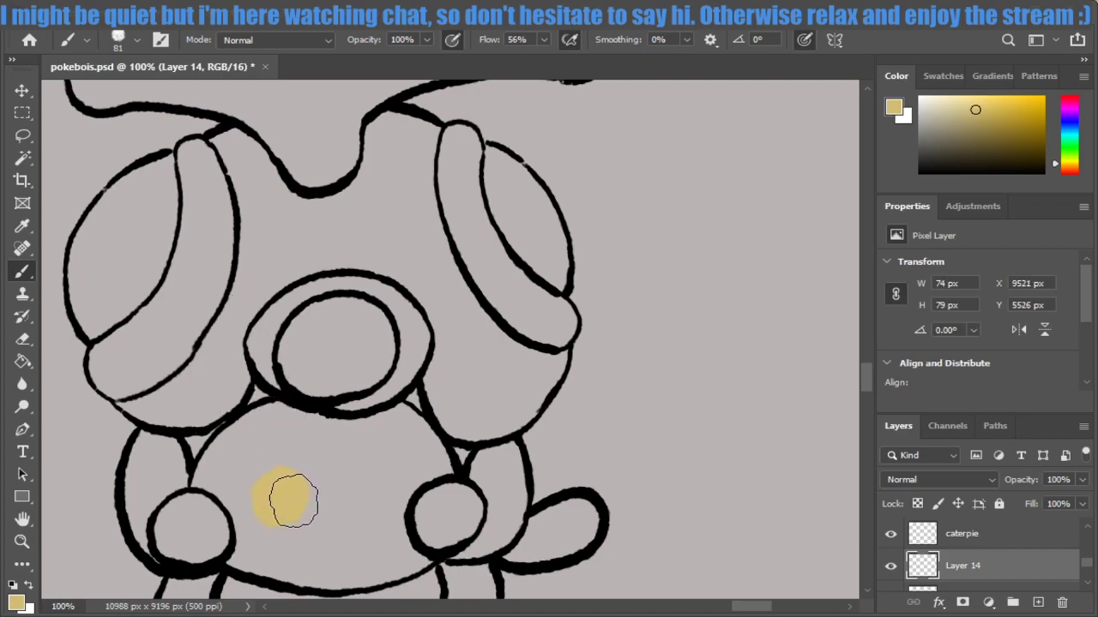
{"action": "mouse_move", "coordinate": [275, 507]}
{"action": "left_mouse_down"}
{"action": "mouse_move", "coordinate": [260, 506]}
{"action": "mouse_move", "coordinate": [265, 472]}
{"action": "left_mouse_up"}
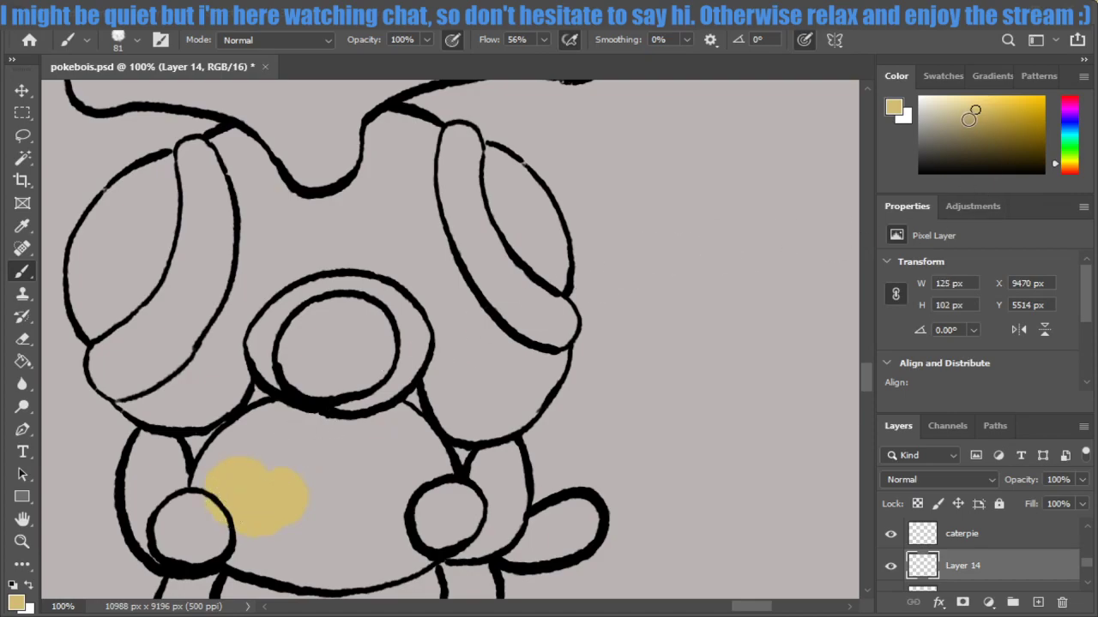
{"action": "left_click", "coordinate": [964, 120]}
{"action": "left_click_drag", "start_coordinate": [964, 120], "coordinate": [958, 123]}
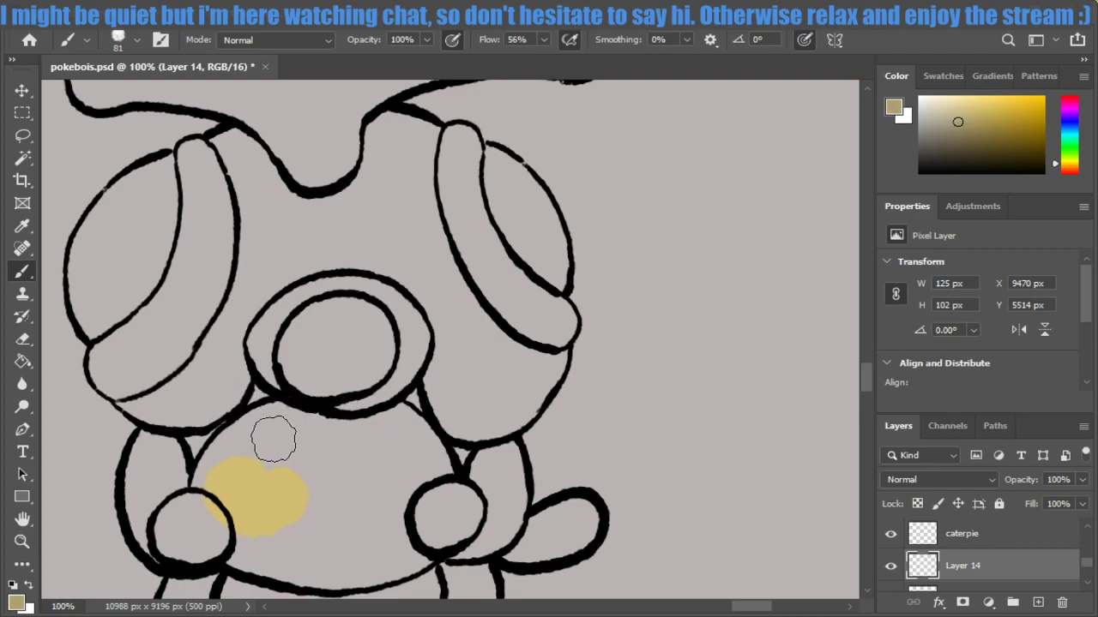
{"action": "mouse_move", "coordinate": [221, 502]}
{"action": "left_mouse_down"}
{"action": "mouse_move", "coordinate": [212, 521]}
{"action": "mouse_move", "coordinate": [184, 526]}
{"action": "mouse_move", "coordinate": [265, 431]}
{"action": "mouse_move", "coordinate": [286, 440]}
{"action": "mouse_move", "coordinate": [255, 553]}
{"action": "mouse_move", "coordinate": [362, 568]}
{"action": "mouse_move", "coordinate": [410, 548]}
{"action": "mouse_move", "coordinate": [453, 503]}
{"action": "mouse_move", "coordinate": [311, 489]}
{"action": "mouse_move", "coordinate": [357, 465]}
{"action": "mouse_move", "coordinate": [343, 468]}
{"action": "mouse_move", "coordinate": [320, 440]}
{"action": "mouse_move", "coordinate": [392, 448]}
{"action": "mouse_move", "coordinate": [392, 429]}
{"action": "mouse_move", "coordinate": [416, 446]}
{"action": "mouse_move", "coordinate": [428, 480]}
{"action": "mouse_move", "coordinate": [380, 458]}
{"action": "left_mouse_up"}
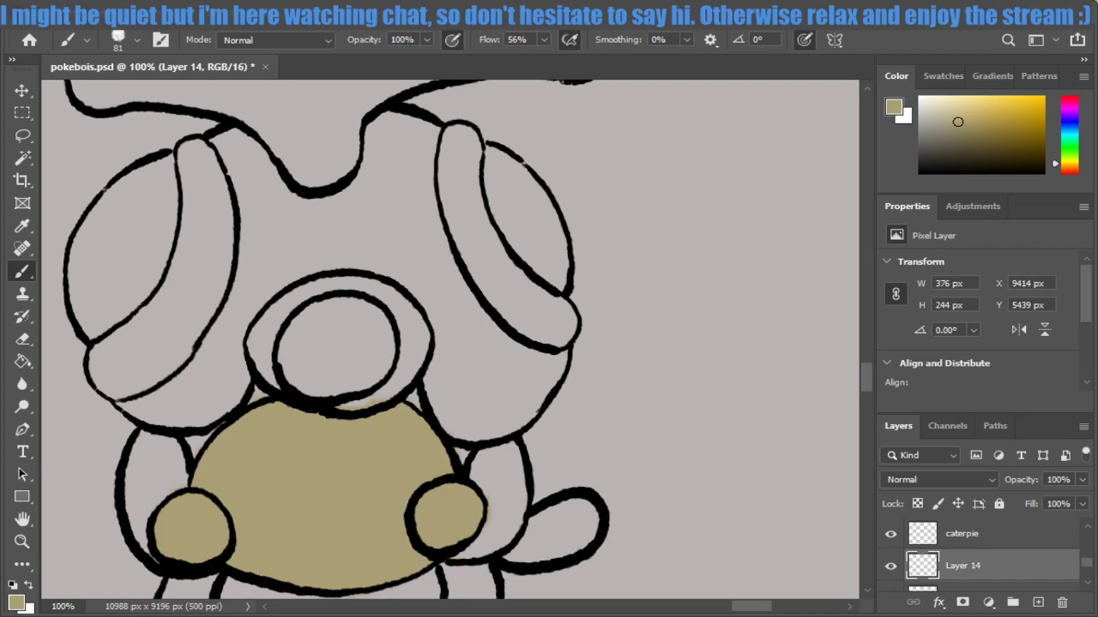
Brush tan across the lowest body segments and bottom circles on Layer 14.
{"action": "scroll", "coordinate": [866, 378], "scroll_direction": "down", "scroll_amount": 3}
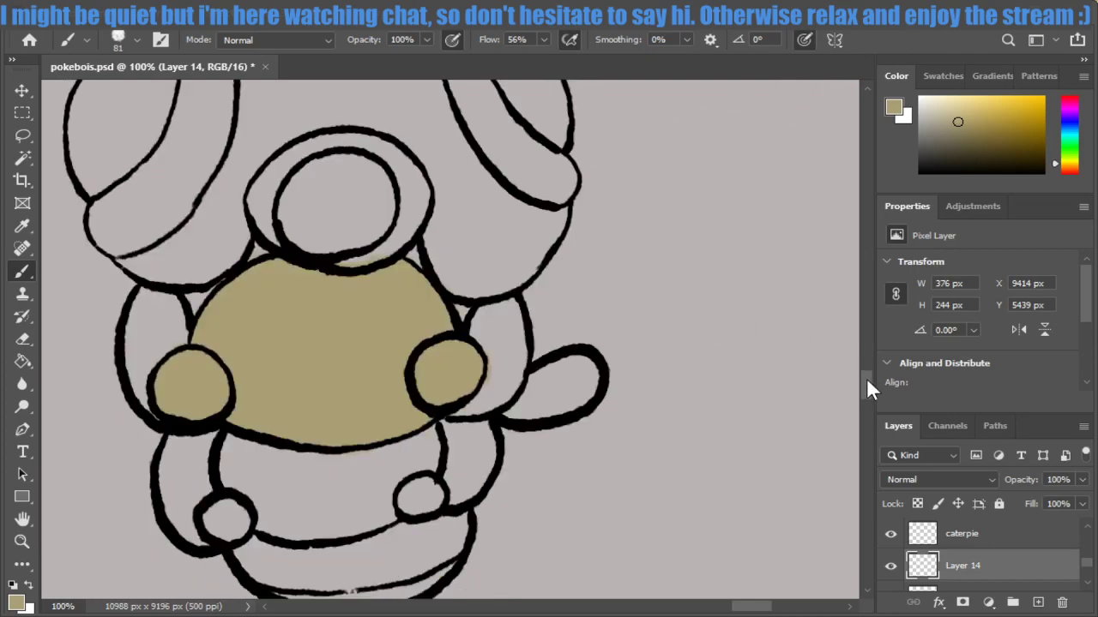
{"action": "scroll", "coordinate": [866, 391], "scroll_direction": "down", "scroll_amount": 3}
{"action": "mouse_move", "coordinate": [228, 359]}
{"action": "left_mouse_down"}
{"action": "mouse_move", "coordinate": [257, 331]}
{"action": "mouse_move", "coordinate": [246, 289]}
{"action": "mouse_move", "coordinate": [263, 400]}
{"action": "mouse_move", "coordinate": [348, 435]}
{"action": "mouse_move", "coordinate": [386, 421]}
{"action": "mouse_move", "coordinate": [306, 387]}
{"action": "mouse_move", "coordinate": [296, 334]}
{"action": "mouse_move", "coordinate": [386, 297]}
{"action": "mouse_move", "coordinate": [422, 295]}
{"action": "mouse_move", "coordinate": [403, 377]}
{"action": "mouse_move", "coordinate": [421, 346]}
{"action": "mouse_move", "coordinate": [421, 380]}
{"action": "mouse_move", "coordinate": [452, 370]}
{"action": "mouse_move", "coordinate": [373, 396]}
{"action": "left_mouse_up"}
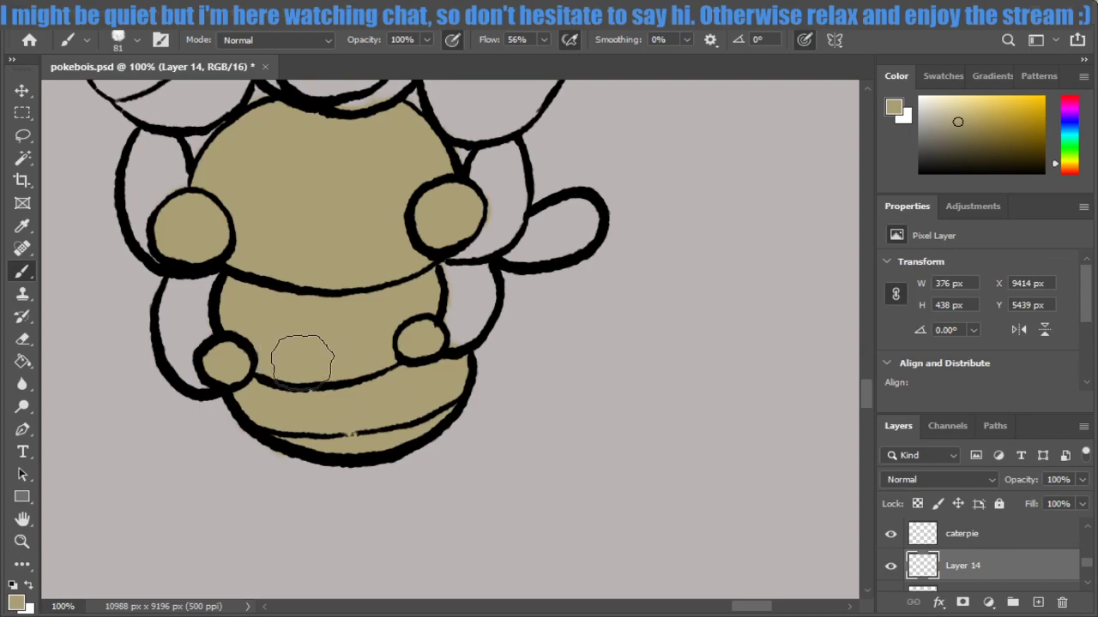
{"action": "key", "text": "e"}
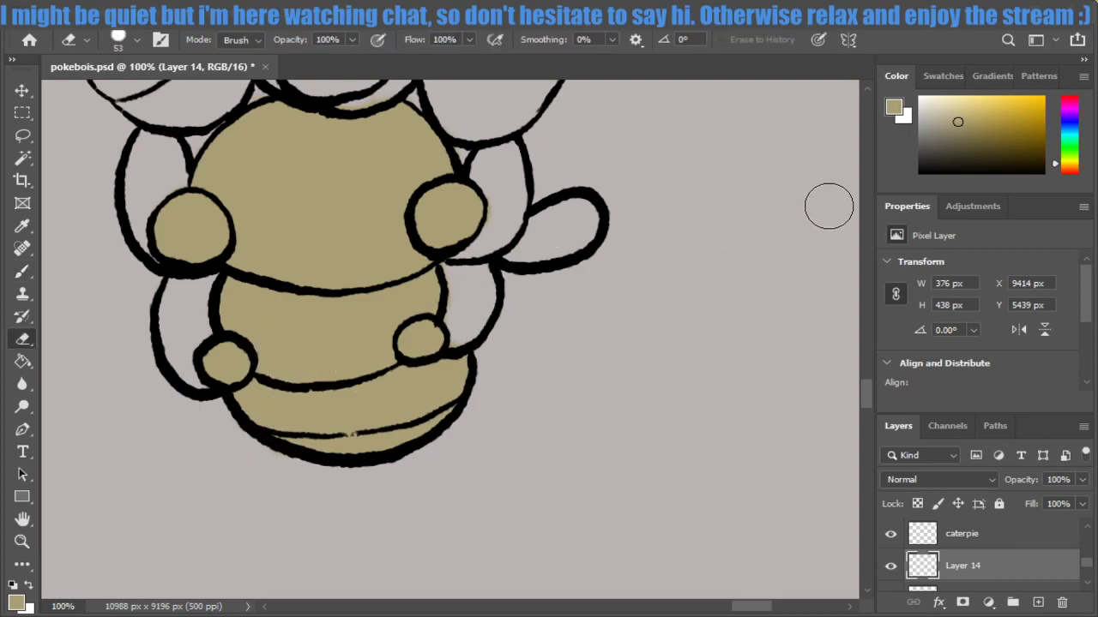
Highlight the four round spots with a lighter tan on the belly layer.
{"action": "key", "text": "b"}
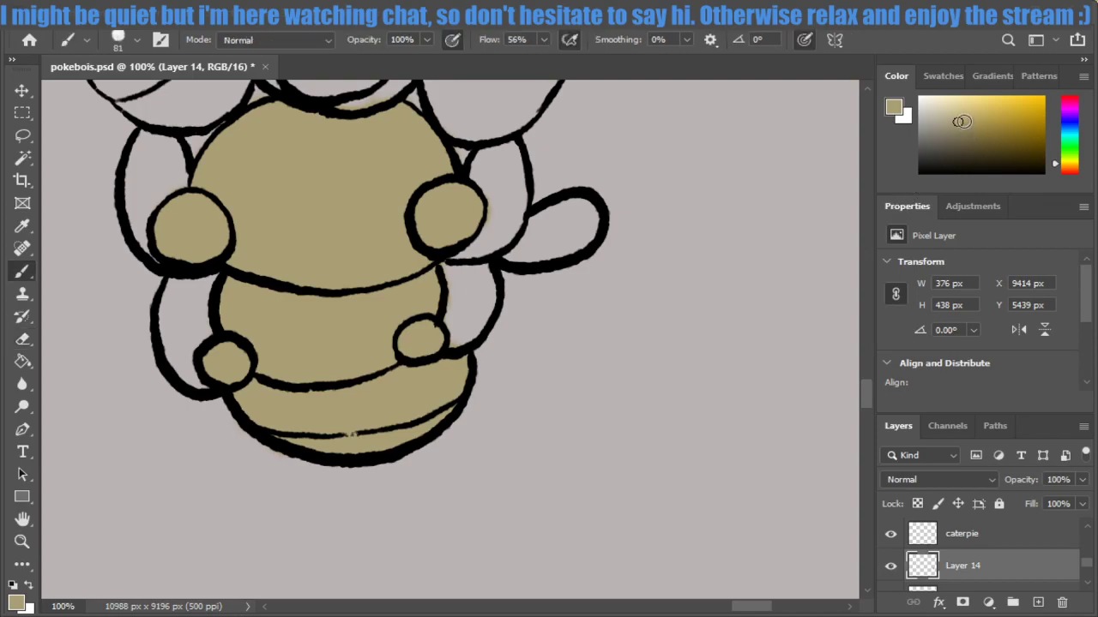
{"action": "left_click", "coordinate": [958, 114]}
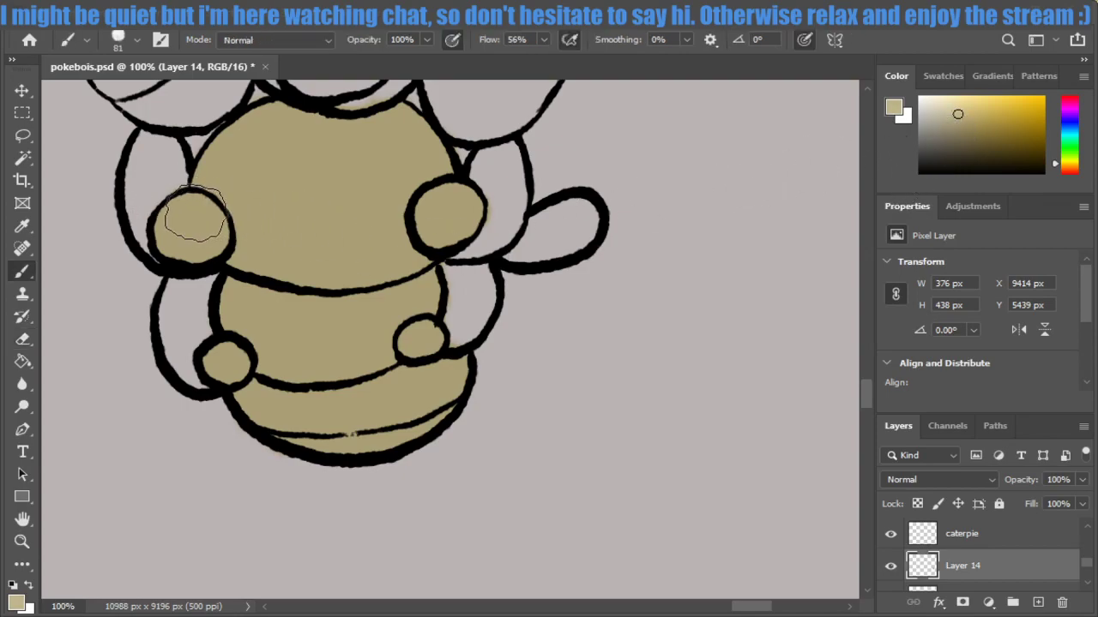
{"action": "left_click_drag", "start_coordinate": [196, 214], "coordinate": [197, 221]}
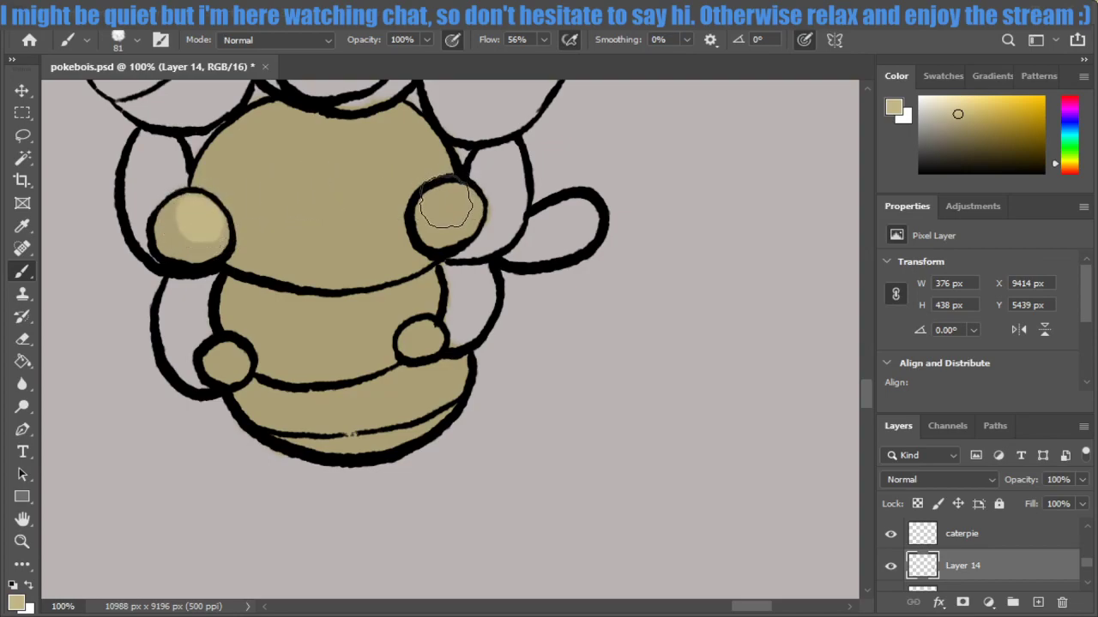
{"action": "left_click_drag", "start_coordinate": [446, 204], "coordinate": [439, 206]}
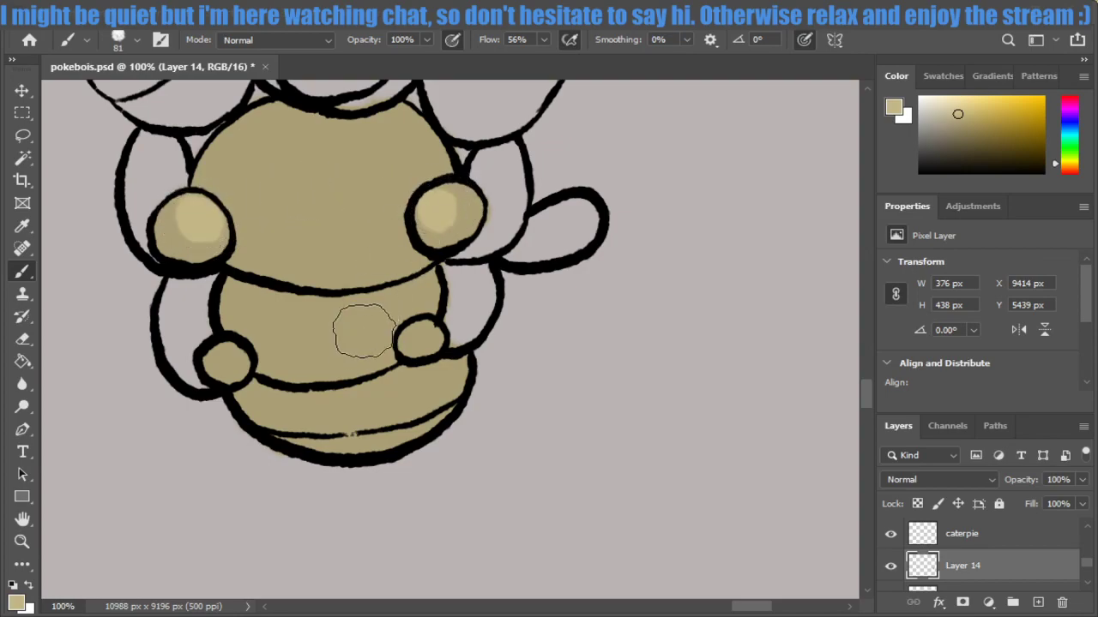
{"action": "left_click_drag", "start_coordinate": [225, 355], "coordinate": [227, 359]}
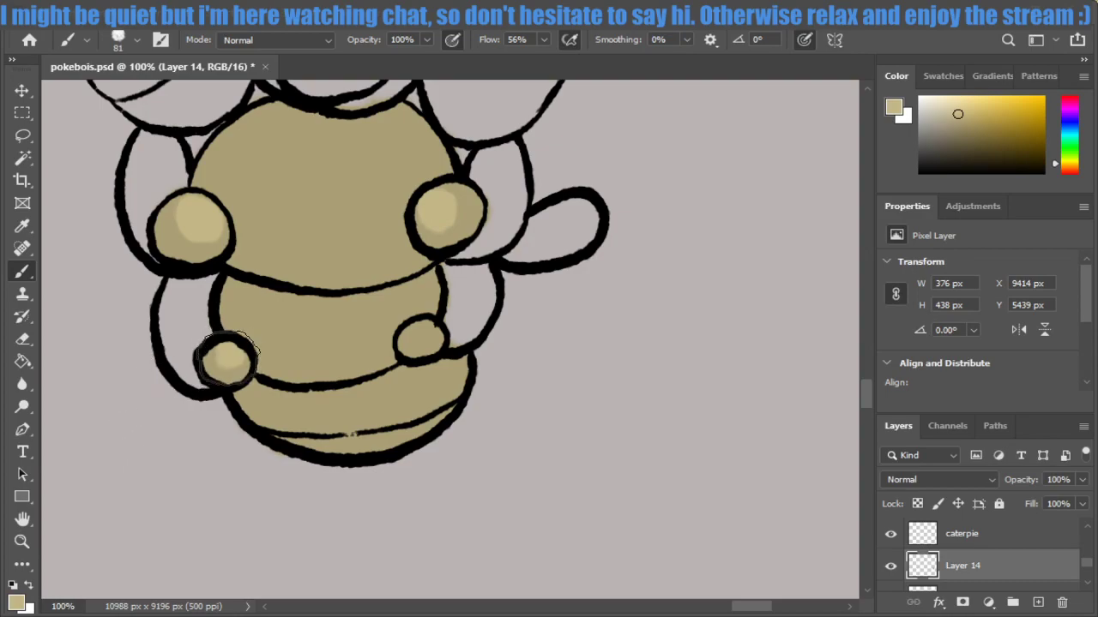
{"action": "left_click_drag", "start_coordinate": [413, 331], "coordinate": [416, 333]}
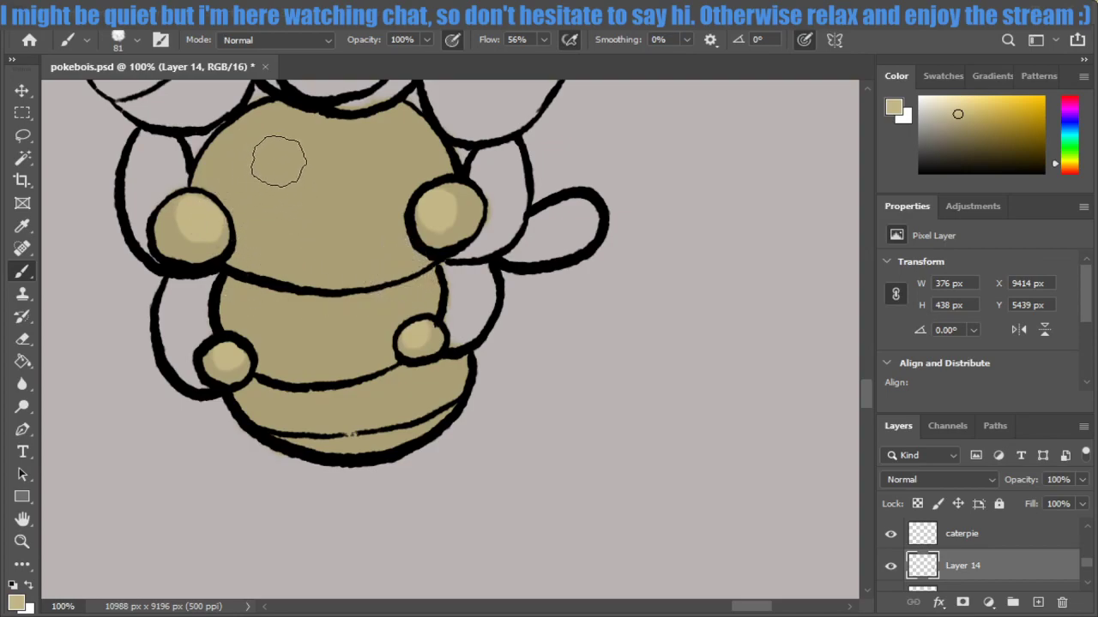
Add lighter tan highlights across the upper and middle body segments, smoothing the shading above the belly line.
{"action": "mouse_move", "coordinate": [245, 177]}
{"action": "left_mouse_down"}
{"action": "mouse_move", "coordinate": [275, 160]}
{"action": "mouse_move", "coordinate": [346, 207]}
{"action": "mouse_move", "coordinate": [350, 134]}
{"action": "mouse_move", "coordinate": [326, 140]}
{"action": "mouse_move", "coordinate": [380, 190]}
{"action": "left_mouse_up"}
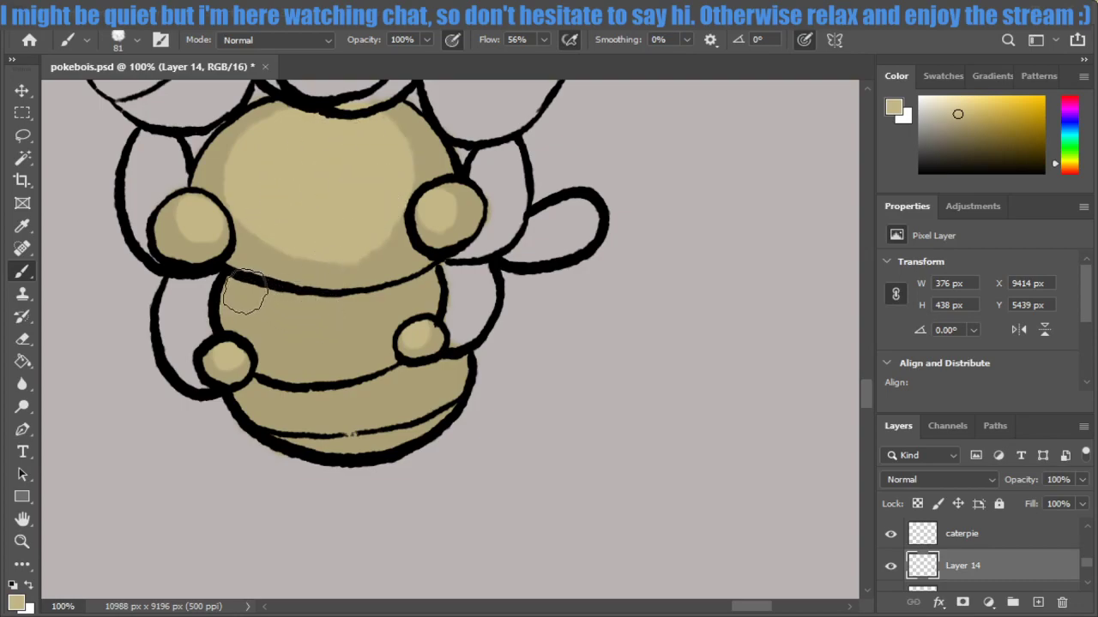
{"action": "mouse_move", "coordinate": [245, 294]}
{"action": "left_mouse_down"}
{"action": "mouse_move", "coordinate": [304, 310]}
{"action": "mouse_move", "coordinate": [368, 299]}
{"action": "left_mouse_up"}
{"action": "key", "text": "ctrl+z"}
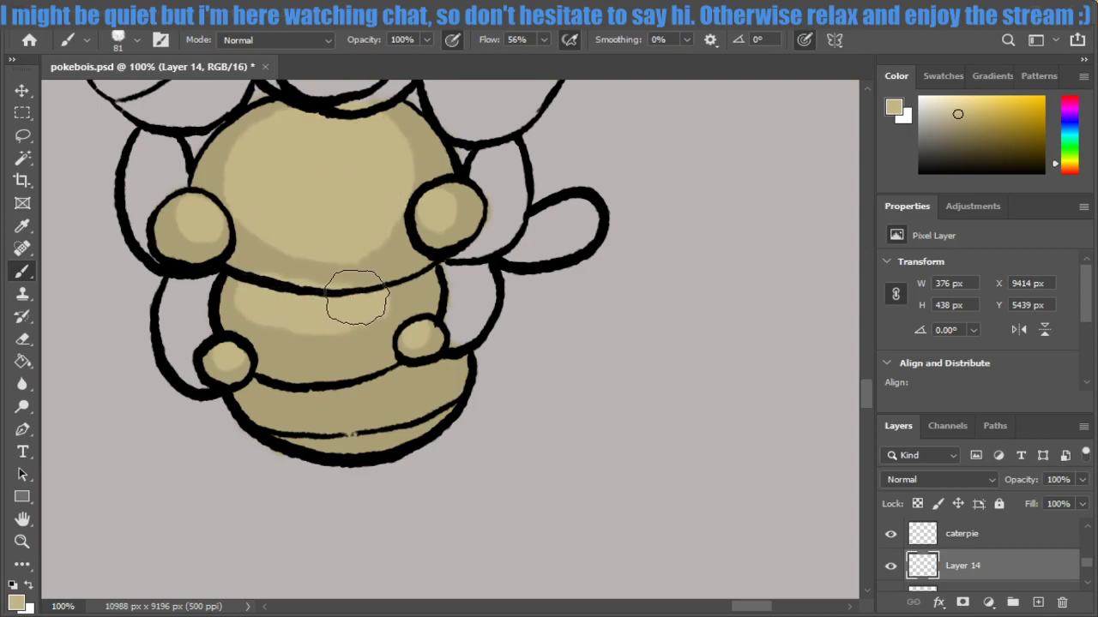
{"action": "key", "text": "ctrl+z"}
{"action": "mouse_move", "coordinate": [257, 307]}
{"action": "left_mouse_down"}
{"action": "mouse_move", "coordinate": [349, 318]}
{"action": "mouse_move", "coordinate": [332, 330]}
{"action": "mouse_move", "coordinate": [368, 294]}
{"action": "mouse_move", "coordinate": [326, 325]}
{"action": "mouse_move", "coordinate": [280, 301]}
{"action": "mouse_move", "coordinate": [363, 306]}
{"action": "mouse_move", "coordinate": [314, 325]}
{"action": "mouse_move", "coordinate": [282, 297]}
{"action": "mouse_move", "coordinate": [318, 326]}
{"action": "mouse_move", "coordinate": [307, 326]}
{"action": "mouse_move", "coordinate": [343, 314]}
{"action": "left_mouse_up"}
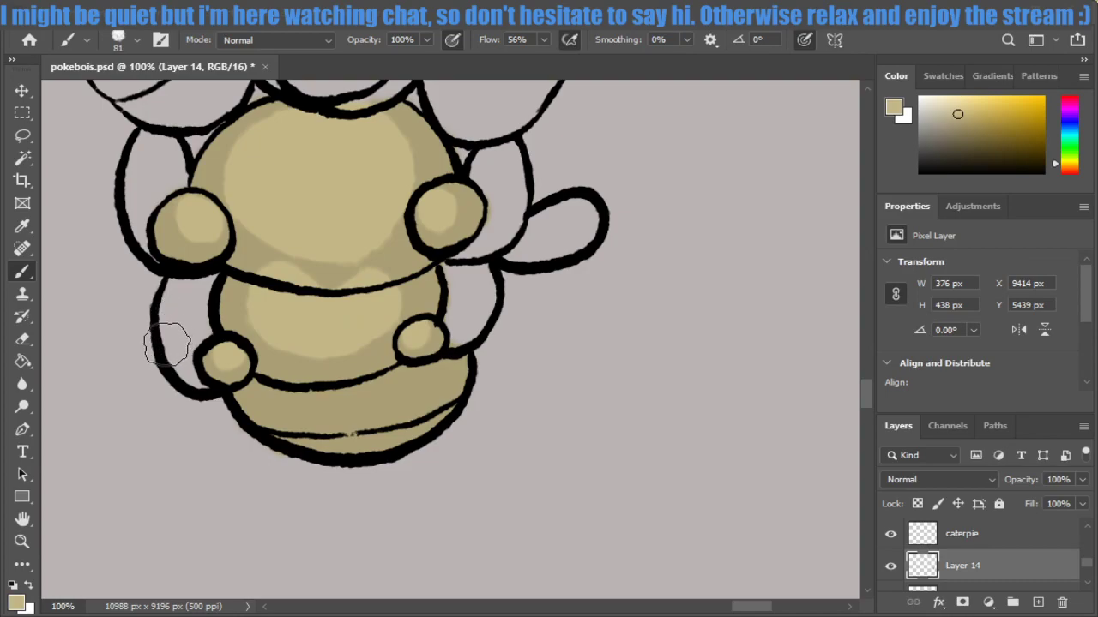
{"action": "left_click", "coordinate": [237, 296], "text": "alt"}
{"action": "left_click", "coordinate": [243, 294]}
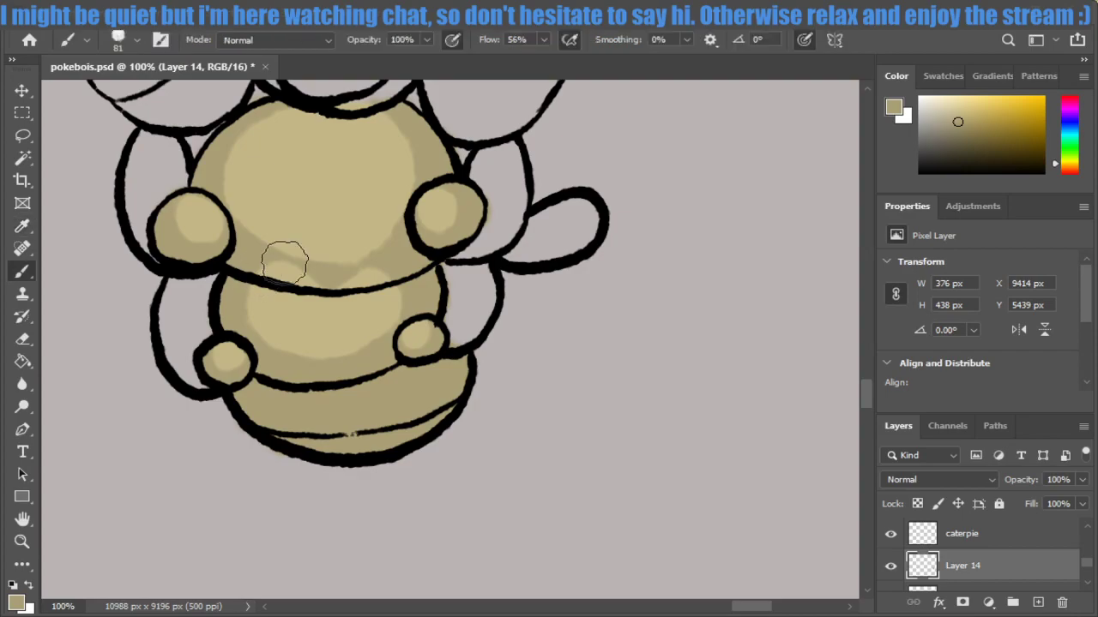
{"action": "mouse_move", "coordinate": [264, 273]}
{"action": "left_mouse_down"}
{"action": "mouse_move", "coordinate": [380, 257]}
{"action": "mouse_move", "coordinate": [388, 270]}
{"action": "mouse_move", "coordinate": [371, 272]}
{"action": "left_mouse_up"}
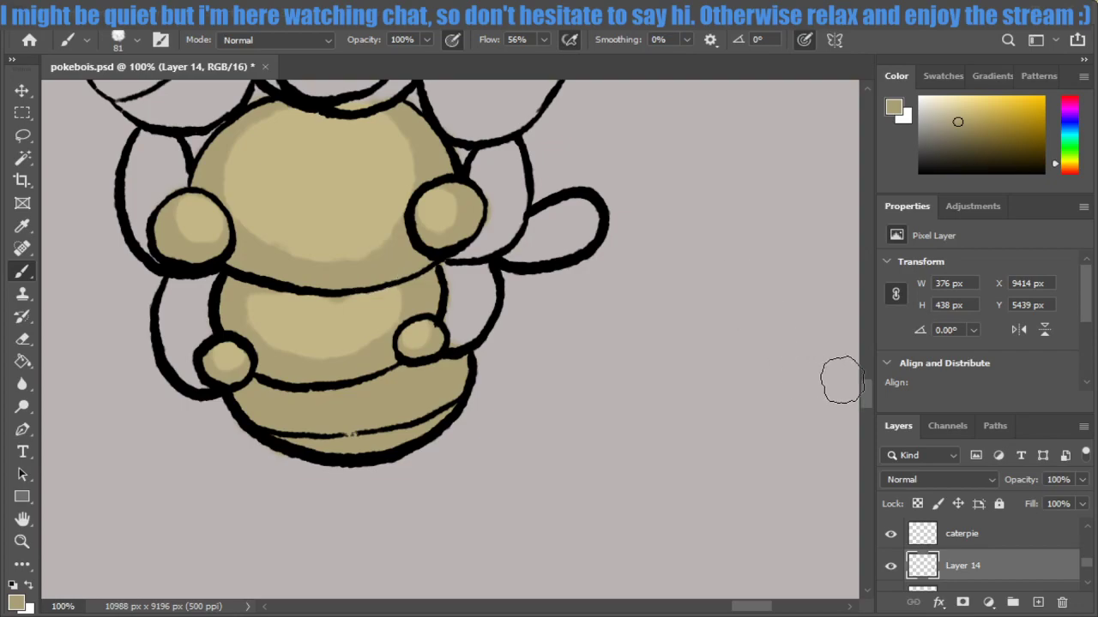
{"action": "left_click_drag", "start_coordinate": [865, 390], "coordinate": [870, 365]}
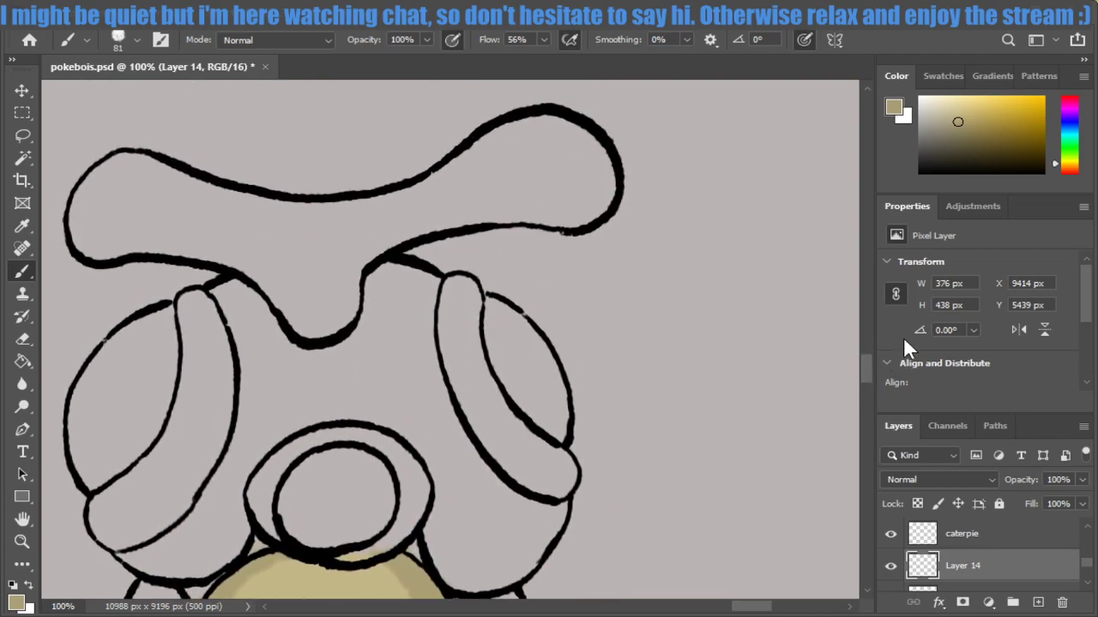
Pick a saturated reddish-brown and fill the crest's left end and top-left area.
{"action": "left_click_drag", "start_coordinate": [1063, 166], "coordinate": [1057, 172]}
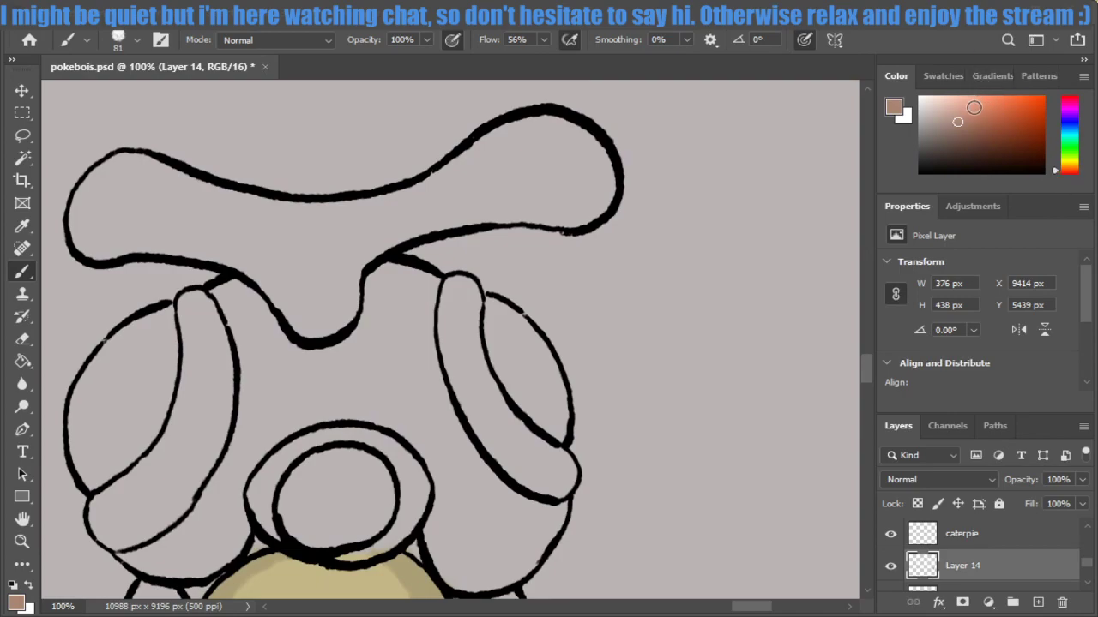
{"action": "mouse_move", "coordinate": [957, 121]}
{"action": "left_mouse_down"}
{"action": "mouse_move", "coordinate": [993, 138]}
{"action": "mouse_move", "coordinate": [999, 120]}
{"action": "left_mouse_up"}
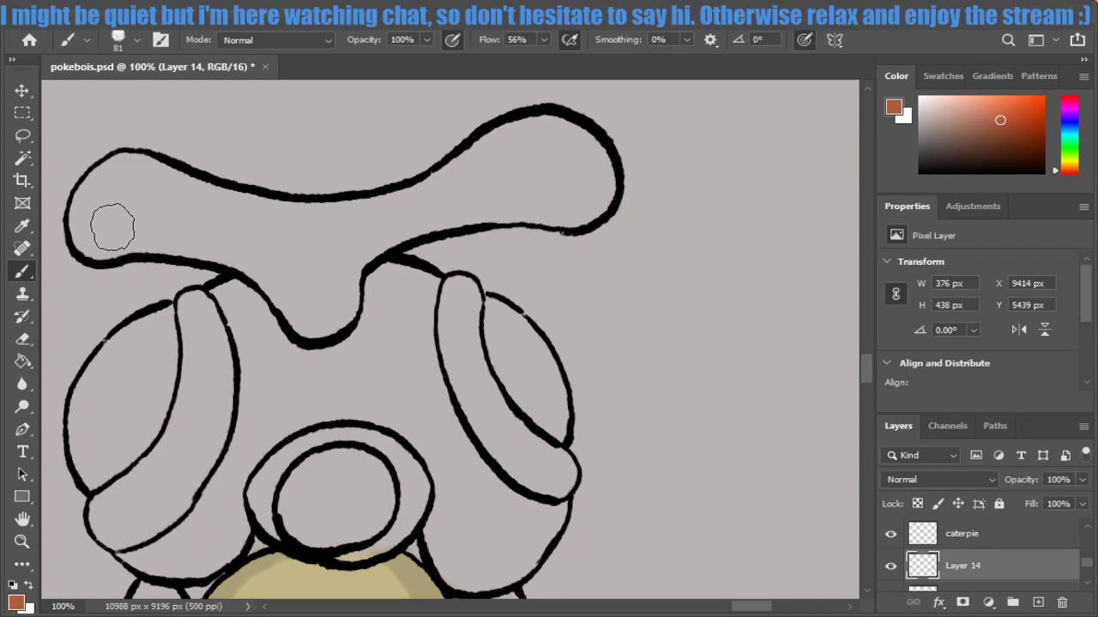
{"action": "mouse_move", "coordinate": [112, 227]}
{"action": "left_mouse_down"}
{"action": "mouse_move", "coordinate": [91, 220]}
{"action": "mouse_move", "coordinate": [107, 204]}
{"action": "mouse_move", "coordinate": [98, 225]}
{"action": "left_mouse_up"}
{"action": "key", "text": "ctrl+z"}
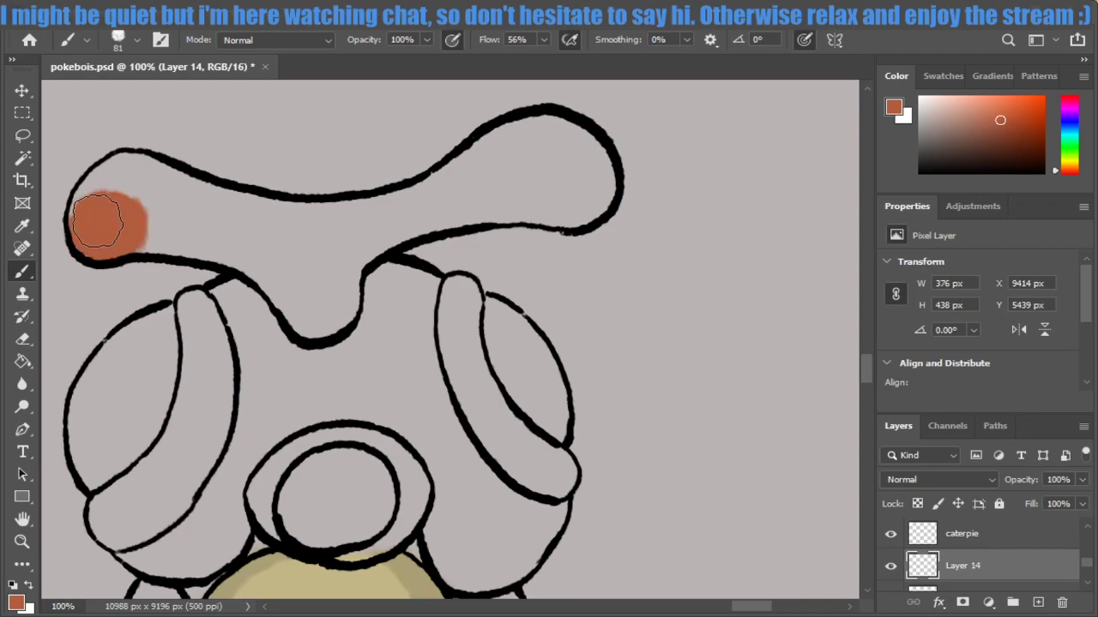
{"action": "mouse_move", "coordinate": [97, 222]}
{"action": "left_mouse_down"}
{"action": "mouse_move", "coordinate": [122, 176]}
{"action": "mouse_move", "coordinate": [147, 221]}
{"action": "mouse_move", "coordinate": [245, 249]}
{"action": "mouse_move", "coordinate": [171, 221]}
{"action": "mouse_move", "coordinate": [265, 265]}
{"action": "mouse_move", "coordinate": [316, 320]}
{"action": "mouse_move", "coordinate": [336, 314]}
{"action": "mouse_move", "coordinate": [287, 257]}
{"action": "mouse_move", "coordinate": [283, 289]}
{"action": "mouse_move", "coordinate": [311, 272]}
{"action": "mouse_move", "coordinate": [334, 295]}
{"action": "mouse_move", "coordinate": [336, 283]}
{"action": "mouse_move", "coordinate": [331, 294]}
{"action": "mouse_move", "coordinate": [314, 277]}
{"action": "mouse_move", "coordinate": [287, 282]}
{"action": "mouse_move", "coordinate": [311, 276]}
{"action": "left_mouse_up"}
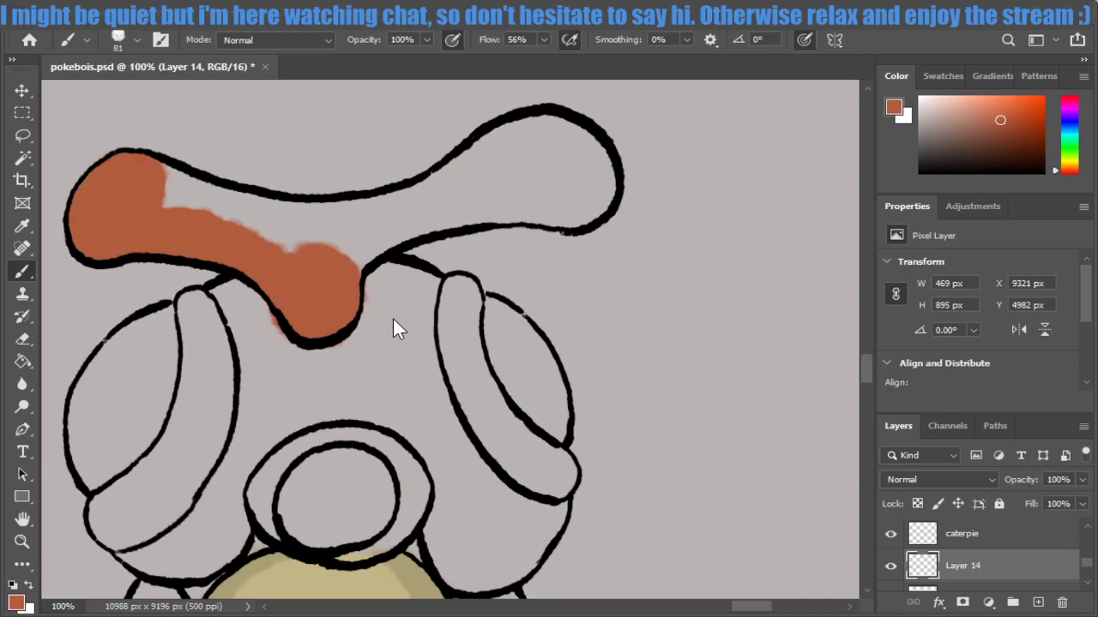
{"action": "key", "text": "bracketright"}
{"action": "mouse_move", "coordinate": [181, 206]}
{"action": "left_mouse_down"}
{"action": "mouse_move", "coordinate": [147, 189]}
{"action": "mouse_move", "coordinate": [155, 181]}
{"action": "mouse_move", "coordinate": [245, 209]}
{"action": "mouse_move", "coordinate": [298, 264]}
{"action": "left_mouse_up"}
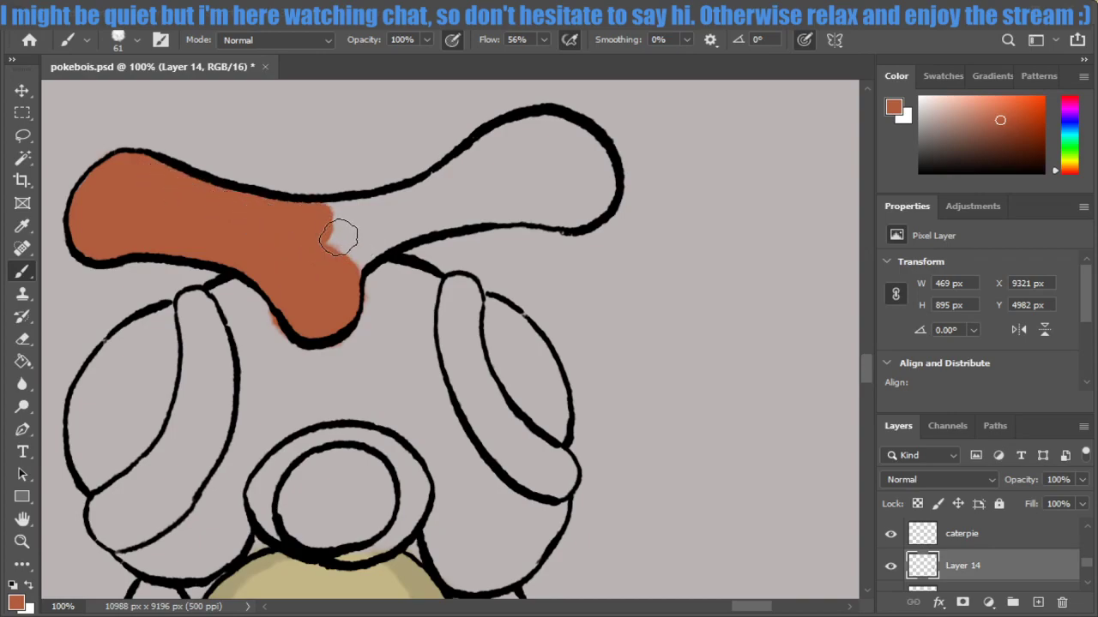
Fill the rest of the crest with reddish-brown, then try darker brown on its lower-left edge.
{"action": "mouse_move", "coordinate": [316, 221]}
{"action": "left_mouse_down"}
{"action": "mouse_move", "coordinate": [374, 209]}
{"action": "mouse_move", "coordinate": [316, 240]}
{"action": "mouse_move", "coordinate": [334, 265]}
{"action": "mouse_move", "coordinate": [384, 241]}
{"action": "mouse_move", "coordinate": [411, 208]}
{"action": "mouse_move", "coordinate": [508, 193]}
{"action": "left_mouse_up"}
{"action": "mouse_move", "coordinate": [402, 220]}
{"action": "left_mouse_down"}
{"action": "mouse_move", "coordinate": [514, 134]}
{"action": "mouse_move", "coordinate": [562, 139]}
{"action": "mouse_move", "coordinate": [585, 152]}
{"action": "mouse_move", "coordinate": [588, 172]}
{"action": "left_mouse_up"}
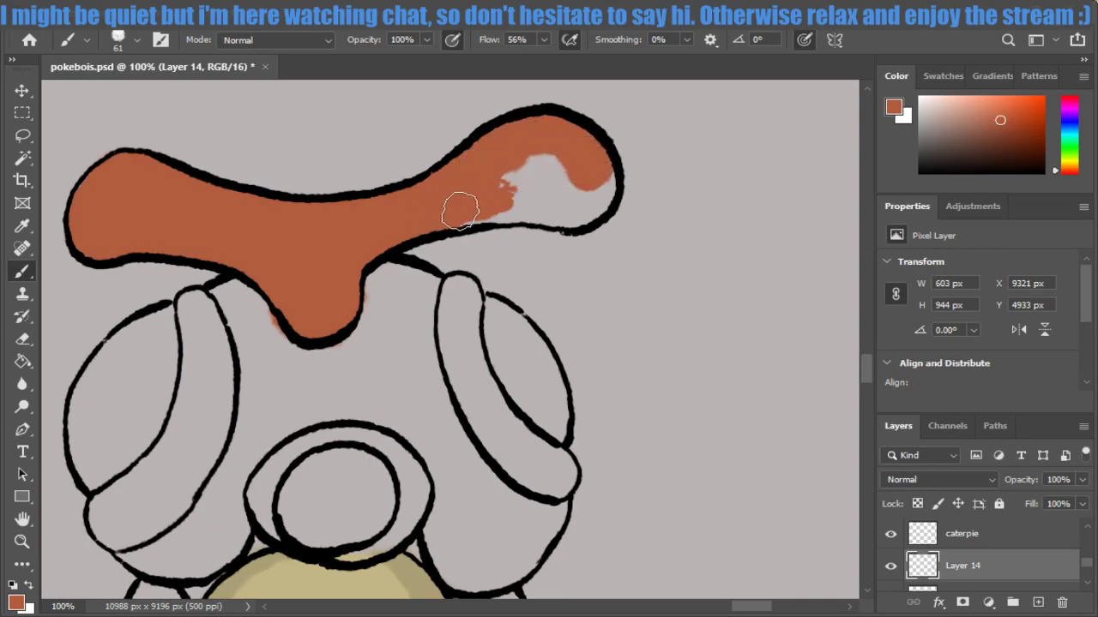
{"action": "mouse_move", "coordinate": [459, 210]}
{"action": "left_mouse_down"}
{"action": "mouse_move", "coordinate": [509, 196]}
{"action": "mouse_move", "coordinate": [566, 209]}
{"action": "mouse_move", "coordinate": [589, 192]}
{"action": "mouse_move", "coordinate": [587, 206]}
{"action": "mouse_move", "coordinate": [534, 177]}
{"action": "mouse_move", "coordinate": [555, 175]}
{"action": "left_mouse_up"}
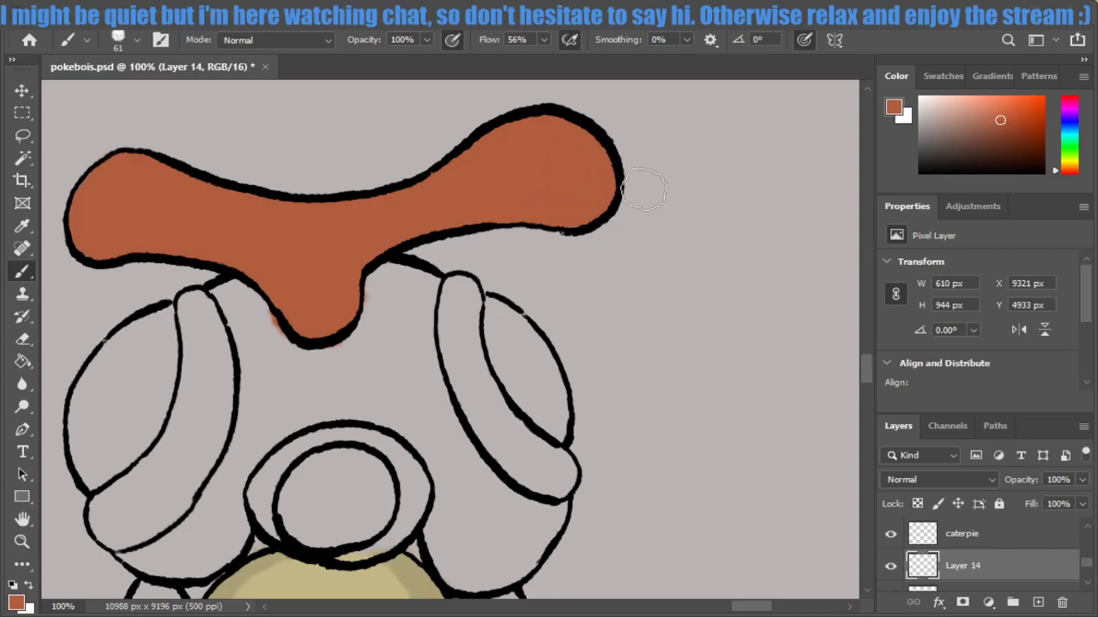
{"action": "left_click", "coordinate": [1008, 135]}
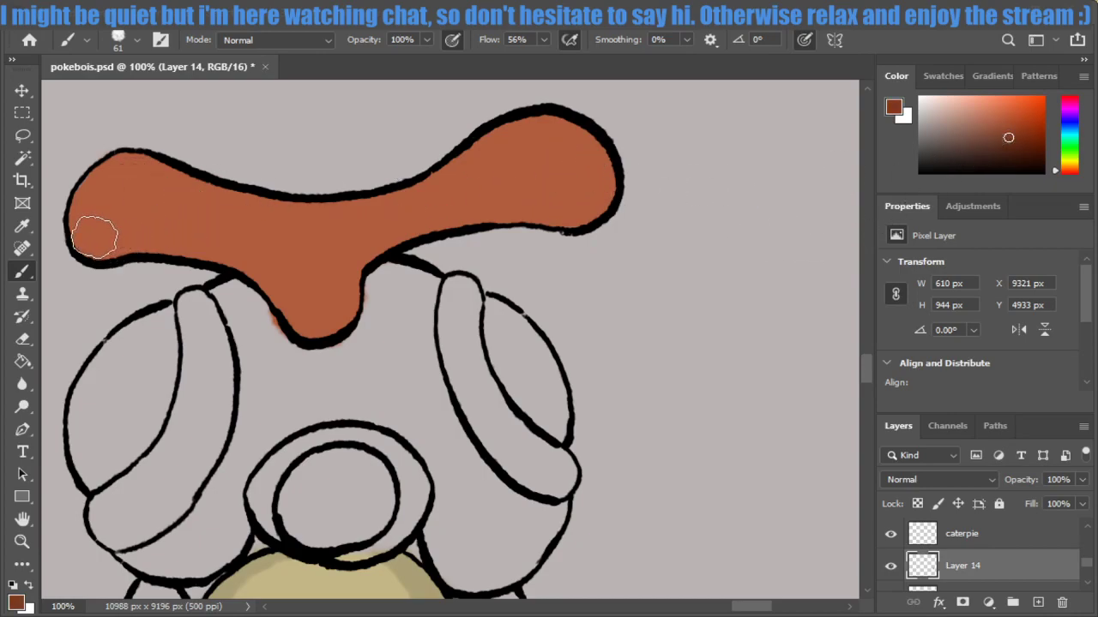
{"action": "mouse_move", "coordinate": [93, 232]}
{"action": "left_mouse_down"}
{"action": "mouse_move", "coordinate": [145, 234]}
{"action": "mouse_move", "coordinate": [125, 248]}
{"action": "mouse_move", "coordinate": [196, 245]}
{"action": "mouse_move", "coordinate": [88, 232]}
{"action": "mouse_move", "coordinate": [73, 212]}
{"action": "mouse_move", "coordinate": [81, 227]}
{"action": "left_mouse_up"}
{"action": "key", "text": "ctrl+z"}
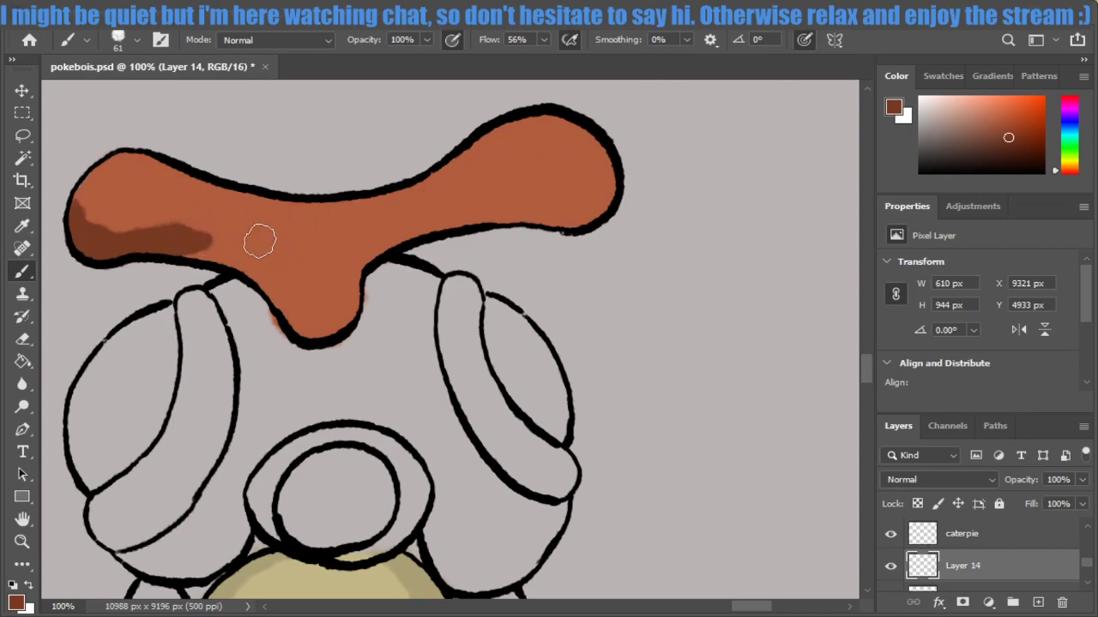
Shade the crest's lower edge, right lobe and stem in dark brown.
{"action": "mouse_move", "coordinate": [76, 199]}
{"action": "left_mouse_down"}
{"action": "mouse_move", "coordinate": [91, 223]}
{"action": "mouse_move", "coordinate": [219, 245]}
{"action": "left_mouse_up"}
{"action": "left_click_drag", "start_coordinate": [138, 234], "coordinate": [189, 237]}
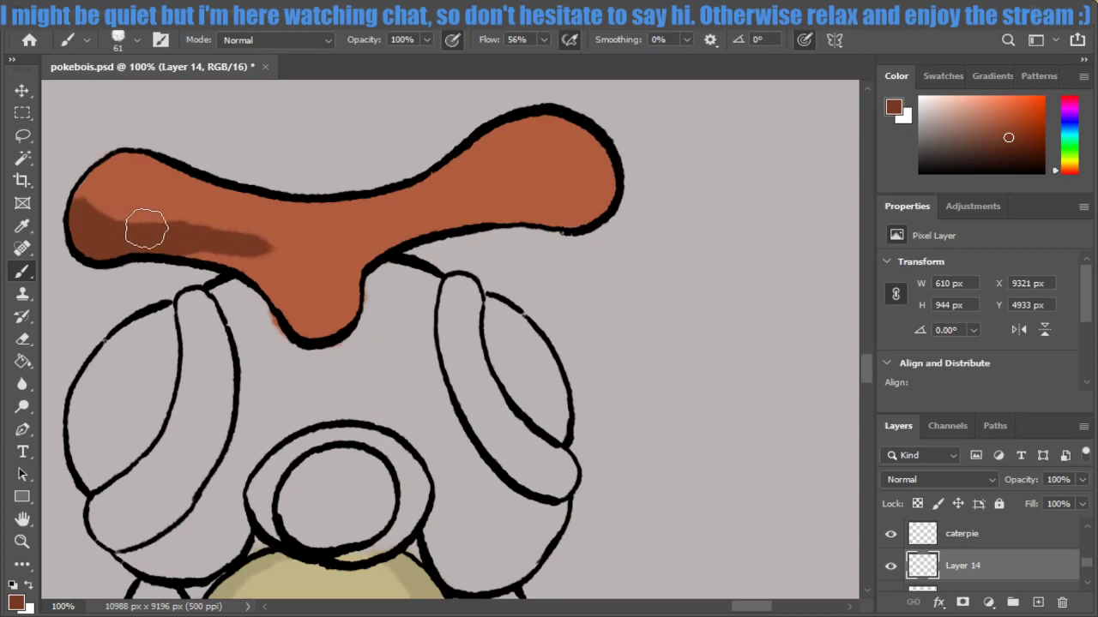
{"action": "mouse_move", "coordinate": [182, 248]}
{"action": "left_mouse_down"}
{"action": "mouse_move", "coordinate": [266, 268]}
{"action": "mouse_move", "coordinate": [252, 247]}
{"action": "mouse_move", "coordinate": [262, 265]}
{"action": "mouse_move", "coordinate": [336, 299]}
{"action": "mouse_move", "coordinate": [342, 318]}
{"action": "mouse_move", "coordinate": [271, 263]}
{"action": "mouse_move", "coordinate": [343, 257]}
{"action": "mouse_move", "coordinate": [232, 251]}
{"action": "mouse_move", "coordinate": [248, 240]}
{"action": "mouse_move", "coordinate": [403, 238]}
{"action": "mouse_move", "coordinate": [408, 227]}
{"action": "left_mouse_up"}
{"action": "key", "text": "ctrl+z"}
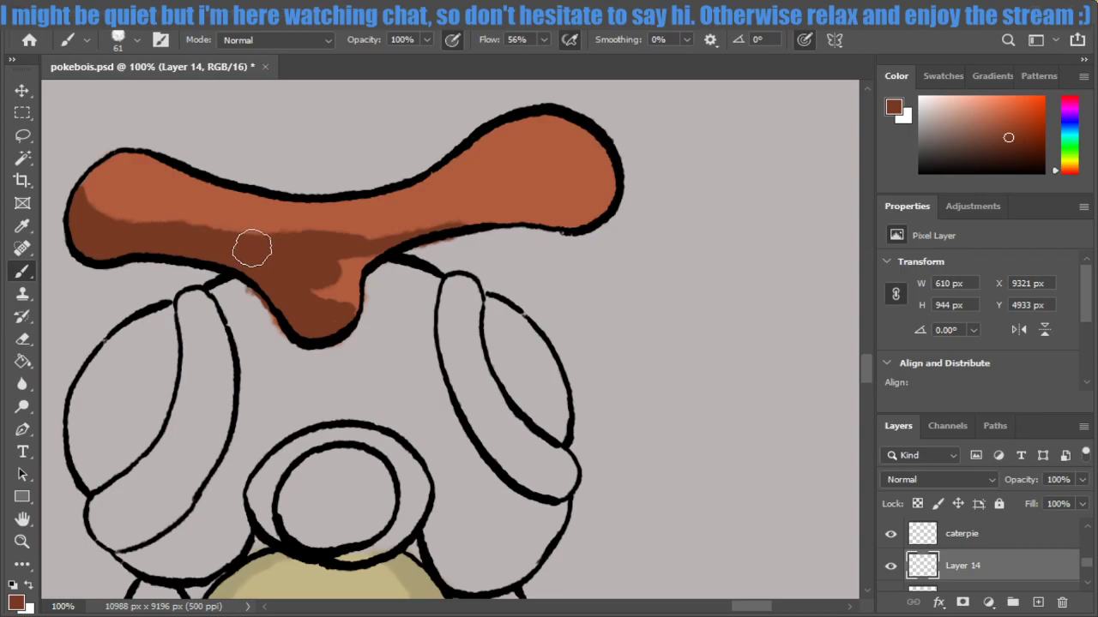
{"action": "mouse_move", "coordinate": [338, 249]}
{"action": "left_mouse_down"}
{"action": "mouse_move", "coordinate": [519, 209]}
{"action": "mouse_move", "coordinate": [578, 183]}
{"action": "mouse_move", "coordinate": [600, 156]}
{"action": "mouse_move", "coordinate": [595, 143]}
{"action": "mouse_move", "coordinate": [572, 187]}
{"action": "mouse_move", "coordinate": [618, 183]}
{"action": "mouse_move", "coordinate": [605, 177]}
{"action": "mouse_move", "coordinate": [554, 211]}
{"action": "mouse_move", "coordinate": [579, 218]}
{"action": "mouse_move", "coordinate": [508, 210]}
{"action": "left_mouse_up"}
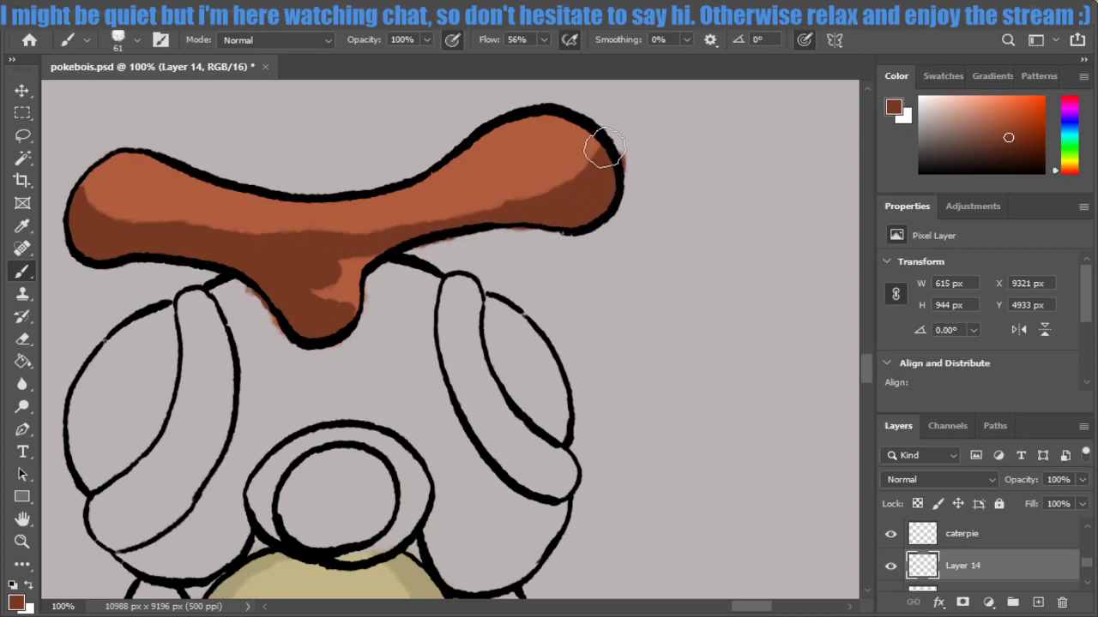
{"action": "mouse_move", "coordinate": [306, 281]}
{"action": "left_mouse_down"}
{"action": "mouse_move", "coordinate": [336, 287]}
{"action": "mouse_move", "coordinate": [346, 274]}
{"action": "mouse_move", "coordinate": [341, 310]}
{"action": "left_mouse_up"}
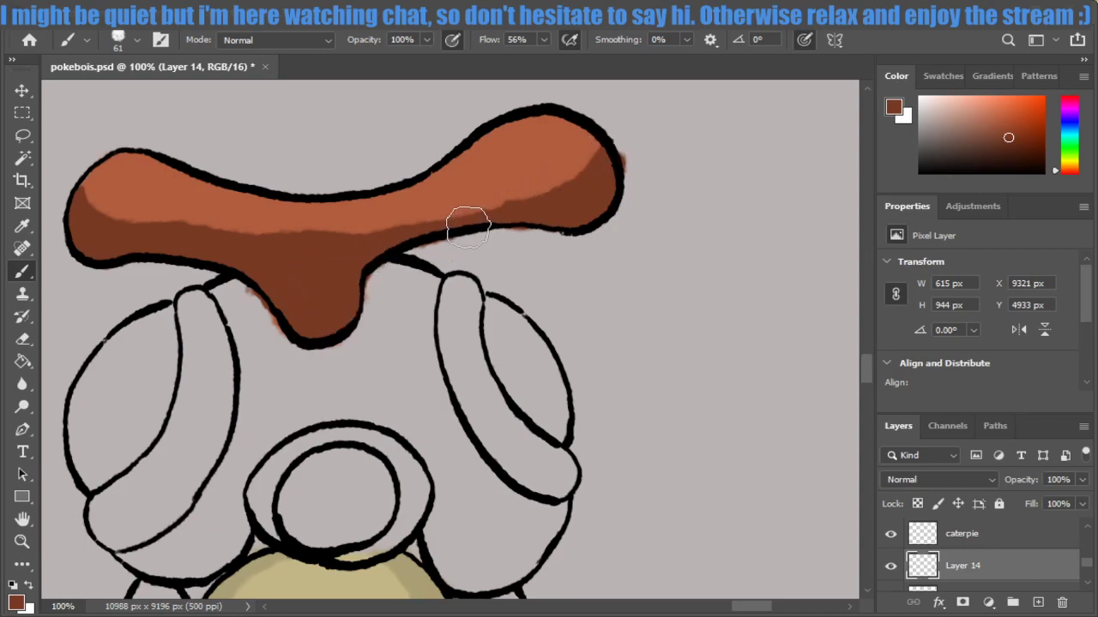
Erase paint spilling past the crest's right lobe and lower outline.
{"action": "key", "text": "e"}
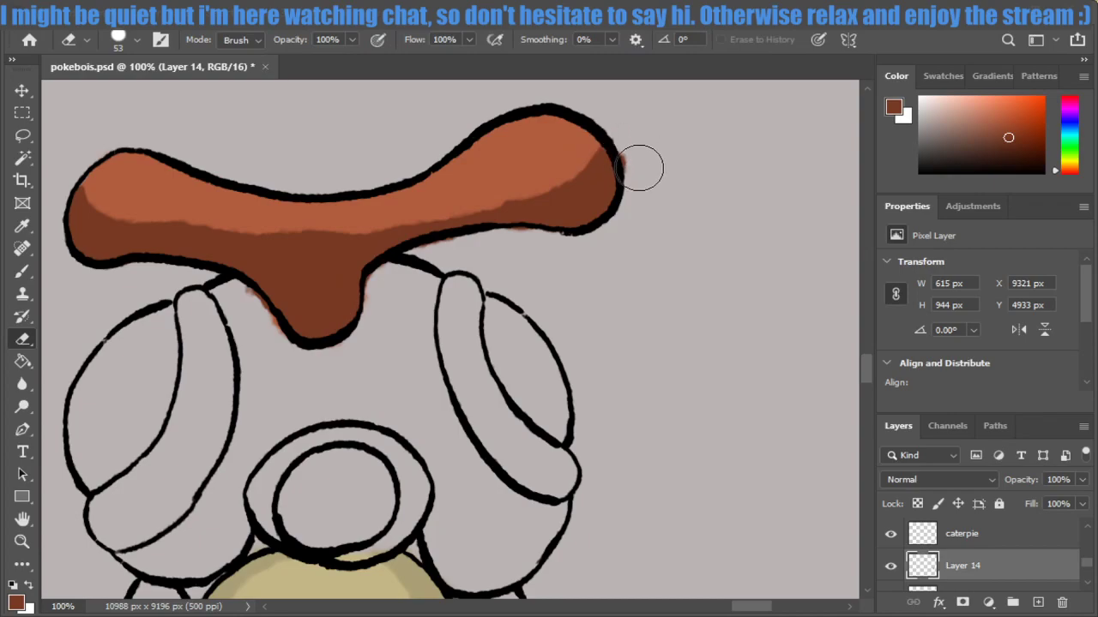
{"action": "mouse_move", "coordinate": [632, 165]}
{"action": "left_mouse_down"}
{"action": "mouse_move", "coordinate": [625, 140]}
{"action": "mouse_move", "coordinate": [624, 220]}
{"action": "left_mouse_up"}
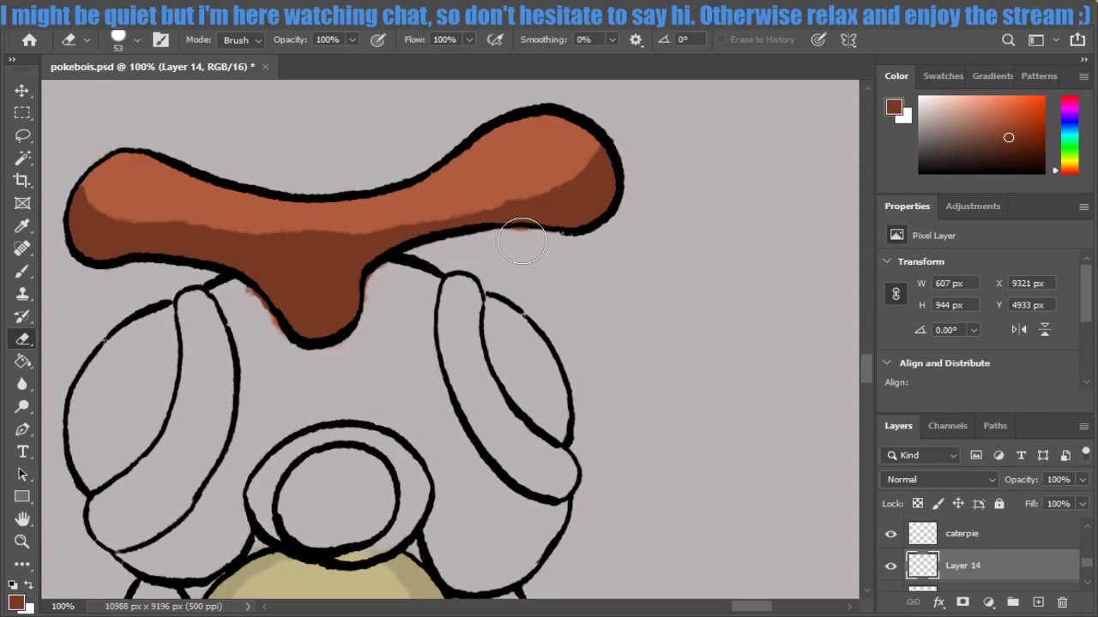
{"action": "left_click_drag", "start_coordinate": [507, 232], "coordinate": [537, 240]}
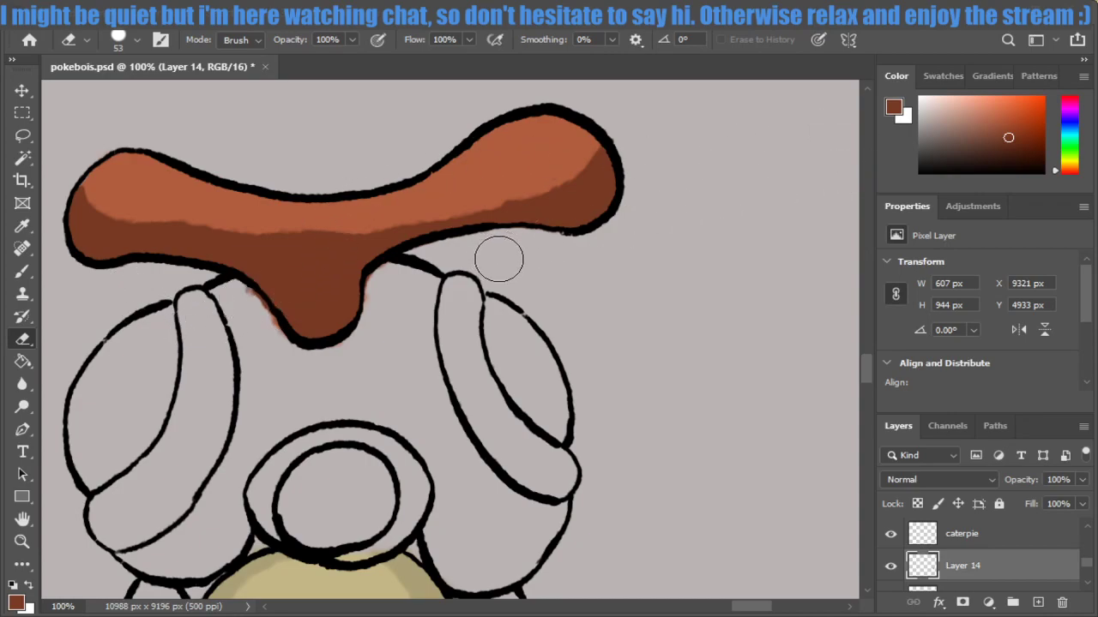
Blend the crest's shading edge using its sampled mid orange-brown.
{"action": "key", "text": "i"}
{"action": "left_click", "coordinate": [441, 201]}
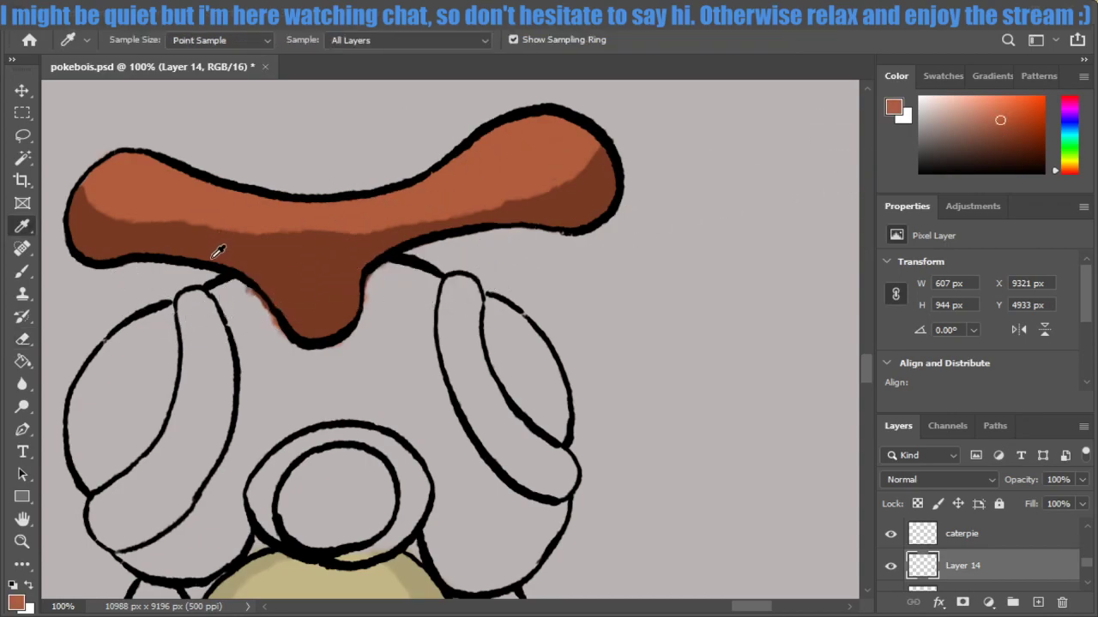
{"action": "key", "text": "b"}
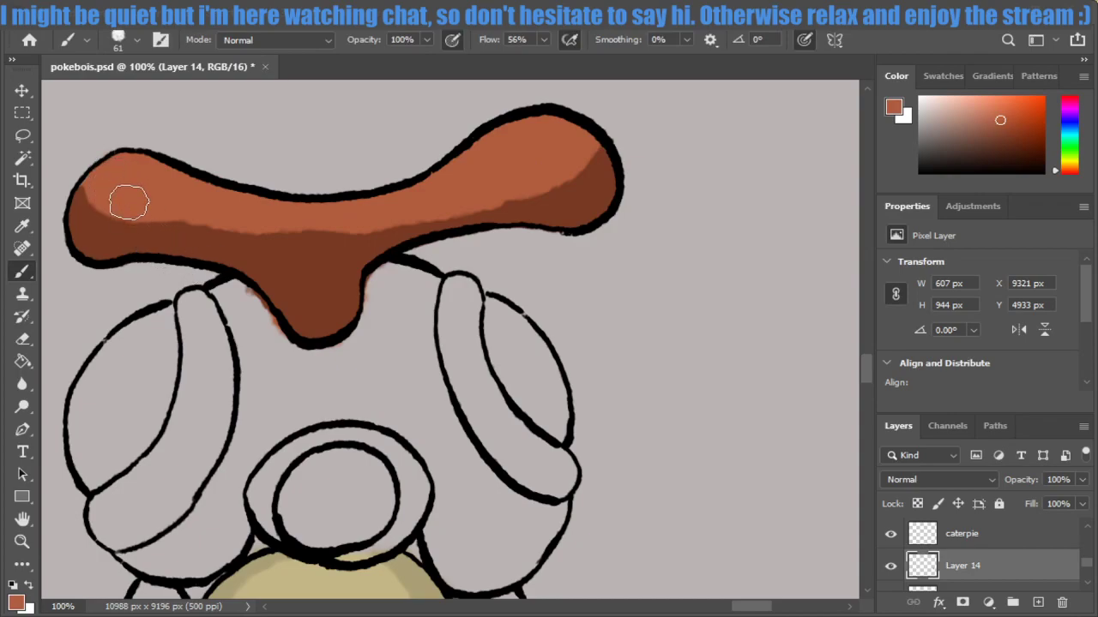
{"action": "left_click_drag", "start_coordinate": [98, 179], "coordinate": [265, 228]}
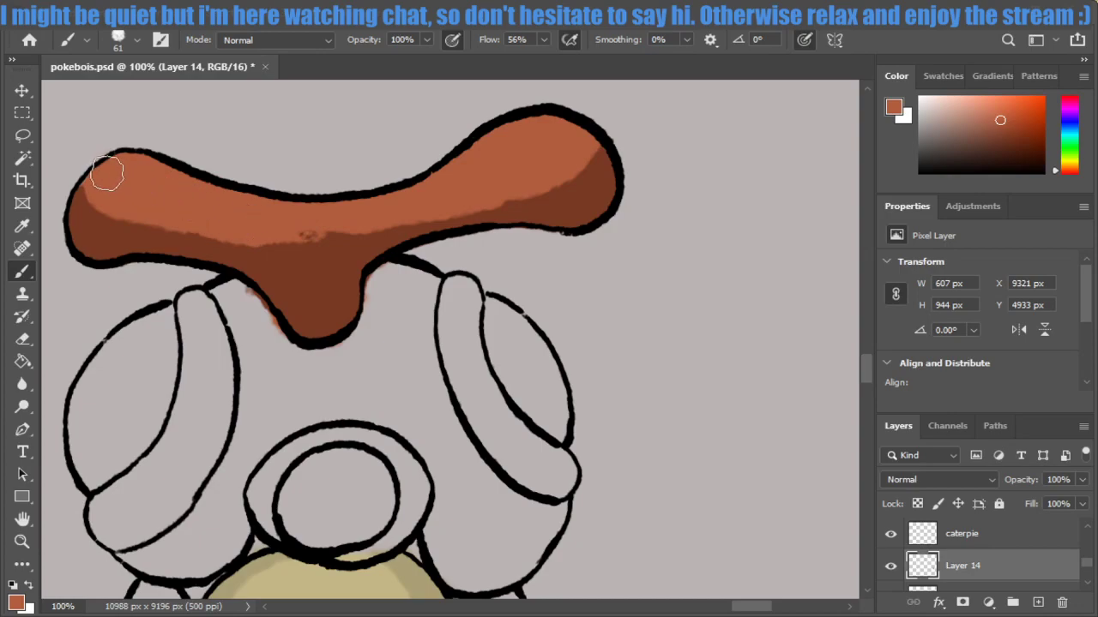
{"action": "mouse_move", "coordinate": [127, 204]}
{"action": "left_mouse_down"}
{"action": "mouse_move", "coordinate": [317, 233]}
{"action": "mouse_move", "coordinate": [441, 205]}
{"action": "left_mouse_up"}
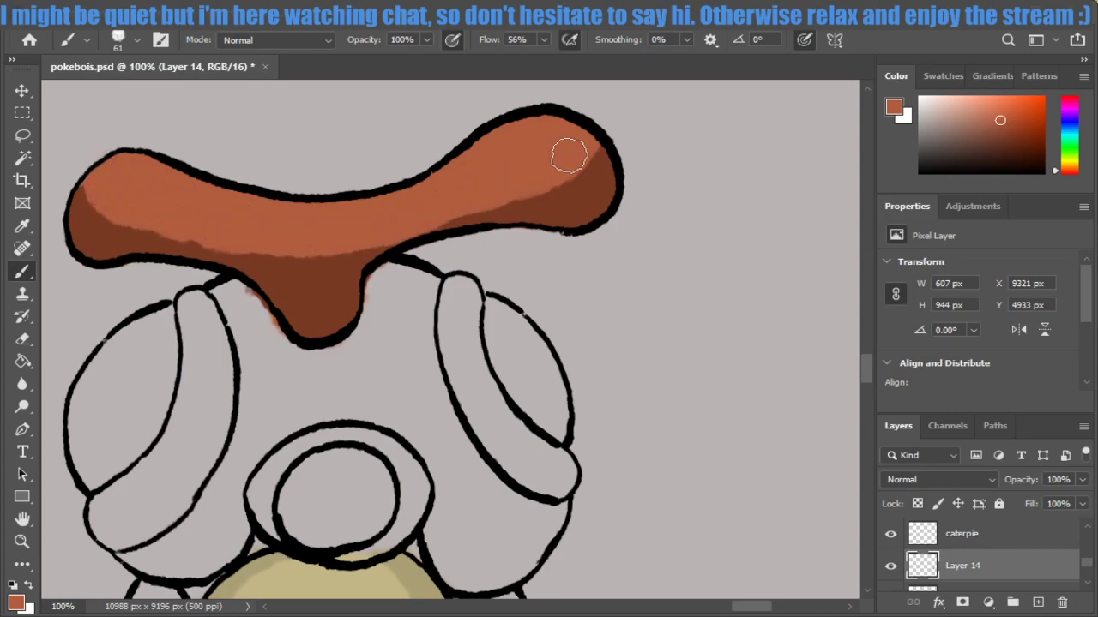
{"action": "left_click_drag", "start_coordinate": [550, 172], "coordinate": [451, 210]}
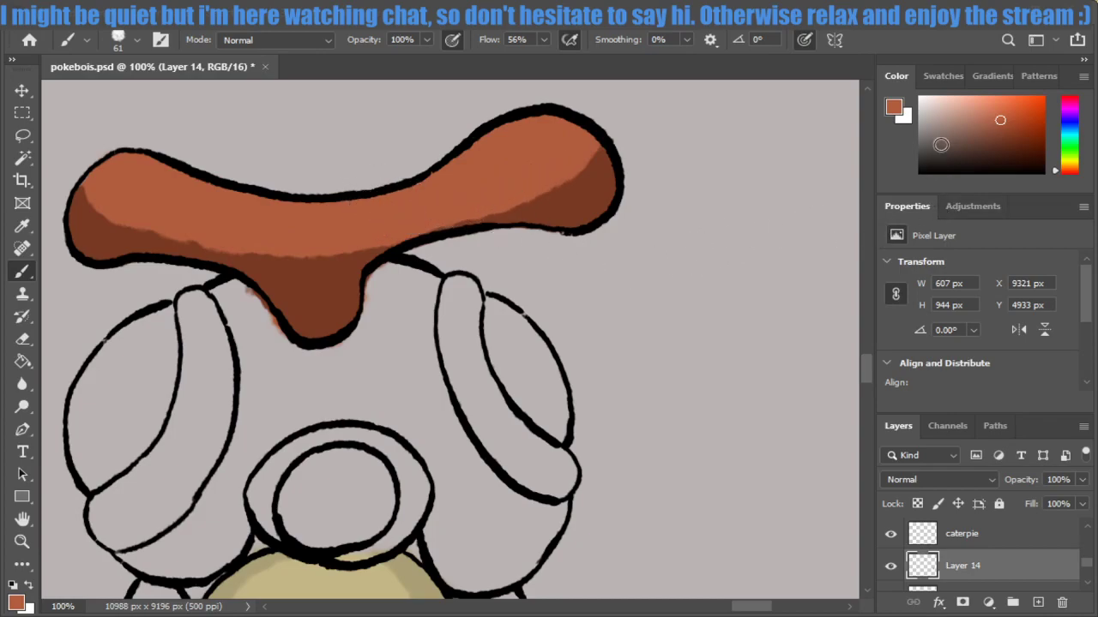
Add pale salmon highlights: a dot at the crest's left end and a thin streak on the right.
{"action": "left_click", "coordinate": [975, 107]}
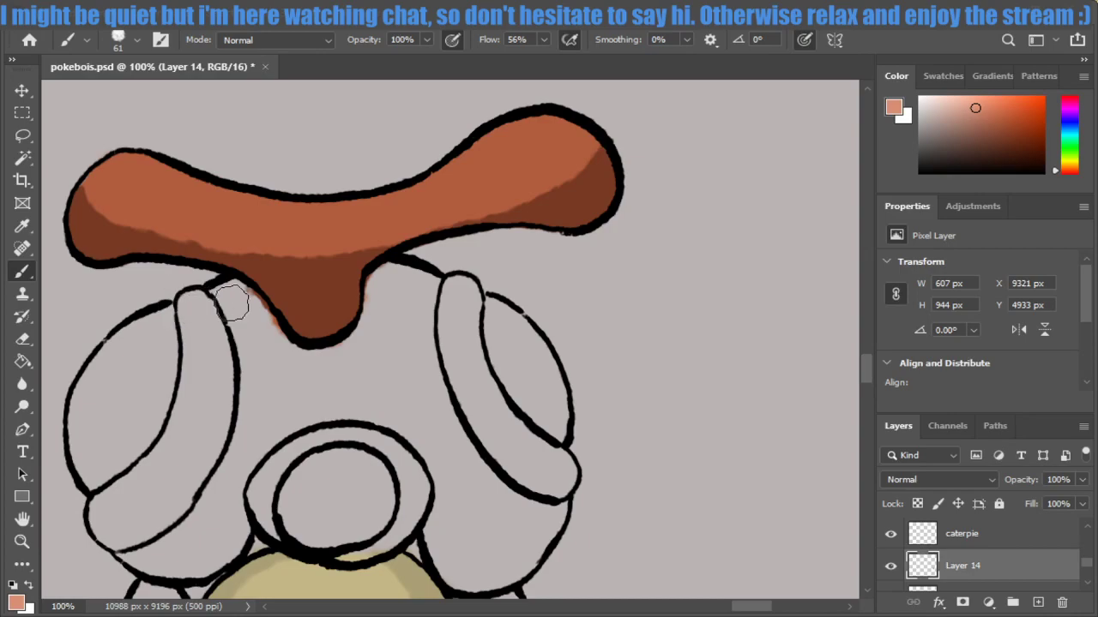
{"action": "key", "text": "bracketleft"}
{"action": "key", "text": "bracketleft"}
{"action": "key", "text": "bracketleft"}
{"action": "left_click_drag", "start_coordinate": [114, 174], "coordinate": [127, 189]}
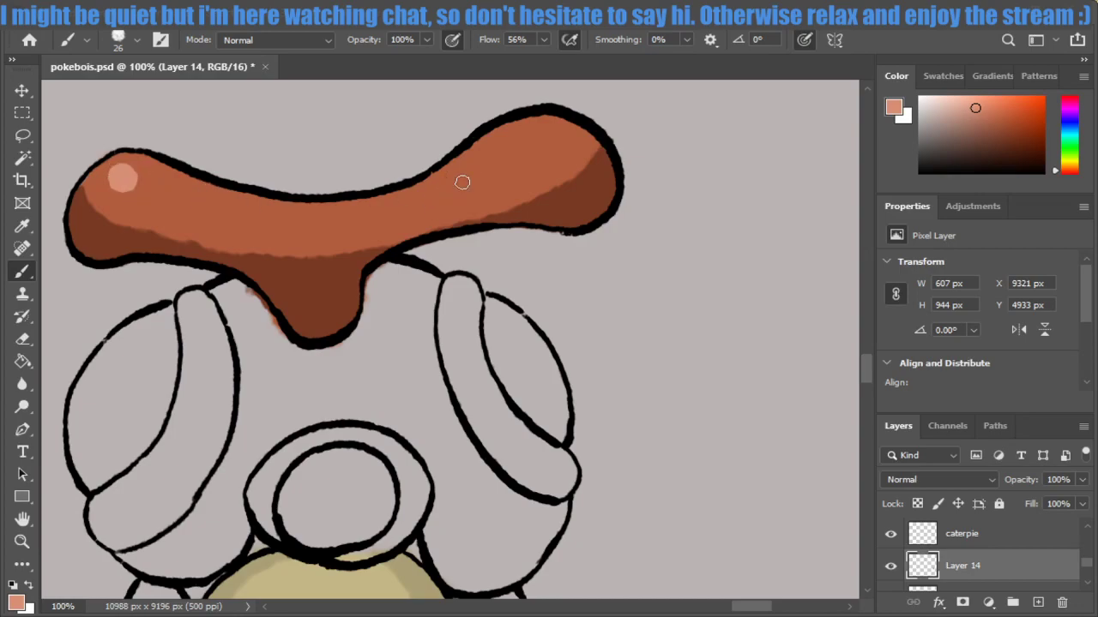
{"action": "mouse_move", "coordinate": [543, 134]}
{"action": "left_mouse_down"}
{"action": "mouse_move", "coordinate": [419, 202]}
{"action": "mouse_move", "coordinate": [453, 184]}
{"action": "left_mouse_up"}
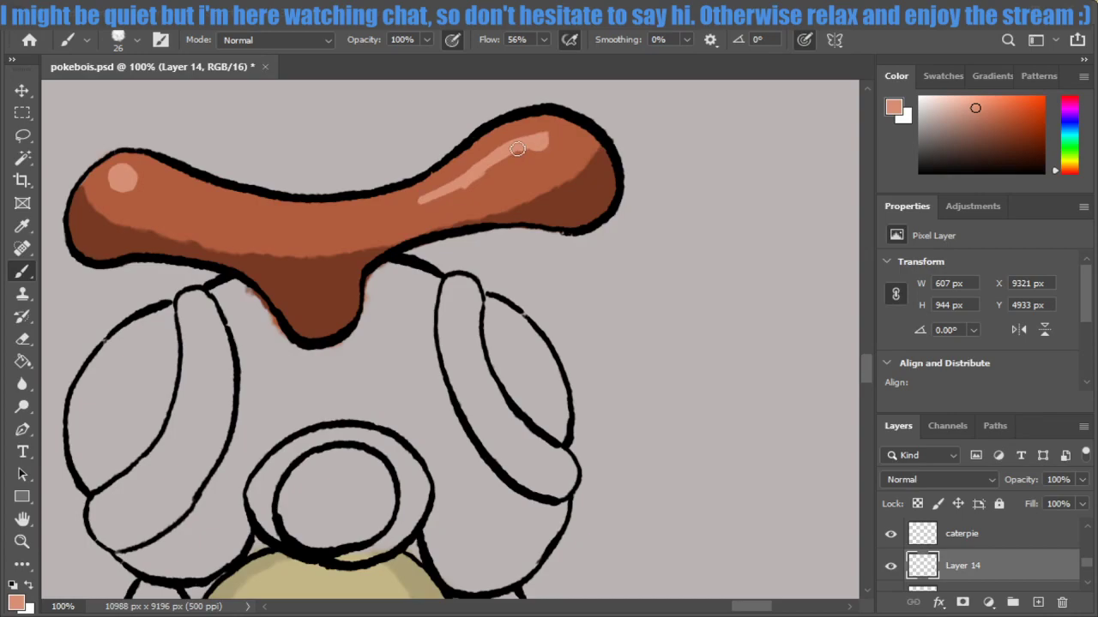
{"action": "mouse_move", "coordinate": [517, 149]}
{"action": "left_mouse_down"}
{"action": "mouse_move", "coordinate": [536, 137]}
{"action": "mouse_move", "coordinate": [441, 186]}
{"action": "left_mouse_up"}
{"action": "key", "text": "ctrl+z"}
{"action": "mouse_move", "coordinate": [415, 203]}
{"action": "left_mouse_down"}
{"action": "mouse_move", "coordinate": [513, 143]}
{"action": "mouse_move", "coordinate": [534, 148]}
{"action": "mouse_move", "coordinate": [482, 179]}
{"action": "mouse_move", "coordinate": [393, 203]}
{"action": "left_mouse_up"}
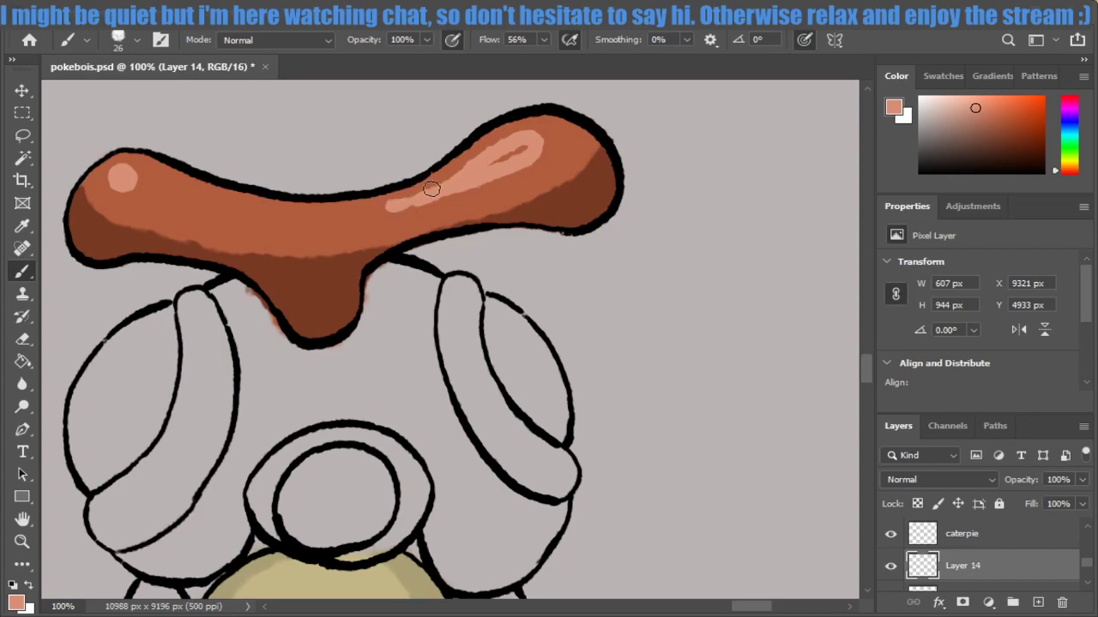
{"action": "key", "text": "ctrl+z"}
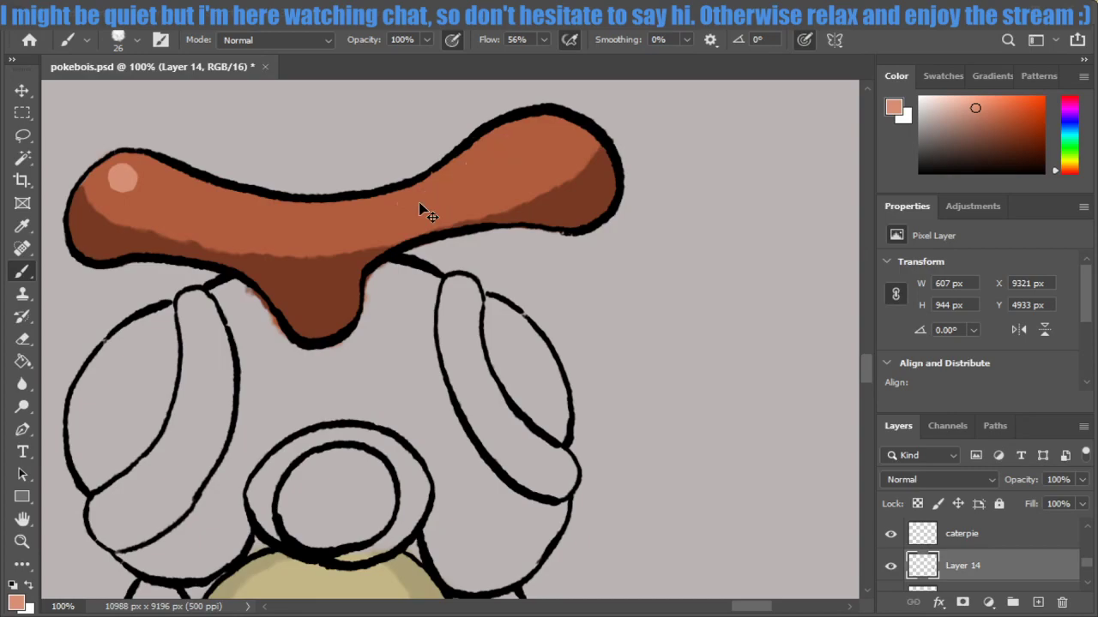
{"action": "mouse_move", "coordinate": [400, 206]}
{"action": "left_mouse_down"}
{"action": "mouse_move", "coordinate": [540, 143]}
{"action": "mouse_move", "coordinate": [410, 203]}
{"action": "mouse_move", "coordinate": [530, 142]}
{"action": "mouse_move", "coordinate": [468, 182]}
{"action": "left_mouse_up"}
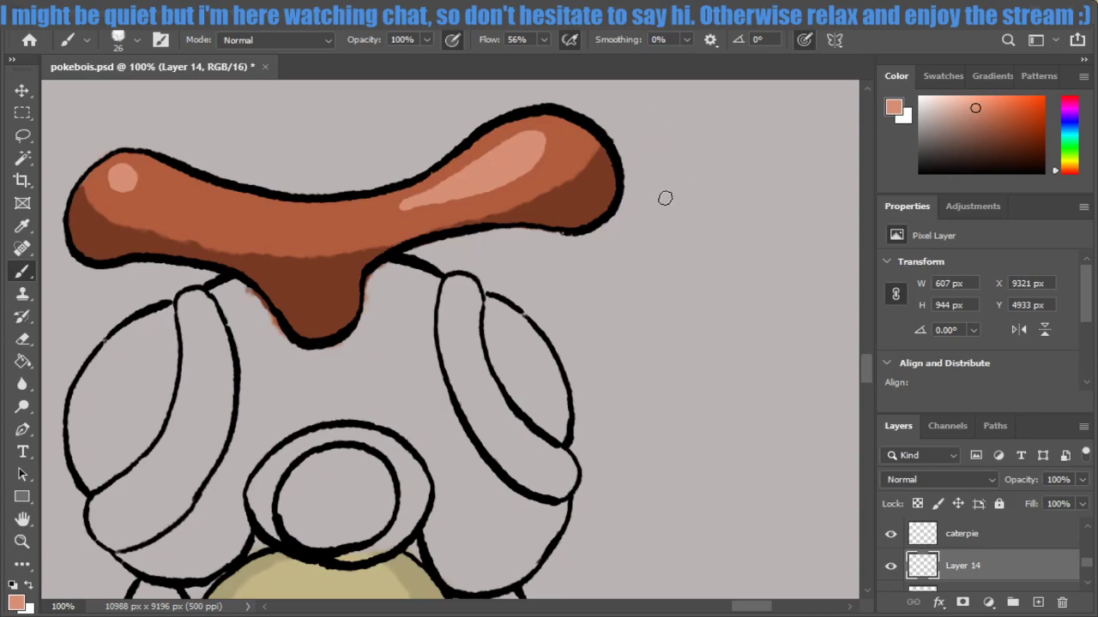
{"action": "left_click_drag", "start_coordinate": [864, 360], "coordinate": [867, 370]}
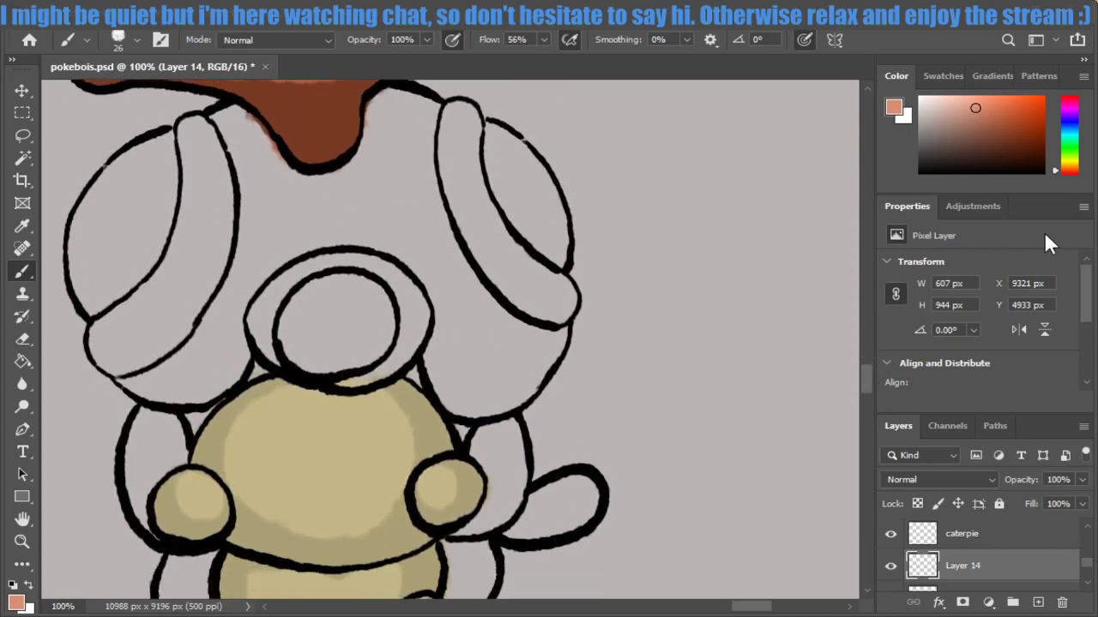
Paint both eye rims in the body's sampled tan, then start filling the left eye black.
{"action": "left_click", "coordinate": [314, 421], "text": "alt"}
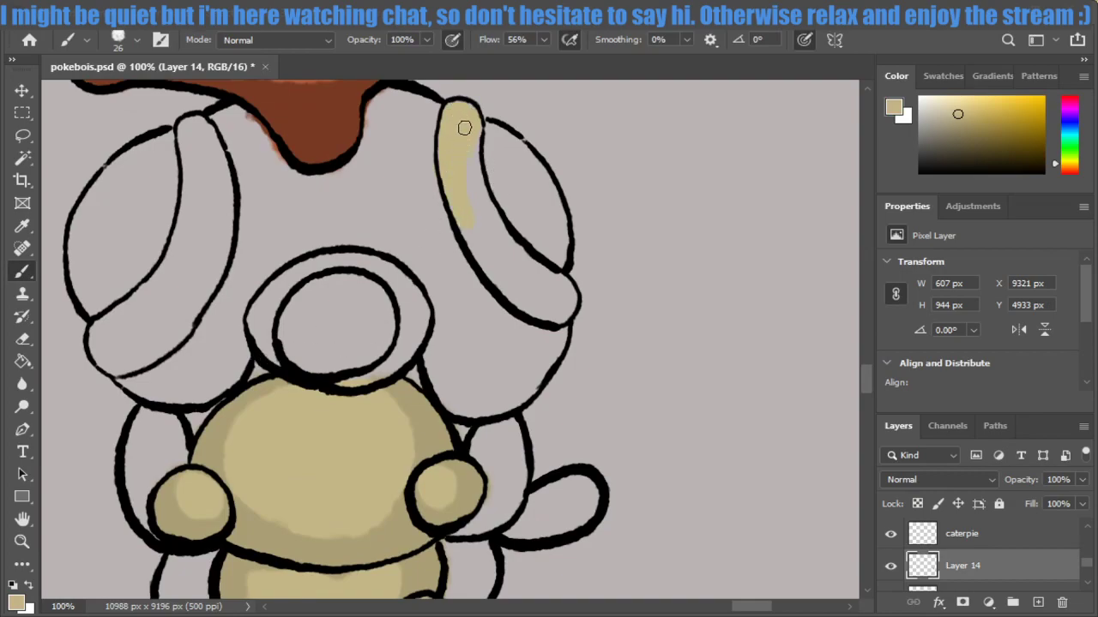
{"action": "left_click_drag", "start_coordinate": [469, 132], "coordinate": [506, 285]}
{"action": "left_click_drag", "start_coordinate": [520, 291], "coordinate": [534, 308]}
{"action": "mouse_move", "coordinate": [140, 326]}
{"action": "left_mouse_down"}
{"action": "mouse_move", "coordinate": [125, 357]}
{"action": "mouse_move", "coordinate": [110, 353]}
{"action": "mouse_move", "coordinate": [115, 362]}
{"action": "mouse_move", "coordinate": [103, 331]}
{"action": "mouse_move", "coordinate": [140, 343]}
{"action": "mouse_move", "coordinate": [97, 331]}
{"action": "mouse_move", "coordinate": [146, 348]}
{"action": "mouse_move", "coordinate": [177, 311]}
{"action": "mouse_move", "coordinate": [129, 360]}
{"action": "mouse_move", "coordinate": [179, 313]}
{"action": "mouse_move", "coordinate": [176, 332]}
{"action": "mouse_move", "coordinate": [149, 304]}
{"action": "mouse_move", "coordinate": [123, 319]}
{"action": "mouse_move", "coordinate": [181, 238]}
{"action": "mouse_move", "coordinate": [150, 316]}
{"action": "mouse_move", "coordinate": [198, 282]}
{"action": "mouse_move", "coordinate": [181, 323]}
{"action": "mouse_move", "coordinate": [201, 255]}
{"action": "mouse_move", "coordinate": [190, 163]}
{"action": "mouse_move", "coordinate": [206, 154]}
{"action": "mouse_move", "coordinate": [211, 279]}
{"action": "left_mouse_up"}
{"action": "left_click", "coordinate": [1039, 169]}
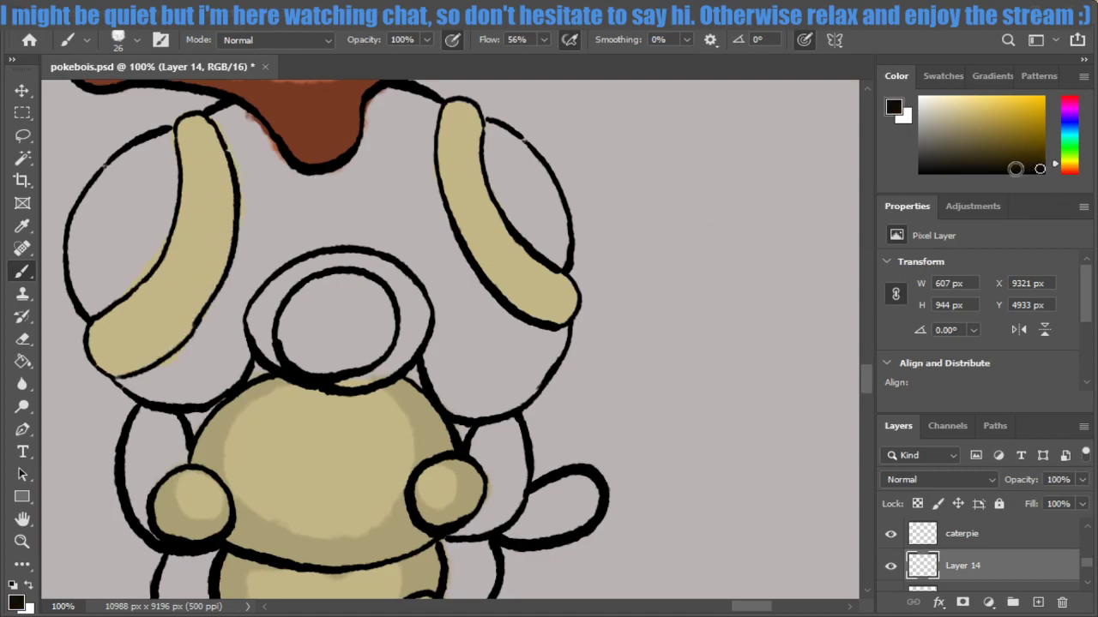
{"action": "mouse_move", "coordinate": [103, 265]}
{"action": "left_mouse_down"}
{"action": "mouse_move", "coordinate": [92, 305]}
{"action": "mouse_move", "coordinate": [146, 266]}
{"action": "mouse_move", "coordinate": [167, 204]}
{"action": "mouse_move", "coordinate": [168, 140]}
{"action": "mouse_move", "coordinate": [134, 149]}
{"action": "mouse_move", "coordinate": [83, 212]}
{"action": "mouse_move", "coordinate": [83, 291]}
{"action": "mouse_move", "coordinate": [100, 286]}
{"action": "mouse_move", "coordinate": [104, 250]}
{"action": "mouse_move", "coordinate": [128, 255]}
{"action": "mouse_move", "coordinate": [94, 246]}
{"action": "mouse_move", "coordinate": [107, 219]}
{"action": "mouse_move", "coordinate": [137, 237]}
{"action": "mouse_move", "coordinate": [137, 207]}
{"action": "mouse_move", "coordinate": [113, 214]}
{"action": "mouse_move", "coordinate": [138, 176]}
{"action": "mouse_move", "coordinate": [153, 205]}
{"action": "left_mouse_up"}
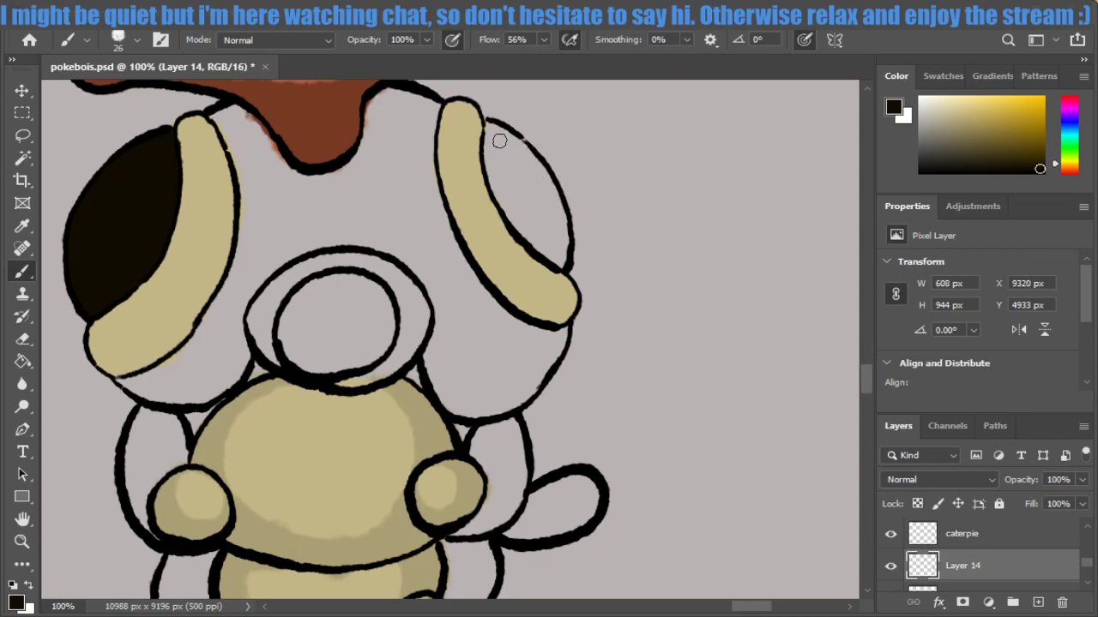
Fill the right eye black, dab dark olive glints in both eyes, and darken the outline gap.
{"action": "left_click_drag", "start_coordinate": [494, 130], "coordinate": [497, 137]}
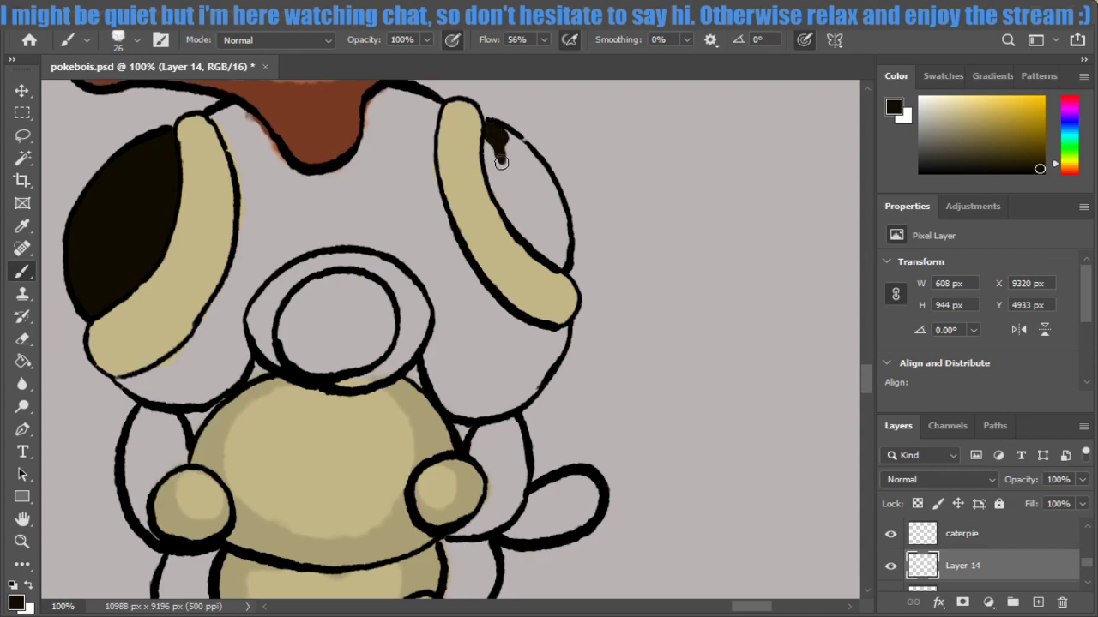
{"action": "mouse_move", "coordinate": [490, 127]}
{"action": "left_mouse_down"}
{"action": "mouse_move", "coordinate": [510, 210]}
{"action": "mouse_move", "coordinate": [555, 257]}
{"action": "mouse_move", "coordinate": [500, 140]}
{"action": "mouse_move", "coordinate": [551, 191]}
{"action": "mouse_move", "coordinate": [566, 243]}
{"action": "mouse_move", "coordinate": [529, 211]}
{"action": "mouse_move", "coordinate": [534, 195]}
{"action": "left_mouse_up"}
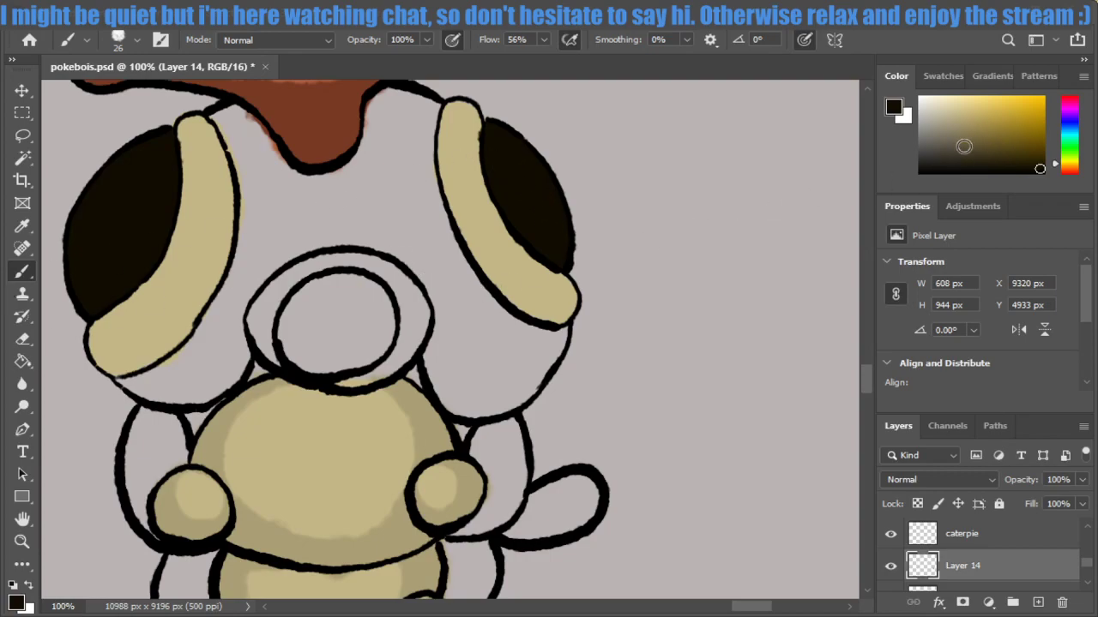
{"action": "left_click", "coordinate": [946, 154]}
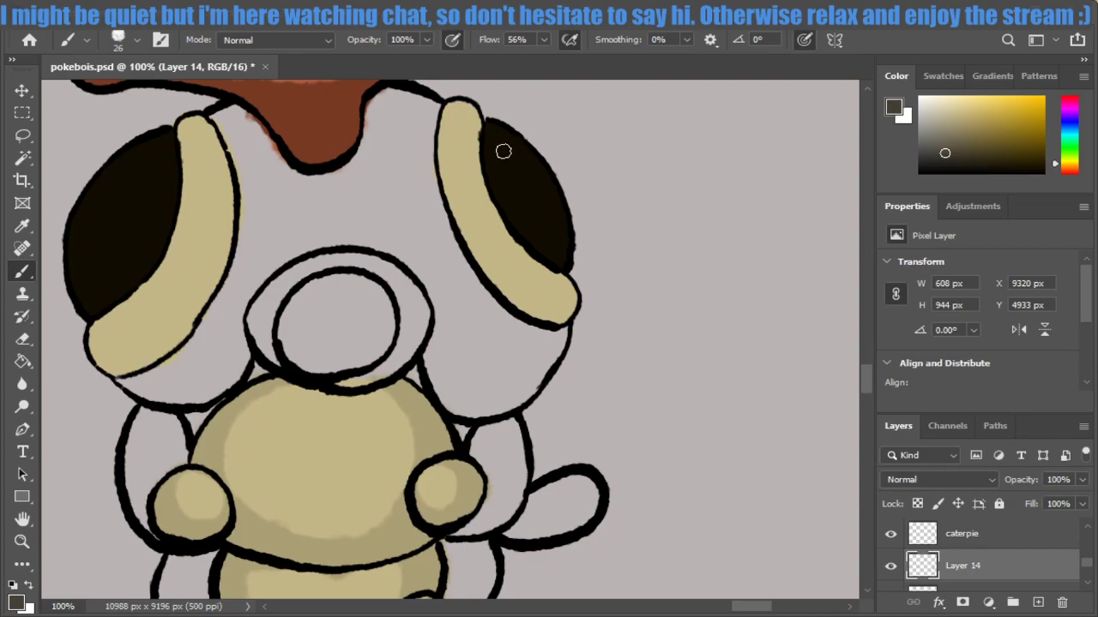
{"action": "mouse_move", "coordinate": [502, 150]}
{"action": "left_mouse_down"}
{"action": "mouse_move", "coordinate": [519, 159]}
{"action": "mouse_move", "coordinate": [497, 151]}
{"action": "left_mouse_up"}
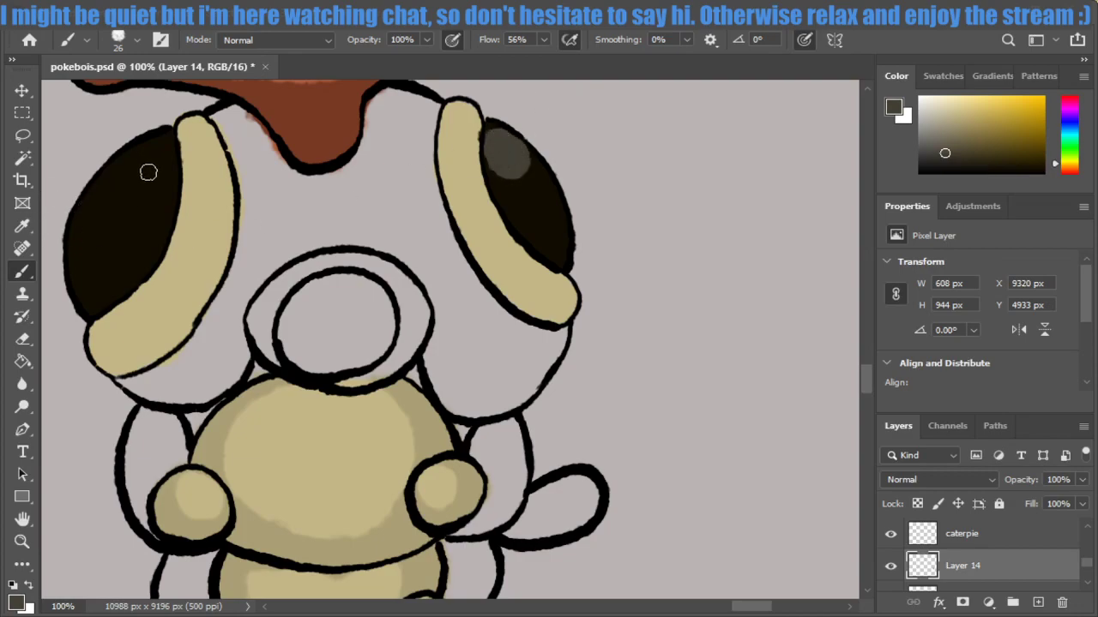
{"action": "mouse_move", "coordinate": [146, 172]}
{"action": "left_mouse_down"}
{"action": "mouse_move", "coordinate": [161, 166]}
{"action": "mouse_move", "coordinate": [137, 166]}
{"action": "mouse_move", "coordinate": [157, 184]}
{"action": "mouse_move", "coordinate": [169, 151]}
{"action": "left_mouse_up"}
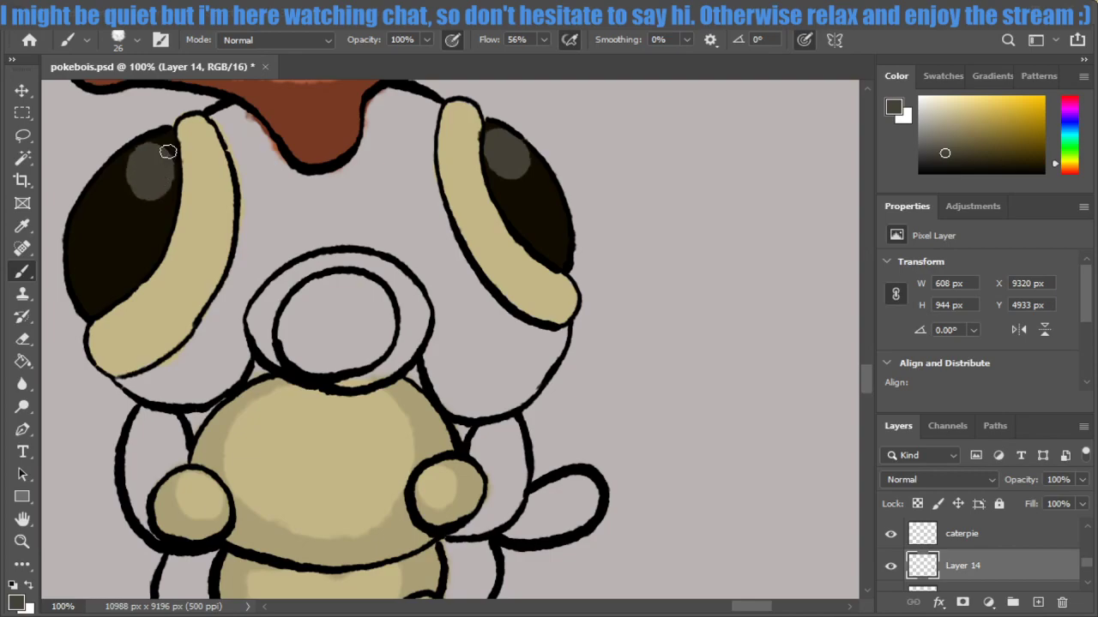
{"action": "left_click_drag", "start_coordinate": [192, 413], "coordinate": [197, 417]}
{"action": "left_click_drag", "start_coordinate": [203, 414], "coordinate": [216, 402]}
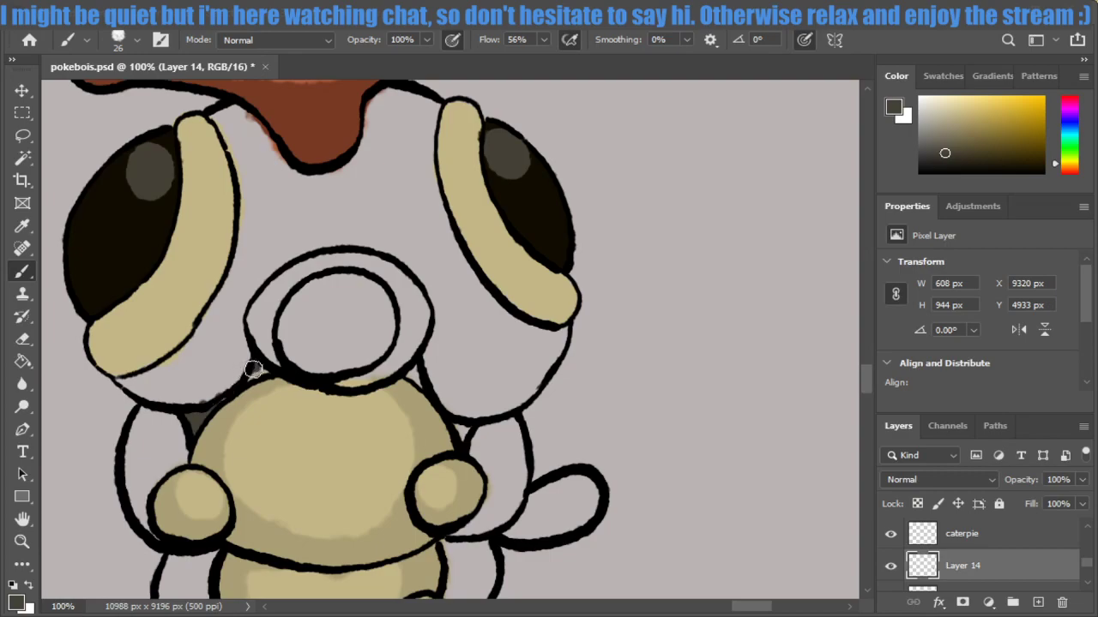
Darken the remaining outline gaps near the neck, ring and arm junction.
{"action": "left_click_drag", "start_coordinate": [253, 369], "coordinate": [263, 369]}
{"action": "left_click", "coordinate": [415, 375]}
{"action": "left_click", "coordinate": [458, 431]}
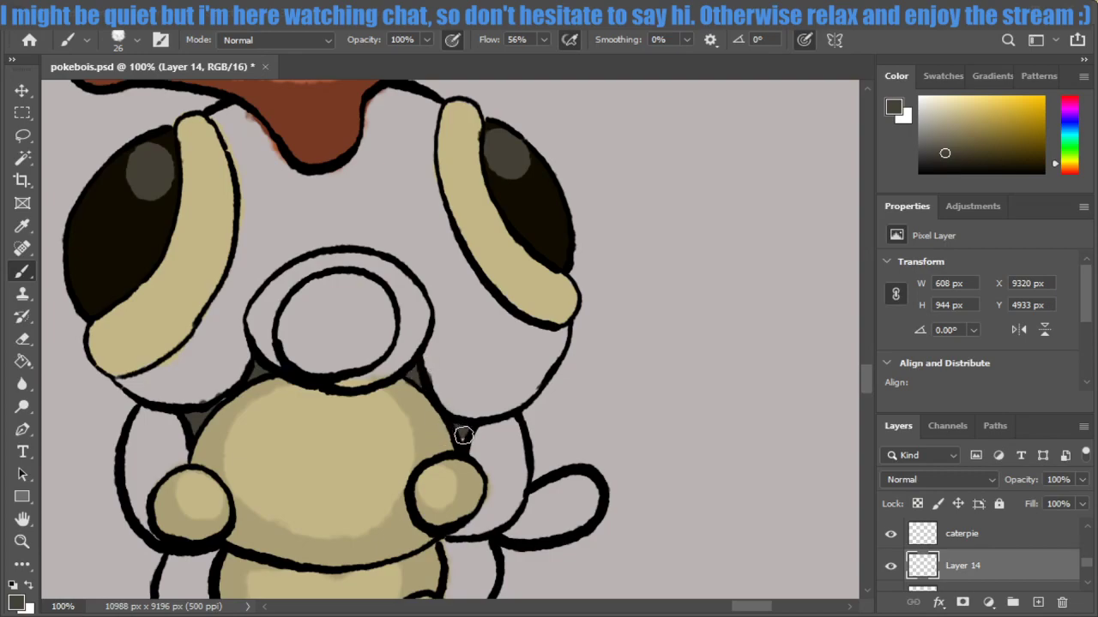
{"action": "left_click", "coordinate": [463, 435]}
Colour the small right foot with sampled tan and add a lighter tan highlight.
{"action": "left_click", "coordinate": [412, 440], "text": "alt"}
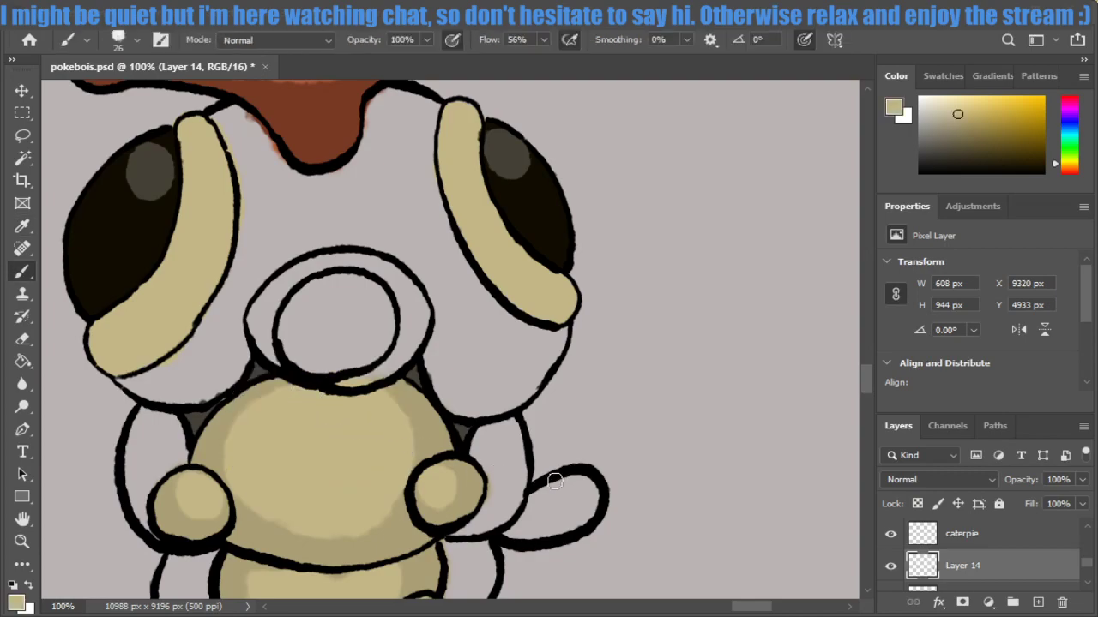
{"action": "left_click", "coordinate": [401, 521], "text": "alt"}
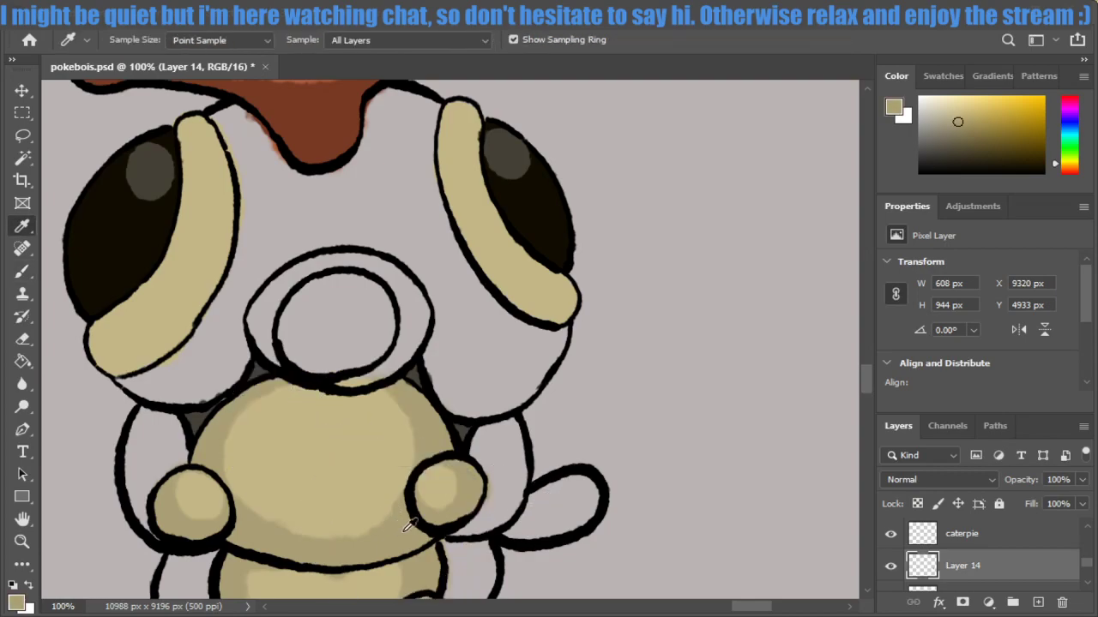
{"action": "mouse_move", "coordinate": [526, 523]}
{"action": "left_mouse_down"}
{"action": "mouse_move", "coordinate": [539, 524]}
{"action": "mouse_move", "coordinate": [523, 510]}
{"action": "mouse_move", "coordinate": [583, 491]}
{"action": "mouse_move", "coordinate": [575, 518]}
{"action": "left_mouse_up"}
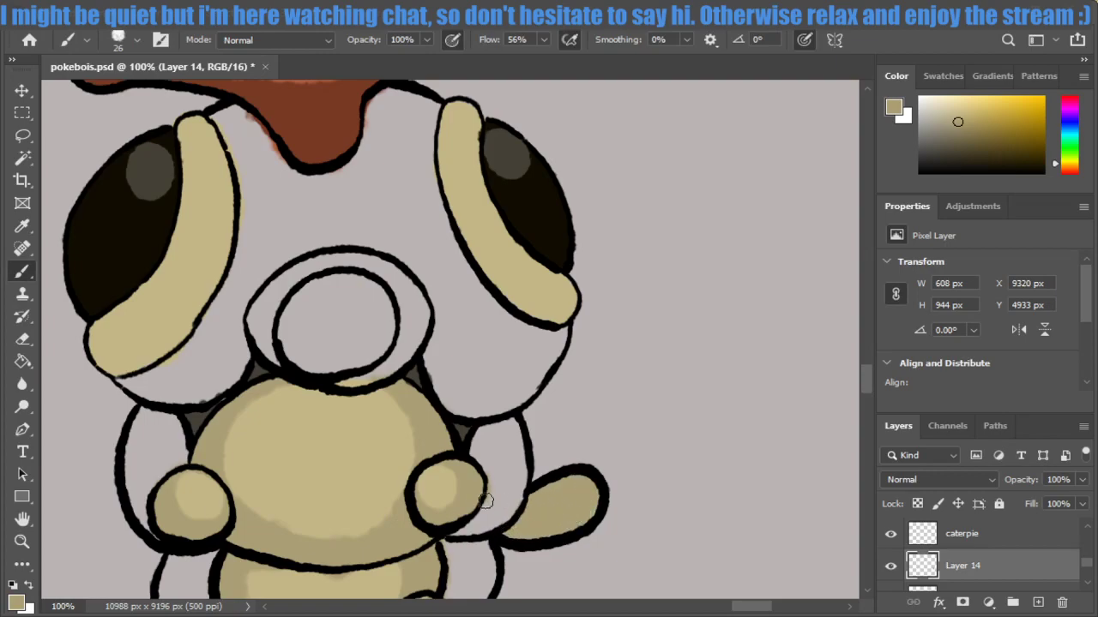
{"action": "left_click", "coordinate": [390, 457], "text": "alt"}
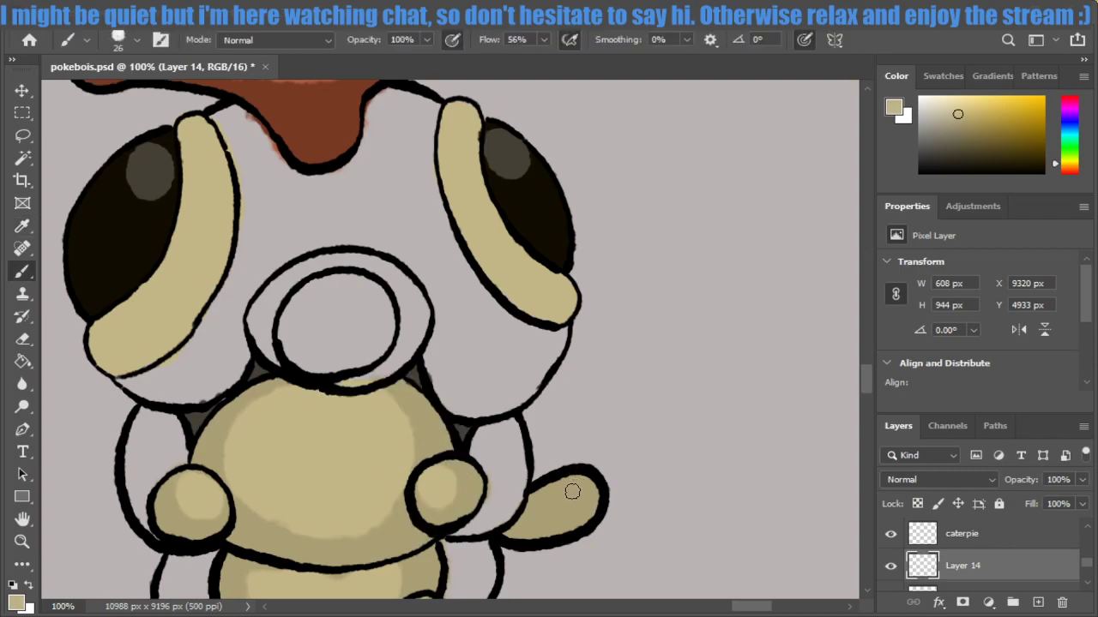
{"action": "mouse_move", "coordinate": [572, 491]}
{"action": "left_mouse_down"}
{"action": "mouse_move", "coordinate": [560, 504]}
{"action": "mouse_move", "coordinate": [567, 488]}
{"action": "mouse_move", "coordinate": [548, 497]}
{"action": "left_mouse_up"}
{"action": "left_click_drag", "start_coordinate": [1072, 164], "coordinate": [1060, 147]}
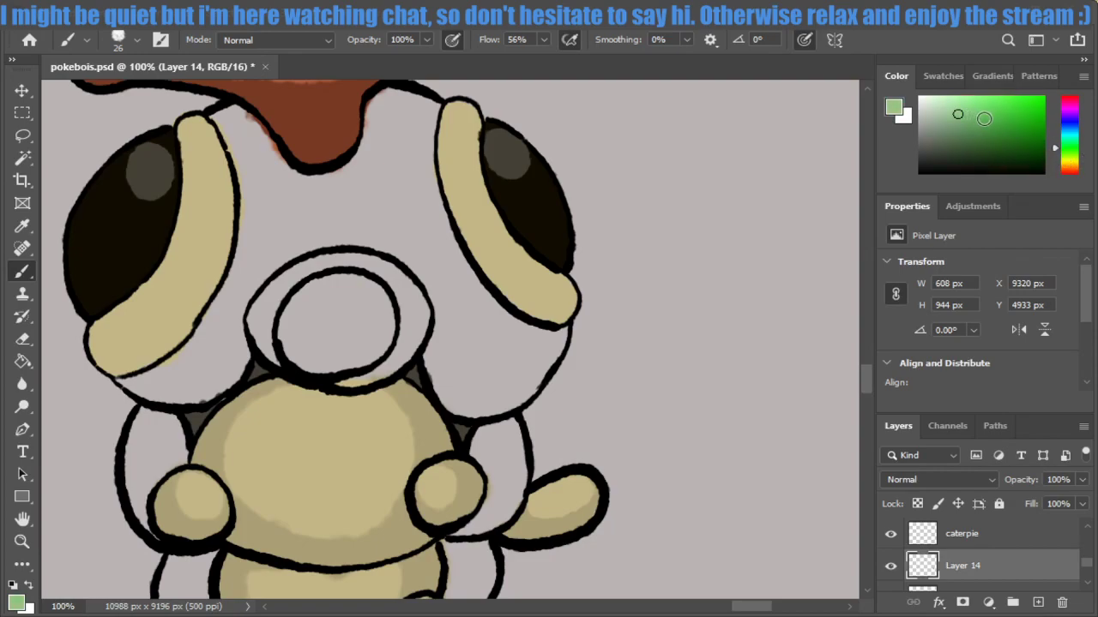
Paint a saturated green band under the left eye, discarding a Paint Bucket fill that flooded everything.
{"action": "left_click", "coordinate": [994, 120]}
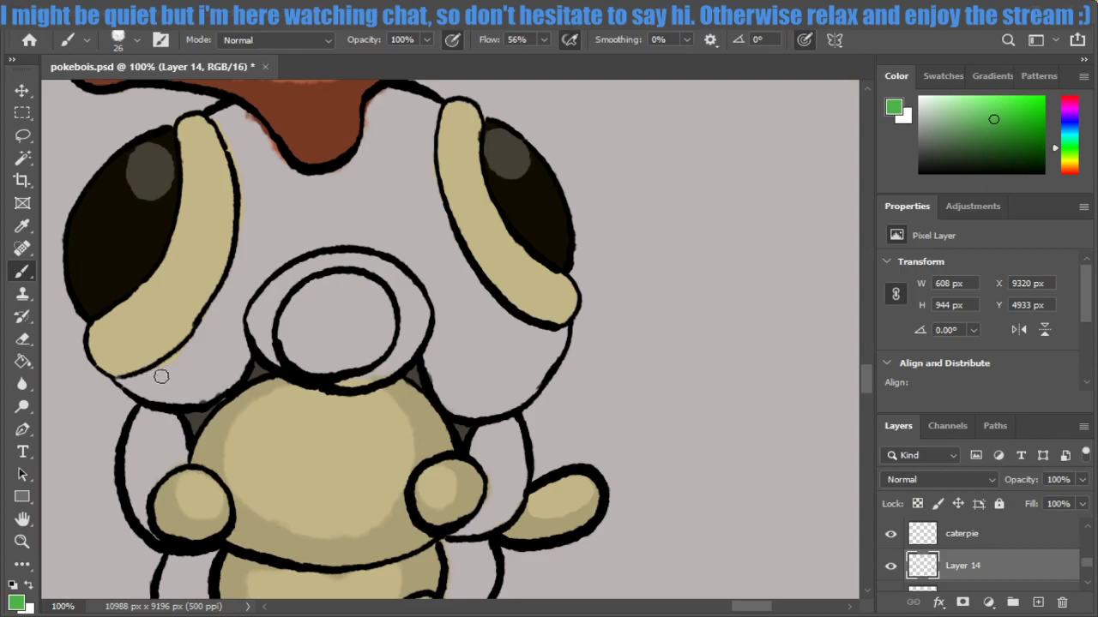
{"action": "left_click_drag", "start_coordinate": [161, 376], "coordinate": [139, 388]}
{"action": "left_click", "coordinate": [23, 362]}
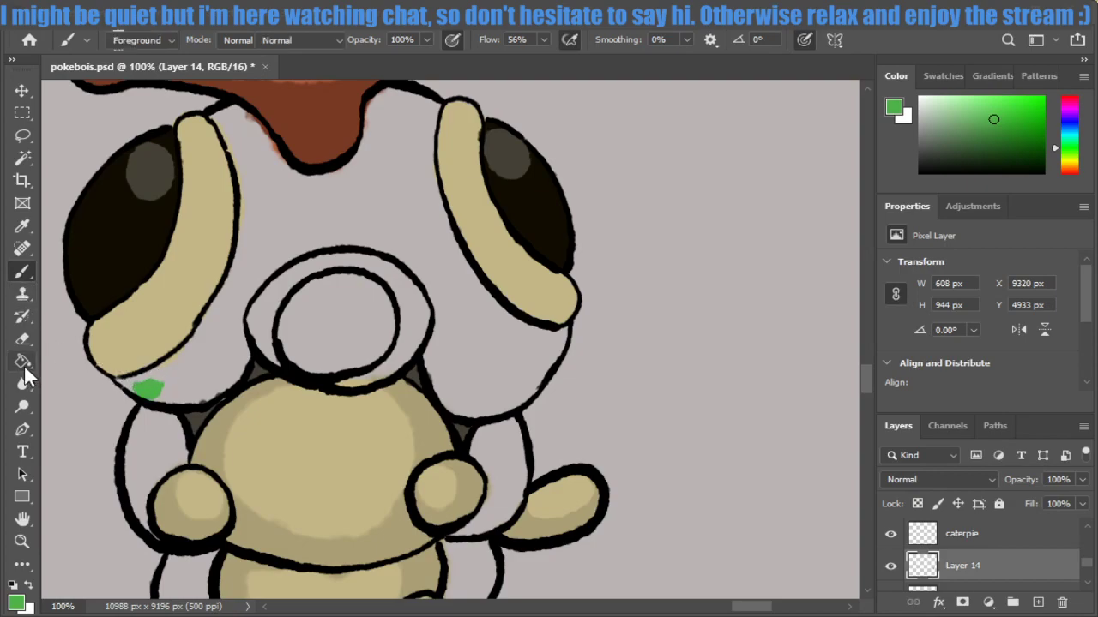
{"action": "left_click", "coordinate": [216, 326]}
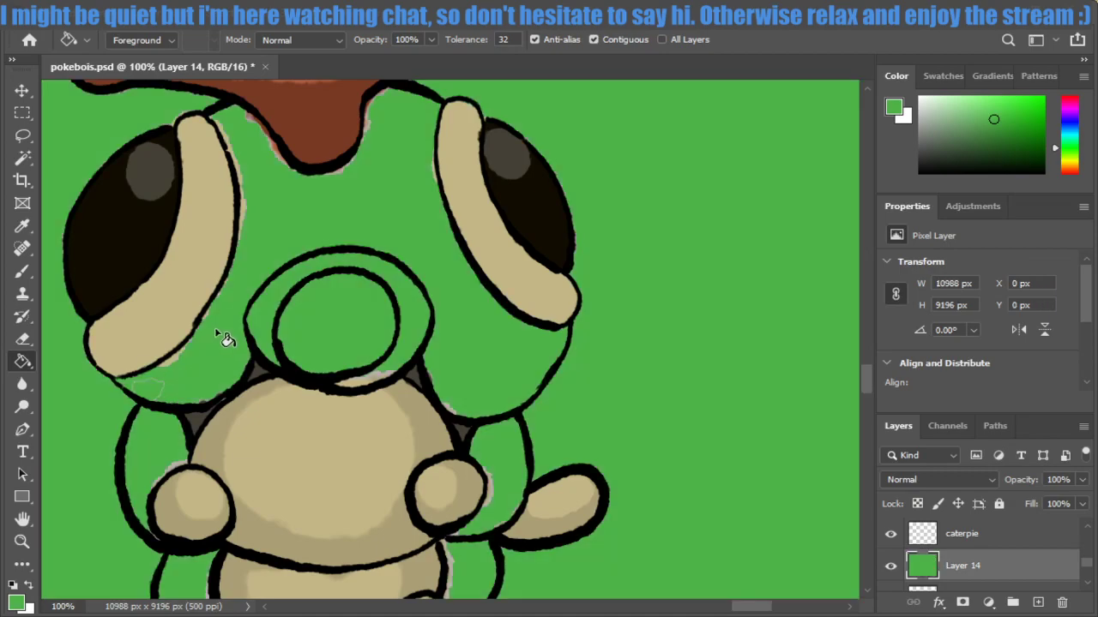
{"action": "key", "text": "ctrl+z"}
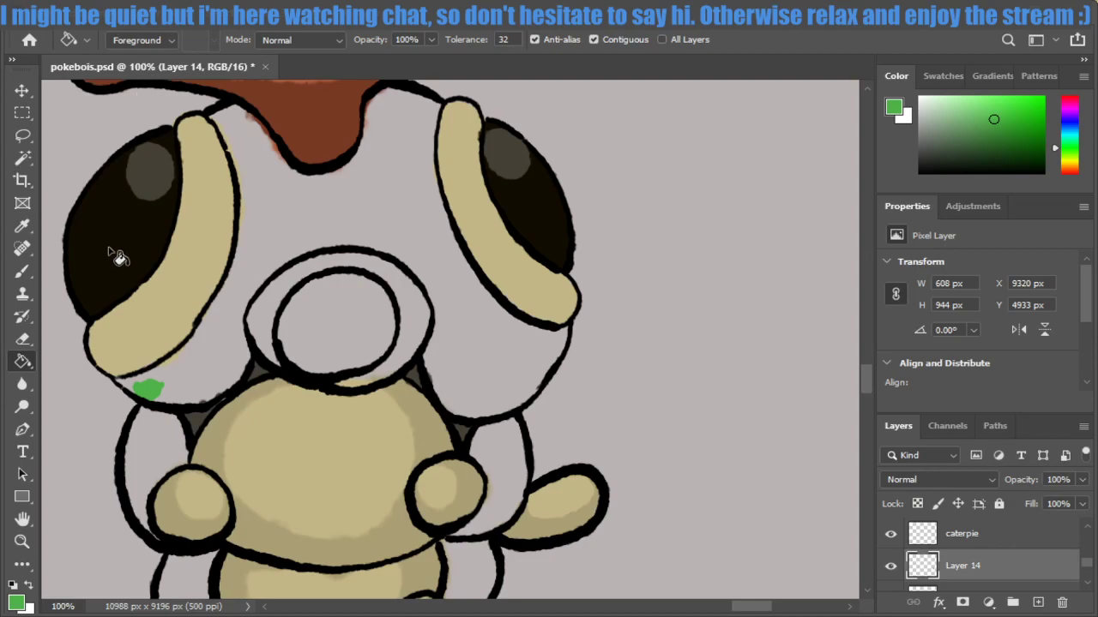
{"action": "key", "text": "b"}
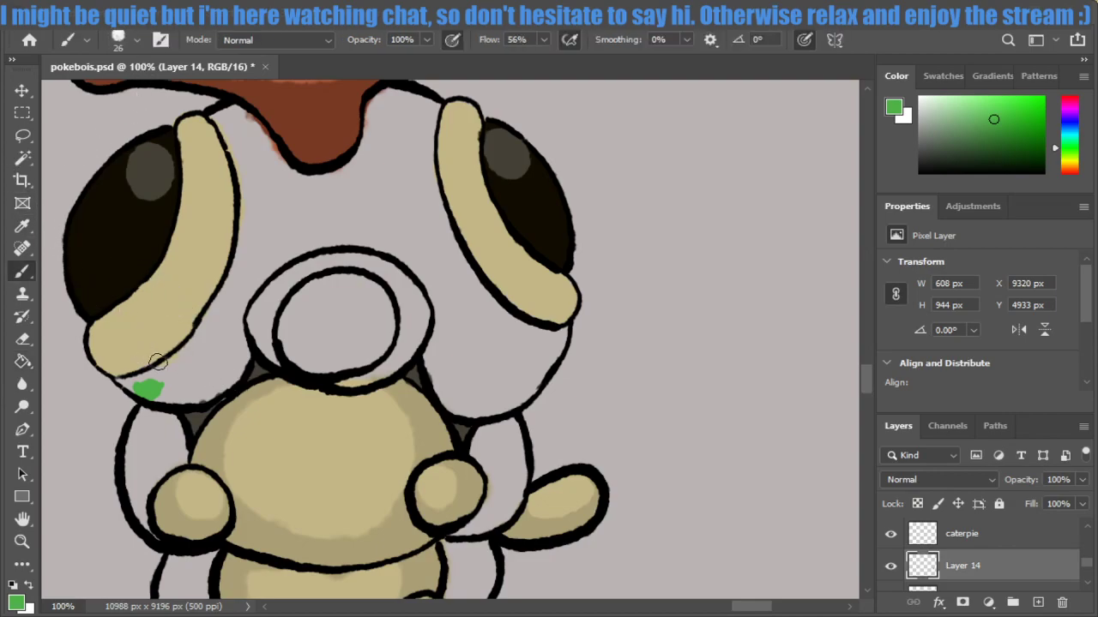
{"action": "left_click_drag", "start_coordinate": [180, 380], "coordinate": [129, 384]}
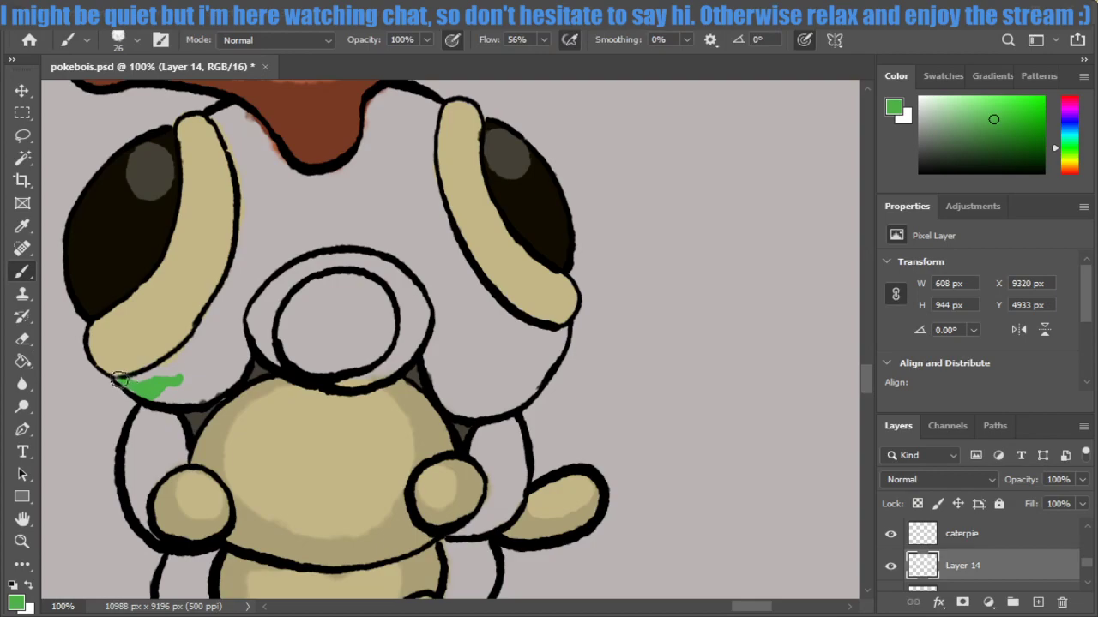
{"action": "mouse_move", "coordinate": [119, 380]}
{"action": "left_mouse_down"}
{"action": "mouse_move", "coordinate": [199, 390]}
{"action": "mouse_move", "coordinate": [174, 397]}
{"action": "mouse_move", "coordinate": [210, 393]}
{"action": "mouse_move", "coordinate": [243, 351]}
{"action": "mouse_move", "coordinate": [227, 379]}
{"action": "left_mouse_up"}
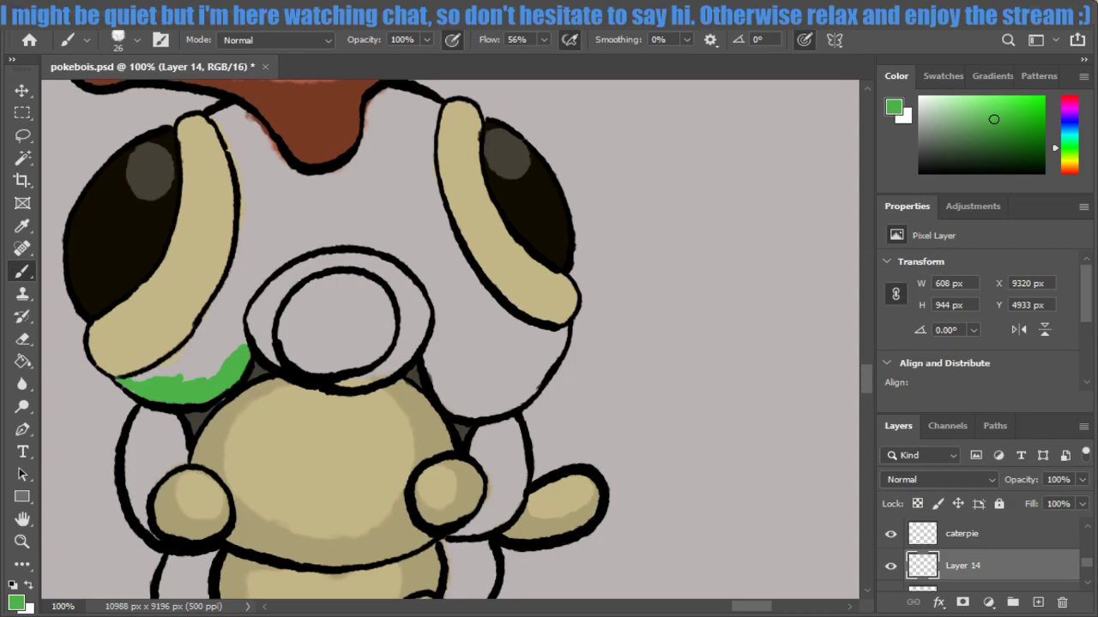
Paint green bands along the lower-left head, beside both eyes and the lower ring.
{"action": "mouse_move", "coordinate": [138, 387]}
{"action": "left_mouse_down"}
{"action": "mouse_move", "coordinate": [221, 305]}
{"action": "mouse_move", "coordinate": [204, 343]}
{"action": "mouse_move", "coordinate": [205, 360]}
{"action": "mouse_move", "coordinate": [219, 356]}
{"action": "left_mouse_up"}
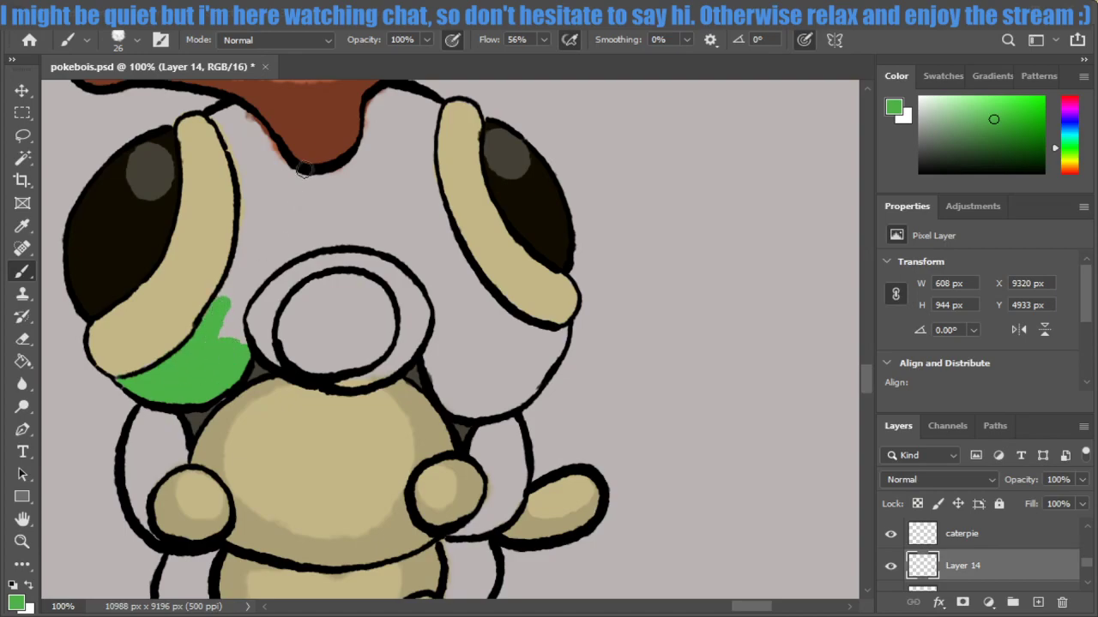
{"action": "mouse_move", "coordinate": [228, 119]}
{"action": "left_mouse_down"}
{"action": "mouse_move", "coordinate": [244, 232]}
{"action": "mouse_move", "coordinate": [220, 315]}
{"action": "mouse_move", "coordinate": [248, 229]}
{"action": "mouse_move", "coordinate": [230, 114]}
{"action": "mouse_move", "coordinate": [293, 176]}
{"action": "mouse_move", "coordinate": [326, 180]}
{"action": "mouse_move", "coordinate": [361, 157]}
{"action": "mouse_move", "coordinate": [374, 110]}
{"action": "mouse_move", "coordinate": [393, 94]}
{"action": "mouse_move", "coordinate": [429, 102]}
{"action": "mouse_move", "coordinate": [434, 118]}
{"action": "mouse_move", "coordinate": [416, 142]}
{"action": "left_mouse_up"}
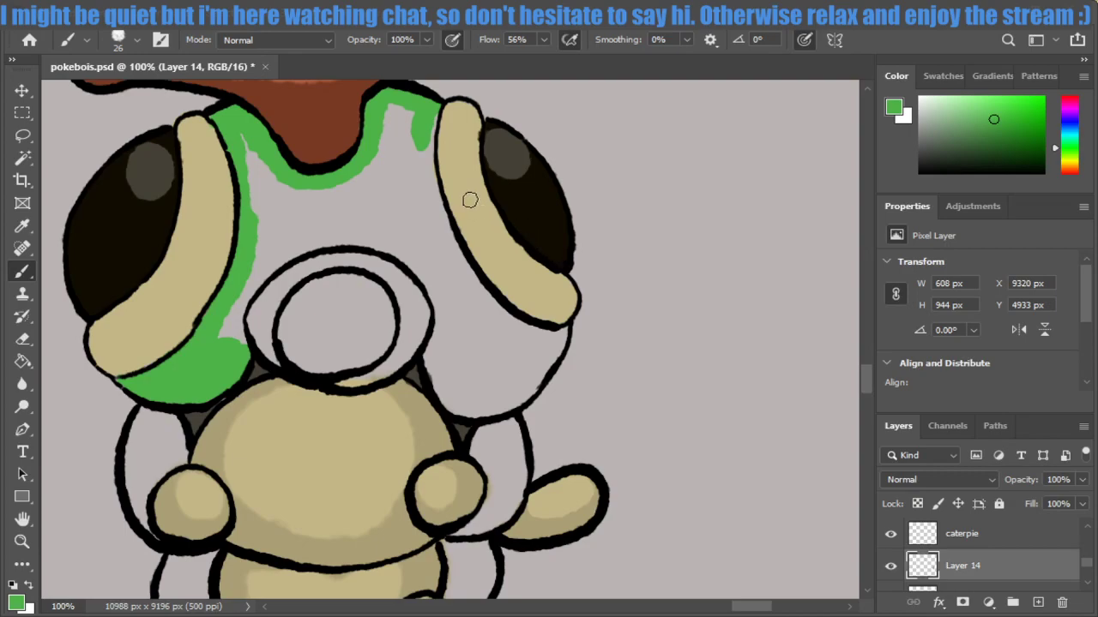
{"action": "mouse_move", "coordinate": [430, 133]}
{"action": "left_mouse_down"}
{"action": "mouse_move", "coordinate": [431, 103]}
{"action": "mouse_move", "coordinate": [441, 226]}
{"action": "left_mouse_up"}
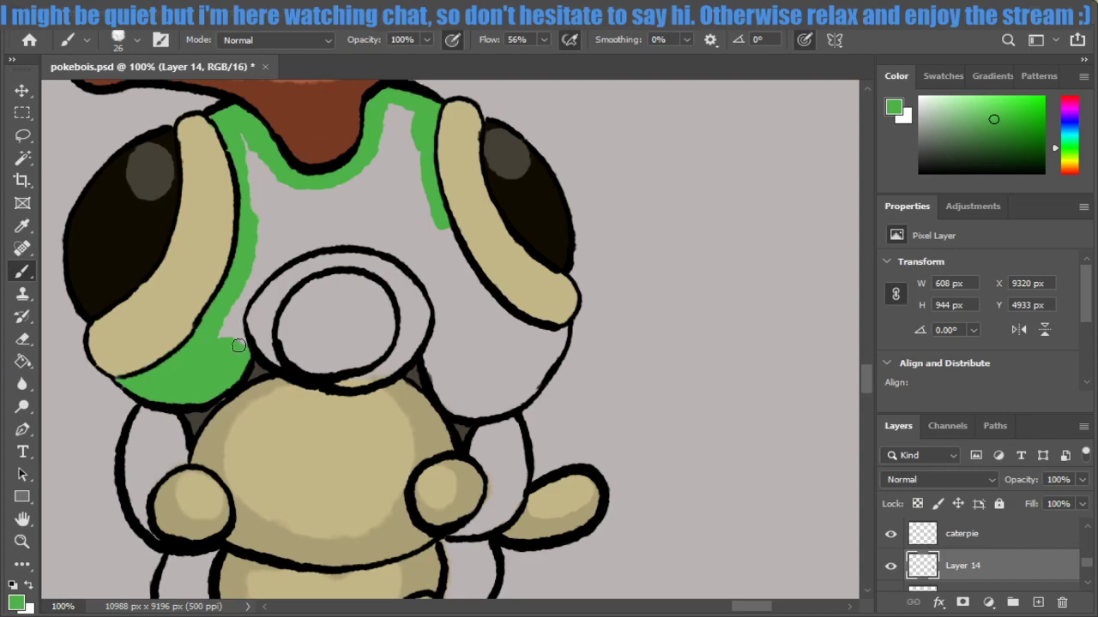
{"action": "mouse_move", "coordinate": [239, 345]}
{"action": "left_mouse_down"}
{"action": "mouse_move", "coordinate": [345, 370]}
{"action": "mouse_move", "coordinate": [419, 334]}
{"action": "left_mouse_up"}
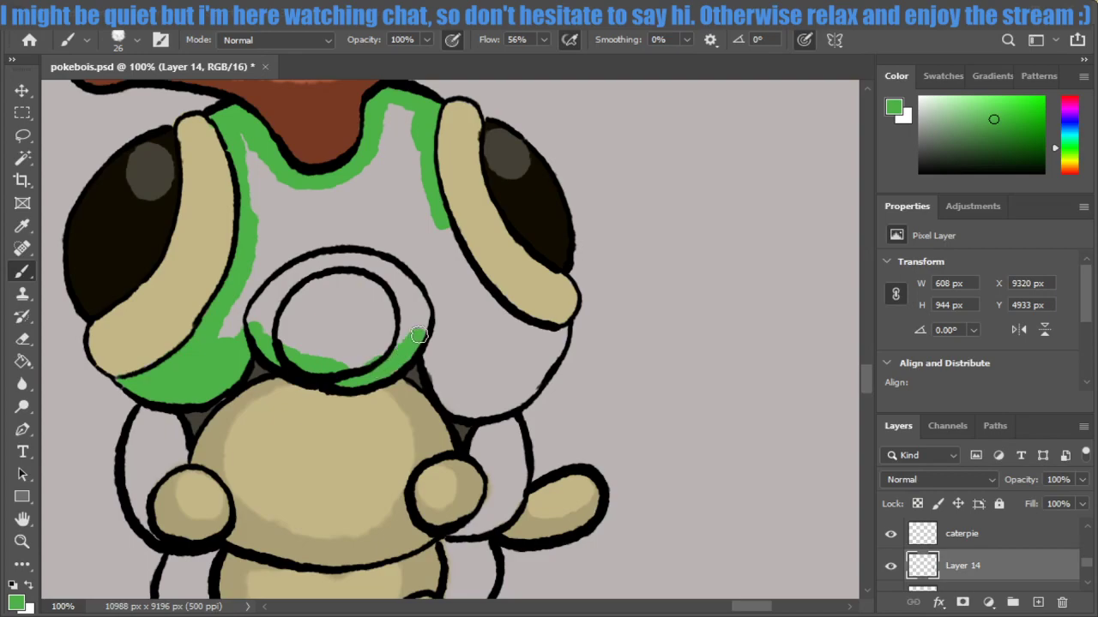
{"action": "mouse_move", "coordinate": [415, 350]}
{"action": "left_mouse_down"}
{"action": "mouse_move", "coordinate": [456, 404]}
{"action": "mouse_move", "coordinate": [492, 402]}
{"action": "left_mouse_up"}
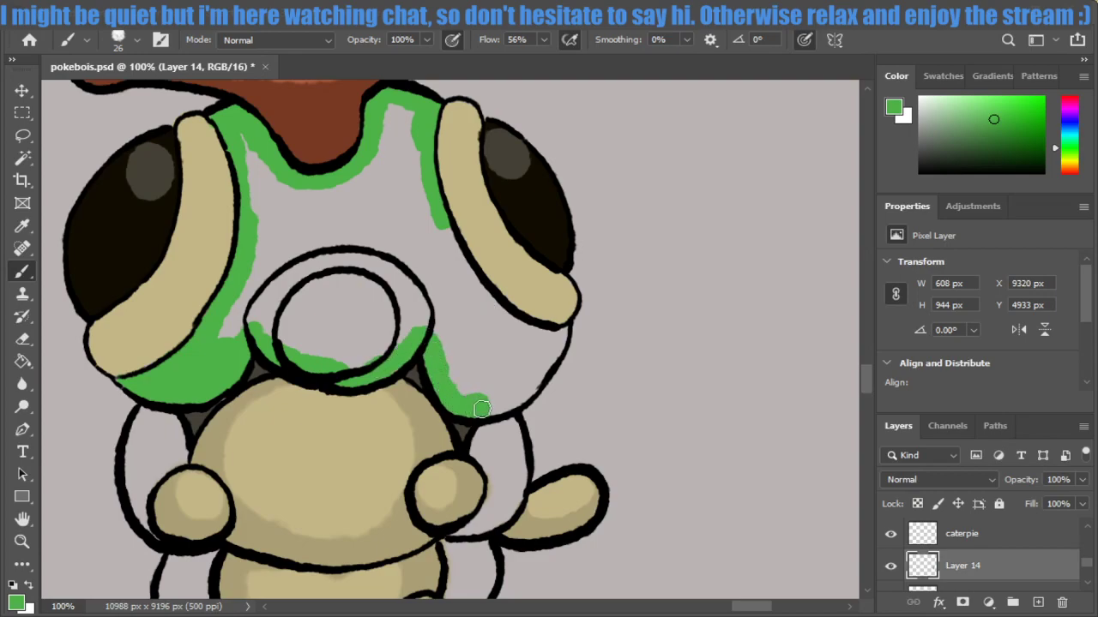
Paint green inside the right outline and down the right eye rim, redoing one stray stroke.
{"action": "key", "text": "e"}
{"action": "key", "text": "b"}
{"action": "mouse_move", "coordinate": [492, 367]}
{"action": "left_mouse_down"}
{"action": "mouse_move", "coordinate": [487, 406]}
{"action": "mouse_move", "coordinate": [526, 388]}
{"action": "mouse_move", "coordinate": [559, 335]}
{"action": "mouse_move", "coordinate": [518, 342]}
{"action": "left_mouse_up"}
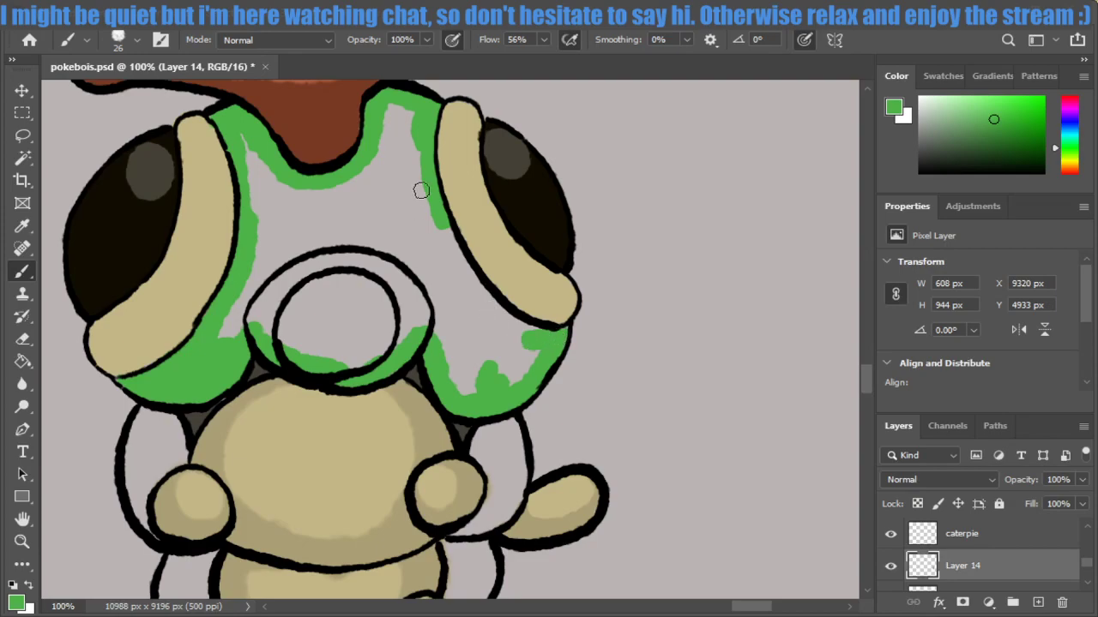
{"action": "mouse_move", "coordinate": [421, 190]}
{"action": "left_mouse_down"}
{"action": "mouse_move", "coordinate": [496, 307]}
{"action": "mouse_move", "coordinate": [540, 331]}
{"action": "left_mouse_up"}
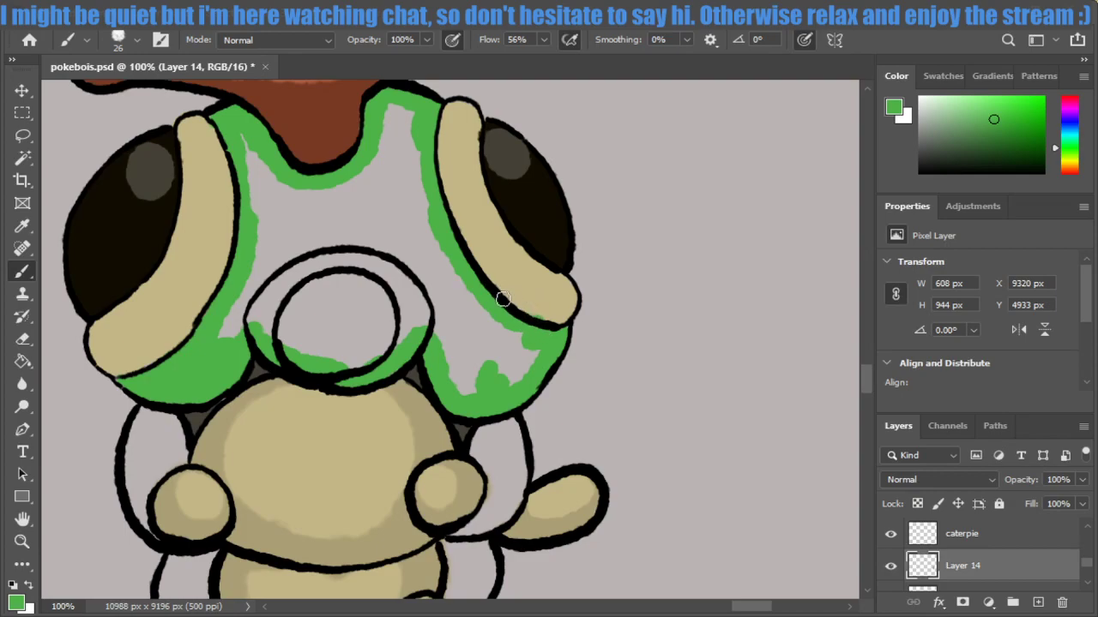
{"action": "key", "text": "ctrl+z"}
{"action": "mouse_move", "coordinate": [434, 212]}
{"action": "left_mouse_down"}
{"action": "mouse_move", "coordinate": [476, 285]}
{"action": "mouse_move", "coordinate": [543, 337]}
{"action": "left_mouse_up"}
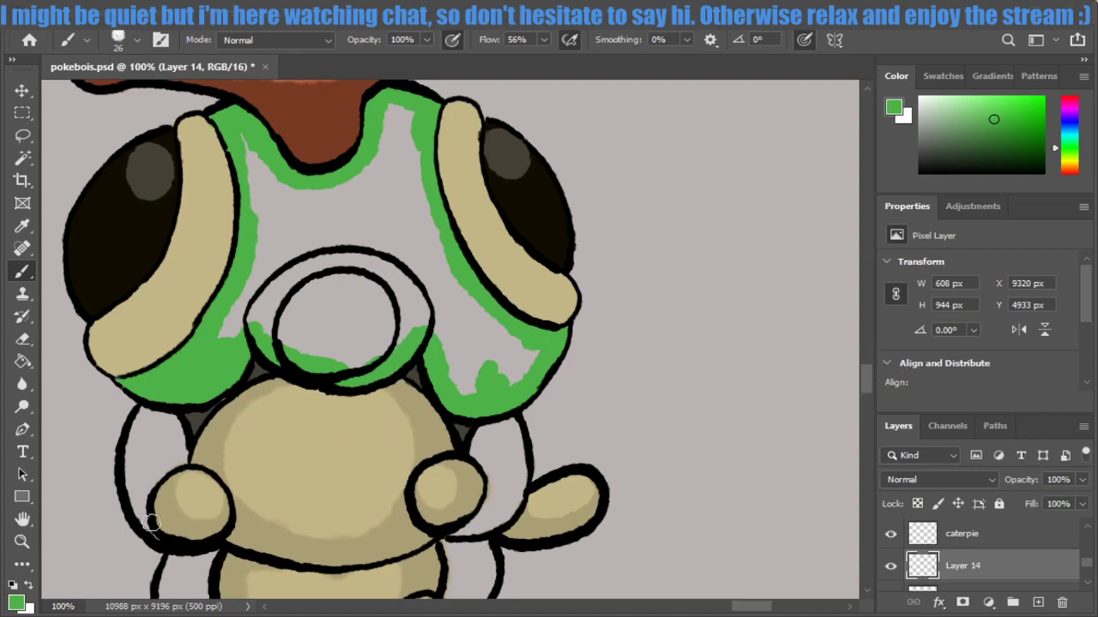
Bucket-fill the head interior green, undo the background leak, and brush green along the left body outline.
{"action": "left_click", "coordinate": [22, 361]}
{"action": "left_click", "coordinate": [374, 193]}
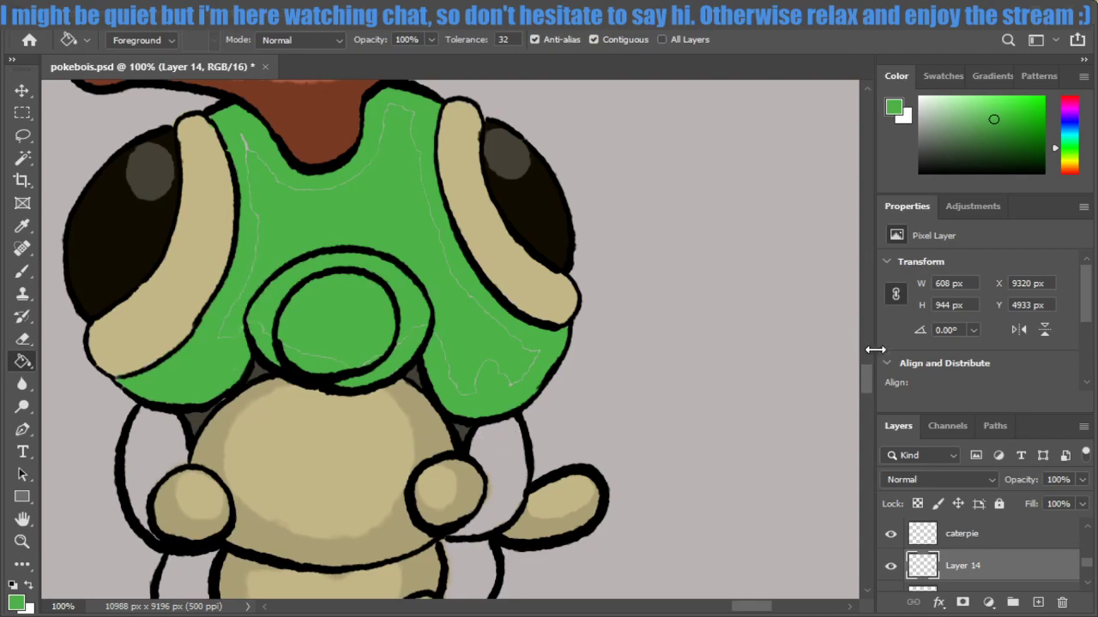
{"action": "left_click_drag", "start_coordinate": [865, 370], "coordinate": [865, 382]}
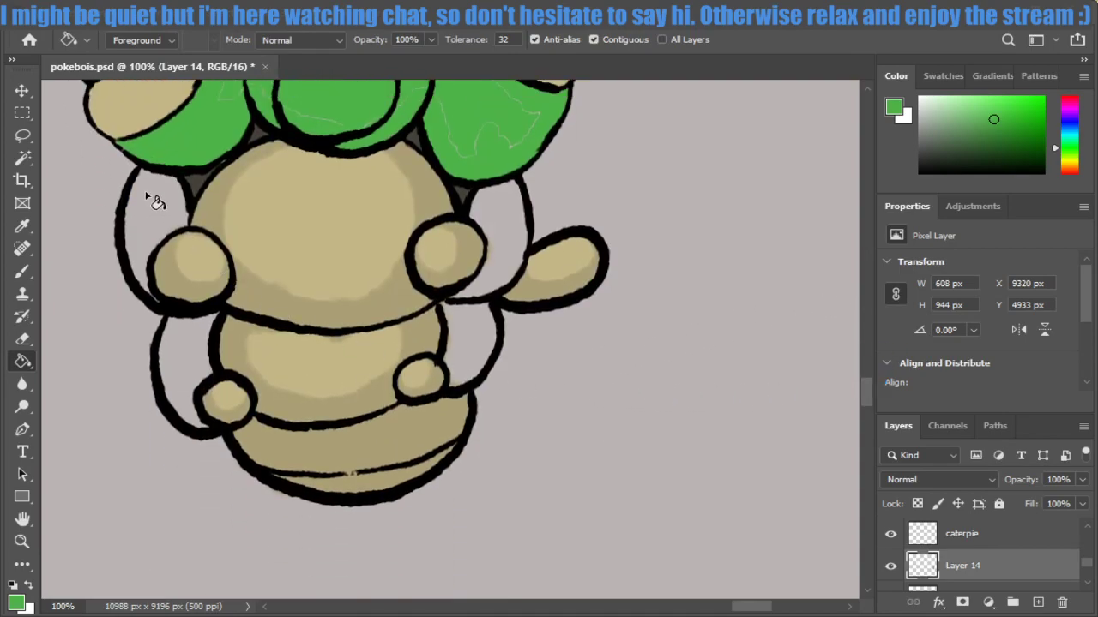
{"action": "left_click", "coordinate": [148, 197]}
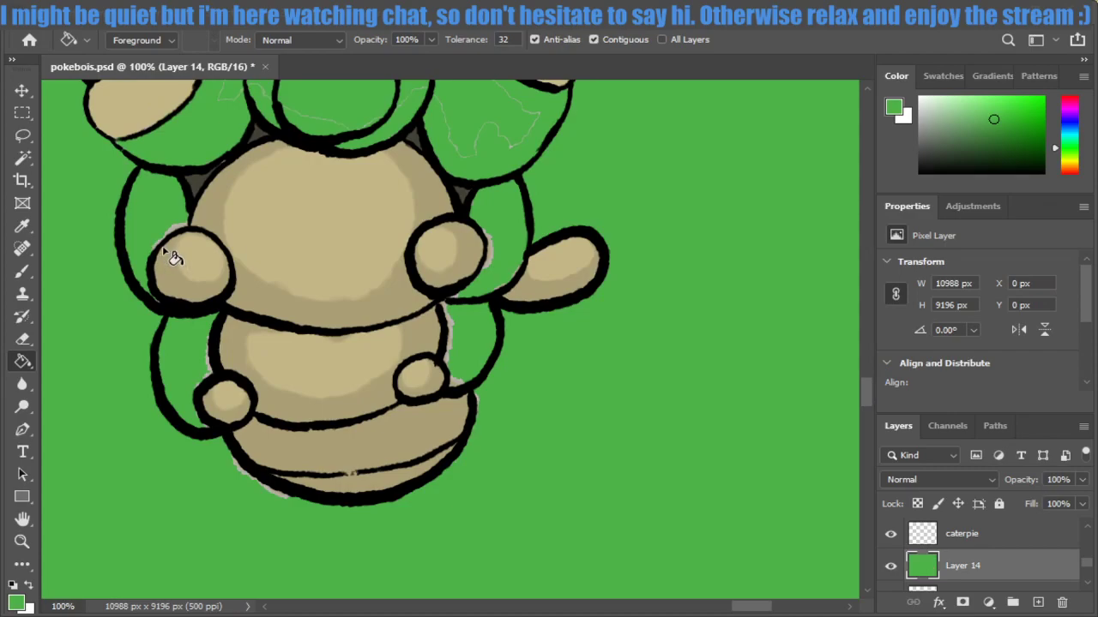
{"action": "key", "text": "ctrl+z"}
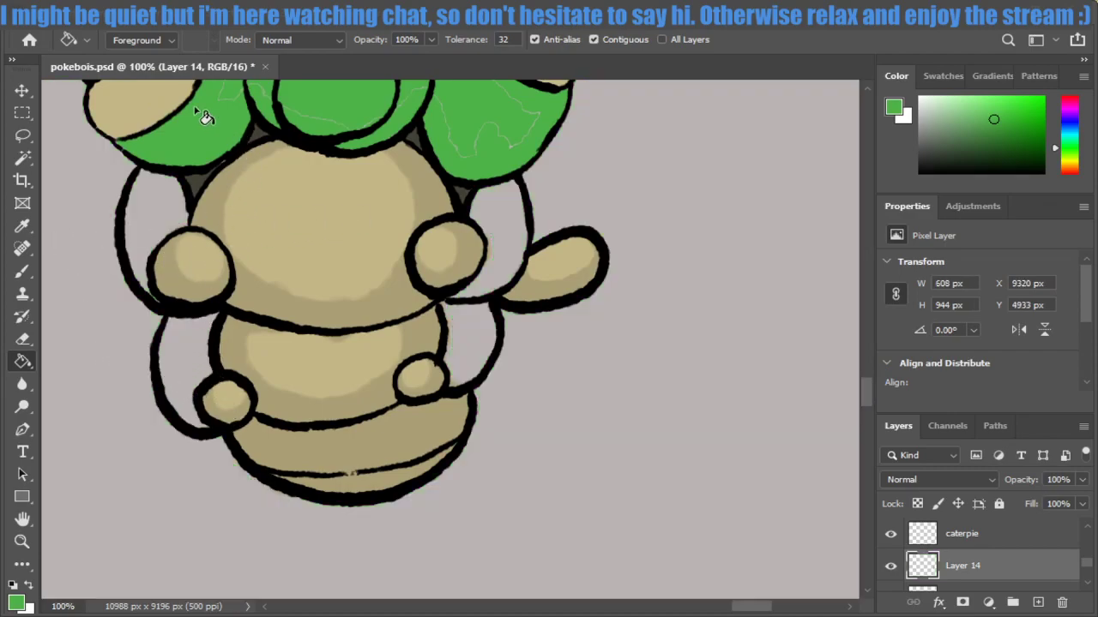
{"action": "left_click", "coordinate": [25, 273]}
{"action": "mouse_move", "coordinate": [151, 209]}
{"action": "left_mouse_down"}
{"action": "mouse_move", "coordinate": [141, 273]}
{"action": "mouse_move", "coordinate": [138, 195]}
{"action": "mouse_move", "coordinate": [151, 172]}
{"action": "mouse_move", "coordinate": [174, 188]}
{"action": "mouse_move", "coordinate": [178, 216]}
{"action": "mouse_move", "coordinate": [142, 254]}
{"action": "mouse_move", "coordinate": [151, 195]}
{"action": "left_mouse_up"}
Brush green into the left and right body segments, undoing the stray strokes near the arm.
{"action": "left_click", "coordinate": [140, 268]}
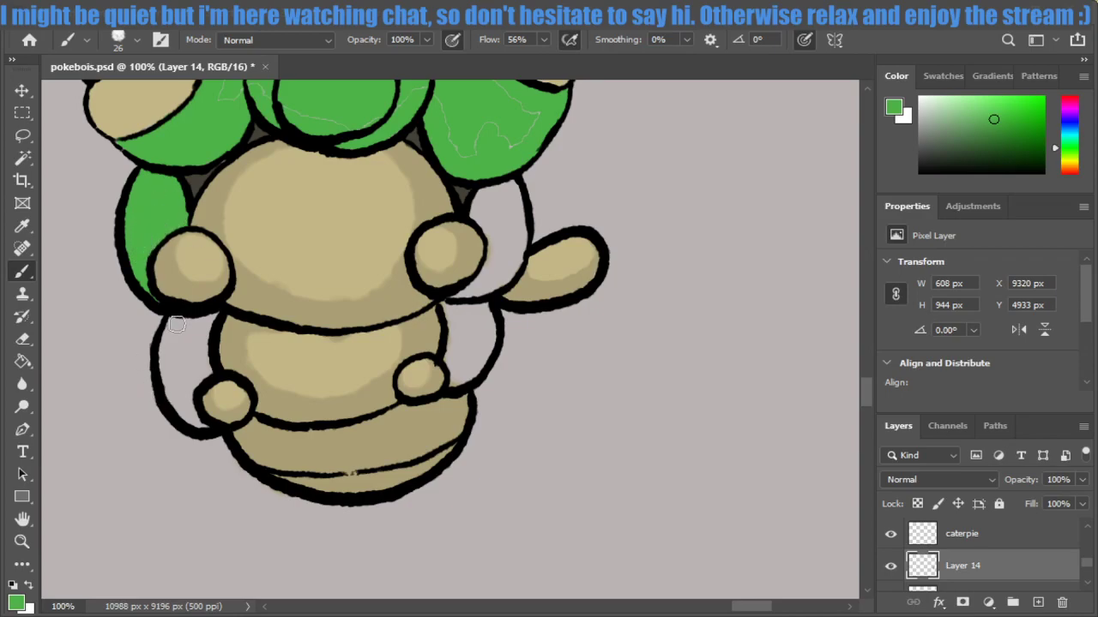
{"action": "mouse_move", "coordinate": [176, 324]}
{"action": "left_mouse_down"}
{"action": "mouse_move", "coordinate": [161, 368]}
{"action": "mouse_move", "coordinate": [190, 421]}
{"action": "mouse_move", "coordinate": [201, 421]}
{"action": "mouse_move", "coordinate": [181, 395]}
{"action": "mouse_move", "coordinate": [197, 381]}
{"action": "mouse_move", "coordinate": [214, 315]}
{"action": "mouse_move", "coordinate": [184, 328]}
{"action": "mouse_move", "coordinate": [183, 373]}
{"action": "mouse_move", "coordinate": [206, 343]}
{"action": "left_mouse_up"}
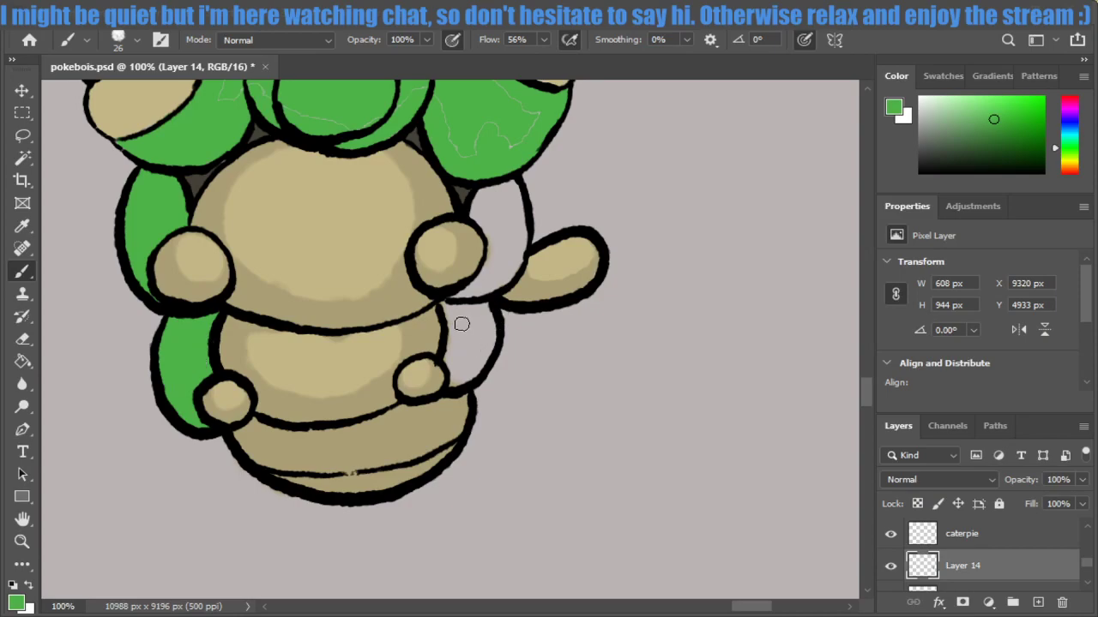
{"action": "mouse_move", "coordinate": [458, 315]}
{"action": "left_mouse_down"}
{"action": "mouse_move", "coordinate": [447, 307]}
{"action": "mouse_move", "coordinate": [453, 387]}
{"action": "mouse_move", "coordinate": [487, 345]}
{"action": "mouse_move", "coordinate": [477, 302]}
{"action": "mouse_move", "coordinate": [460, 362]}
{"action": "left_mouse_up"}
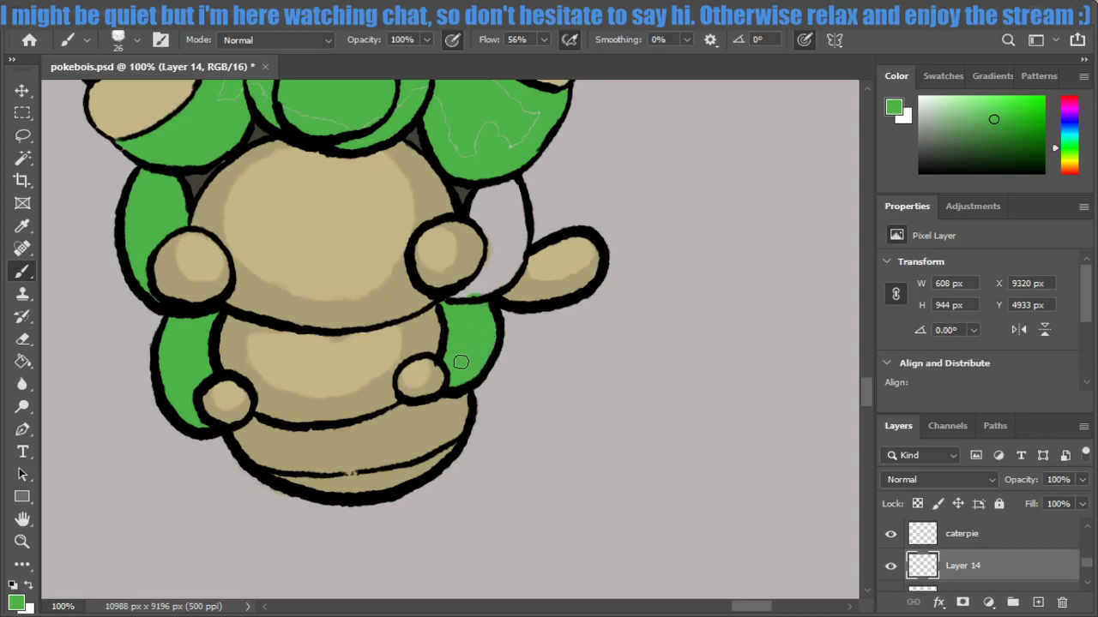
{"action": "mouse_move", "coordinate": [469, 306]}
{"action": "left_mouse_down"}
{"action": "mouse_move", "coordinate": [454, 300]}
{"action": "mouse_move", "coordinate": [488, 271]}
{"action": "mouse_move", "coordinate": [482, 224]}
{"action": "left_mouse_up"}
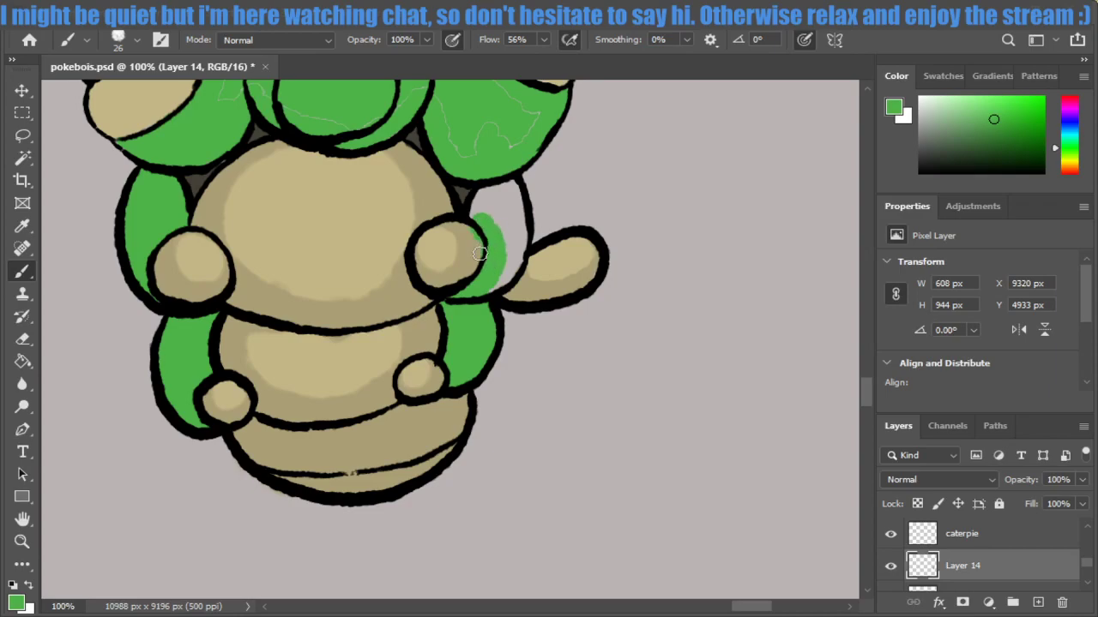
{"action": "key", "text": "ctrl+z"}
{"action": "mouse_move", "coordinate": [481, 216]}
{"action": "left_mouse_down"}
{"action": "mouse_move", "coordinate": [499, 184]}
{"action": "mouse_move", "coordinate": [512, 221]}
{"action": "mouse_move", "coordinate": [506, 274]}
{"action": "mouse_move", "coordinate": [516, 255]}
{"action": "mouse_move", "coordinate": [464, 292]}
{"action": "mouse_move", "coordinate": [495, 250]}
{"action": "left_mouse_up"}
{"action": "key", "text": "ctrl+z"}
{"action": "key", "text": "ctrl+z"}
{"action": "key", "text": "ctrl+z"}
{"action": "mouse_move", "coordinate": [463, 296]}
{"action": "left_mouse_down"}
{"action": "mouse_move", "coordinate": [498, 261]}
{"action": "mouse_move", "coordinate": [489, 272]}
{"action": "mouse_move", "coordinate": [484, 187]}
{"action": "mouse_move", "coordinate": [513, 182]}
{"action": "mouse_move", "coordinate": [517, 236]}
{"action": "mouse_move", "coordinate": [517, 226]}
{"action": "mouse_move", "coordinate": [506, 265]}
{"action": "mouse_move", "coordinate": [485, 286]}
{"action": "left_mouse_up"}
{"action": "left_click_drag", "start_coordinate": [498, 232], "coordinate": [505, 208]}
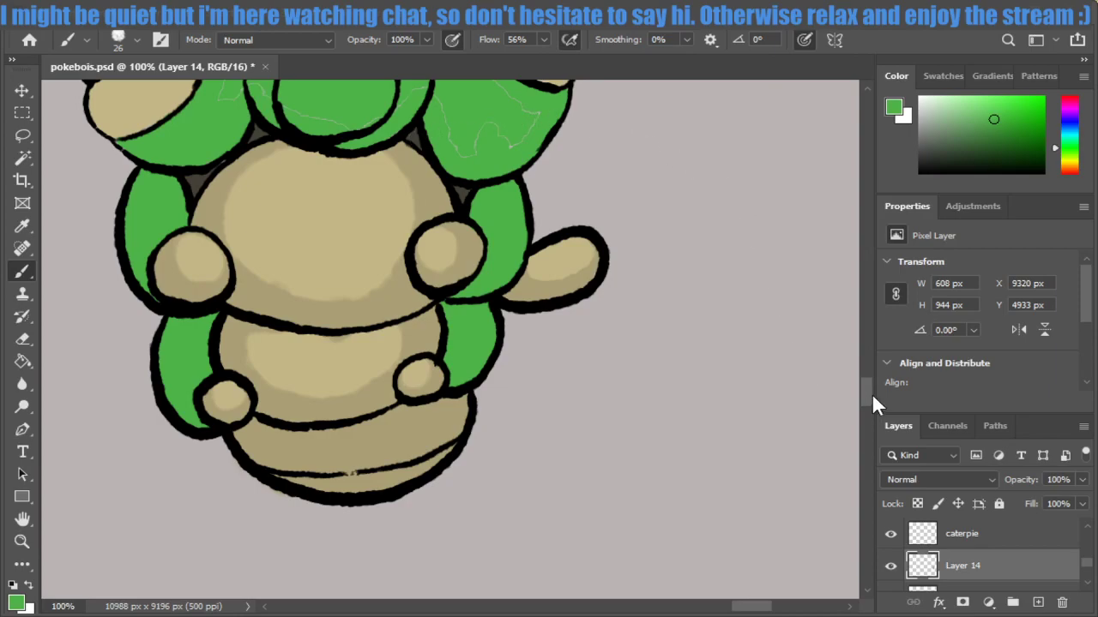
{"action": "left_click_drag", "start_coordinate": [871, 393], "coordinate": [873, 382]}
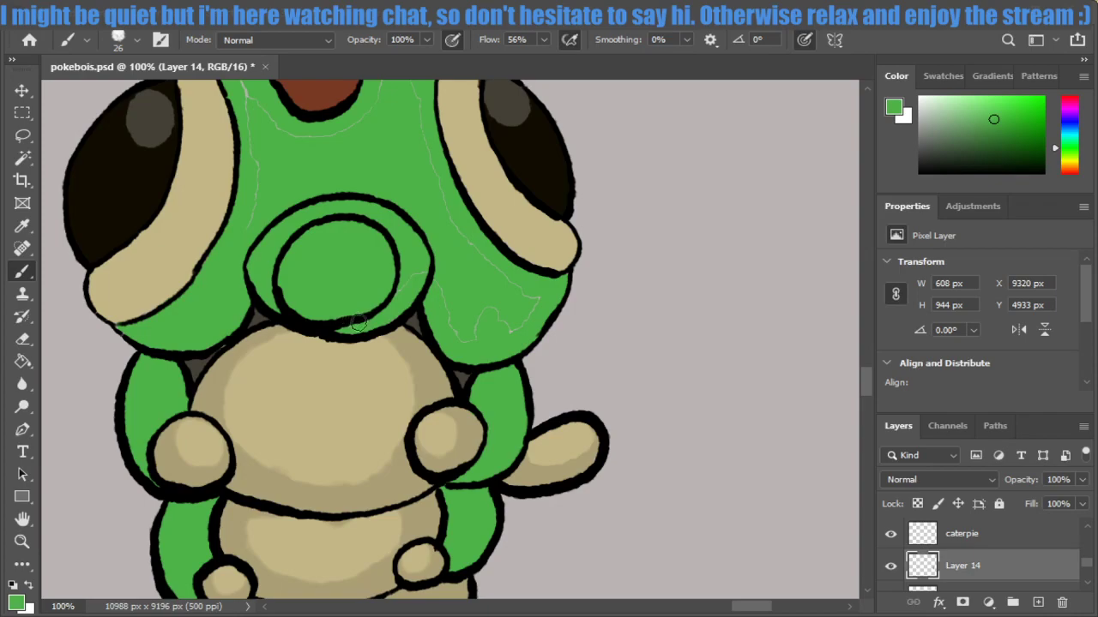
Brush green over leftover sketch lines on the upper head and below the brown stem.
{"action": "mouse_move", "coordinate": [454, 329]}
{"action": "left_mouse_down"}
{"action": "mouse_move", "coordinate": [487, 306]}
{"action": "mouse_move", "coordinate": [504, 321]}
{"action": "mouse_move", "coordinate": [532, 303]}
{"action": "left_mouse_up"}
{"action": "left_click_drag", "start_coordinate": [524, 294], "coordinate": [416, 135]}
{"action": "left_click_drag", "start_coordinate": [246, 246], "coordinate": [248, 97]}
{"action": "scroll", "coordinate": [869, 387], "scroll_direction": "up", "scroll_amount": 3}
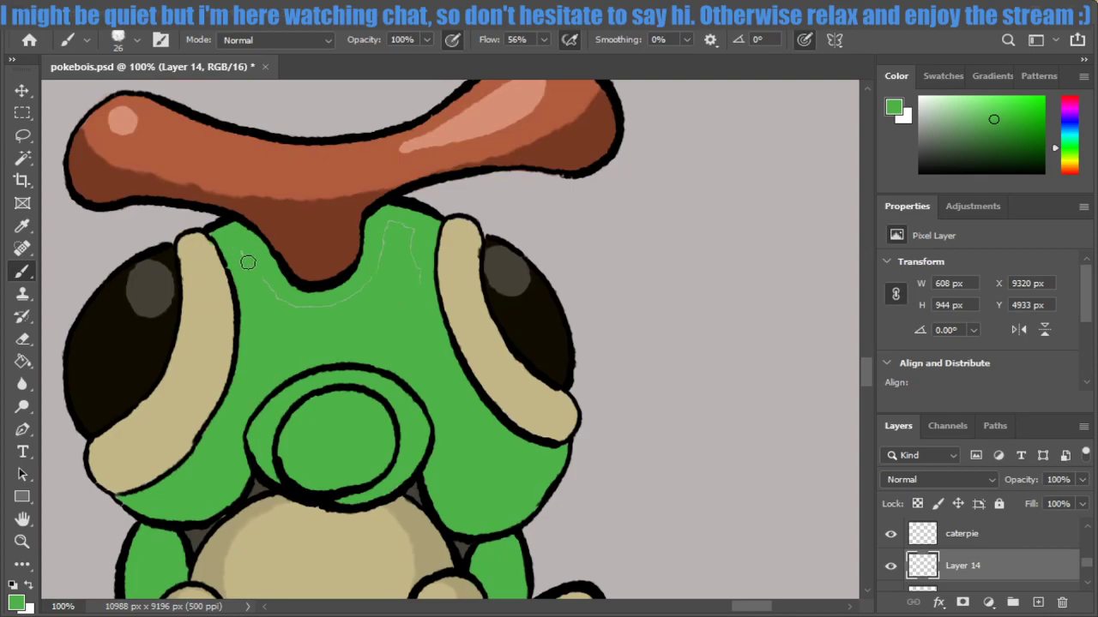
{"action": "mouse_move", "coordinate": [264, 279]}
{"action": "left_mouse_down"}
{"action": "mouse_move", "coordinate": [340, 291]}
{"action": "mouse_move", "coordinate": [311, 314]}
{"action": "mouse_move", "coordinate": [405, 234]}
{"action": "mouse_move", "coordinate": [421, 300]}
{"action": "left_mouse_up"}
{"action": "scroll", "coordinate": [583, 238], "scroll_direction": "down", "scroll_amount": 3}
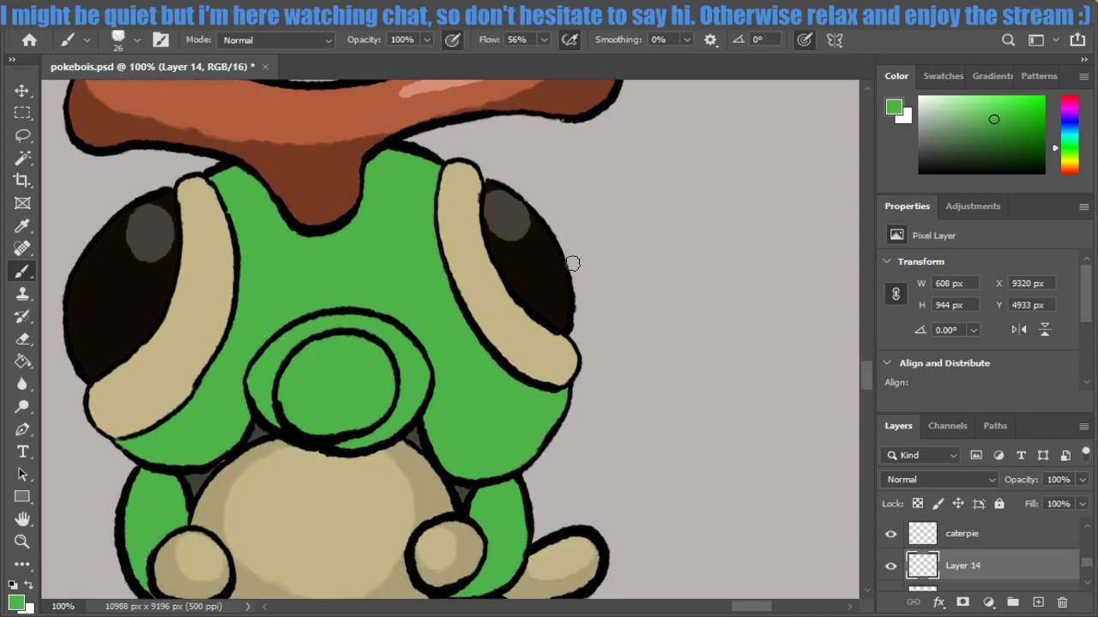
{"action": "scroll", "coordinate": [571, 260], "scroll_direction": "down", "scroll_amount": 3}
{"action": "scroll", "coordinate": [558, 283], "scroll_direction": "down", "scroll_amount": 3}
{"action": "scroll", "coordinate": [545, 291], "scroll_direction": "down", "scroll_amount": 1}
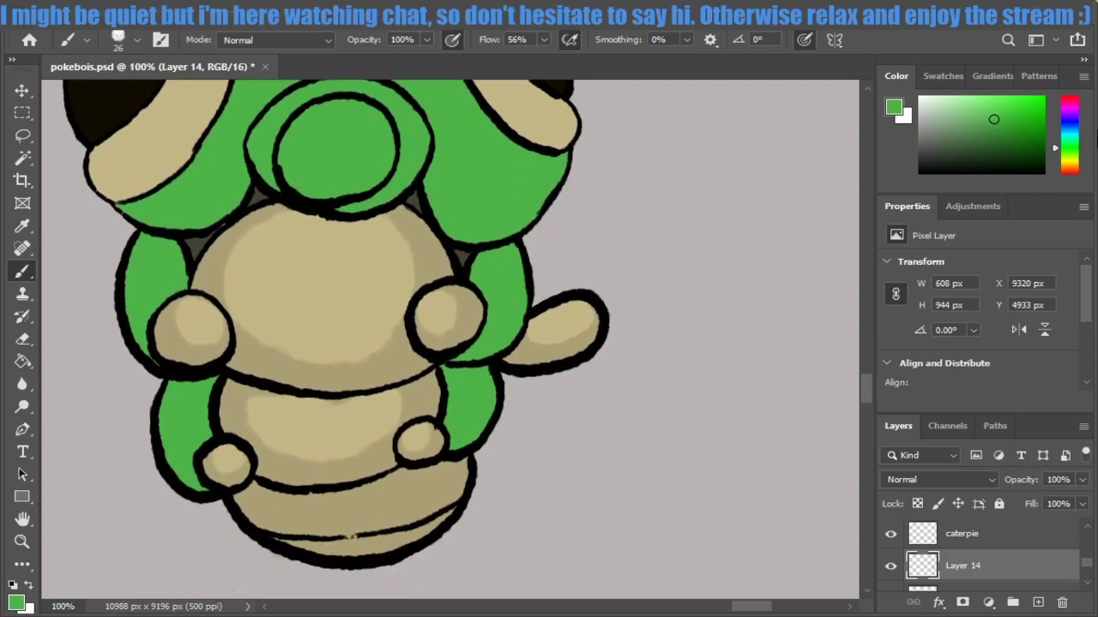
Choose a darker green and shade under the beige hood and down the left segments.
{"action": "left_click", "coordinate": [1013, 136]}
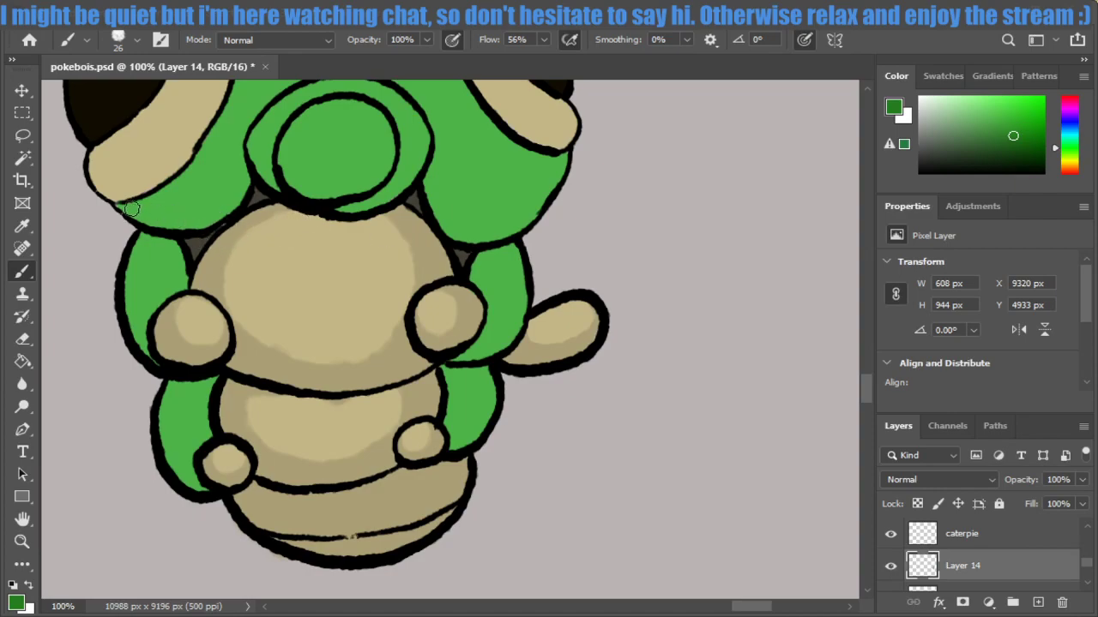
{"action": "mouse_move", "coordinate": [125, 209]}
{"action": "left_mouse_down"}
{"action": "mouse_move", "coordinate": [171, 222]}
{"action": "mouse_move", "coordinate": [126, 211]}
{"action": "mouse_move", "coordinate": [193, 189]}
{"action": "left_mouse_up"}
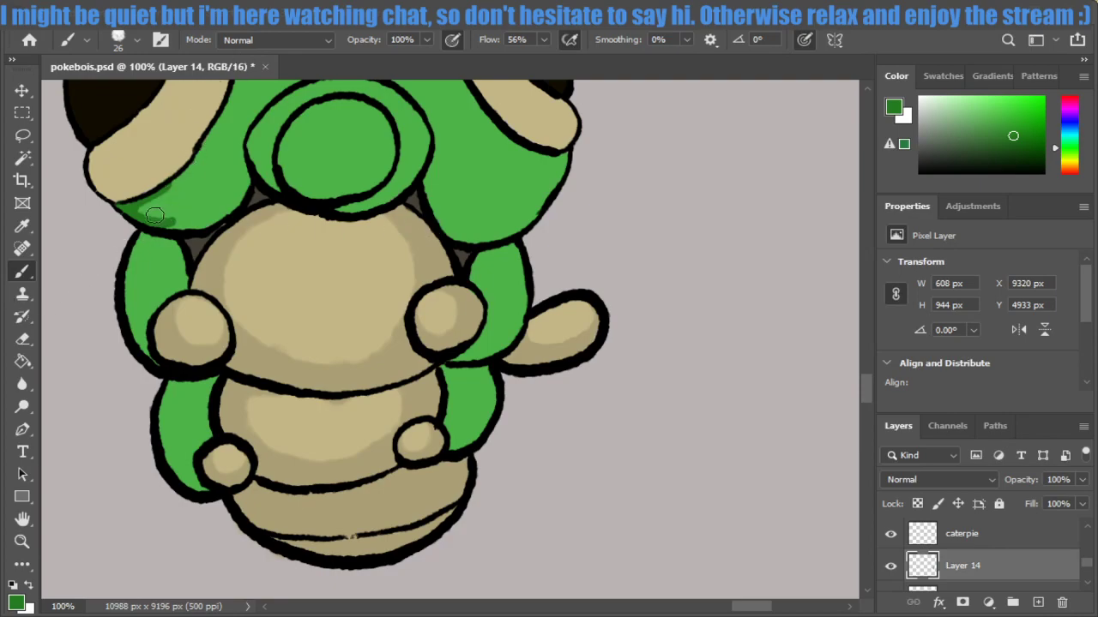
{"action": "mouse_move", "coordinate": [154, 216]}
{"action": "left_mouse_down"}
{"action": "mouse_move", "coordinate": [146, 206]}
{"action": "mouse_move", "coordinate": [183, 219]}
{"action": "mouse_move", "coordinate": [172, 184]}
{"action": "mouse_move", "coordinate": [239, 176]}
{"action": "mouse_move", "coordinate": [241, 200]}
{"action": "mouse_move", "coordinate": [172, 215]}
{"action": "mouse_move", "coordinate": [179, 225]}
{"action": "mouse_move", "coordinate": [184, 193]}
{"action": "mouse_move", "coordinate": [176, 211]}
{"action": "mouse_move", "coordinate": [227, 195]}
{"action": "mouse_move", "coordinate": [213, 206]}
{"action": "left_mouse_up"}
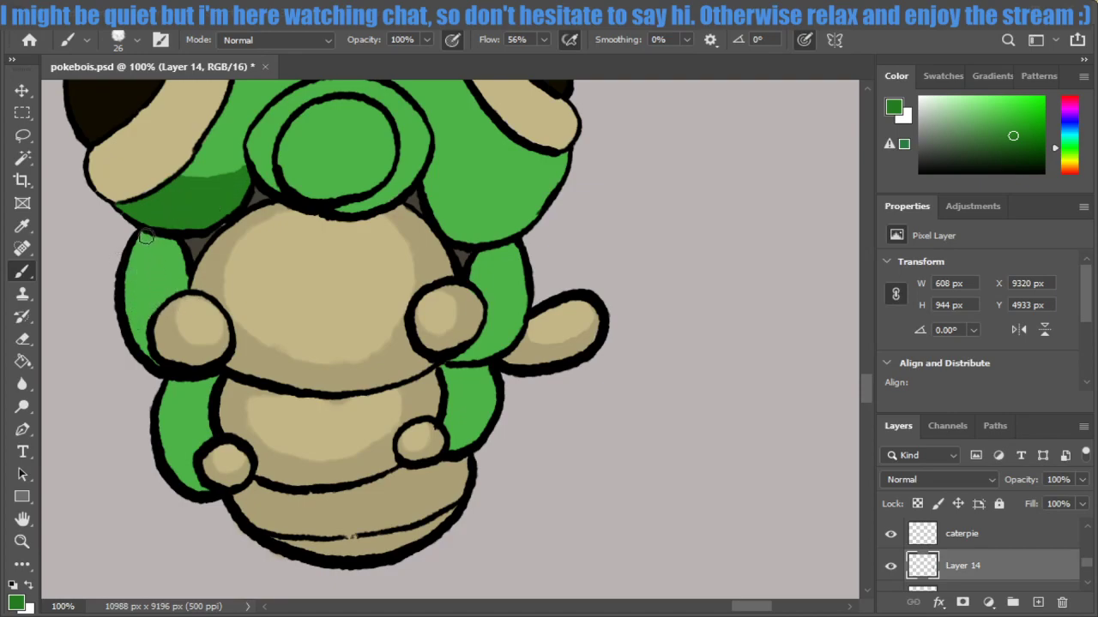
{"action": "mouse_move", "coordinate": [146, 237]}
{"action": "left_mouse_down"}
{"action": "mouse_move", "coordinate": [171, 294]}
{"action": "mouse_move", "coordinate": [167, 245]}
{"action": "mouse_move", "coordinate": [176, 247]}
{"action": "mouse_move", "coordinate": [181, 277]}
{"action": "mouse_move", "coordinate": [168, 294]}
{"action": "left_mouse_up"}
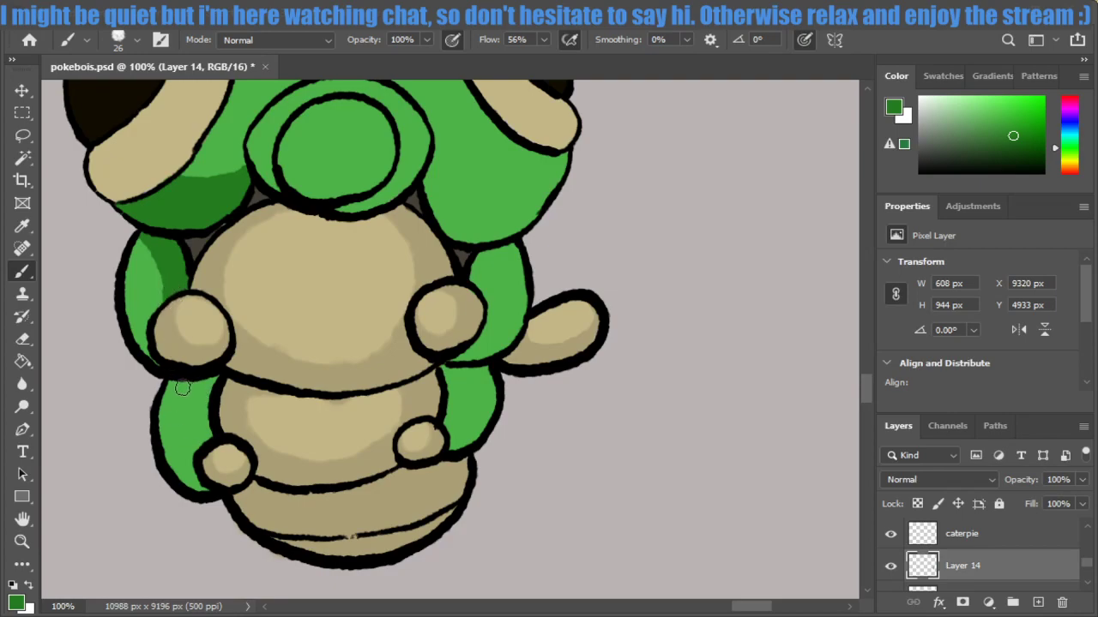
{"action": "mouse_move", "coordinate": [174, 386]}
{"action": "left_mouse_down"}
{"action": "mouse_move", "coordinate": [195, 432]}
{"action": "mouse_move", "coordinate": [197, 483]}
{"action": "mouse_move", "coordinate": [209, 482]}
{"action": "left_mouse_up"}
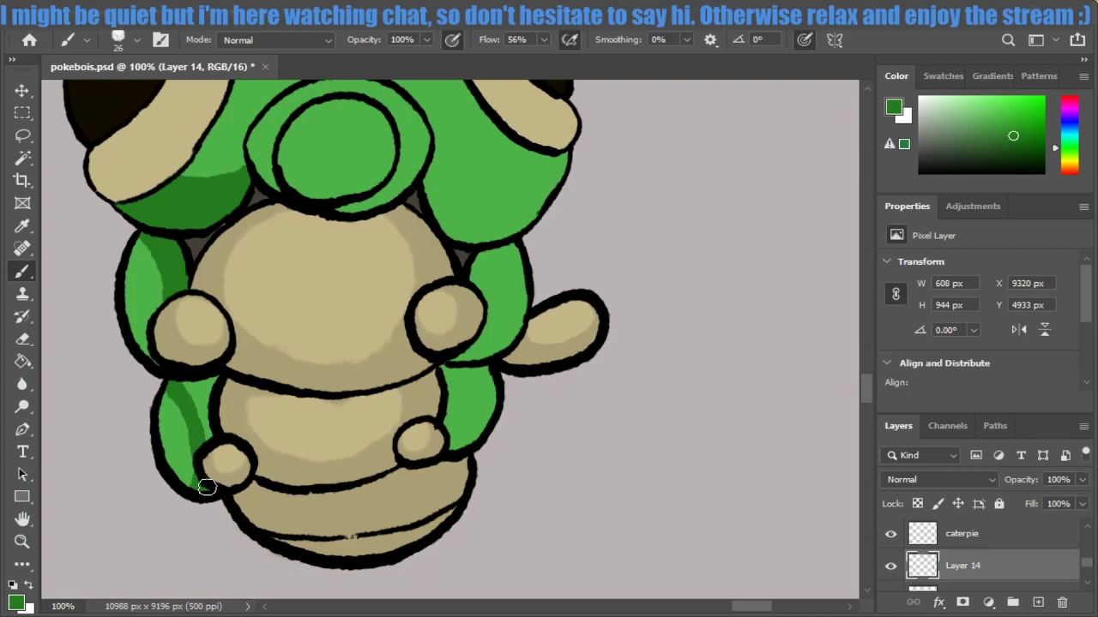
{"action": "mouse_move", "coordinate": [195, 398]}
{"action": "left_mouse_down"}
{"action": "mouse_move", "coordinate": [210, 383]}
{"action": "mouse_move", "coordinate": [185, 386]}
{"action": "mouse_move", "coordinate": [195, 412]}
{"action": "mouse_move", "coordinate": [207, 397]}
{"action": "left_mouse_up"}
Shade the right-side green segments and the joint below the ball in darker green.
{"action": "mouse_move", "coordinate": [464, 371]}
{"action": "left_mouse_down"}
{"action": "mouse_move", "coordinate": [453, 449]}
{"action": "mouse_move", "coordinate": [447, 371]}
{"action": "left_mouse_up"}
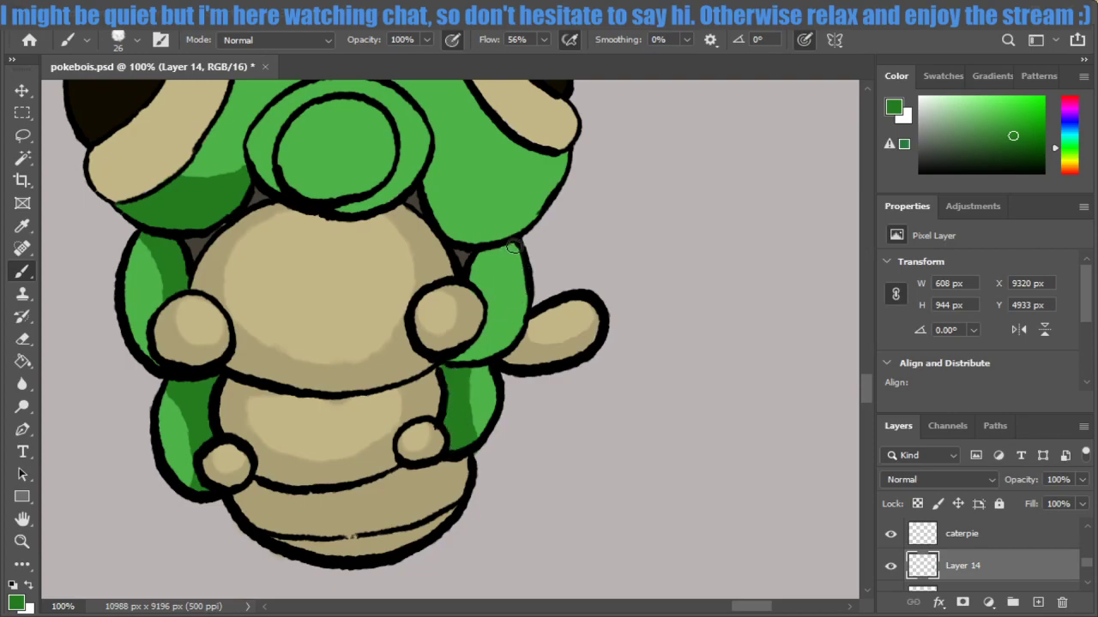
{"action": "left_click_drag", "start_coordinate": [513, 245], "coordinate": [485, 345]}
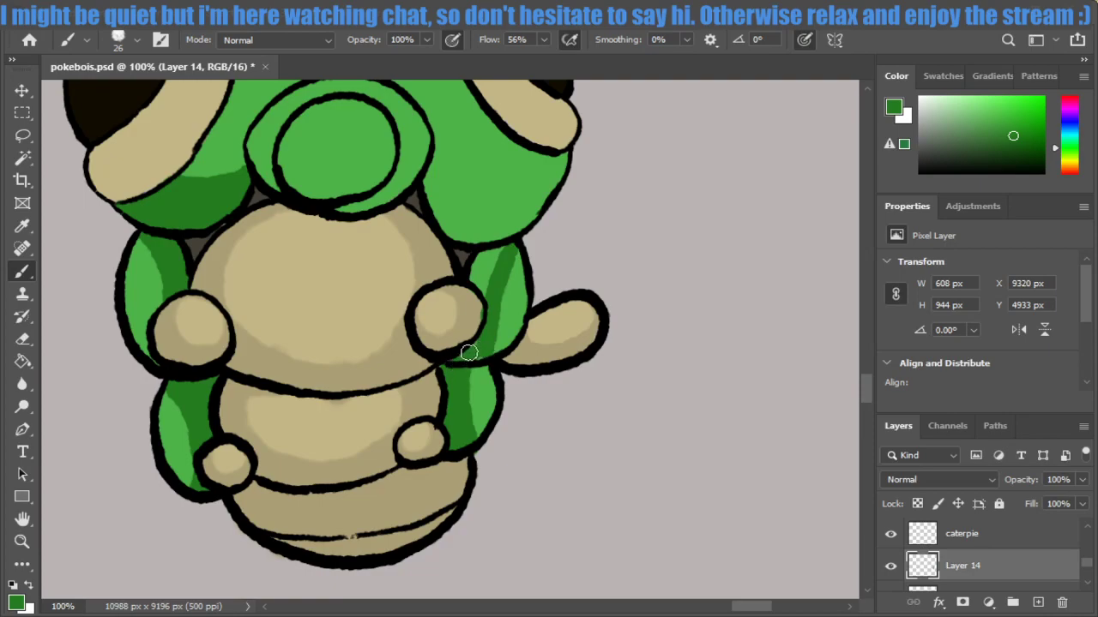
{"action": "left_click_drag", "start_coordinate": [470, 352], "coordinate": [455, 365]}
{"action": "mouse_move", "coordinate": [485, 280]}
{"action": "left_mouse_down"}
{"action": "mouse_move", "coordinate": [488, 257]}
{"action": "mouse_move", "coordinate": [507, 245]}
{"action": "left_mouse_up"}
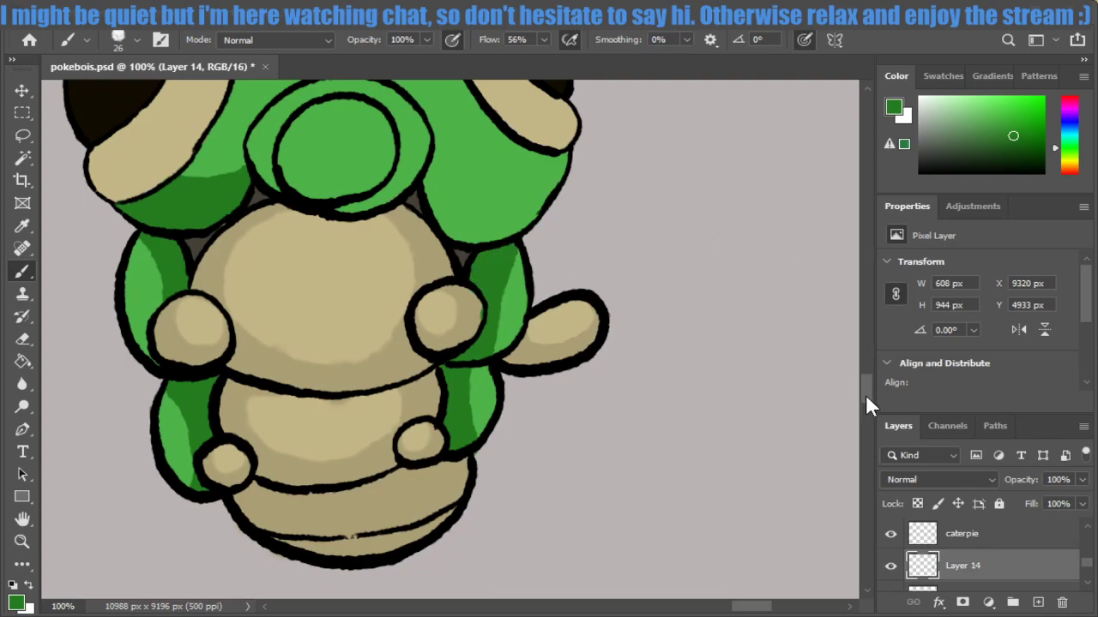
{"action": "left_click_drag", "start_coordinate": [865, 395], "coordinate": [864, 383]}
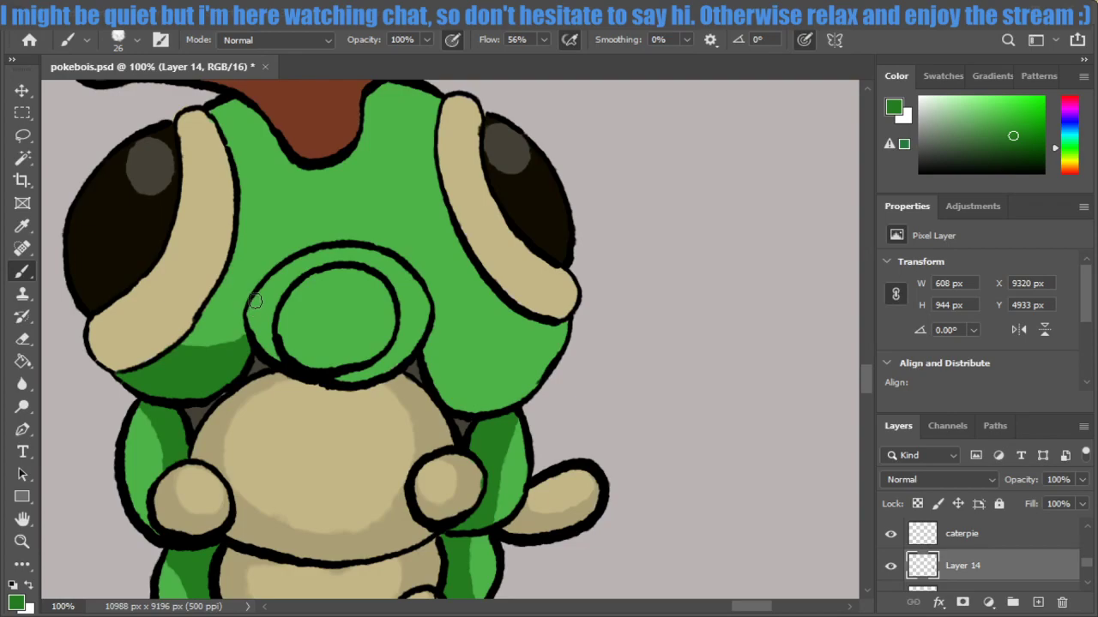
Shade the ring's lower edges dark green, then highlight the inner circle top in lighter green.
{"action": "left_click_drag", "start_coordinate": [256, 301], "coordinate": [426, 327]}
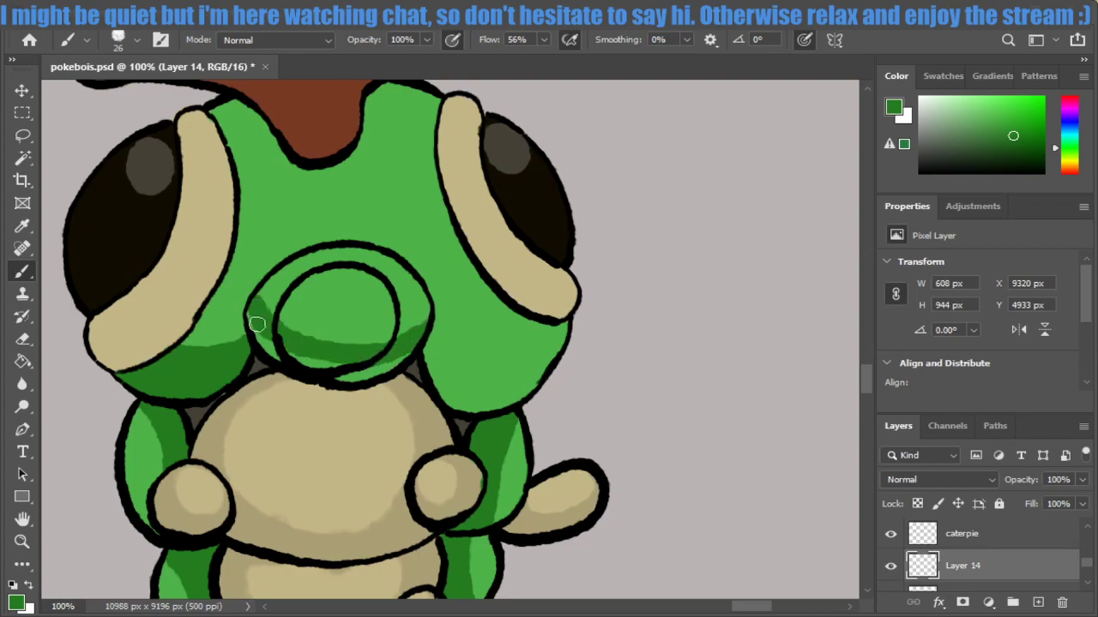
{"action": "mouse_move", "coordinate": [256, 323]}
{"action": "left_mouse_down"}
{"action": "mouse_move", "coordinate": [360, 373]}
{"action": "mouse_move", "coordinate": [400, 351]}
{"action": "mouse_move", "coordinate": [563, 328]}
{"action": "mouse_move", "coordinate": [498, 400]}
{"action": "mouse_move", "coordinate": [431, 358]}
{"action": "mouse_move", "coordinate": [441, 385]}
{"action": "mouse_move", "coordinate": [473, 405]}
{"action": "mouse_move", "coordinate": [522, 392]}
{"action": "mouse_move", "coordinate": [483, 362]}
{"action": "mouse_move", "coordinate": [465, 372]}
{"action": "mouse_move", "coordinate": [498, 381]}
{"action": "mouse_move", "coordinate": [549, 343]}
{"action": "mouse_move", "coordinate": [490, 367]}
{"action": "left_mouse_up"}
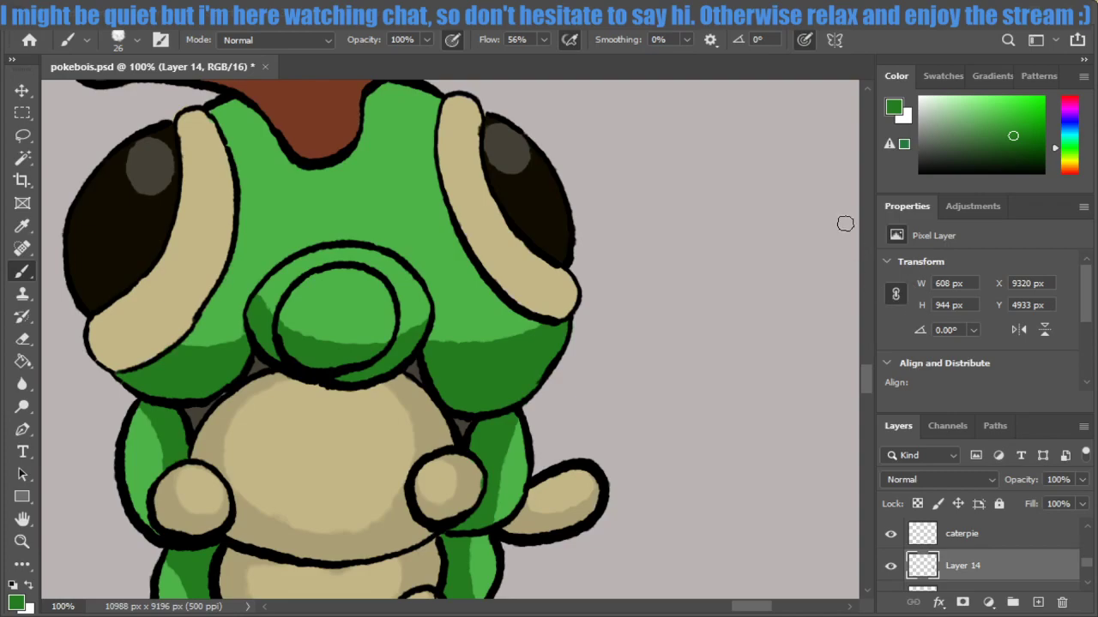
{"action": "left_click_drag", "start_coordinate": [995, 138], "coordinate": [990, 109]}
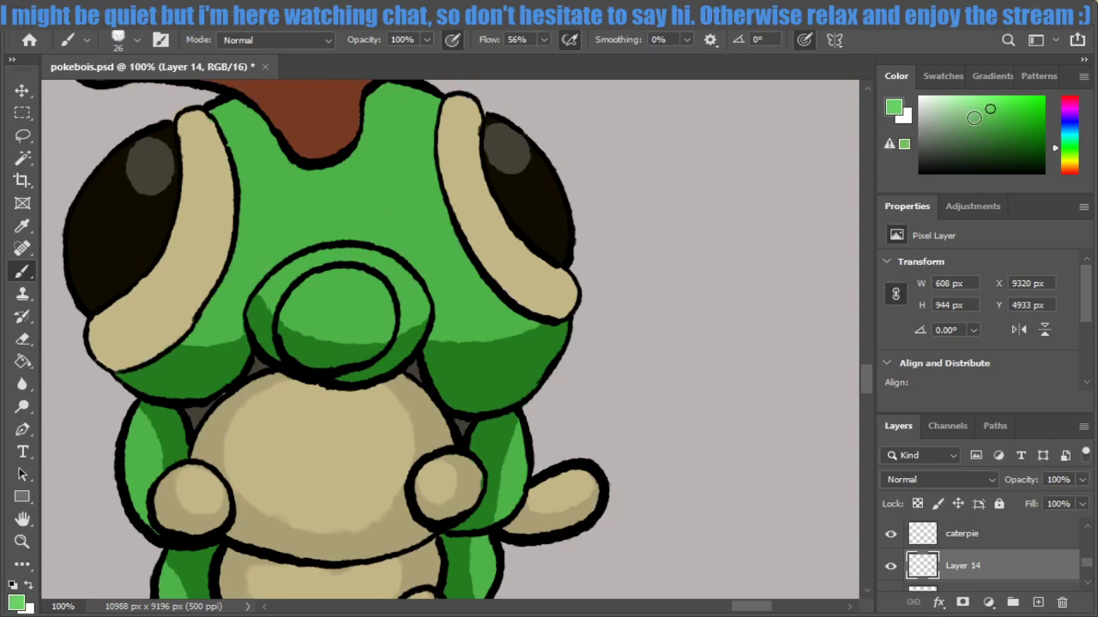
{"action": "left_click", "coordinate": [967, 117]}
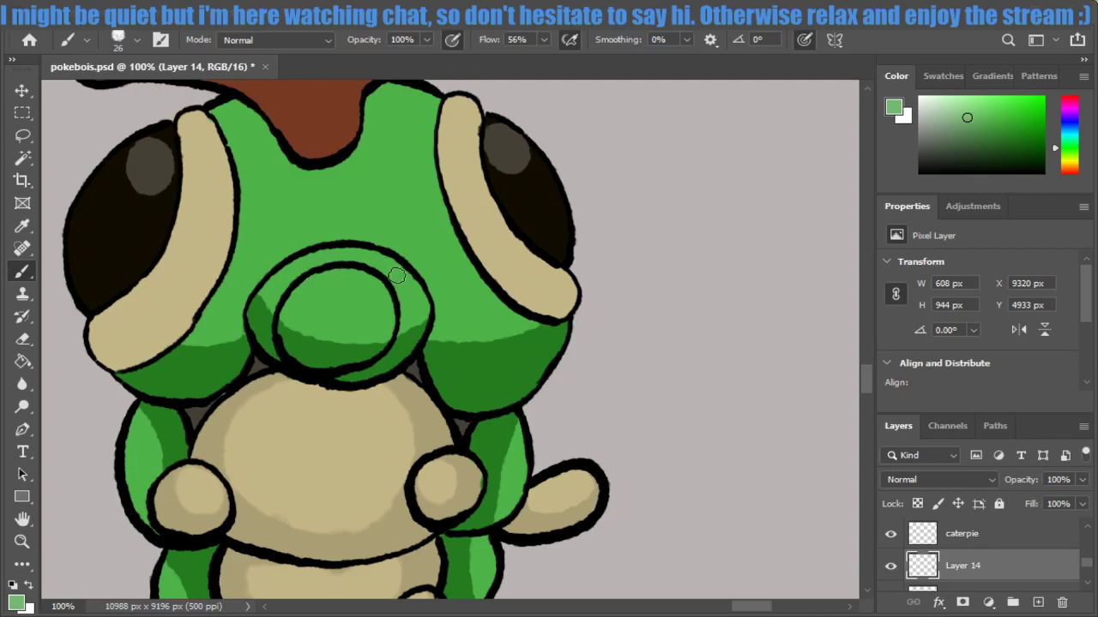
{"action": "mouse_move", "coordinate": [313, 276]}
{"action": "left_mouse_down"}
{"action": "mouse_move", "coordinate": [341, 284]}
{"action": "mouse_move", "coordinate": [381, 275]}
{"action": "mouse_move", "coordinate": [372, 284]}
{"action": "mouse_move", "coordinate": [349, 253]}
{"action": "mouse_move", "coordinate": [349, 295]}
{"action": "mouse_move", "coordinate": [334, 257]}
{"action": "mouse_move", "coordinate": [326, 277]}
{"action": "mouse_move", "coordinate": [348, 294]}
{"action": "mouse_move", "coordinate": [384, 278]}
{"action": "mouse_move", "coordinate": [334, 272]}
{"action": "left_mouse_up"}
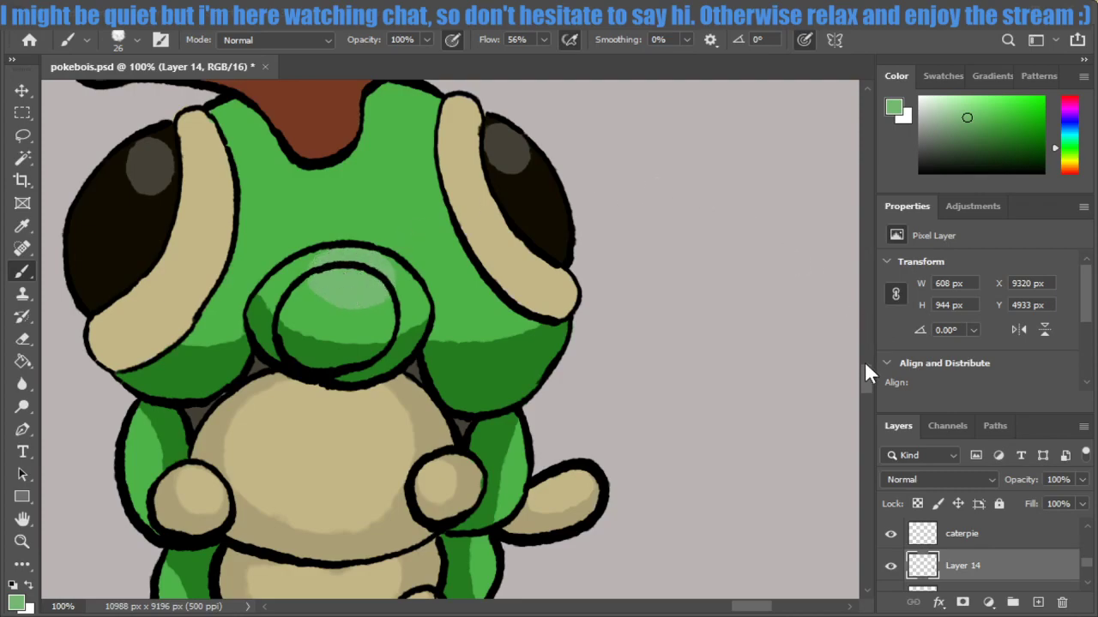
{"action": "left_click_drag", "start_coordinate": [866, 378], "coordinate": [866, 392]}
Add lighter green highlights to the right leg bands, left segments and upper-left head.
{"action": "mouse_move", "coordinate": [515, 184]}
{"action": "left_mouse_down"}
{"action": "mouse_move", "coordinate": [523, 180]}
{"action": "mouse_move", "coordinate": [517, 222]}
{"action": "mouse_move", "coordinate": [525, 196]}
{"action": "left_mouse_up"}
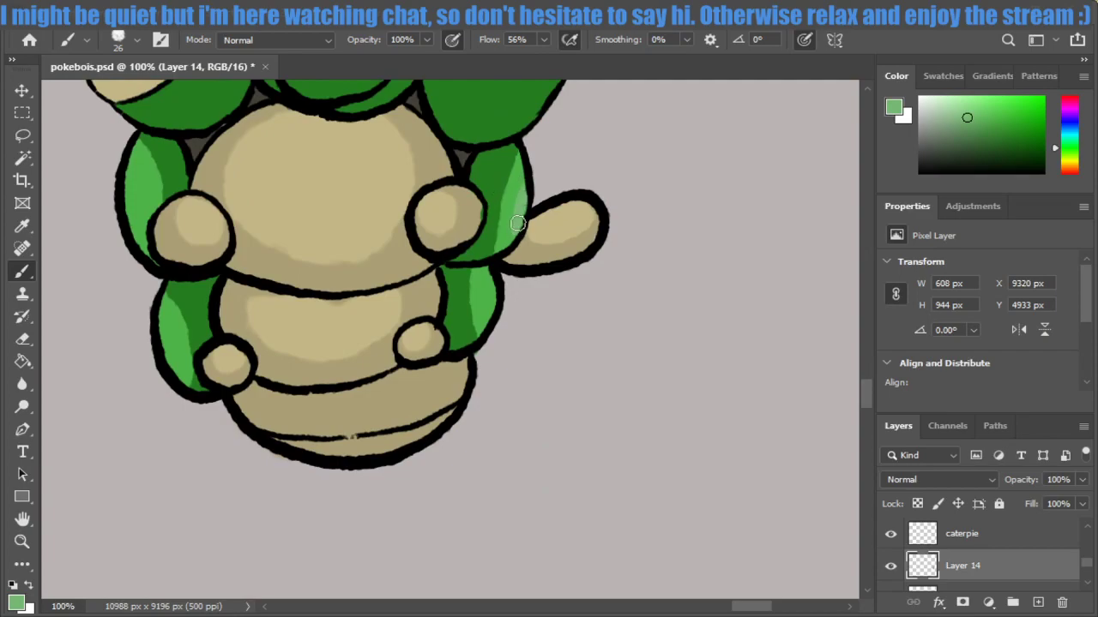
{"action": "mouse_move", "coordinate": [484, 305]}
{"action": "left_mouse_down"}
{"action": "mouse_move", "coordinate": [495, 279]}
{"action": "mouse_move", "coordinate": [494, 312]}
{"action": "left_mouse_up"}
{"action": "left_click_drag", "start_coordinate": [160, 319], "coordinate": [173, 364]}
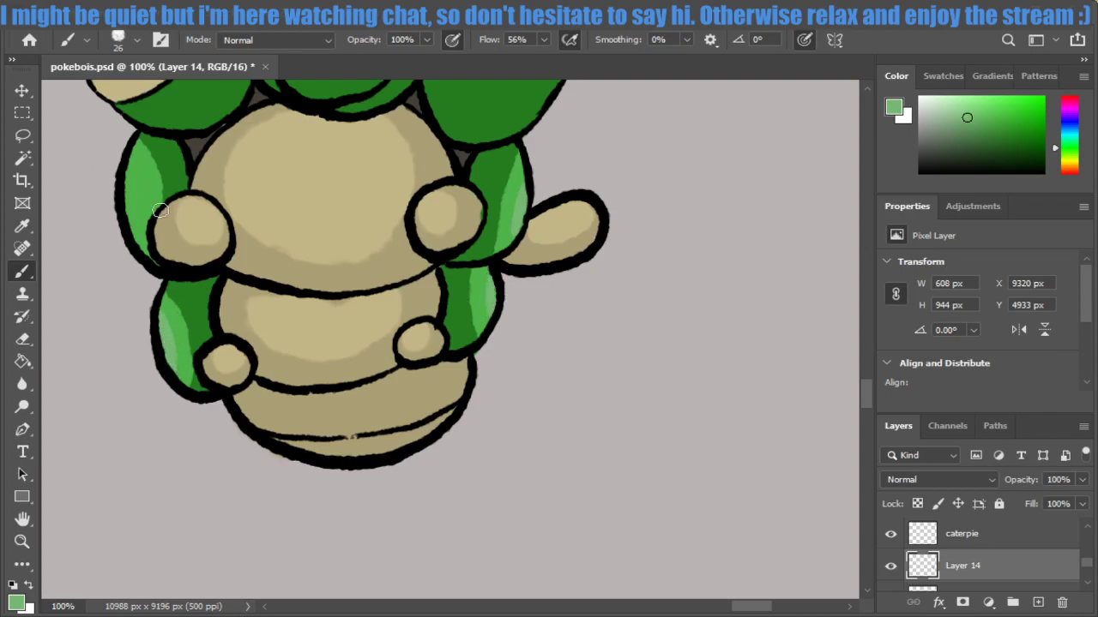
{"action": "left_click_drag", "start_coordinate": [130, 161], "coordinate": [140, 247]}
{"action": "left_click_drag", "start_coordinate": [130, 201], "coordinate": [139, 249]}
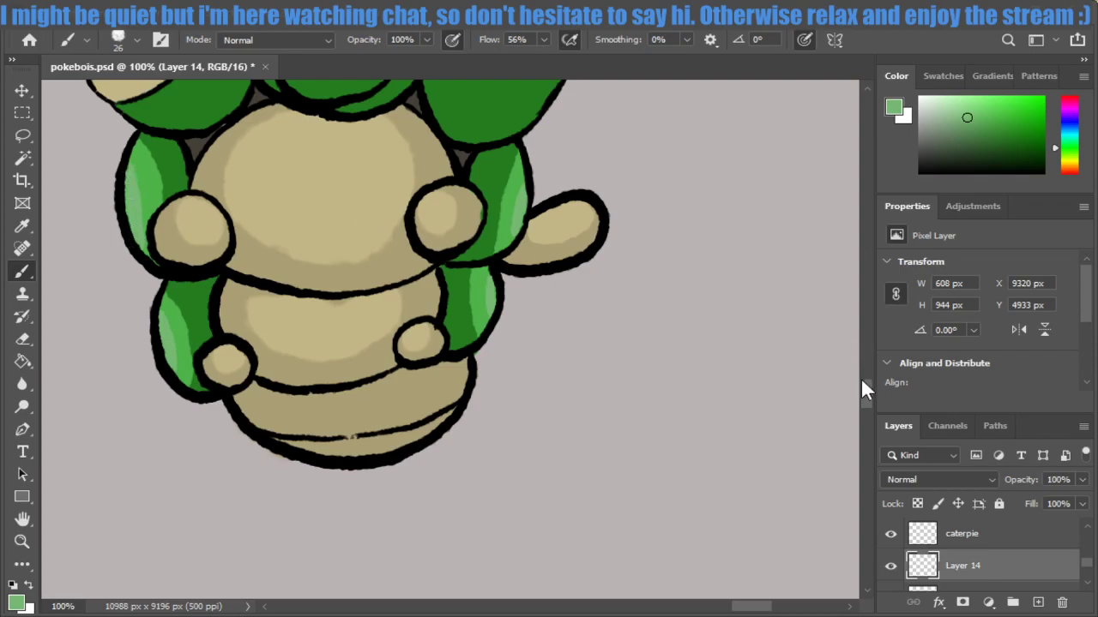
{"action": "scroll", "coordinate": [866, 377], "scroll_direction": "up", "scroll_amount": 5}
{"action": "scroll", "coordinate": [867, 375], "scroll_direction": "up", "scroll_amount": 5}
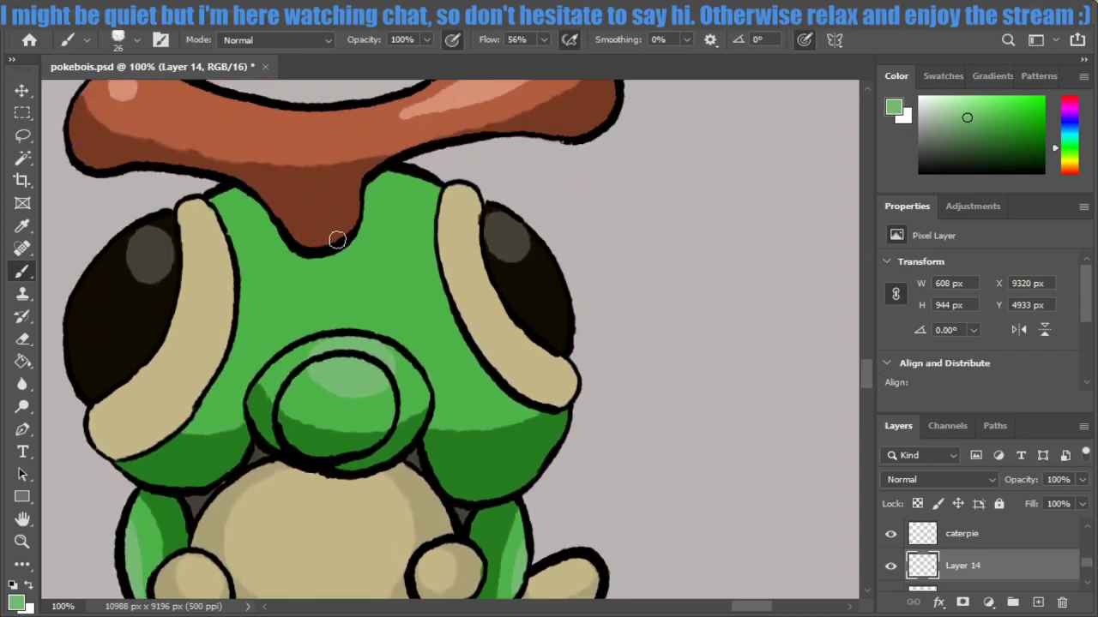
{"action": "mouse_move", "coordinate": [364, 208]}
{"action": "left_mouse_down"}
{"action": "mouse_move", "coordinate": [380, 206]}
{"action": "mouse_move", "coordinate": [395, 178]}
{"action": "mouse_move", "coordinate": [375, 184]}
{"action": "mouse_move", "coordinate": [386, 206]}
{"action": "mouse_move", "coordinate": [374, 212]}
{"action": "mouse_move", "coordinate": [370, 201]}
{"action": "mouse_move", "coordinate": [374, 216]}
{"action": "left_mouse_up"}
{"action": "key", "text": "ctrl+z"}
{"action": "mouse_move", "coordinate": [241, 201]}
{"action": "left_mouse_down"}
{"action": "mouse_move", "coordinate": [240, 191]}
{"action": "mouse_move", "coordinate": [262, 214]}
{"action": "left_mouse_up"}
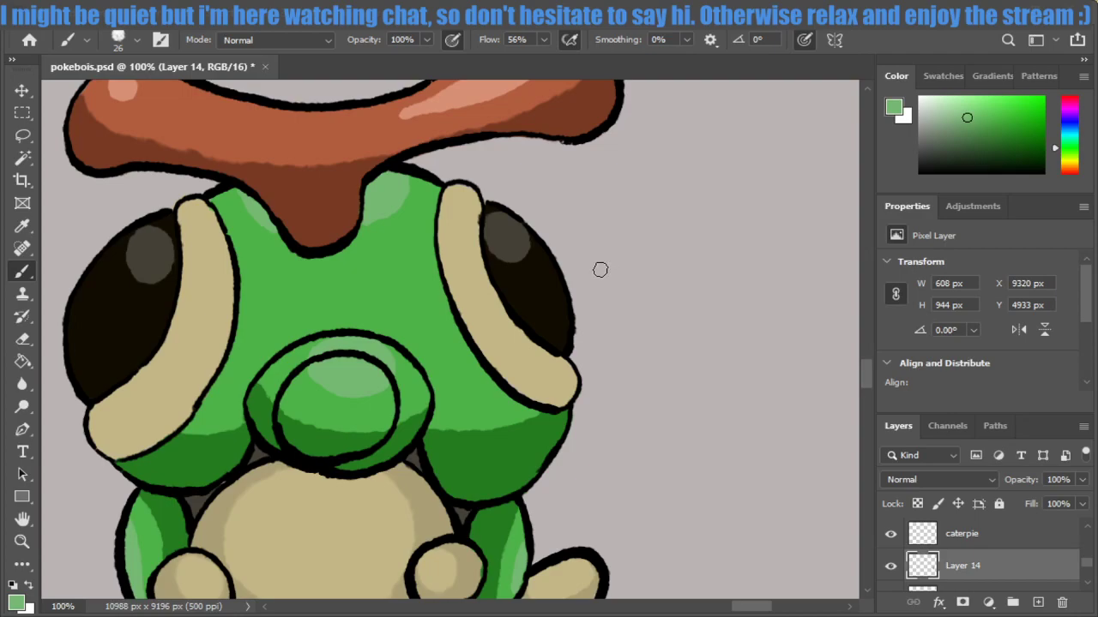
Hand-letter 'woof' and an equals sign in light green beside Caterpie's head.
{"action": "left_click_drag", "start_coordinate": [619, 242], "coordinate": [594, 273]}
{"action": "mouse_move", "coordinate": [592, 187]}
{"action": "left_mouse_down"}
{"action": "mouse_move", "coordinate": [601, 241]}
{"action": "mouse_move", "coordinate": [639, 180]}
{"action": "mouse_move", "coordinate": [740, 190]}
{"action": "left_mouse_up"}
{"action": "left_click_drag", "start_coordinate": [797, 141], "coordinate": [785, 214]}
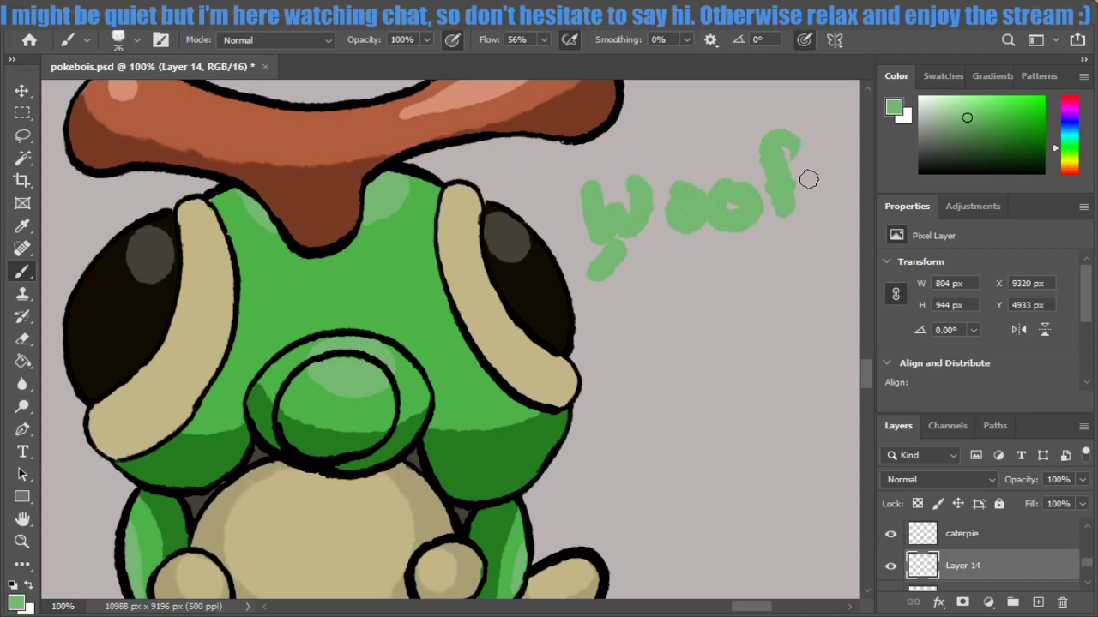
{"action": "mouse_move", "coordinate": [662, 269]}
{"action": "left_mouse_down"}
{"action": "mouse_move", "coordinate": [745, 260]}
{"action": "mouse_move", "coordinate": [738, 279]}
{"action": "left_mouse_up"}
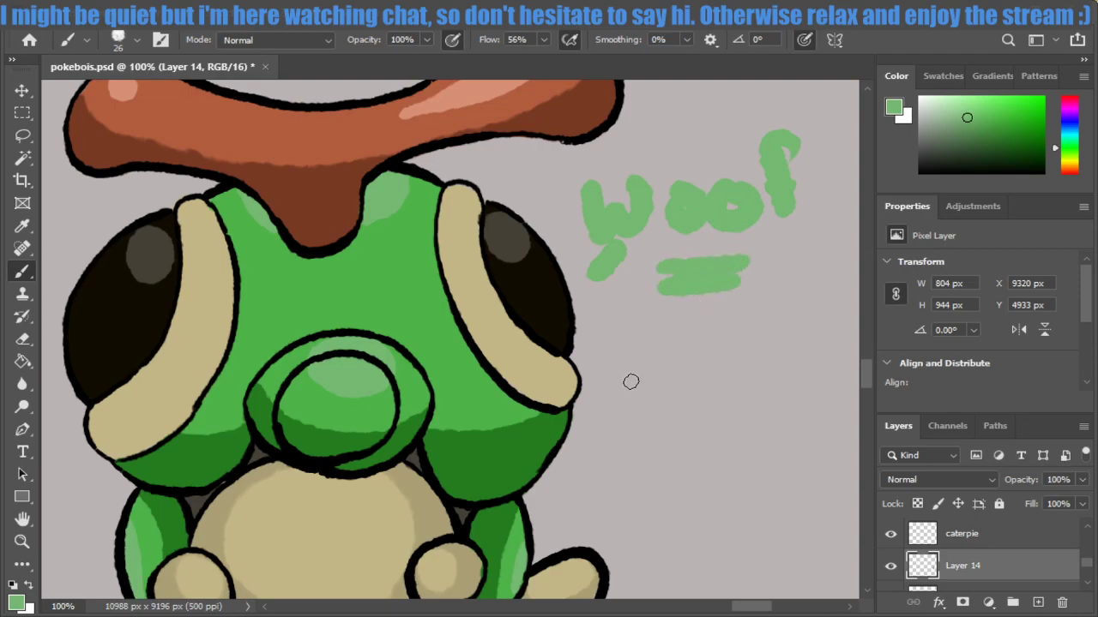
Write 'Caterpie 2020' beneath the equals sign and add quote marks around 'woof'.
{"action": "mouse_move", "coordinate": [630, 318]}
{"action": "left_mouse_down"}
{"action": "mouse_move", "coordinate": [626, 376]}
{"action": "mouse_move", "coordinate": [674, 369]}
{"action": "left_mouse_up"}
{"action": "left_click_drag", "start_coordinate": [686, 319], "coordinate": [691, 371]}
{"action": "mouse_move", "coordinate": [674, 345]}
{"action": "left_mouse_down"}
{"action": "mouse_move", "coordinate": [743, 346]}
{"action": "mouse_move", "coordinate": [781, 321]}
{"action": "mouse_move", "coordinate": [813, 339]}
{"action": "mouse_move", "coordinate": [857, 343]}
{"action": "left_mouse_up"}
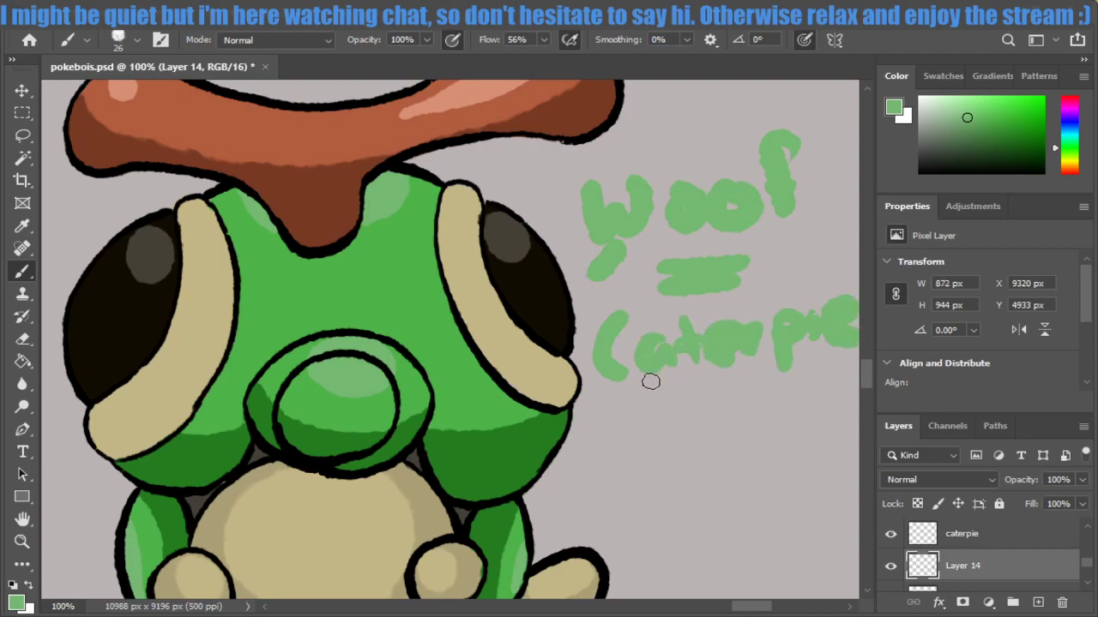
{"action": "left_click_drag", "start_coordinate": [813, 288], "coordinate": [817, 291]}
{"action": "left_click_drag", "start_coordinate": [710, 391], "coordinate": [717, 433]}
{"action": "left_click_drag", "start_coordinate": [755, 390], "coordinate": [821, 415]}
{"action": "left_click_drag", "start_coordinate": [836, 377], "coordinate": [813, 380]}
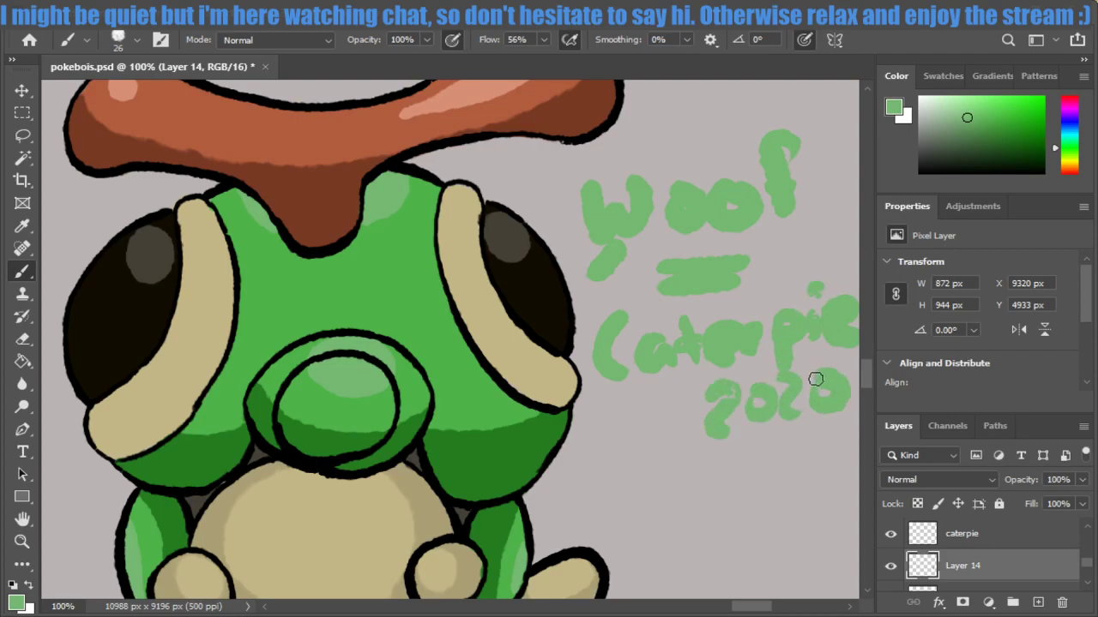
{"action": "mouse_move", "coordinate": [521, 162]}
{"action": "left_mouse_down"}
{"action": "mouse_move", "coordinate": [521, 184]}
{"action": "mouse_move", "coordinate": [546, 170]}
{"action": "left_mouse_up"}
{"action": "mouse_move", "coordinate": [815, 110]}
{"action": "left_mouse_down"}
{"action": "mouse_move", "coordinate": [812, 123]}
{"action": "mouse_move", "coordinate": [831, 126]}
{"action": "left_mouse_up"}
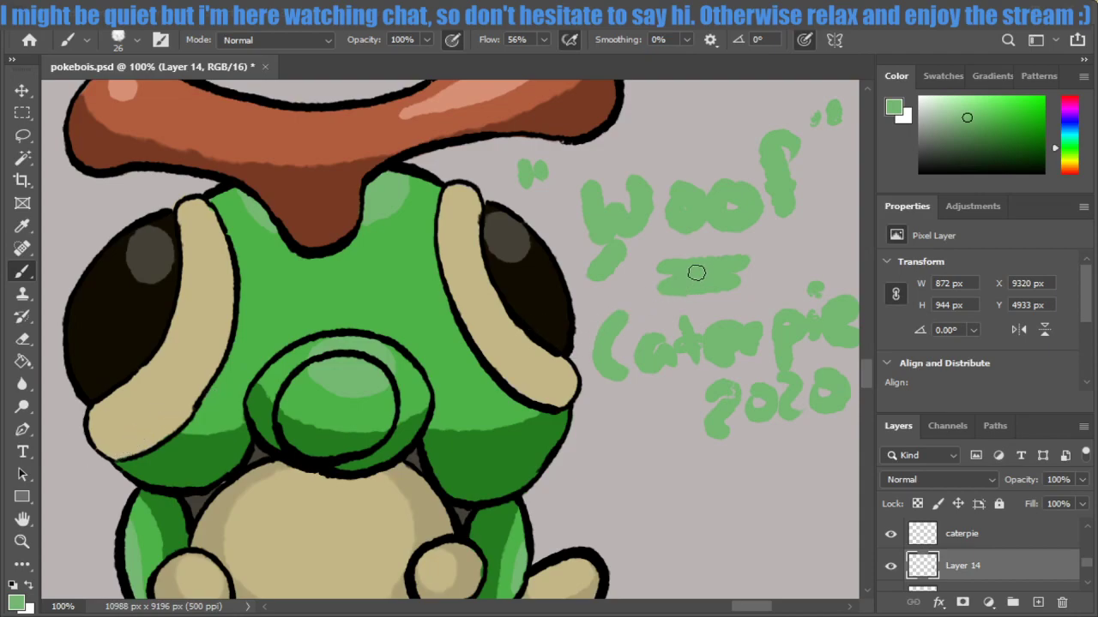
Erase all the green "woof" = caterpie 2020 lettering from the grey background with the Eraser.
{"action": "key", "text": "e"}
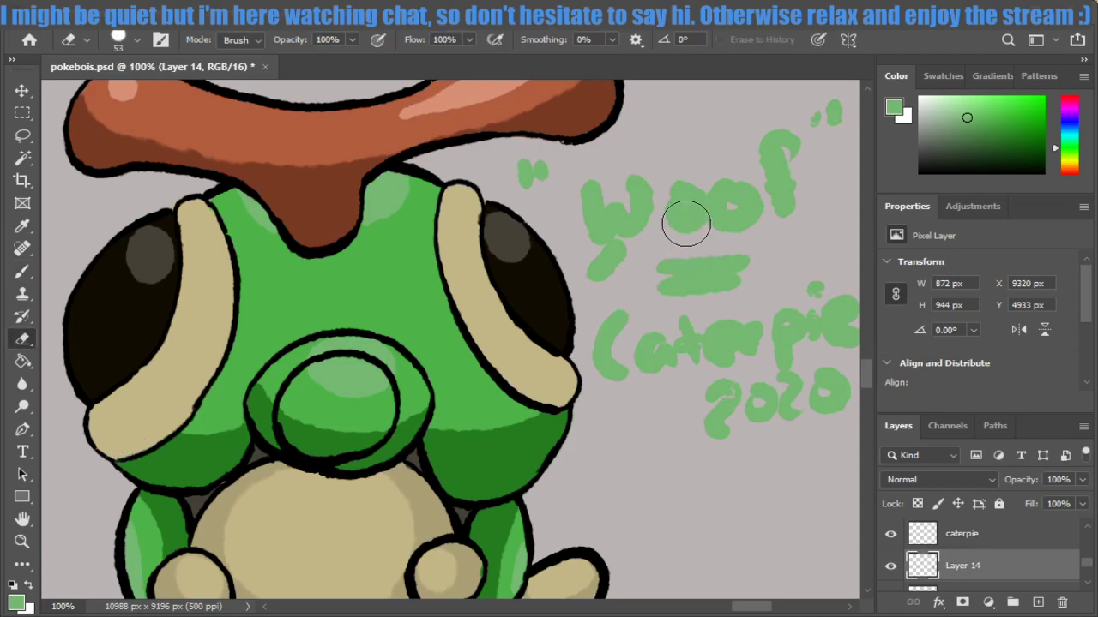
{"action": "mouse_move", "coordinate": [678, 218]}
{"action": "left_mouse_down"}
{"action": "mouse_move", "coordinate": [620, 236]}
{"action": "mouse_move", "coordinate": [532, 169]}
{"action": "mouse_move", "coordinate": [600, 237]}
{"action": "mouse_move", "coordinate": [614, 352]}
{"action": "mouse_move", "coordinate": [708, 417]}
{"action": "mouse_move", "coordinate": [657, 340]}
{"action": "mouse_move", "coordinate": [672, 363]}
{"action": "mouse_move", "coordinate": [769, 412]}
{"action": "mouse_move", "coordinate": [769, 326]}
{"action": "mouse_move", "coordinate": [834, 381]}
{"action": "mouse_move", "coordinate": [677, 282]}
{"action": "mouse_move", "coordinate": [720, 248]}
{"action": "mouse_move", "coordinate": [805, 301]}
{"action": "mouse_move", "coordinate": [649, 218]}
{"action": "mouse_move", "coordinate": [629, 189]}
{"action": "mouse_move", "coordinate": [731, 205]}
{"action": "mouse_move", "coordinate": [836, 117]}
{"action": "left_mouse_up"}
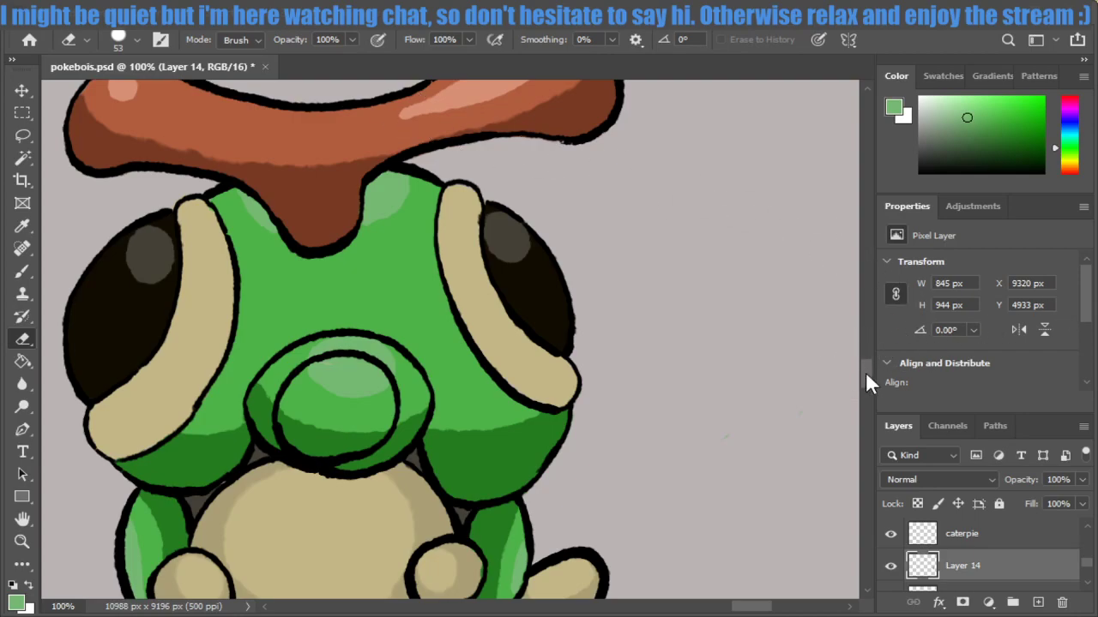
{"action": "left_click_drag", "start_coordinate": [866, 382], "coordinate": [867, 387]}
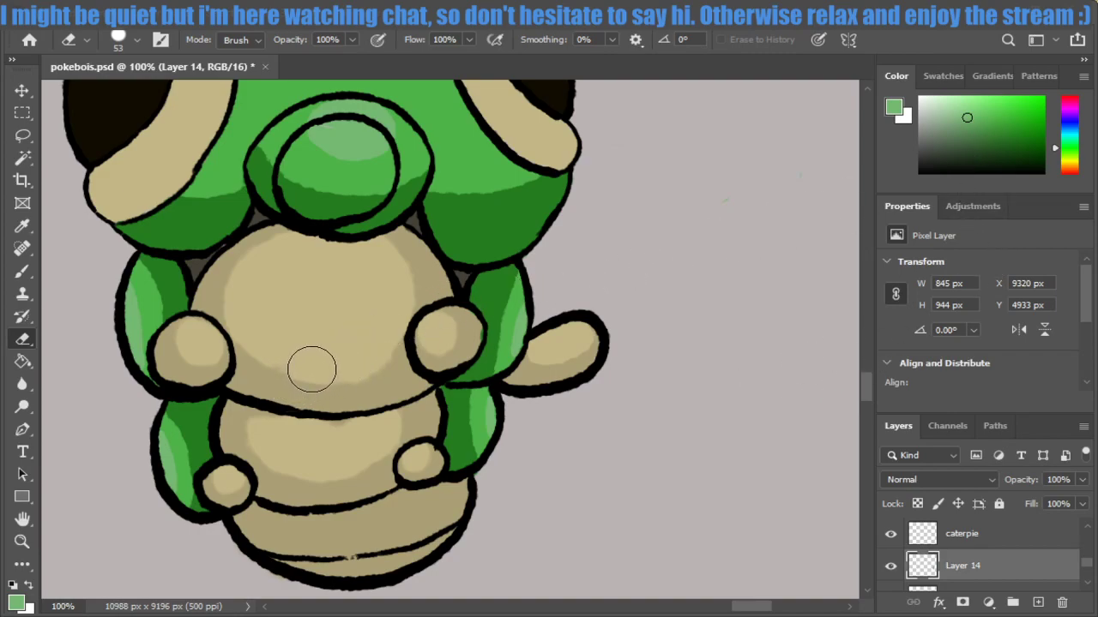
Sample the tan body colour and draw thin tan curves on all four green leg segments.
{"action": "key", "text": "i"}
{"action": "left_click", "coordinate": [324, 302]}
{"action": "key", "text": "b"}
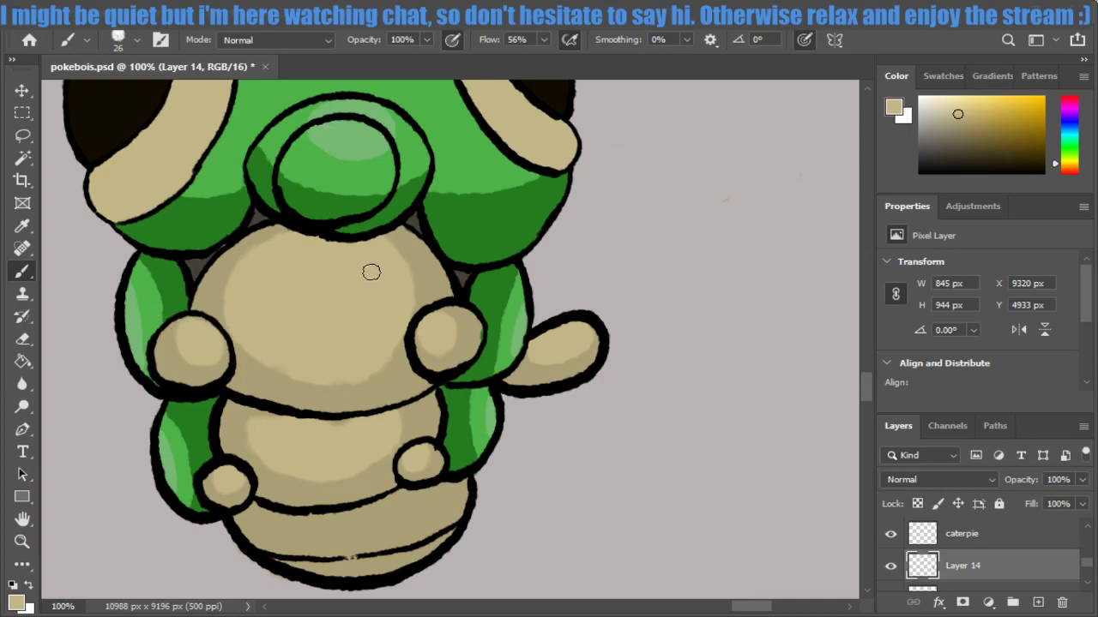
{"action": "key", "text": "bracketleft"}
{"action": "key", "text": "bracketleft"}
{"action": "key", "text": "bracketleft"}
{"action": "left_click_drag", "start_coordinate": [524, 296], "coordinate": [512, 364]}
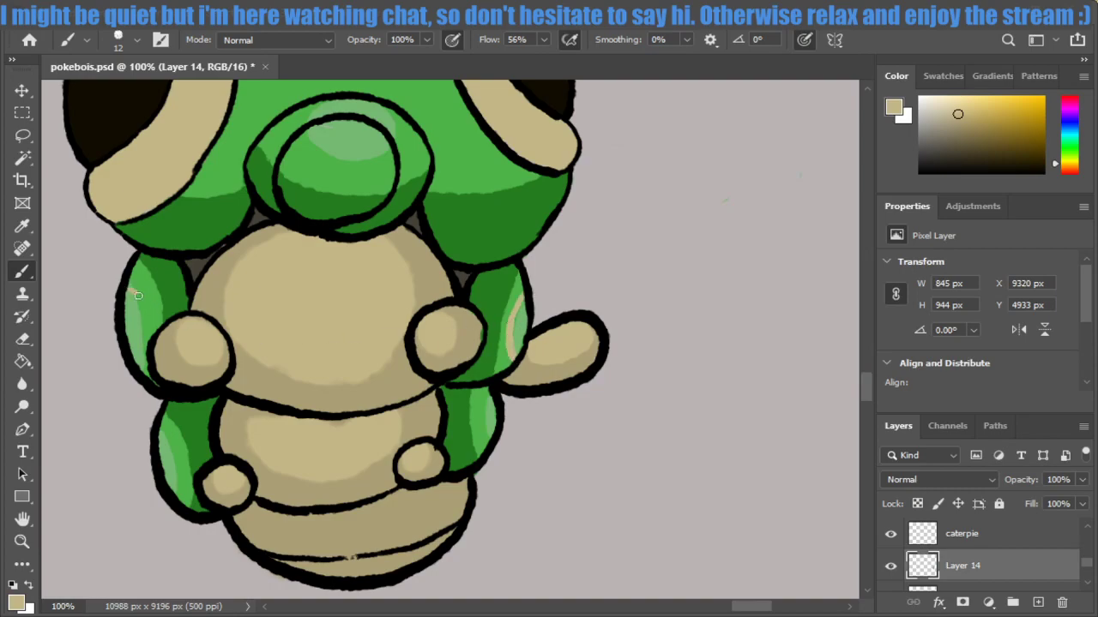
{"action": "left_click_drag", "start_coordinate": [131, 289], "coordinate": [153, 333]}
{"action": "left_click_drag", "start_coordinate": [160, 424], "coordinate": [180, 505]}
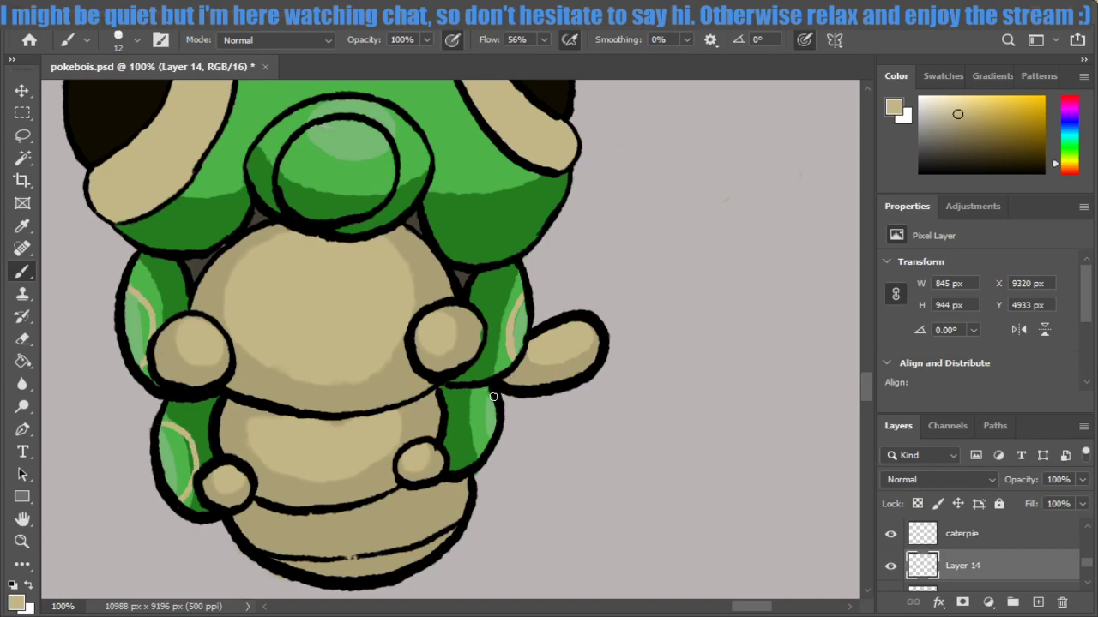
{"action": "left_click_drag", "start_coordinate": [484, 383], "coordinate": [491, 441]}
Zoom out, select the caterpie and Layer 14 layers, and move Caterpie onto Blastoise's shell.
{"action": "key", "text": "ctrl+minus"}
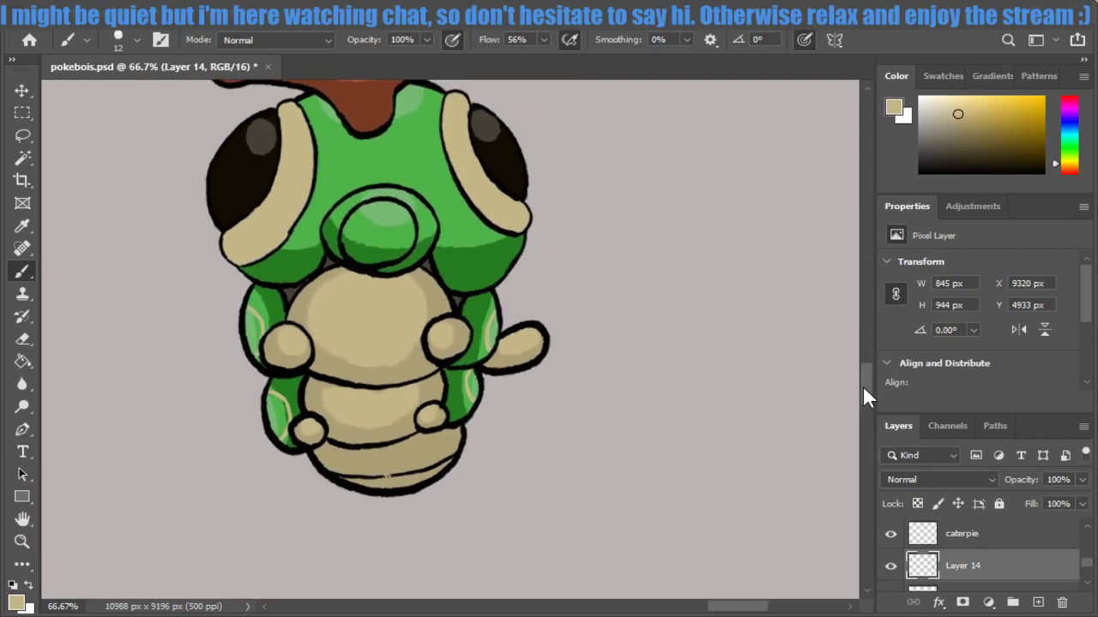
{"action": "key", "text": "ctrl+minus"}
{"action": "key", "text": "ctrl+minus"}
{"action": "key", "text": "ctrl+minus"}
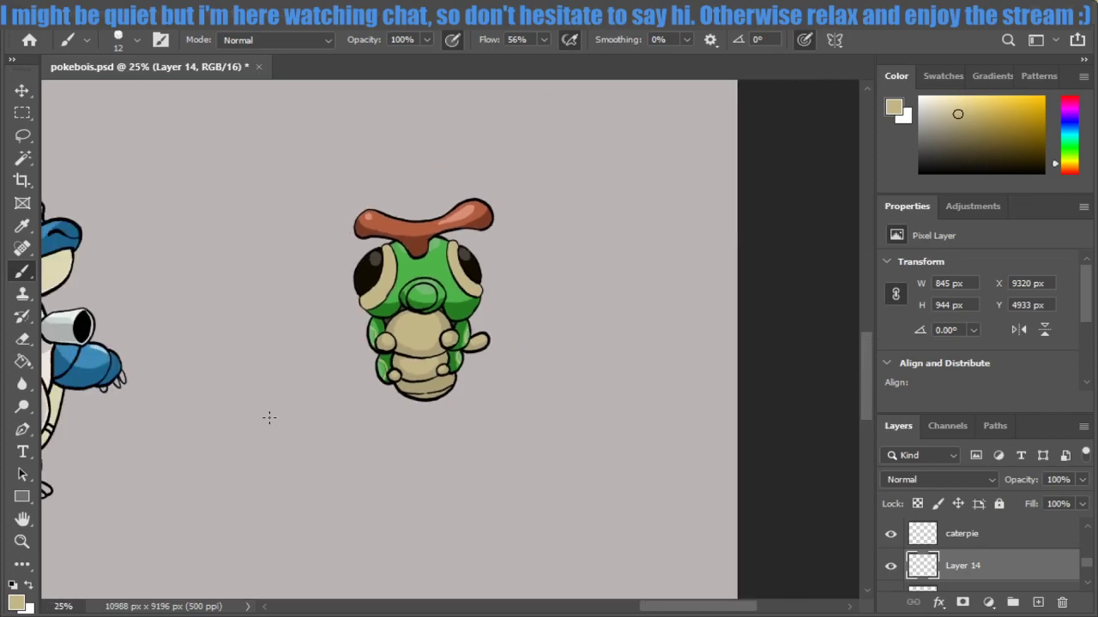
{"action": "key", "text": "ctrl+minus"}
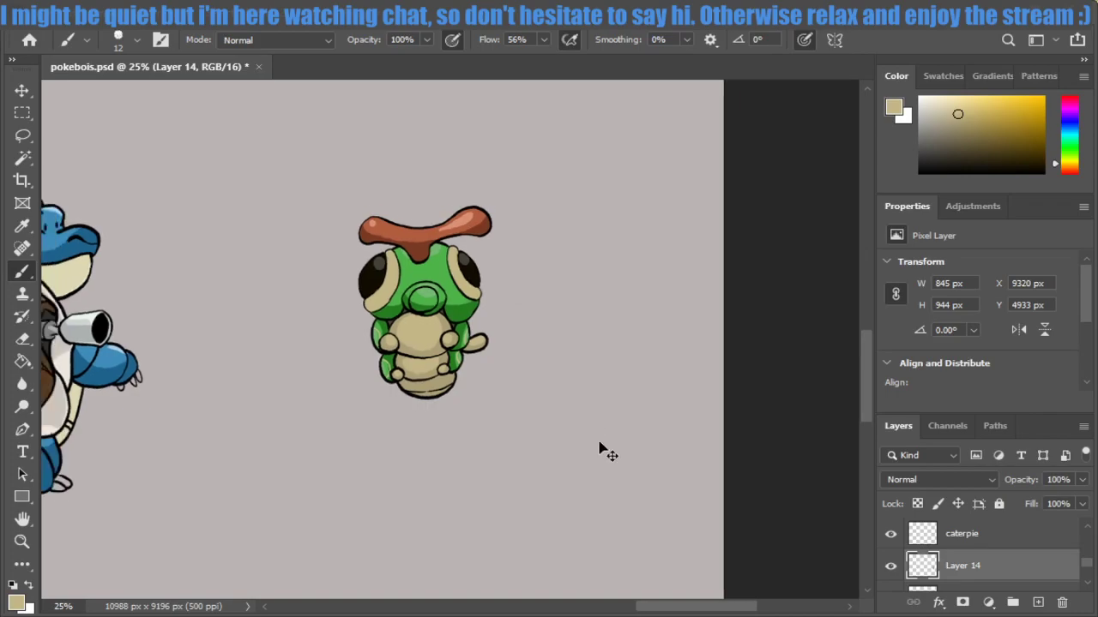
{"action": "key", "text": "ctrl+minus"}
{"action": "key", "text": "ctrl+plus"}
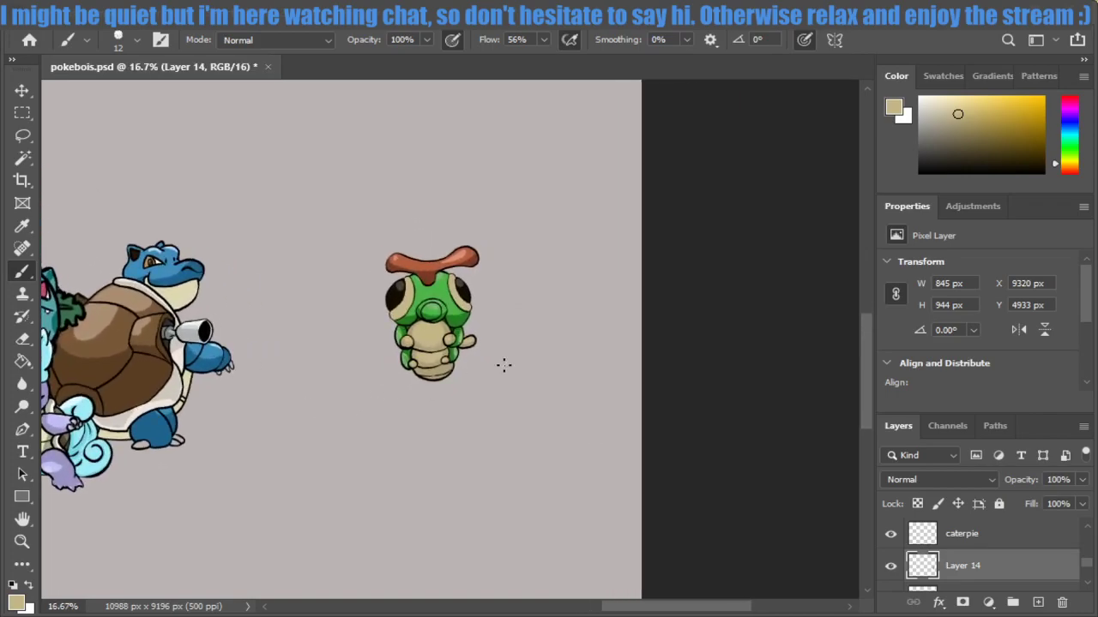
{"action": "left_click", "coordinate": [988, 533]}
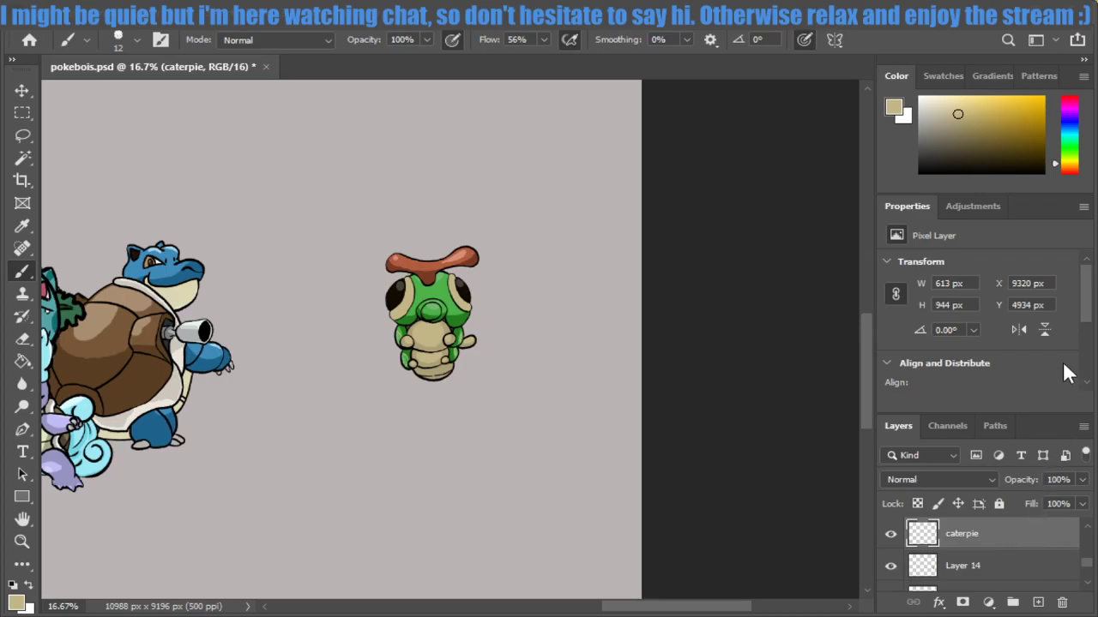
{"action": "key", "text": "alt+bracketleft"}
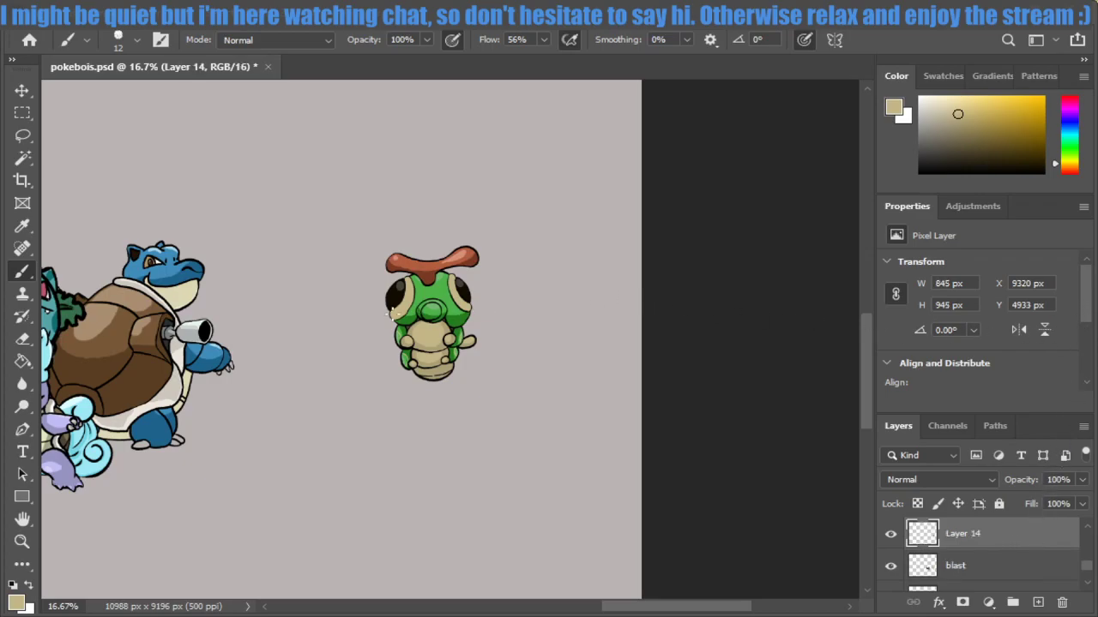
{"action": "left_click_drag", "start_coordinate": [437, 321], "coordinate": [211, 259]}
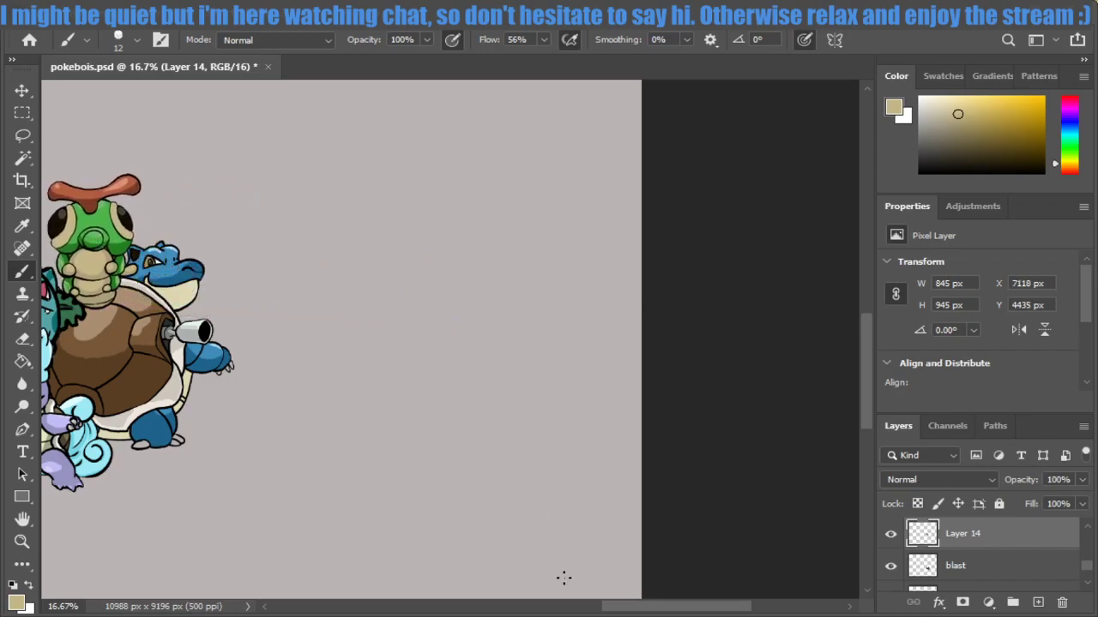
{"action": "left_click_drag", "start_coordinate": [625, 609], "coordinate": [540, 609]}
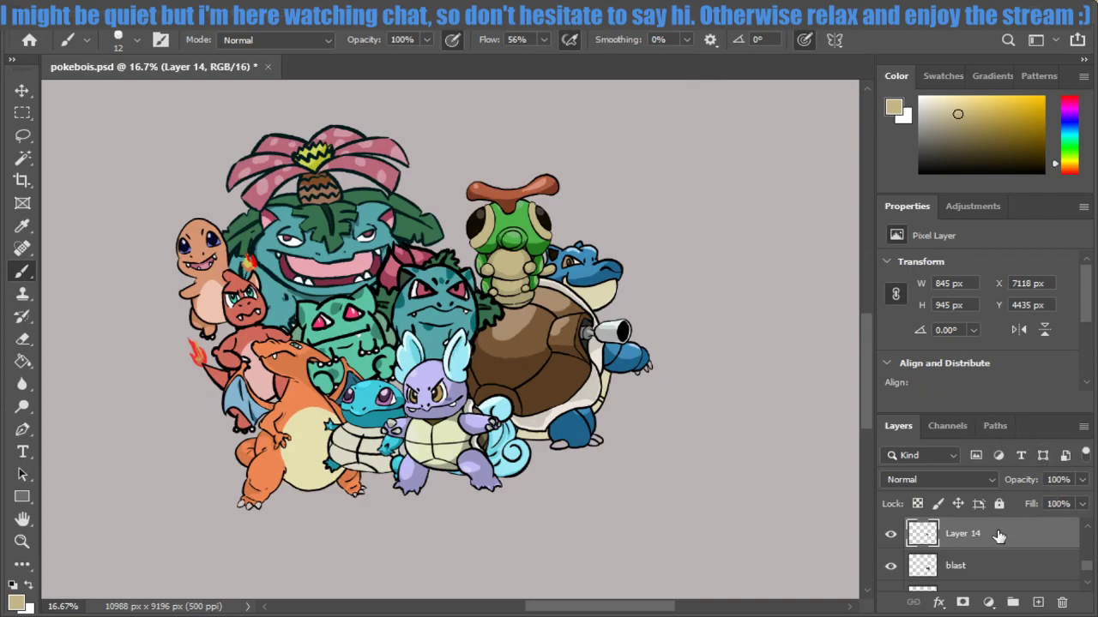
Move the Caterpie layer below blast, paint beige under Caterpie, and nudge Caterpie slightly left.
{"action": "left_click_drag", "start_coordinate": [995, 564], "coordinate": [1009, 583]}
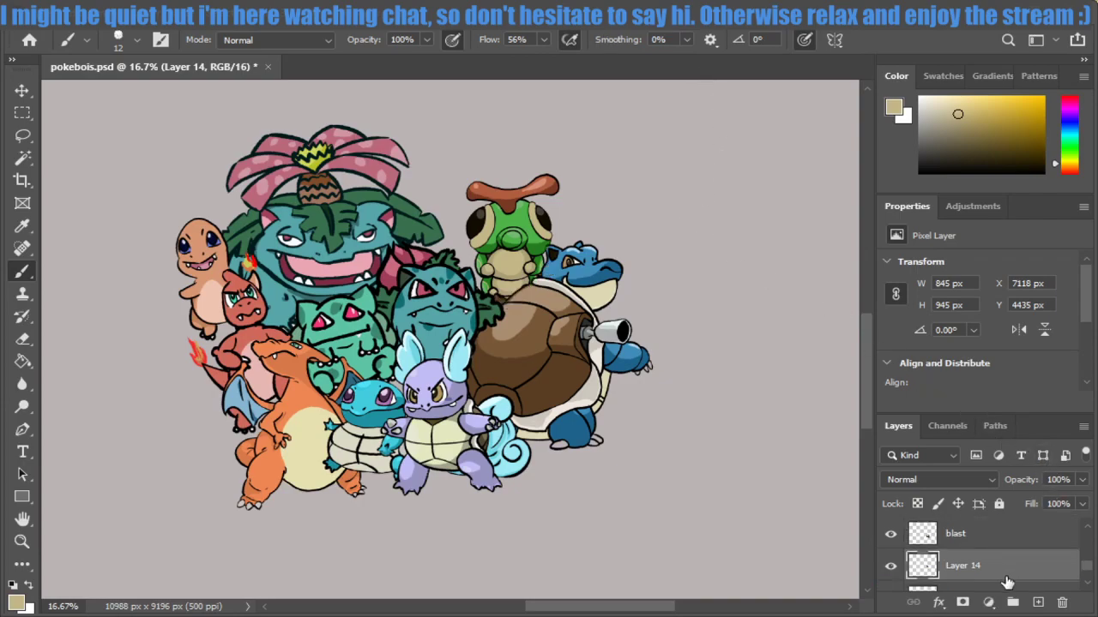
{"action": "left_click_drag", "start_coordinate": [518, 281], "coordinate": [491, 279]}
{"action": "mouse_move", "coordinate": [512, 267]}
{"action": "left_mouse_down"}
{"action": "mouse_move", "coordinate": [463, 273]}
{"action": "mouse_move", "coordinate": [501, 271]}
{"action": "mouse_move", "coordinate": [505, 252]}
{"action": "mouse_move", "coordinate": [478, 265]}
{"action": "mouse_move", "coordinate": [460, 248]}
{"action": "mouse_move", "coordinate": [495, 260]}
{"action": "left_mouse_up"}
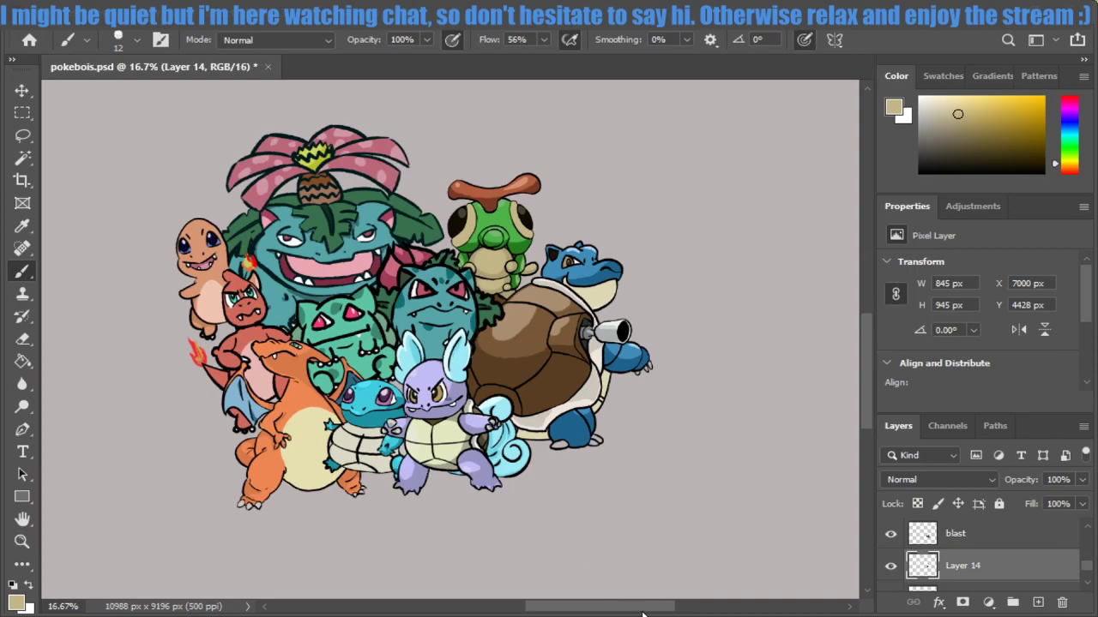
{"action": "left_click_drag", "start_coordinate": [627, 611], "coordinate": [664, 611]}
{"action": "left_click_drag", "start_coordinate": [1087, 566], "coordinate": [1089, 582]}
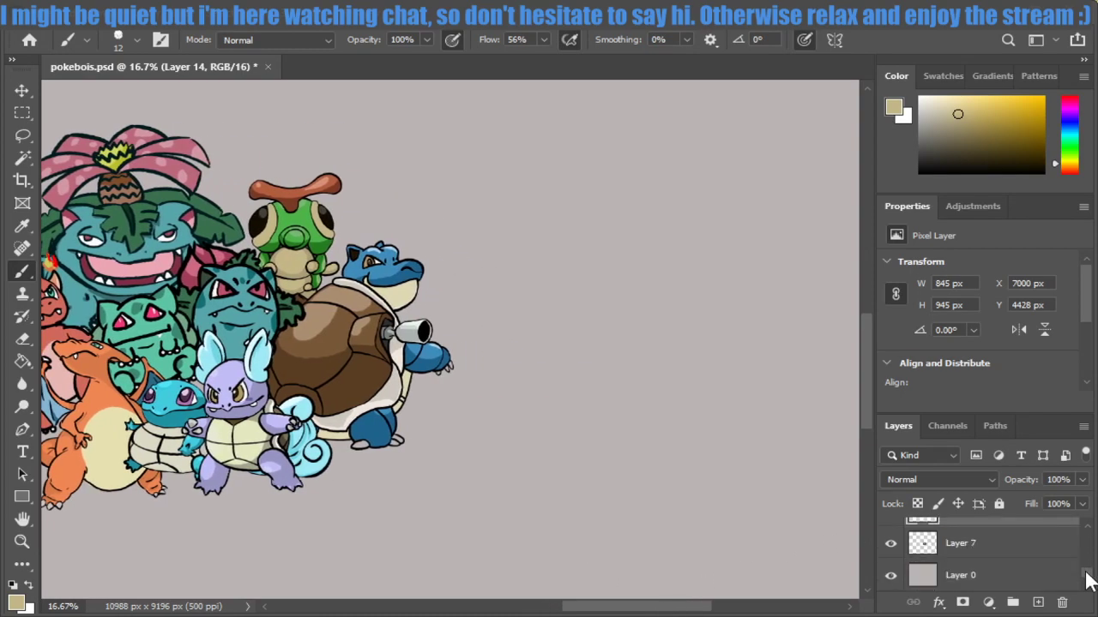
{"action": "scroll", "coordinate": [986, 557], "scroll_direction": "up", "scroll_amount": 3}
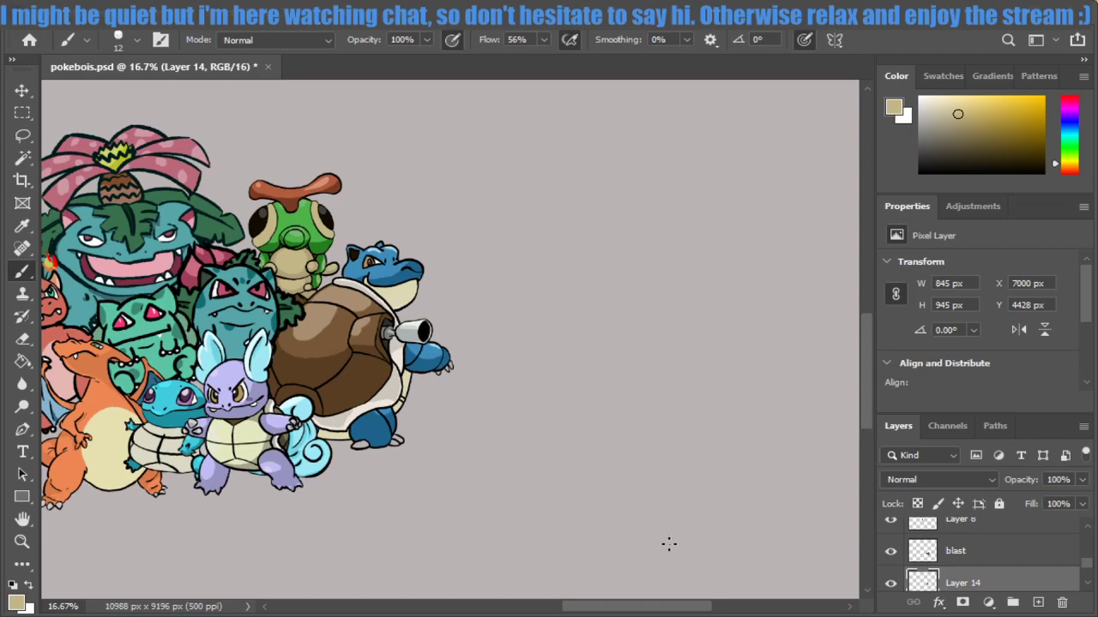
{"action": "left_click_drag", "start_coordinate": [639, 606], "coordinate": [650, 606]}
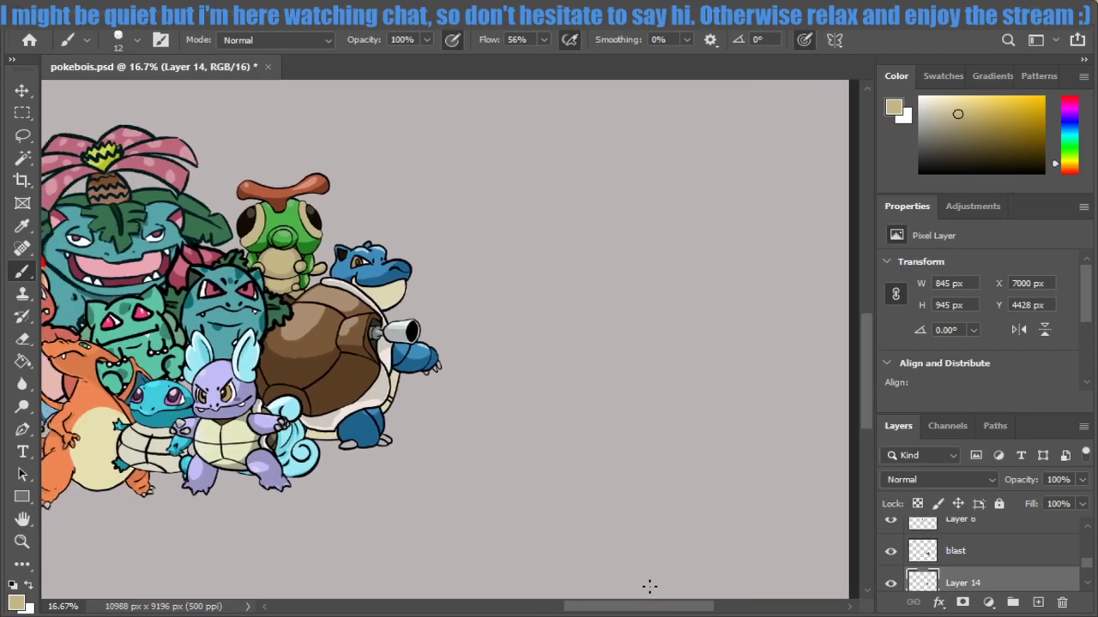
{"action": "left_click_drag", "start_coordinate": [869, 403], "coordinate": [870, 386]}
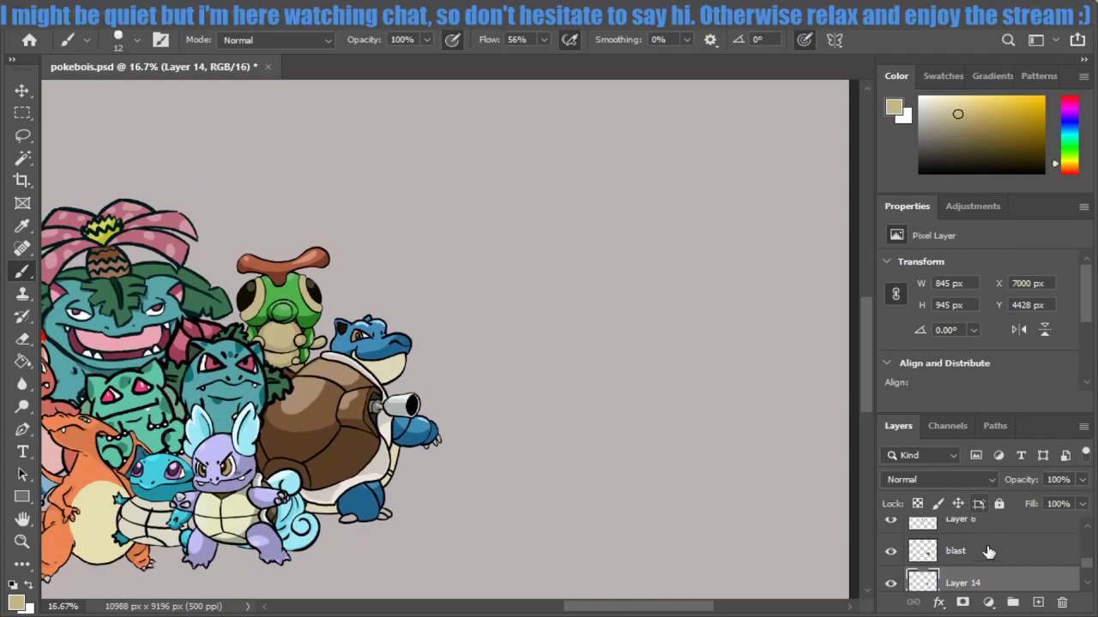
Add two new empty layers and rename Layer 15 to 'meta'.
{"action": "left_click", "coordinate": [1038, 603]}
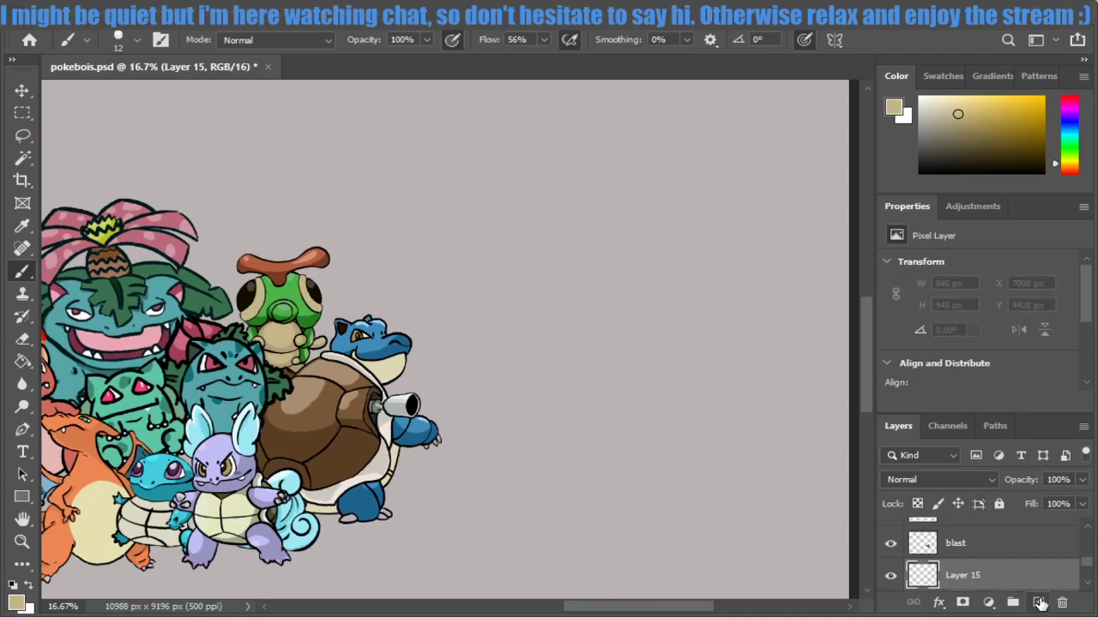
{"action": "left_click", "coordinate": [1039, 604]}
{"action": "scroll", "coordinate": [1088, 566], "scroll_direction": "down", "scroll_amount": 2}
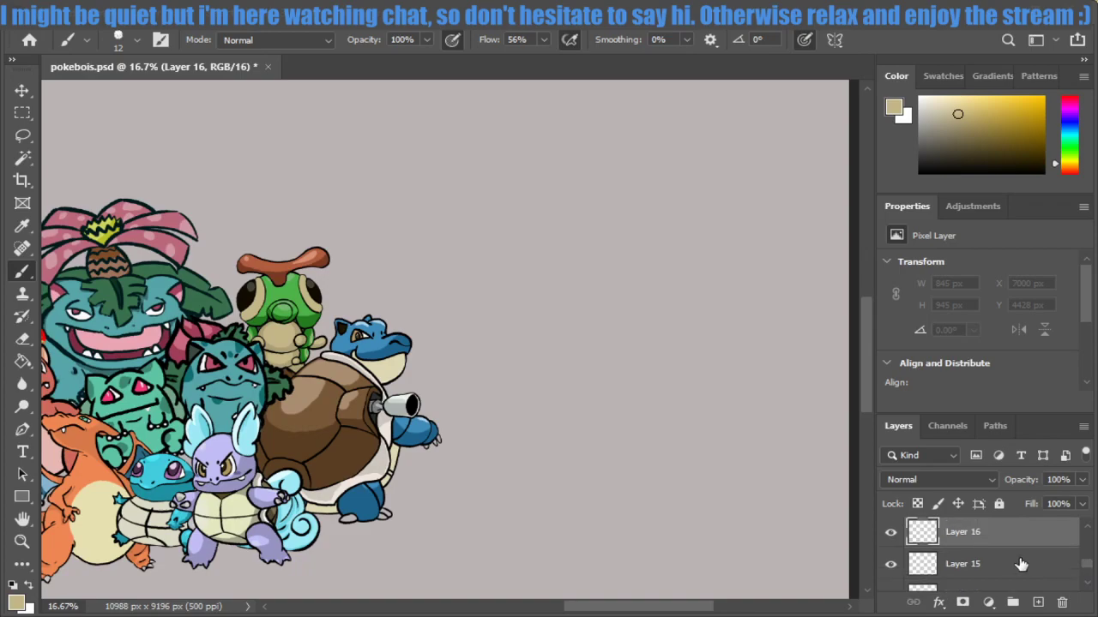
{"action": "left_click", "coordinate": [1021, 563]}
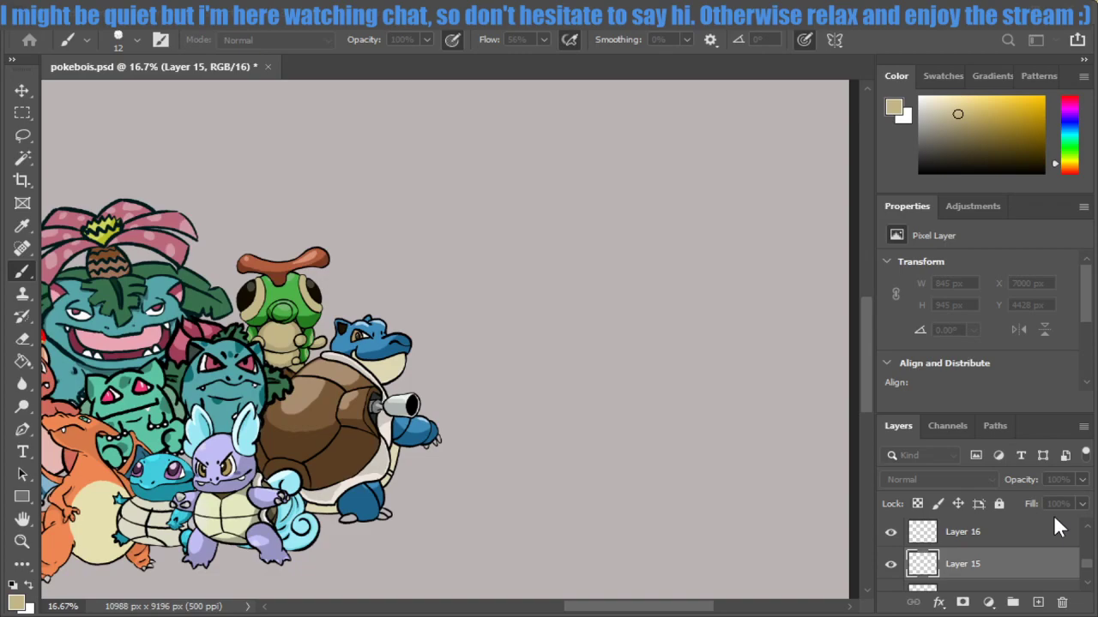
{"action": "type", "text": "meta"}
{"action": "key", "text": "Return"}
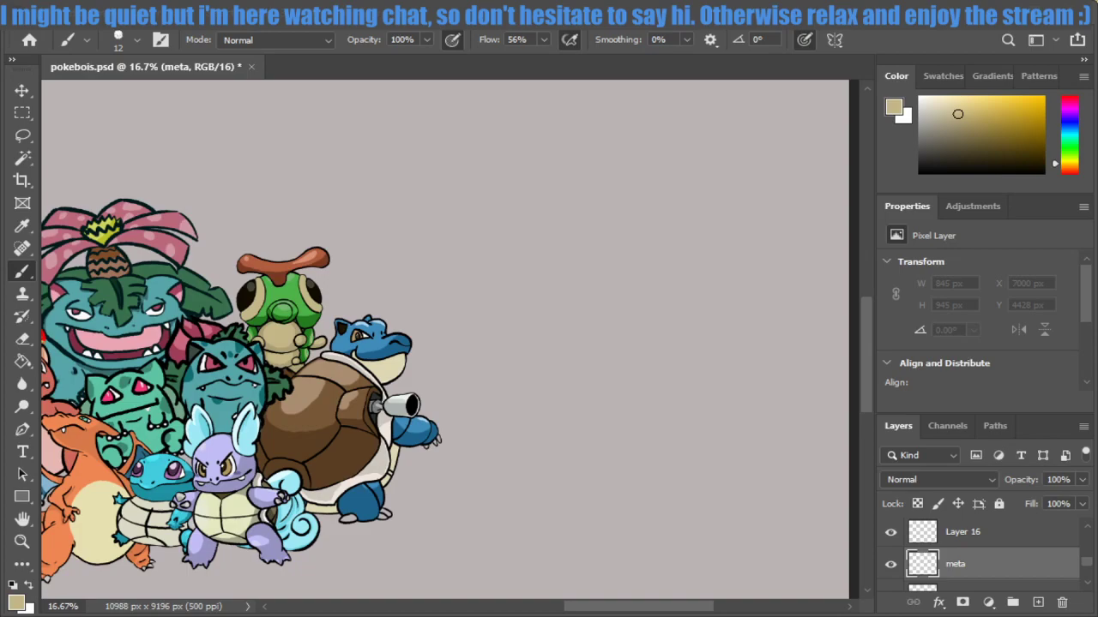
Rename Layer 7, which holds Venusaur, to 'venus'.
{"action": "scroll", "coordinate": [978, 553], "scroll_direction": "down", "scroll_amount": 2}
{"action": "scroll", "coordinate": [977, 553], "scroll_direction": "down", "scroll_amount": 5}
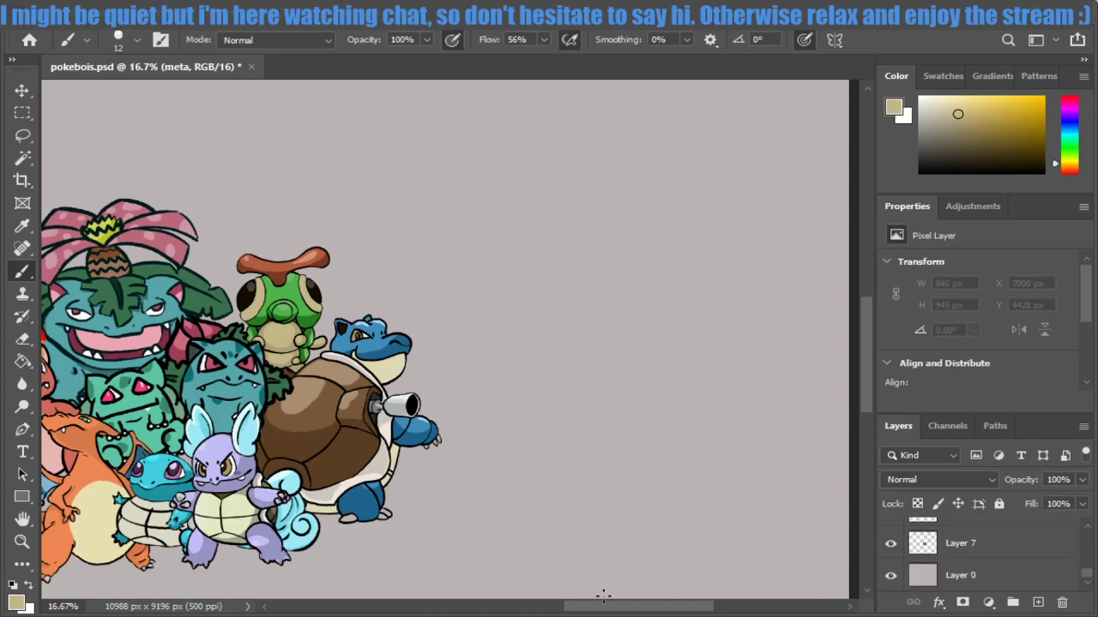
{"action": "left_click_drag", "start_coordinate": [603, 605], "coordinate": [563, 606]}
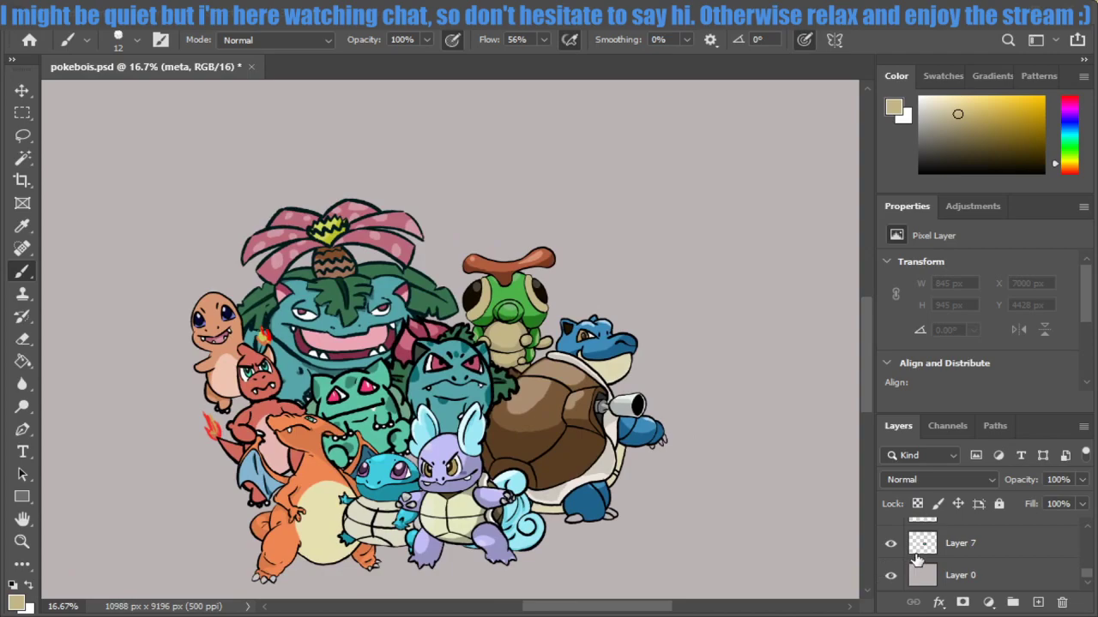
{"action": "left_click", "coordinate": [890, 543]}
{"action": "left_click", "coordinate": [890, 542]}
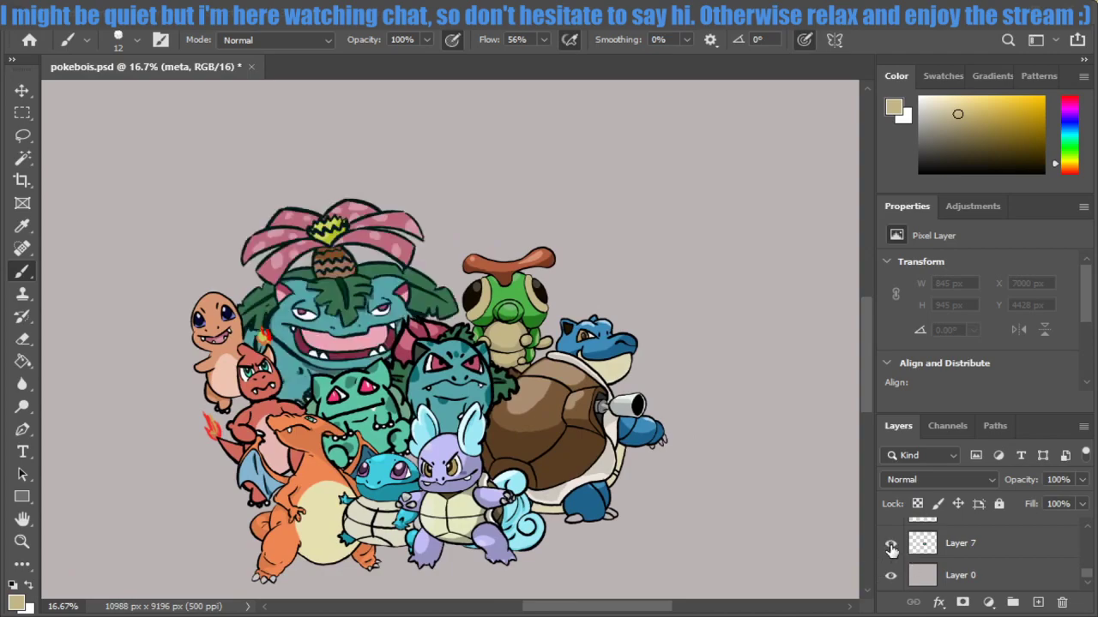
{"action": "double_click", "coordinate": [971, 540]}
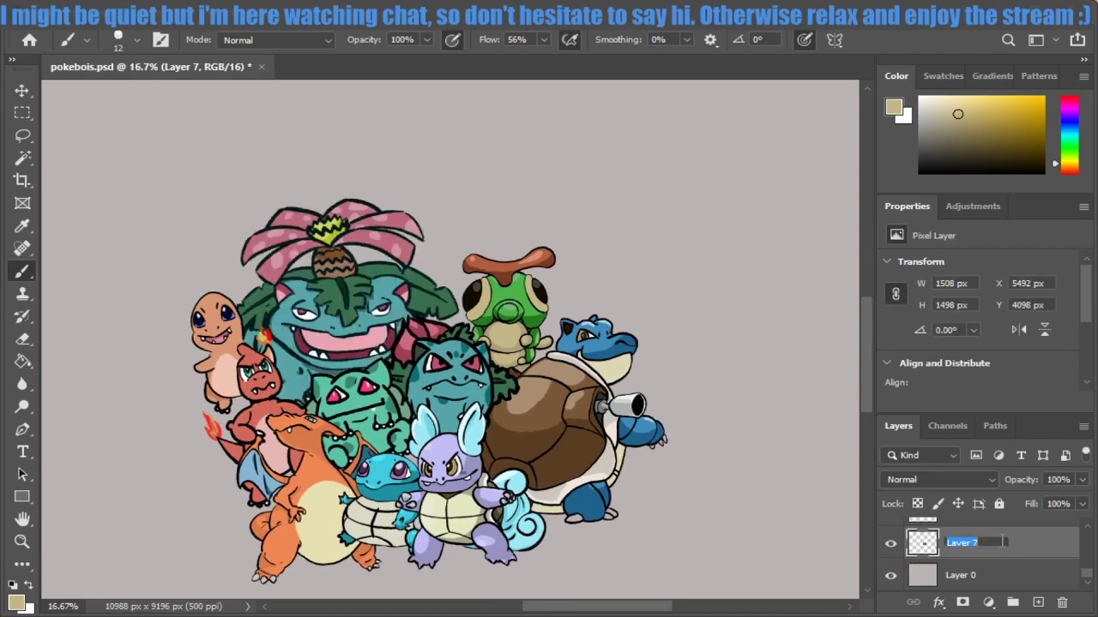
{"action": "type", "text": "venus"}
{"action": "left_click", "coordinate": [1012, 575]}
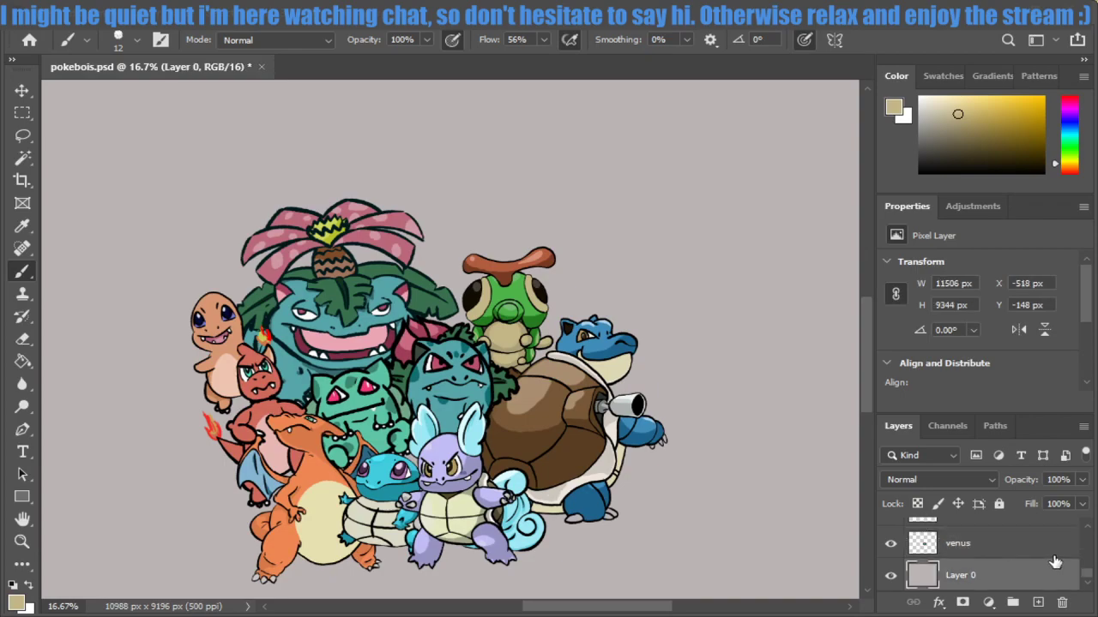
Rename Layer 14, which holds Caterpie, to 'caterpie', then select Layer 15.
{"action": "scroll", "coordinate": [1054, 562], "scroll_direction": "up", "scroll_amount": 1}
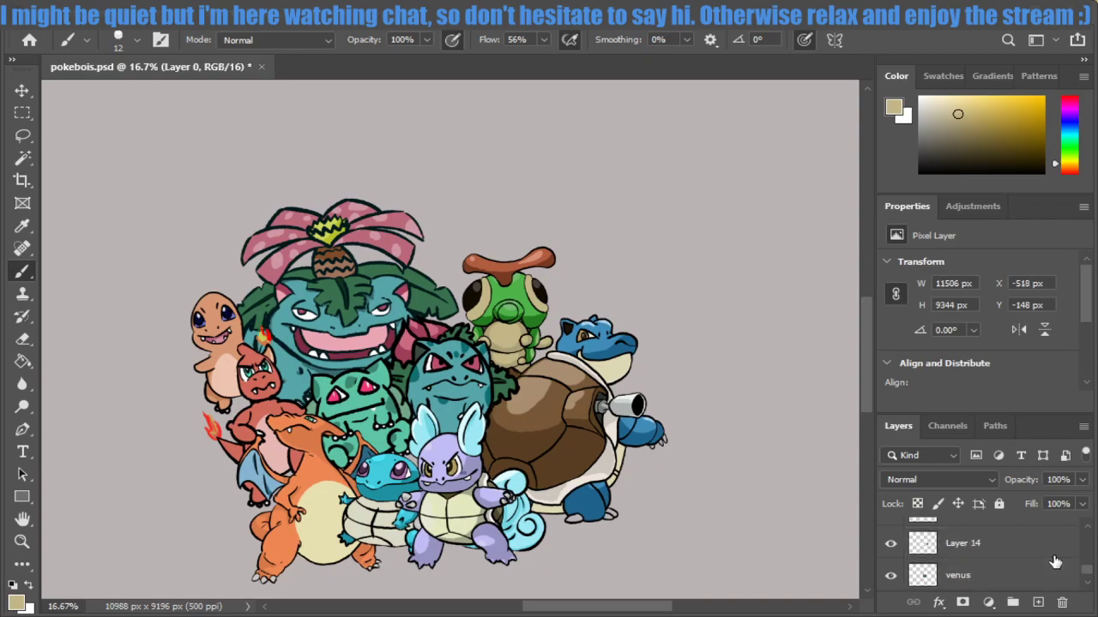
{"action": "left_click", "coordinate": [891, 543]}
{"action": "left_click", "coordinate": [891, 543]}
{"action": "double_click", "coordinate": [971, 553]}
{"action": "type", "text": "caterpie"}
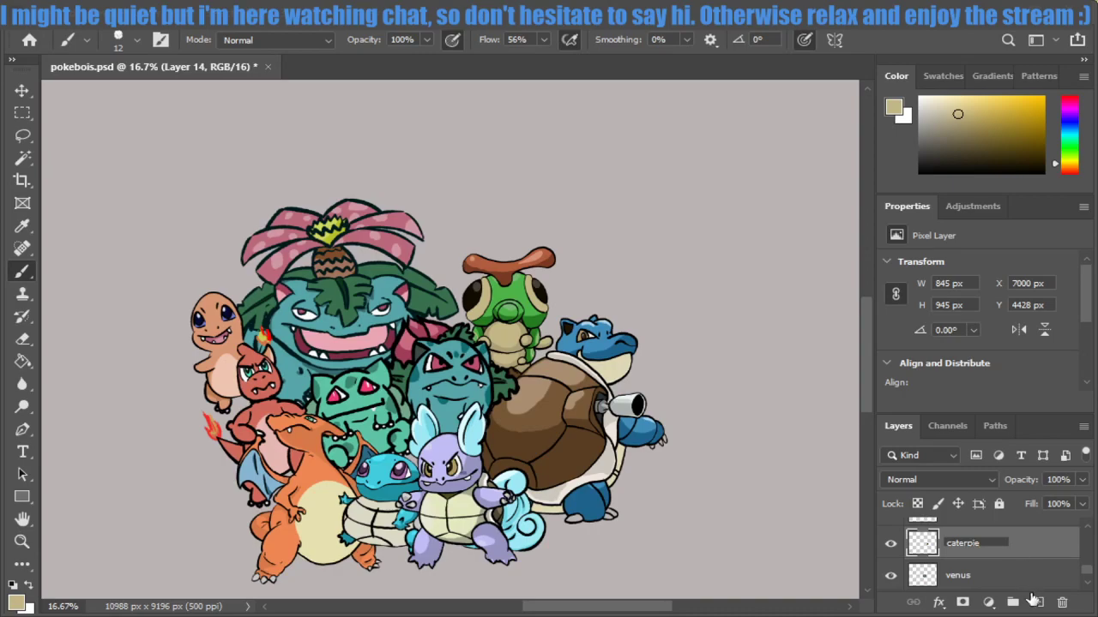
{"action": "left_click", "coordinate": [1071, 568]}
{"action": "scroll", "coordinate": [1041, 573], "scroll_direction": "up", "scroll_amount": 2}
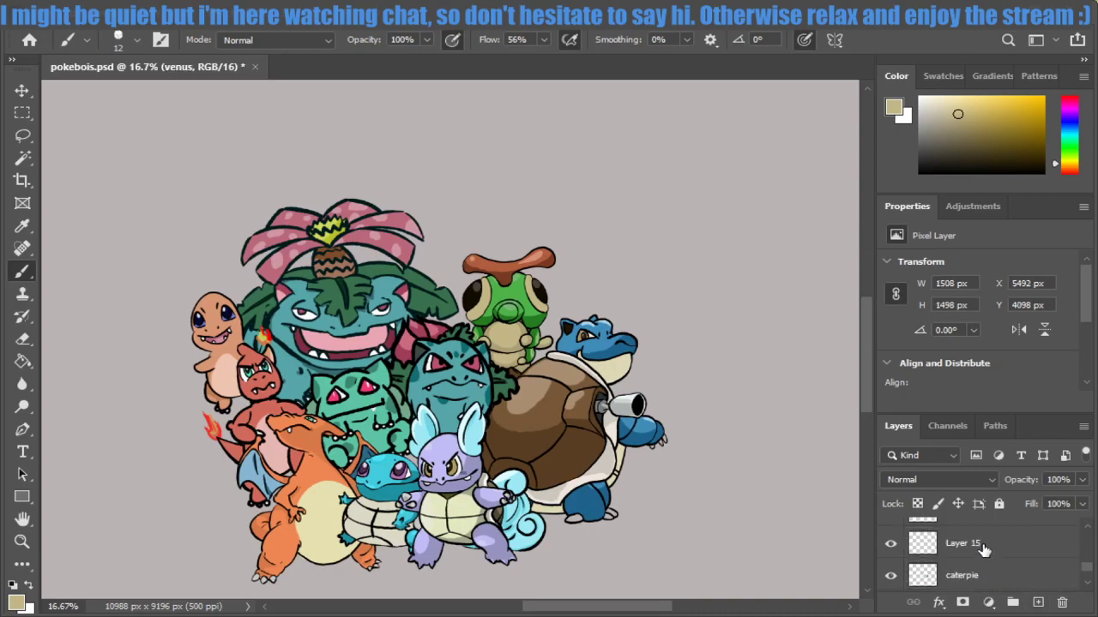
{"action": "left_click", "coordinate": [984, 548]}
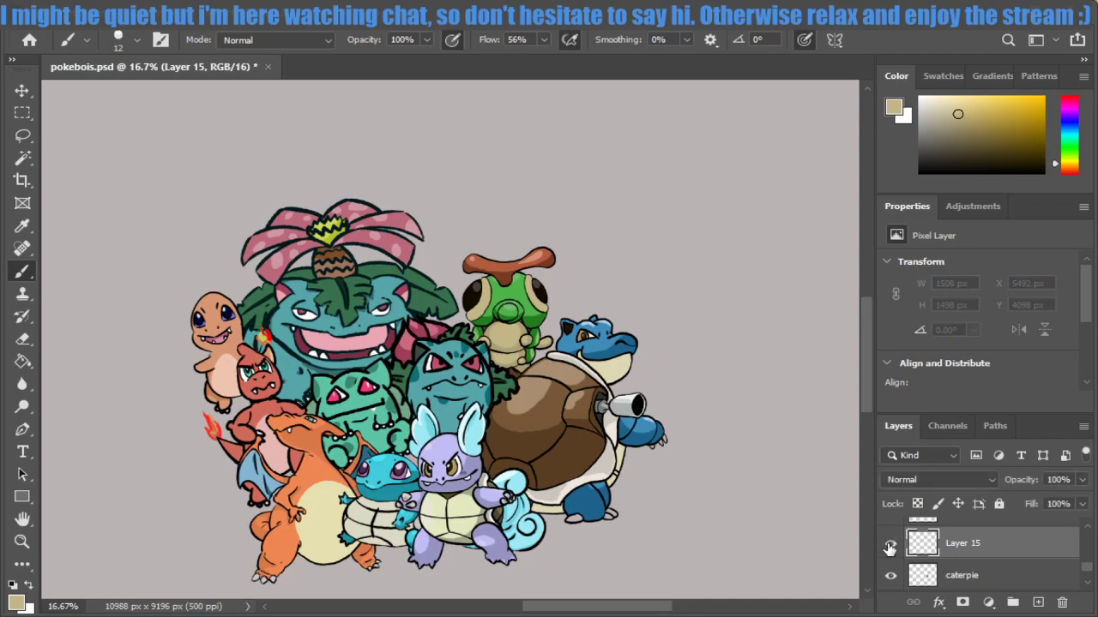
Find Layer 8 with the small Charmander and rename it 'charmander'.
{"action": "scroll", "coordinate": [905, 549], "scroll_direction": "up", "scroll_amount": 1}
{"action": "scroll", "coordinate": [913, 547], "scroll_direction": "up", "scroll_amount": 1}
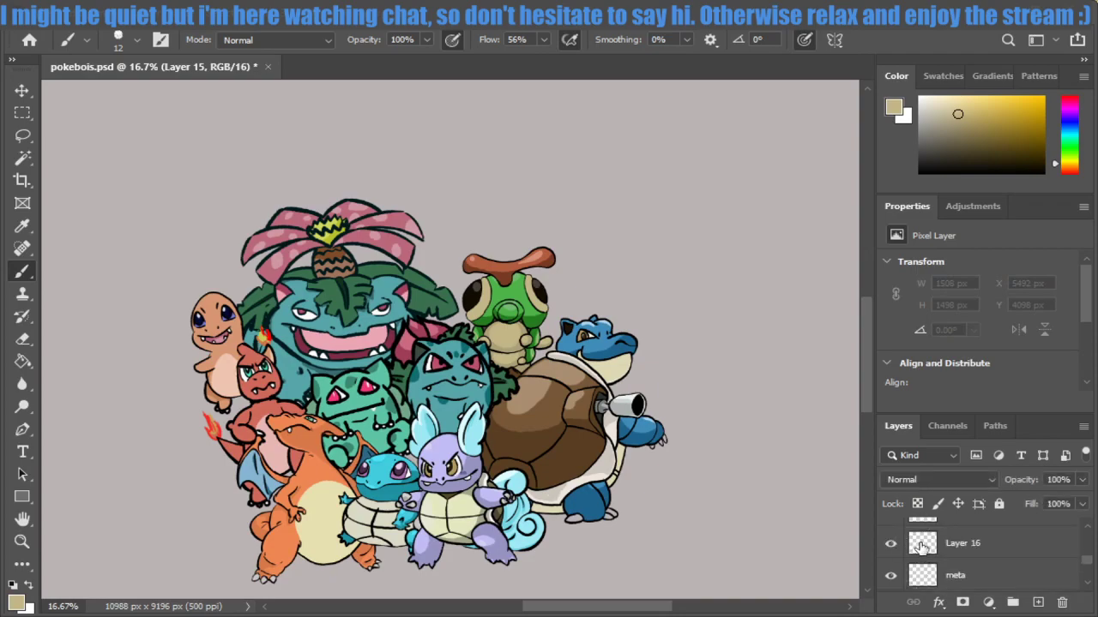
{"action": "scroll", "coordinate": [920, 547], "scroll_direction": "up", "scroll_amount": 1}
{"action": "left_click", "coordinate": [964, 547]}
{"action": "scroll", "coordinate": [969, 553], "scroll_direction": "up", "scroll_amount": 1}
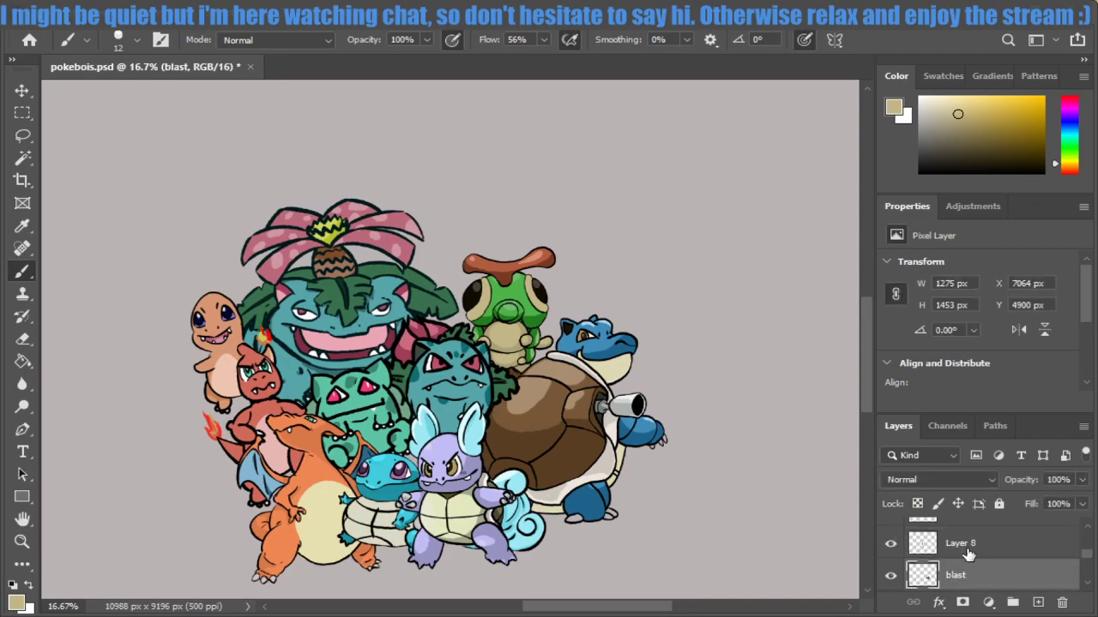
{"action": "left_click", "coordinate": [967, 549]}
{"action": "left_click", "coordinate": [890, 544]}
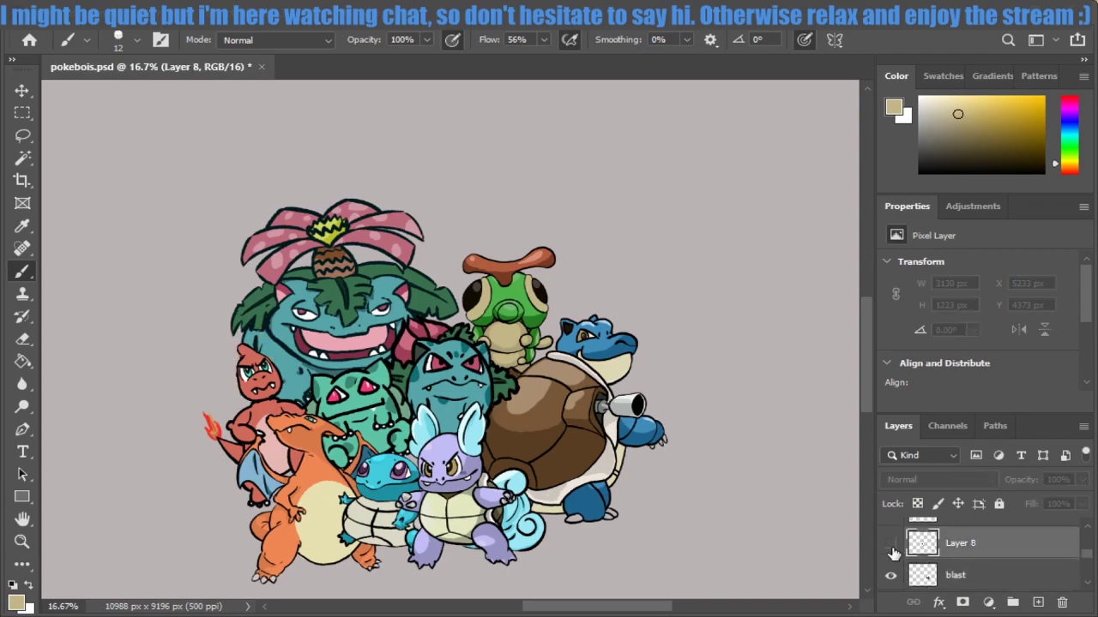
{"action": "left_click", "coordinate": [891, 546]}
{"action": "double_click", "coordinate": [961, 543]}
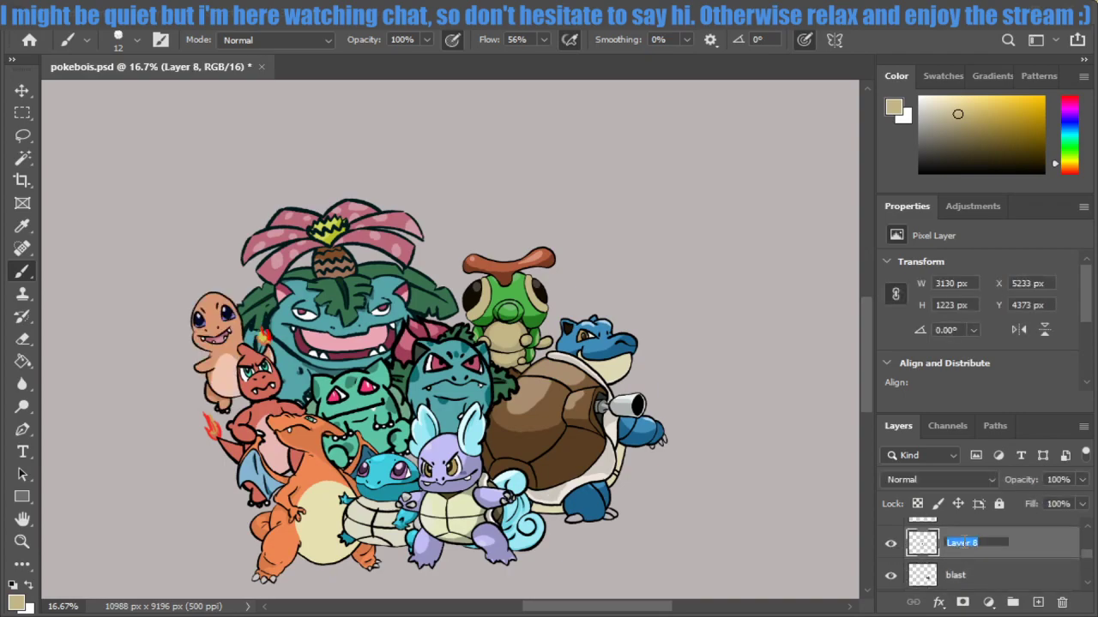
{"action": "type", "text": "chA"}
{"action": "key", "text": "BackSpace"}
{"action": "type", "text": "arman"}
{"action": "type", "text": "der"}
{"action": "key", "text": "Return"}
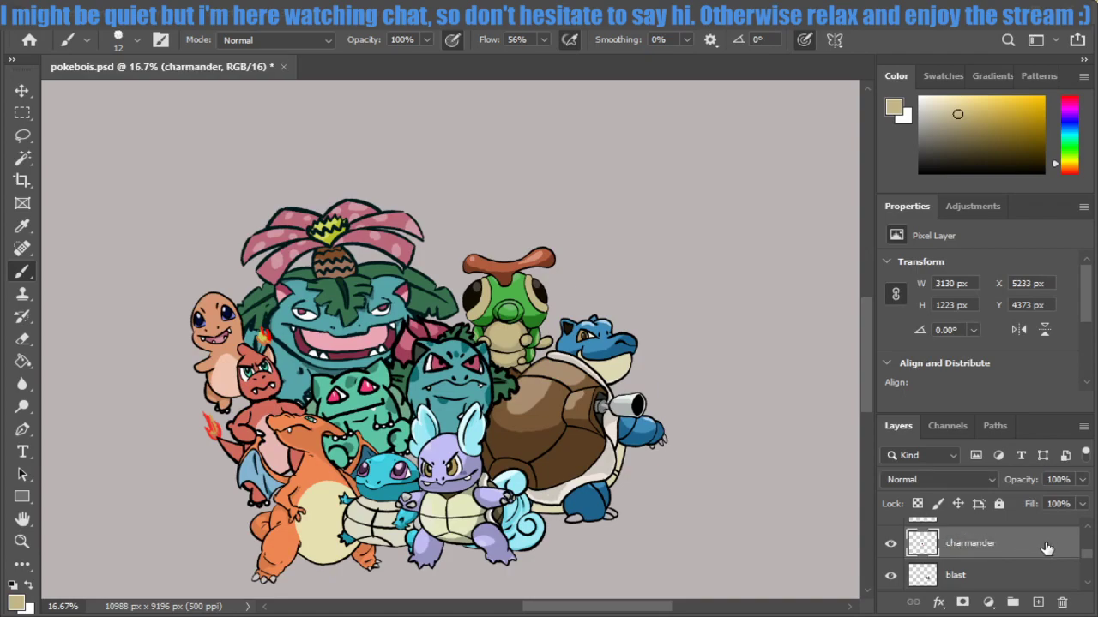
Rename Layer 10 to 'ivy'.
{"action": "scroll", "coordinate": [1047, 549], "scroll_direction": "up", "scroll_amount": 1}
{"action": "left_click", "coordinate": [891, 544]}
{"action": "left_click", "coordinate": [891, 543]}
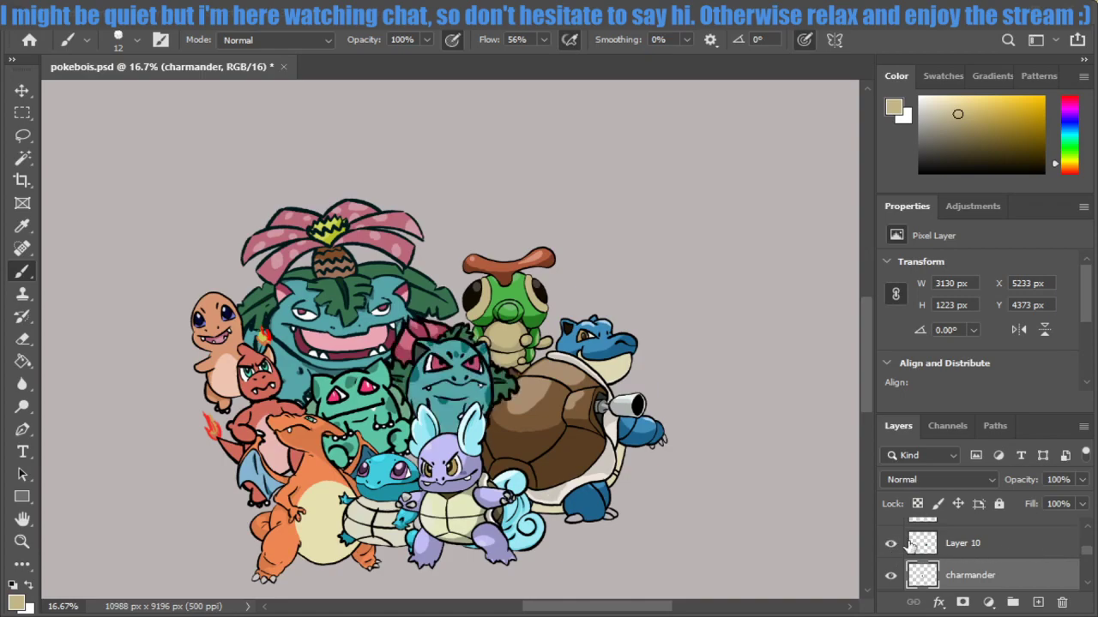
{"action": "double_click", "coordinate": [963, 543]}
{"action": "type", "text": "i"}
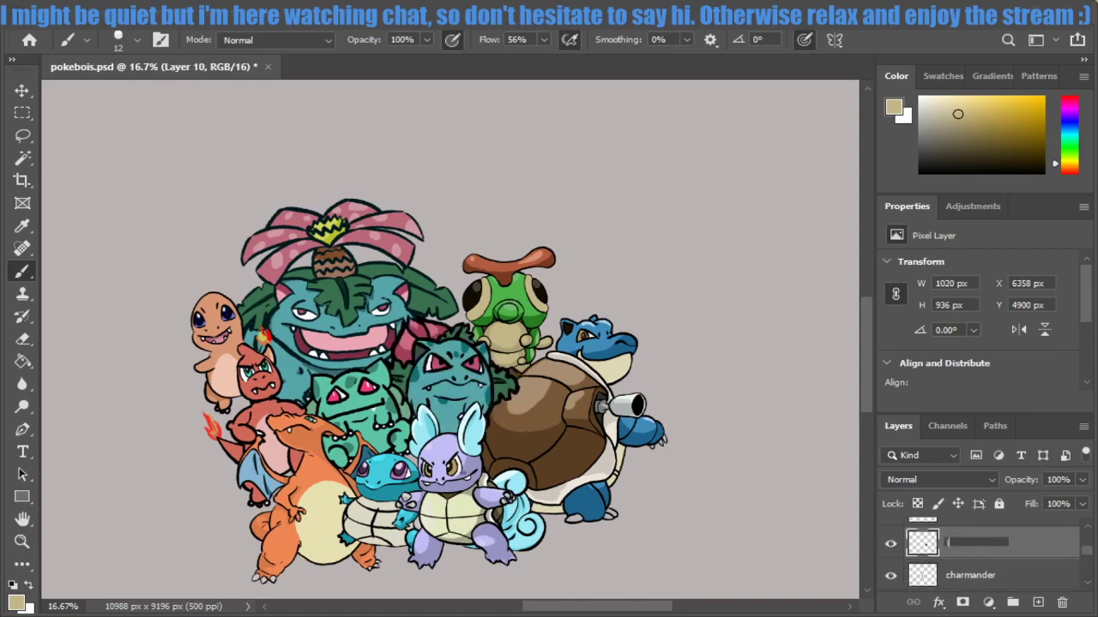
{"action": "type", "text": "vy"}
{"action": "key", "text": "Return"}
Rename Layer 5 to 'bulby', then select Layer 9.
{"action": "scroll", "coordinate": [1056, 553], "scroll_direction": "up", "scroll_amount": 1}
{"action": "left_click", "coordinate": [890, 544]}
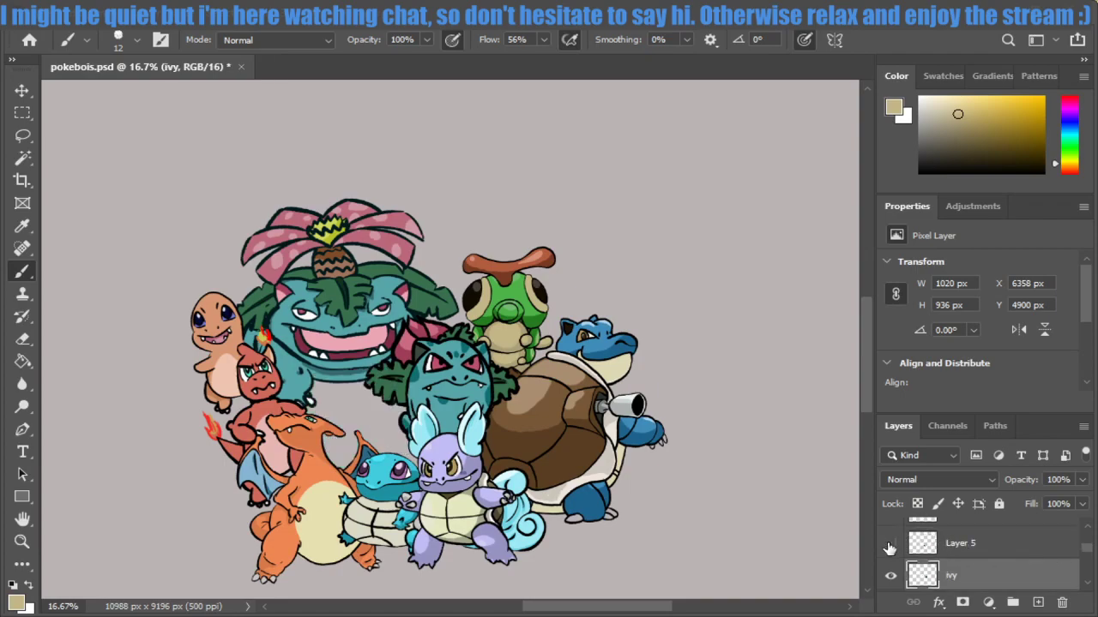
{"action": "left_click", "coordinate": [890, 544]}
{"action": "double_click", "coordinate": [950, 542]}
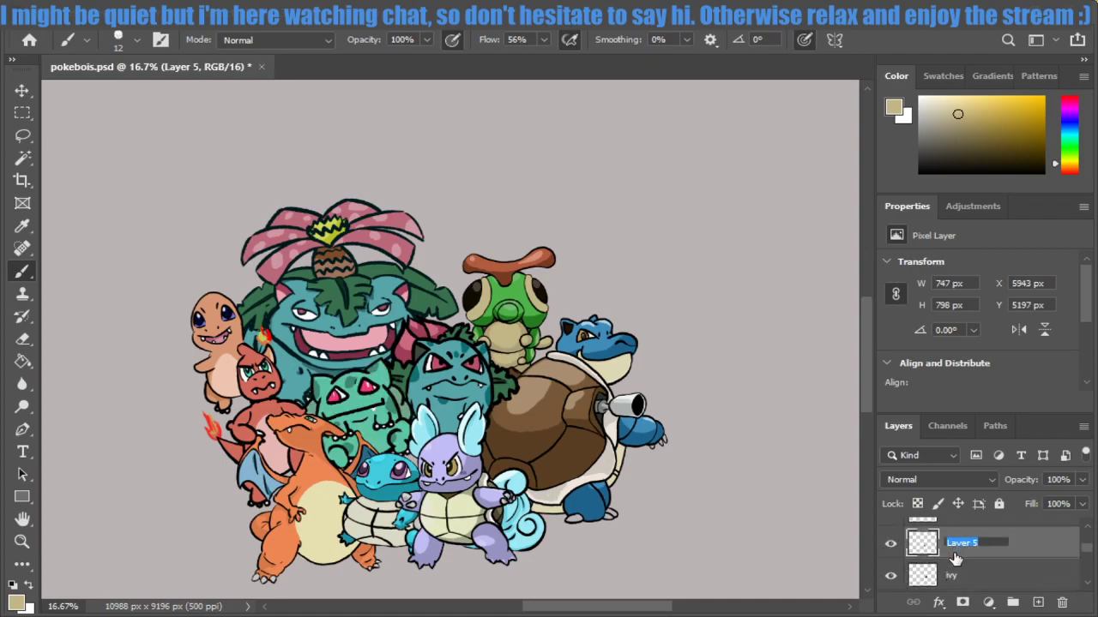
{"action": "type", "text": "bulby"}
{"action": "key", "text": "Return"}
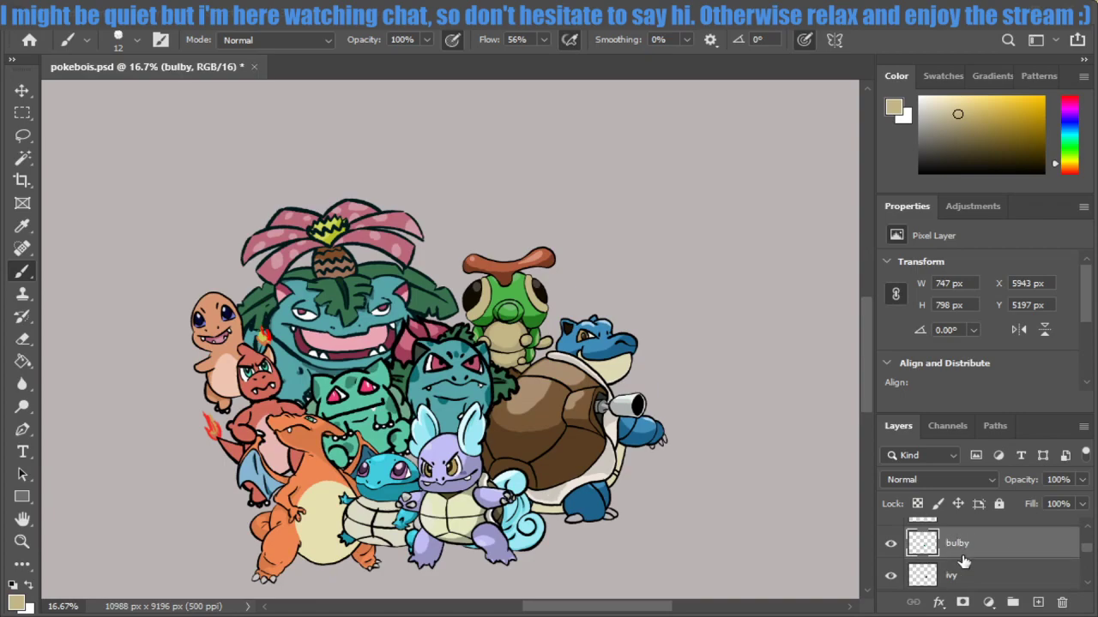
{"action": "scroll", "coordinate": [964, 561], "scroll_direction": "up", "scroll_amount": 1}
{"action": "left_click", "coordinate": [961, 543]}
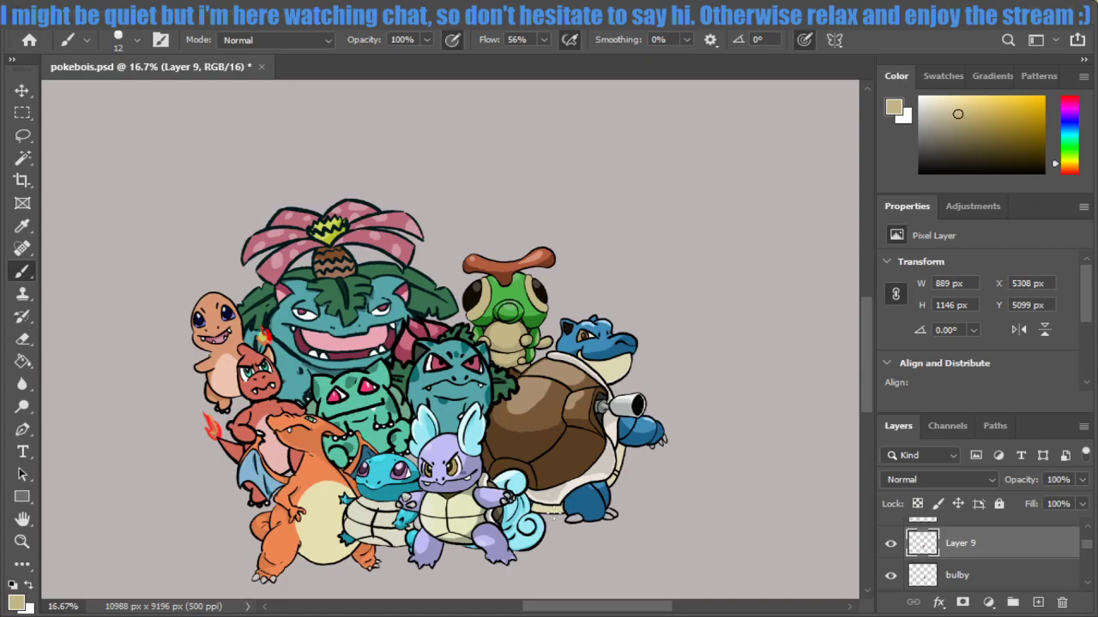
Rename Layer 9, holding Charmeleon and its fire, to 'charmeleon'.
{"action": "left_click", "coordinate": [890, 546]}
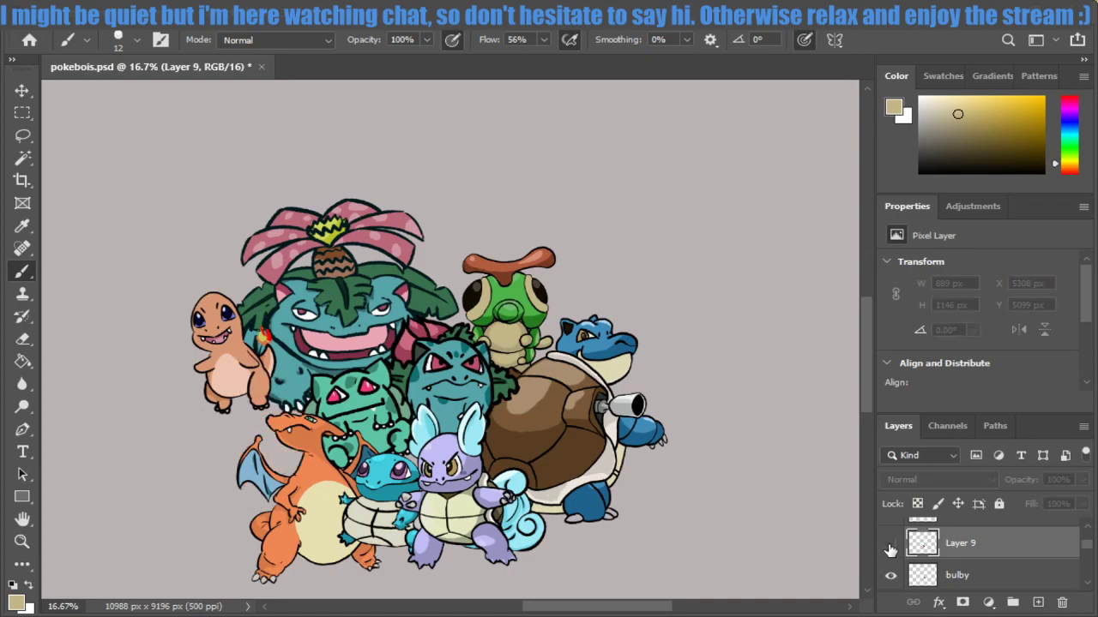
{"action": "left_click", "coordinate": [890, 545]}
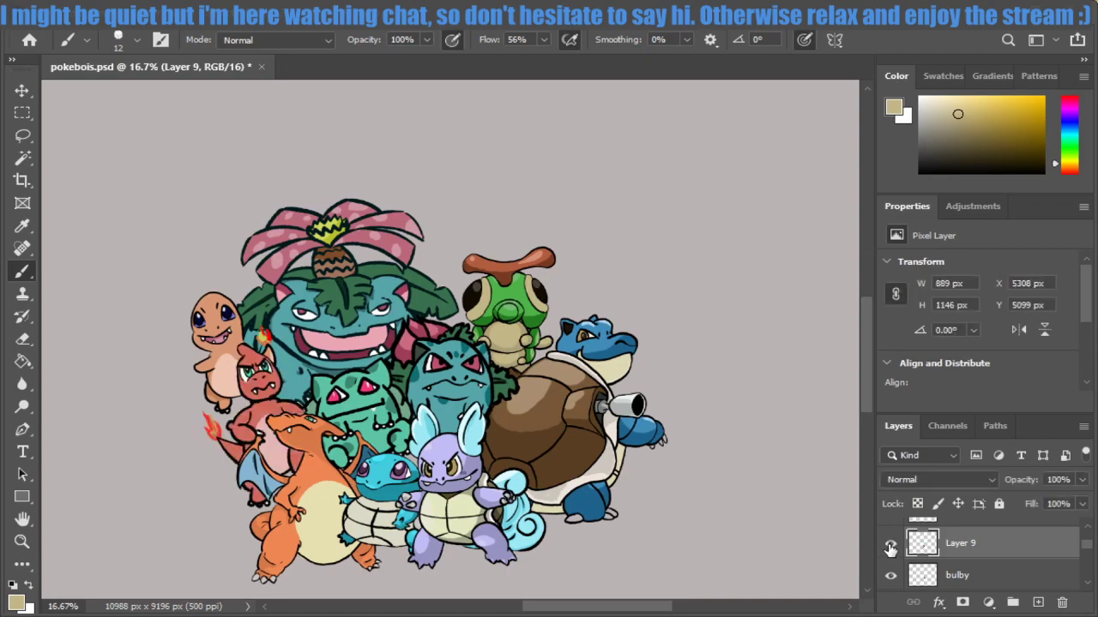
{"action": "double_click", "coordinate": [964, 547]}
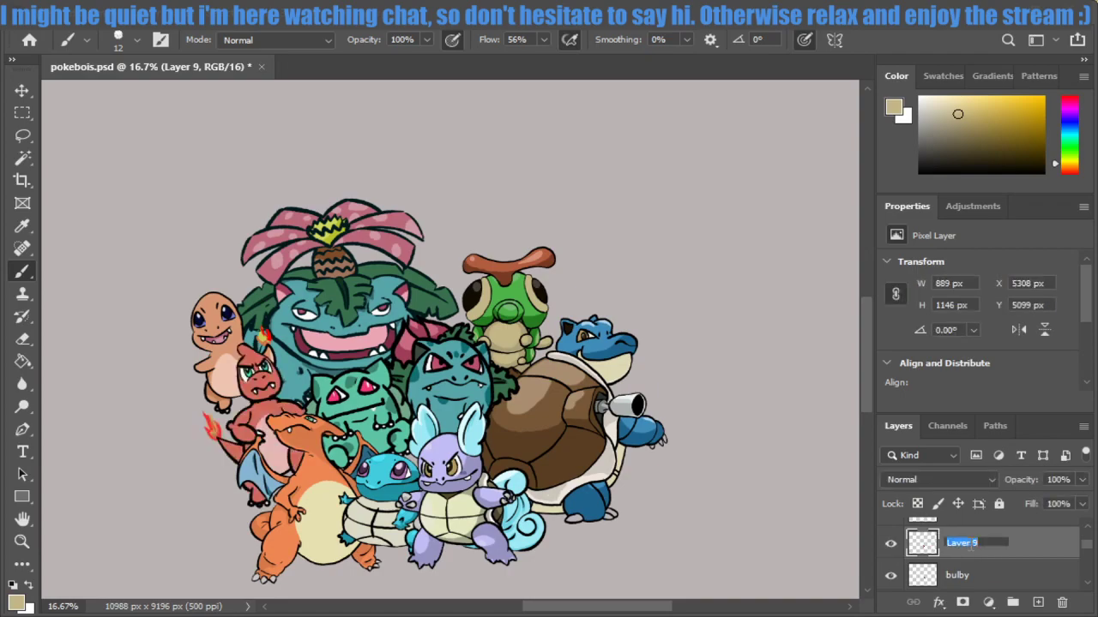
{"action": "type", "text": "c"}
{"action": "type", "text": "harmeleo"}
{"action": "type", "text": "n"}
{"action": "key", "text": "Return"}
{"action": "key", "text": "ctrl+shift+alt+n"}
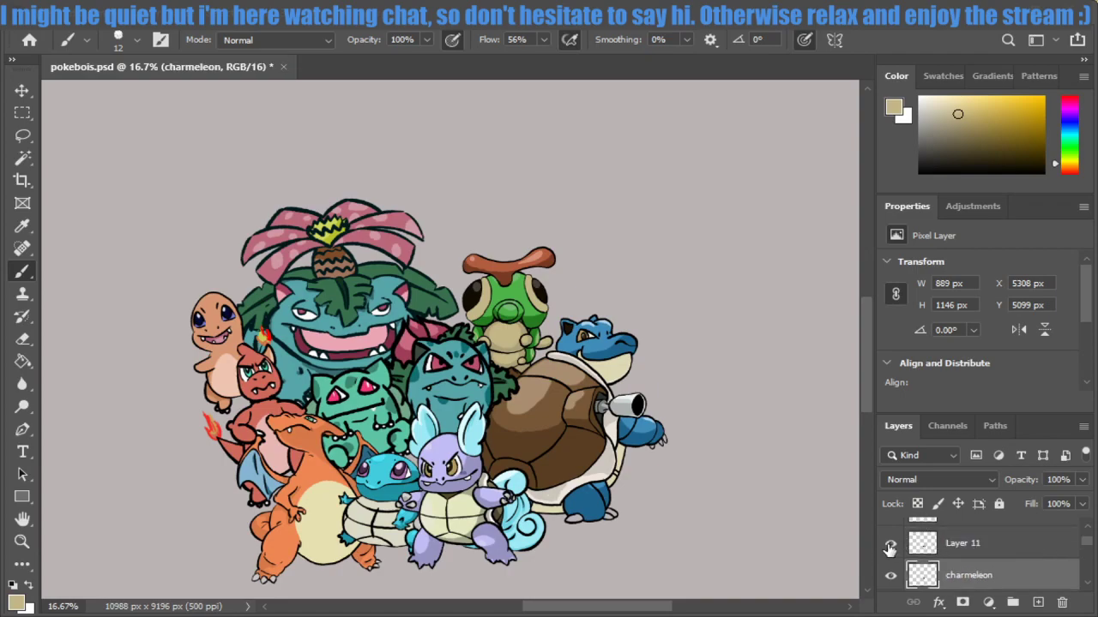
Rename Layer 11 to 'charizard' after checking its content.
{"action": "left_click", "coordinate": [891, 544]}
{"action": "left_click", "coordinate": [890, 544]}
{"action": "double_click", "coordinate": [952, 543]}
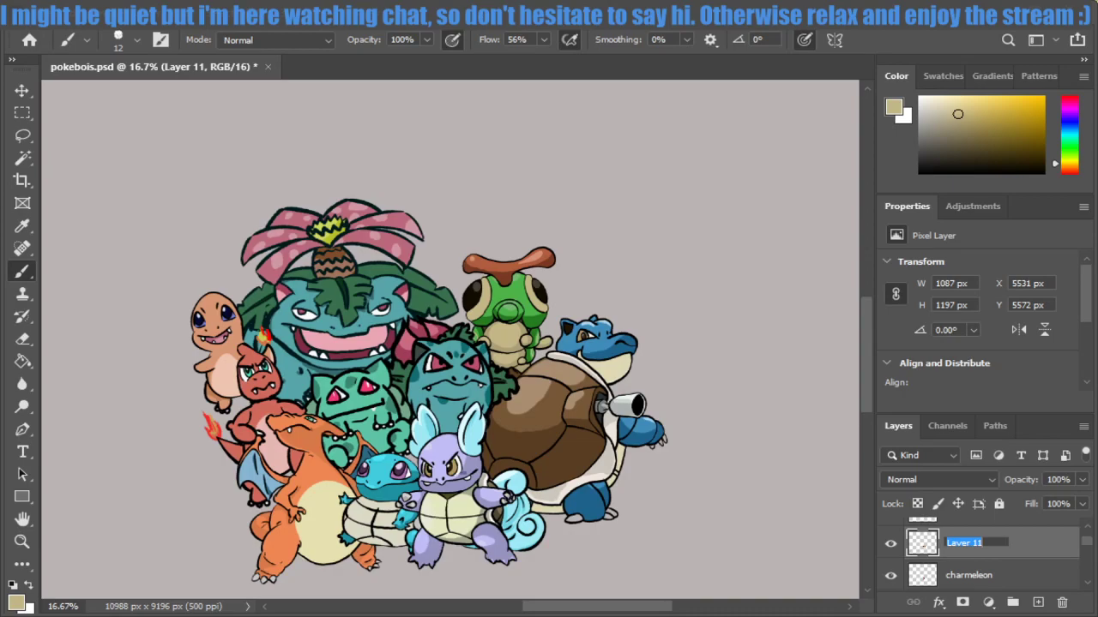
{"action": "key", "text": "Return"}
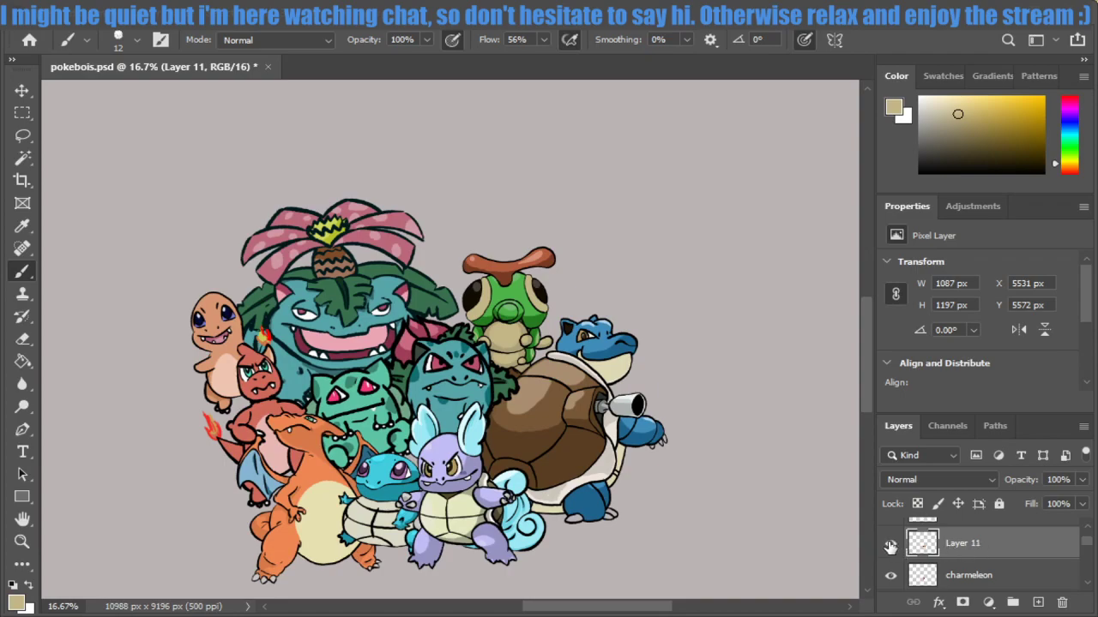
{"action": "left_click", "coordinate": [890, 545]}
{"action": "left_click", "coordinate": [890, 545]}
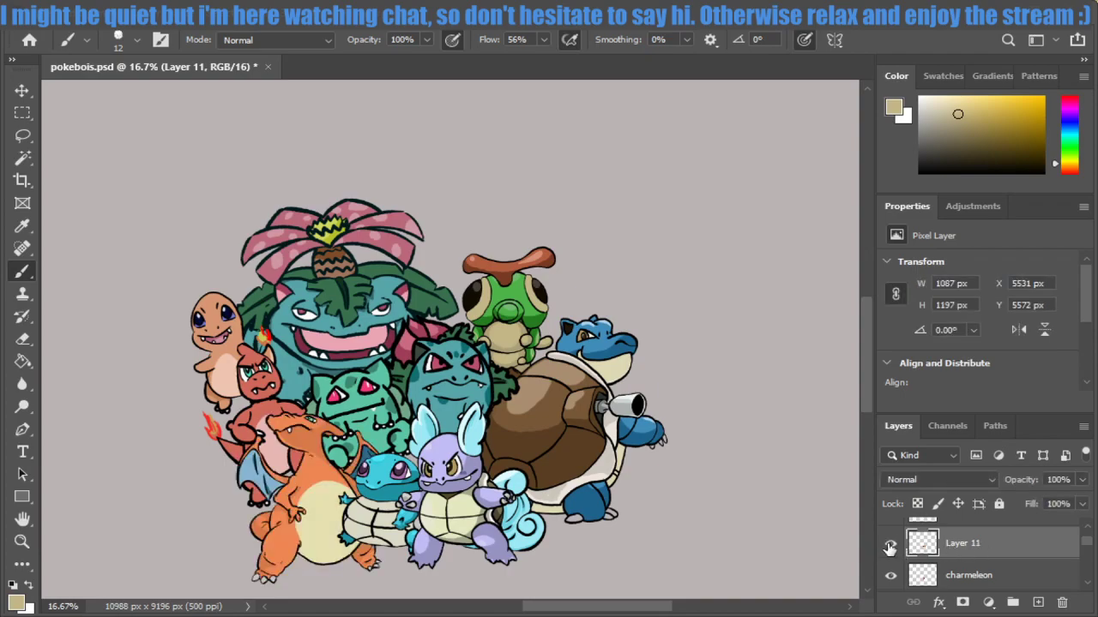
{"action": "double_click", "coordinate": [975, 547]}
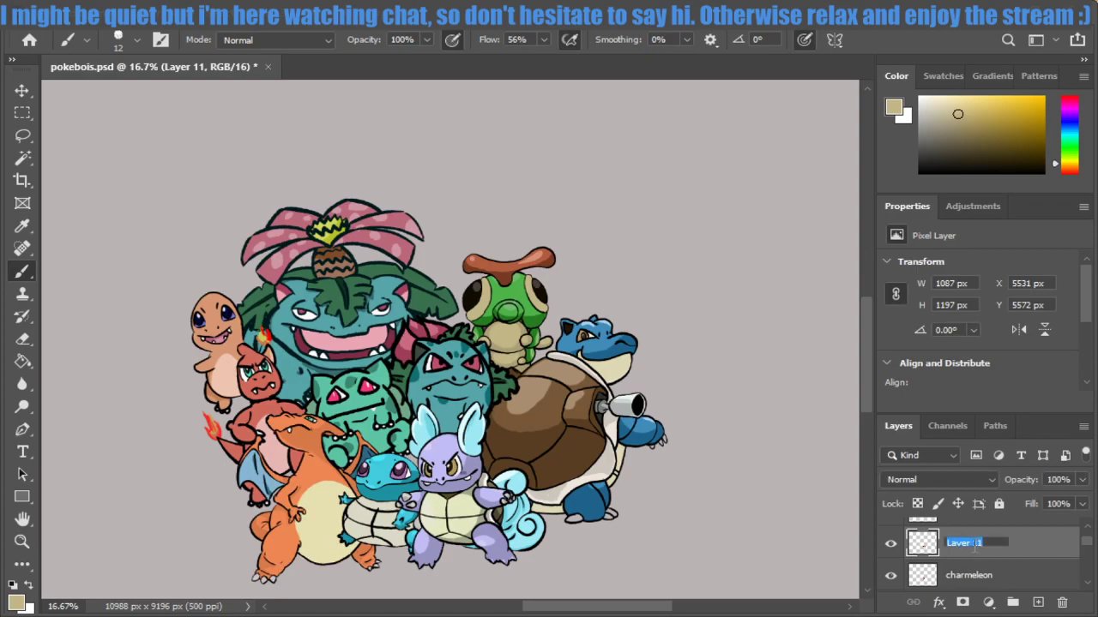
{"action": "type", "text": "char"}
{"action": "type", "text": "izard"}
{"action": "key", "text": "Return"}
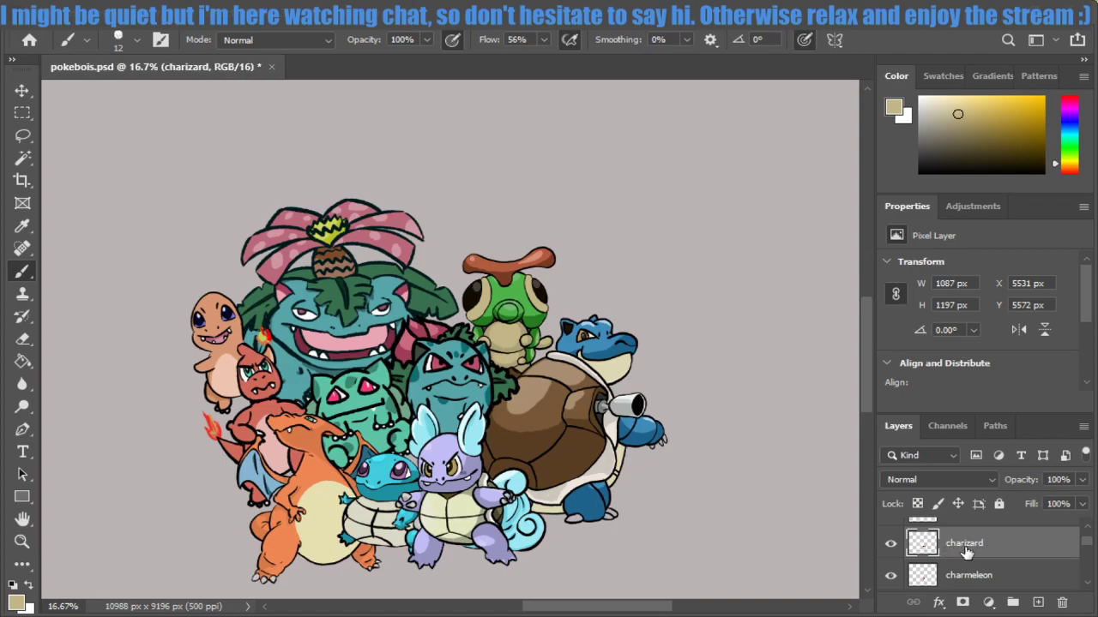
Rename Layer 12, holding Squirtle, to 'squirt'.
{"action": "scroll", "coordinate": [969, 553], "scroll_direction": "up", "scroll_amount": 1}
{"action": "left_click", "coordinate": [890, 546]}
{"action": "left_click", "coordinate": [890, 546]}
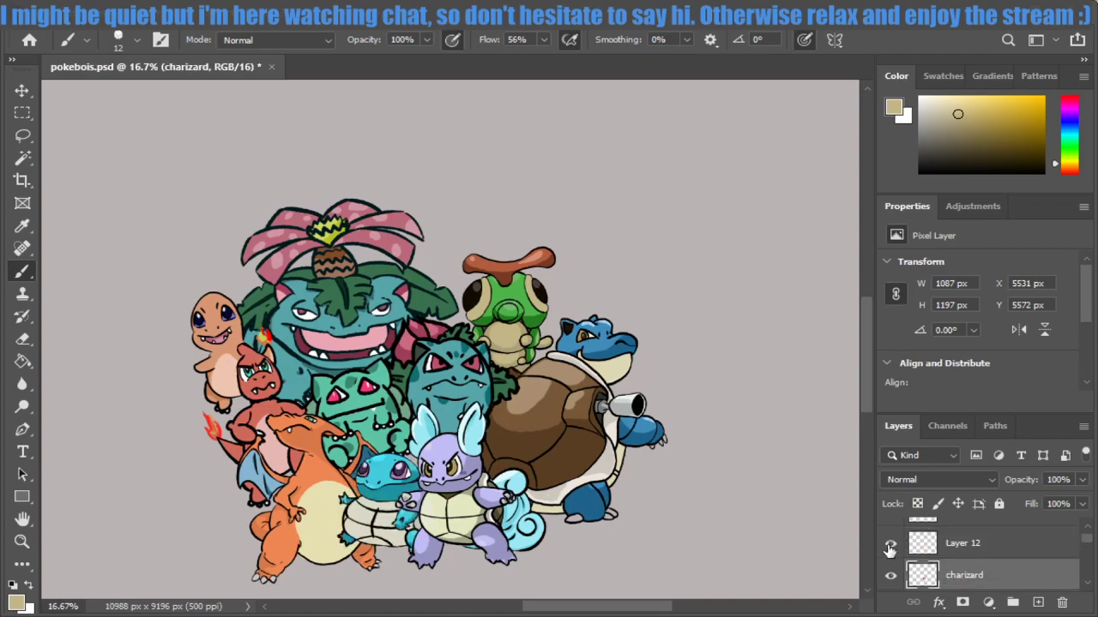
{"action": "left_click", "coordinate": [940, 541]}
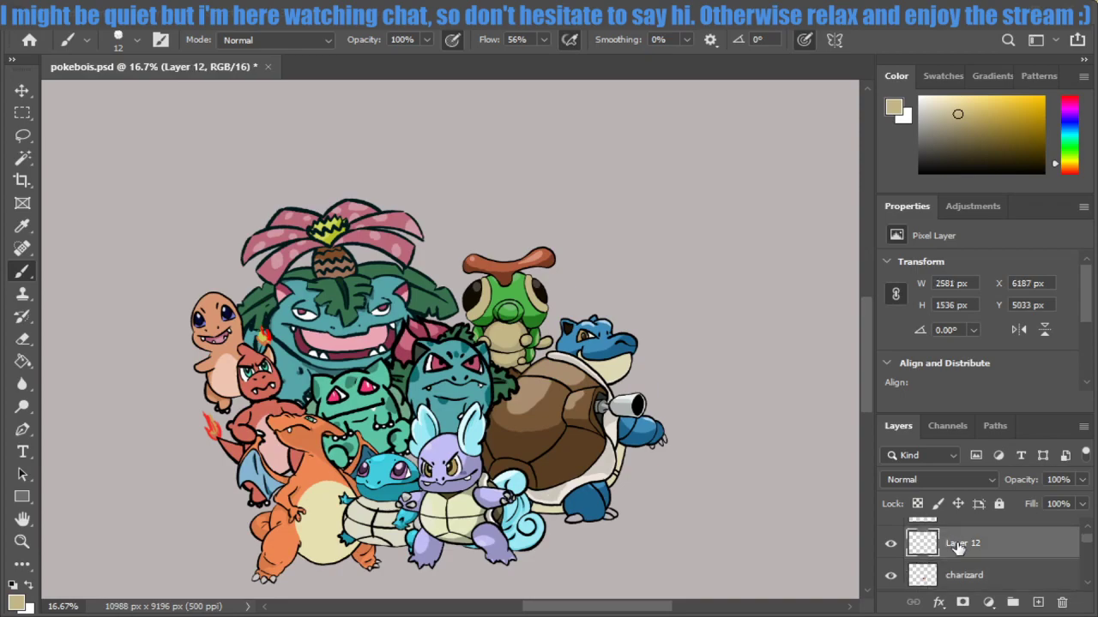
{"action": "double_click", "coordinate": [962, 542]}
{"action": "type", "text": "squirt"}
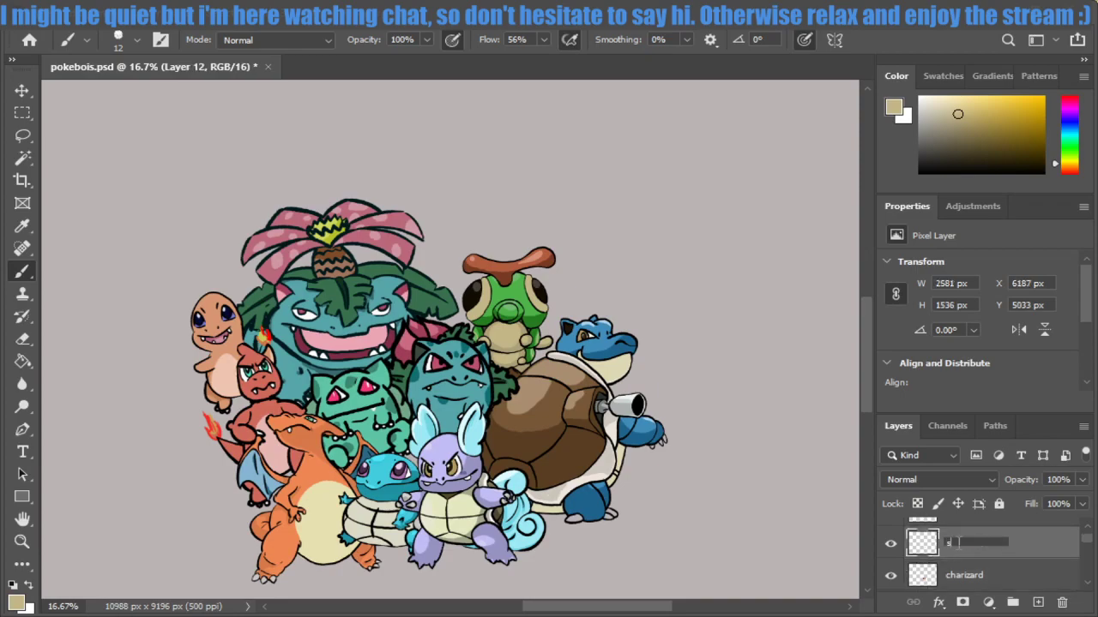
{"action": "key", "text": "Return"}
Rename Layer 13, holding Wartortle, to 'wart'.
{"action": "scroll", "coordinate": [958, 547], "scroll_direction": "up", "scroll_amount": 1}
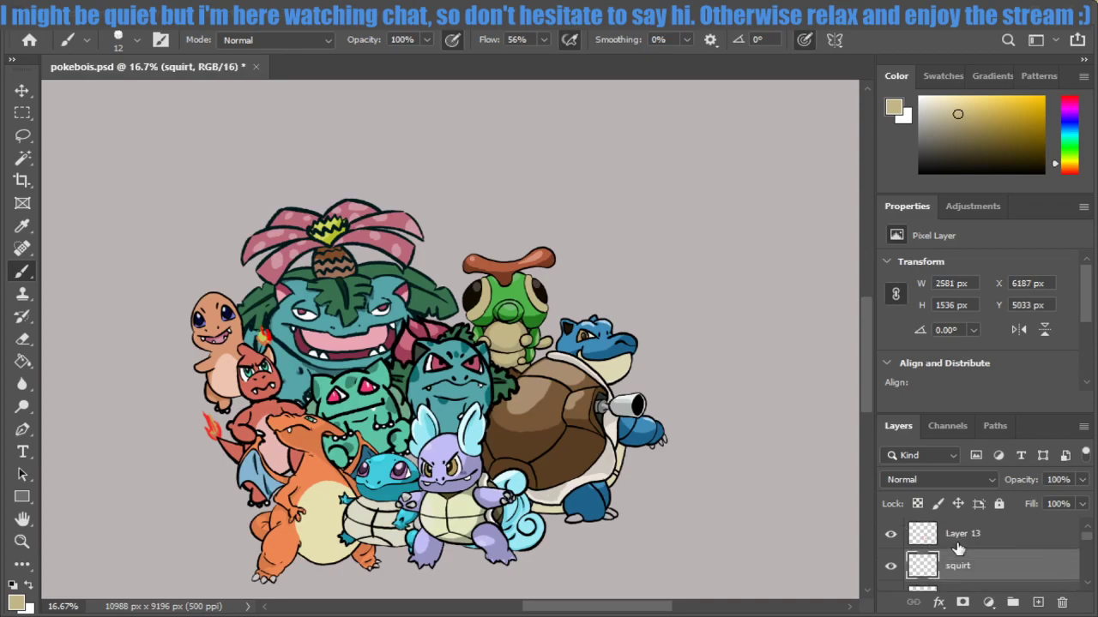
{"action": "left_click", "coordinate": [891, 534]}
{"action": "left_click", "coordinate": [891, 535]}
{"action": "double_click", "coordinate": [962, 533]}
{"action": "type", "text": "wart"}
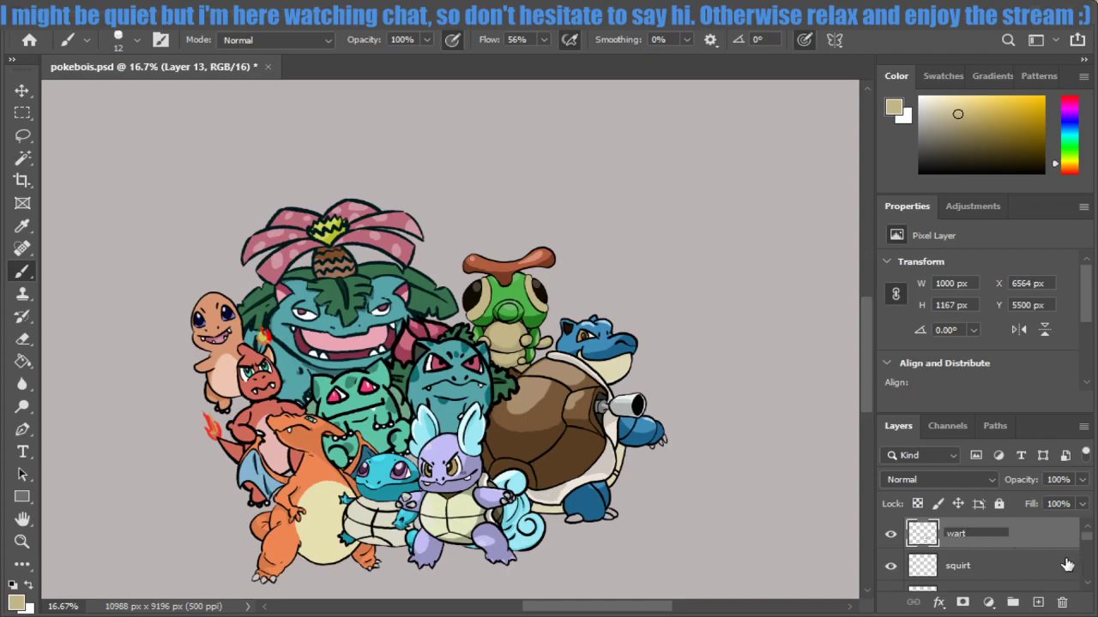
{"action": "left_click", "coordinate": [1038, 538]}
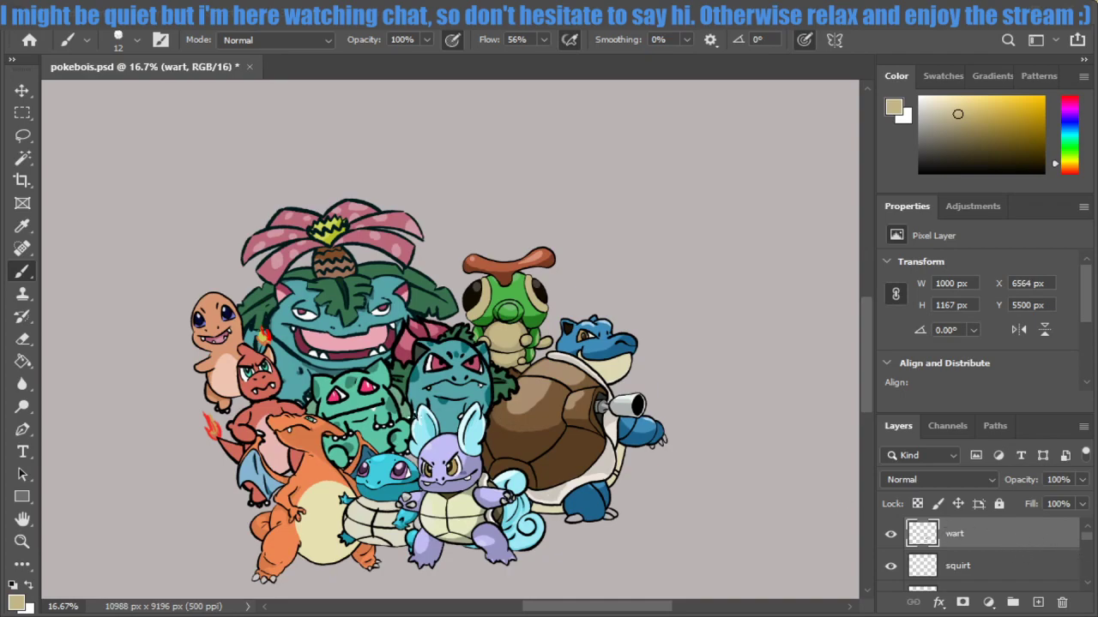
{"action": "scroll", "coordinate": [367, 416], "scroll_direction": "down", "scroll_amount": 1}
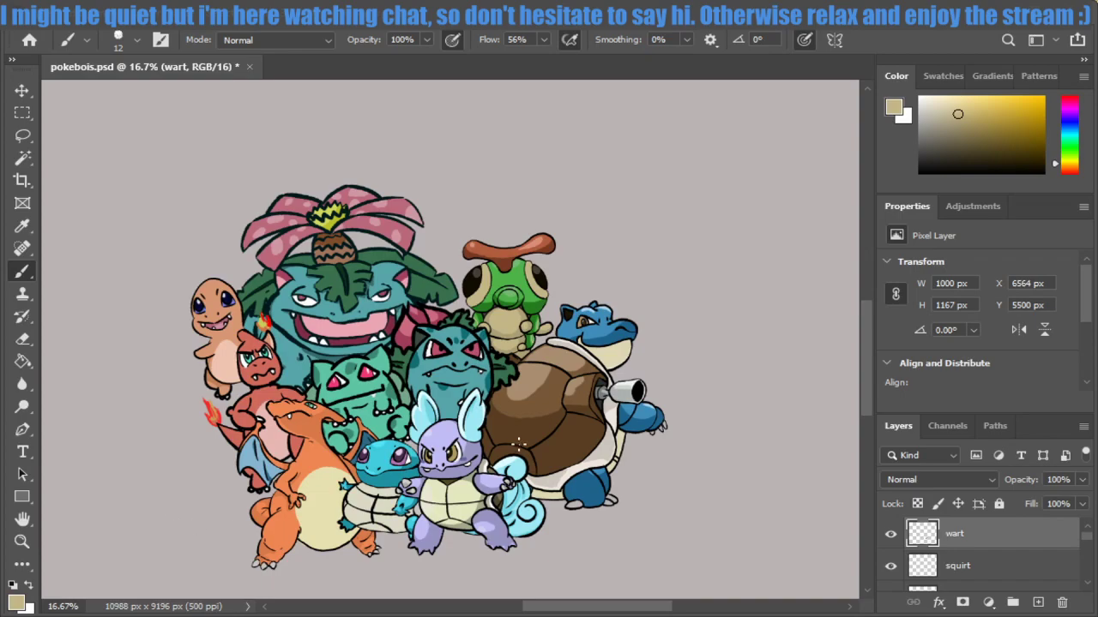
{"action": "left_click", "coordinate": [977, 566]}
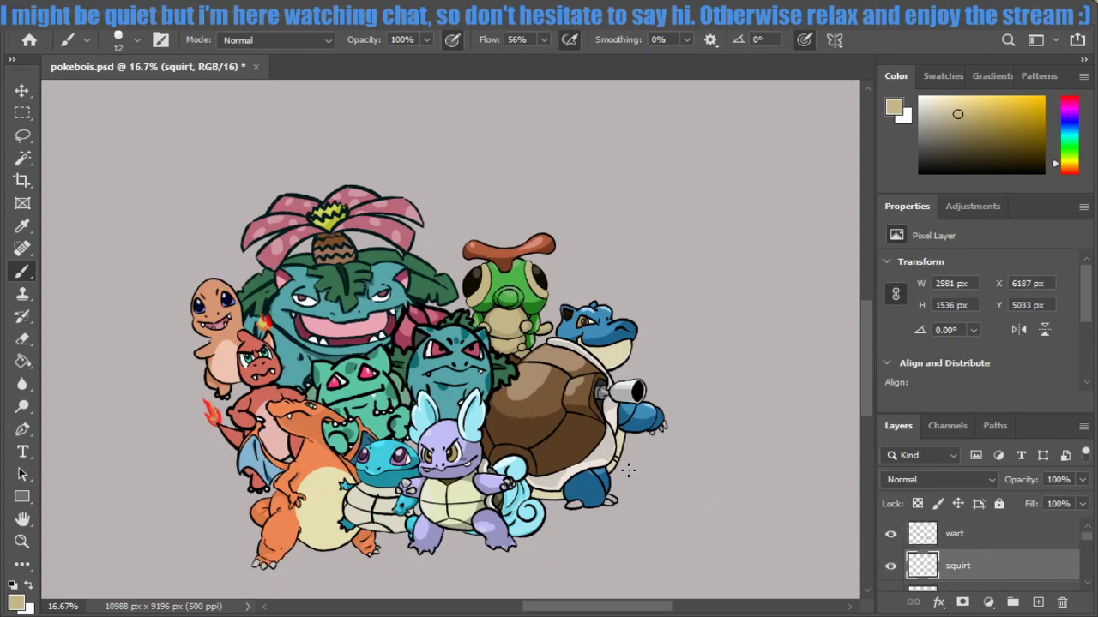
{"action": "mouse_move", "coordinate": [375, 515]}
{"action": "left_mouse_down"}
{"action": "mouse_move", "coordinate": [681, 238]}
{"action": "mouse_move", "coordinate": [674, 297]}
{"action": "mouse_move", "coordinate": [703, 283]}
{"action": "left_mouse_up"}
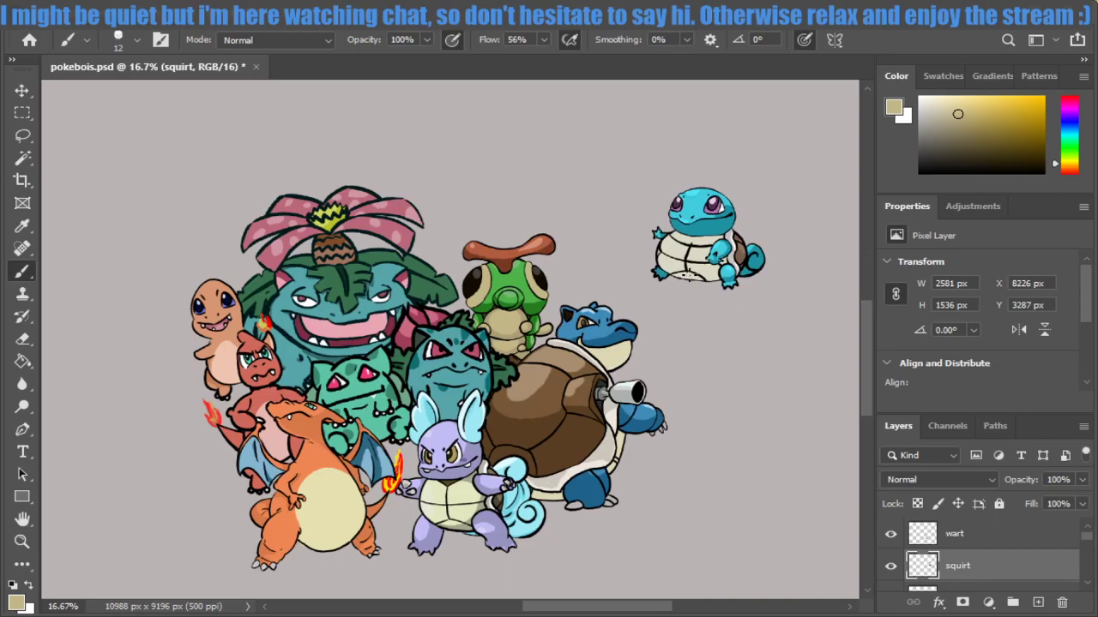
{"action": "key", "text": "ctrl+z"}
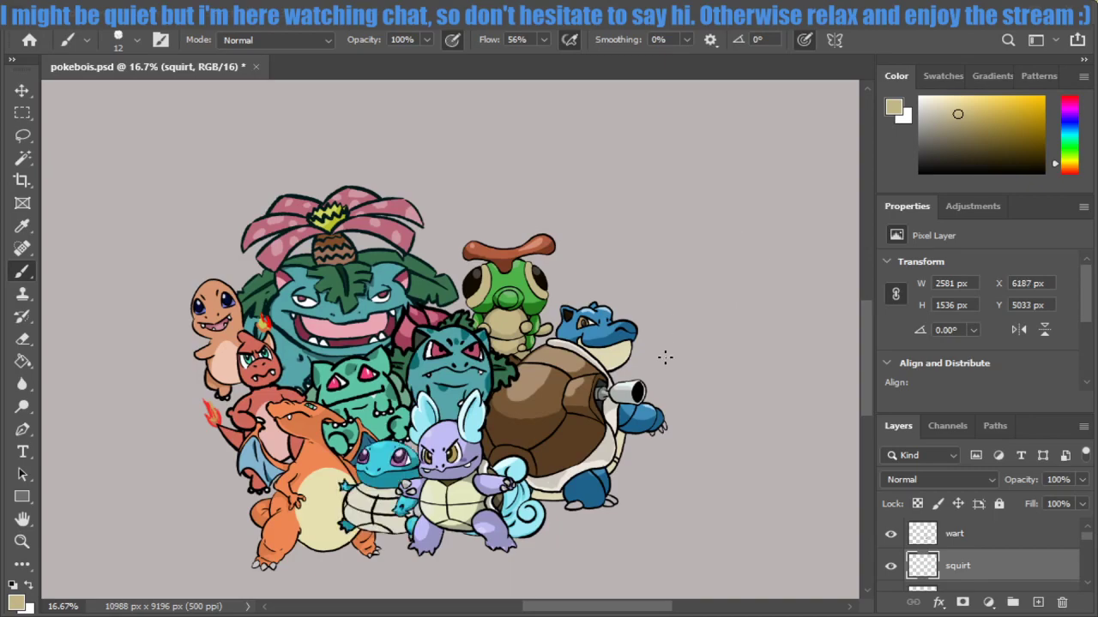
{"action": "left_click_drag", "start_coordinate": [641, 610], "coordinate": [669, 611]}
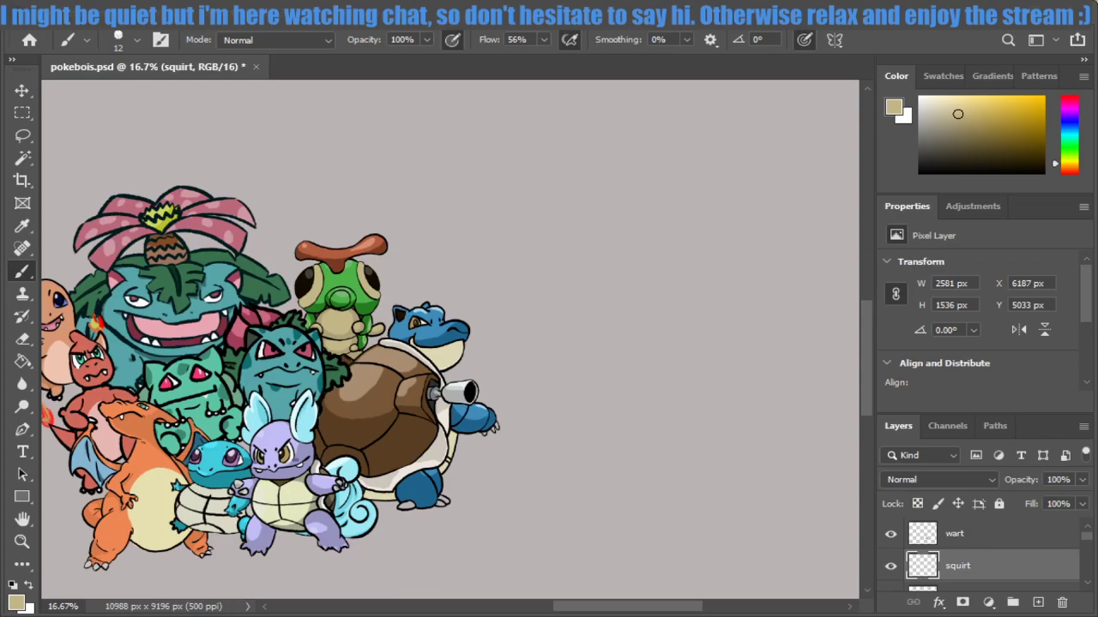
{"action": "mouse_move", "coordinate": [1086, 537]}
{"action": "left_mouse_down"}
{"action": "mouse_move", "coordinate": [1088, 579]}
{"action": "mouse_move", "coordinate": [1091, 553]}
{"action": "mouse_move", "coordinate": [1092, 566]}
{"action": "left_mouse_up"}
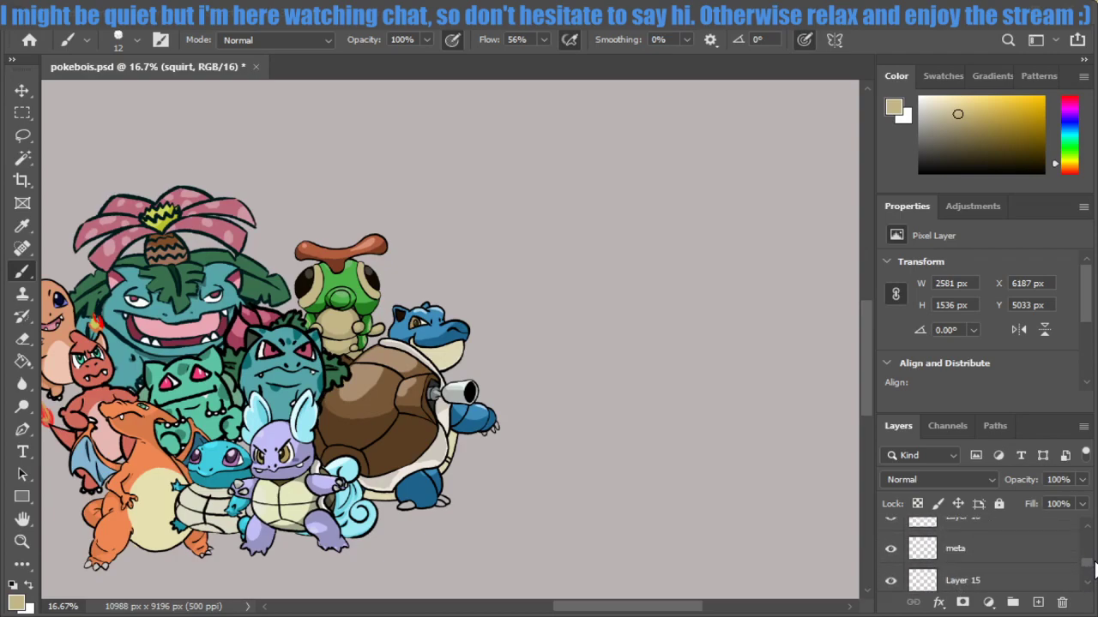
{"action": "left_click", "coordinate": [1008, 550]}
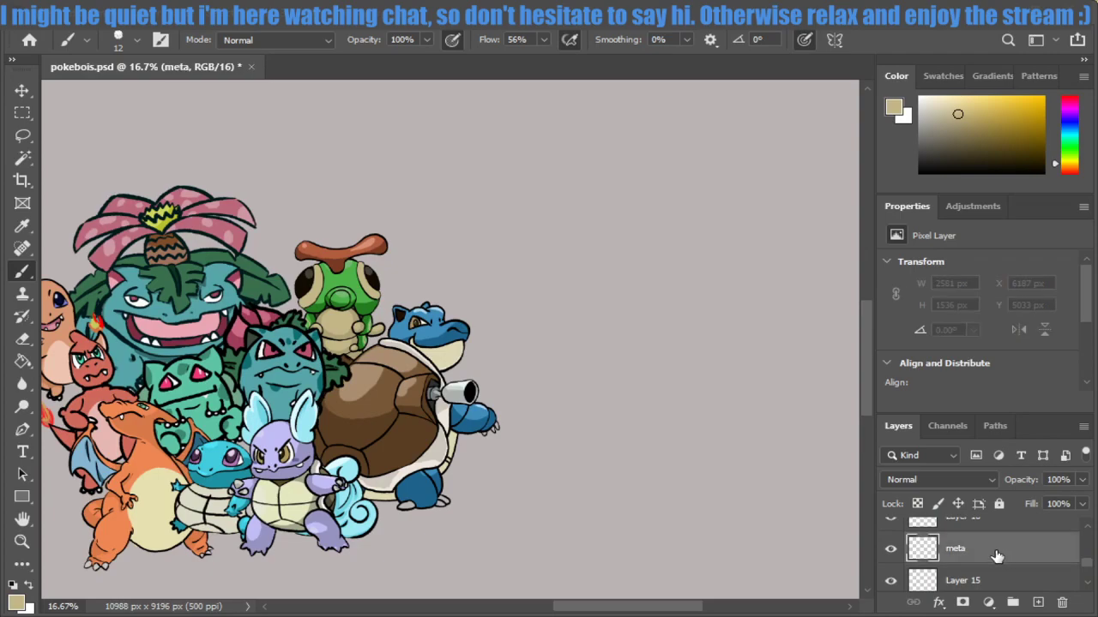
{"action": "left_click", "coordinate": [1087, 527]}
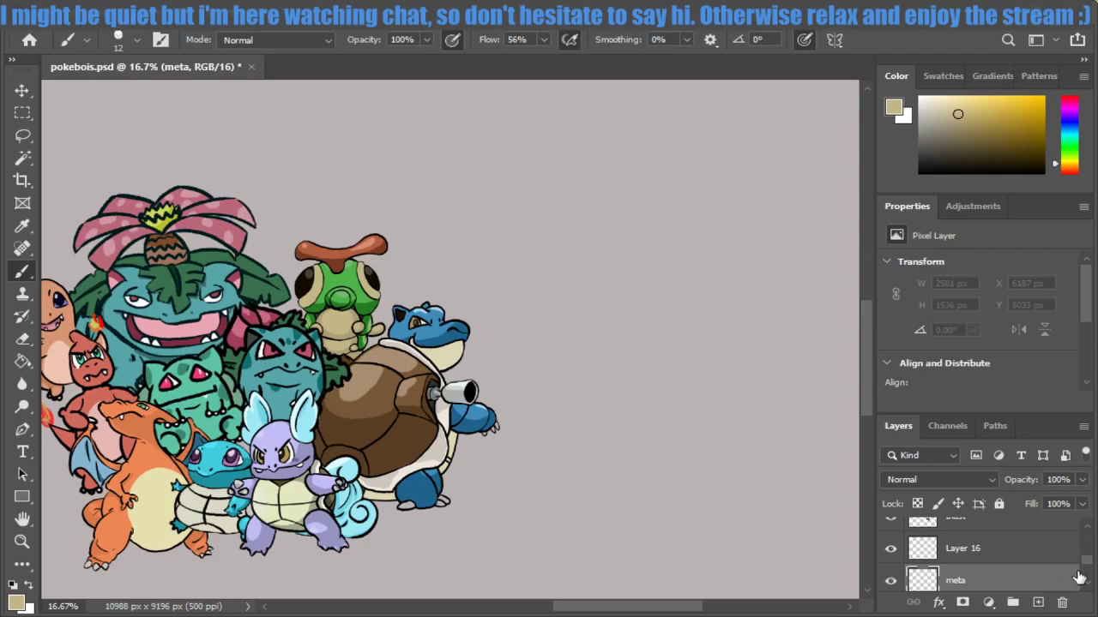
{"action": "left_click", "coordinate": [1086, 581]}
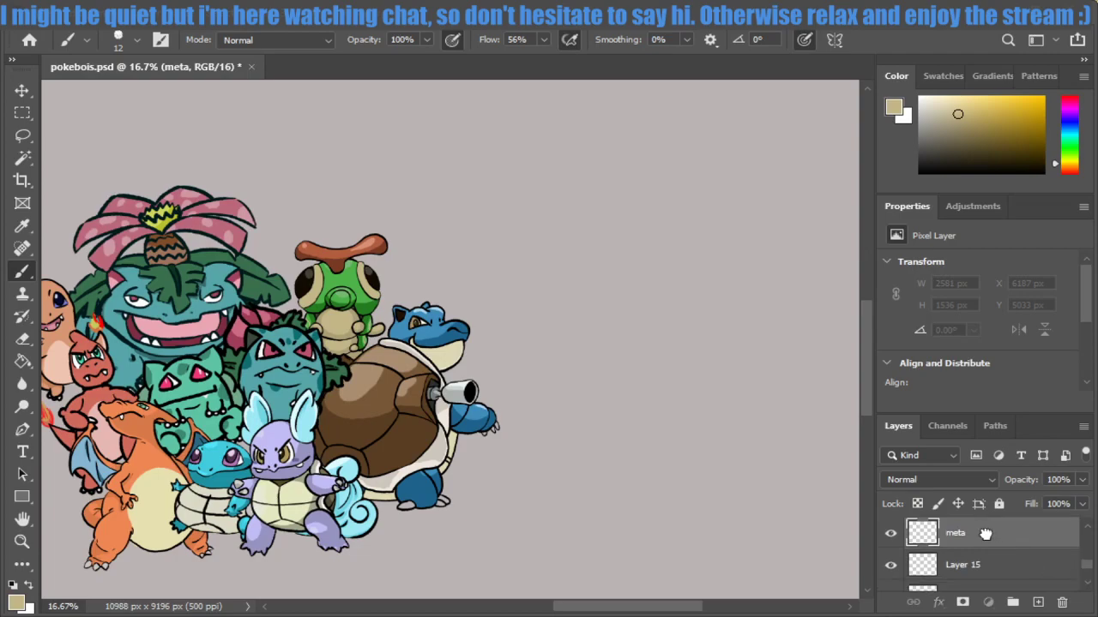
Move the meta layer beneath Layer 15 and make Layer 15 the active painting layer.
{"action": "left_click_drag", "start_coordinate": [986, 535], "coordinate": [985, 572]}
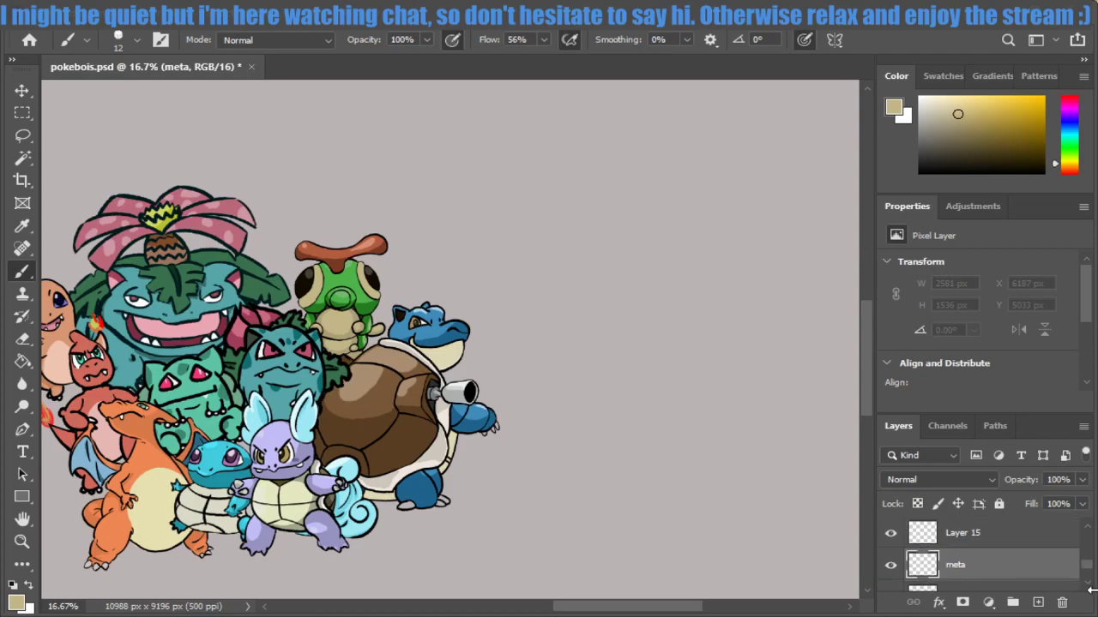
{"action": "scroll", "coordinate": [1003, 573], "scroll_direction": "up", "scroll_amount": 1}
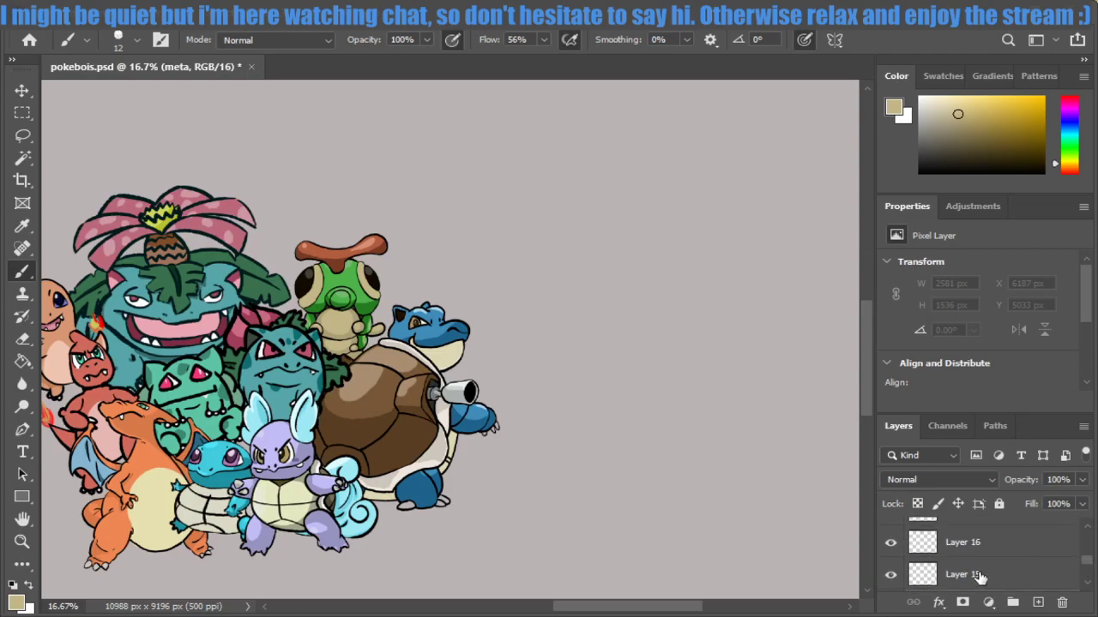
{"action": "left_click", "coordinate": [982, 578]}
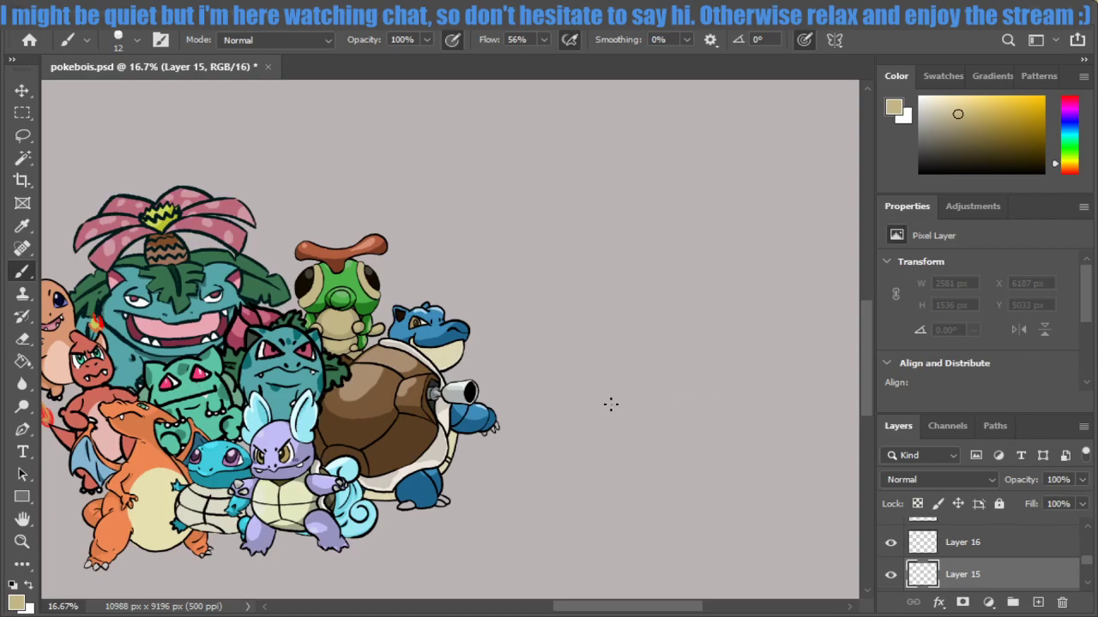
Zoom in on the area beside Blastoise and set black paint with brush size 18.
{"action": "mouse_move", "coordinate": [666, 607]}
{"action": "left_mouse_down"}
{"action": "mouse_move", "coordinate": [686, 612]}
{"action": "mouse_move", "coordinate": [654, 608]}
{"action": "left_mouse_up"}
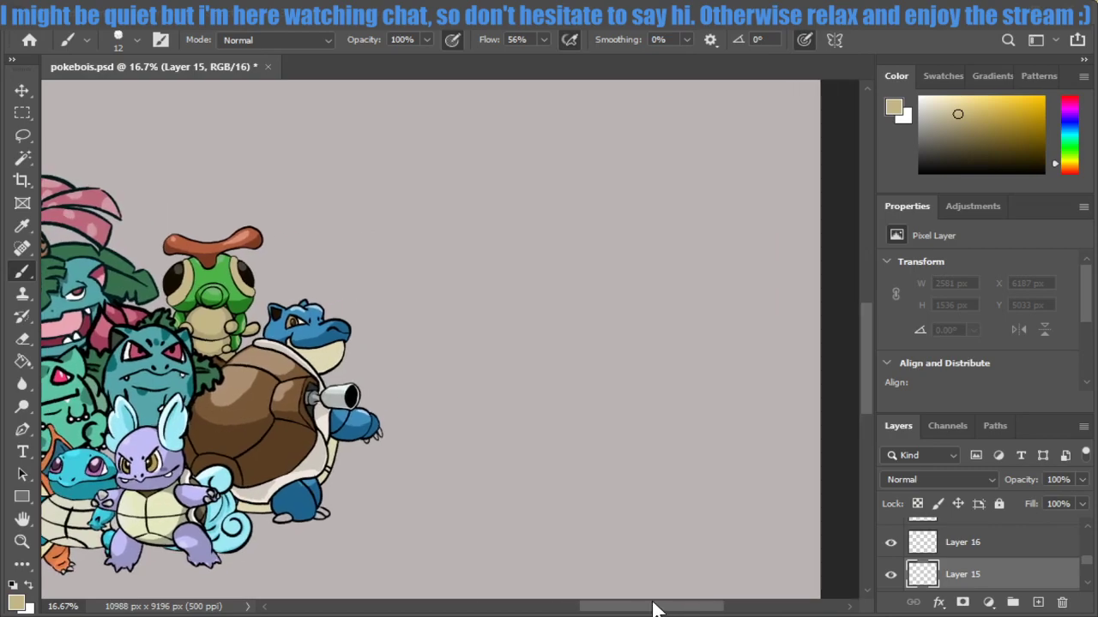
{"action": "key", "text": "ctrl+plus"}
{"action": "key", "text": "ctrl+plus"}
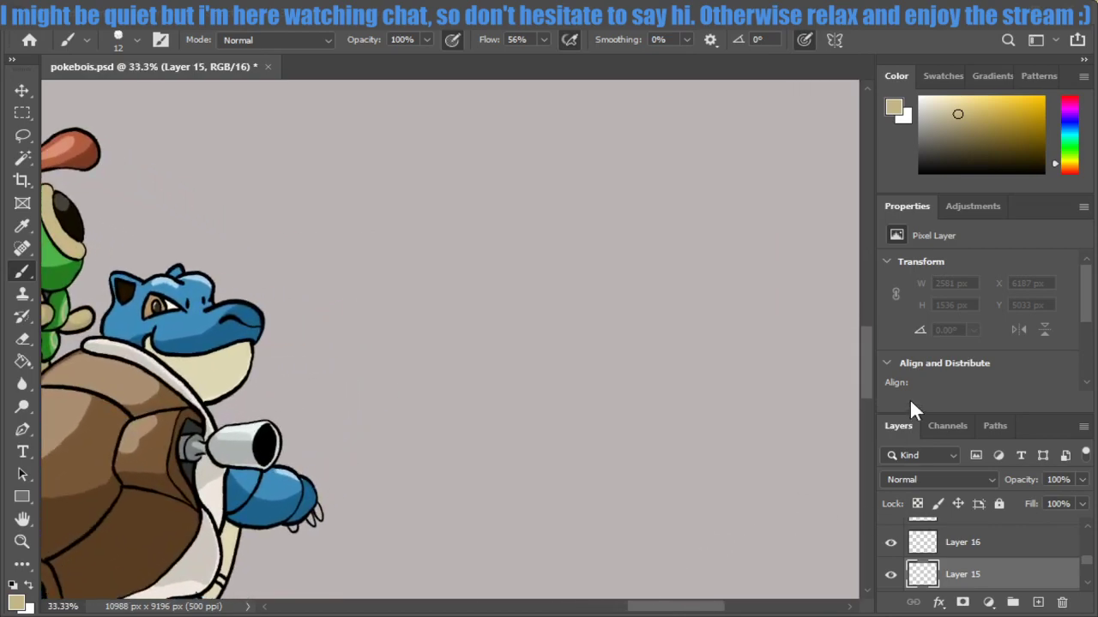
{"action": "left_click_drag", "start_coordinate": [868, 378], "coordinate": [873, 369]}
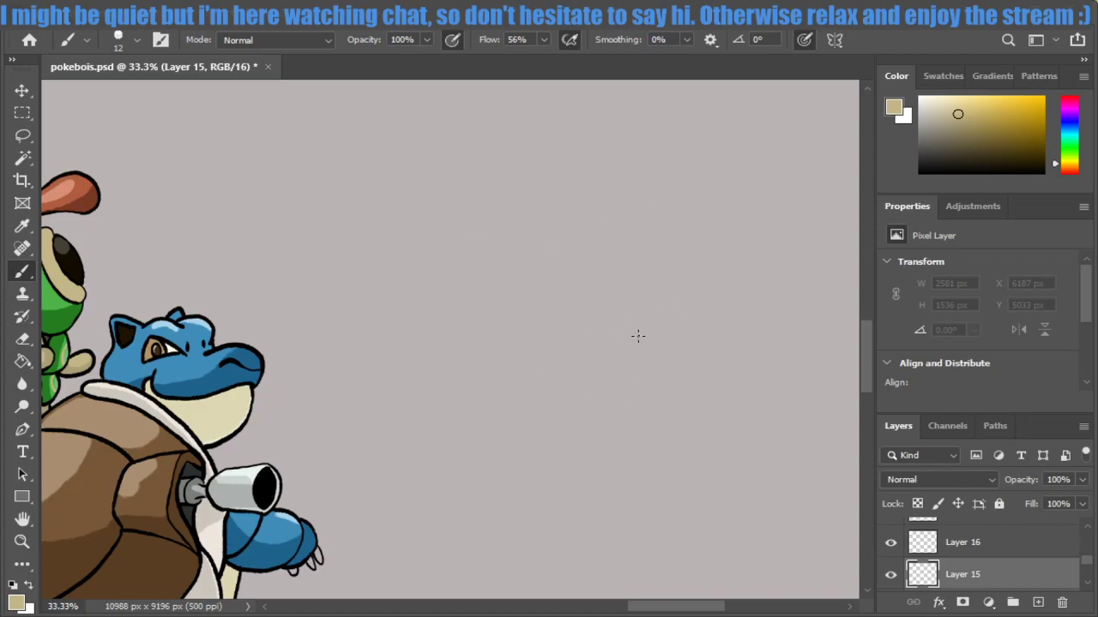
{"action": "left_click", "coordinate": [1040, 171]}
{"action": "key", "text": "bracketright"}
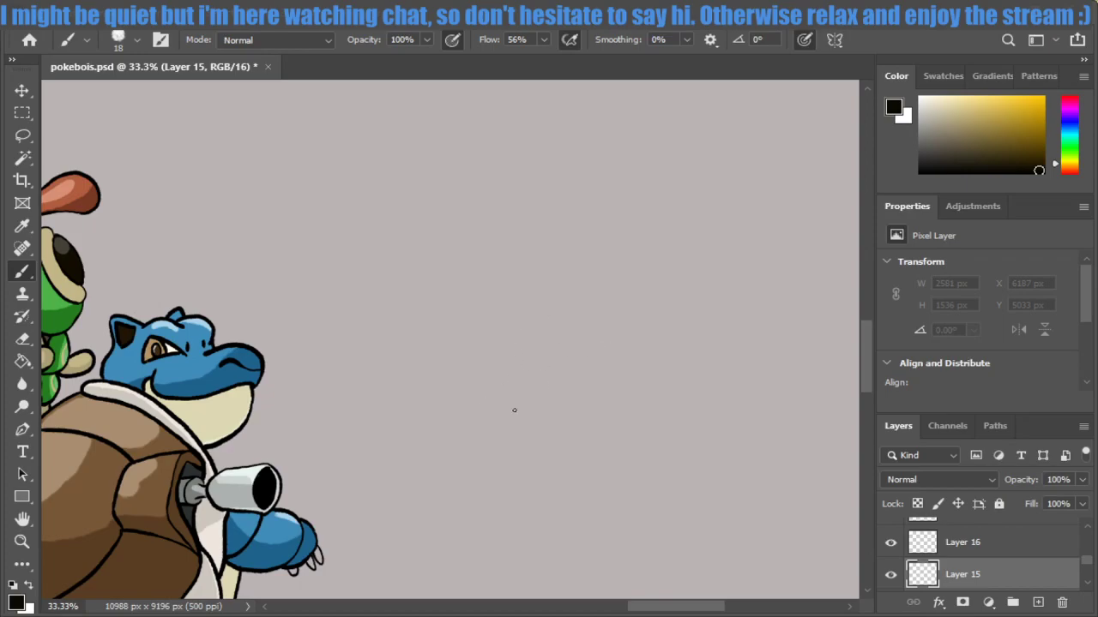
Sketch the crescent's left curve rising from its base, retrying the stroke several times.
{"action": "left_click_drag", "start_coordinate": [456, 423], "coordinate": [660, 256]}
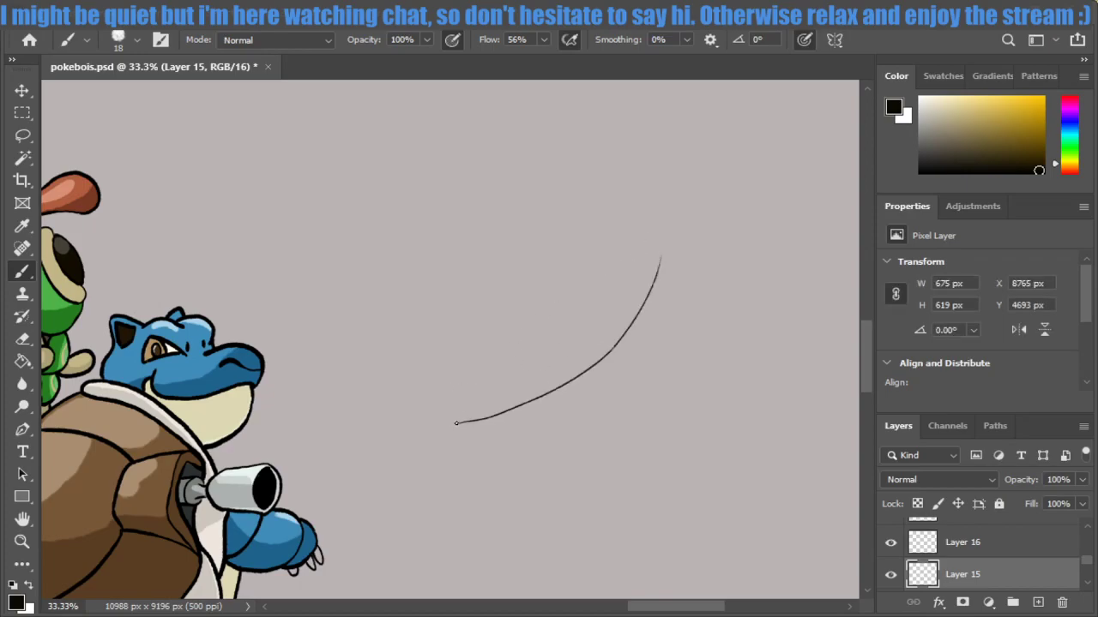
{"action": "left_click_drag", "start_coordinate": [456, 423], "coordinate": [556, 254]}
{"action": "key", "text": "ctrl+z"}
{"action": "left_click_drag", "start_coordinate": [513, 344], "coordinate": [463, 422]}
{"action": "key", "text": "ctrl+z"}
{"action": "key", "text": "ctrl+z"}
{"action": "left_click_drag", "start_coordinate": [518, 307], "coordinate": [458, 422]}
{"action": "key", "text": "ctrl+z"}
{"action": "left_click_drag", "start_coordinate": [527, 293], "coordinate": [461, 420]}
{"action": "key", "text": "ctrl+z"}
Draw the inner curve and outer right edge, then trace the top, notch and right edge darker.
{"action": "mouse_move", "coordinate": [531, 268]}
{"action": "left_mouse_down"}
{"action": "mouse_move", "coordinate": [497, 211]}
{"action": "mouse_move", "coordinate": [566, 156]}
{"action": "mouse_move", "coordinate": [592, 89]}
{"action": "mouse_move", "coordinate": [646, 261]}
{"action": "left_mouse_up"}
{"action": "mouse_move", "coordinate": [601, 93]}
{"action": "left_mouse_down"}
{"action": "mouse_move", "coordinate": [654, 191]}
{"action": "mouse_move", "coordinate": [658, 266]}
{"action": "left_mouse_up"}
{"action": "mouse_move", "coordinate": [595, 87]}
{"action": "left_mouse_down"}
{"action": "mouse_move", "coordinate": [645, 154]}
{"action": "mouse_move", "coordinate": [657, 285]}
{"action": "left_mouse_up"}
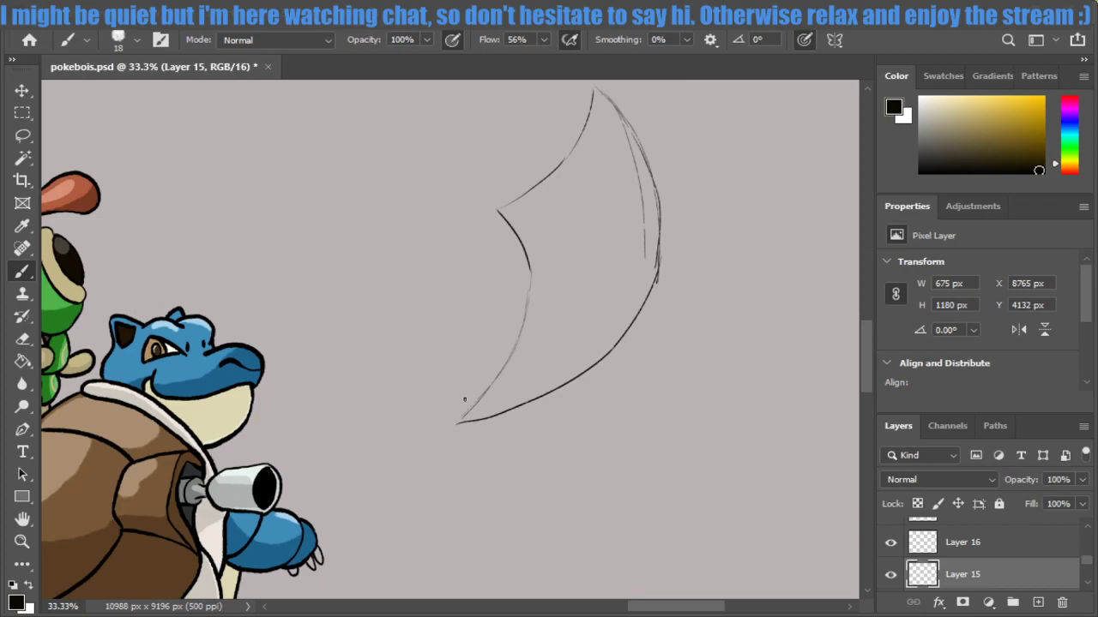
{"action": "left_click_drag", "start_coordinate": [478, 401], "coordinate": [482, 432]}
{"action": "key", "text": "ctrl+z"}
{"action": "mouse_move", "coordinate": [478, 397]}
{"action": "left_mouse_down"}
{"action": "mouse_move", "coordinate": [459, 419]}
{"action": "mouse_move", "coordinate": [494, 418]}
{"action": "mouse_move", "coordinate": [480, 383]}
{"action": "mouse_move", "coordinate": [504, 360]}
{"action": "mouse_move", "coordinate": [519, 403]}
{"action": "mouse_move", "coordinate": [539, 375]}
{"action": "mouse_move", "coordinate": [518, 403]}
{"action": "mouse_move", "coordinate": [544, 384]}
{"action": "mouse_move", "coordinate": [525, 401]}
{"action": "left_mouse_up"}
{"action": "key", "text": "ctrl+z"}
{"action": "key", "text": "ctrl+z"}
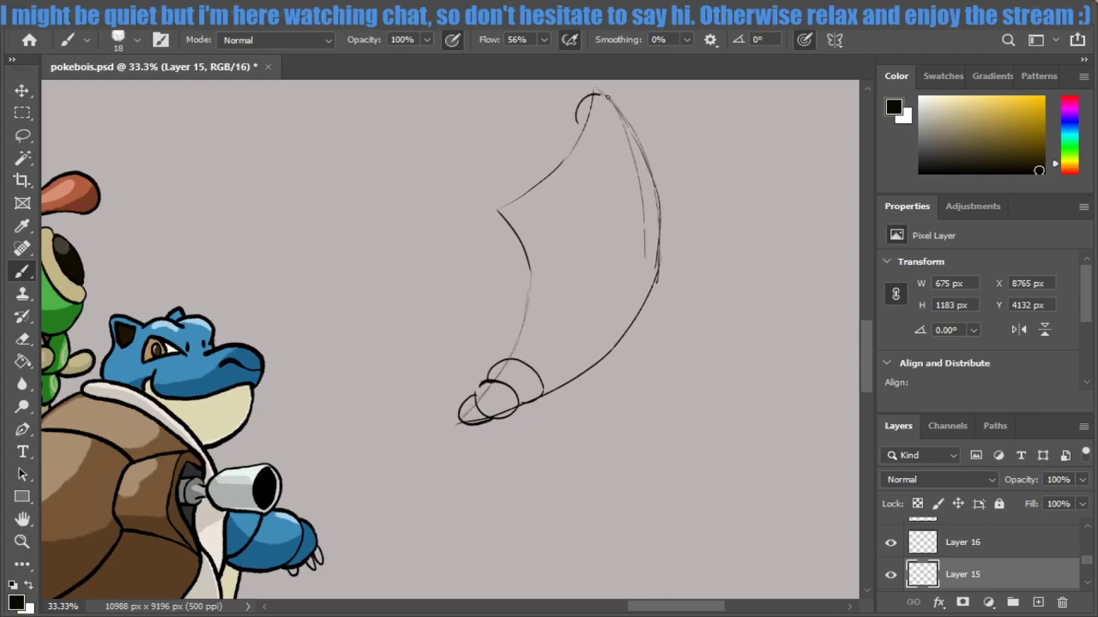
{"action": "mouse_move", "coordinate": [577, 138]}
{"action": "left_mouse_down"}
{"action": "mouse_move", "coordinate": [605, 94]}
{"action": "mouse_move", "coordinate": [640, 156]}
{"action": "left_mouse_up"}
{"action": "left_click_drag", "start_coordinate": [530, 192], "coordinate": [525, 244]}
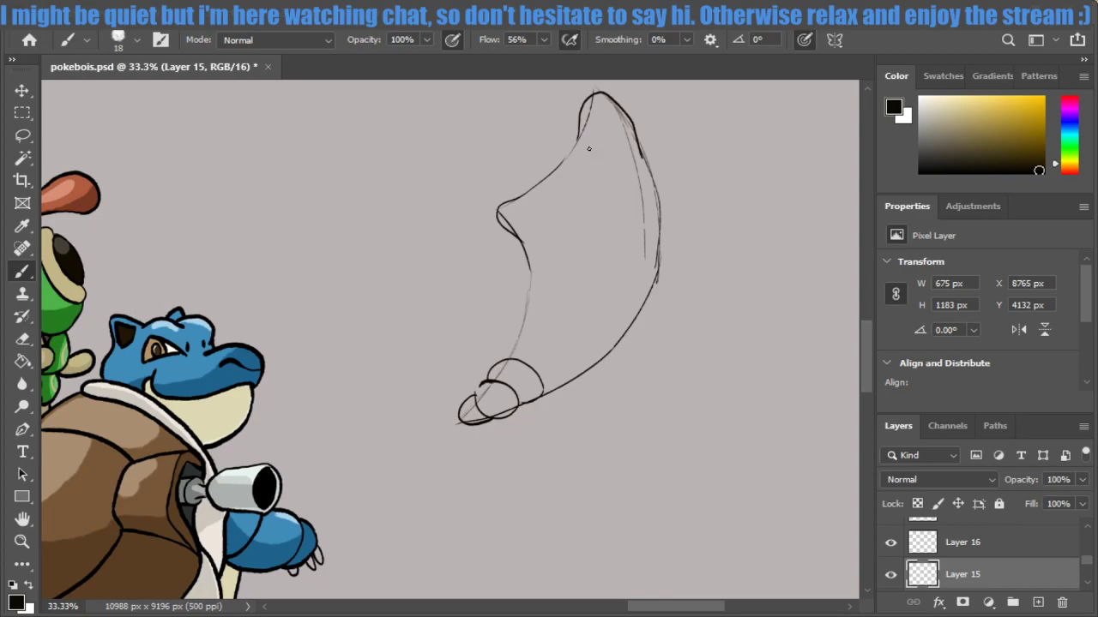
{"action": "left_click_drag", "start_coordinate": [577, 139], "coordinate": [516, 199]}
{"action": "mouse_move", "coordinate": [628, 122]}
{"action": "left_mouse_down"}
{"action": "mouse_move", "coordinate": [545, 389]}
{"action": "mouse_move", "coordinate": [617, 343]}
{"action": "mouse_move", "coordinate": [659, 272]}
{"action": "left_mouse_up"}
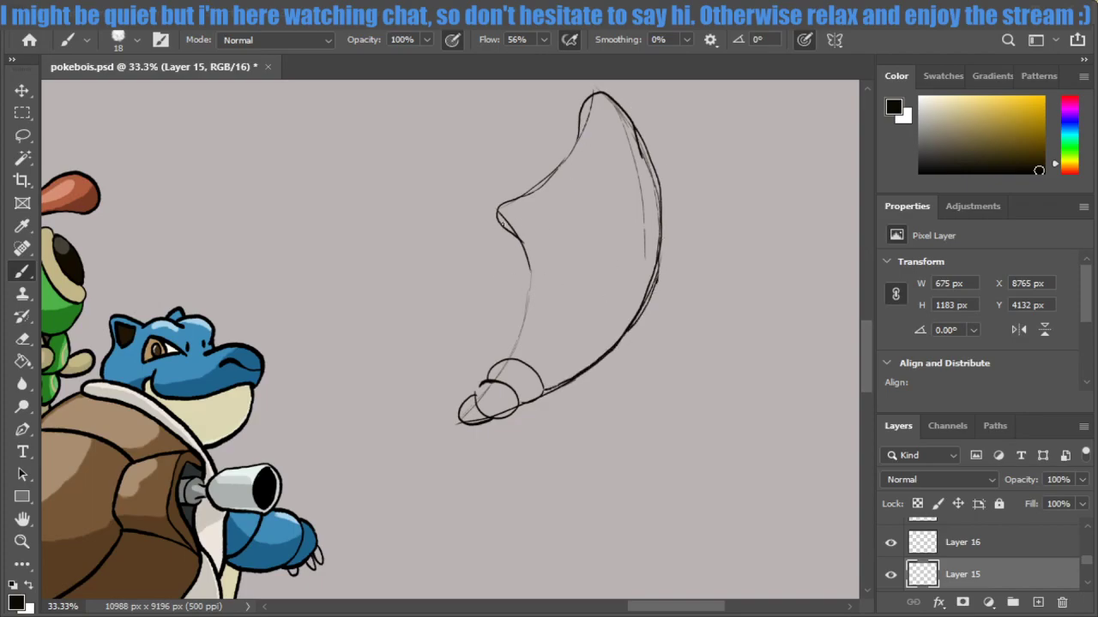
Redraw the crescent's inner left curve longer and sketch a round eye on the head.
{"action": "left_click_drag", "start_coordinate": [514, 238], "coordinate": [533, 260]}
{"action": "mouse_move", "coordinate": [502, 359]}
{"action": "left_mouse_down"}
{"action": "mouse_move", "coordinate": [548, 250]}
{"action": "mouse_move", "coordinate": [514, 345]}
{"action": "left_mouse_up"}
{"action": "key", "text": "ctrl+z"}
{"action": "key", "text": "ctrl+z"}
{"action": "left_click_drag", "start_coordinate": [536, 249], "coordinate": [513, 346]}
{"action": "mouse_move", "coordinate": [577, 198]}
{"action": "left_mouse_down"}
{"action": "mouse_move", "coordinate": [600, 168]}
{"action": "mouse_move", "coordinate": [567, 202]}
{"action": "mouse_move", "coordinate": [604, 180]}
{"action": "mouse_move", "coordinate": [573, 216]}
{"action": "mouse_move", "coordinate": [563, 182]}
{"action": "left_mouse_up"}
{"action": "key", "text": "ctrl+z"}
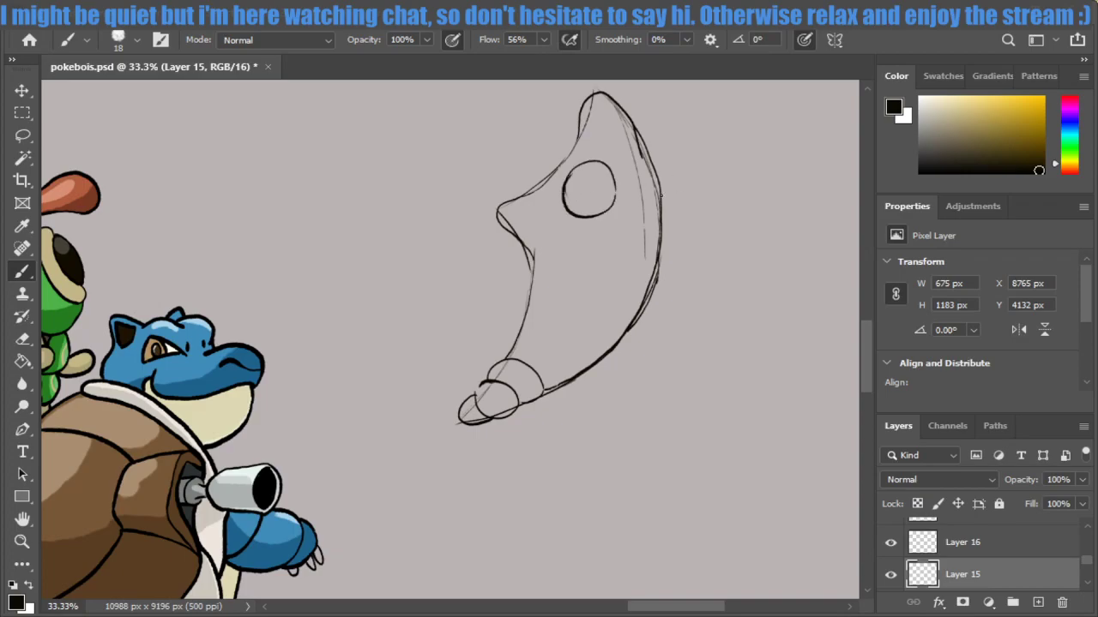
Add a small oval beside the eye, a lid line across it, and a new right-edge line.
{"action": "left_click_drag", "start_coordinate": [653, 178], "coordinate": [662, 231]}
{"action": "key", "text": "ctrl+z"}
{"action": "mouse_move", "coordinate": [656, 181]}
{"action": "left_mouse_down"}
{"action": "mouse_move", "coordinate": [661, 226]}
{"action": "mouse_move", "coordinate": [629, 244]}
{"action": "mouse_move", "coordinate": [620, 228]}
{"action": "left_mouse_up"}
{"action": "key", "text": "ctrl+z"}
{"action": "key", "text": "ctrl+z"}
{"action": "left_click_drag", "start_coordinate": [613, 208], "coordinate": [622, 232]}
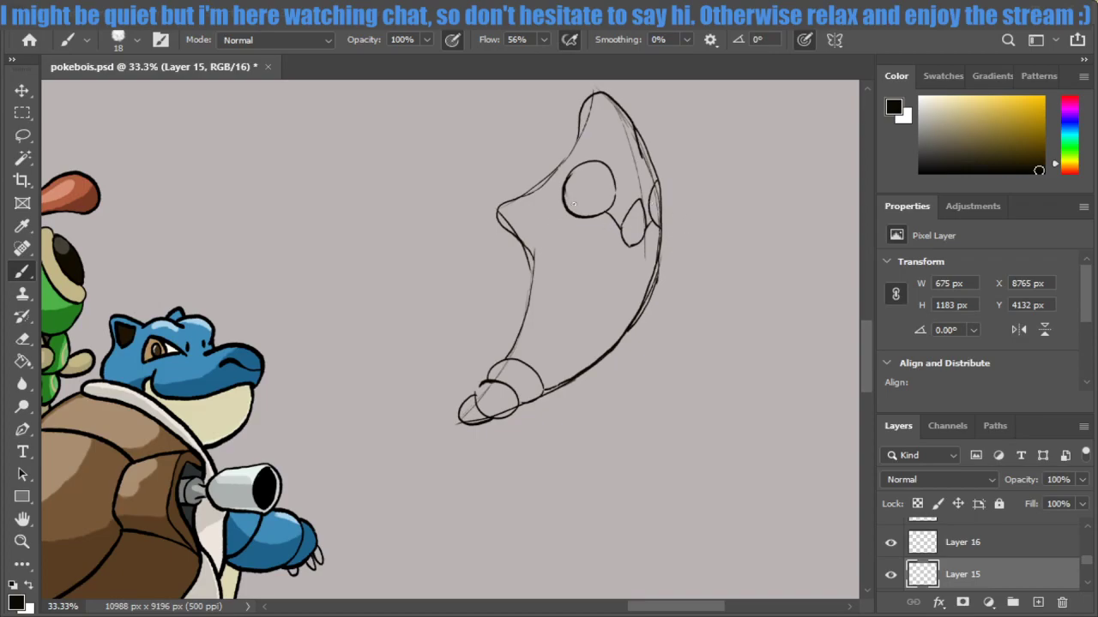
{"action": "left_click_drag", "start_coordinate": [563, 201], "coordinate": [616, 199]}
{"action": "mouse_move", "coordinate": [620, 107]}
{"action": "left_mouse_down"}
{"action": "mouse_move", "coordinate": [676, 208]}
{"action": "mouse_move", "coordinate": [598, 366]}
{"action": "mouse_move", "coordinate": [548, 391]}
{"action": "left_mouse_up"}
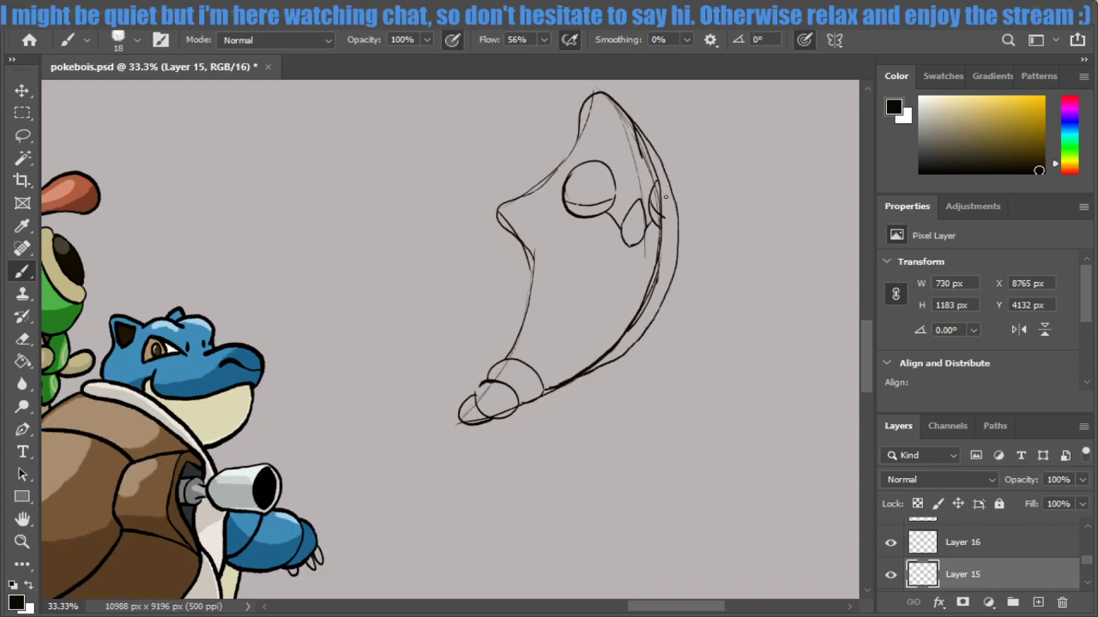
Erase the stray right-edge lines of the Metapod sketch, keeping the eye and its lid line.
{"action": "key", "text": "e"}
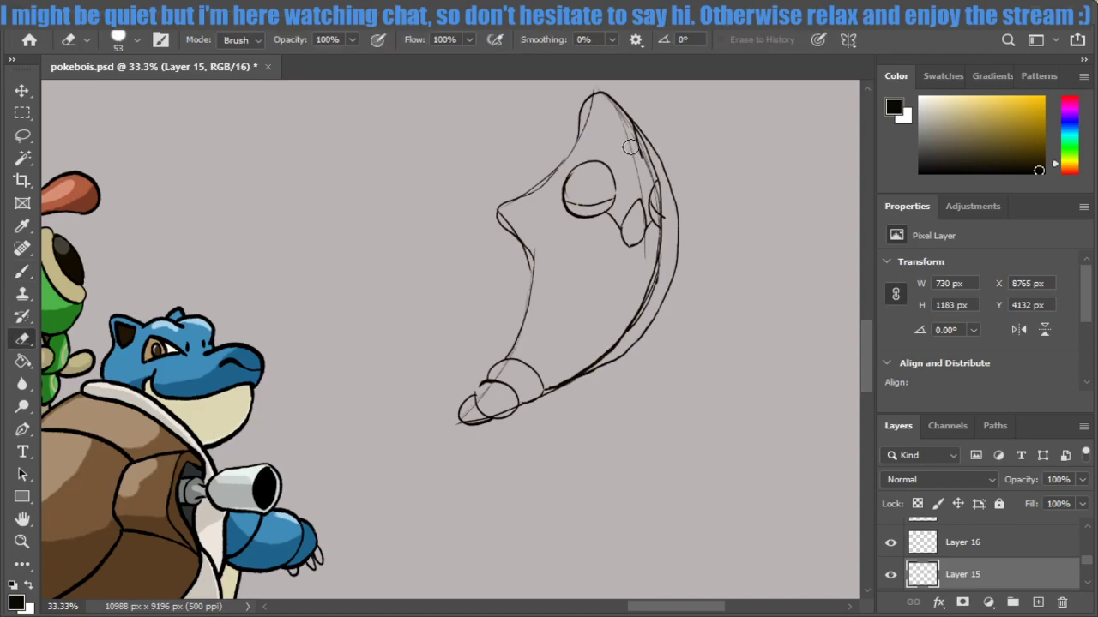
{"action": "mouse_move", "coordinate": [632, 143]}
{"action": "left_mouse_down"}
{"action": "mouse_move", "coordinate": [622, 127]}
{"action": "mouse_move", "coordinate": [650, 163]}
{"action": "mouse_move", "coordinate": [662, 232]}
{"action": "mouse_move", "coordinate": [647, 199]}
{"action": "mouse_move", "coordinate": [619, 242]}
{"action": "mouse_move", "coordinate": [655, 261]}
{"action": "mouse_move", "coordinate": [635, 324]}
{"action": "mouse_move", "coordinate": [562, 378]}
{"action": "left_mouse_up"}
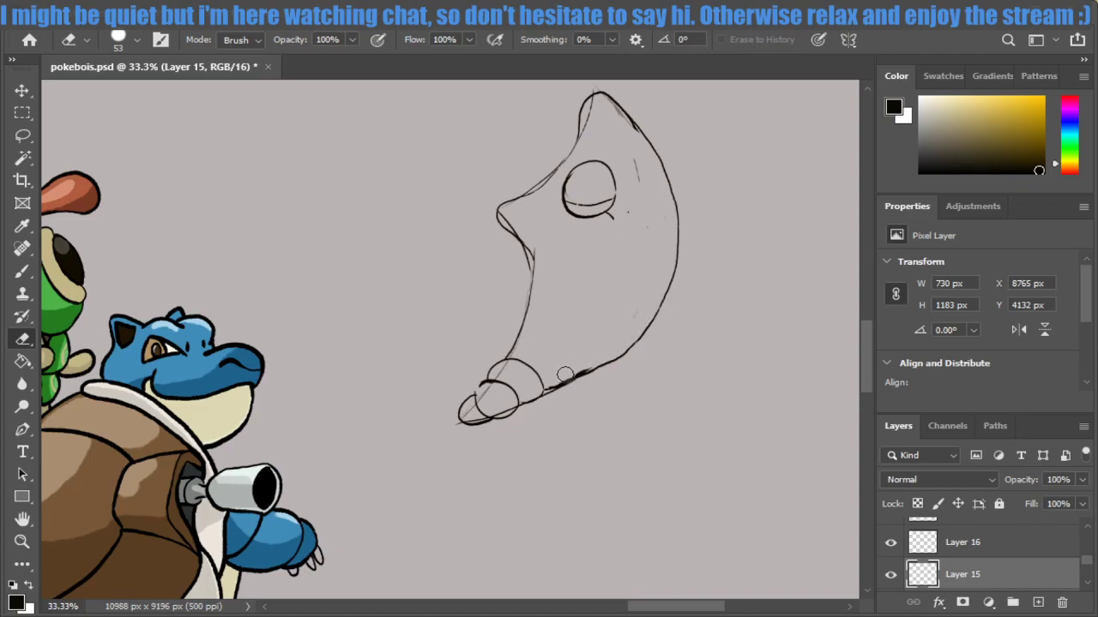
{"action": "key", "text": "b"}
{"action": "mouse_move", "coordinate": [616, 224]}
{"action": "left_mouse_down"}
{"action": "mouse_move", "coordinate": [582, 174]}
{"action": "mouse_move", "coordinate": [570, 185]}
{"action": "mouse_move", "coordinate": [600, 177]}
{"action": "mouse_move", "coordinate": [641, 203]}
{"action": "left_mouse_up"}
{"action": "key", "text": "e"}
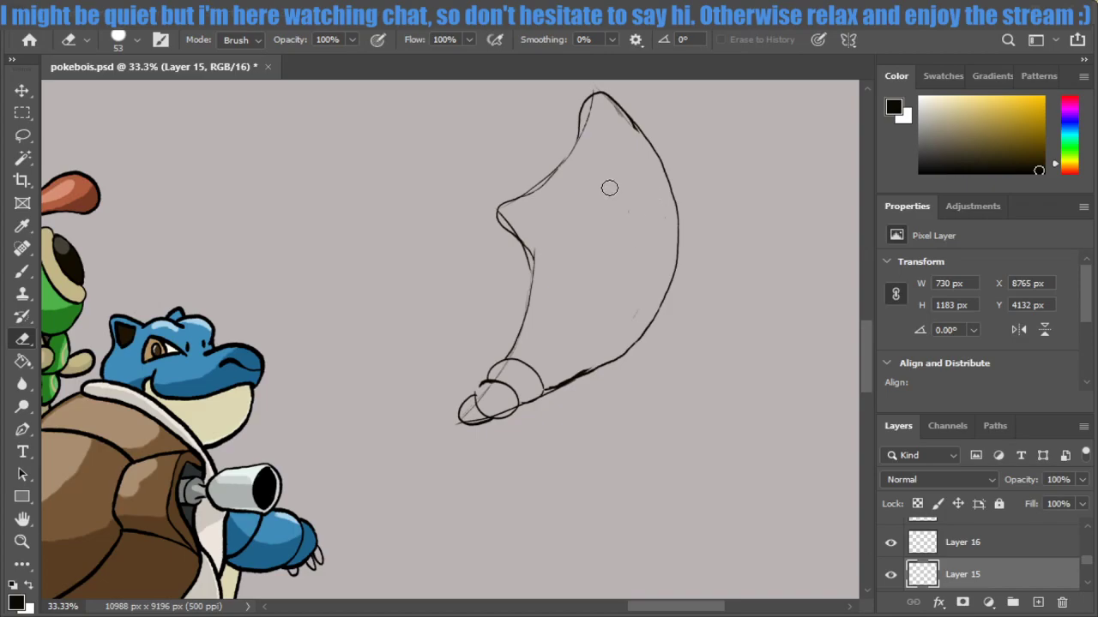
{"action": "key", "text": "ctrl+z"}
{"action": "mouse_move", "coordinate": [611, 199]}
{"action": "left_mouse_down"}
{"action": "mouse_move", "coordinate": [566, 204]}
{"action": "mouse_move", "coordinate": [614, 233]}
{"action": "left_mouse_up"}
{"action": "key", "text": "ctrl+z"}
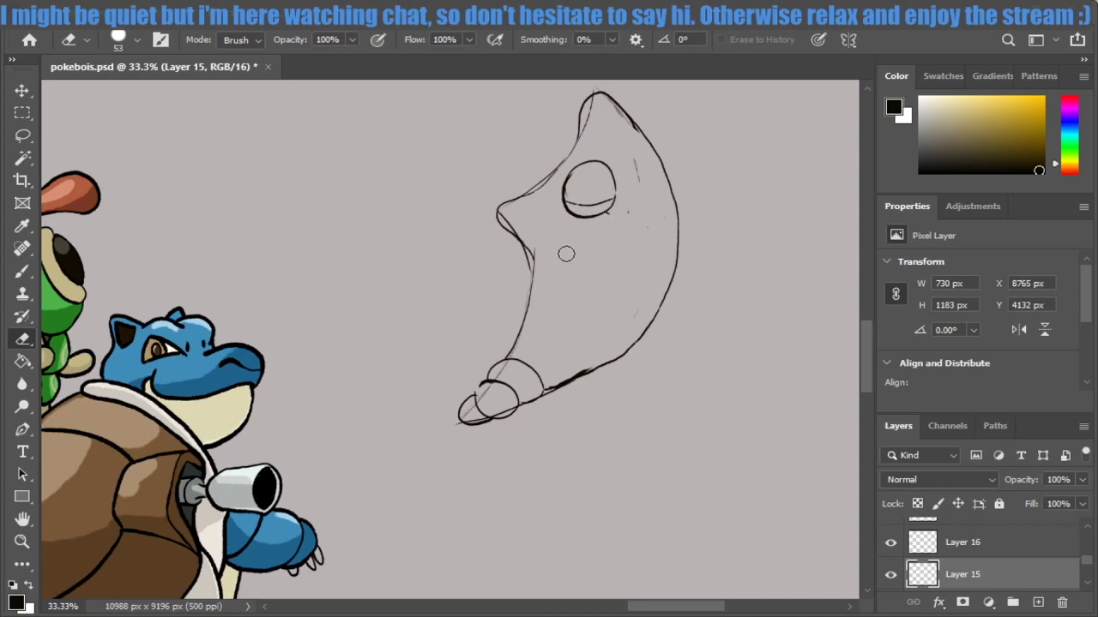
{"action": "key", "text": "b"}
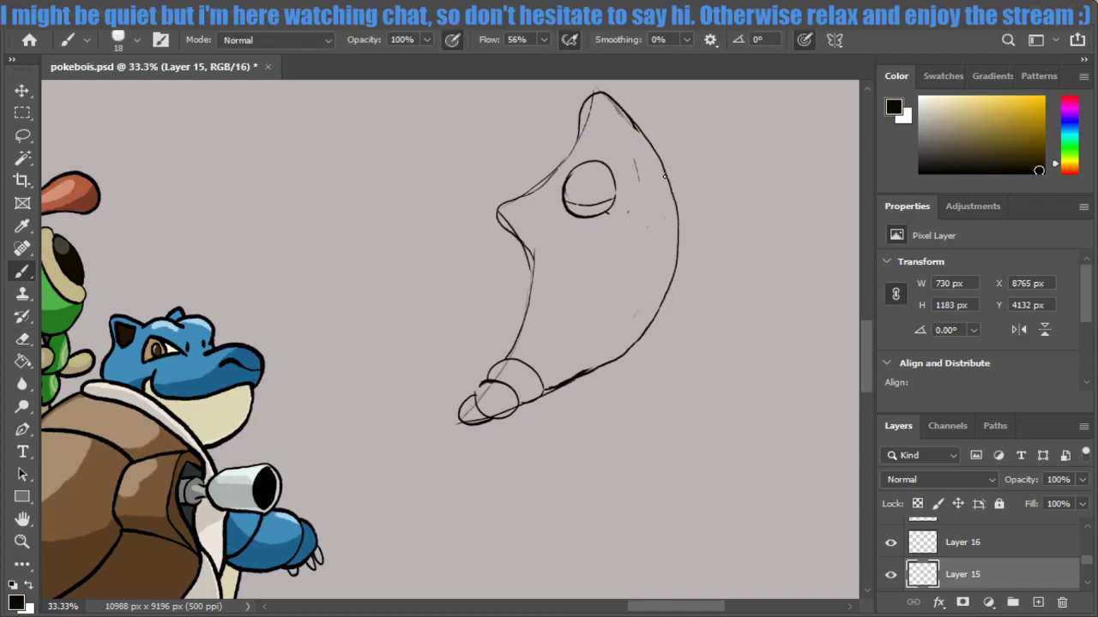
{"action": "left_click_drag", "start_coordinate": [668, 178], "coordinate": [671, 240]}
{"action": "key", "text": "ctrl+z"}
{"action": "key", "text": "ctrl+shift+z"}
{"action": "key", "text": "ctrl+z"}
{"action": "left_click_drag", "start_coordinate": [668, 182], "coordinate": [676, 240]}
{"action": "left_click_drag", "start_coordinate": [667, 202], "coordinate": [674, 247]}
{"action": "key", "text": "ctrl+z"}
{"action": "mouse_move", "coordinate": [652, 211]}
{"action": "left_mouse_down"}
{"action": "mouse_move", "coordinate": [683, 233]}
{"action": "mouse_move", "coordinate": [672, 240]}
{"action": "left_mouse_up"}
{"action": "key", "text": "ctrl+z"}
{"action": "key", "text": "ctrl+z"}
{"action": "key", "text": "ctrl+z"}
{"action": "mouse_move", "coordinate": [665, 173]}
{"action": "left_mouse_down"}
{"action": "mouse_move", "coordinate": [683, 211]}
{"action": "mouse_move", "coordinate": [674, 215]}
{"action": "left_mouse_up"}
{"action": "key", "text": "ctrl+z"}
{"action": "key", "text": "ctrl+z"}
{"action": "left_click_drag", "start_coordinate": [663, 175], "coordinate": [675, 220]}
{"action": "key", "text": "ctrl+z"}
{"action": "left_click_drag", "start_coordinate": [666, 175], "coordinate": [682, 217]}
{"action": "key", "text": "ctrl+z"}
{"action": "left_click_drag", "start_coordinate": [660, 169], "coordinate": [667, 220]}
{"action": "key", "text": "ctrl+z"}
{"action": "mouse_move", "coordinate": [663, 168]}
{"action": "left_mouse_down"}
{"action": "mouse_move", "coordinate": [657, 211]}
{"action": "mouse_move", "coordinate": [680, 225]}
{"action": "left_mouse_up"}
{"action": "key", "text": "ctrl+z"}
{"action": "left_click_drag", "start_coordinate": [659, 187], "coordinate": [649, 239]}
{"action": "key", "text": "ctrl+z"}
Draw the pointed oval side spot, redoing its curved left edge until it sits right.
{"action": "left_click_drag", "start_coordinate": [661, 185], "coordinate": [638, 229]}
{"action": "mouse_move", "coordinate": [659, 185]}
{"action": "left_mouse_down"}
{"action": "mouse_move", "coordinate": [661, 226]}
{"action": "mouse_move", "coordinate": [642, 240]}
{"action": "left_mouse_up"}
{"action": "left_click_drag", "start_coordinate": [616, 234], "coordinate": [635, 227]}
{"action": "left_click_drag", "start_coordinate": [660, 187], "coordinate": [662, 235]}
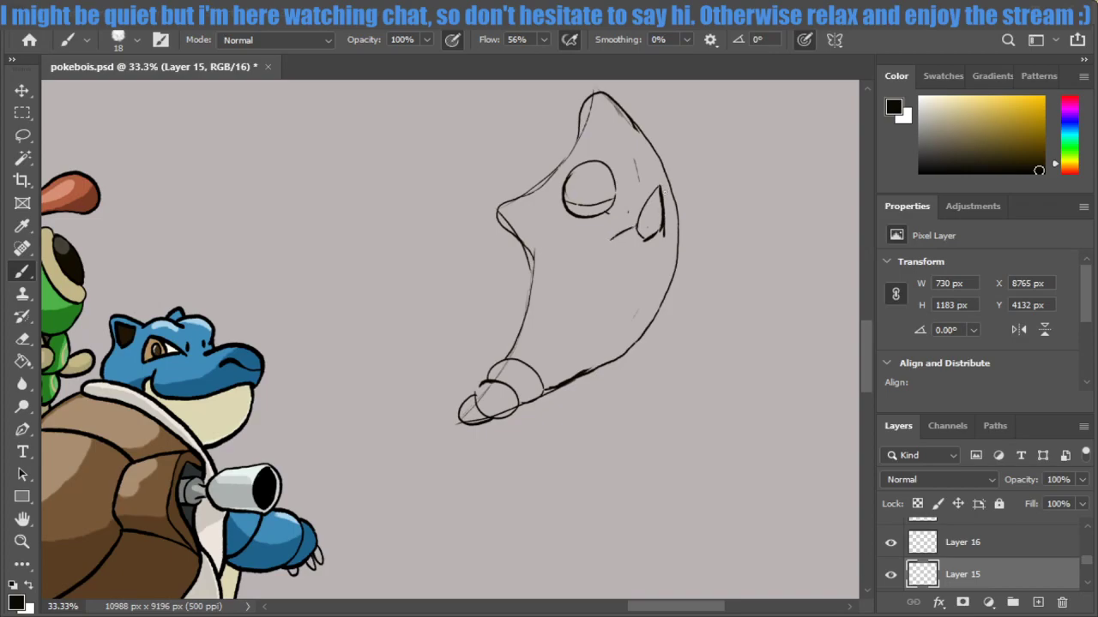
{"action": "key", "text": "ctrl+z"}
{"action": "key", "text": "ctrl+z"}
{"action": "key", "text": "ctrl+z"}
{"action": "key", "text": "ctrl+z"}
{"action": "key", "text": "ctrl+z"}
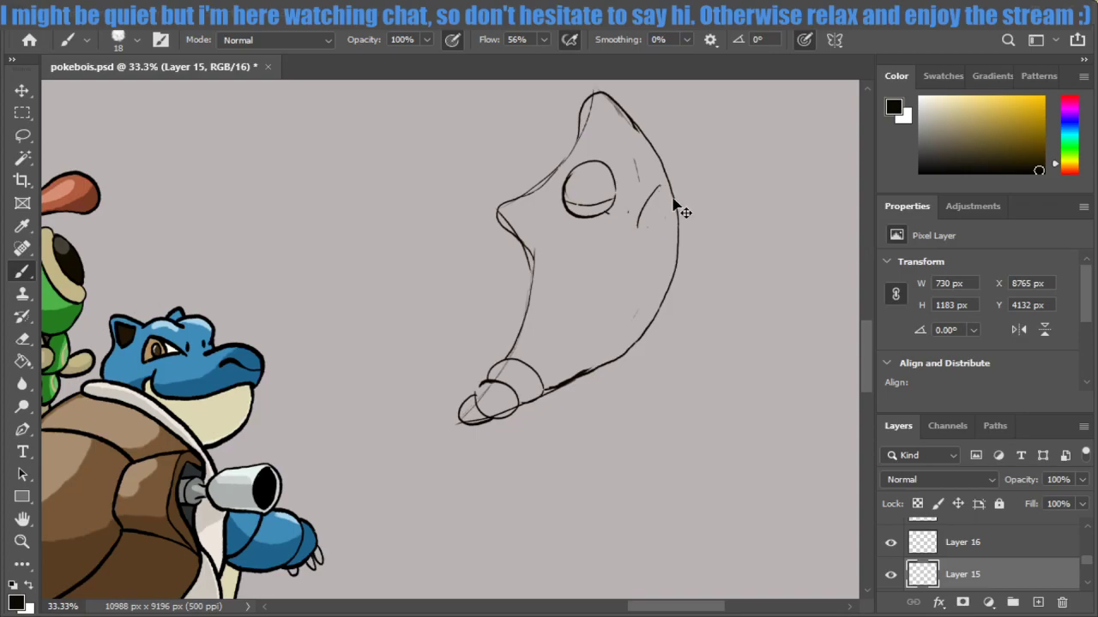
{"action": "key", "text": "ctrl+z"}
{"action": "mouse_move", "coordinate": [658, 192]}
{"action": "left_mouse_down"}
{"action": "mouse_move", "coordinate": [644, 224]}
{"action": "mouse_move", "coordinate": [666, 209]}
{"action": "mouse_move", "coordinate": [667, 235]}
{"action": "left_mouse_up"}
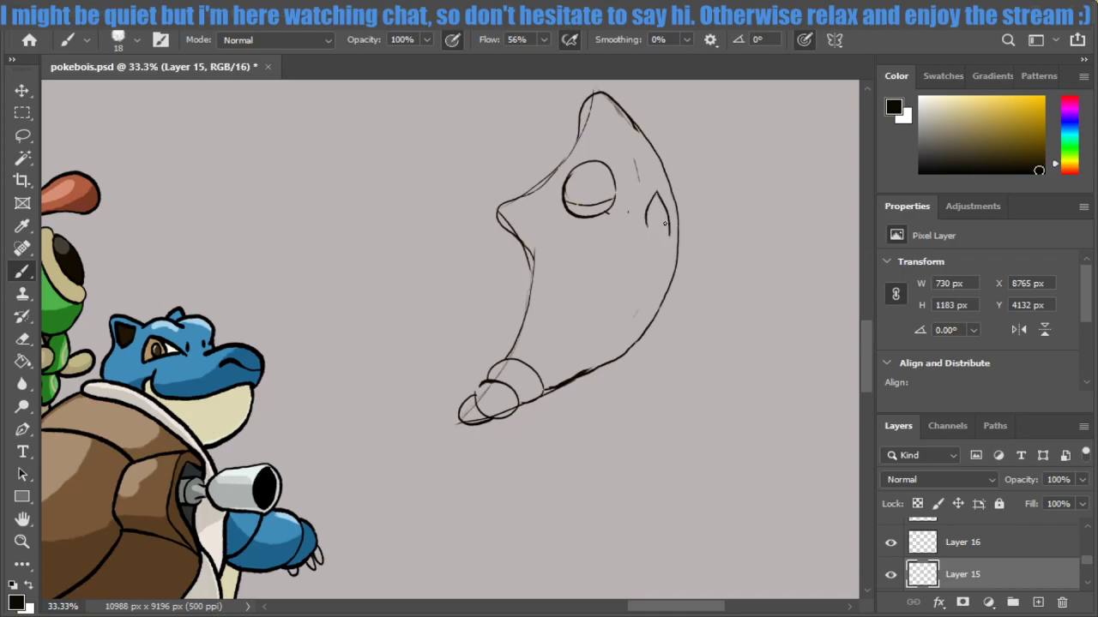
{"action": "key", "text": "ctrl+z"}
{"action": "key", "text": "ctrl+z"}
{"action": "key", "text": "ctrl+z"}
{"action": "mouse_move", "coordinate": [656, 190]}
{"action": "left_mouse_down"}
{"action": "mouse_move", "coordinate": [641, 225]}
{"action": "mouse_move", "coordinate": [668, 230]}
{"action": "mouse_move", "coordinate": [645, 249]}
{"action": "mouse_move", "coordinate": [670, 230]}
{"action": "left_mouse_up"}
Add a shell segment line below the spot, a vertical line under the eye, and retried strokes off the spot's edge.
{"action": "left_click_drag", "start_coordinate": [639, 228], "coordinate": [579, 273]}
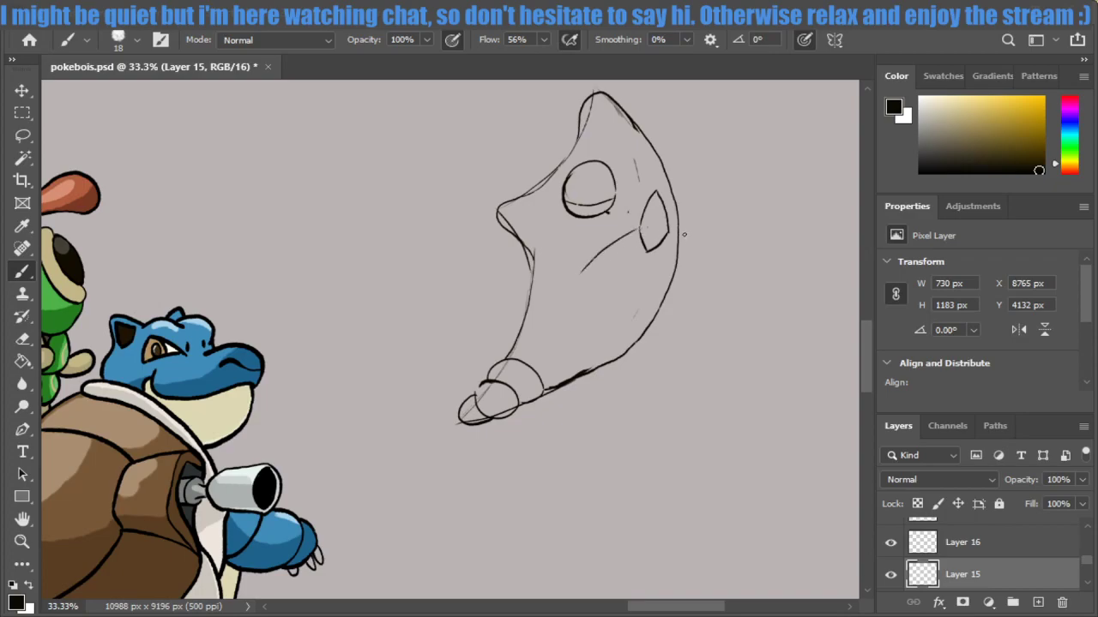
{"action": "left_click_drag", "start_coordinate": [667, 229], "coordinate": [672, 250]}
{"action": "left_click_drag", "start_coordinate": [605, 211], "coordinate": [623, 295]}
{"action": "left_click_drag", "start_coordinate": [678, 242], "coordinate": [645, 292]}
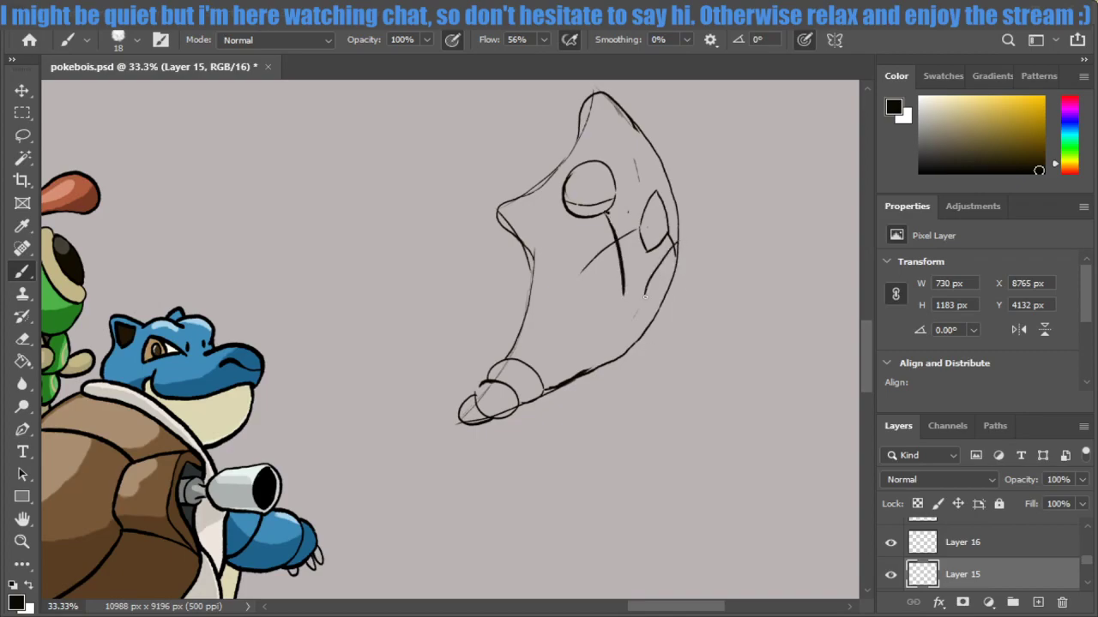
{"action": "key", "text": "ctrl+z"}
{"action": "left_click_drag", "start_coordinate": [679, 243], "coordinate": [648, 290]}
{"action": "key", "text": "ctrl+z"}
{"action": "left_click_drag", "start_coordinate": [678, 244], "coordinate": [641, 295]}
{"action": "key", "text": "ctrl+z"}
{"action": "left_click_drag", "start_coordinate": [676, 250], "coordinate": [645, 300]}
{"action": "key", "text": "ctrl+z"}
{"action": "key", "text": "ctrl+z"}
Ink the curved right and lower-right edges of the body, joining the vertical line.
{"action": "left_click_drag", "start_coordinate": [646, 306], "coordinate": [676, 263]}
{"action": "left_click_drag", "start_coordinate": [626, 298], "coordinate": [649, 306]}
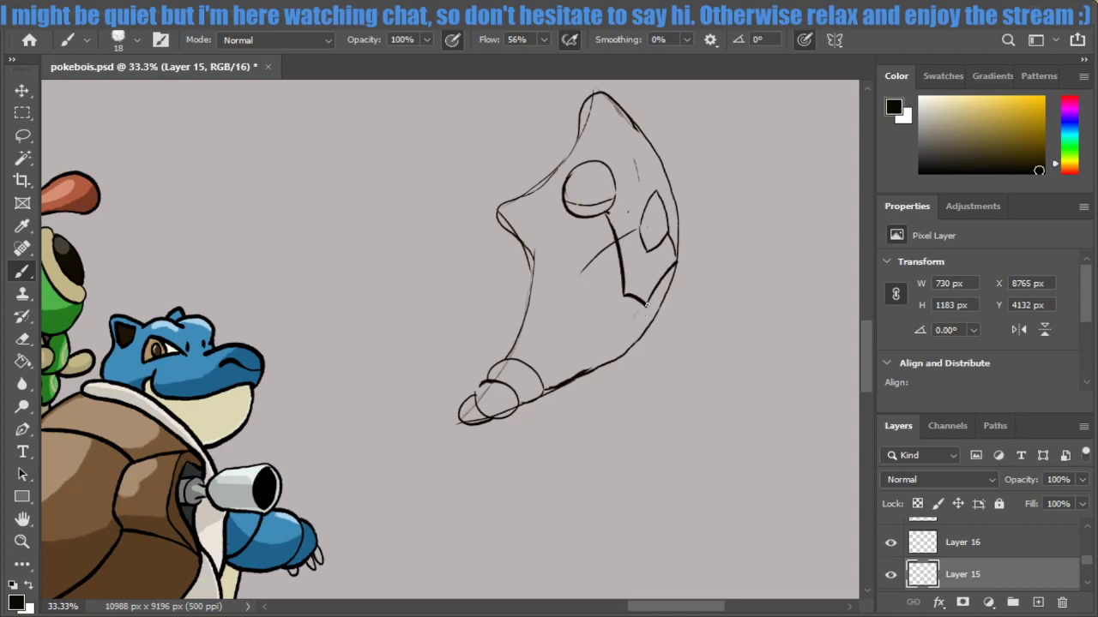
{"action": "left_click_drag", "start_coordinate": [646, 305], "coordinate": [609, 364]}
{"action": "mouse_move", "coordinate": [649, 306]}
{"action": "left_mouse_down"}
{"action": "mouse_move", "coordinate": [677, 270]}
{"action": "mouse_move", "coordinate": [647, 306]}
{"action": "left_mouse_up"}
{"action": "key", "text": "ctrl+z"}
{"action": "key", "text": "ctrl+z"}
{"action": "left_click_drag", "start_coordinate": [677, 261], "coordinate": [645, 307]}
Try segment lines toward the lower body and on its left, undoing the rejected strokes.
{"action": "left_click_drag", "start_coordinate": [624, 294], "coordinate": [583, 354]}
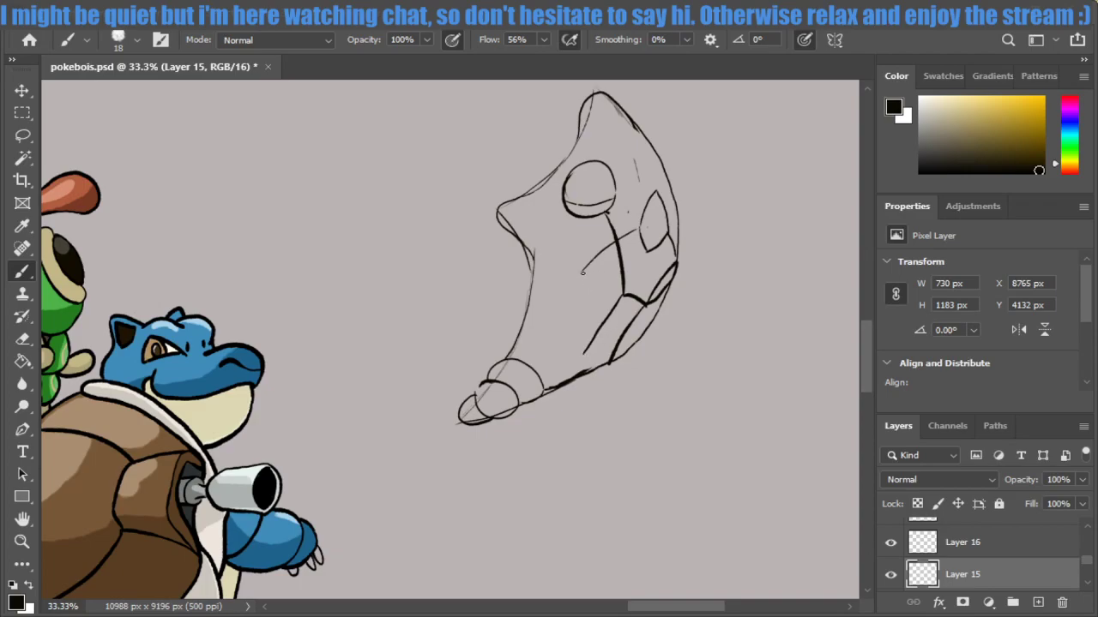
{"action": "left_click_drag", "start_coordinate": [582, 272], "coordinate": [569, 357]}
{"action": "key", "text": "ctrl+z"}
{"action": "left_click_drag", "start_coordinate": [582, 273], "coordinate": [577, 355]}
{"action": "key", "text": "ctrl+z"}
{"action": "left_click_drag", "start_coordinate": [583, 352], "coordinate": [610, 319]}
{"action": "key", "text": "ctrl+z"}
{"action": "key", "text": "ctrl+z"}
{"action": "key", "text": "ctrl+z"}
{"action": "key", "text": "ctrl+z"}
Close a shell segment at the right edge and draw curved boundaries for the lower segments.
{"action": "left_click_drag", "start_coordinate": [621, 296], "coordinate": [648, 303]}
{"action": "left_click_drag", "start_coordinate": [601, 319], "coordinate": [635, 296]}
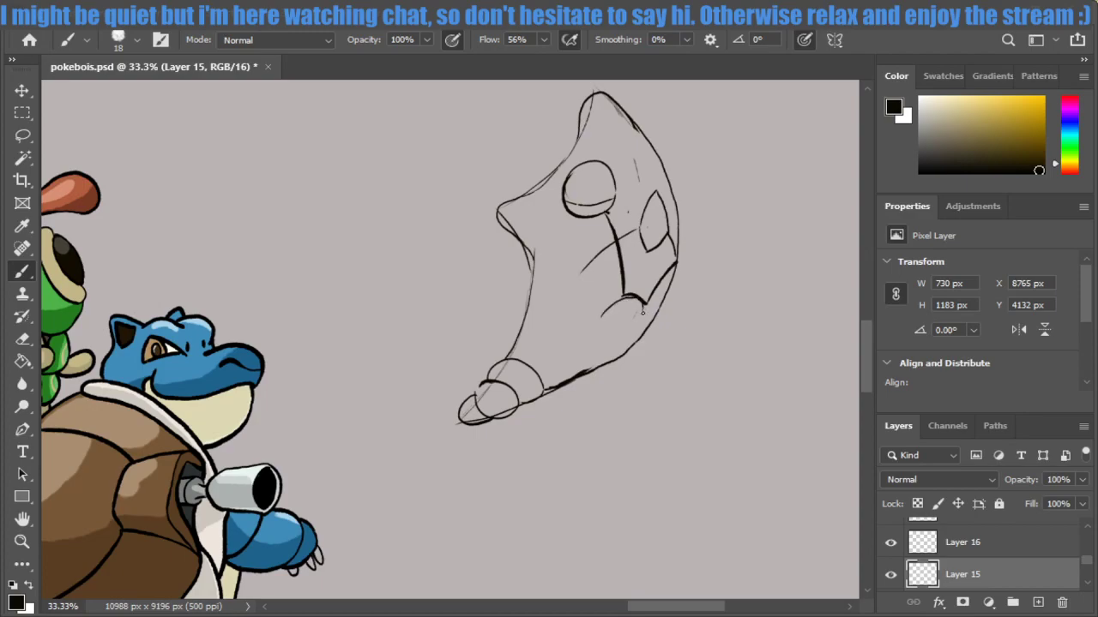
{"action": "key", "text": "ctrl+z"}
{"action": "left_click_drag", "start_coordinate": [627, 294], "coordinate": [598, 331]}
{"action": "mouse_move", "coordinate": [647, 303]}
{"action": "left_mouse_down"}
{"action": "mouse_move", "coordinate": [627, 340]}
{"action": "mouse_move", "coordinate": [540, 377]}
{"action": "left_mouse_up"}
{"action": "left_click_drag", "start_coordinate": [596, 335], "coordinate": [621, 339]}
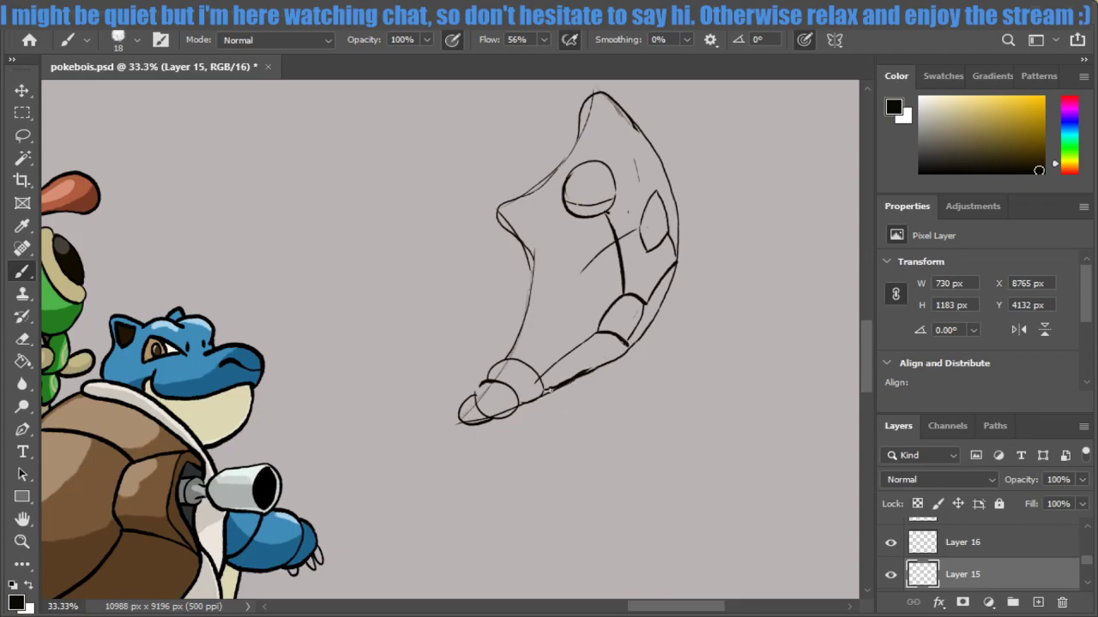
{"action": "key", "text": "ctrl+z"}
Ink the lowest segment's curved bottom and lower edge, then extend the thin inner line downward.
{"action": "left_click_drag", "start_coordinate": [598, 332], "coordinate": [619, 345]}
{"action": "left_click_drag", "start_coordinate": [545, 393], "coordinate": [611, 353]}
{"action": "key", "text": "ctrl+z"}
{"action": "left_click_drag", "start_coordinate": [542, 394], "coordinate": [616, 352]}
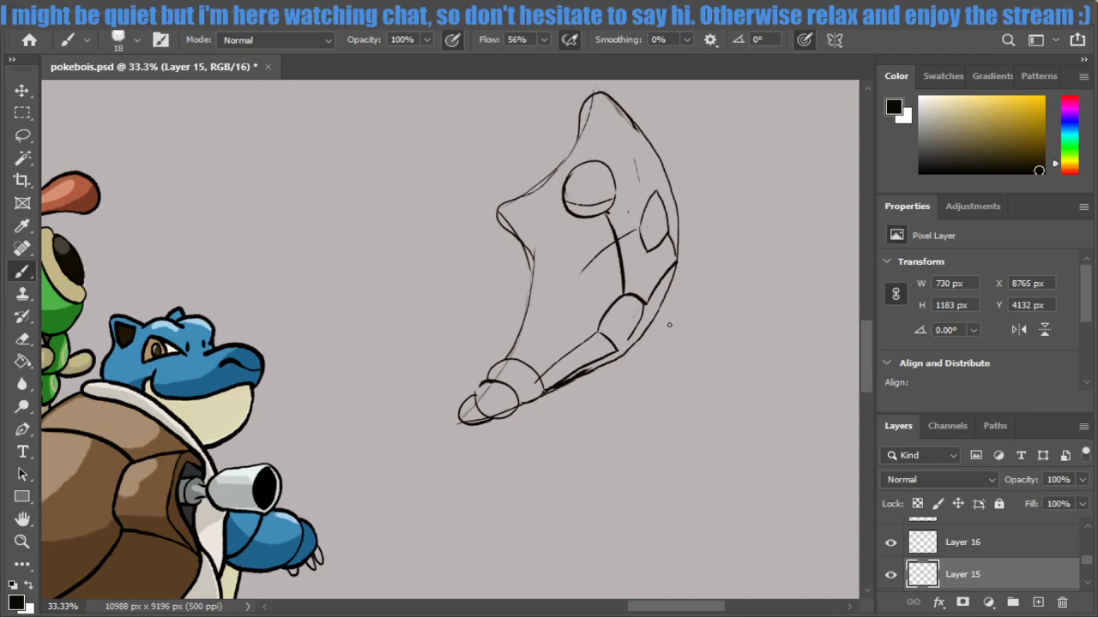
{"action": "key", "text": "ctrl+z"}
{"action": "left_click_drag", "start_coordinate": [545, 393], "coordinate": [607, 350]}
{"action": "key", "text": "ctrl+z"}
{"action": "left_click_drag", "start_coordinate": [548, 387], "coordinate": [621, 346]}
{"action": "left_click_drag", "start_coordinate": [644, 305], "coordinate": [618, 349]}
{"action": "left_click_drag", "start_coordinate": [581, 281], "coordinate": [600, 315]}
{"action": "key", "text": "ctrl+z"}
{"action": "left_click_drag", "start_coordinate": [580, 271], "coordinate": [599, 336]}
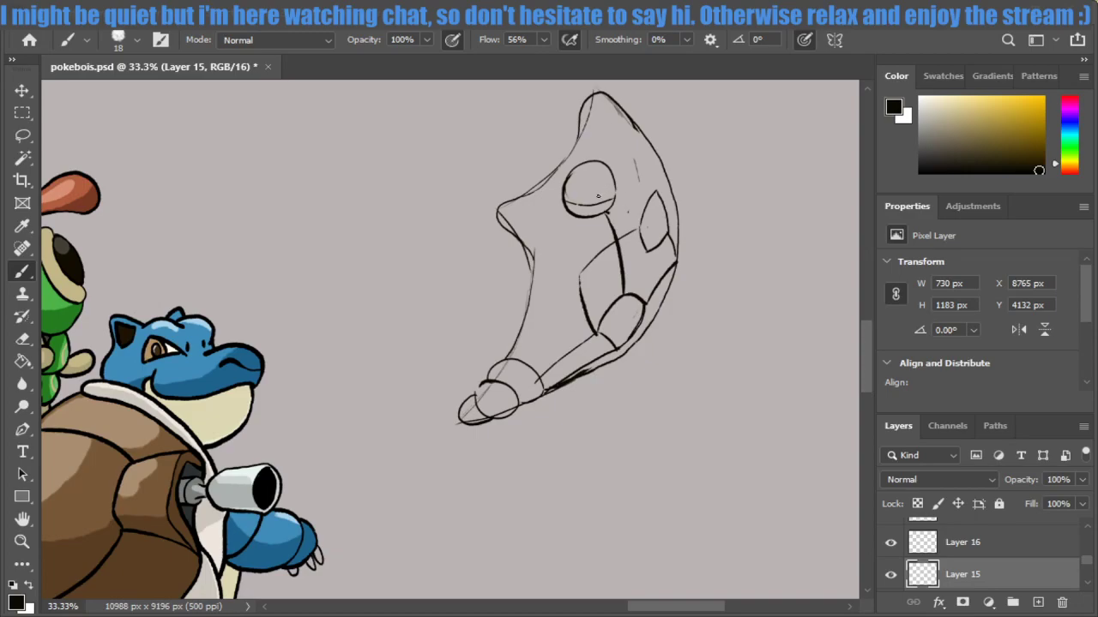
Draw a small pupil arc inside the eye, undoing the unsatisfying attempts.
{"action": "left_click_drag", "start_coordinate": [591, 203], "coordinate": [612, 196]}
{"action": "key", "text": "ctrl+z"}
{"action": "key", "text": "ctrl+z"}
{"action": "key", "text": "ctrl+z"}
{"action": "mouse_move", "coordinate": [581, 204]}
{"action": "left_mouse_down"}
{"action": "mouse_move", "coordinate": [612, 178]}
{"action": "mouse_move", "coordinate": [614, 196]}
{"action": "left_mouse_up"}
{"action": "key", "text": "ctrl+z"}
{"action": "key", "text": "ctrl+z"}
{"action": "key", "text": "ctrl+z"}
Erase the stray lines inside the eye circle and try an eyelid arc, undoing the too-curved one.
{"action": "key", "text": "e"}
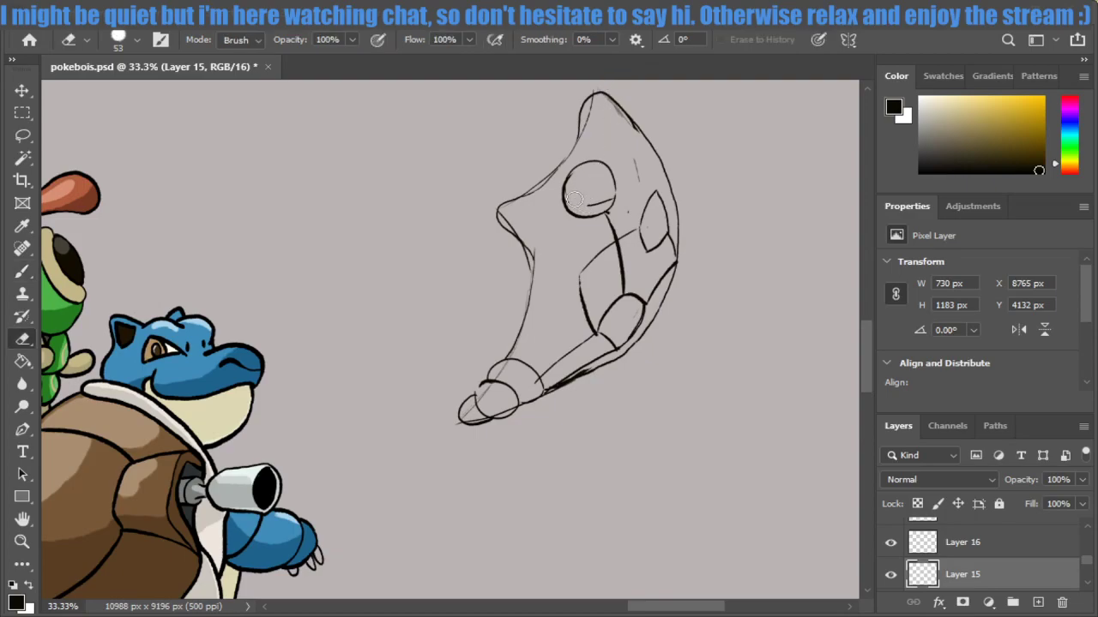
{"action": "left_click_drag", "start_coordinate": [580, 199], "coordinate": [608, 197]}
{"action": "key", "text": "b"}
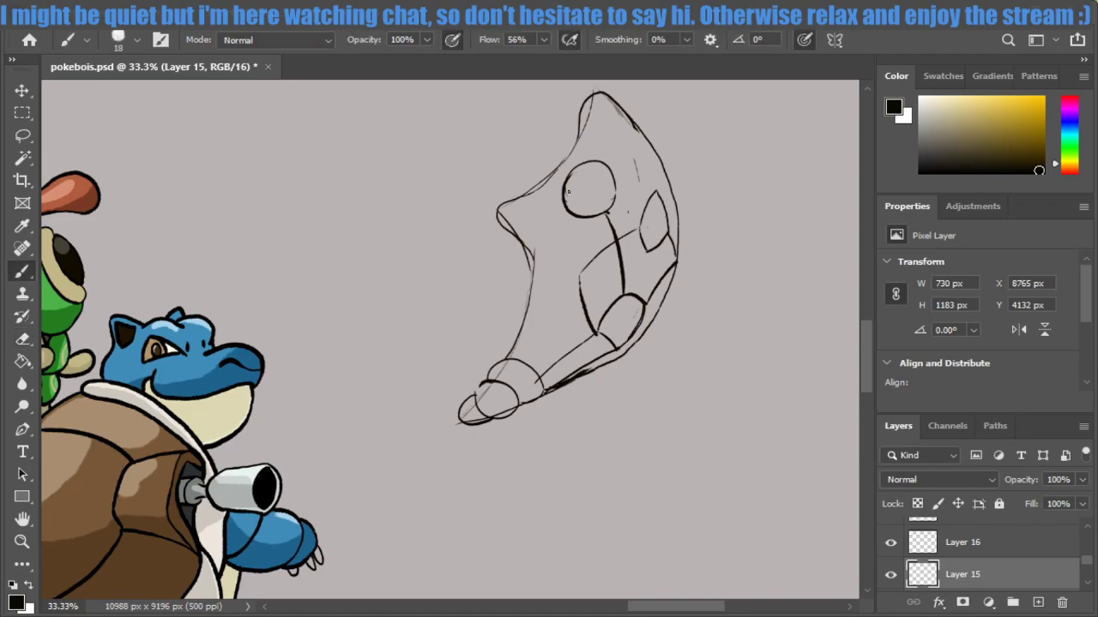
{"action": "mouse_move", "coordinate": [565, 189]}
{"action": "left_mouse_down"}
{"action": "mouse_move", "coordinate": [583, 178]}
{"action": "mouse_move", "coordinate": [614, 187]}
{"action": "mouse_move", "coordinate": [604, 177]}
{"action": "mouse_move", "coordinate": [589, 198]}
{"action": "mouse_move", "coordinate": [608, 182]}
{"action": "mouse_move", "coordinate": [599, 175]}
{"action": "left_mouse_up"}
{"action": "key", "text": "ctrl+z"}
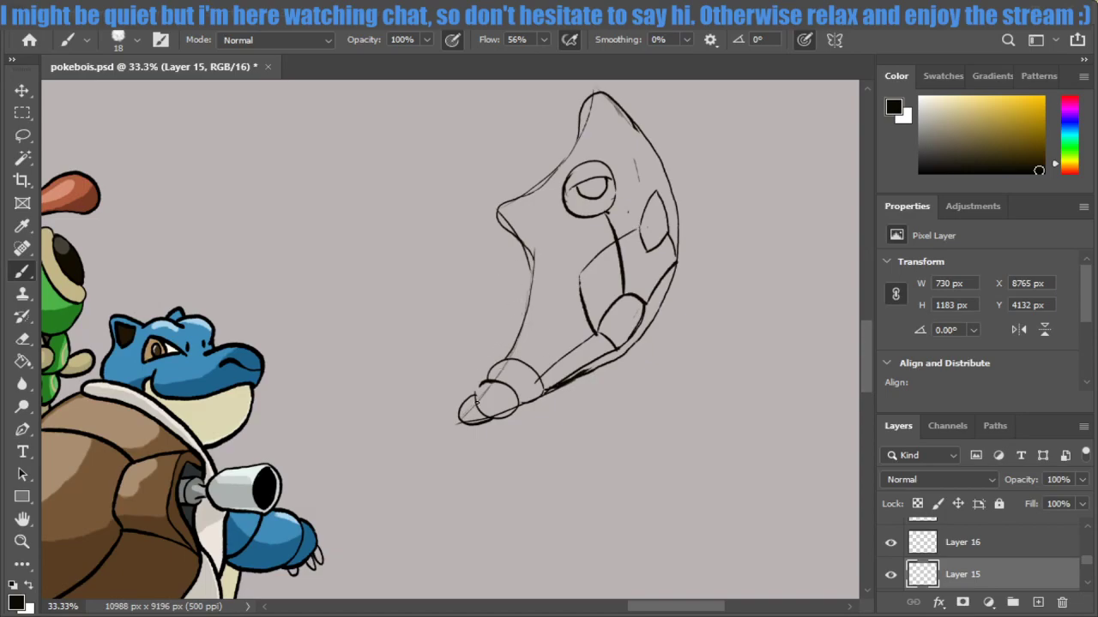
Redraw the lower foot lobe outline of the Metapod sketch with darker strokes on Layer 15.
{"action": "mouse_move", "coordinate": [477, 401]}
{"action": "left_mouse_down"}
{"action": "mouse_move", "coordinate": [486, 409]}
{"action": "mouse_move", "coordinate": [527, 363]}
{"action": "left_mouse_up"}
{"action": "key", "text": "ctrl+z"}
{"action": "left_click_drag", "start_coordinate": [539, 380], "coordinate": [515, 402]}
{"action": "left_click_drag", "start_coordinate": [870, 350], "coordinate": [868, 347]}
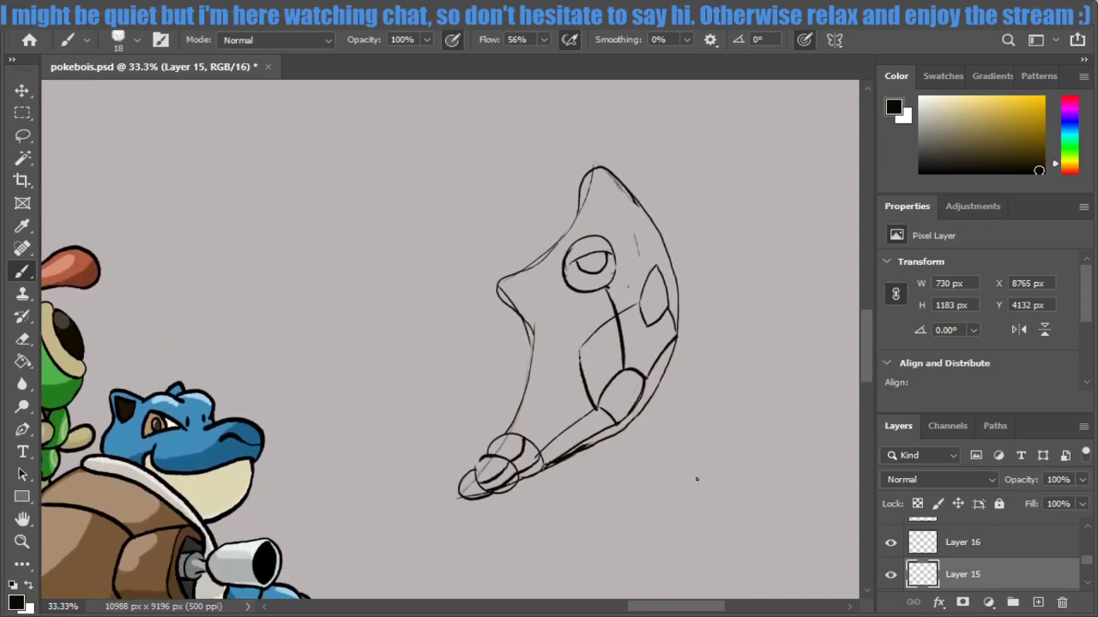
{"action": "left_click_drag", "start_coordinate": [686, 606], "coordinate": [698, 606]}
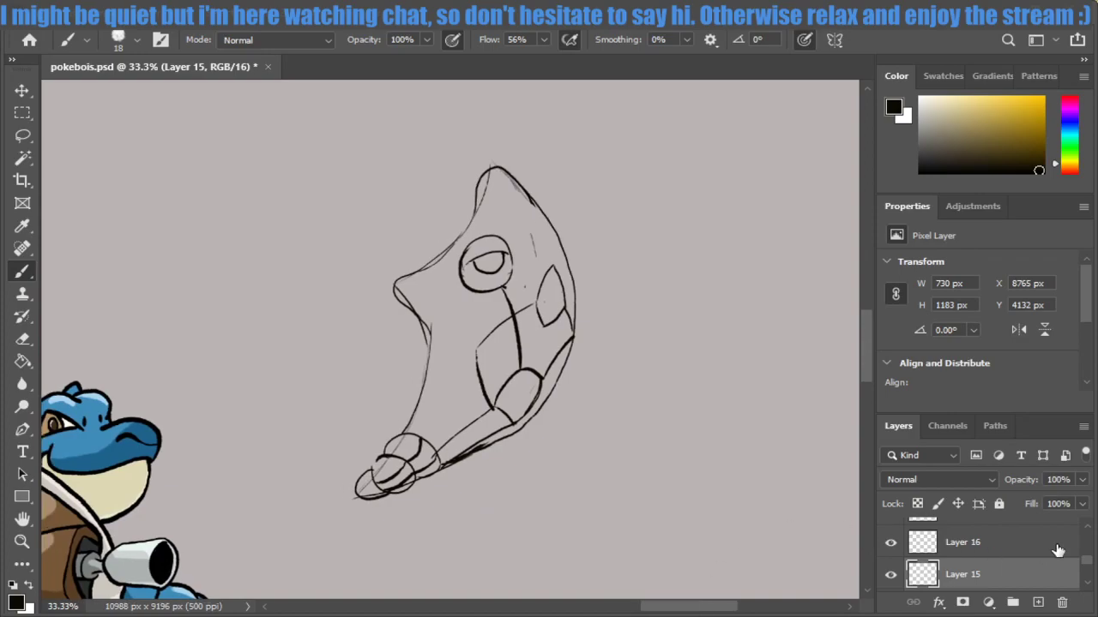
{"action": "left_click", "coordinate": [920, 542]}
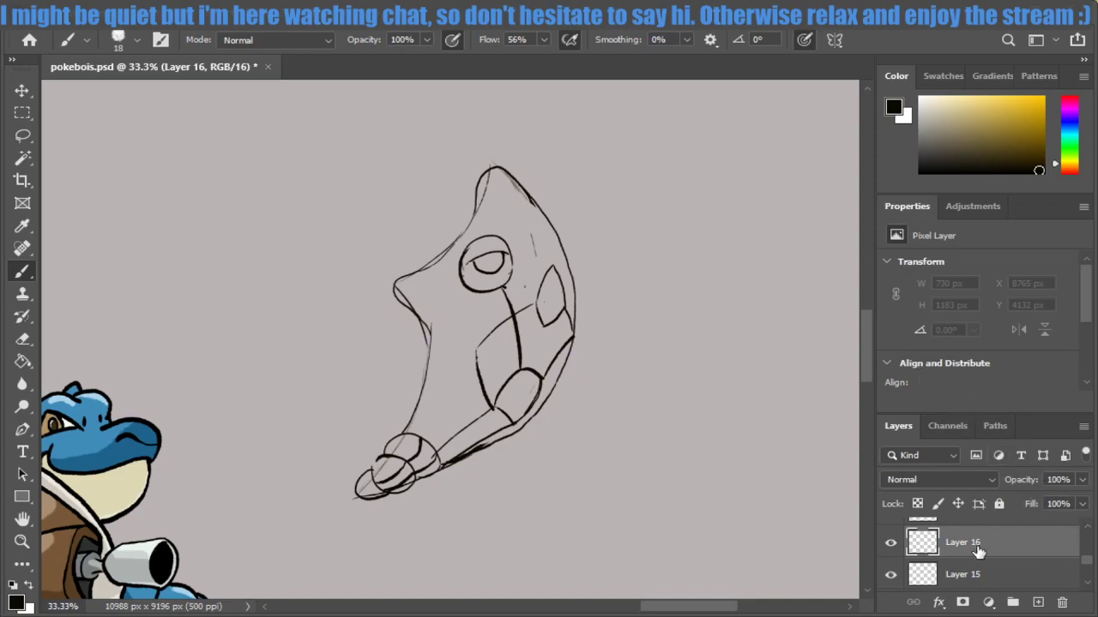
Fade Layer 15 to 34% opacity, then ink the head's left outline on Layer 16.
{"action": "left_click", "coordinate": [962, 576]}
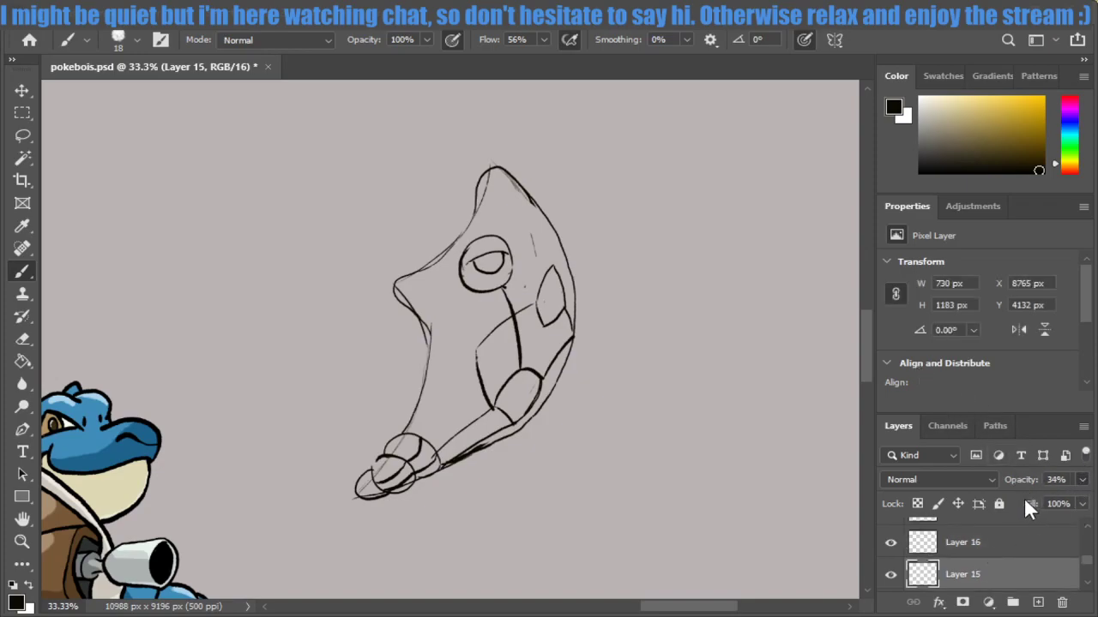
{"action": "left_click", "coordinate": [967, 544]}
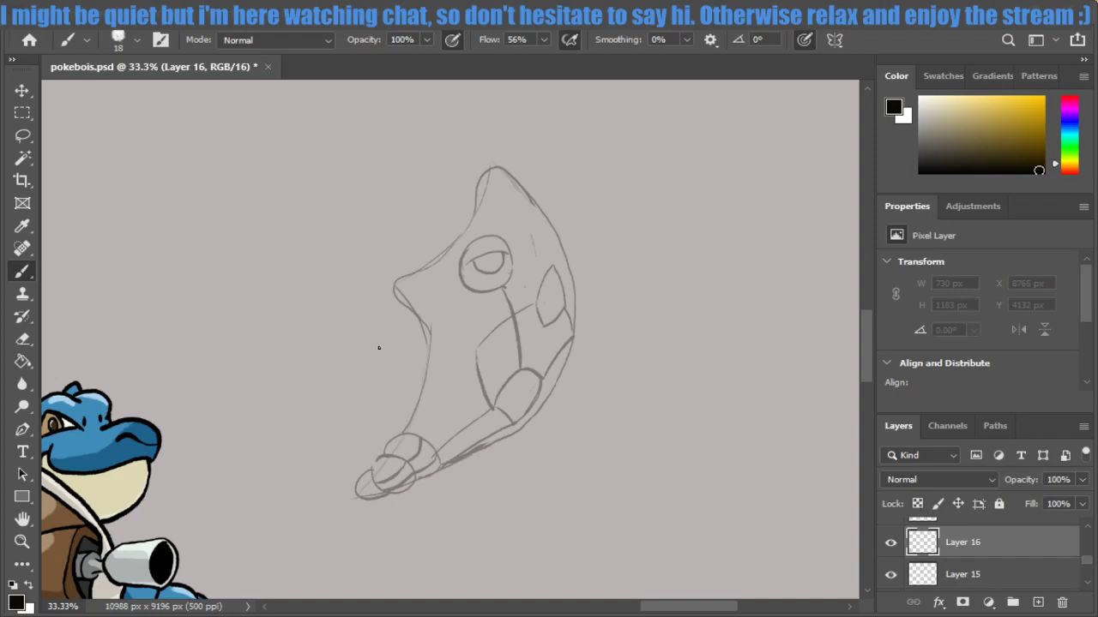
{"action": "scroll", "coordinate": [503, 387], "scroll_direction": "up", "scroll_amount": 1}
{"action": "scroll", "coordinate": [503, 387], "scroll_direction": "up", "scroll_amount": 1}
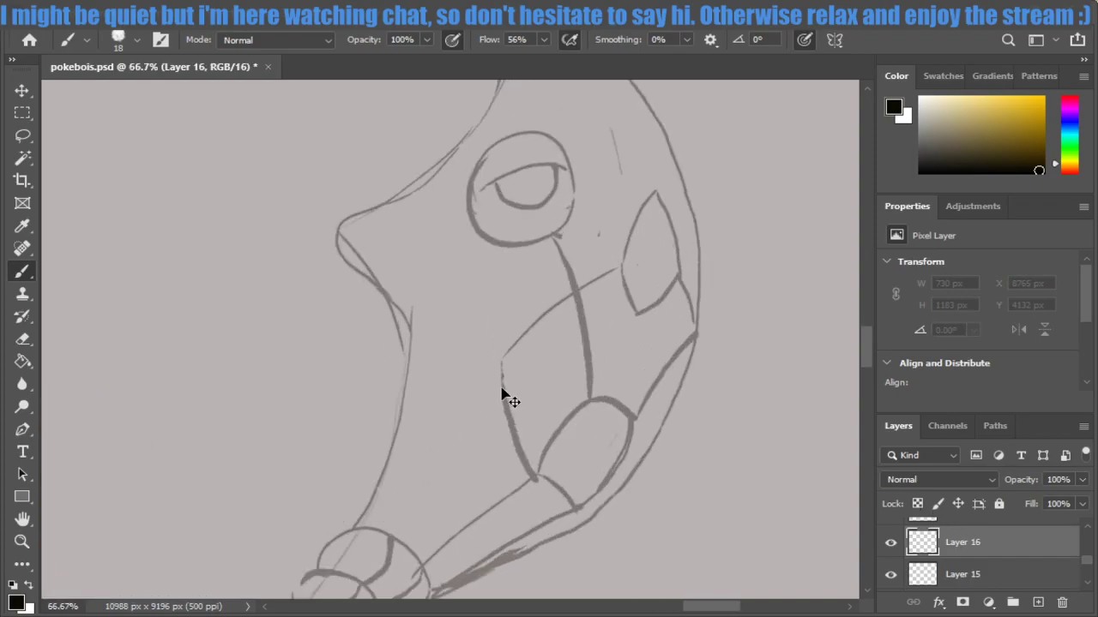
{"action": "scroll", "coordinate": [504, 390], "scroll_direction": "up", "scroll_amount": 1}
{"action": "left_click_drag", "start_coordinate": [869, 353], "coordinate": [876, 337]}
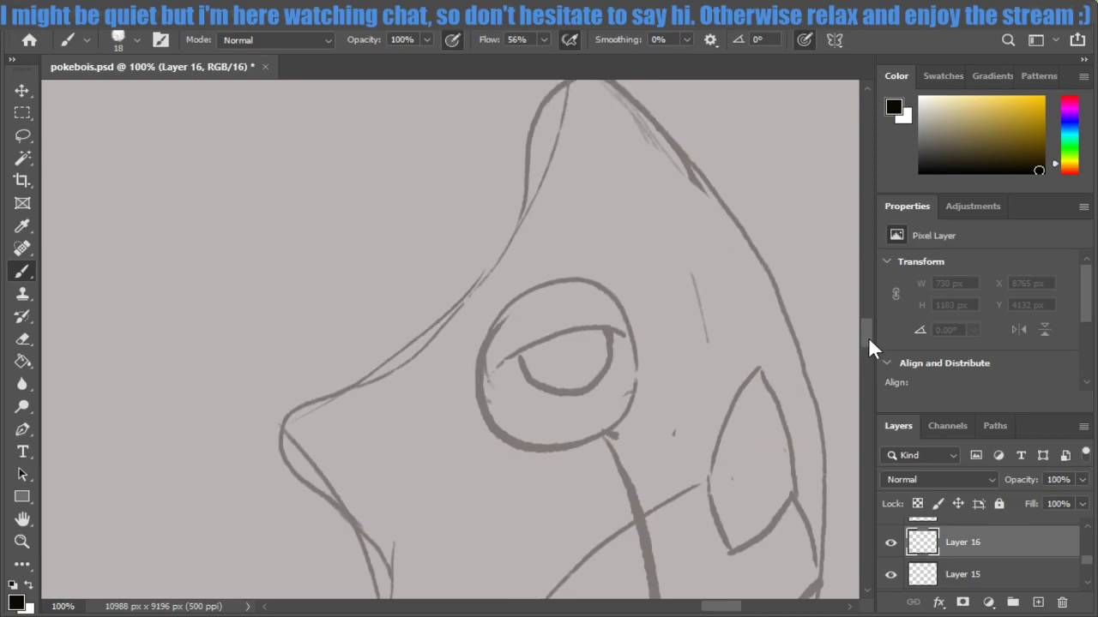
{"action": "left_click_drag", "start_coordinate": [868, 338], "coordinate": [870, 326]}
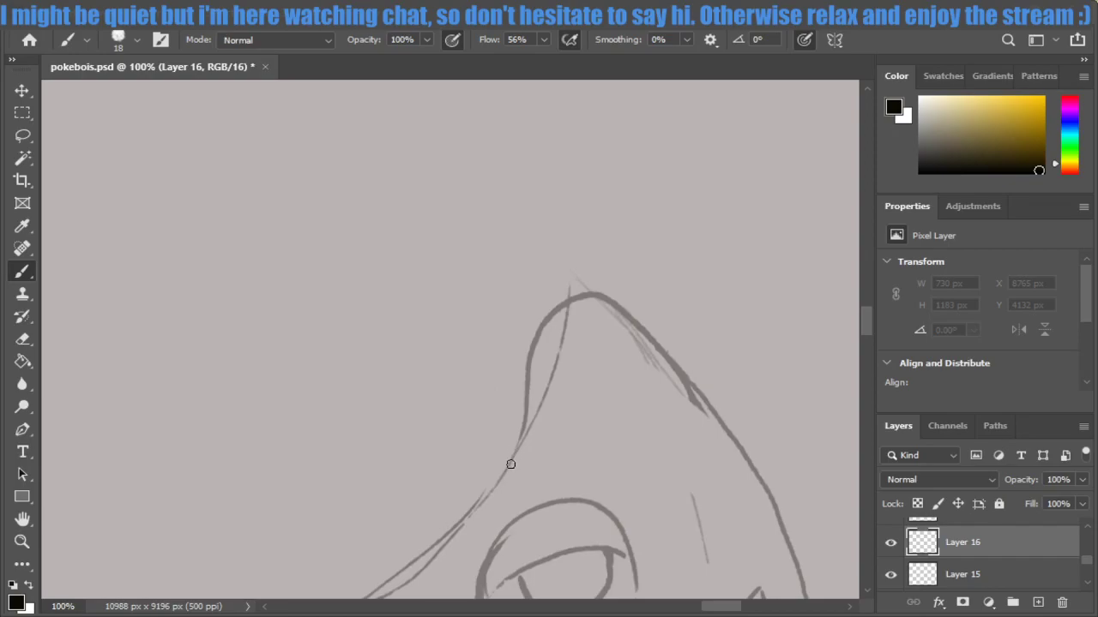
{"action": "mouse_move", "coordinate": [504, 471]}
{"action": "left_mouse_down"}
{"action": "mouse_move", "coordinate": [525, 409]}
{"action": "mouse_move", "coordinate": [525, 343]}
{"action": "mouse_move", "coordinate": [569, 294]}
{"action": "mouse_move", "coordinate": [659, 338]}
{"action": "mouse_move", "coordinate": [769, 506]}
{"action": "mouse_move", "coordinate": [784, 553]}
{"action": "left_mouse_up"}
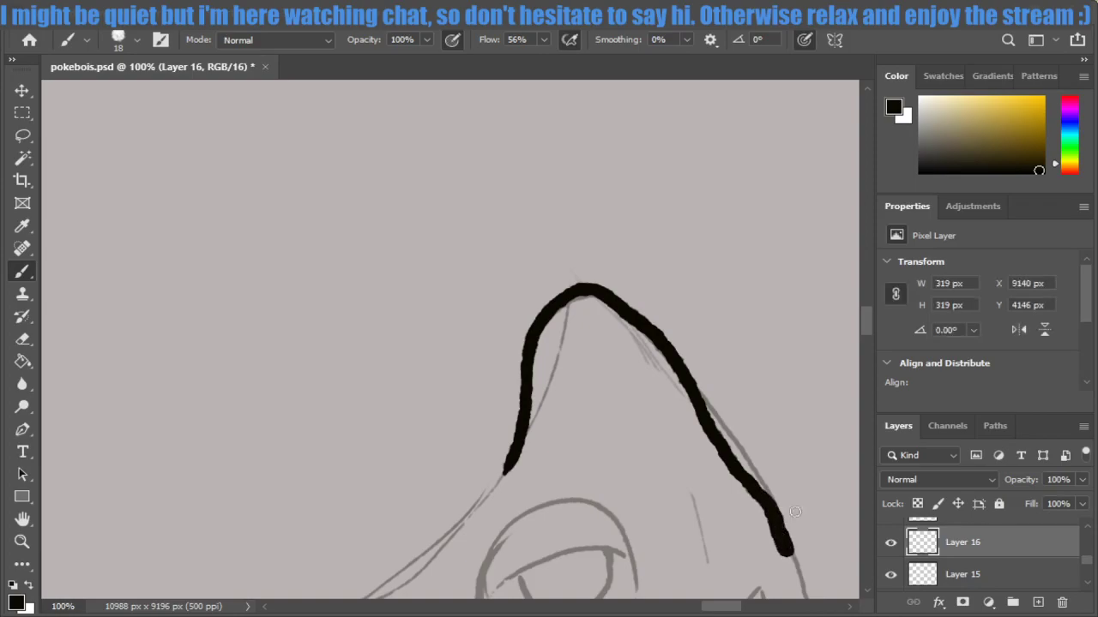
Redraw the thick head outline over its peak and ink the eye circle with upper eyelid.
{"action": "key", "text": "ctrl+z"}
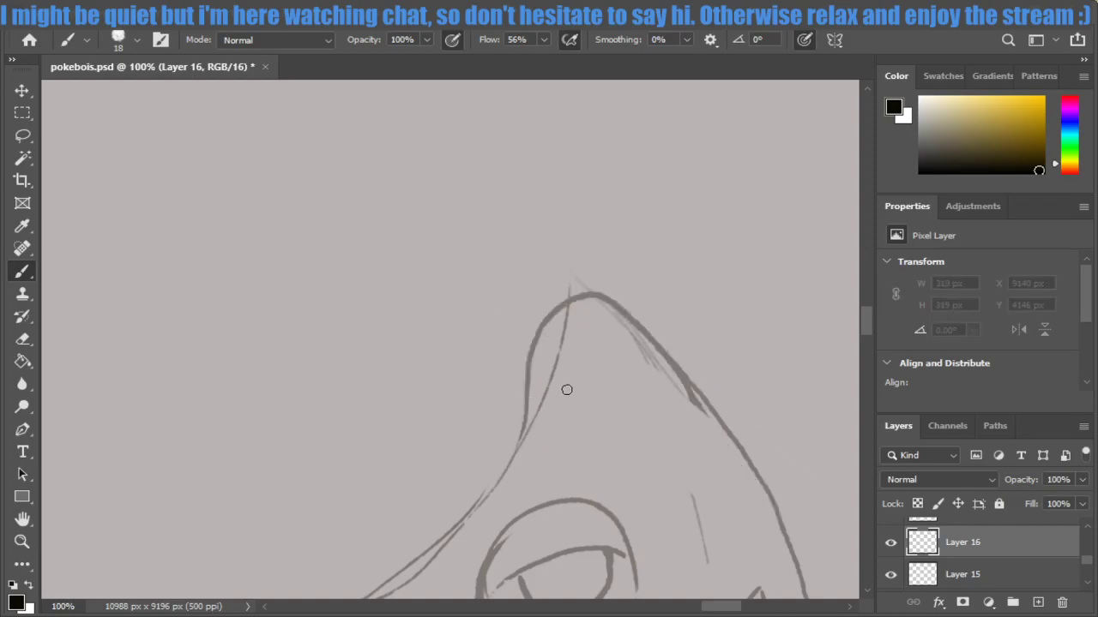
{"action": "mouse_move", "coordinate": [471, 514]}
{"action": "left_mouse_down"}
{"action": "mouse_move", "coordinate": [517, 423]}
{"action": "mouse_move", "coordinate": [533, 332]}
{"action": "mouse_move", "coordinate": [614, 293]}
{"action": "mouse_move", "coordinate": [660, 326]}
{"action": "mouse_move", "coordinate": [701, 380]}
{"action": "mouse_move", "coordinate": [806, 592]}
{"action": "left_mouse_up"}
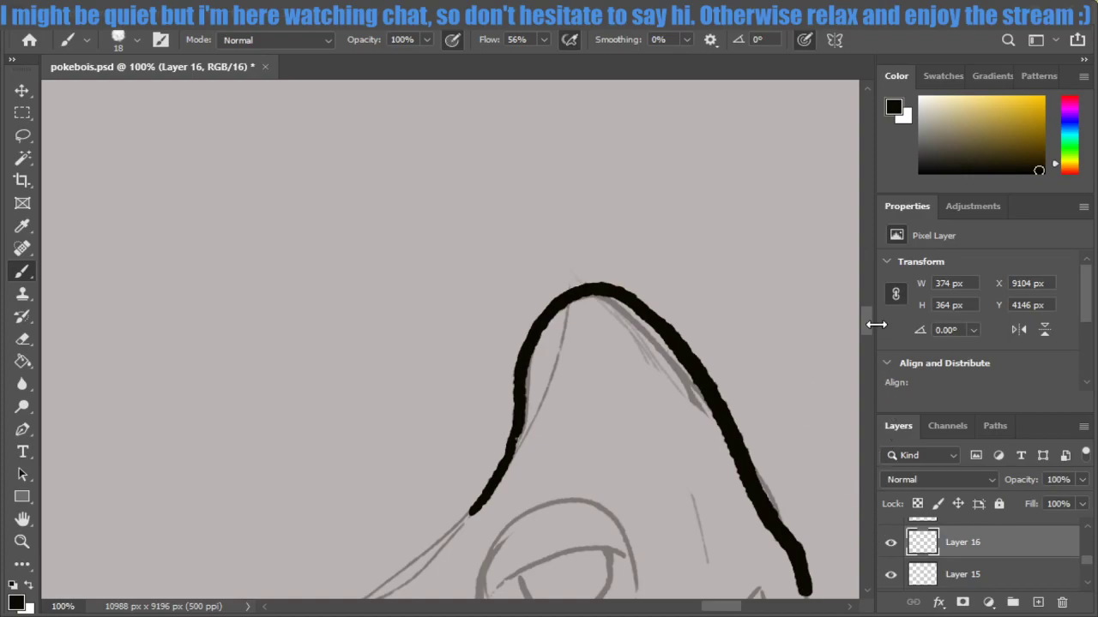
{"action": "mouse_move", "coordinate": [868, 319]}
{"action": "left_mouse_down"}
{"action": "mouse_move", "coordinate": [868, 342]}
{"action": "mouse_move", "coordinate": [867, 331]}
{"action": "left_mouse_up"}
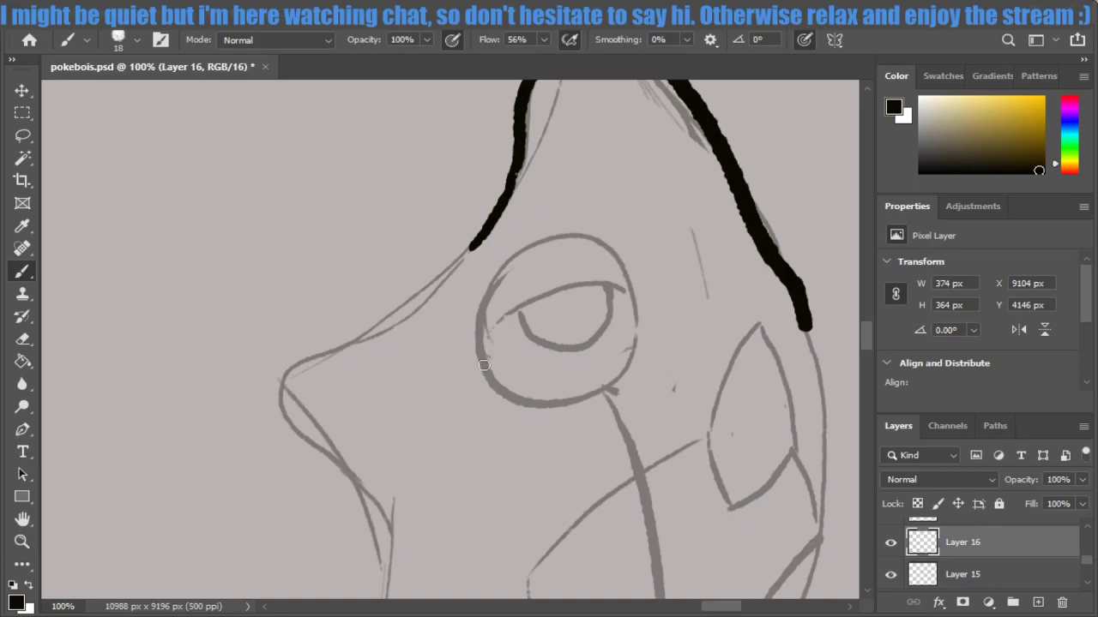
{"action": "mouse_move", "coordinate": [479, 363]}
{"action": "left_mouse_down"}
{"action": "mouse_move", "coordinate": [485, 292]}
{"action": "mouse_move", "coordinate": [566, 232]}
{"action": "mouse_move", "coordinate": [626, 277]}
{"action": "mouse_move", "coordinate": [634, 347]}
{"action": "mouse_move", "coordinate": [588, 392]}
{"action": "mouse_move", "coordinate": [516, 401]}
{"action": "mouse_move", "coordinate": [481, 364]}
{"action": "mouse_move", "coordinate": [519, 304]}
{"action": "mouse_move", "coordinate": [582, 287]}
{"action": "mouse_move", "coordinate": [633, 299]}
{"action": "left_mouse_up"}
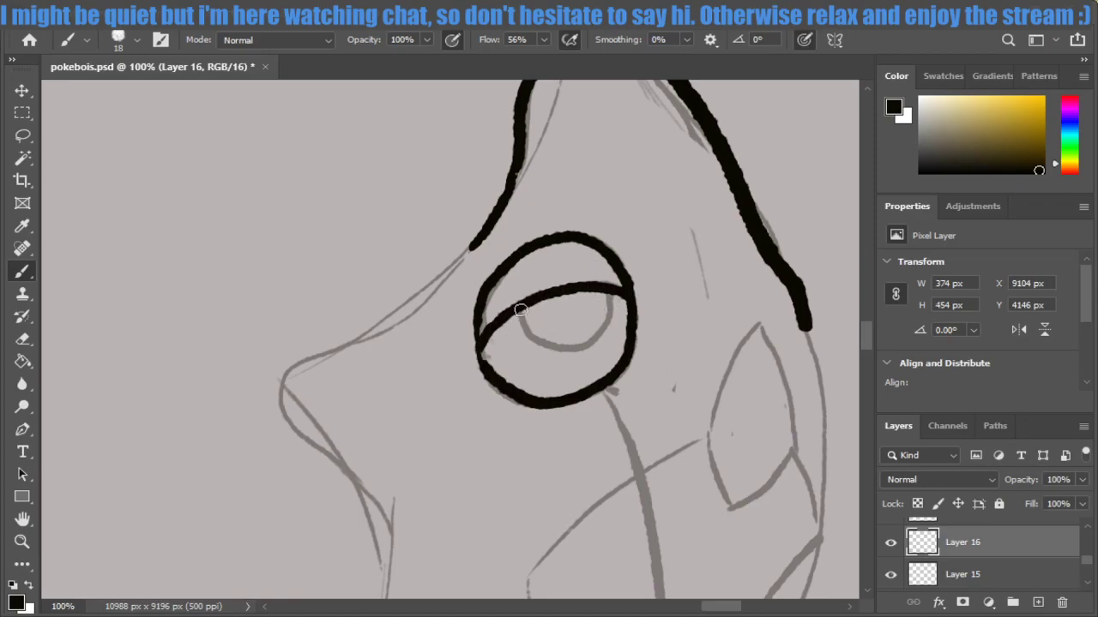
{"action": "mouse_move", "coordinate": [520, 316]}
{"action": "left_mouse_down"}
{"action": "mouse_move", "coordinate": [527, 330]}
{"action": "mouse_move", "coordinate": [568, 345]}
{"action": "mouse_move", "coordinate": [609, 319]}
{"action": "mouse_move", "coordinate": [617, 292]}
{"action": "left_mouse_up"}
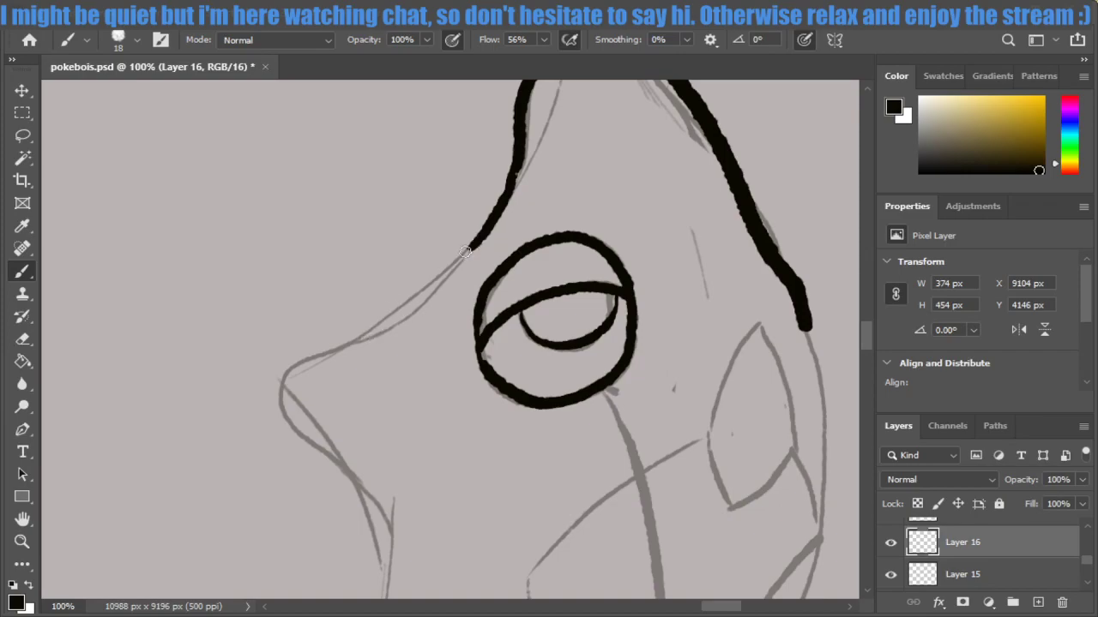
Ink the nose outline down from the head along the sketch line.
{"action": "left_click_drag", "start_coordinate": [474, 245], "coordinate": [427, 283]}
{"action": "key", "text": "ctrl+z"}
{"action": "mouse_move", "coordinate": [477, 243]}
{"action": "left_mouse_down"}
{"action": "mouse_move", "coordinate": [280, 375]}
{"action": "mouse_move", "coordinate": [368, 507]}
{"action": "mouse_move", "coordinate": [375, 568]}
{"action": "left_mouse_up"}
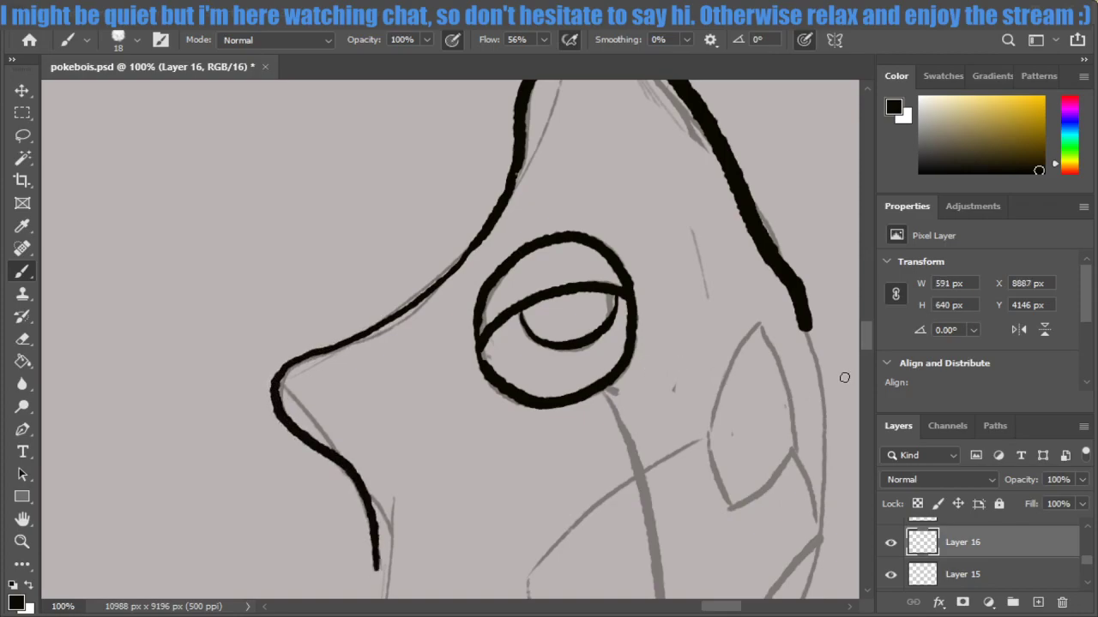
{"action": "left_click_drag", "start_coordinate": [868, 337], "coordinate": [868, 351]}
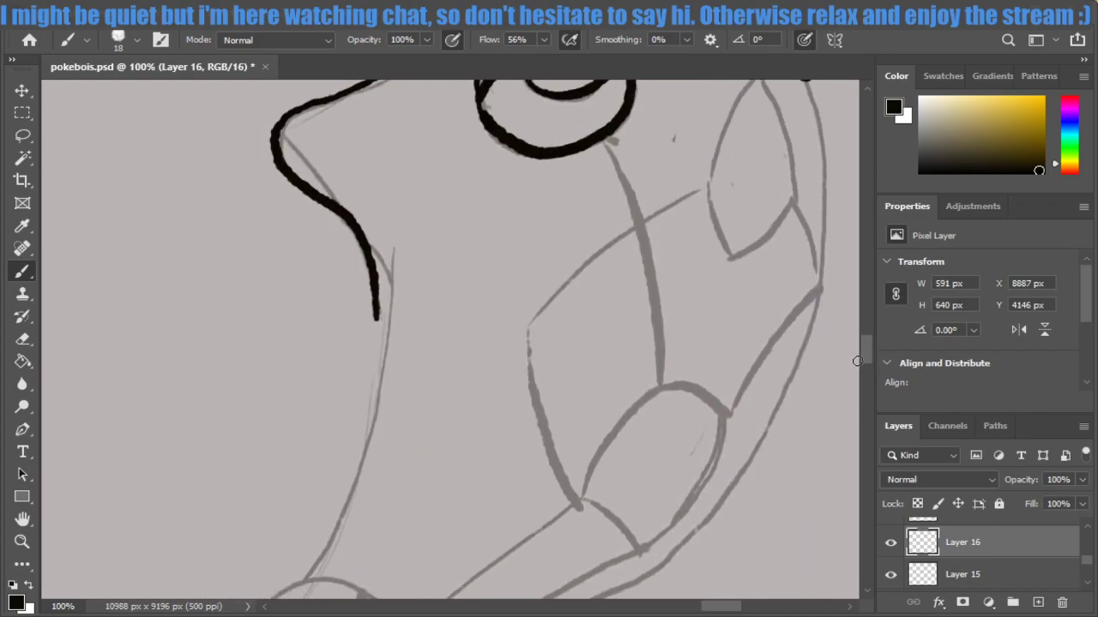
{"action": "key", "text": "r"}
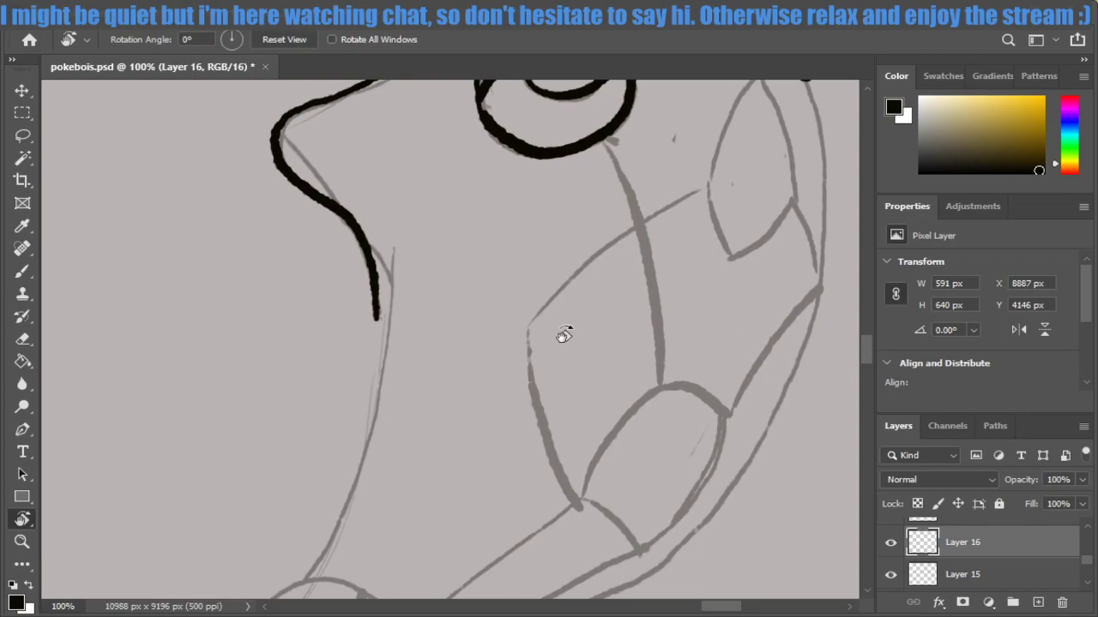
{"action": "mouse_move", "coordinate": [541, 346]}
{"action": "left_mouse_down"}
{"action": "mouse_move", "coordinate": [580, 326]}
{"action": "mouse_move", "coordinate": [569, 332]}
{"action": "mouse_move", "coordinate": [589, 346]}
{"action": "mouse_move", "coordinate": [568, 353]}
{"action": "mouse_move", "coordinate": [560, 385]}
{"action": "mouse_move", "coordinate": [507, 432]}
{"action": "mouse_move", "coordinate": [571, 368]}
{"action": "mouse_move", "coordinate": [568, 380]}
{"action": "left_mouse_up"}
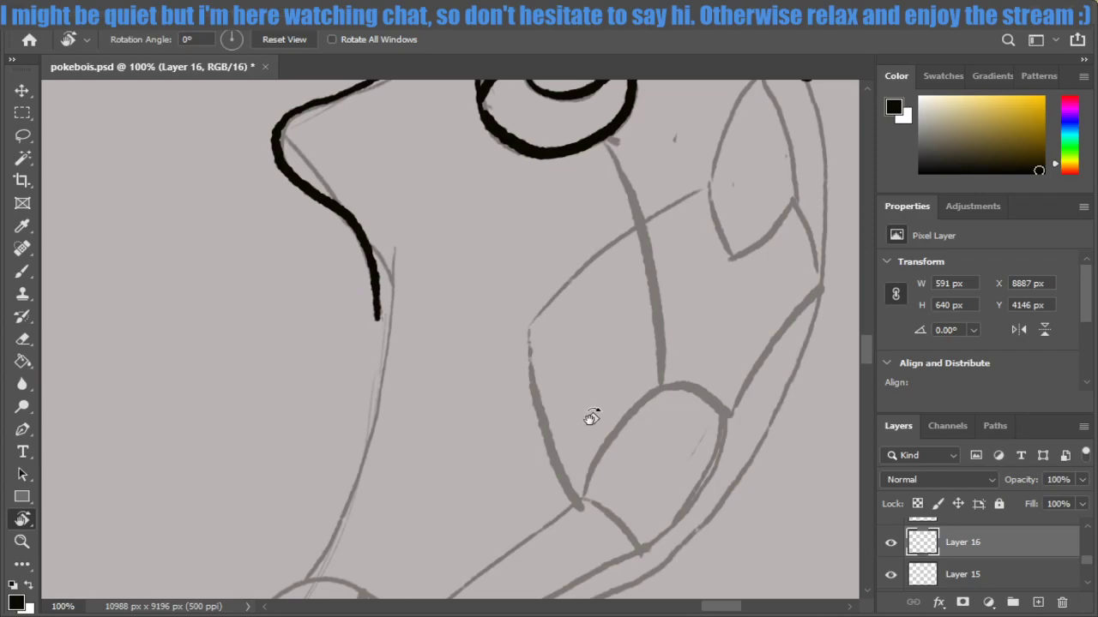
{"action": "key", "text": "b"}
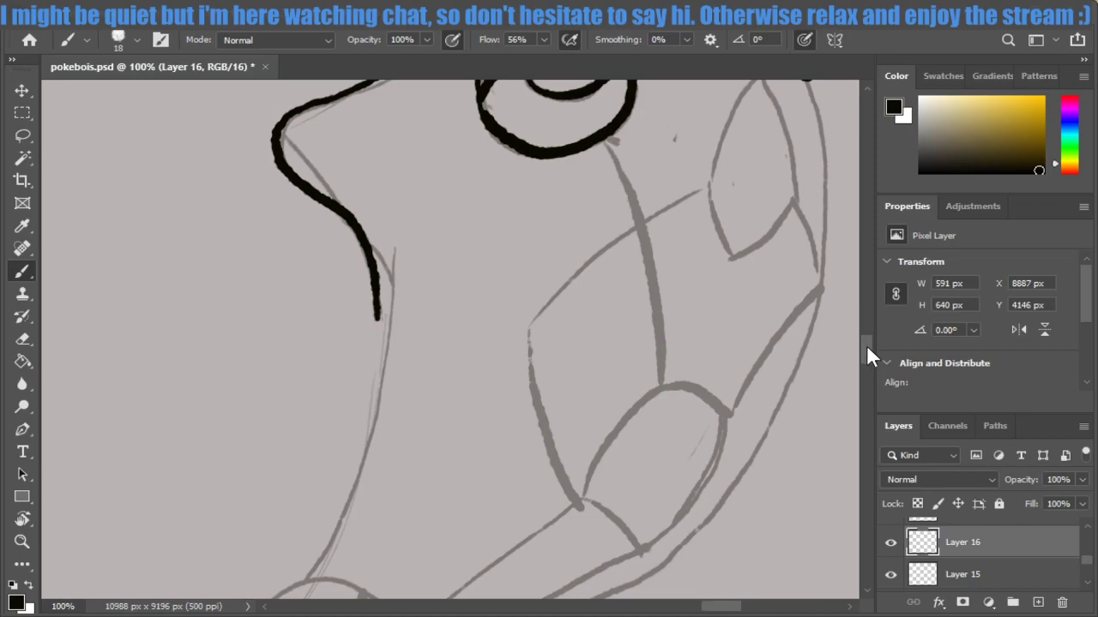
{"action": "left_click_drag", "start_coordinate": [866, 343], "coordinate": [864, 357]}
{"action": "scroll", "coordinate": [866, 343], "scroll_direction": "up", "scroll_amount": 3}
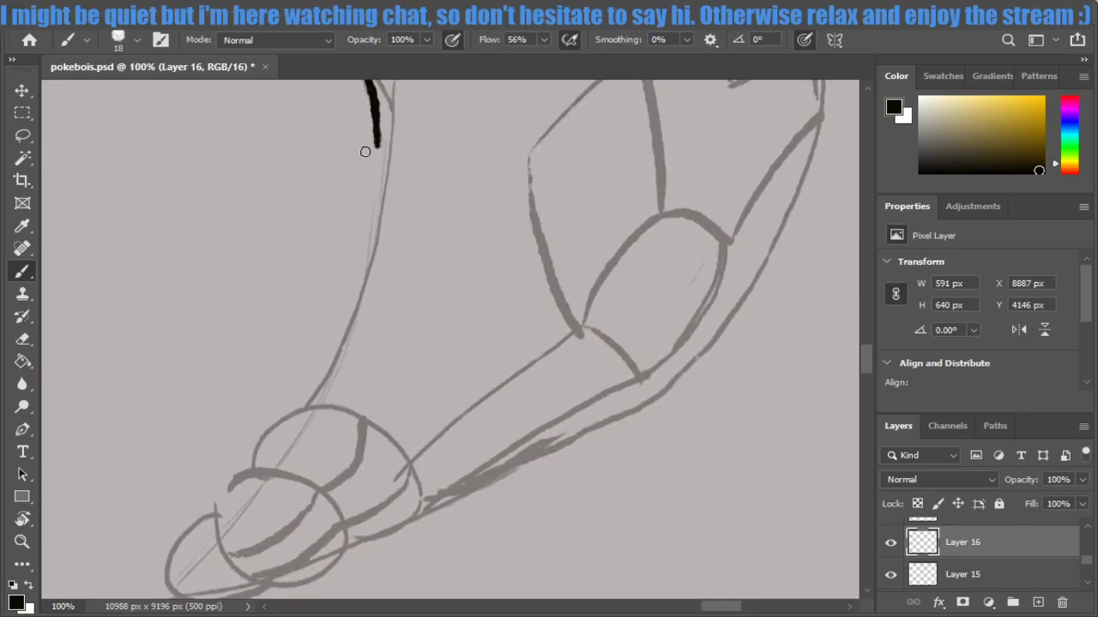
{"action": "left_click_drag", "start_coordinate": [375, 142], "coordinate": [367, 209]}
{"action": "key", "text": "ctrl+z"}
{"action": "left_click_drag", "start_coordinate": [375, 137], "coordinate": [384, 189]}
{"action": "key", "text": "ctrl+z"}
{"action": "left_click_drag", "start_coordinate": [378, 138], "coordinate": [363, 272]}
{"action": "key", "text": "ctrl+z"}
{"action": "key", "text": "ctrl+z"}
{"action": "left_click_drag", "start_coordinate": [375, 127], "coordinate": [376, 234]}
{"action": "key", "text": "ctrl+z"}
{"action": "key", "text": "ctrl+z"}
{"action": "key", "text": "r"}
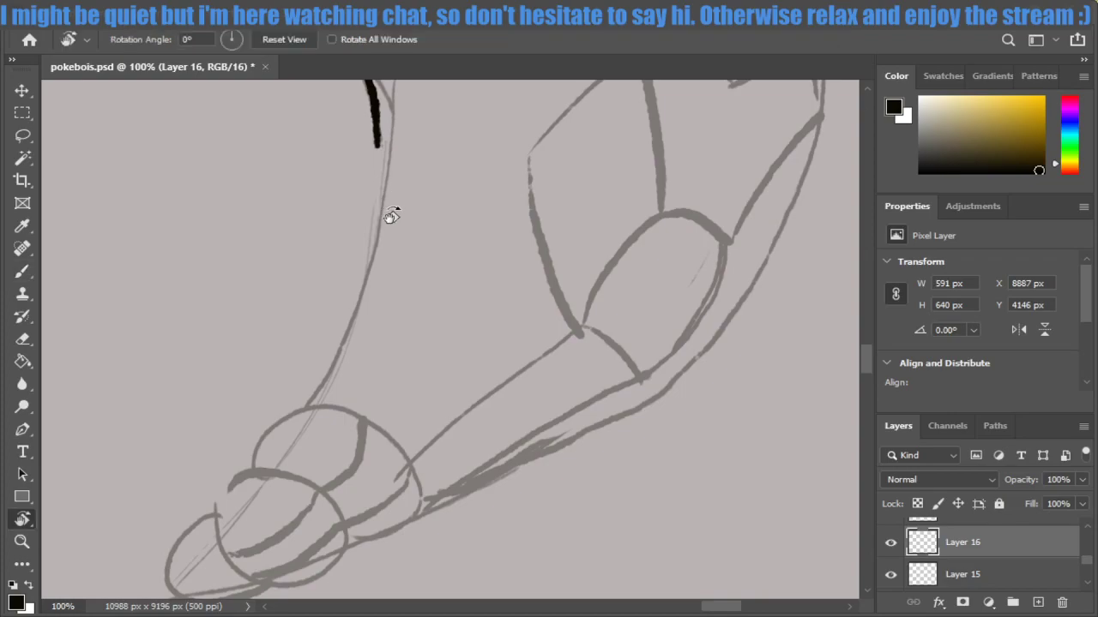
{"action": "left_click_drag", "start_coordinate": [394, 345], "coordinate": [280, 333]}
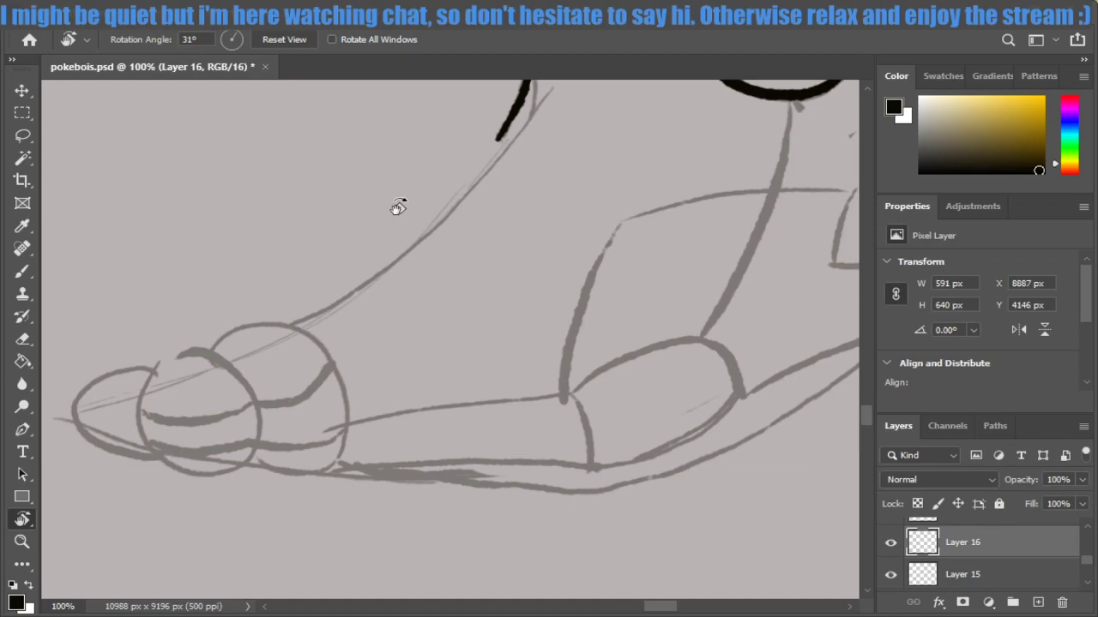
Ink the front body outline down to the toe, retrying the stroke until it follows the guide.
{"action": "key", "text": "b"}
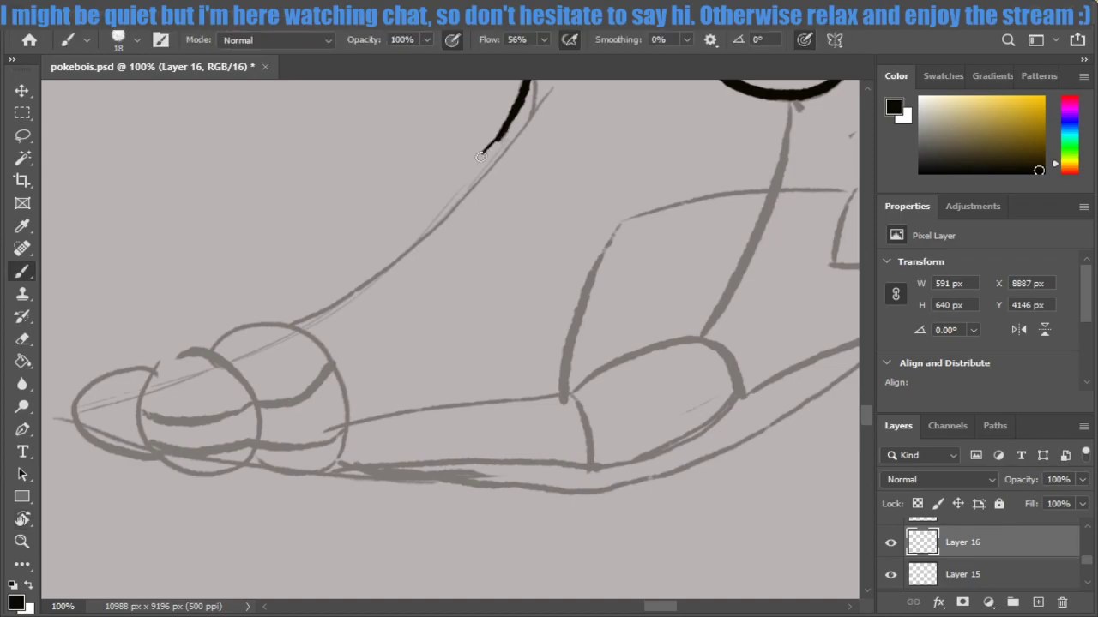
{"action": "left_click_drag", "start_coordinate": [504, 129], "coordinate": [456, 181]}
{"action": "key", "text": "ctrl+z"}
{"action": "mouse_move", "coordinate": [504, 129]}
{"action": "left_mouse_down"}
{"action": "mouse_move", "coordinate": [434, 209]}
{"action": "mouse_move", "coordinate": [296, 307]}
{"action": "mouse_move", "coordinate": [420, 211]}
{"action": "left_mouse_up"}
{"action": "key", "text": "ctrl+z"}
{"action": "key", "text": "ctrl+z"}
{"action": "mouse_move", "coordinate": [500, 135]}
{"action": "left_mouse_down"}
{"action": "mouse_move", "coordinate": [325, 295]}
{"action": "mouse_move", "coordinate": [268, 330]}
{"action": "left_mouse_up"}
{"action": "key", "text": "ctrl+z"}
{"action": "mouse_move", "coordinate": [506, 127]}
{"action": "left_mouse_down"}
{"action": "mouse_move", "coordinate": [412, 233]}
{"action": "mouse_move", "coordinate": [287, 324]}
{"action": "left_mouse_up"}
{"action": "key", "text": "ctrl+z"}
{"action": "left_click_drag", "start_coordinate": [497, 136], "coordinate": [408, 237]}
{"action": "key", "text": "ctrl+z"}
{"action": "mouse_move", "coordinate": [492, 143]}
{"action": "left_mouse_down"}
{"action": "mouse_move", "coordinate": [421, 225]}
{"action": "mouse_move", "coordinate": [286, 323]}
{"action": "left_mouse_up"}
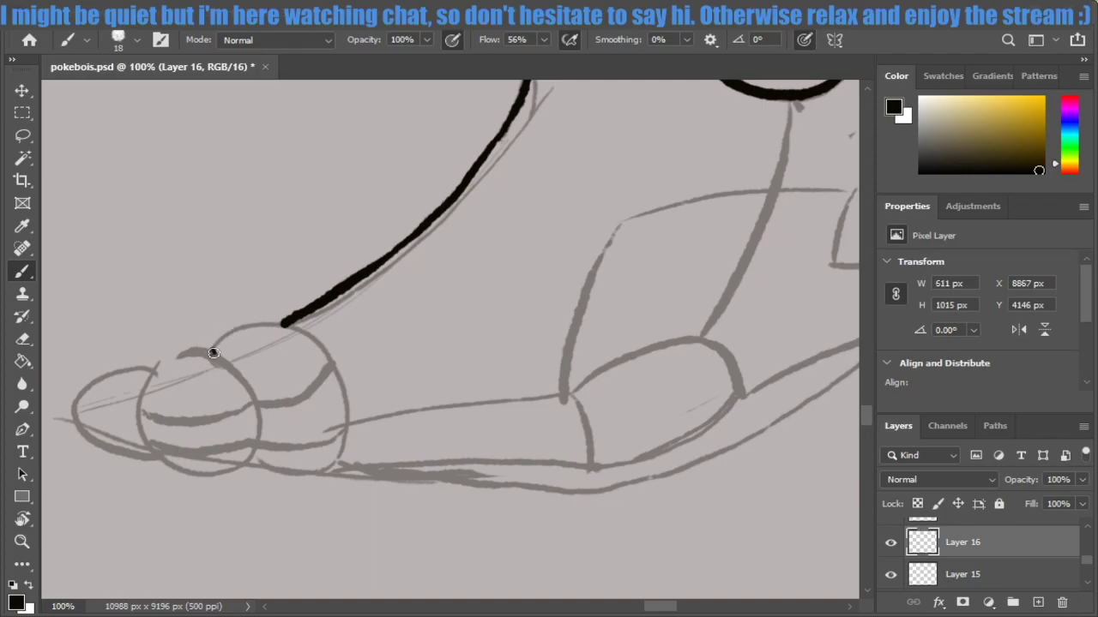
Outline the rear toe's rounded edge and the bottom edge of the toes.
{"action": "mouse_move", "coordinate": [204, 354]}
{"action": "left_mouse_down"}
{"action": "mouse_move", "coordinate": [302, 335]}
{"action": "mouse_move", "coordinate": [337, 461]}
{"action": "mouse_move", "coordinate": [247, 463]}
{"action": "left_mouse_up"}
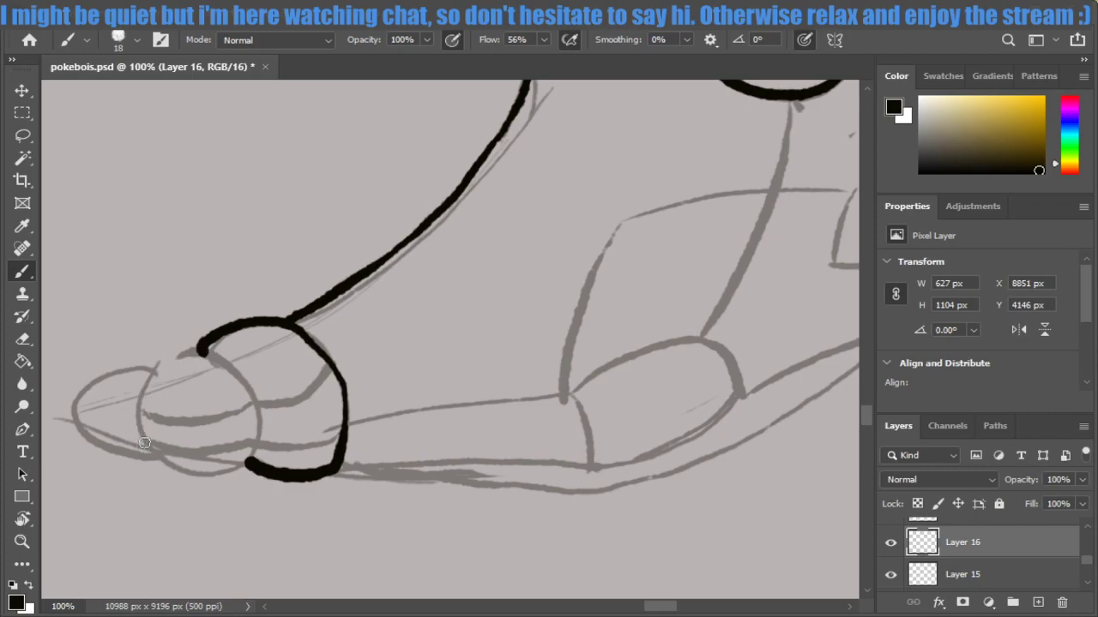
{"action": "left_click_drag", "start_coordinate": [130, 379], "coordinate": [156, 457]}
{"action": "mouse_move", "coordinate": [133, 381]}
{"action": "left_mouse_down"}
{"action": "mouse_move", "coordinate": [121, 362]}
{"action": "mouse_move", "coordinate": [247, 392]}
{"action": "mouse_move", "coordinate": [249, 457]}
{"action": "left_mouse_up"}
{"action": "key", "text": "ctrl+z"}
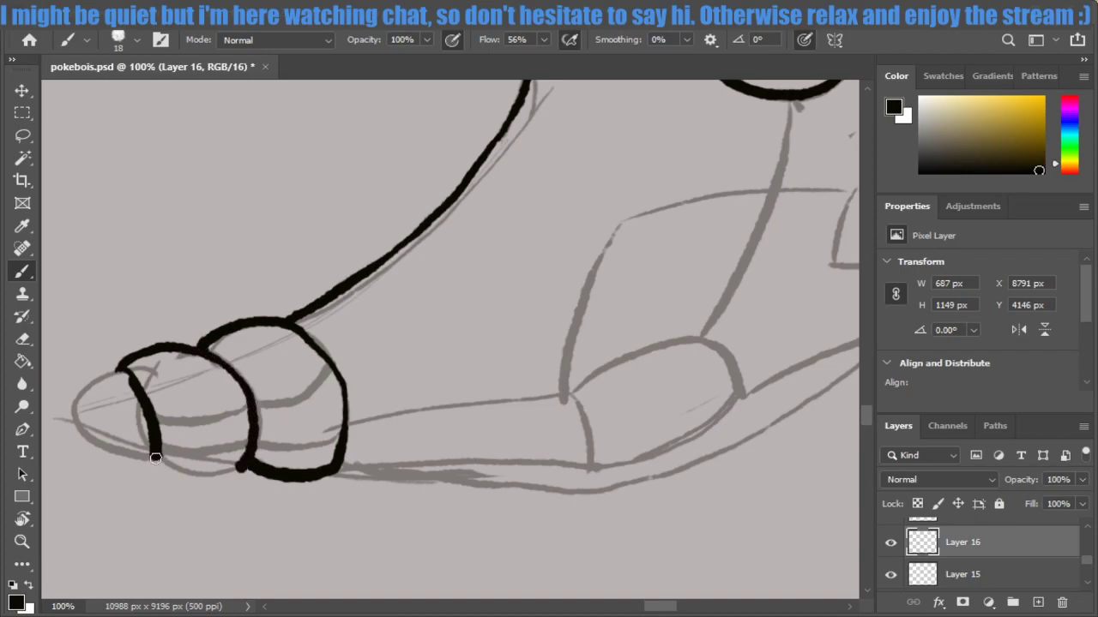
{"action": "mouse_move", "coordinate": [155, 458]}
{"action": "left_mouse_down"}
{"action": "mouse_move", "coordinate": [185, 477]}
{"action": "mouse_move", "coordinate": [250, 463]}
{"action": "left_mouse_up"}
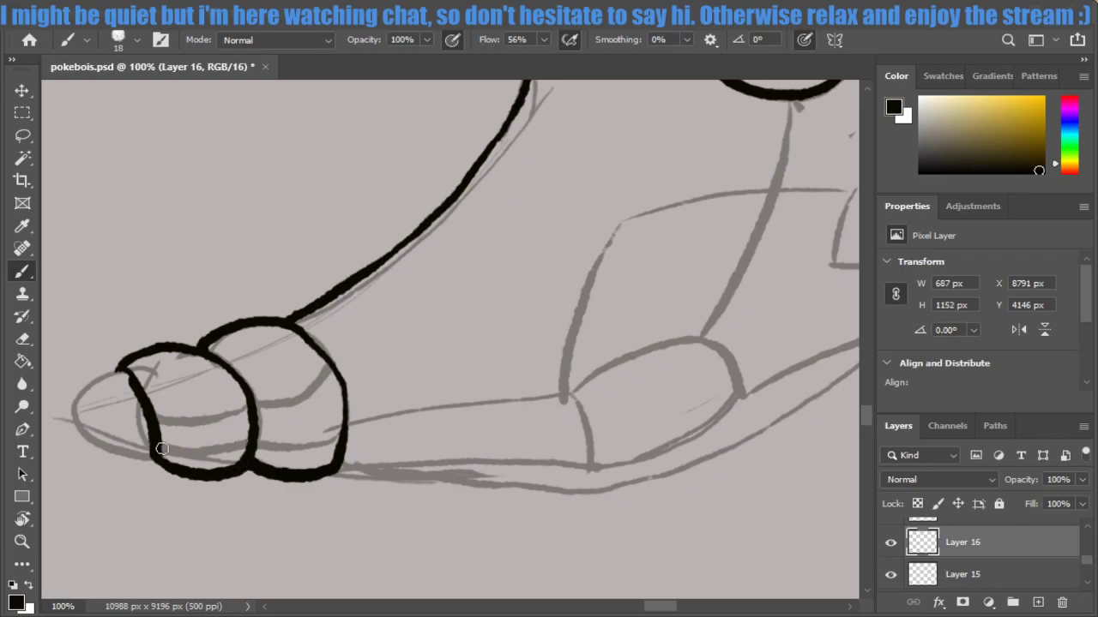
Add band lines across the toes and redraw the outline around the foot tip.
{"action": "left_click_drag", "start_coordinate": [158, 443], "coordinate": [338, 447]}
{"action": "key", "text": "ctrl+z"}
{"action": "key", "text": "ctrl+z"}
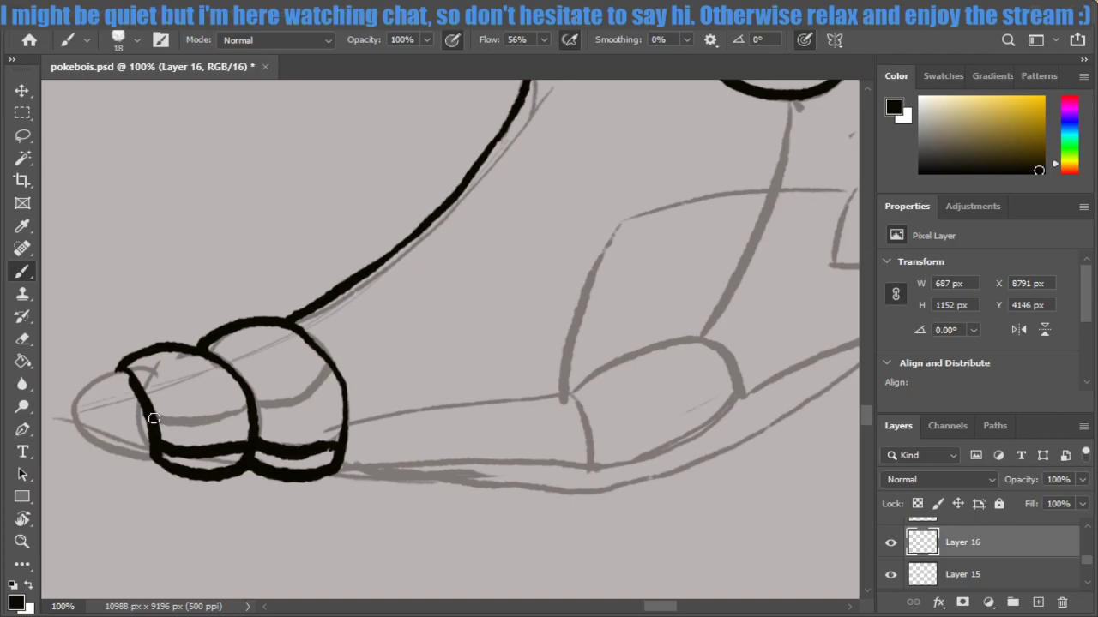
{"action": "mouse_move", "coordinate": [153, 419]}
{"action": "left_mouse_down"}
{"action": "mouse_move", "coordinate": [217, 422]}
{"action": "mouse_move", "coordinate": [335, 378]}
{"action": "left_mouse_up"}
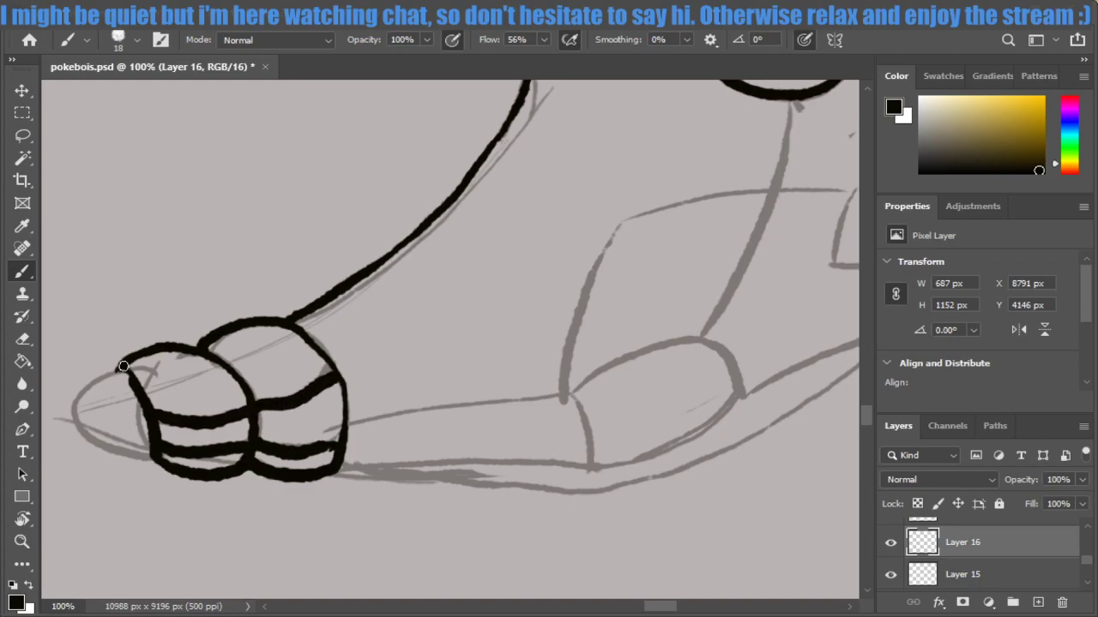
{"action": "mouse_move", "coordinate": [125, 371]}
{"action": "left_mouse_down"}
{"action": "mouse_move", "coordinate": [82, 396]}
{"action": "mouse_move", "coordinate": [72, 419]}
{"action": "mouse_move", "coordinate": [95, 438]}
{"action": "mouse_move", "coordinate": [148, 450]}
{"action": "mouse_move", "coordinate": [99, 442]}
{"action": "mouse_move", "coordinate": [77, 420]}
{"action": "left_mouse_up"}
{"action": "key", "text": "ctrl+z"}
{"action": "key", "text": "ctrl+z"}
{"action": "mouse_move", "coordinate": [135, 455]}
{"action": "left_mouse_down"}
{"action": "mouse_move", "coordinate": [82, 427]}
{"action": "mouse_move", "coordinate": [74, 397]}
{"action": "mouse_move", "coordinate": [108, 374]}
{"action": "mouse_move", "coordinate": [129, 379]}
{"action": "left_mouse_up"}
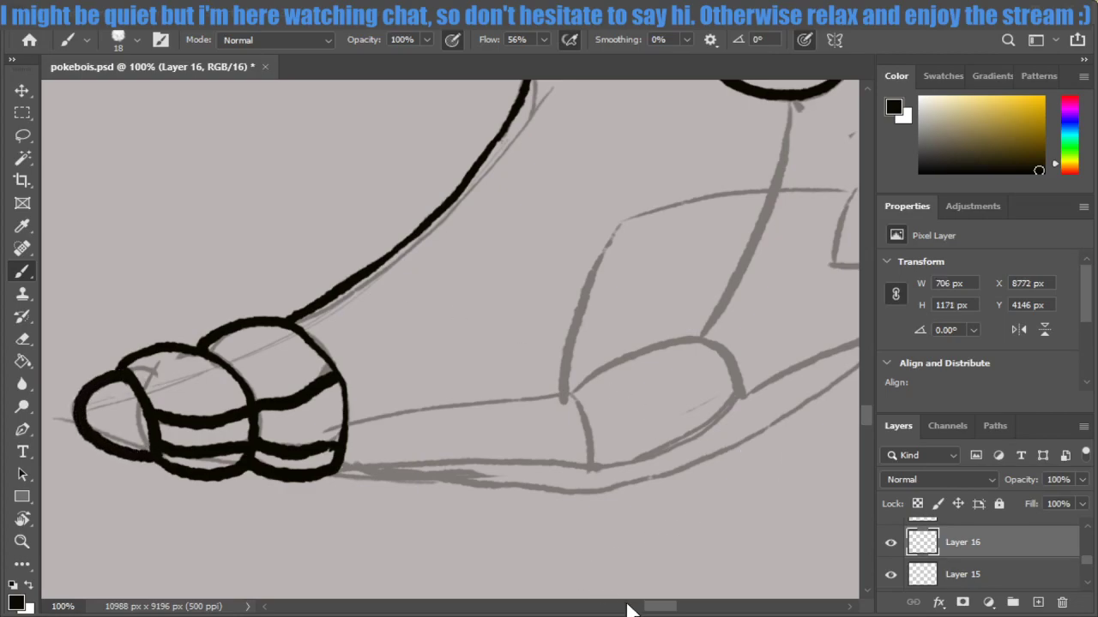
{"action": "left_click_drag", "start_coordinate": [667, 608], "coordinate": [676, 607]}
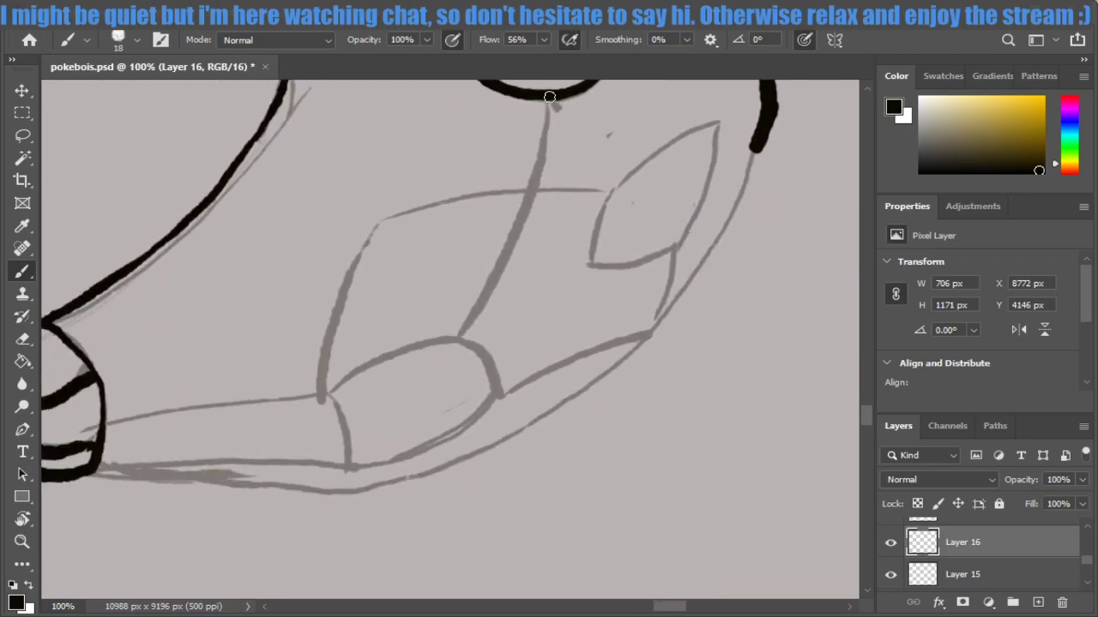
Ink a black line down from the top curve and rotate the canvas to a comfier angle.
{"action": "left_click_drag", "start_coordinate": [549, 106], "coordinate": [460, 340]}
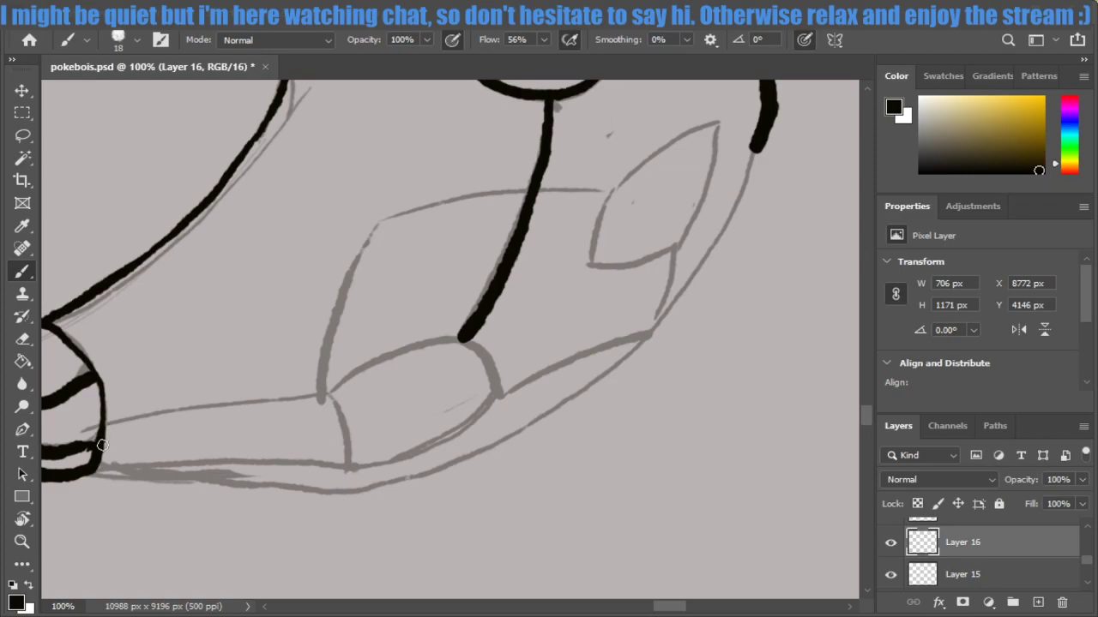
{"action": "mouse_move", "coordinate": [99, 446]}
{"action": "left_mouse_down"}
{"action": "mouse_move", "coordinate": [159, 419]}
{"action": "mouse_move", "coordinate": [335, 405]}
{"action": "mouse_move", "coordinate": [331, 384]}
{"action": "mouse_move", "coordinate": [386, 236]}
{"action": "mouse_move", "coordinate": [344, 291]}
{"action": "mouse_move", "coordinate": [322, 394]}
{"action": "mouse_move", "coordinate": [331, 410]}
{"action": "mouse_move", "coordinate": [330, 355]}
{"action": "mouse_move", "coordinate": [368, 238]}
{"action": "mouse_move", "coordinate": [403, 210]}
{"action": "mouse_move", "coordinate": [526, 196]}
{"action": "mouse_move", "coordinate": [600, 204]}
{"action": "left_mouse_up"}
{"action": "key", "text": "ctrl+z"}
{"action": "key", "text": "ctrl+z"}
{"action": "key", "text": "ctrl+z"}
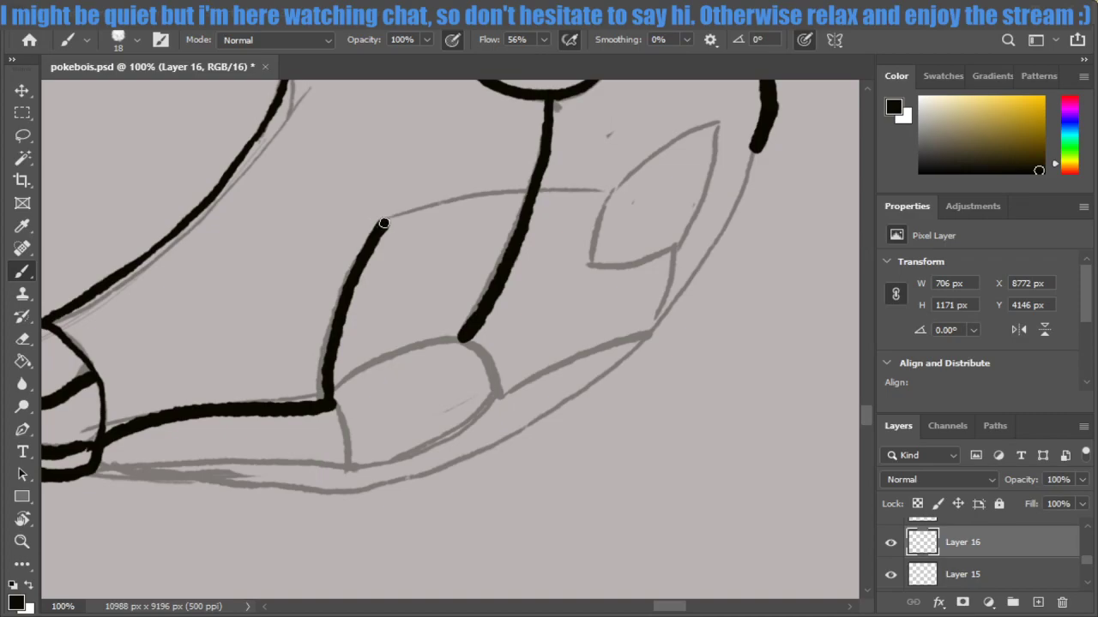
{"action": "key", "text": "r"}
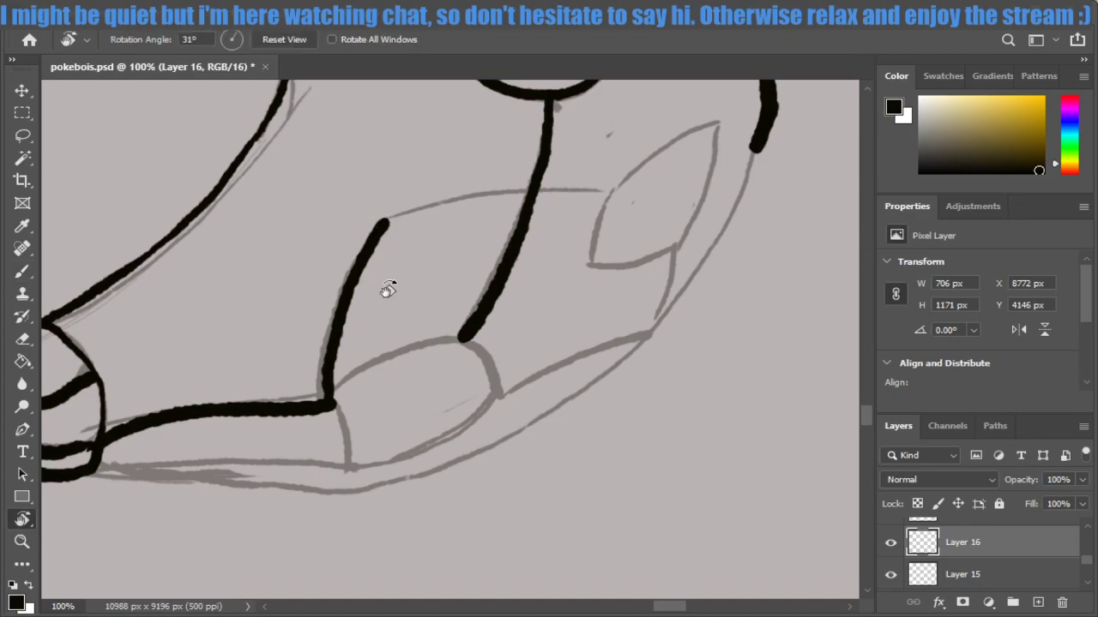
{"action": "mouse_move", "coordinate": [387, 289]}
{"action": "left_mouse_down"}
{"action": "mouse_move", "coordinate": [363, 318]}
{"action": "mouse_move", "coordinate": [386, 343]}
{"action": "mouse_move", "coordinate": [401, 325]}
{"action": "left_mouse_up"}
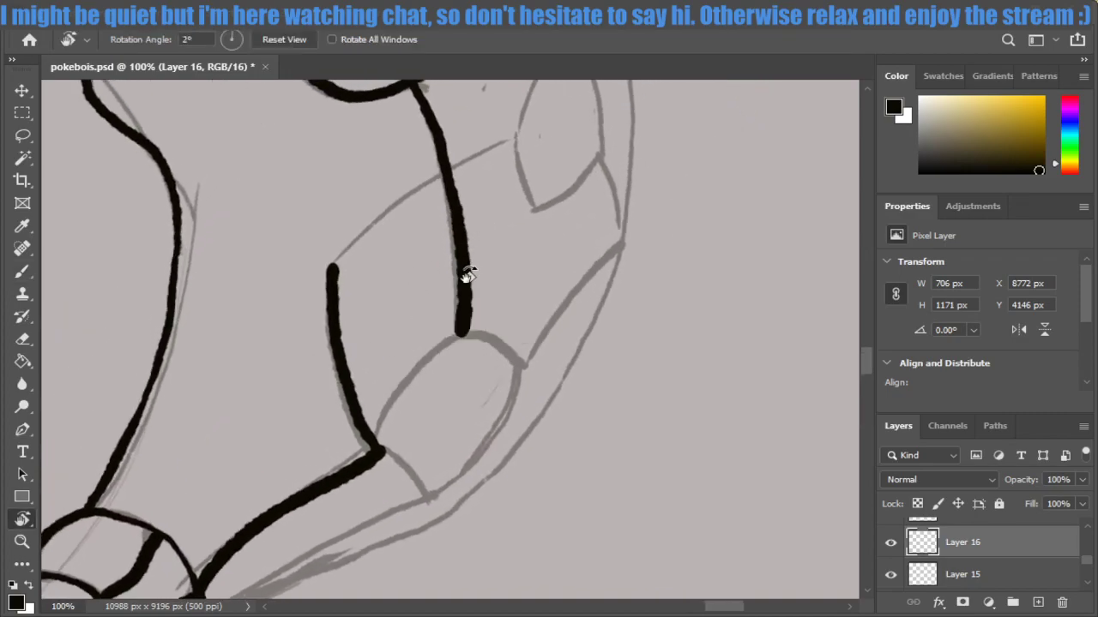
{"action": "key", "text": "b"}
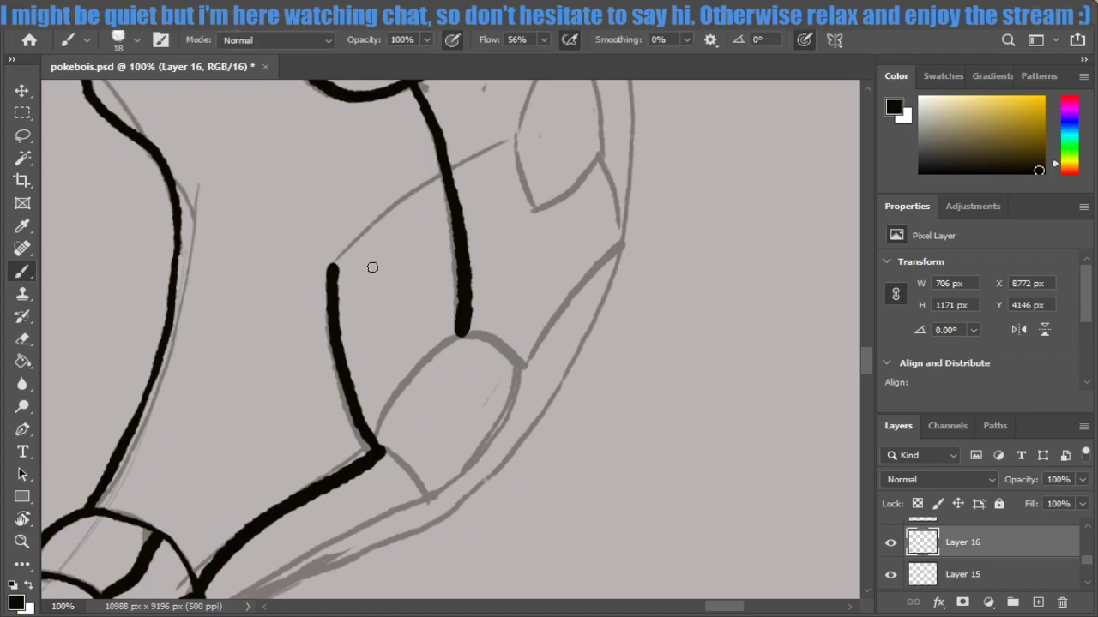
Handwrite the word 'nice' on the canvas, then undo it.
{"action": "left_click_drag", "start_coordinate": [542, 454], "coordinate": [624, 463]}
{"action": "left_click", "coordinate": [595, 409]}
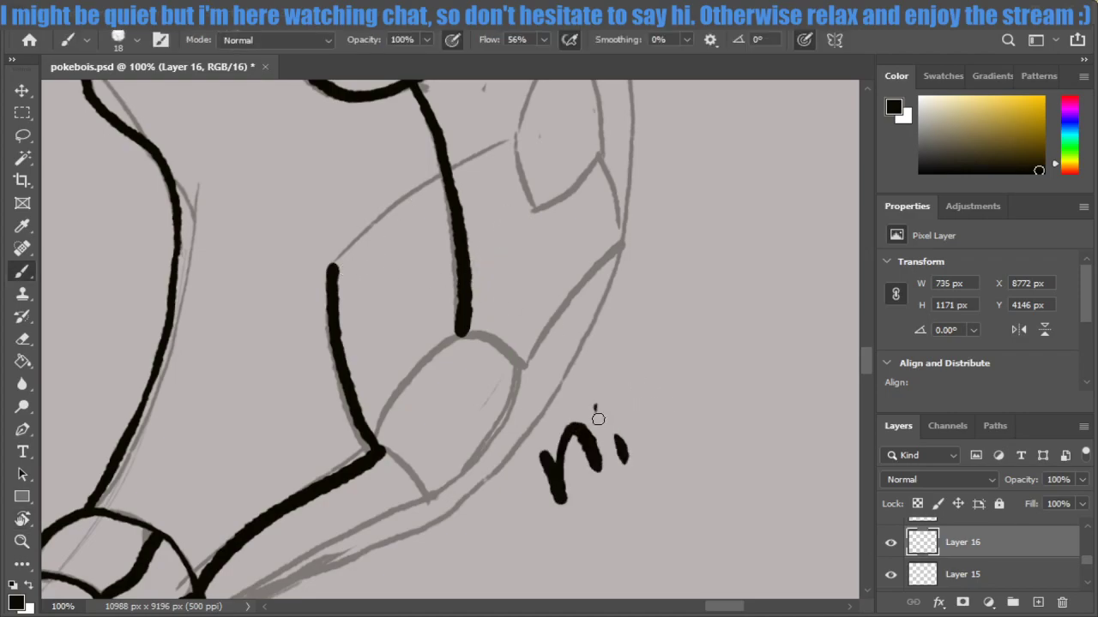
{"action": "left_click_drag", "start_coordinate": [662, 396], "coordinate": [683, 446]}
{"action": "left_click_drag", "start_coordinate": [686, 412], "coordinate": [735, 417]}
{"action": "key", "text": "ctrl+z"}
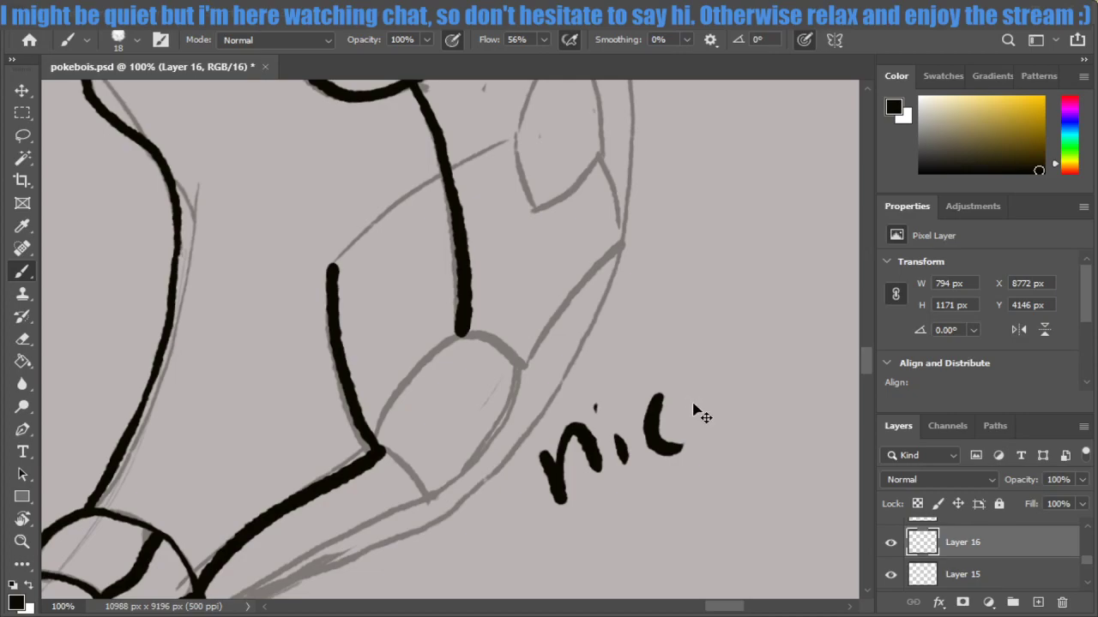
{"action": "key", "text": "ctrl+z"}
{"action": "key", "text": "ctrl+z"}
{"action": "key", "text": "ctrl+z"}
{"action": "key", "text": "ctrl+z"}
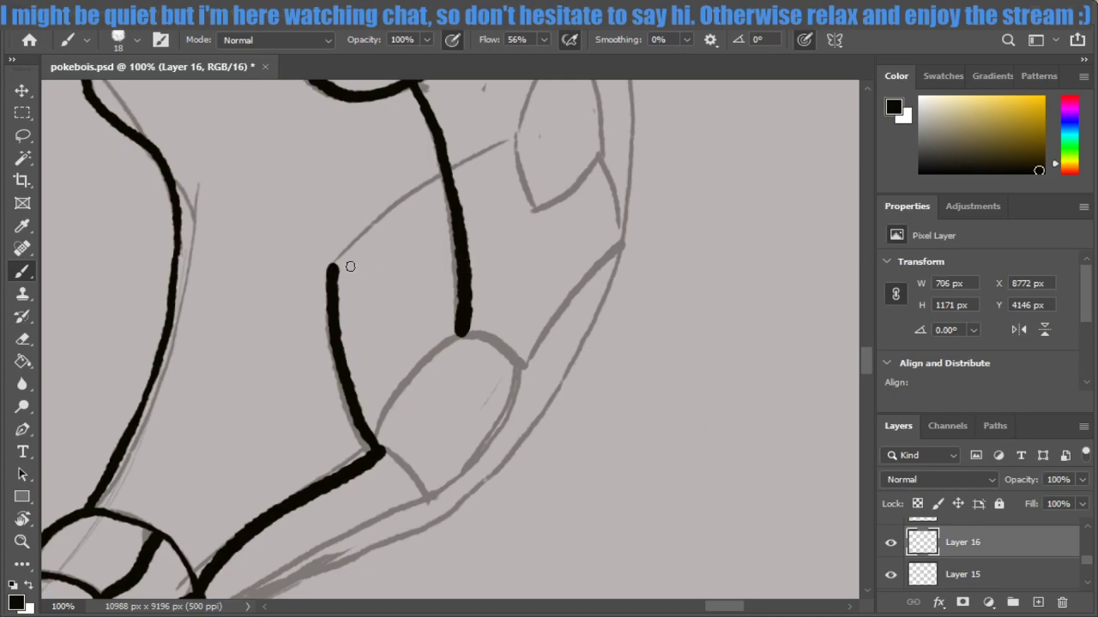
Ink the line across the body and the lower shell segment's curve along the sketch.
{"action": "mouse_move", "coordinate": [332, 268]}
{"action": "left_mouse_down"}
{"action": "mouse_move", "coordinate": [463, 154]}
{"action": "mouse_move", "coordinate": [512, 137]}
{"action": "left_mouse_up"}
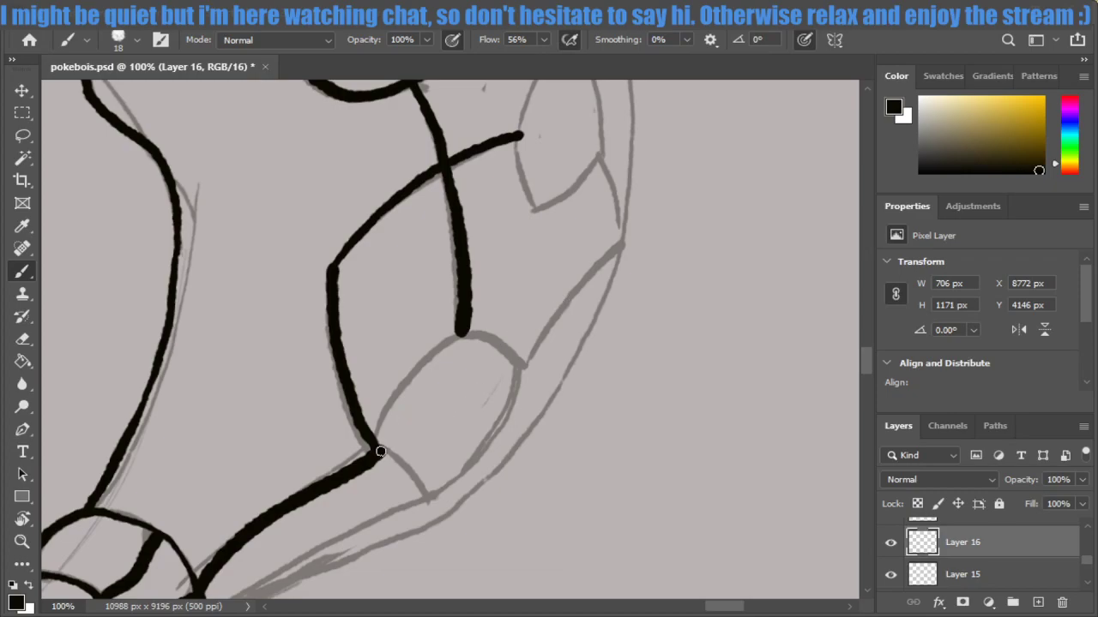
{"action": "mouse_move", "coordinate": [379, 451]}
{"action": "left_mouse_down"}
{"action": "mouse_move", "coordinate": [453, 343]}
{"action": "mouse_move", "coordinate": [502, 328]}
{"action": "mouse_move", "coordinate": [509, 349]}
{"action": "left_mouse_up"}
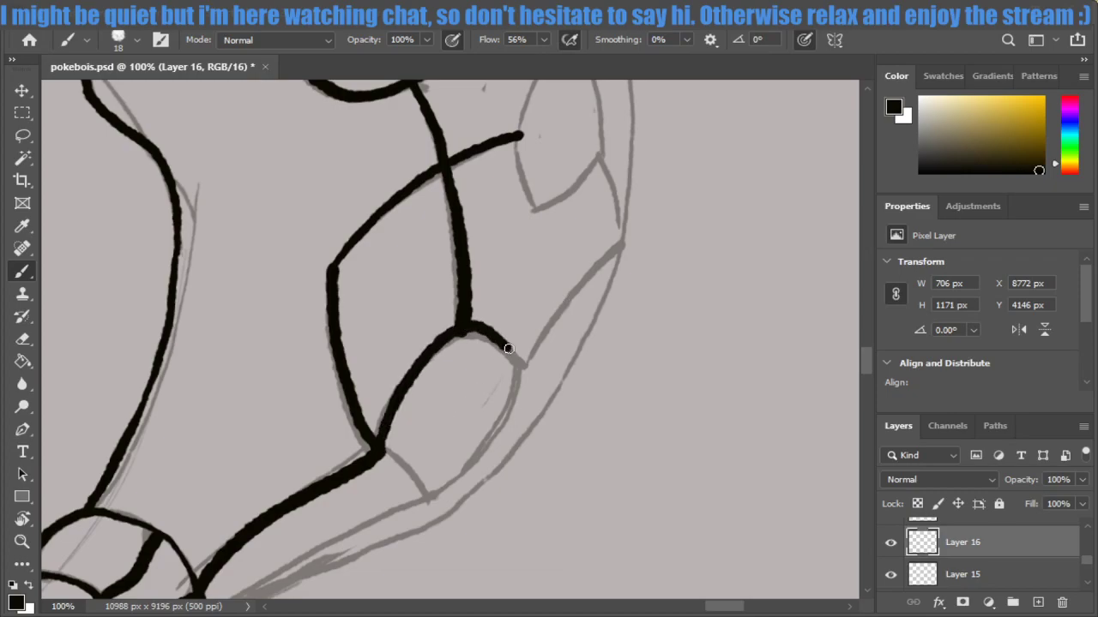
{"action": "key", "text": "ctrl+z"}
{"action": "mouse_move", "coordinate": [380, 452]}
{"action": "left_mouse_down"}
{"action": "mouse_move", "coordinate": [392, 400]}
{"action": "mouse_move", "coordinate": [454, 334]}
{"action": "mouse_move", "coordinate": [516, 362]}
{"action": "mouse_move", "coordinate": [511, 411]}
{"action": "left_mouse_up"}
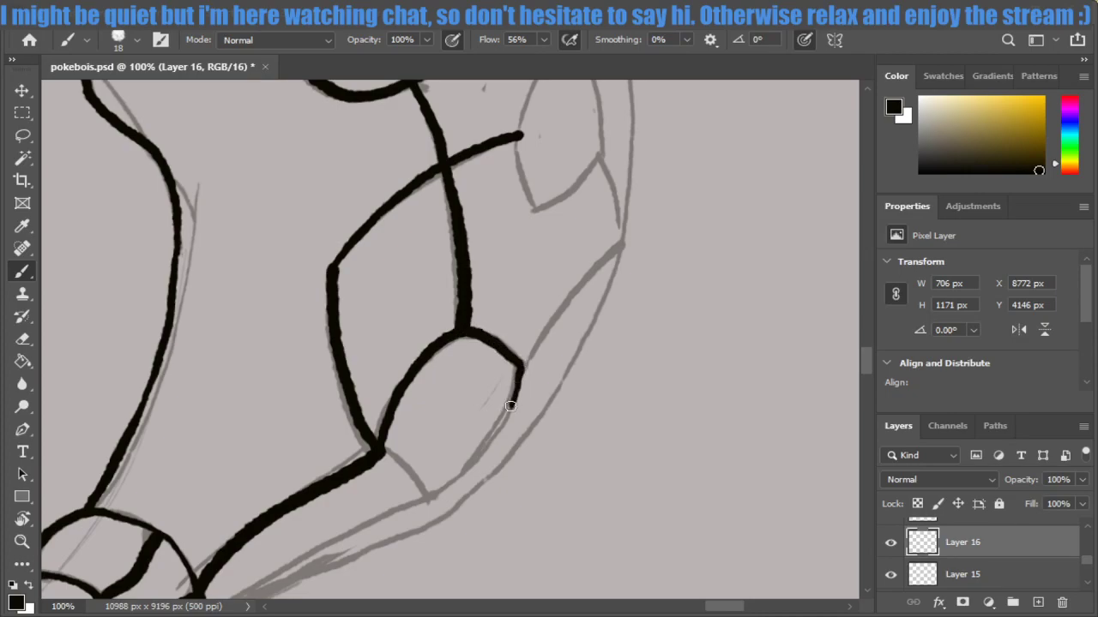
{"action": "key", "text": "ctrl+z"}
{"action": "mouse_move", "coordinate": [383, 452]}
{"action": "left_mouse_down"}
{"action": "mouse_move", "coordinate": [400, 384]}
{"action": "mouse_move", "coordinate": [471, 335]}
{"action": "mouse_move", "coordinate": [513, 358]}
{"action": "mouse_move", "coordinate": [522, 382]}
{"action": "mouse_move", "coordinate": [506, 433]}
{"action": "mouse_move", "coordinate": [429, 496]}
{"action": "left_mouse_up"}
{"action": "left_click_drag", "start_coordinate": [382, 453], "coordinate": [429, 497]}
Ink the lower body edge along the guide up to the junction.
{"action": "scroll", "coordinate": [863, 364], "scroll_direction": "down", "scroll_amount": 3}
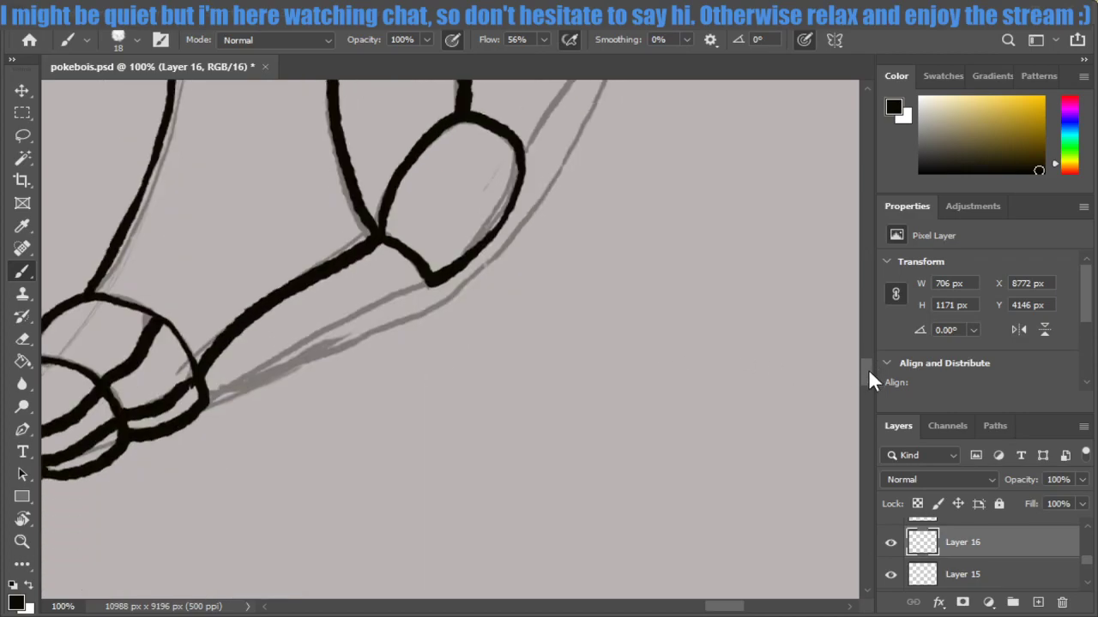
{"action": "scroll", "coordinate": [868, 368], "scroll_direction": "down", "scroll_amount": 2}
{"action": "mouse_move", "coordinate": [210, 306]}
{"action": "left_mouse_down"}
{"action": "mouse_move", "coordinate": [316, 228]}
{"action": "mouse_move", "coordinate": [429, 196]}
{"action": "mouse_move", "coordinate": [334, 223]}
{"action": "mouse_move", "coordinate": [213, 302]}
{"action": "mouse_move", "coordinate": [249, 269]}
{"action": "mouse_move", "coordinate": [355, 214]}
{"action": "left_mouse_up"}
{"action": "key", "text": "ctrl+z"}
{"action": "key", "text": "ctrl+z"}
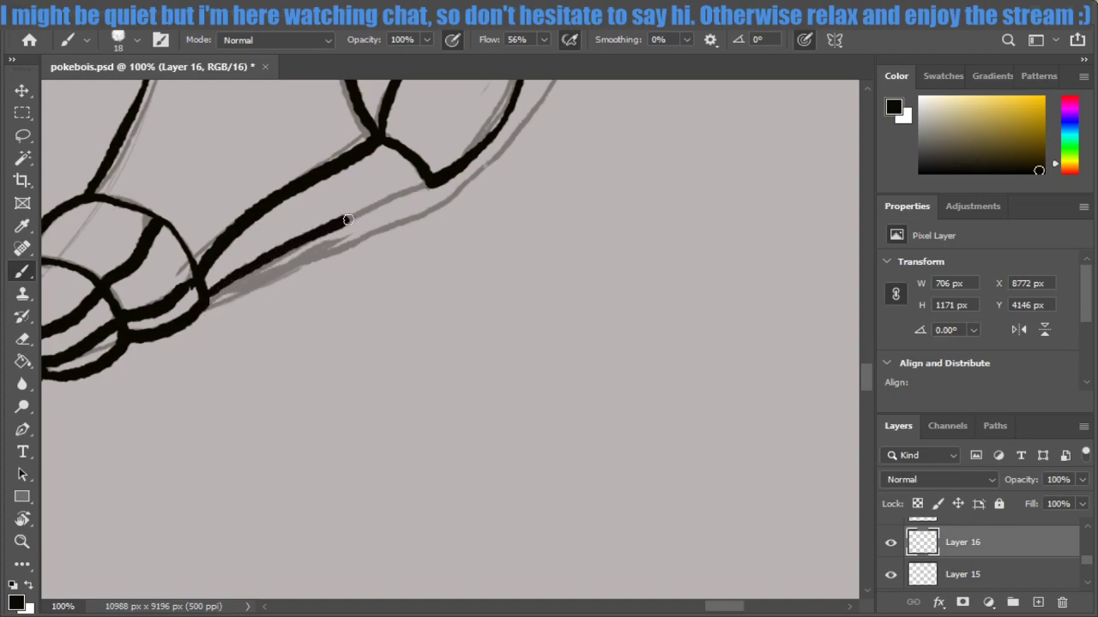
{"action": "key", "text": "ctrl+z"}
{"action": "mouse_move", "coordinate": [201, 304]}
{"action": "left_mouse_down"}
{"action": "mouse_move", "coordinate": [290, 247]}
{"action": "mouse_move", "coordinate": [432, 186]}
{"action": "left_mouse_up"}
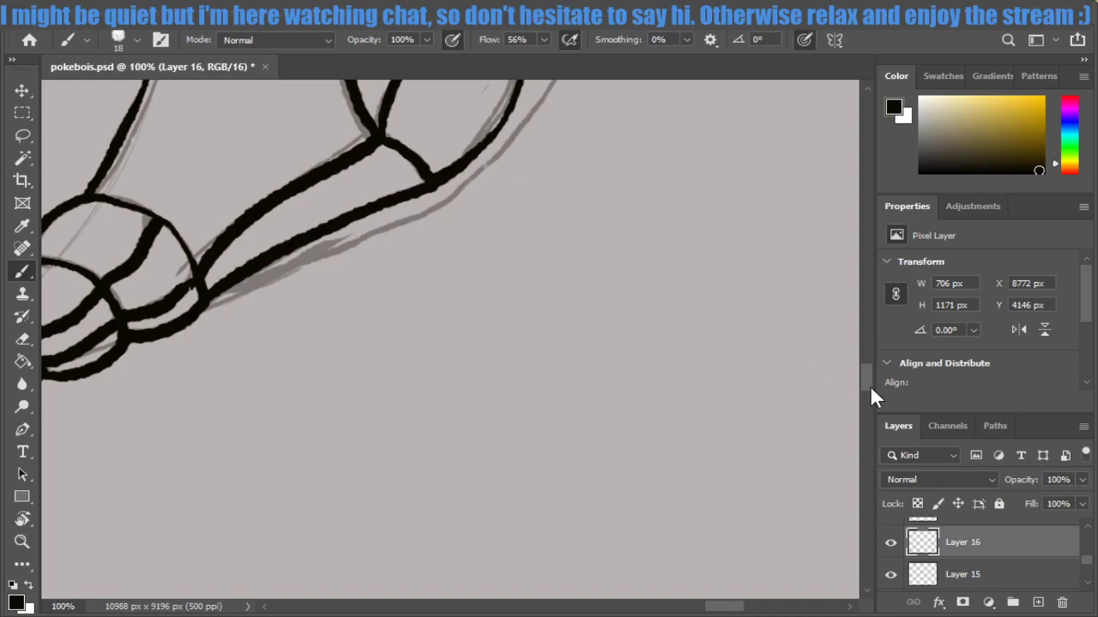
{"action": "left_click_drag", "start_coordinate": [869, 388], "coordinate": [867, 343]}
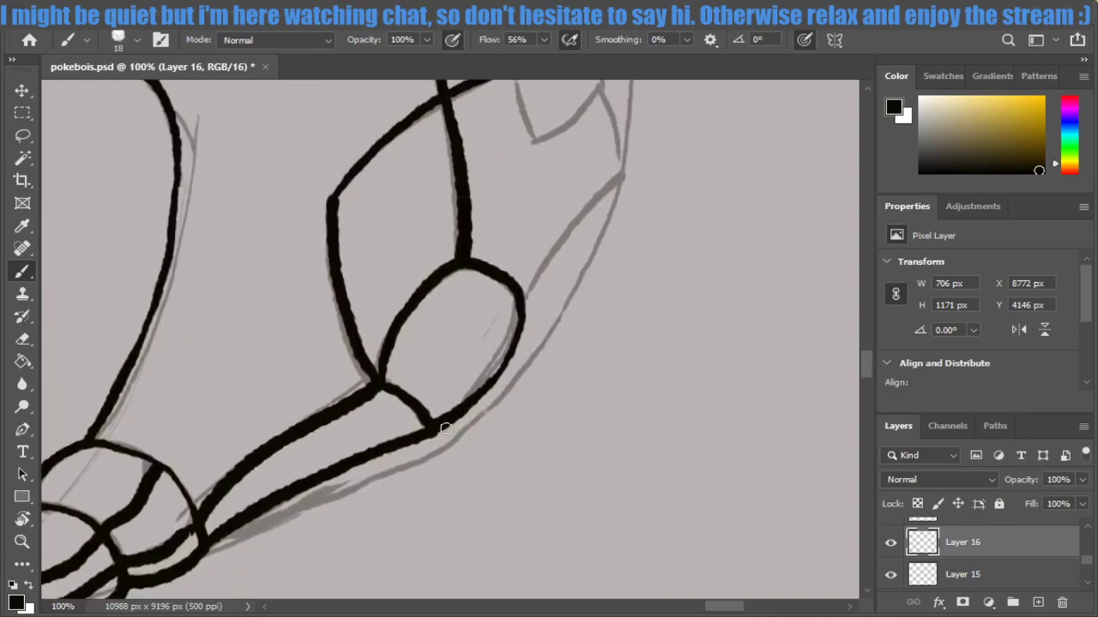
Ink the right-side outline down along the guide.
{"action": "mouse_move", "coordinate": [619, 187]}
{"action": "left_mouse_down"}
{"action": "mouse_move", "coordinate": [533, 363]}
{"action": "mouse_move", "coordinate": [486, 410]}
{"action": "mouse_move", "coordinate": [427, 431]}
{"action": "left_mouse_up"}
{"action": "left_click_drag", "start_coordinate": [863, 375], "coordinate": [860, 342]}
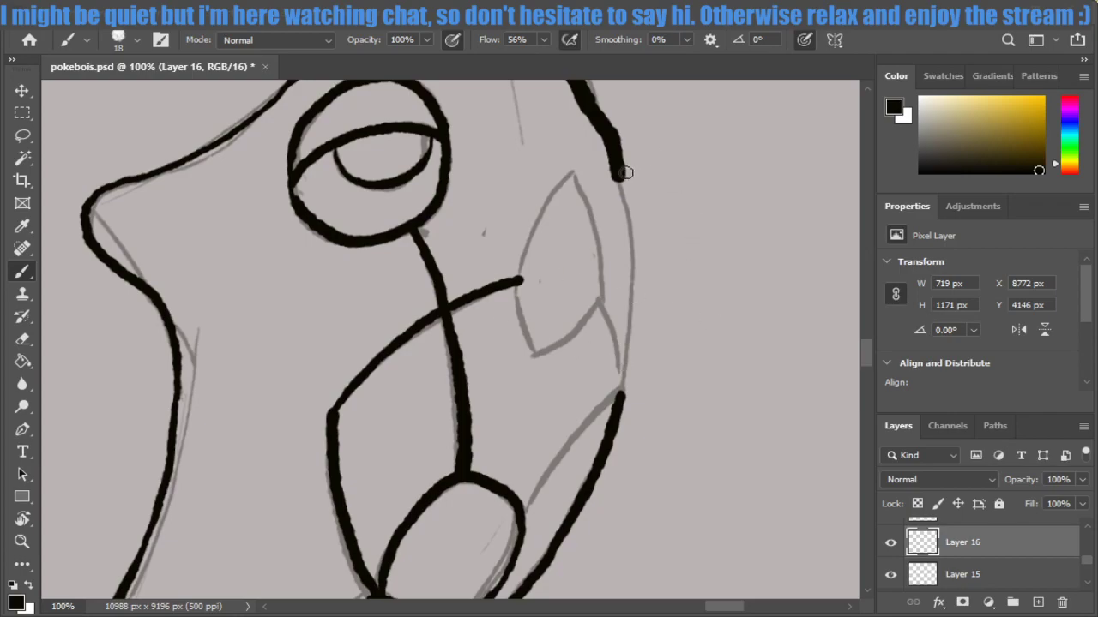
{"action": "left_click_drag", "start_coordinate": [620, 158], "coordinate": [627, 246]}
{"action": "key", "text": "ctrl+z"}
{"action": "left_click_drag", "start_coordinate": [617, 166], "coordinate": [633, 251]}
{"action": "key", "text": "ctrl+z"}
{"action": "key", "text": "ctrl+z"}
{"action": "mouse_move", "coordinate": [617, 169]}
{"action": "left_mouse_down"}
{"action": "mouse_move", "coordinate": [636, 283]}
{"action": "mouse_move", "coordinate": [624, 380]}
{"action": "left_mouse_up"}
{"action": "key", "text": "ctrl+z"}
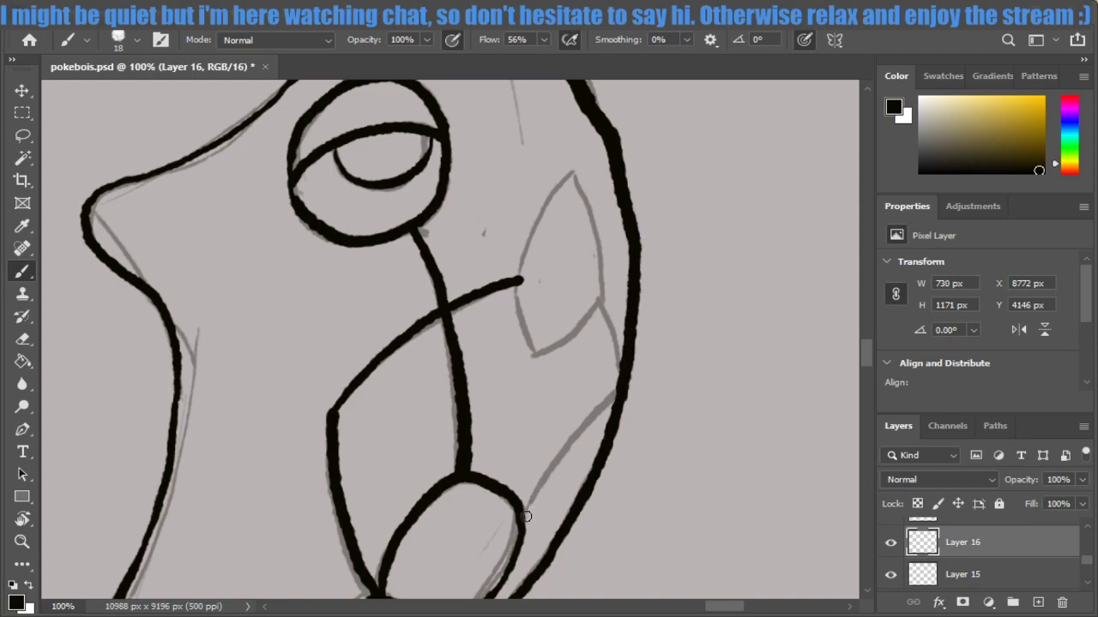
Ink the lower right outline down-left and connect the inner line to it.
{"action": "mouse_move", "coordinate": [524, 515]}
{"action": "left_mouse_down"}
{"action": "mouse_move", "coordinate": [601, 414]}
{"action": "mouse_move", "coordinate": [536, 482]}
{"action": "left_mouse_up"}
{"action": "key", "text": "ctrl+z"}
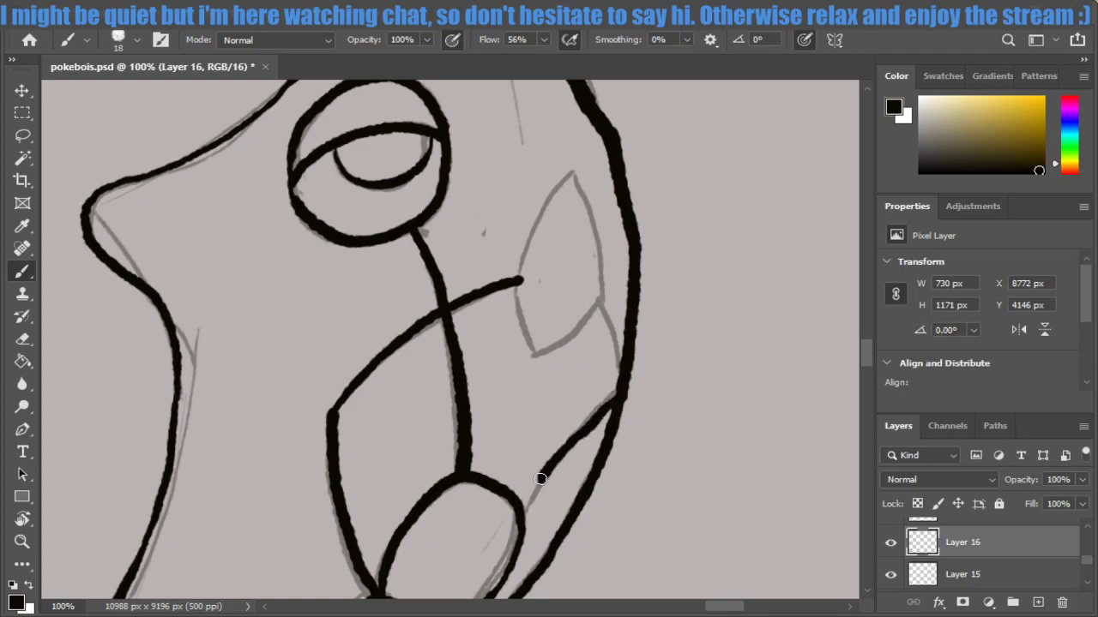
{"action": "key", "text": "ctrl+z"}
{"action": "left_click_drag", "start_coordinate": [621, 387], "coordinate": [519, 517]}
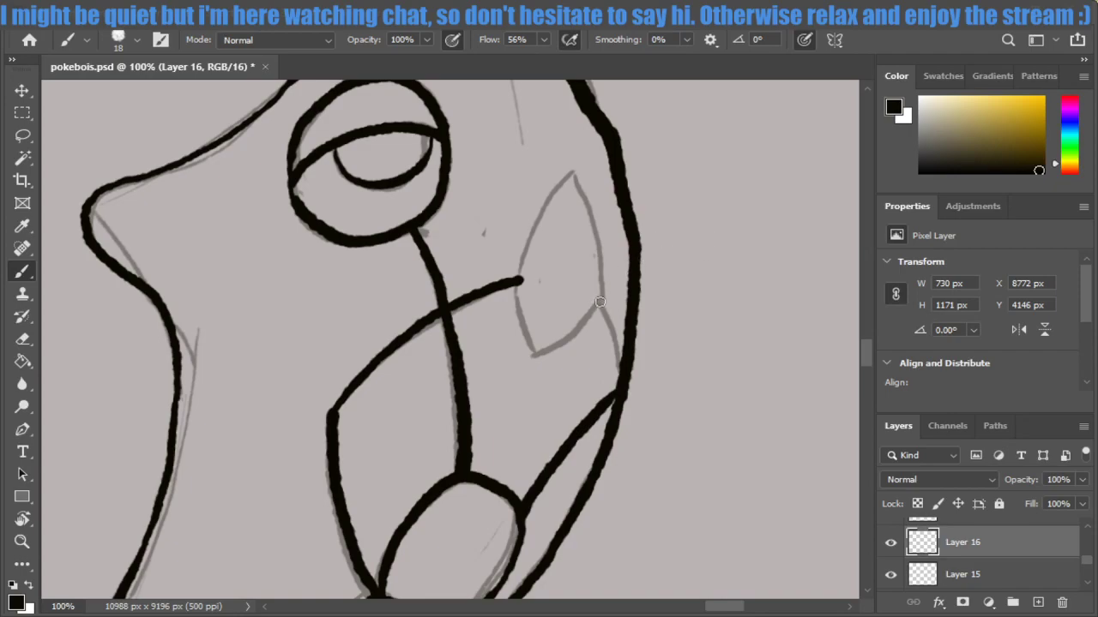
{"action": "left_click_drag", "start_coordinate": [599, 302], "coordinate": [612, 365]}
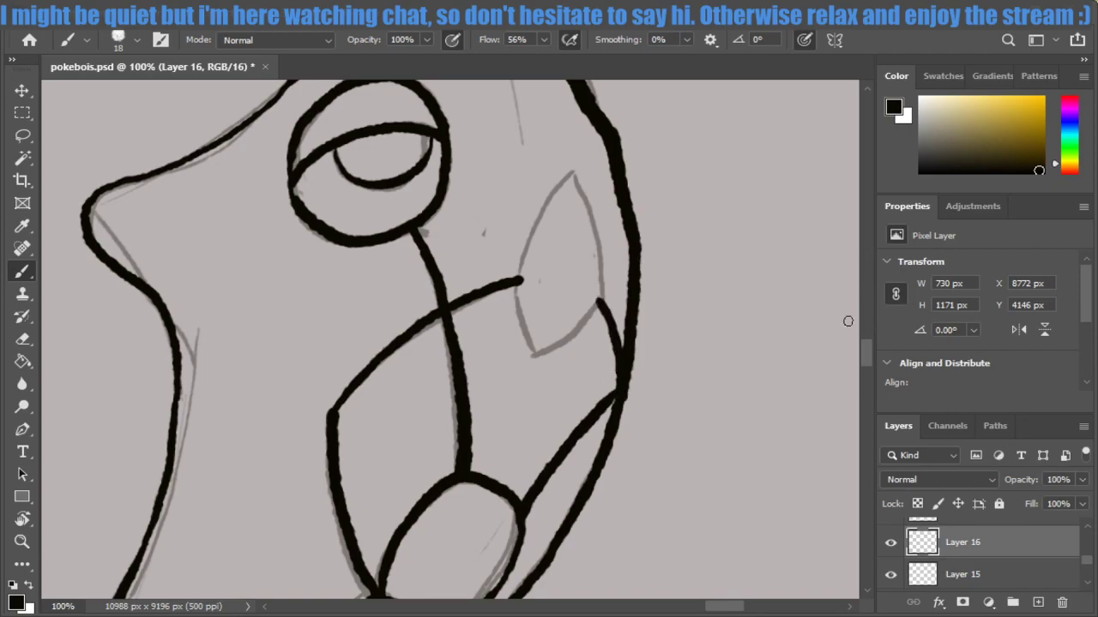
{"action": "left_click_drag", "start_coordinate": [867, 357], "coordinate": [870, 344]}
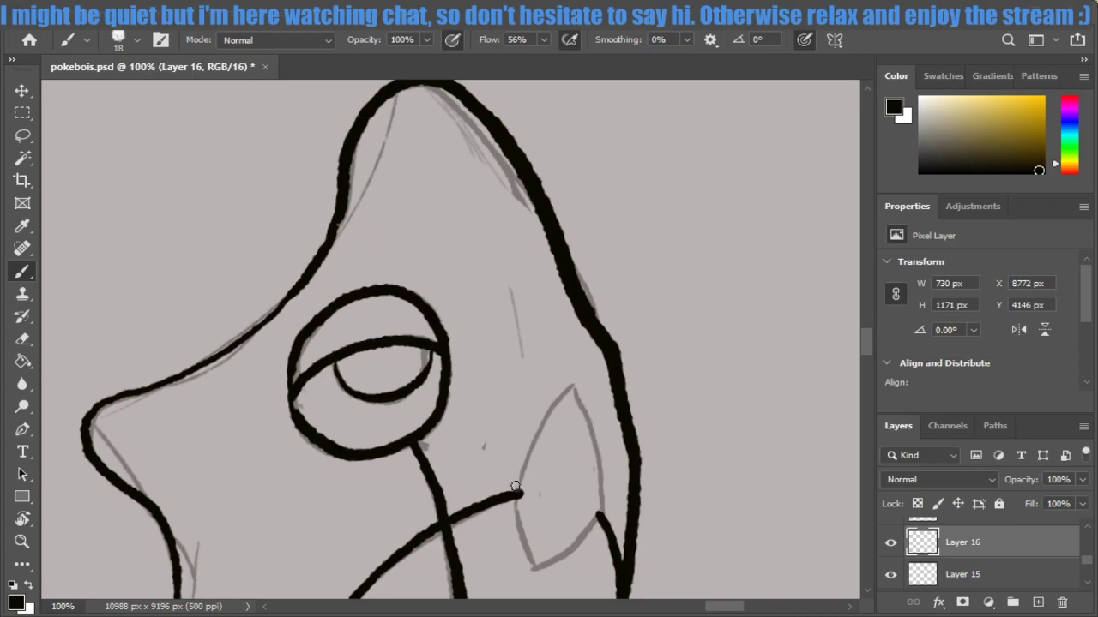
Ink the side oval and add accent strokes near the top outline, nose and eye.
{"action": "mouse_move", "coordinate": [520, 497]}
{"action": "left_mouse_down"}
{"action": "mouse_move", "coordinate": [565, 388]}
{"action": "mouse_move", "coordinate": [586, 410]}
{"action": "mouse_move", "coordinate": [599, 518]}
{"action": "left_mouse_up"}
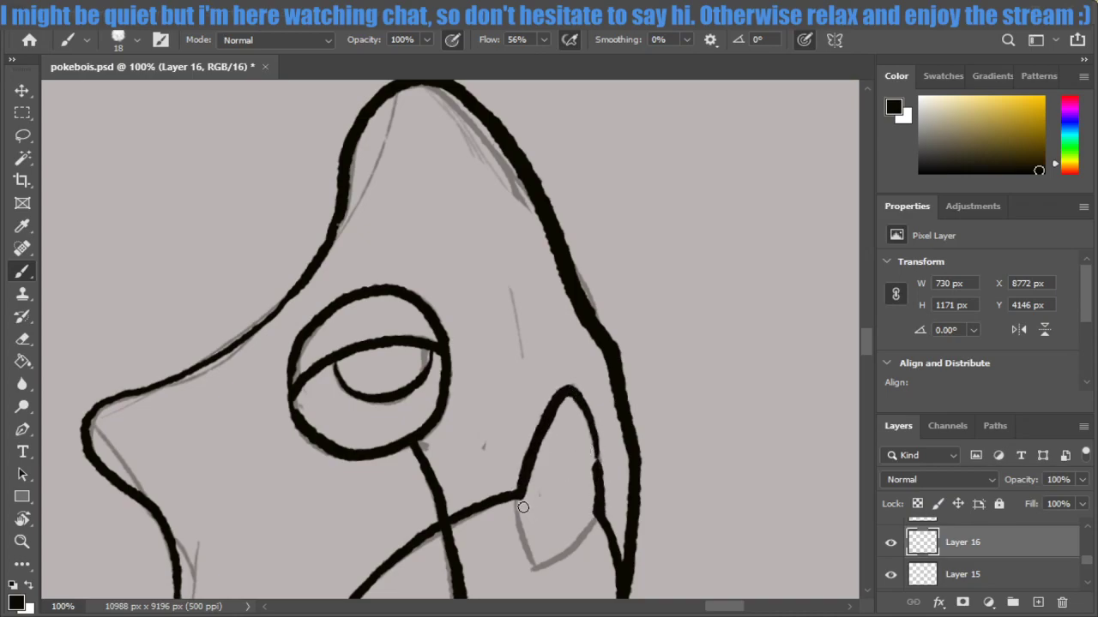
{"action": "mouse_move", "coordinate": [520, 491]}
{"action": "left_mouse_down"}
{"action": "mouse_move", "coordinate": [524, 523]}
{"action": "mouse_move", "coordinate": [556, 550]}
{"action": "mouse_move", "coordinate": [592, 521]}
{"action": "left_mouse_up"}
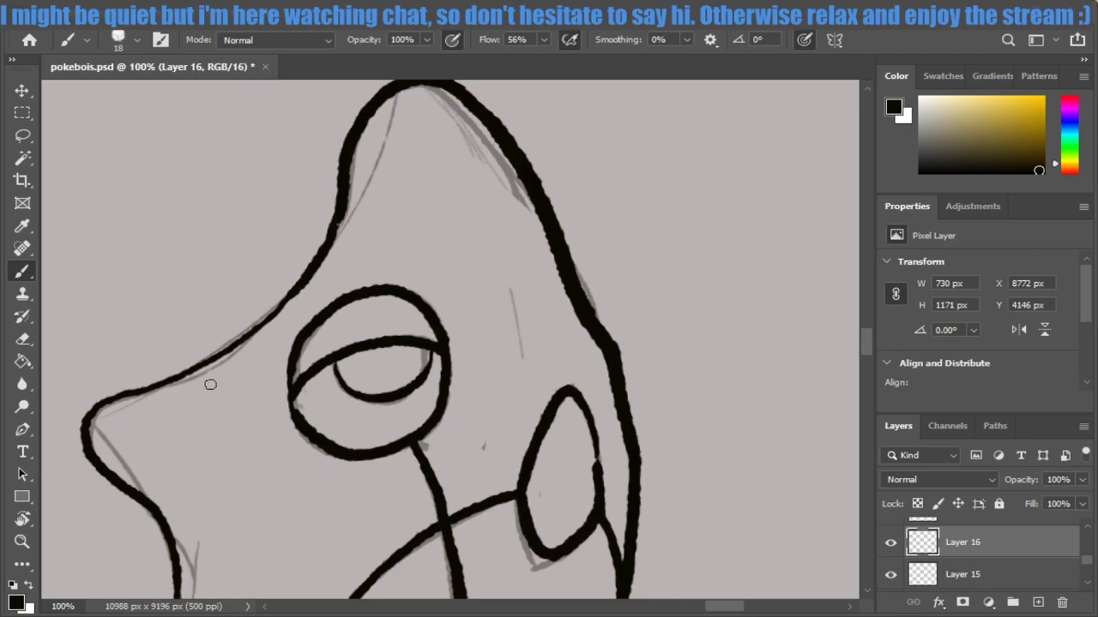
{"action": "left_click_drag", "start_coordinate": [868, 338], "coordinate": [879, 332]}
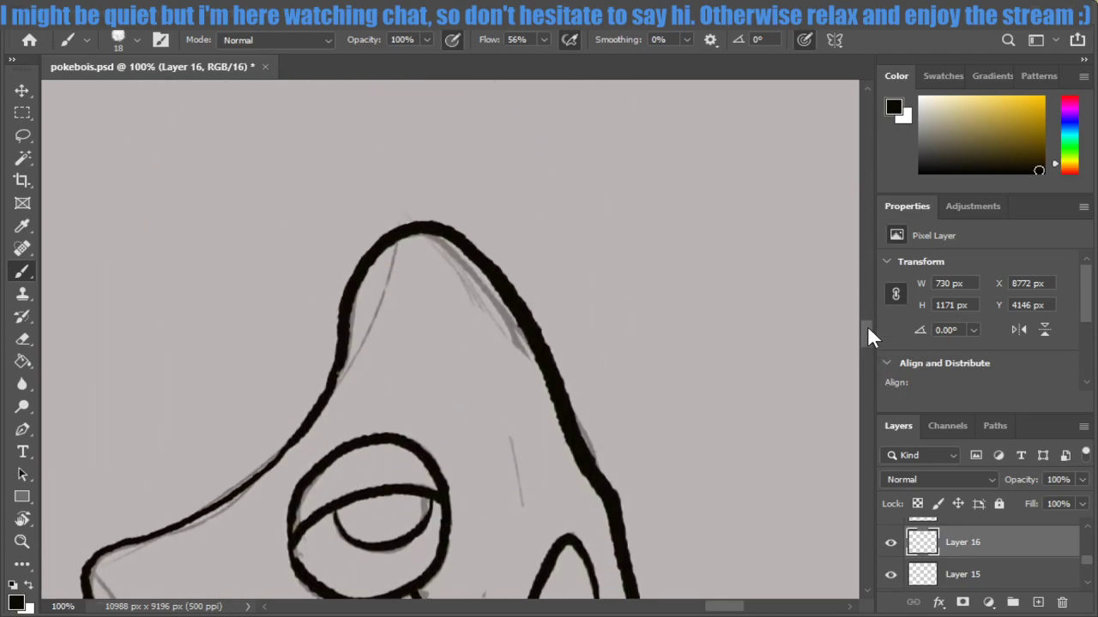
{"action": "left_click_drag", "start_coordinate": [867, 334], "coordinate": [868, 343]}
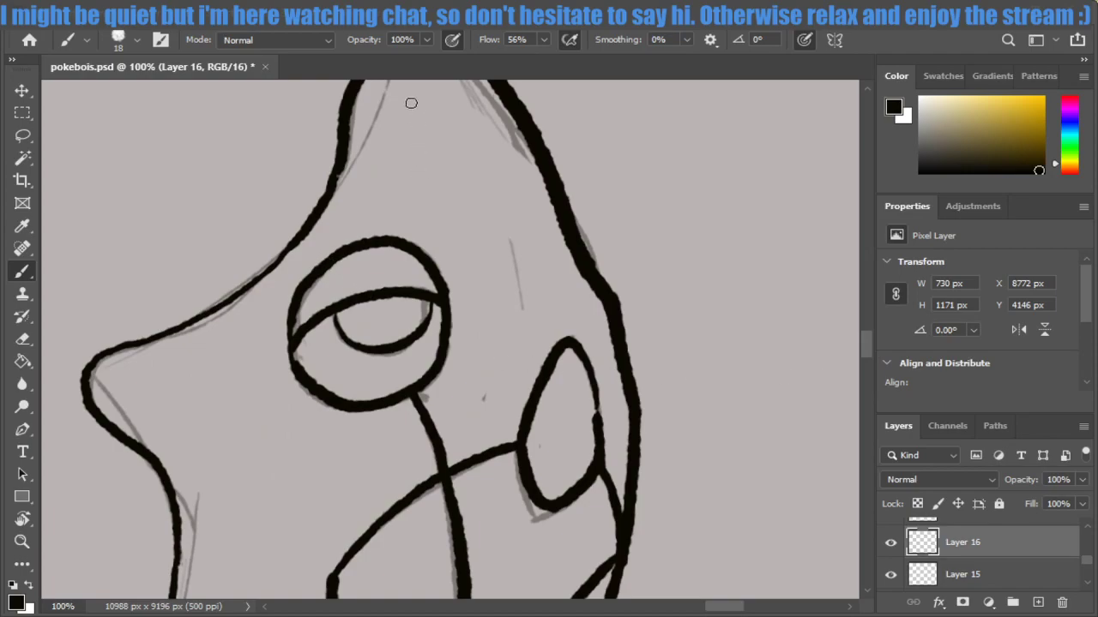
{"action": "left_click_drag", "start_coordinate": [482, 96], "coordinate": [496, 127]}
{"action": "left_click_drag", "start_coordinate": [154, 436], "coordinate": [184, 482]}
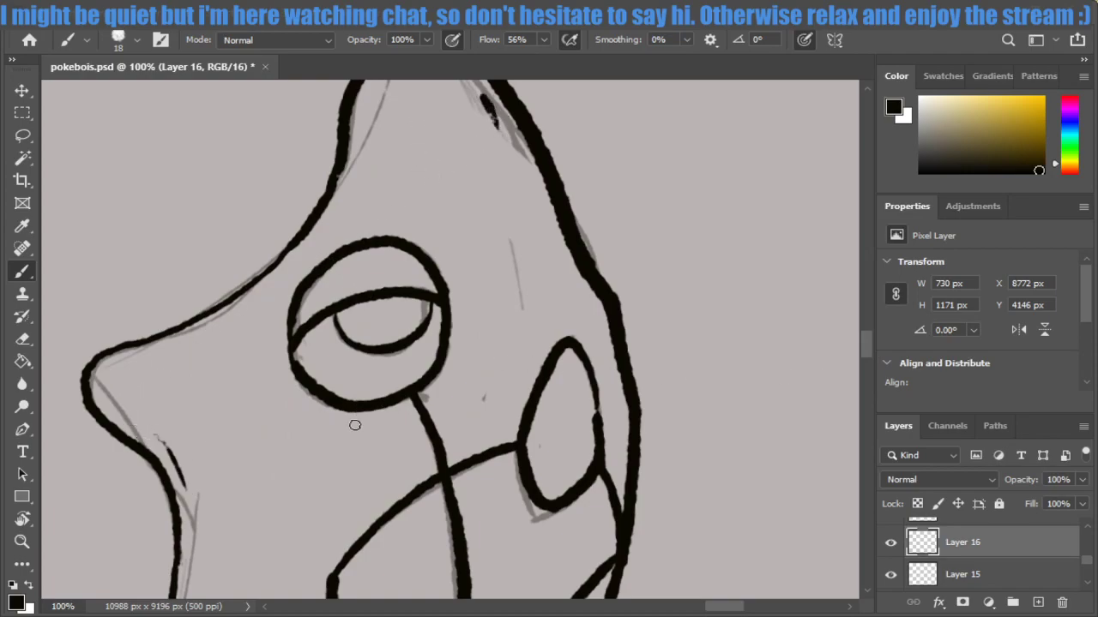
{"action": "left_click_drag", "start_coordinate": [178, 563], "coordinate": [202, 492]}
{"action": "left_click_drag", "start_coordinate": [516, 365], "coordinate": [561, 314]}
{"action": "left_click_drag", "start_coordinate": [427, 231], "coordinate": [453, 259]}
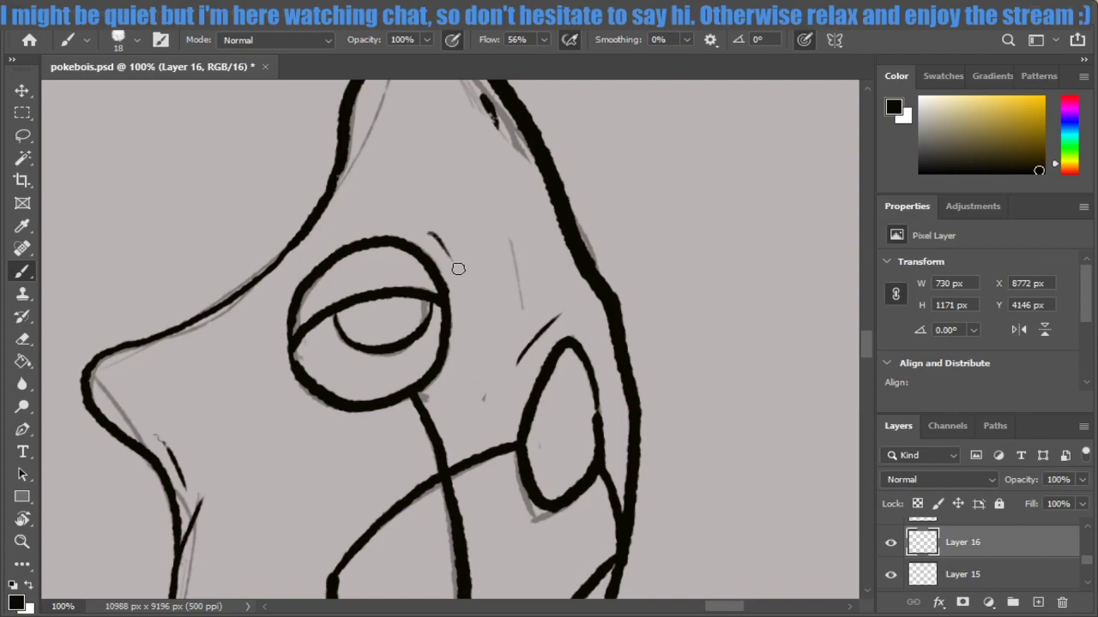
Add thin shading lines beside the cheek, inside the oval and along the legs.
{"action": "left_click_drag", "start_coordinate": [866, 346], "coordinate": [869, 360]}
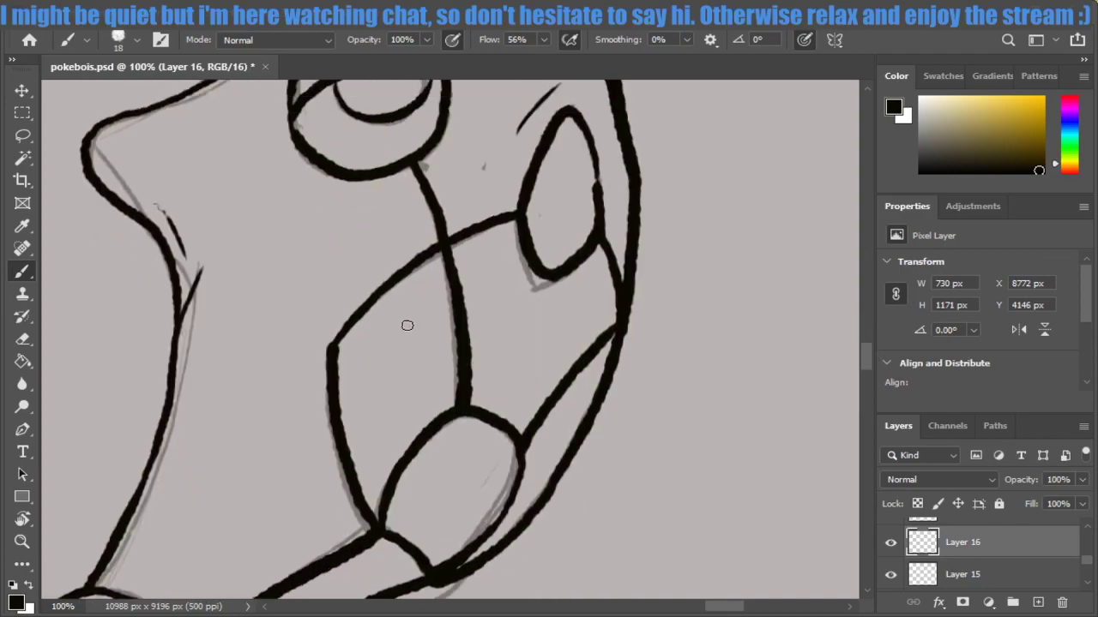
{"action": "left_click_drag", "start_coordinate": [349, 298], "coordinate": [324, 341]}
{"action": "left_click_drag", "start_coordinate": [403, 520], "coordinate": [435, 439]}
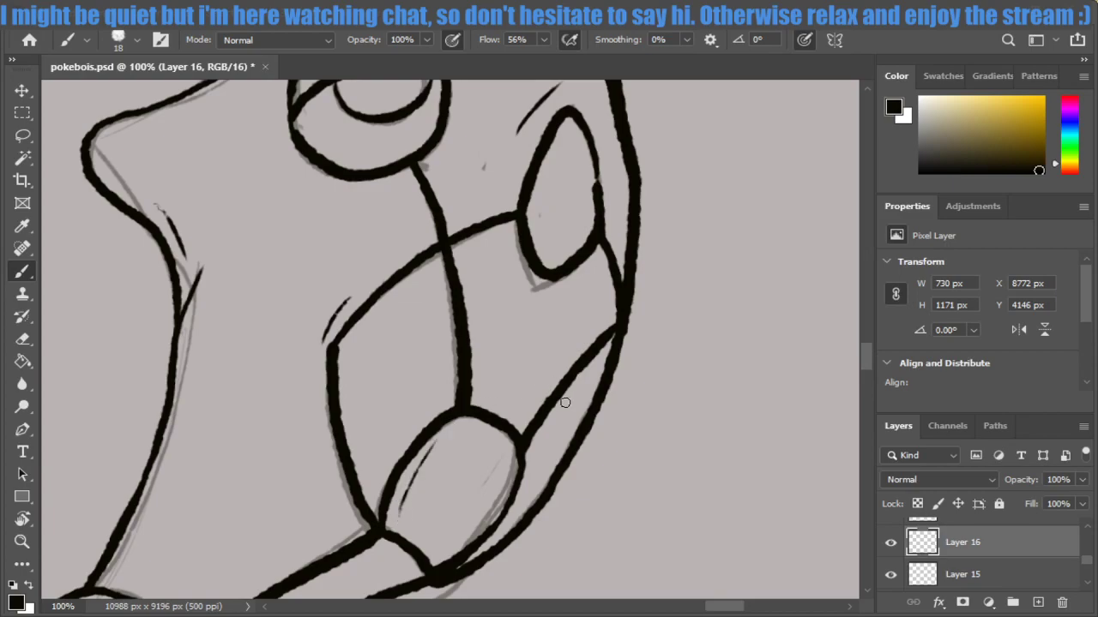
{"action": "left_click_drag", "start_coordinate": [872, 347], "coordinate": [869, 365]}
{"action": "left_click_drag", "start_coordinate": [198, 338], "coordinate": [239, 298]}
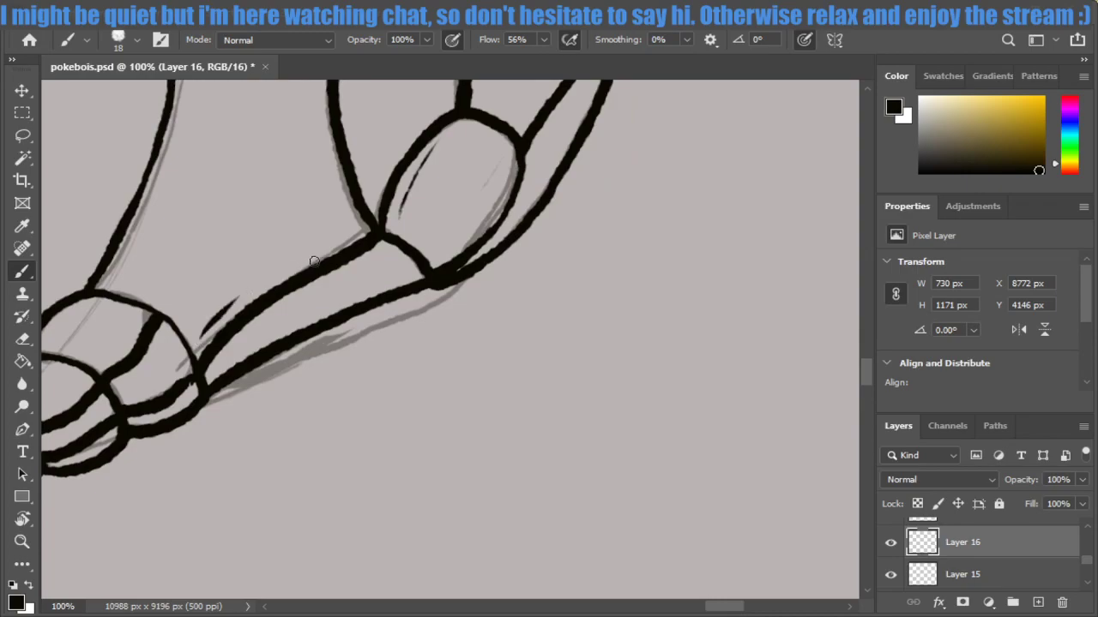
{"action": "left_click_drag", "start_coordinate": [115, 280], "coordinate": [161, 221]}
{"action": "left_click_drag", "start_coordinate": [320, 138], "coordinate": [340, 206]}
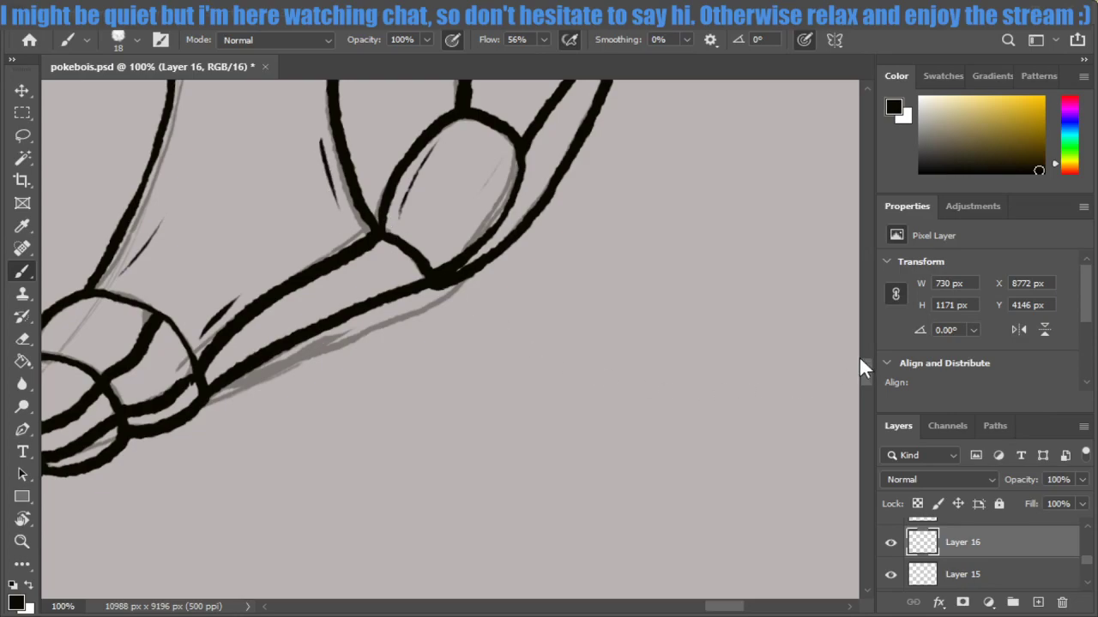
{"action": "left_click_drag", "start_coordinate": [868, 360], "coordinate": [873, 329]}
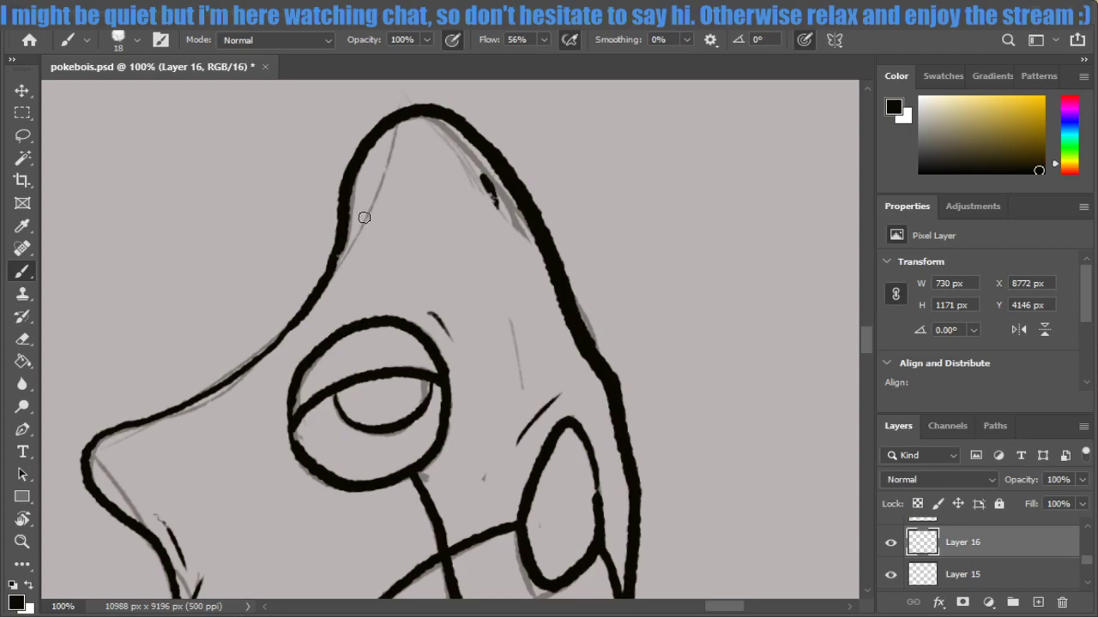
{"action": "mouse_move", "coordinate": [366, 202]}
{"action": "left_mouse_down"}
{"action": "mouse_move", "coordinate": [363, 276]}
{"action": "mouse_move", "coordinate": [376, 172]}
{"action": "left_mouse_up"}
{"action": "key", "text": "ctrl+z"}
Pick a dark green paint colour and undo a test pupil painted on the wrong layer.
{"action": "left_click_drag", "start_coordinate": [1074, 155], "coordinate": [1077, 146]}
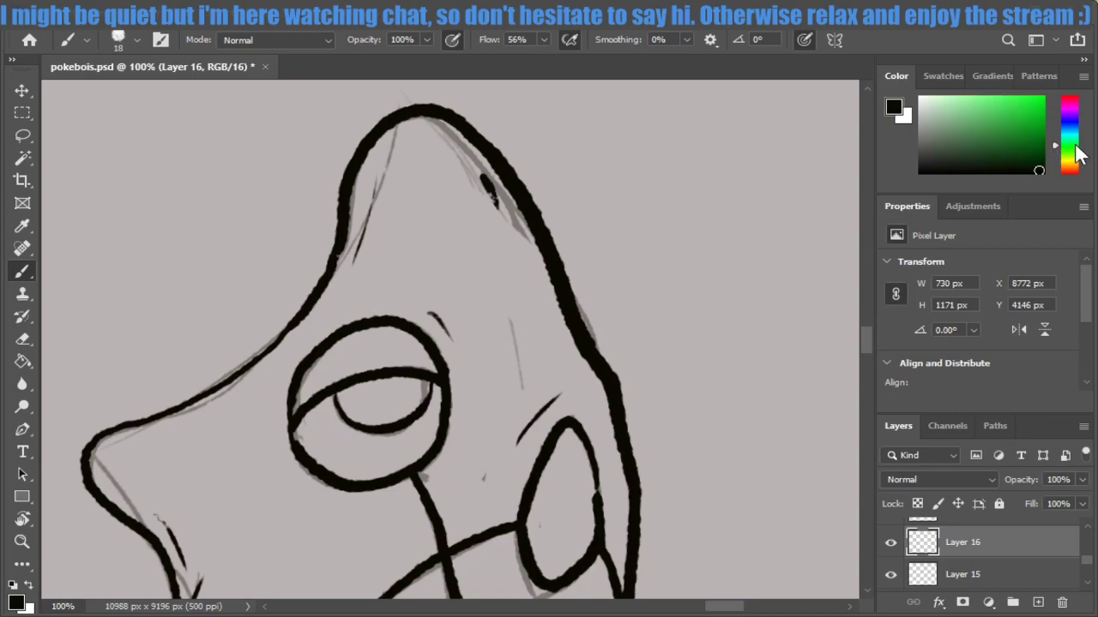
{"action": "left_click", "coordinate": [986, 162]}
{"action": "left_click", "coordinate": [976, 155]}
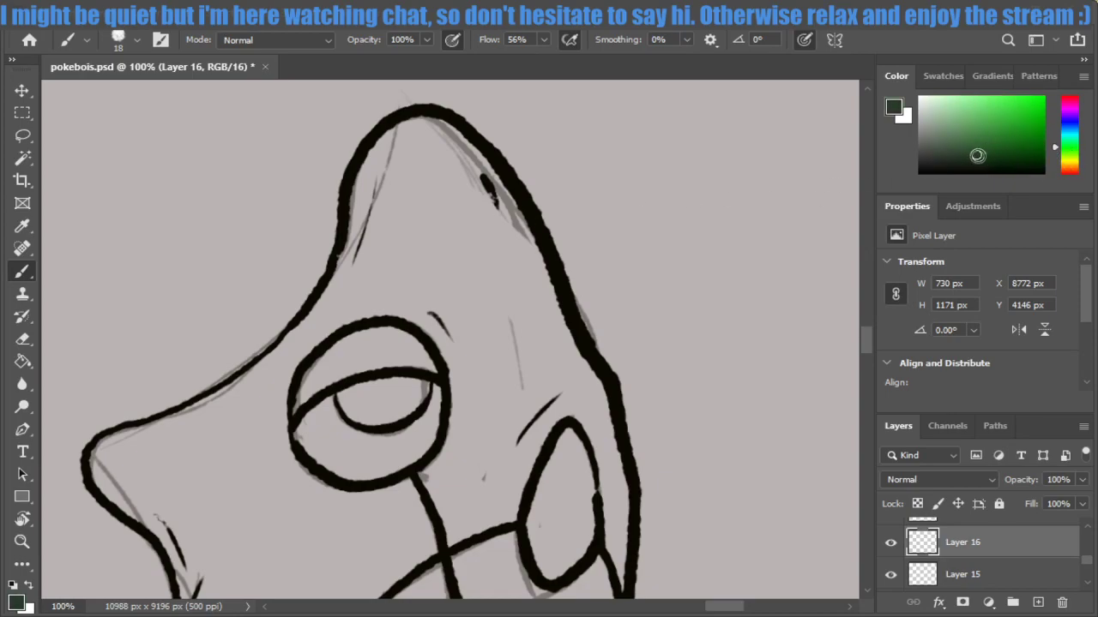
{"action": "mouse_move", "coordinate": [370, 404]}
{"action": "left_mouse_down"}
{"action": "mouse_move", "coordinate": [355, 399]}
{"action": "mouse_move", "coordinate": [363, 409]}
{"action": "left_mouse_up"}
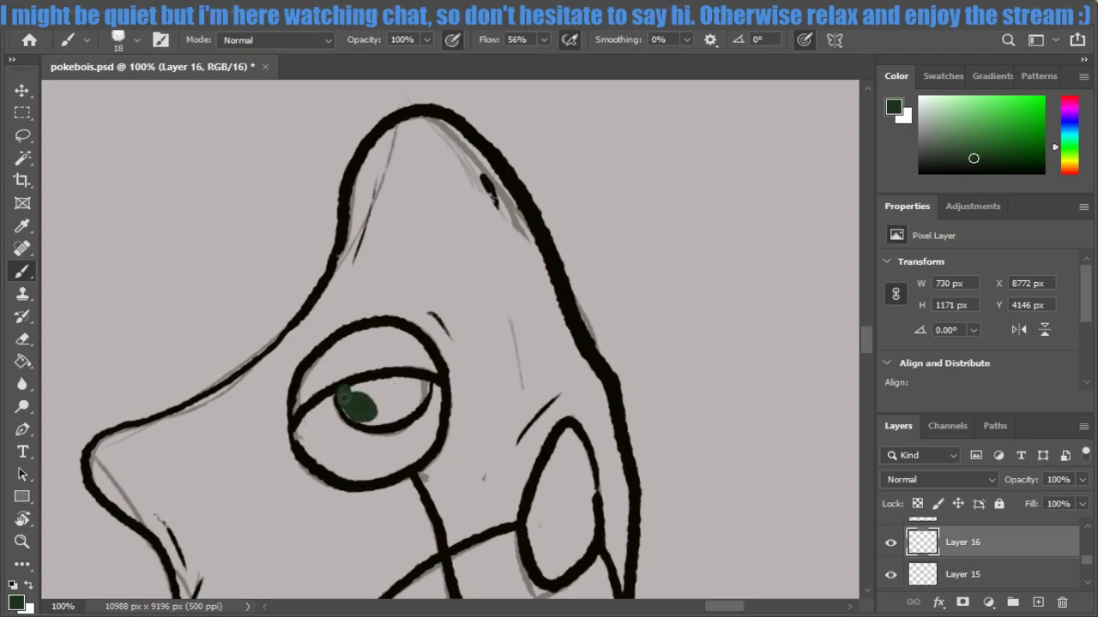
{"action": "key", "text": "ctrl+z"}
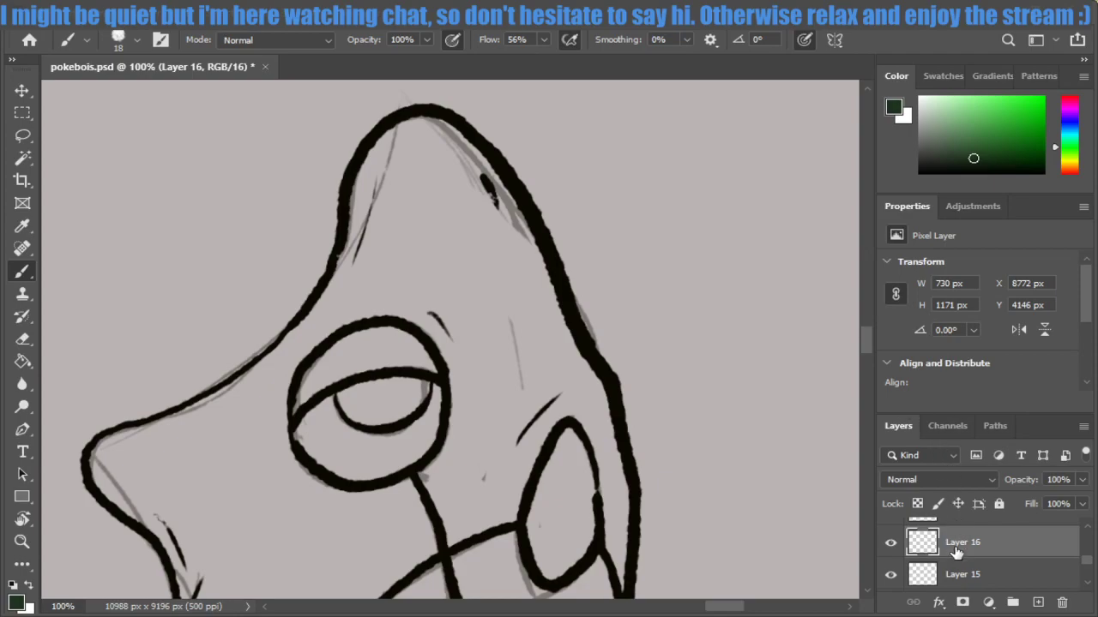
Select Layer 15 in the Layers panel and delete it.
{"action": "scroll", "coordinate": [1088, 566], "scroll_direction": "down", "scroll_amount": 3}
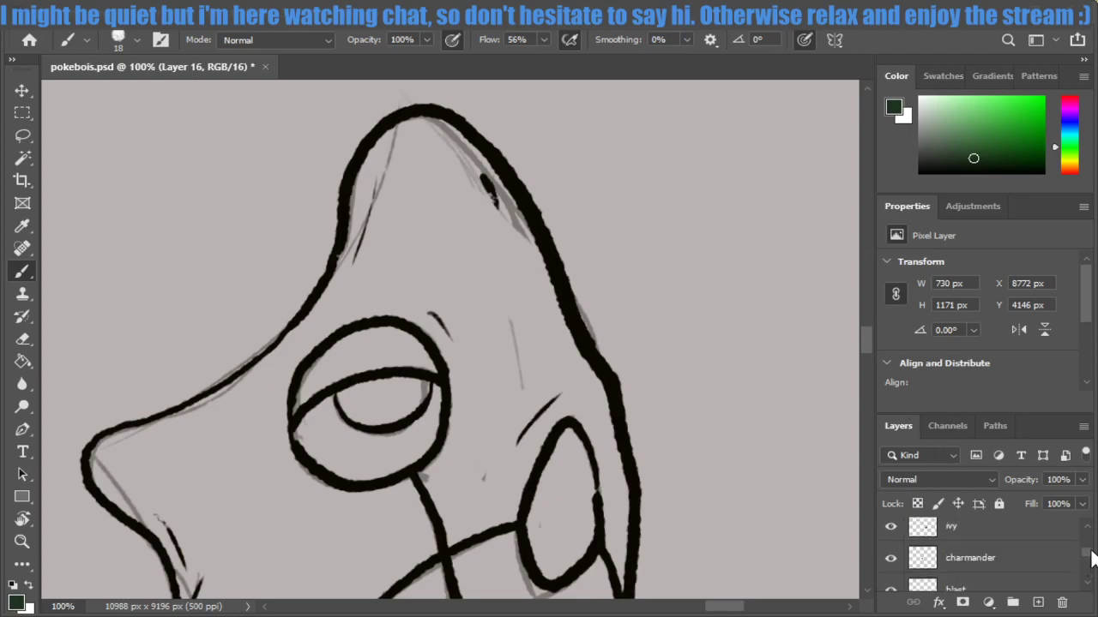
{"action": "scroll", "coordinate": [1087, 566], "scroll_direction": "up", "scroll_amount": 3}
{"action": "scroll", "coordinate": [1090, 568], "scroll_direction": "down", "scroll_amount": 2}
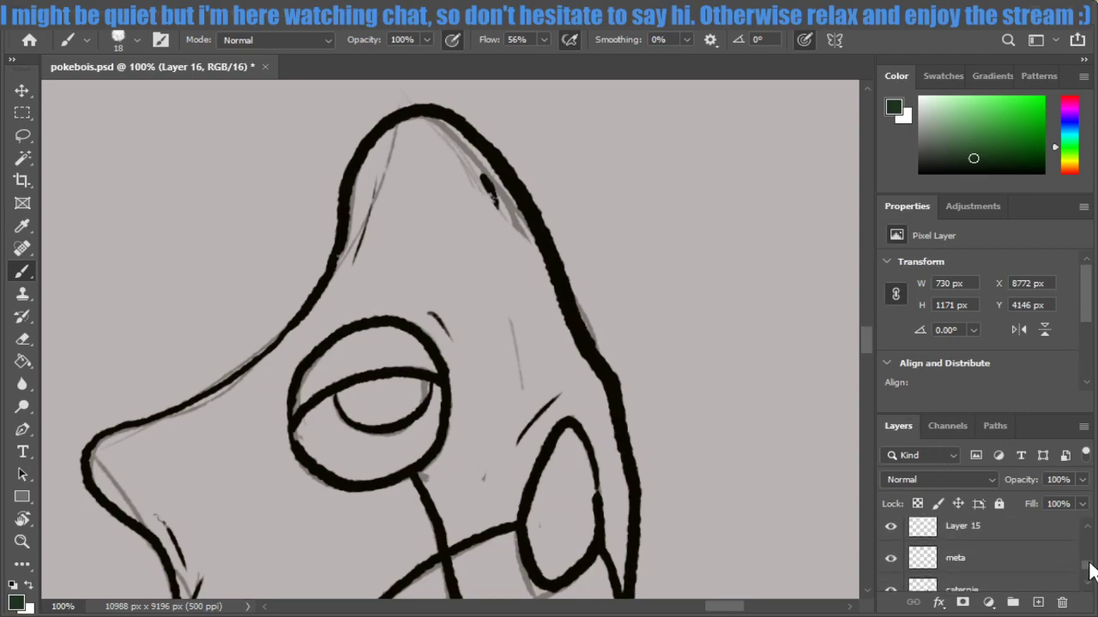
{"action": "scroll", "coordinate": [1090, 568], "scroll_direction": "up", "scroll_amount": 1}
{"action": "left_click", "coordinate": [1014, 575]}
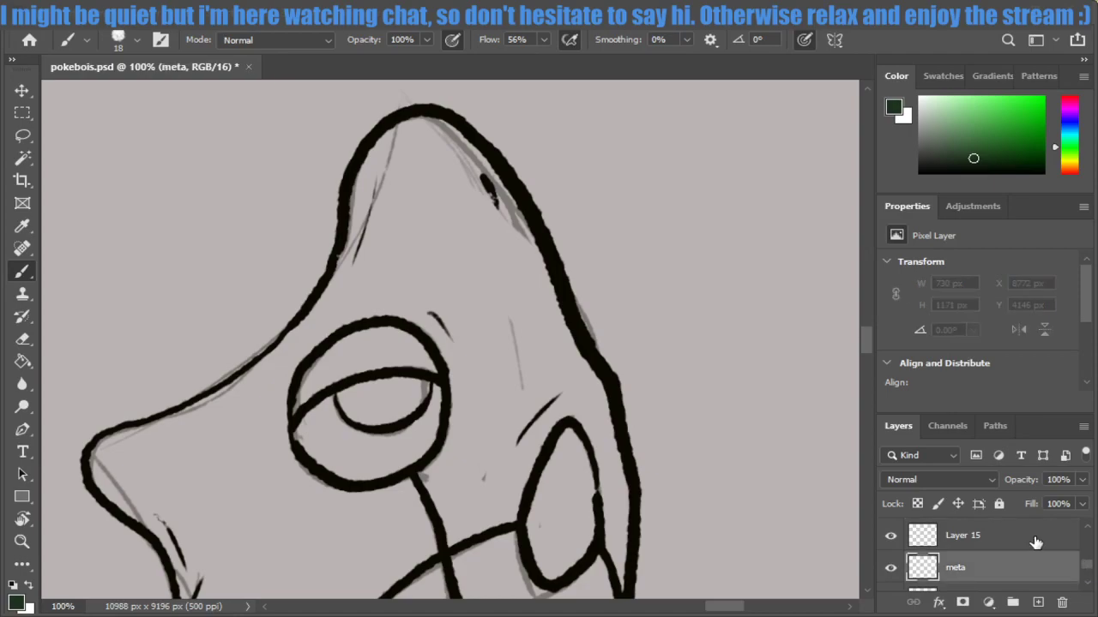
{"action": "left_click", "coordinate": [1035, 538]}
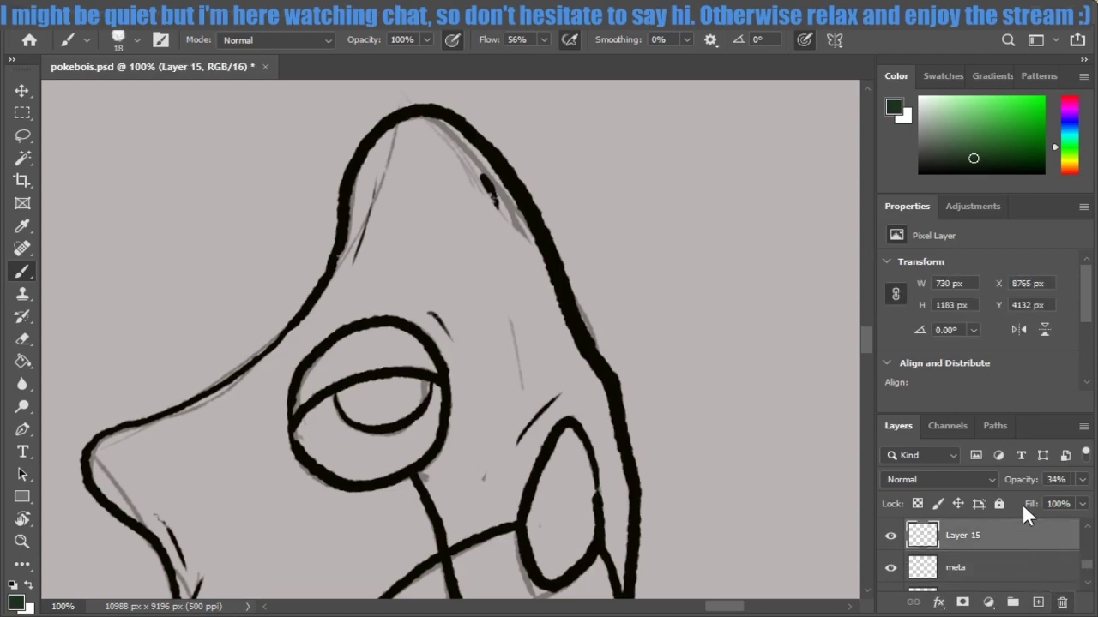
{"action": "key", "text": "Delete"}
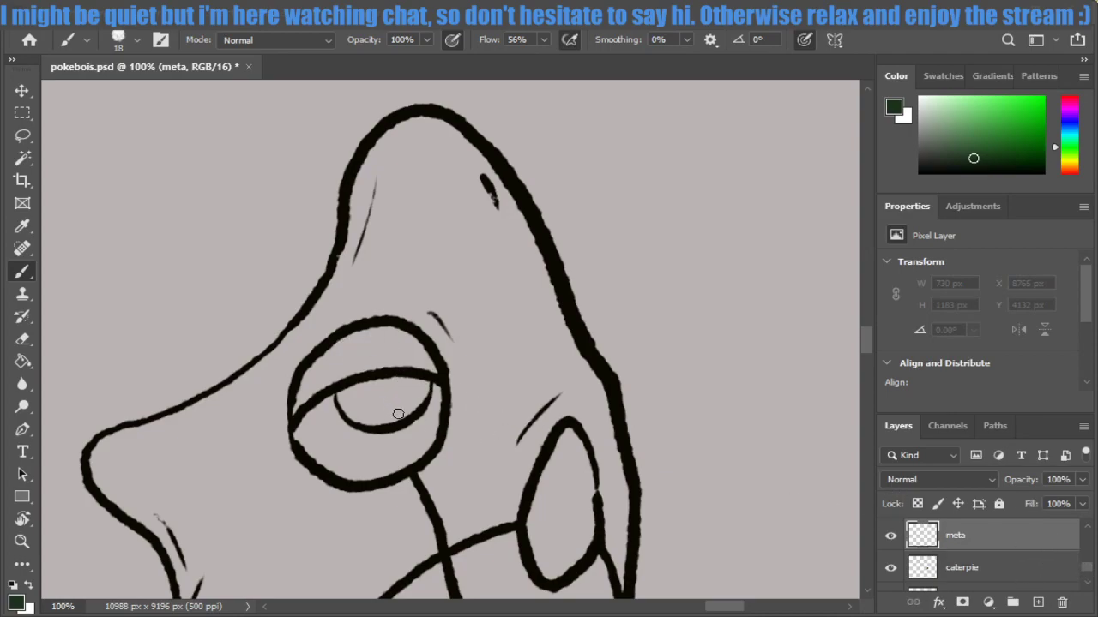
Paint dark green into the eye under the eyelid, then pick lighter and brighter greens.
{"action": "left_click_drag", "start_coordinate": [368, 411], "coordinate": [362, 408]}
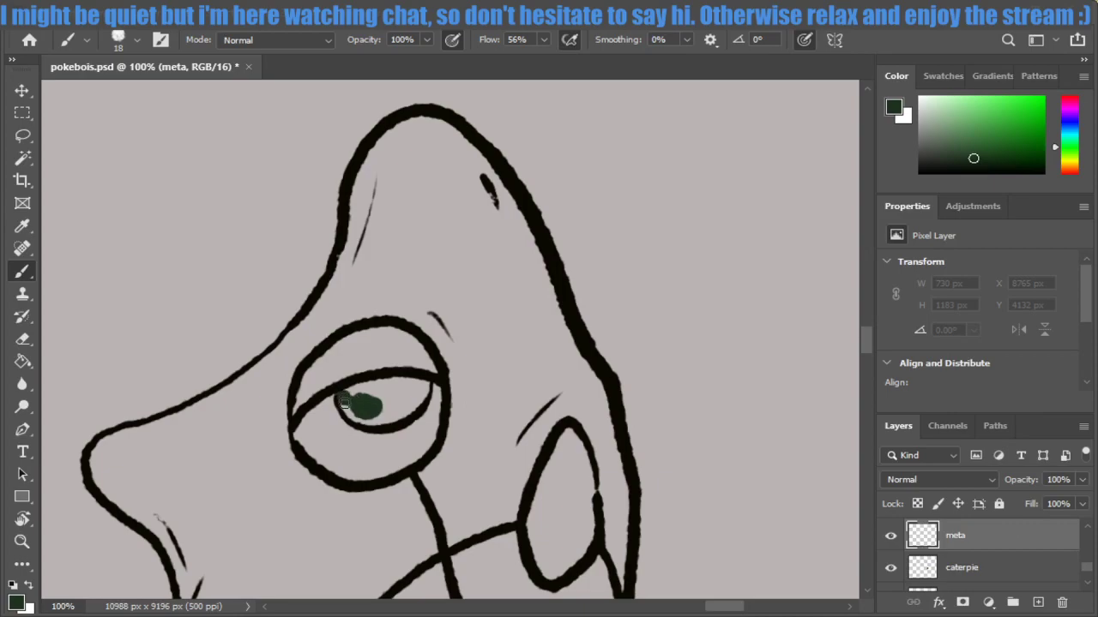
{"action": "key", "text": "ctrl+z"}
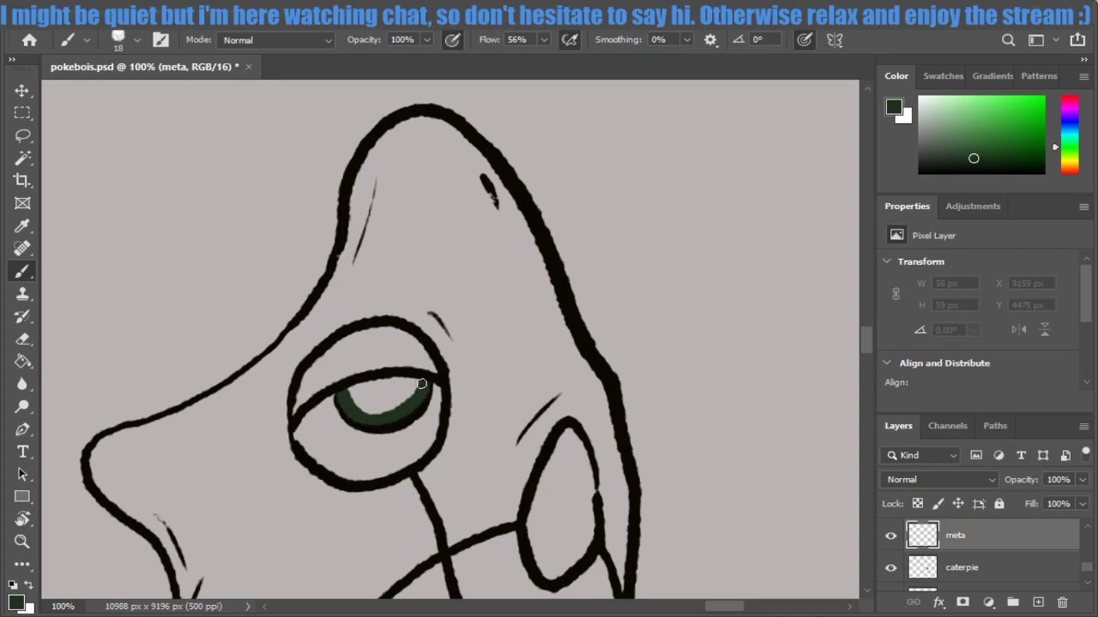
{"action": "mouse_move", "coordinate": [421, 385]}
{"action": "left_mouse_down"}
{"action": "mouse_move", "coordinate": [354, 387]}
{"action": "mouse_move", "coordinate": [368, 409]}
{"action": "mouse_move", "coordinate": [421, 389]}
{"action": "left_mouse_up"}
{"action": "left_click", "coordinate": [958, 143]}
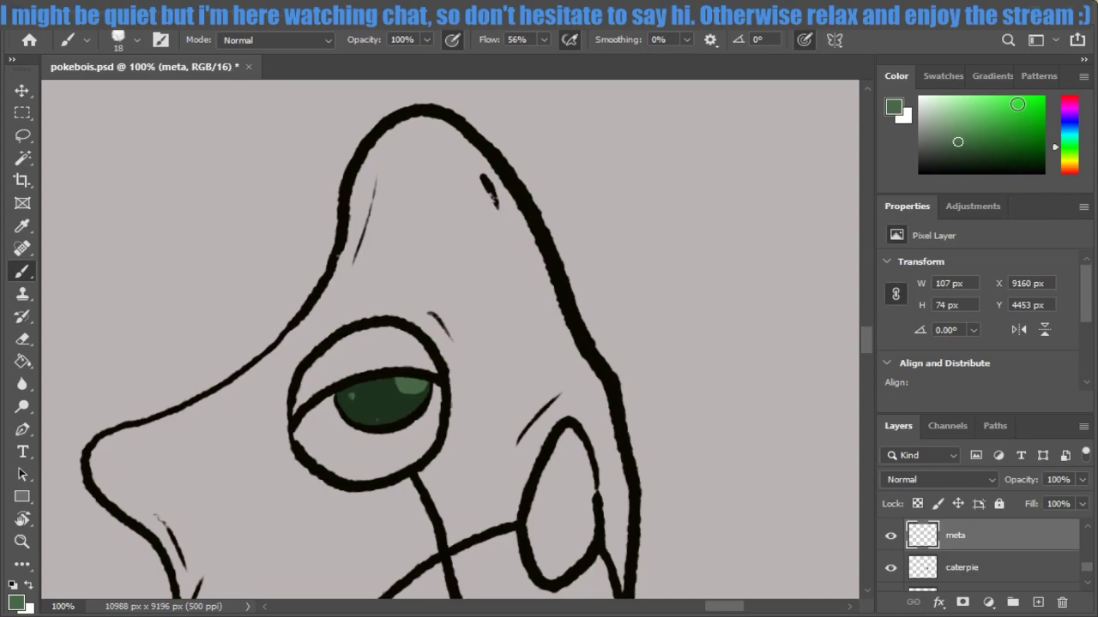
{"action": "left_click", "coordinate": [981, 131]}
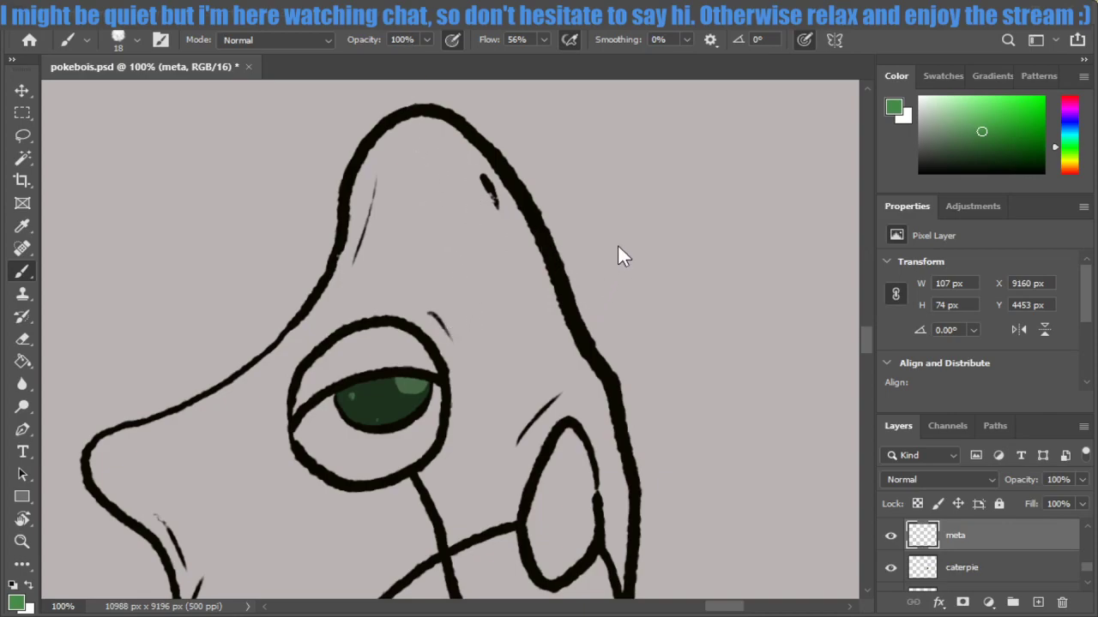
Paint green base colour over the top of the head and erase the spill above the outline.
{"action": "mouse_move", "coordinate": [401, 255]}
{"action": "left_mouse_down"}
{"action": "mouse_move", "coordinate": [415, 264]}
{"action": "mouse_move", "coordinate": [354, 279]}
{"action": "mouse_move", "coordinate": [373, 184]}
{"action": "mouse_move", "coordinate": [462, 184]}
{"action": "mouse_move", "coordinate": [440, 233]}
{"action": "mouse_move", "coordinate": [354, 300]}
{"action": "mouse_move", "coordinate": [355, 282]}
{"action": "mouse_move", "coordinate": [343, 306]}
{"action": "mouse_move", "coordinate": [343, 286]}
{"action": "mouse_move", "coordinate": [296, 362]}
{"action": "mouse_move", "coordinate": [213, 412]}
{"action": "mouse_move", "coordinate": [245, 380]}
{"action": "mouse_move", "coordinate": [294, 362]}
{"action": "mouse_move", "coordinate": [274, 377]}
{"action": "left_mouse_up"}
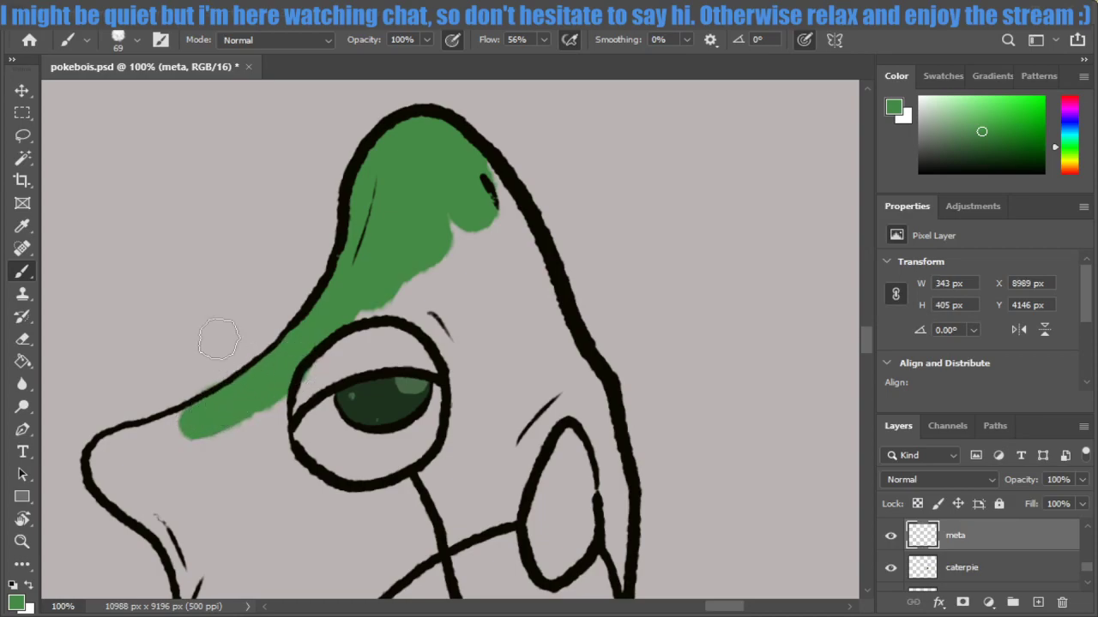
{"action": "key", "text": "e"}
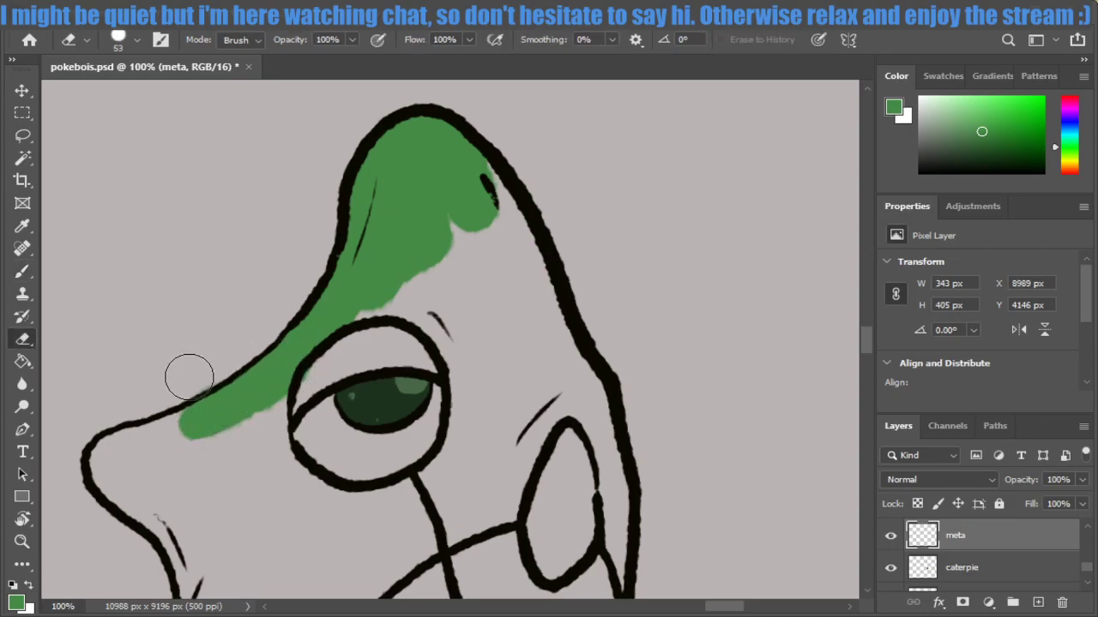
{"action": "left_click_drag", "start_coordinate": [189, 378], "coordinate": [212, 375]}
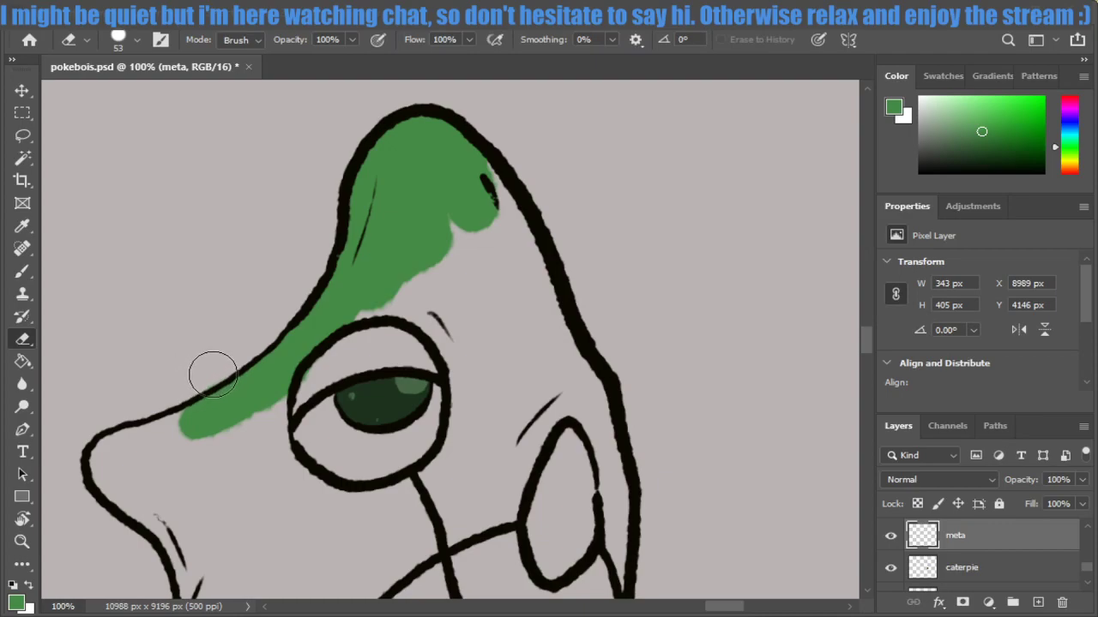
{"action": "key", "text": "b"}
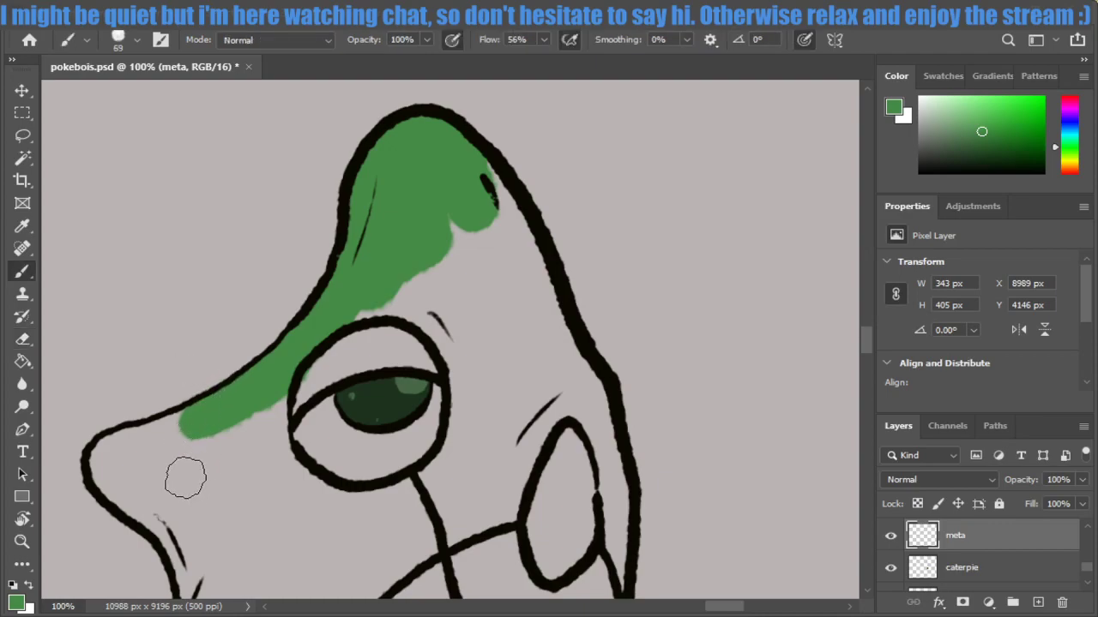
Fill the nose area, the notch above the eye and the area beside the eye bump with green.
{"action": "mouse_move", "coordinate": [185, 477]}
{"action": "left_mouse_down"}
{"action": "mouse_move", "coordinate": [152, 471]}
{"action": "mouse_move", "coordinate": [167, 487]}
{"action": "mouse_move", "coordinate": [103, 454]}
{"action": "mouse_move", "coordinate": [190, 525]}
{"action": "mouse_move", "coordinate": [125, 485]}
{"action": "mouse_move", "coordinate": [108, 455]}
{"action": "mouse_move", "coordinate": [140, 461]}
{"action": "mouse_move", "coordinate": [207, 428]}
{"action": "left_mouse_up"}
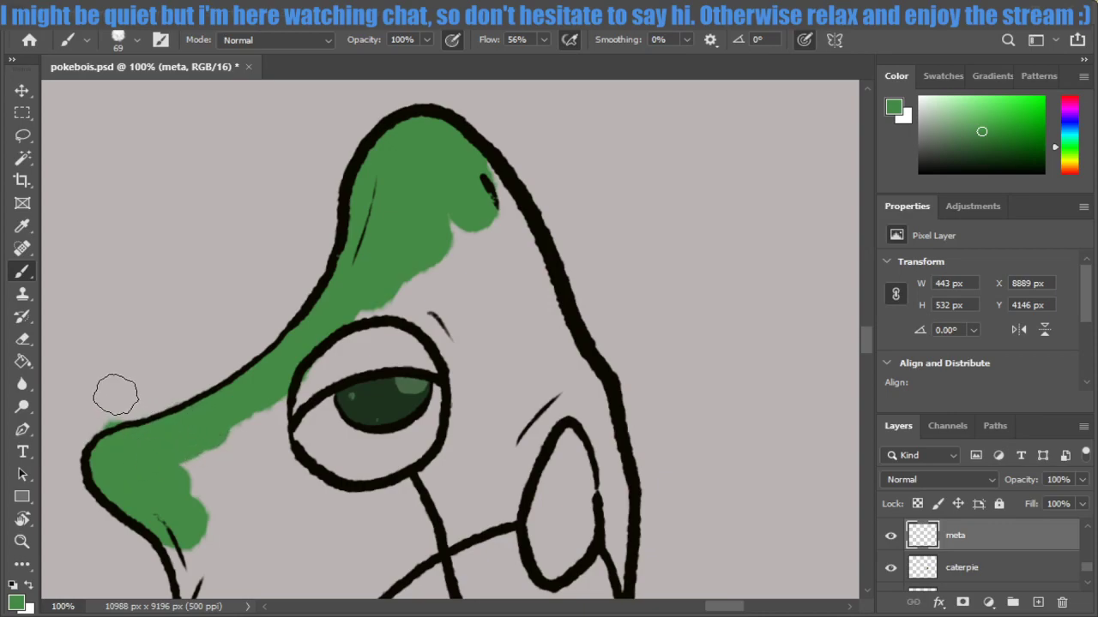
{"action": "key", "text": "e"}
{"action": "left_click_drag", "start_coordinate": [108, 412], "coordinate": [100, 421]}
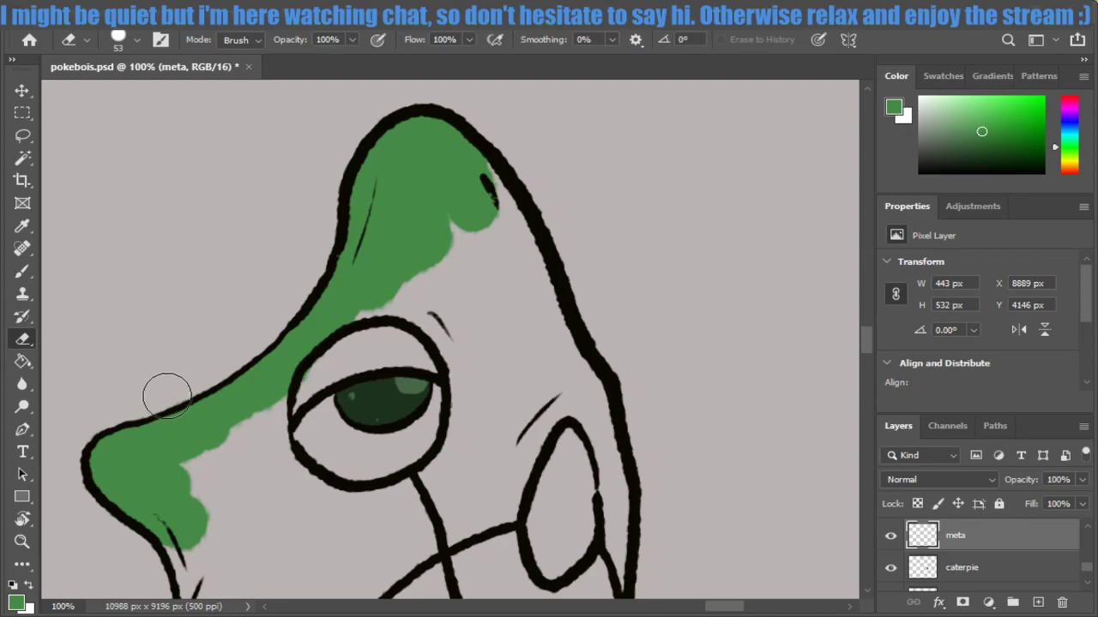
{"action": "key", "text": "b"}
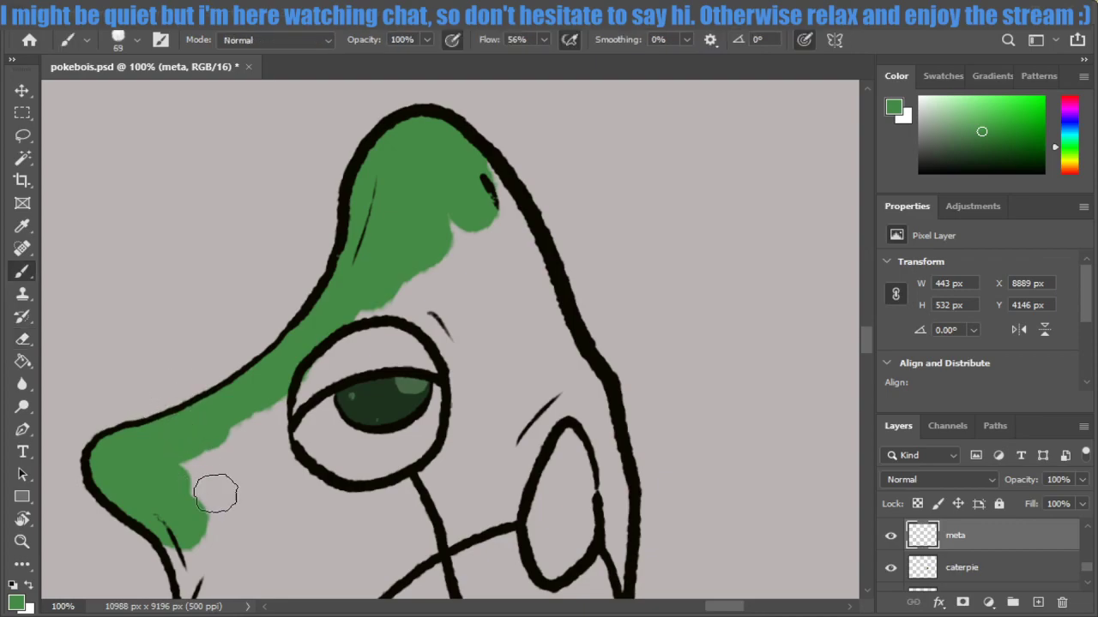
{"action": "mouse_move", "coordinate": [215, 493]}
{"action": "left_mouse_down"}
{"action": "mouse_move", "coordinate": [190, 550]}
{"action": "mouse_move", "coordinate": [252, 404]}
{"action": "mouse_move", "coordinate": [267, 505]}
{"action": "mouse_move", "coordinate": [266, 443]}
{"action": "mouse_move", "coordinate": [318, 373]}
{"action": "mouse_move", "coordinate": [411, 335]}
{"action": "mouse_move", "coordinate": [463, 351]}
{"action": "mouse_move", "coordinate": [377, 313]}
{"action": "mouse_move", "coordinate": [390, 318]}
{"action": "left_mouse_up"}
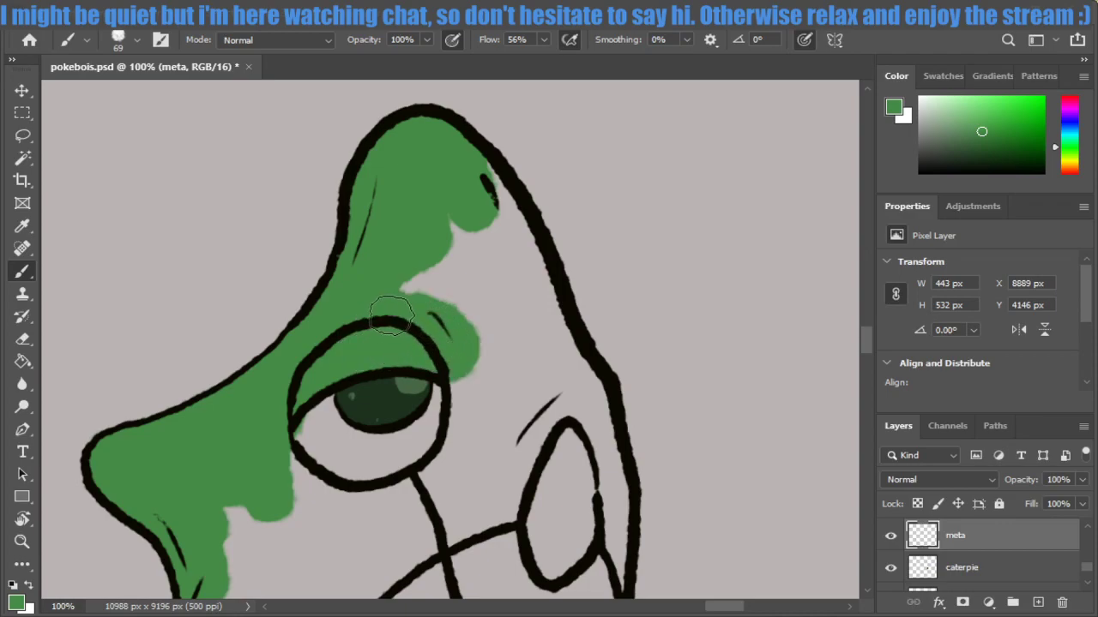
{"action": "left_click_drag", "start_coordinate": [420, 247], "coordinate": [489, 326]}
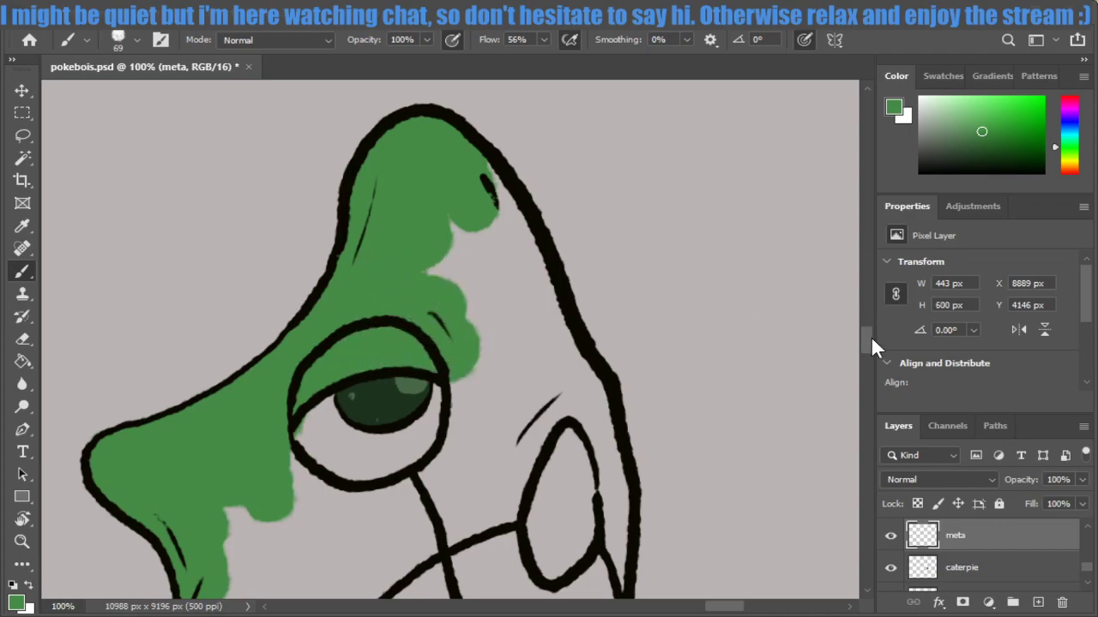
{"action": "mouse_move", "coordinate": [871, 336]}
{"action": "left_mouse_down"}
{"action": "mouse_move", "coordinate": [866, 344]}
{"action": "mouse_move", "coordinate": [869, 336]}
{"action": "left_mouse_up"}
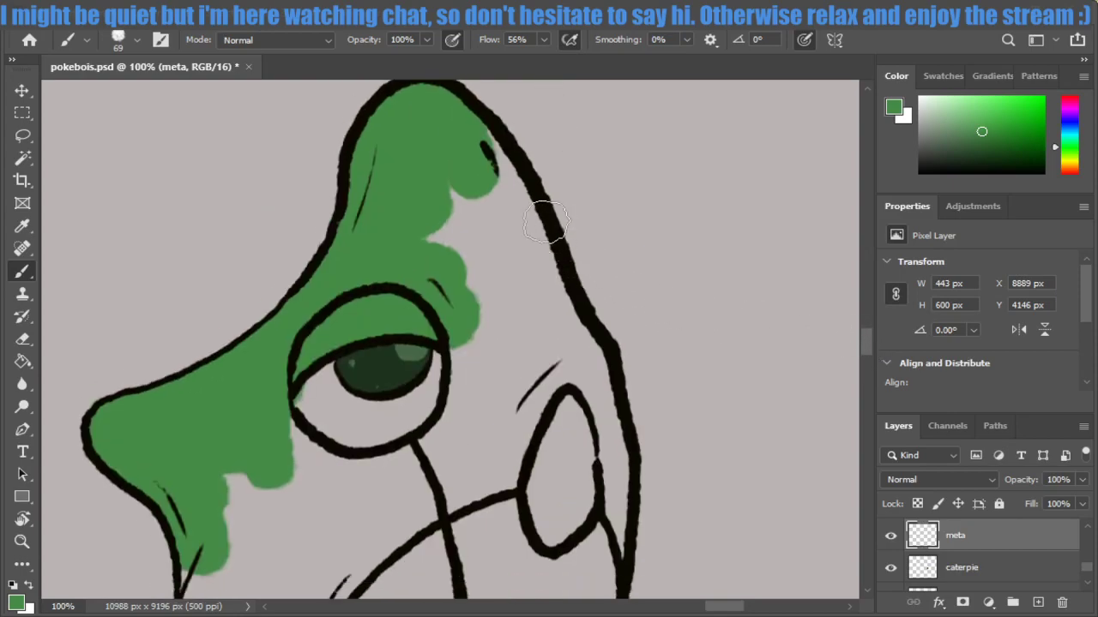
{"action": "mouse_move", "coordinate": [487, 167]}
{"action": "left_mouse_down"}
{"action": "mouse_move", "coordinate": [466, 140]}
{"action": "mouse_move", "coordinate": [573, 360]}
{"action": "mouse_move", "coordinate": [600, 503]}
{"action": "mouse_move", "coordinate": [519, 368]}
{"action": "mouse_move", "coordinate": [478, 361]}
{"action": "mouse_move", "coordinate": [454, 237]}
{"action": "mouse_move", "coordinate": [503, 320]}
{"action": "mouse_move", "coordinate": [527, 410]}
{"action": "left_mouse_up"}
Paint green over the upper-right body and erase the spill outside the right outline.
{"action": "left_click_drag", "start_coordinate": [863, 338], "coordinate": [869, 357]}
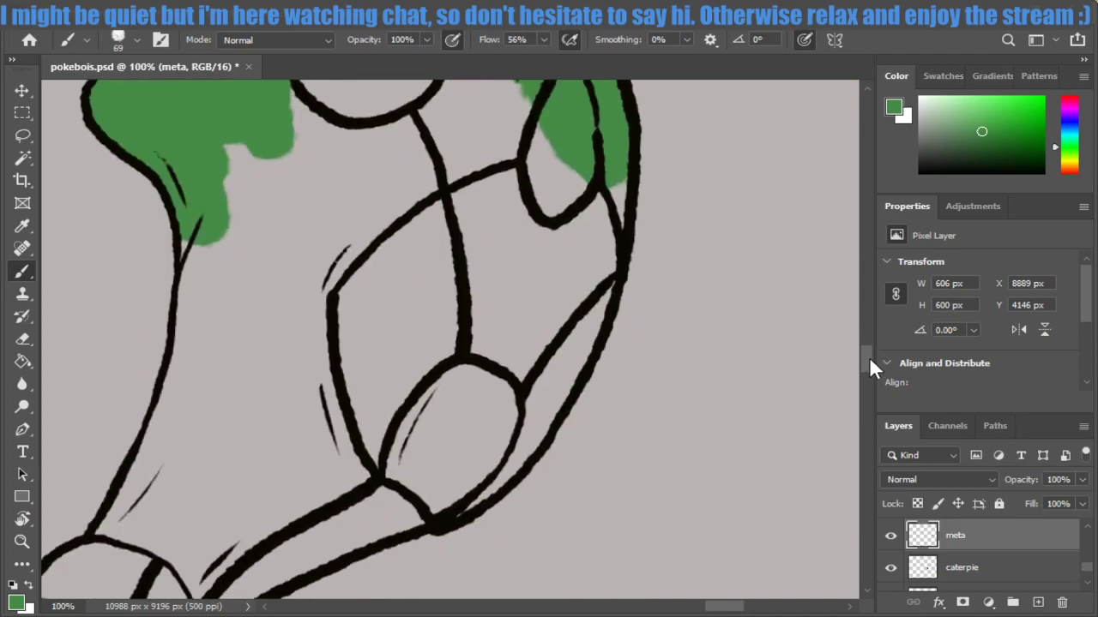
{"action": "mouse_move", "coordinate": [527, 230]}
{"action": "left_mouse_down"}
{"action": "mouse_move", "coordinate": [592, 171]}
{"action": "mouse_move", "coordinate": [613, 206]}
{"action": "mouse_move", "coordinate": [614, 176]}
{"action": "mouse_move", "coordinate": [572, 345]}
{"action": "mouse_move", "coordinate": [549, 397]}
{"action": "mouse_move", "coordinate": [549, 377]}
{"action": "mouse_move", "coordinate": [478, 481]}
{"action": "mouse_move", "coordinate": [489, 454]}
{"action": "mouse_move", "coordinate": [440, 500]}
{"action": "mouse_move", "coordinate": [420, 490]}
{"action": "mouse_move", "coordinate": [409, 458]}
{"action": "mouse_move", "coordinate": [335, 386]}
{"action": "mouse_move", "coordinate": [299, 314]}
{"action": "mouse_move", "coordinate": [206, 235]}
{"action": "mouse_move", "coordinate": [175, 436]}
{"action": "mouse_move", "coordinate": [116, 547]}
{"action": "mouse_move", "coordinate": [110, 527]}
{"action": "mouse_move", "coordinate": [182, 416]}
{"action": "left_mouse_up"}
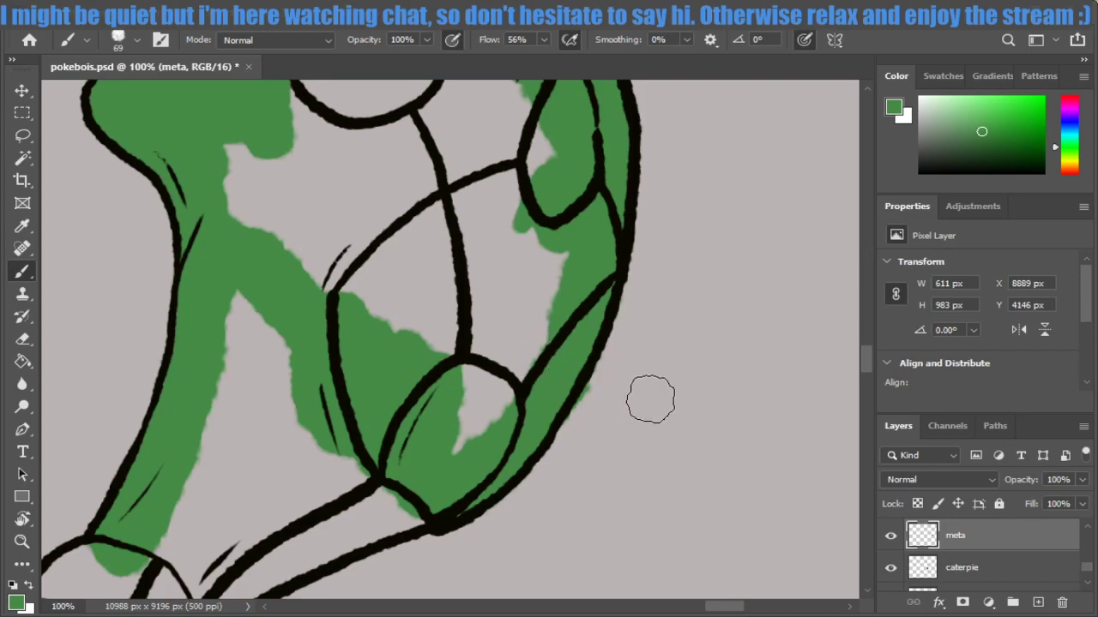
{"action": "key", "text": "e"}
{"action": "mouse_move", "coordinate": [601, 420]}
{"action": "left_mouse_down"}
{"action": "mouse_move", "coordinate": [609, 385]}
{"action": "mouse_move", "coordinate": [575, 437]}
{"action": "mouse_move", "coordinate": [590, 410]}
{"action": "left_mouse_up"}
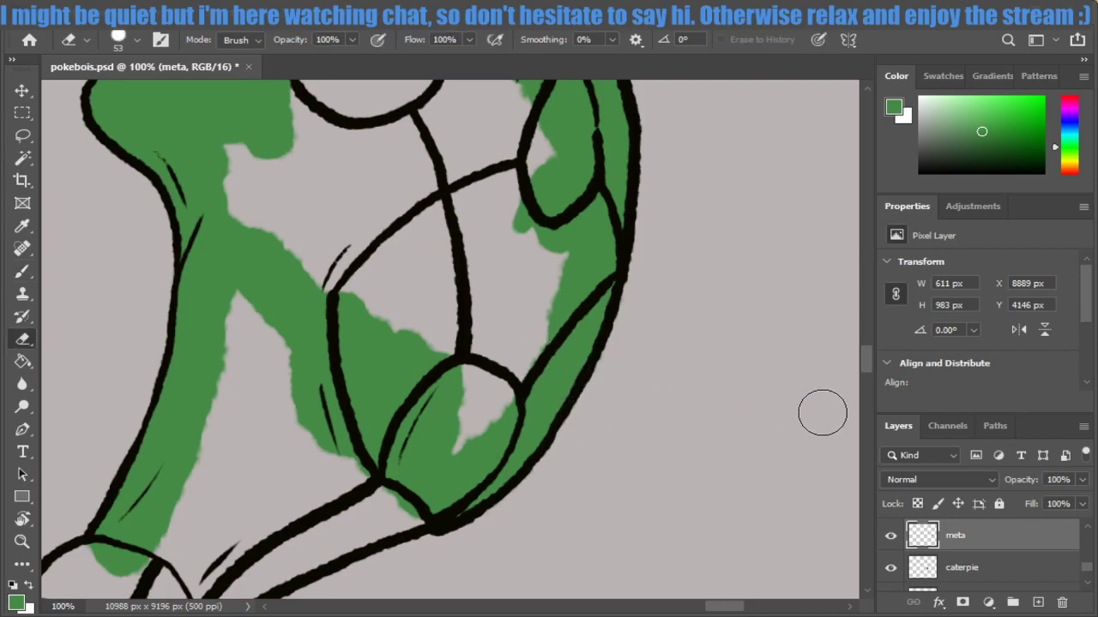
{"action": "left_click_drag", "start_coordinate": [867, 360], "coordinate": [872, 377]}
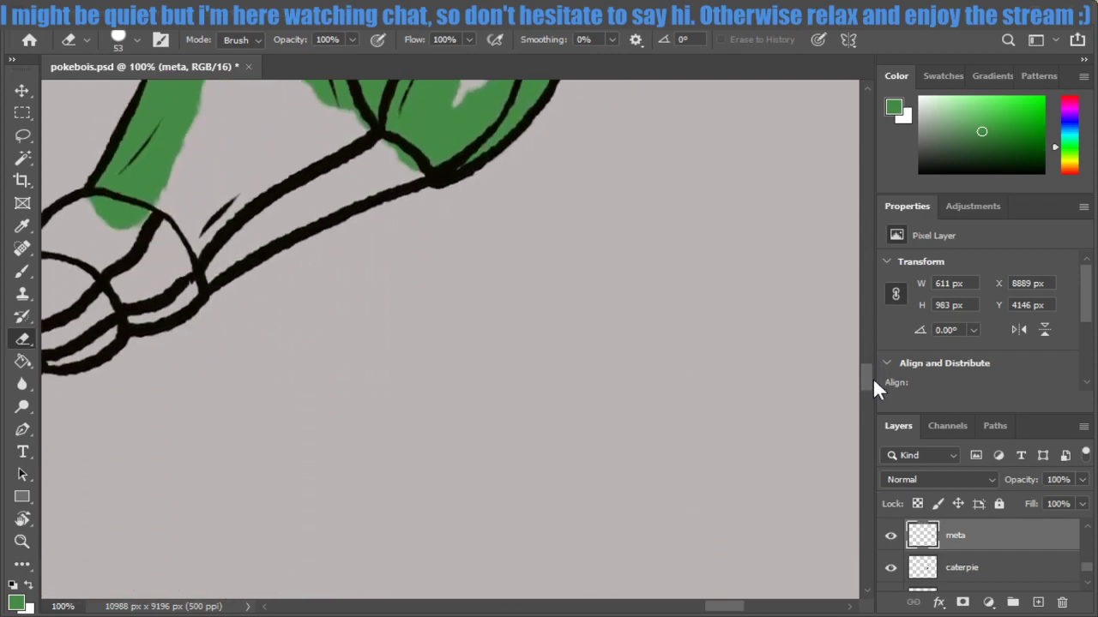
{"action": "left_click_drag", "start_coordinate": [719, 608], "coordinate": [708, 614]}
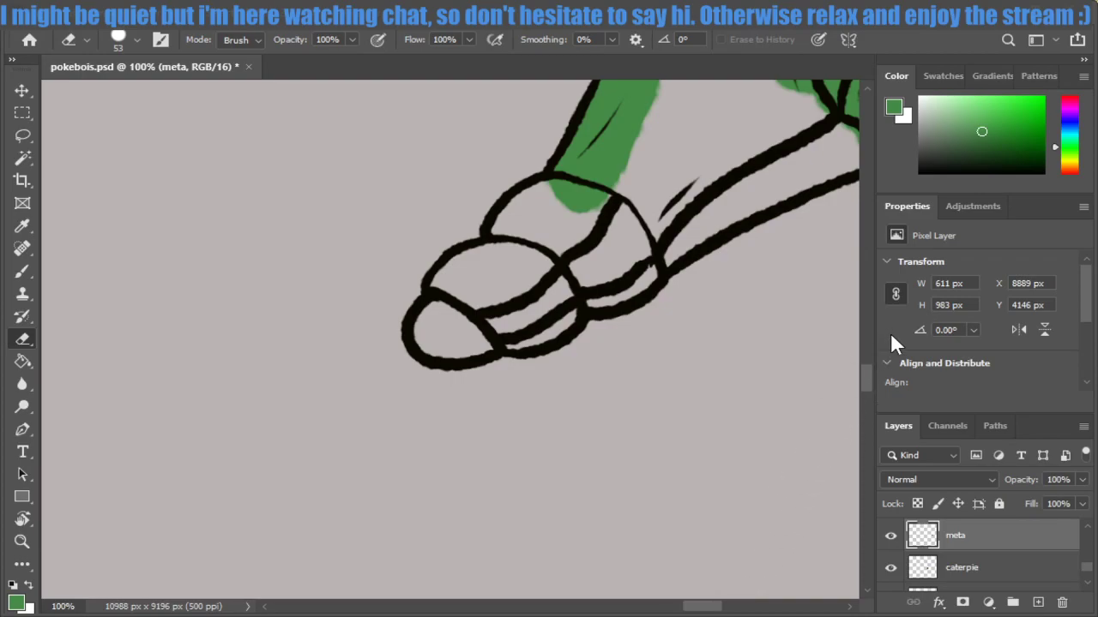
{"action": "left_click_drag", "start_coordinate": [868, 376], "coordinate": [873, 369]}
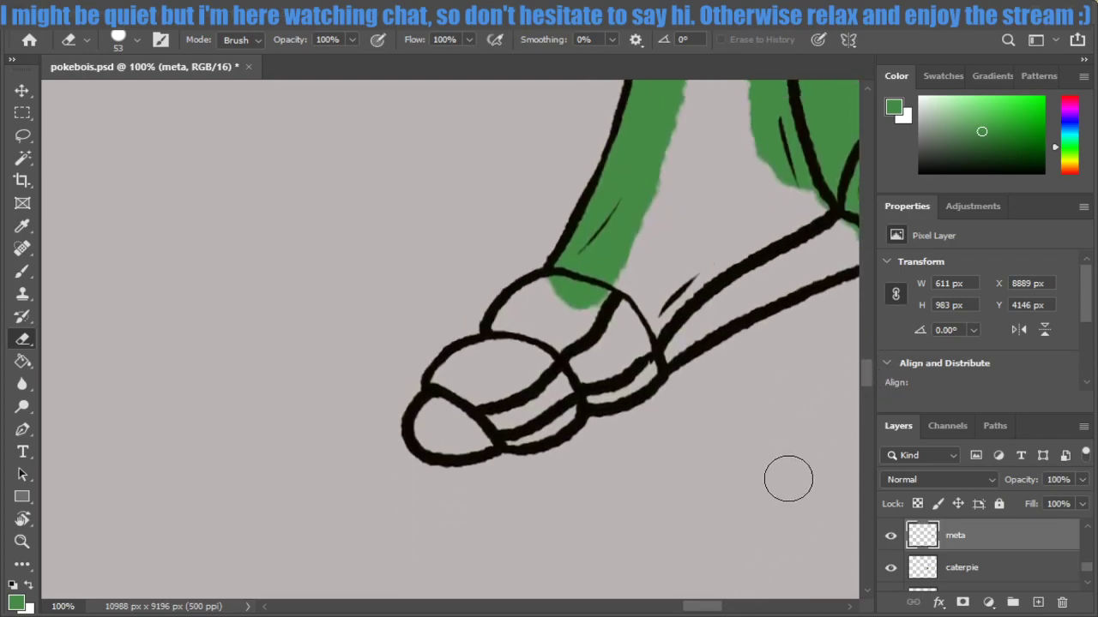
{"action": "left_click_drag", "start_coordinate": [703, 607], "coordinate": [715, 607]}
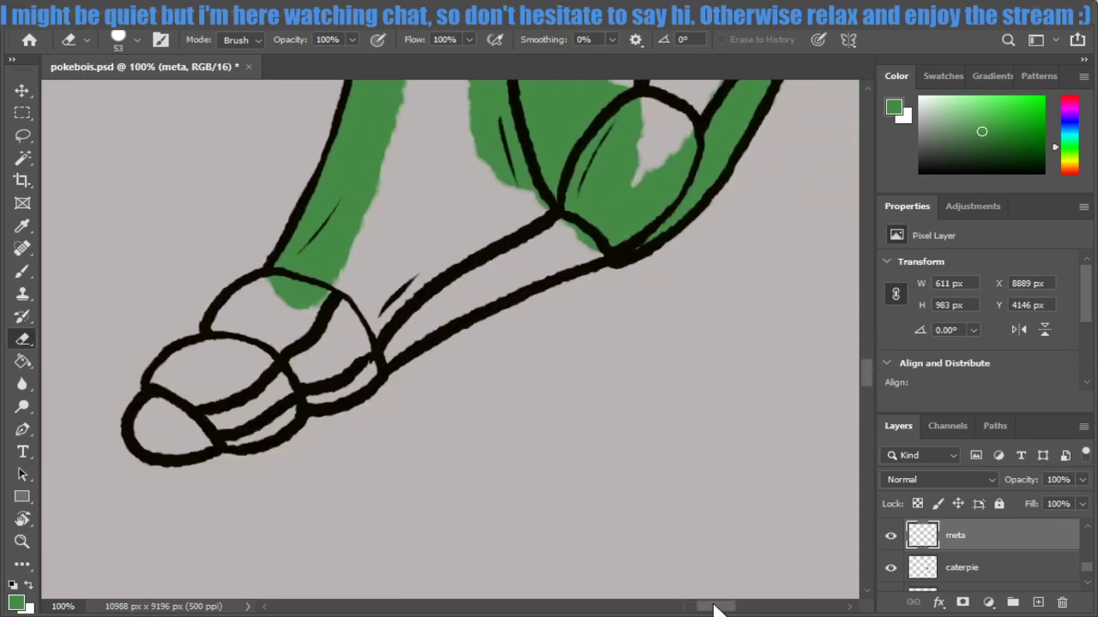
Paint green into Metapod's foot segment and extend it into the lower toe.
{"action": "key", "text": "b"}
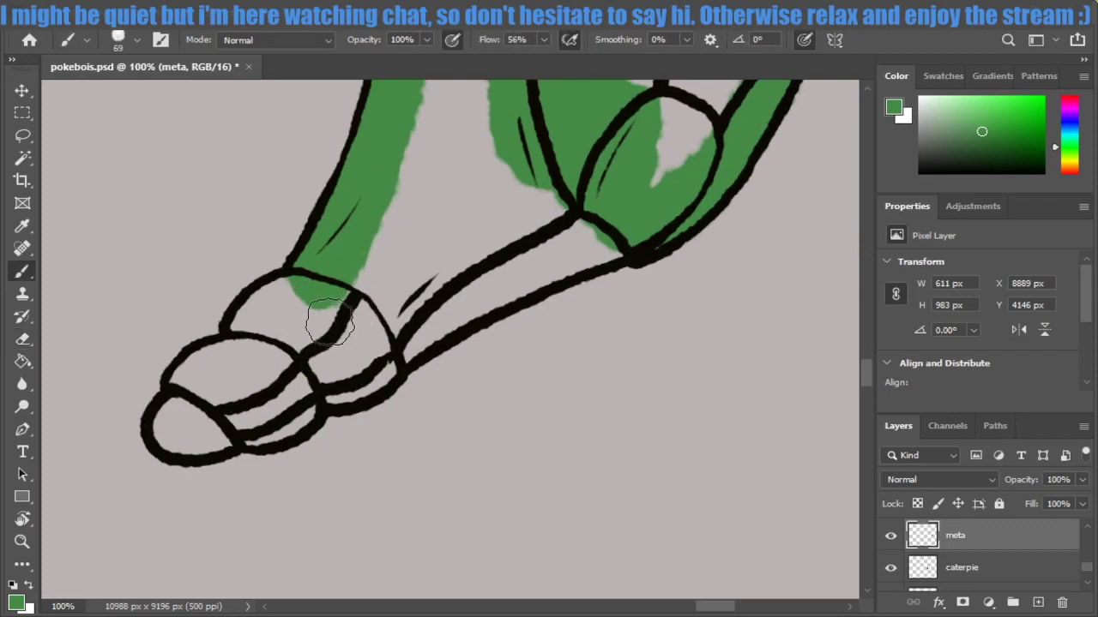
{"action": "left_click_drag", "start_coordinate": [347, 274], "coordinate": [257, 326]}
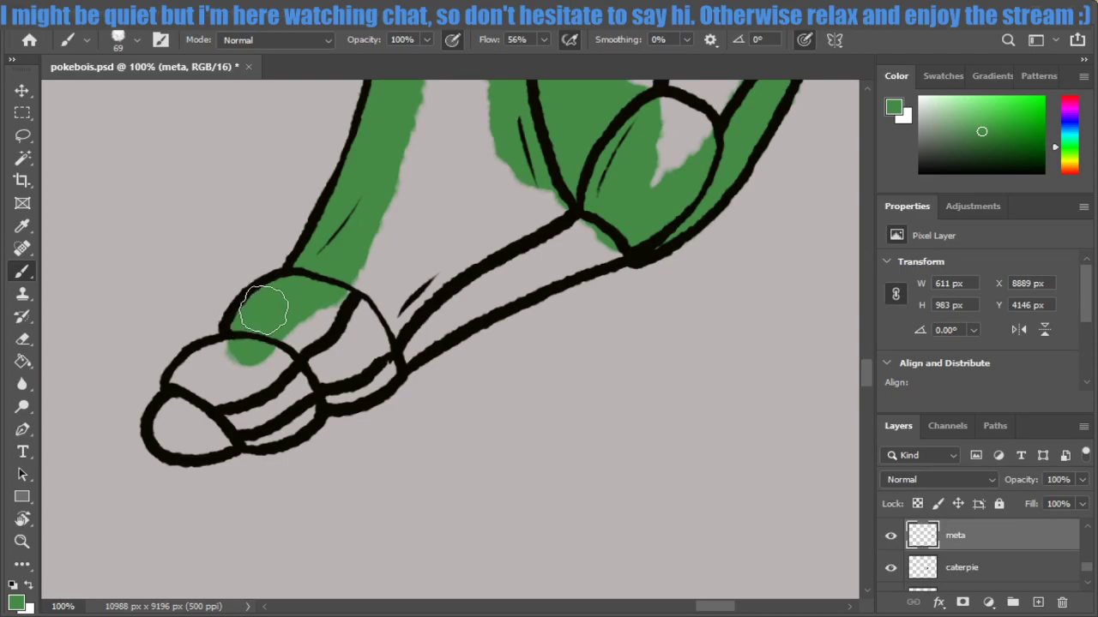
{"action": "mouse_move", "coordinate": [263, 321]}
{"action": "left_mouse_down"}
{"action": "mouse_move", "coordinate": [193, 377]}
{"action": "mouse_move", "coordinate": [201, 363]}
{"action": "mouse_move", "coordinate": [232, 362]}
{"action": "mouse_move", "coordinate": [196, 385]}
{"action": "mouse_move", "coordinate": [168, 433]}
{"action": "mouse_move", "coordinate": [262, 409]}
{"action": "mouse_move", "coordinate": [276, 417]}
{"action": "mouse_move", "coordinate": [289, 386]}
{"action": "mouse_move", "coordinate": [257, 392]}
{"action": "mouse_move", "coordinate": [326, 371]}
{"action": "mouse_move", "coordinate": [351, 384]}
{"action": "mouse_move", "coordinate": [434, 321]}
{"action": "mouse_move", "coordinate": [624, 236]}
{"action": "left_mouse_up"}
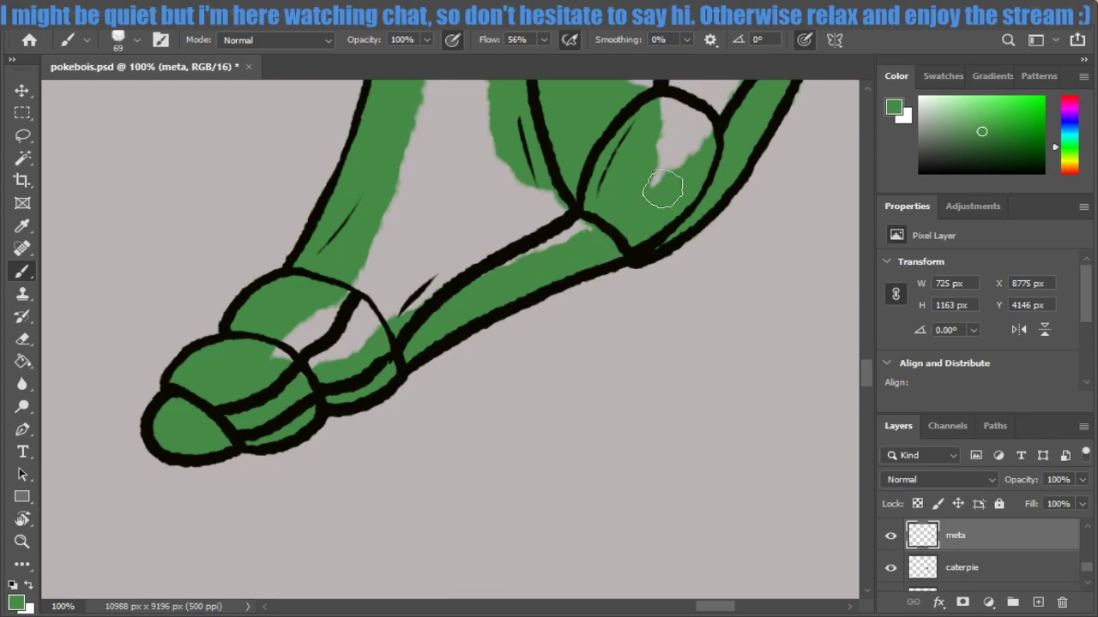
Zoom out to 50% and brush green into the remaining grey gaps of the lower body.
{"action": "key", "text": "ctrl+minus"}
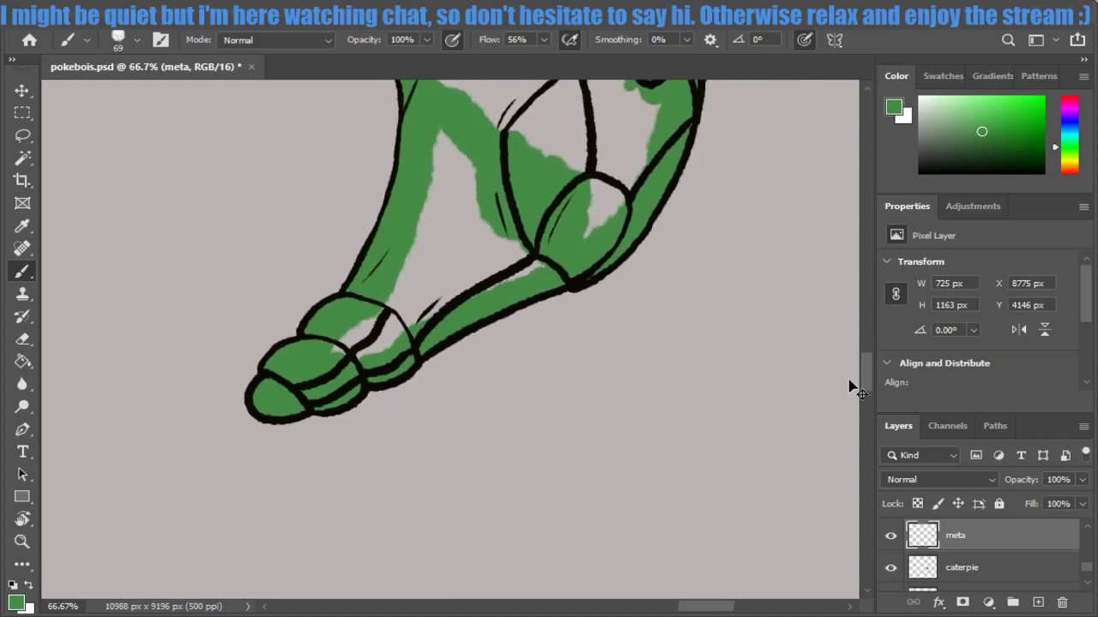
{"action": "key", "text": "ctrl+minus"}
{"action": "mouse_move", "coordinate": [867, 383]}
{"action": "left_mouse_down"}
{"action": "mouse_move", "coordinate": [870, 357]}
{"action": "mouse_move", "coordinate": [870, 369]}
{"action": "left_mouse_up"}
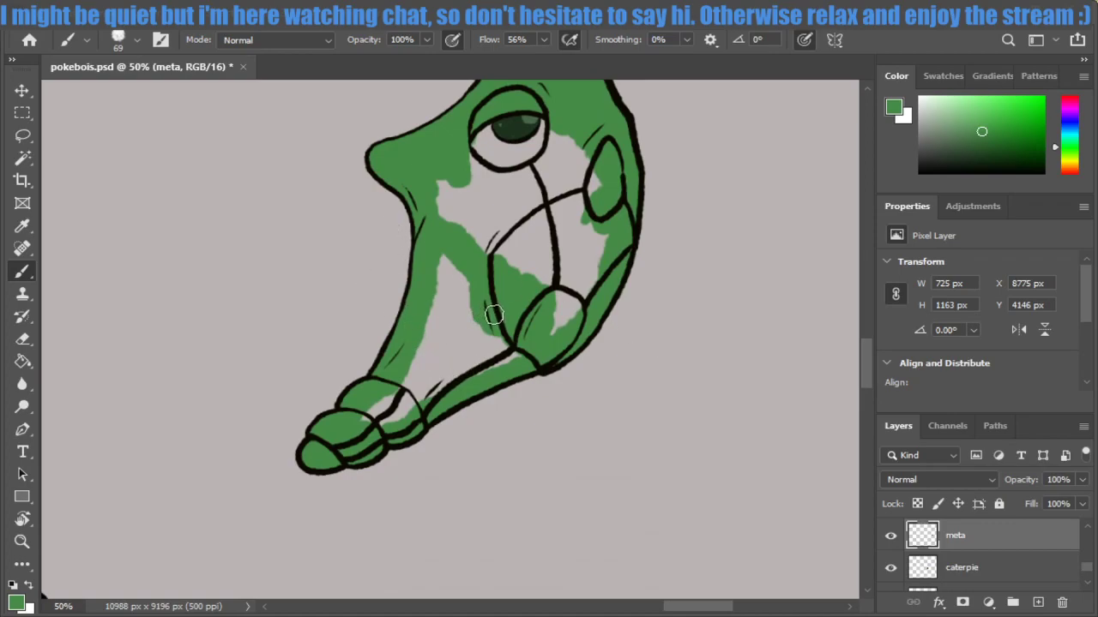
{"action": "mouse_move", "coordinate": [503, 315]}
{"action": "left_mouse_down"}
{"action": "mouse_move", "coordinate": [429, 371]}
{"action": "mouse_move", "coordinate": [498, 334]}
{"action": "mouse_move", "coordinate": [481, 305]}
{"action": "mouse_move", "coordinate": [429, 332]}
{"action": "mouse_move", "coordinate": [456, 217]}
{"action": "mouse_move", "coordinate": [454, 163]}
{"action": "mouse_move", "coordinate": [532, 198]}
{"action": "mouse_move", "coordinate": [572, 147]}
{"action": "mouse_move", "coordinate": [592, 197]}
{"action": "mouse_move", "coordinate": [557, 309]}
{"action": "mouse_move", "coordinate": [506, 244]}
{"action": "left_mouse_up"}
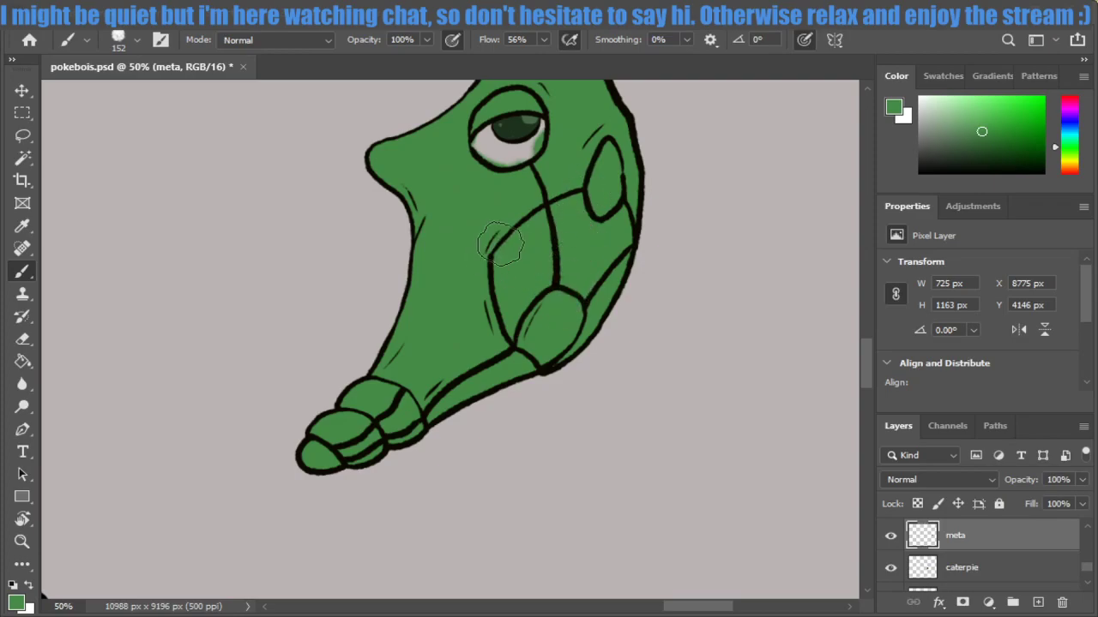
{"action": "left_click_drag", "start_coordinate": [865, 363], "coordinate": [867, 356]}
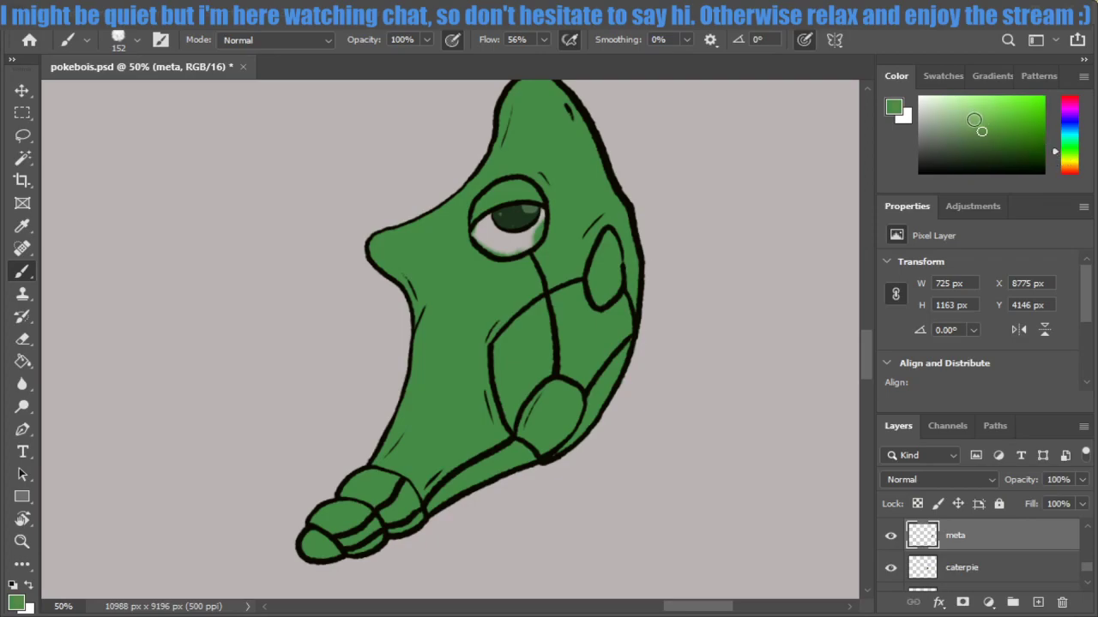
Pick a lighter green and shade the head top down toward the eye, undoing a stray body stroke.
{"action": "left_click", "coordinate": [983, 130]}
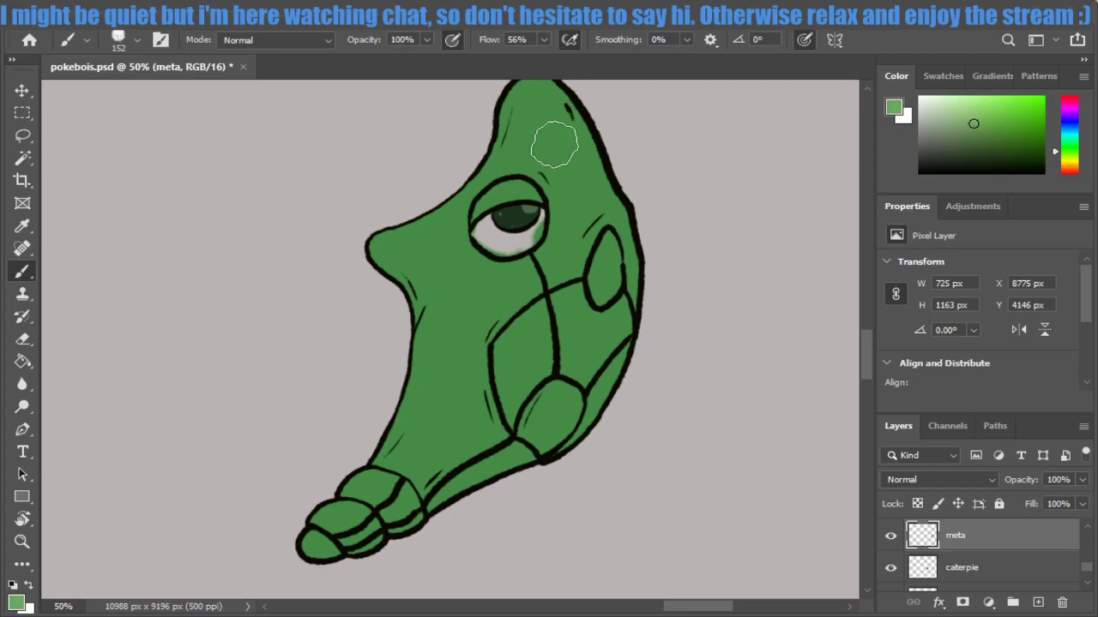
{"action": "mouse_move", "coordinate": [531, 118]}
{"action": "left_mouse_down"}
{"action": "mouse_move", "coordinate": [522, 97]}
{"action": "mouse_move", "coordinate": [552, 127]}
{"action": "mouse_move", "coordinate": [568, 183]}
{"action": "mouse_move", "coordinate": [583, 172]}
{"action": "mouse_move", "coordinate": [559, 122]}
{"action": "mouse_move", "coordinate": [572, 175]}
{"action": "mouse_move", "coordinate": [526, 132]}
{"action": "mouse_move", "coordinate": [545, 144]}
{"action": "mouse_move", "coordinate": [535, 108]}
{"action": "mouse_move", "coordinate": [589, 194]}
{"action": "mouse_move", "coordinate": [554, 160]}
{"action": "mouse_move", "coordinate": [598, 265]}
{"action": "mouse_move", "coordinate": [592, 225]}
{"action": "mouse_move", "coordinate": [609, 225]}
{"action": "mouse_move", "coordinate": [584, 186]}
{"action": "mouse_move", "coordinate": [605, 253]}
{"action": "mouse_move", "coordinate": [582, 180]}
{"action": "mouse_move", "coordinate": [605, 275]}
{"action": "mouse_move", "coordinate": [610, 232]}
{"action": "mouse_move", "coordinate": [619, 247]}
{"action": "mouse_move", "coordinate": [613, 210]}
{"action": "mouse_move", "coordinate": [544, 294]}
{"action": "mouse_move", "coordinate": [517, 363]}
{"action": "mouse_move", "coordinate": [598, 280]}
{"action": "mouse_move", "coordinate": [562, 269]}
{"action": "mouse_move", "coordinate": [566, 173]}
{"action": "mouse_move", "coordinate": [568, 246]}
{"action": "mouse_move", "coordinate": [559, 186]}
{"action": "left_mouse_up"}
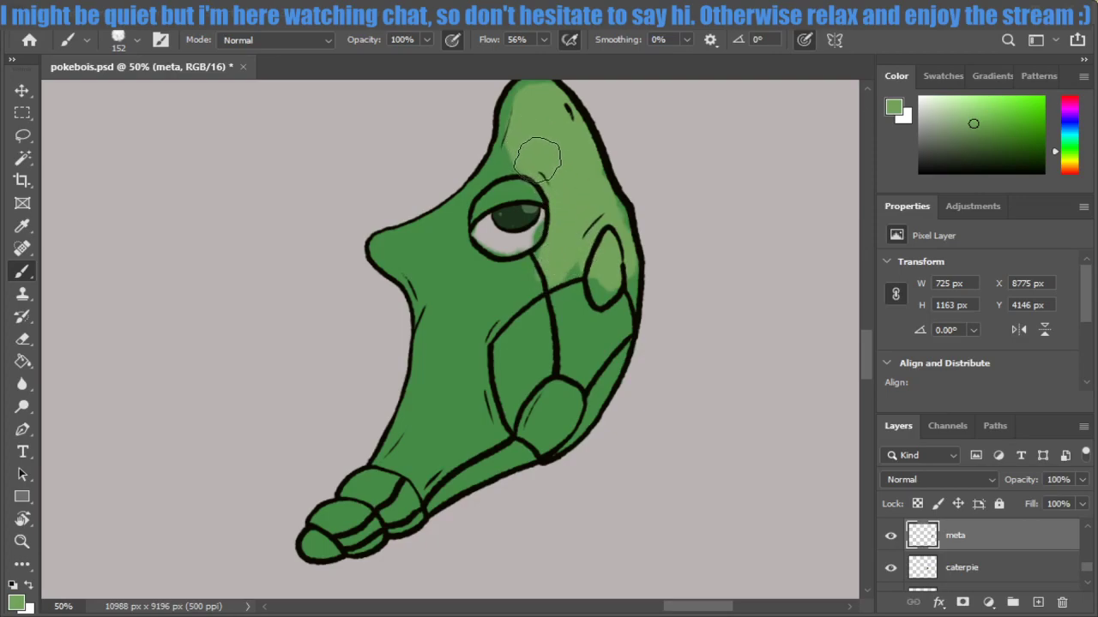
{"action": "left_click_drag", "start_coordinate": [526, 146], "coordinate": [522, 182]}
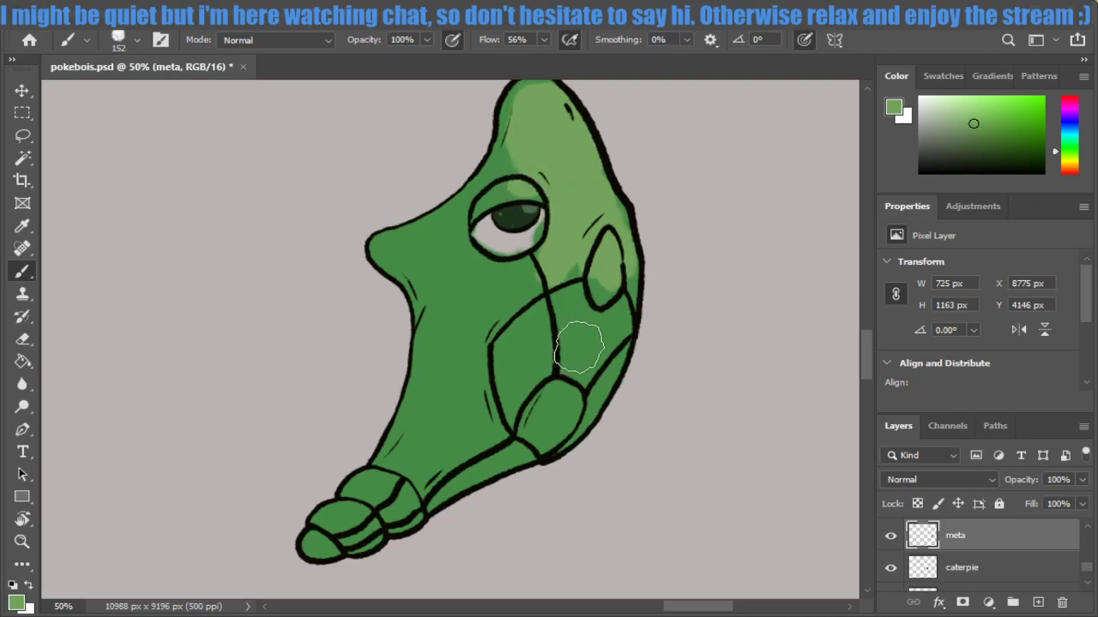
{"action": "mouse_move", "coordinate": [526, 343]}
{"action": "left_mouse_down"}
{"action": "mouse_move", "coordinate": [517, 379]}
{"action": "mouse_move", "coordinate": [526, 326]}
{"action": "mouse_move", "coordinate": [533, 320]}
{"action": "mouse_move", "coordinate": [523, 339]}
{"action": "mouse_move", "coordinate": [567, 331]}
{"action": "left_mouse_up"}
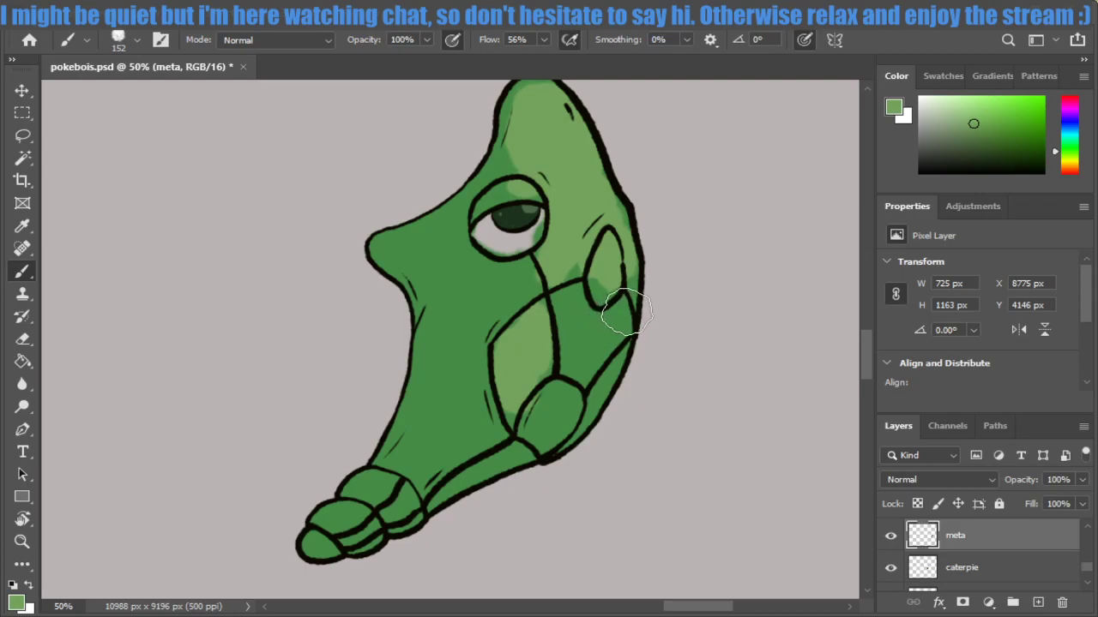
{"action": "key", "text": "ctrl+z"}
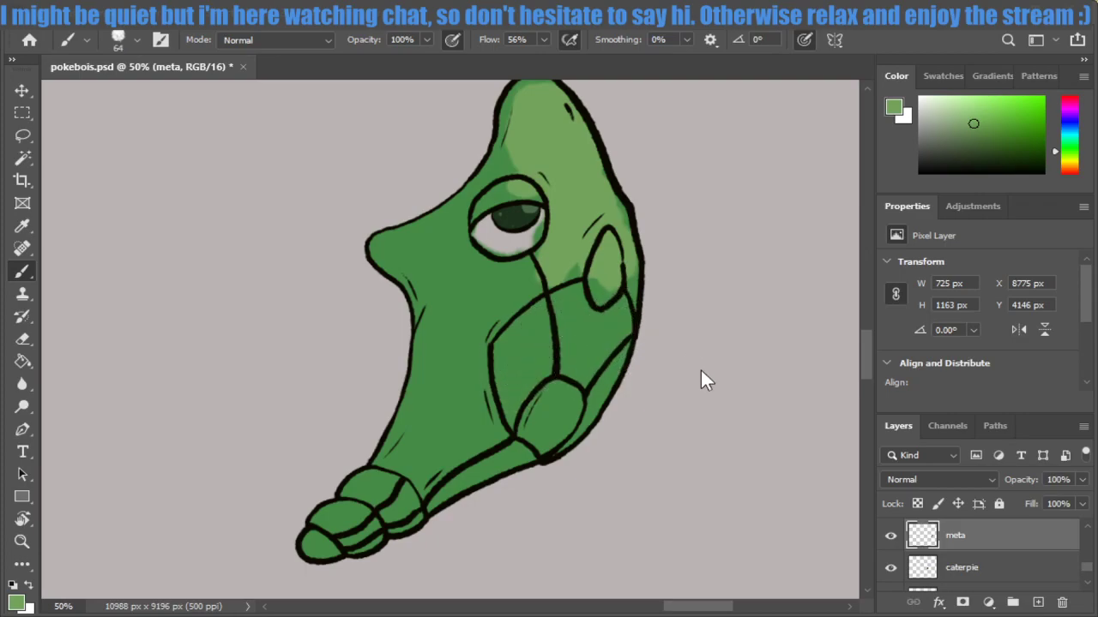
Set the brush size to 88 and add light green highlights to the snout tip and central body segment.
{"action": "key", "text": "bracketright"}
{"action": "key", "text": "bracketright"}
{"action": "key", "text": "bracketright"}
{"action": "key", "text": "bracketleft"}
{"action": "key", "text": "bracketleft"}
{"action": "key", "text": "bracketleft"}
{"action": "key", "text": "bracketleft"}
{"action": "left_click_drag", "start_coordinate": [553, 272], "coordinate": [566, 283]}
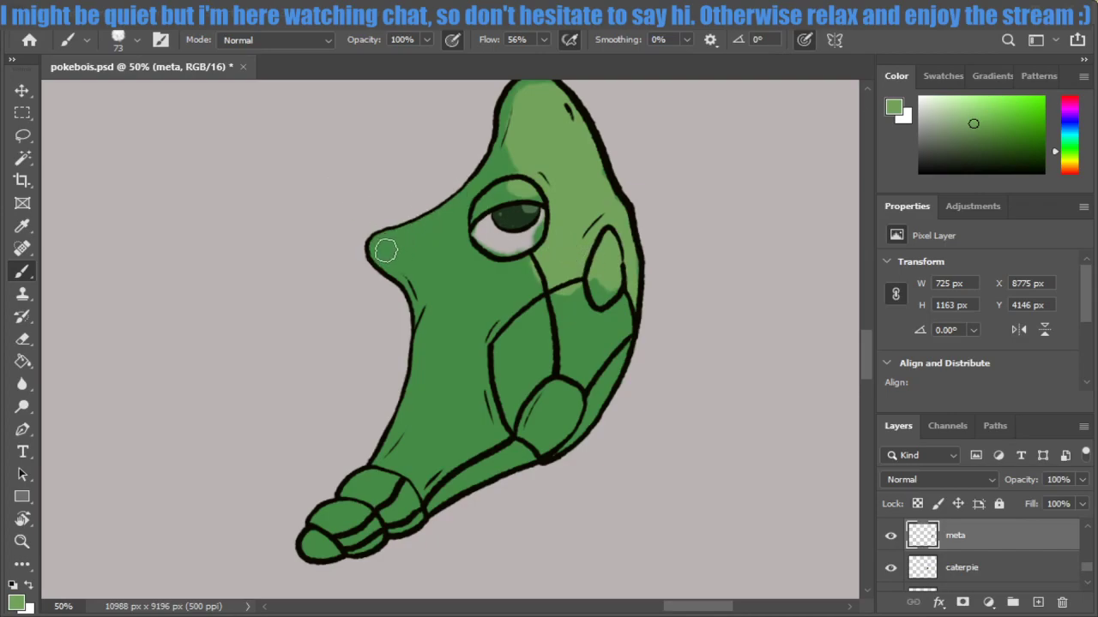
{"action": "left_click_drag", "start_coordinate": [385, 251], "coordinate": [380, 247]}
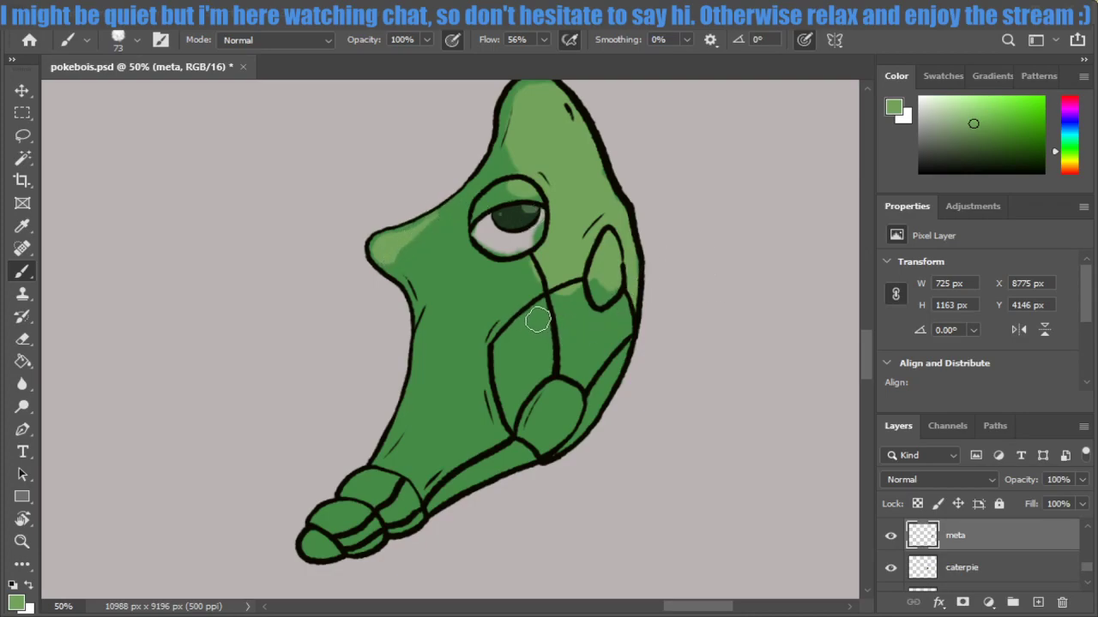
{"action": "mouse_move", "coordinate": [532, 321]}
{"action": "left_mouse_down"}
{"action": "mouse_move", "coordinate": [514, 359]}
{"action": "mouse_move", "coordinate": [505, 355]}
{"action": "left_mouse_up"}
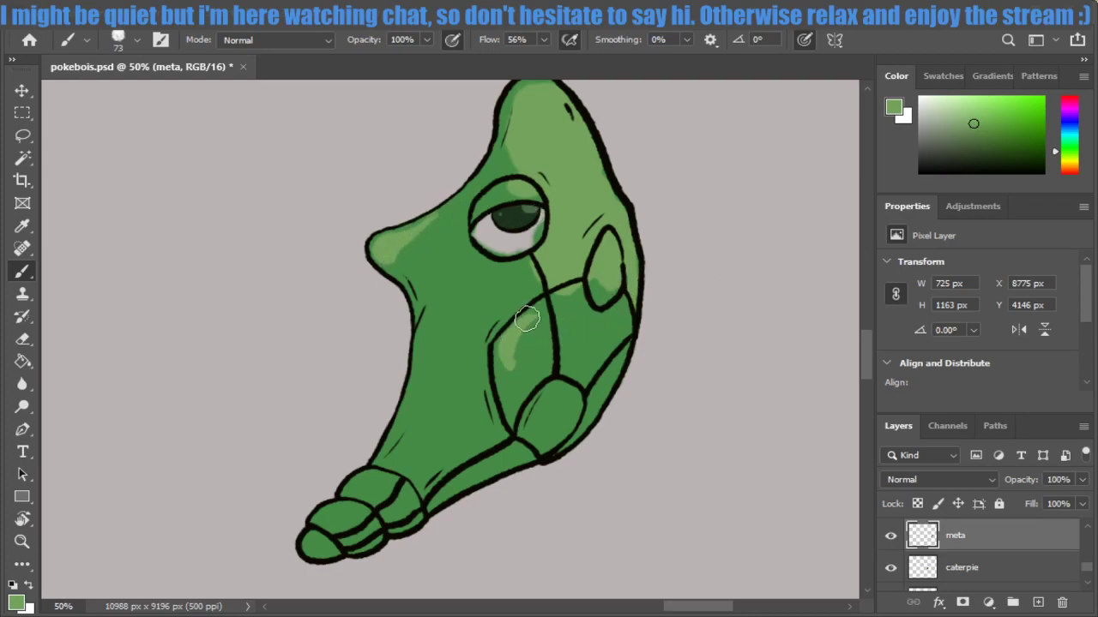
{"action": "mouse_move", "coordinate": [527, 319]}
{"action": "left_mouse_down"}
{"action": "mouse_move", "coordinate": [511, 343]}
{"action": "mouse_move", "coordinate": [536, 373]}
{"action": "mouse_move", "coordinate": [544, 367]}
{"action": "left_mouse_up"}
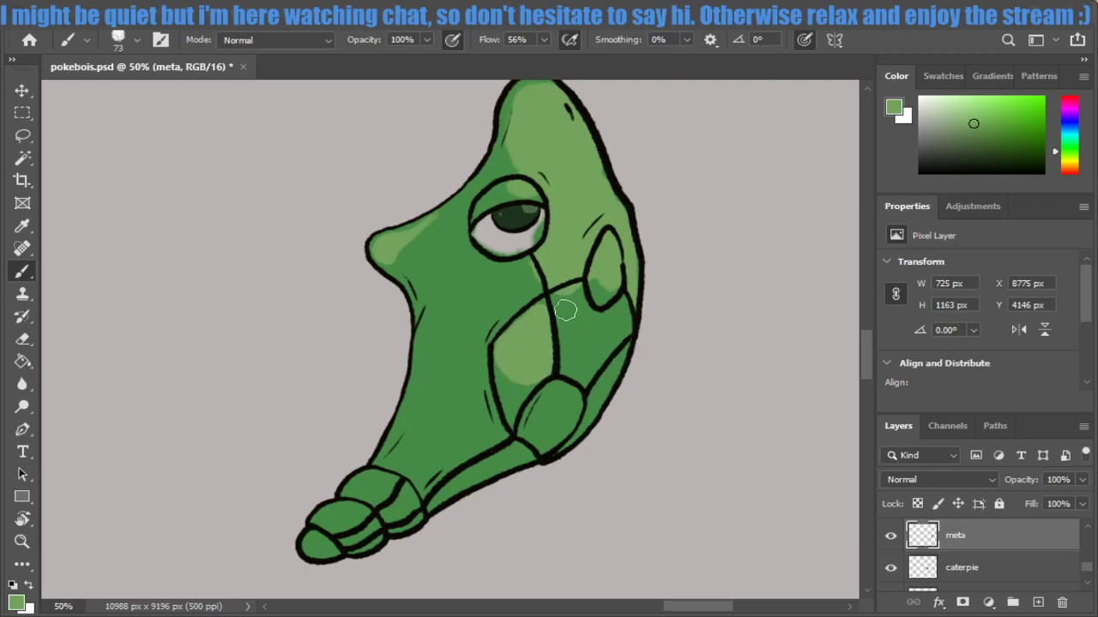
{"action": "mouse_move", "coordinate": [574, 311]}
{"action": "left_mouse_down"}
{"action": "mouse_move", "coordinate": [559, 315]}
{"action": "mouse_move", "coordinate": [575, 360]}
{"action": "mouse_move", "coordinate": [620, 326]}
{"action": "mouse_move", "coordinate": [601, 337]}
{"action": "left_mouse_up"}
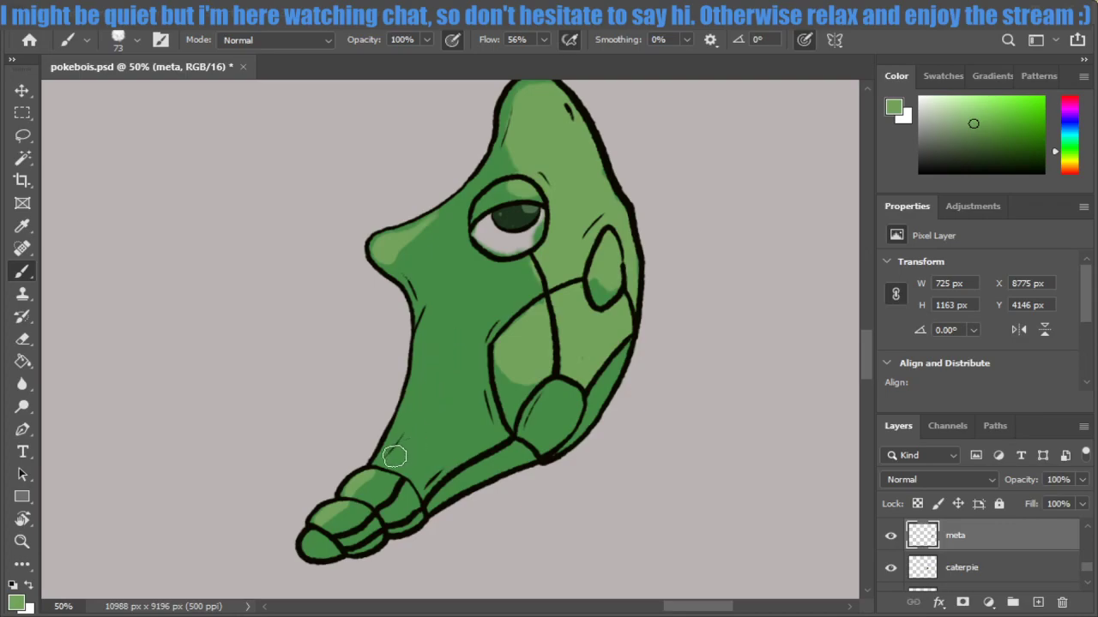
Try highlights along the lower-left body edge, then undo them.
{"action": "mouse_move", "coordinate": [394, 457]}
{"action": "left_mouse_down"}
{"action": "mouse_move", "coordinate": [417, 385]}
{"action": "mouse_move", "coordinate": [386, 460]}
{"action": "mouse_move", "coordinate": [411, 403]}
{"action": "left_mouse_up"}
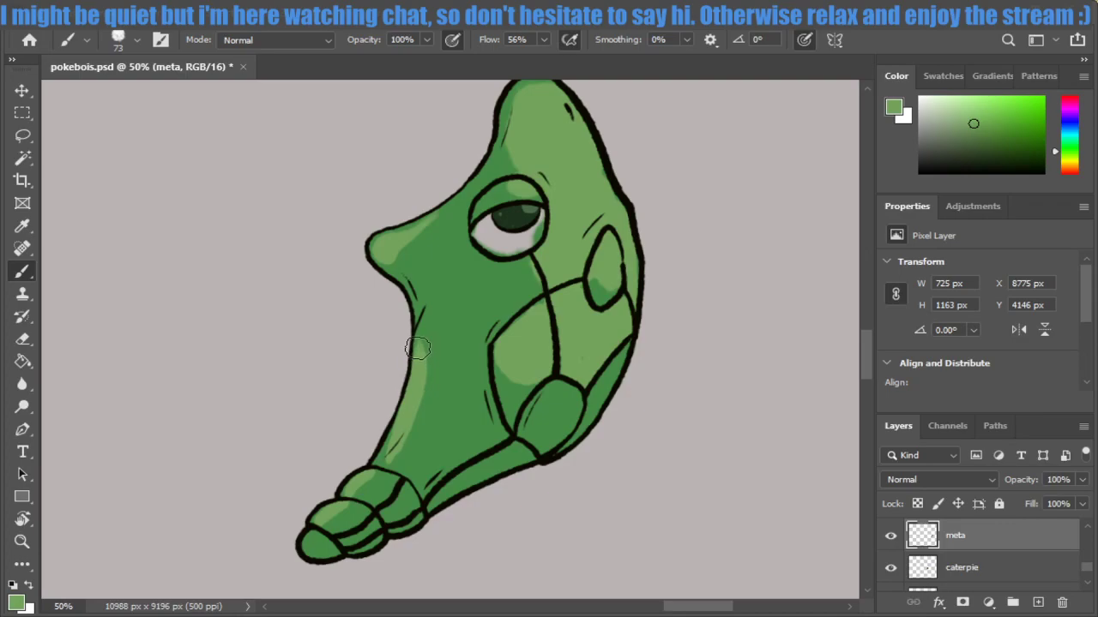
{"action": "left_click_drag", "start_coordinate": [416, 422], "coordinate": [397, 443]}
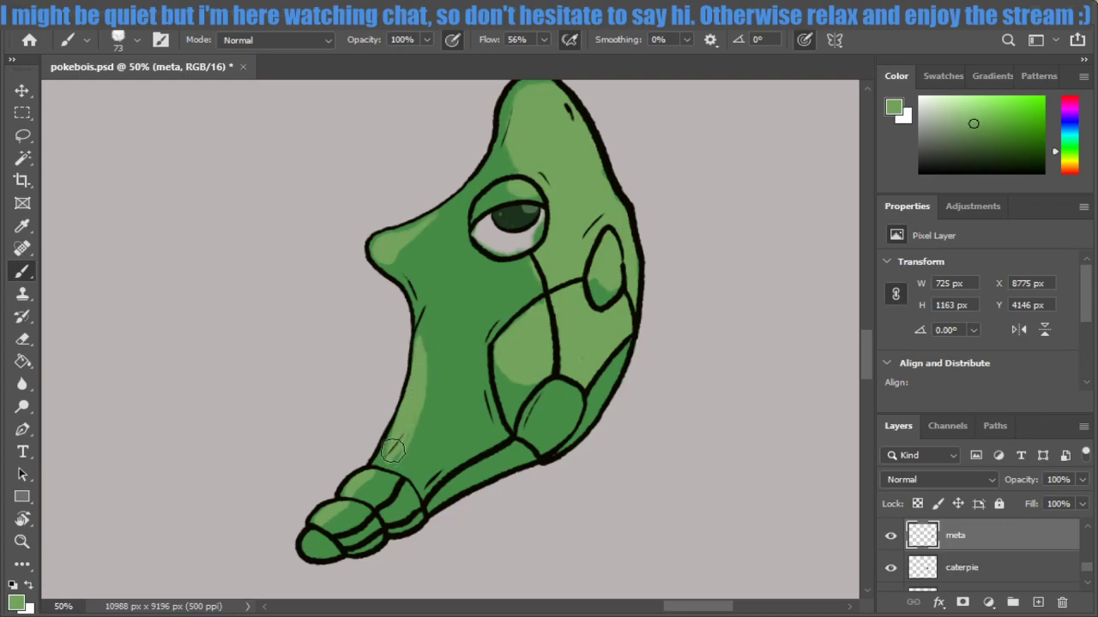
{"action": "key", "text": "ctrl+z"}
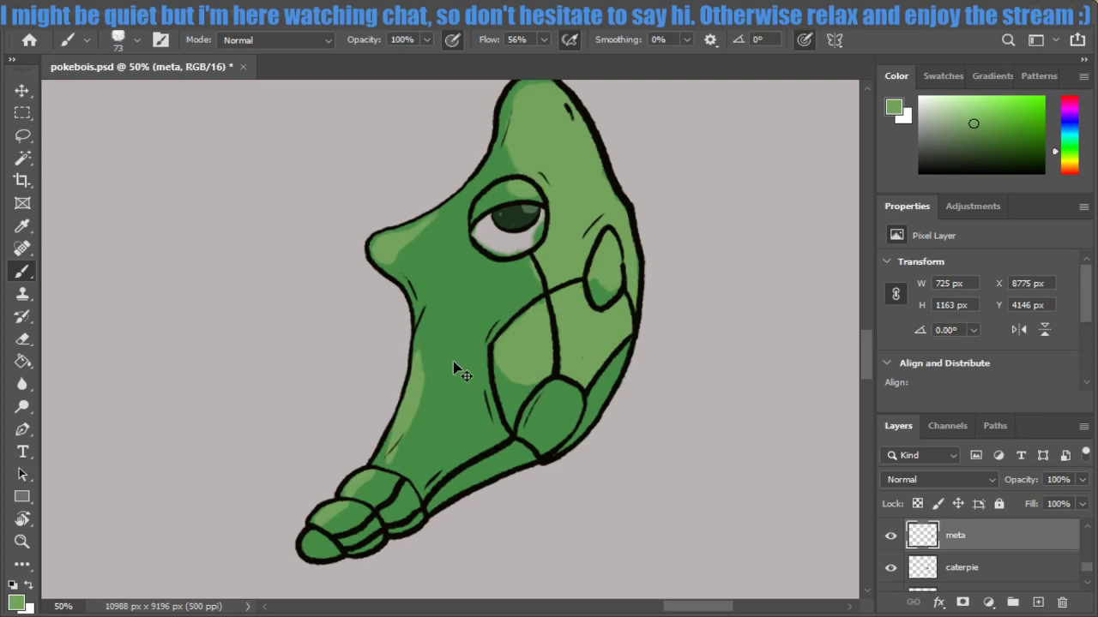
{"action": "key", "text": "ctrl+z"}
{"action": "key", "text": "ctrl+z"}
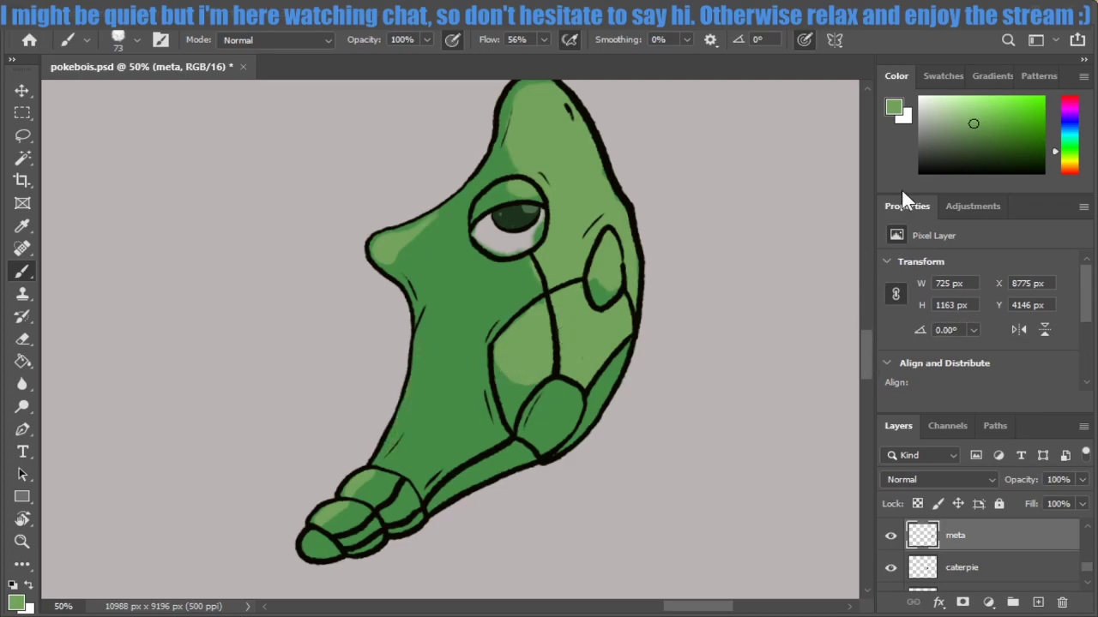
Pick a very pale green and paint a white highlight along the eye's inner edge and lower outline.
{"action": "left_click", "coordinate": [924, 104]}
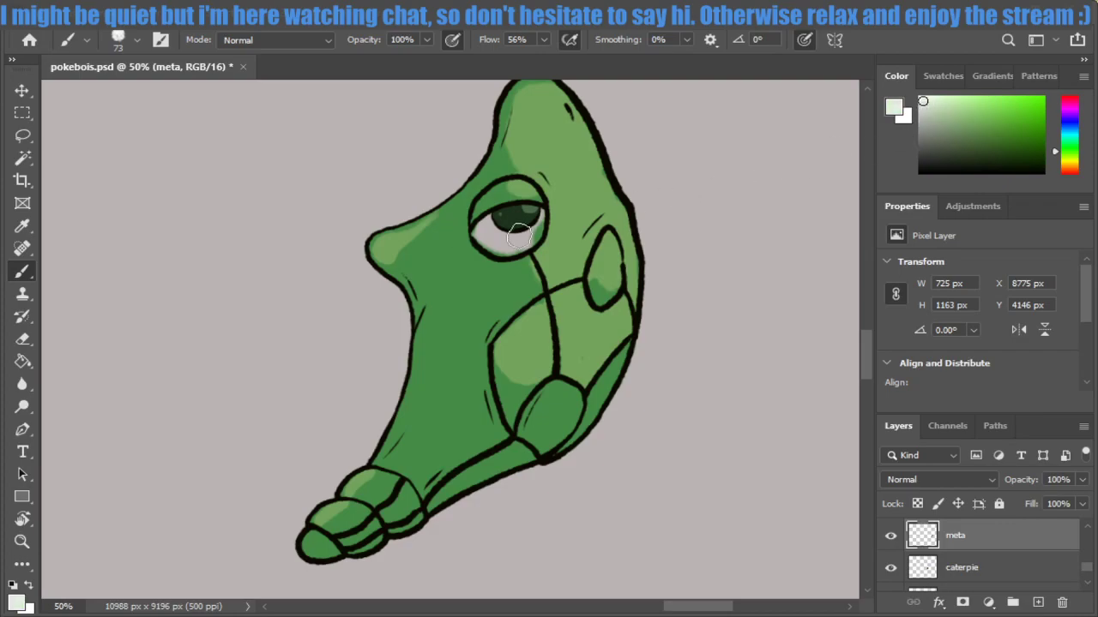
{"action": "key", "text": "ctrl+plus"}
{"action": "key", "text": "ctrl+plus"}
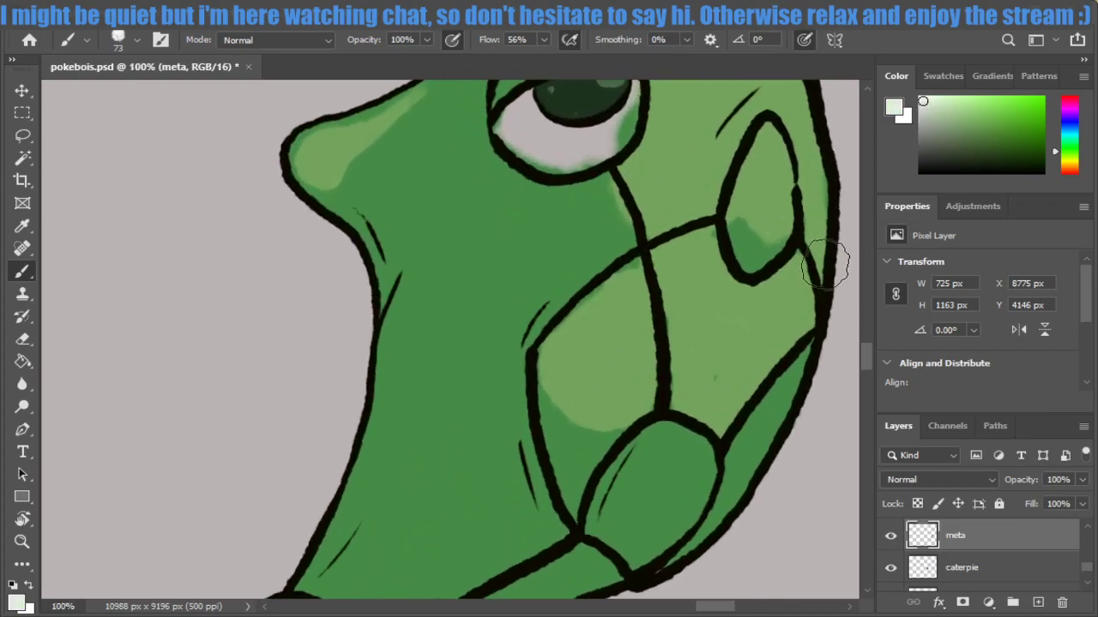
{"action": "left_click_drag", "start_coordinate": [867, 349], "coordinate": [865, 331]}
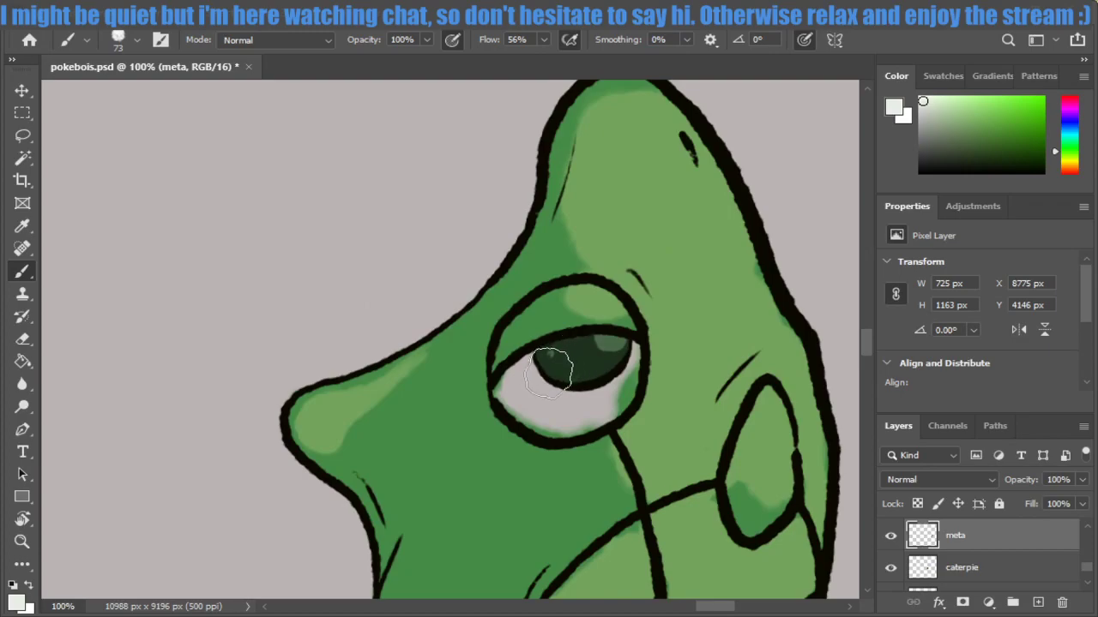
{"action": "left_click_drag", "start_coordinate": [517, 391], "coordinate": [517, 382]}
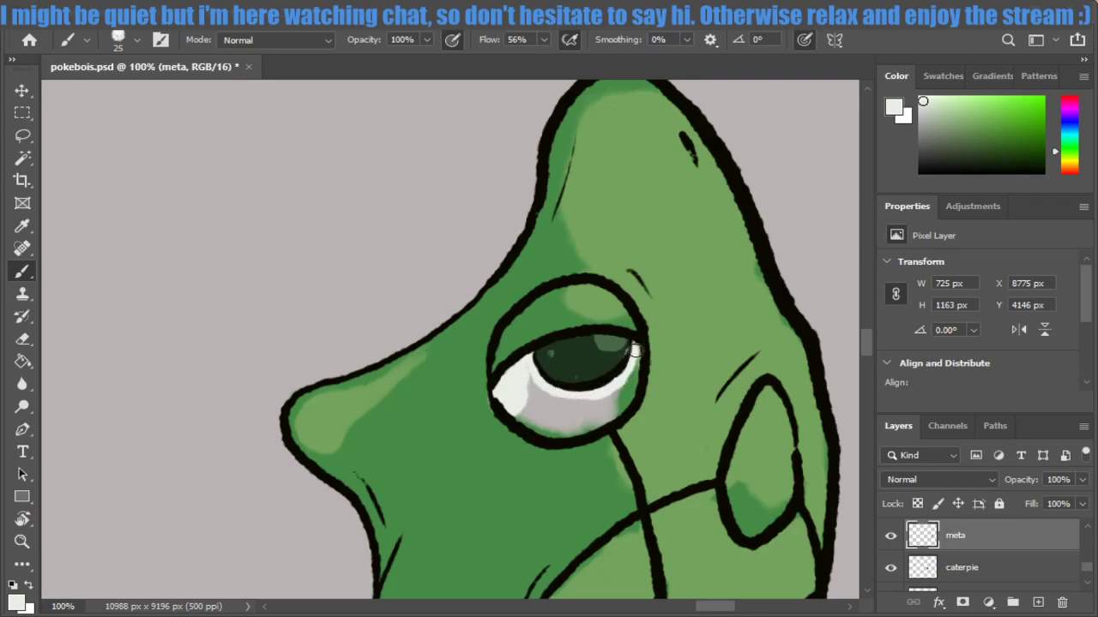
{"action": "scroll", "coordinate": [635, 349], "scroll_direction": "up", "scroll_amount": 1}
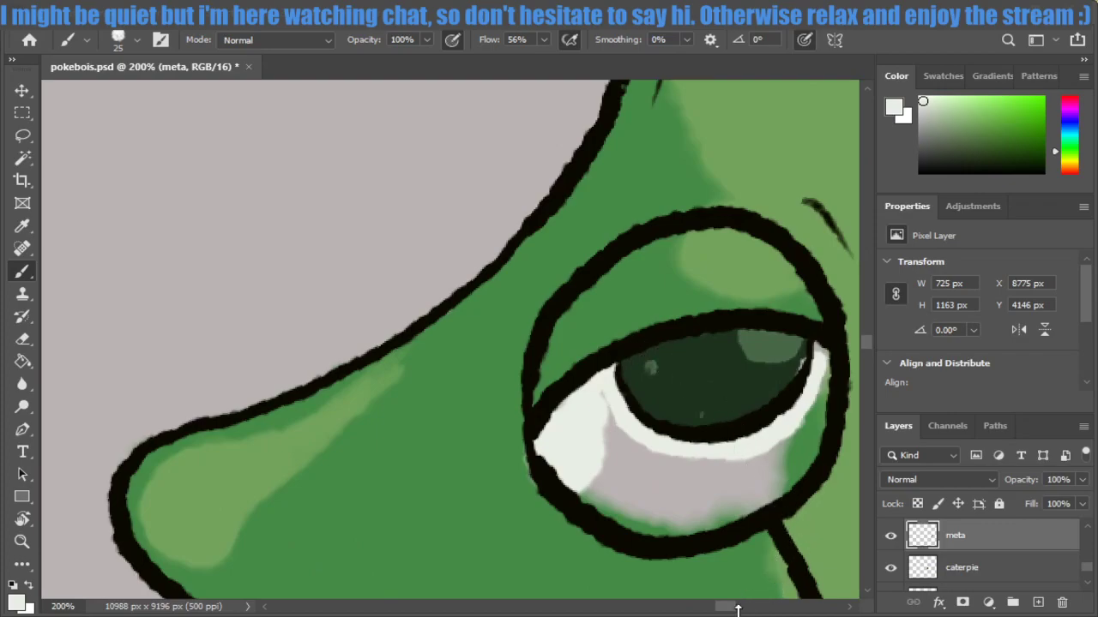
{"action": "left_click_drag", "start_coordinate": [727, 610], "coordinate": [738, 610]}
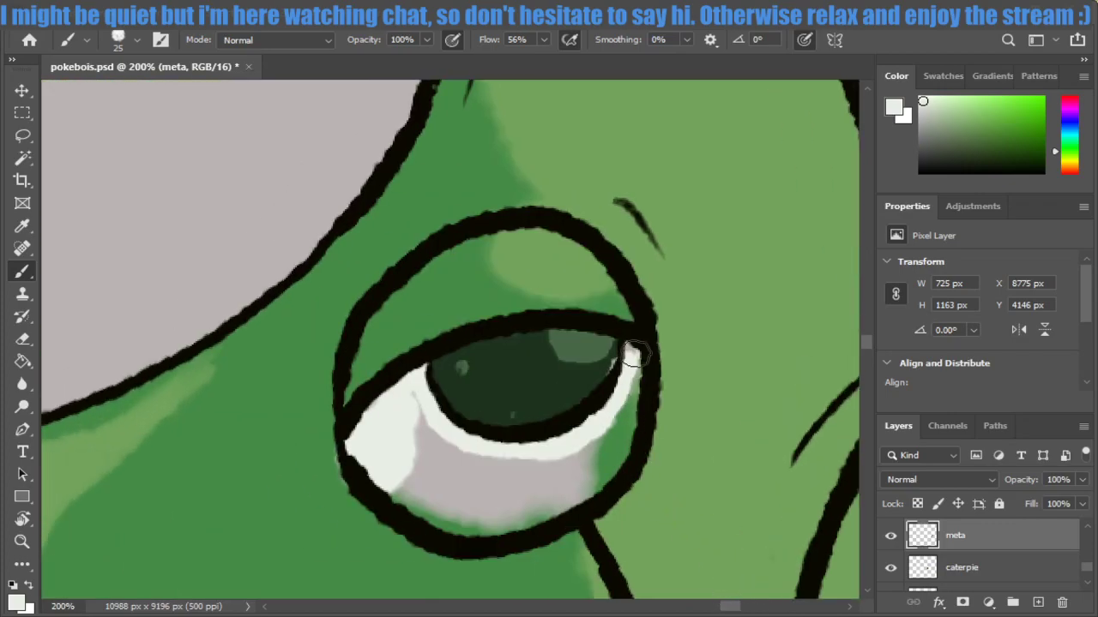
{"action": "mouse_move", "coordinate": [632, 350]}
{"action": "left_mouse_down"}
{"action": "mouse_move", "coordinate": [600, 478]}
{"action": "mouse_move", "coordinate": [559, 510]}
{"action": "mouse_move", "coordinate": [478, 522]}
{"action": "left_mouse_up"}
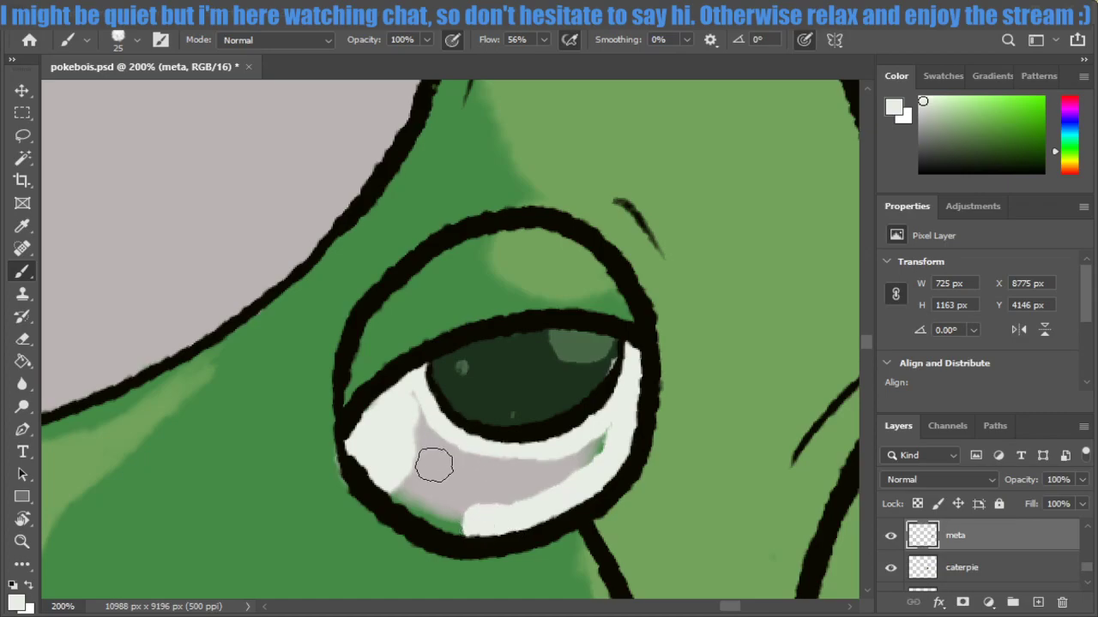
{"action": "left_click_drag", "start_coordinate": [375, 453], "coordinate": [428, 512]}
{"action": "mouse_move", "coordinate": [482, 518]}
{"action": "left_mouse_down"}
{"action": "mouse_move", "coordinate": [421, 466]}
{"action": "mouse_move", "coordinate": [407, 400]}
{"action": "mouse_move", "coordinate": [419, 443]}
{"action": "mouse_move", "coordinate": [383, 400]}
{"action": "mouse_move", "coordinate": [421, 483]}
{"action": "mouse_move", "coordinate": [437, 455]}
{"action": "mouse_move", "coordinate": [466, 471]}
{"action": "mouse_move", "coordinate": [559, 475]}
{"action": "mouse_move", "coordinate": [600, 438]}
{"action": "mouse_move", "coordinate": [537, 440]}
{"action": "left_mouse_up"}
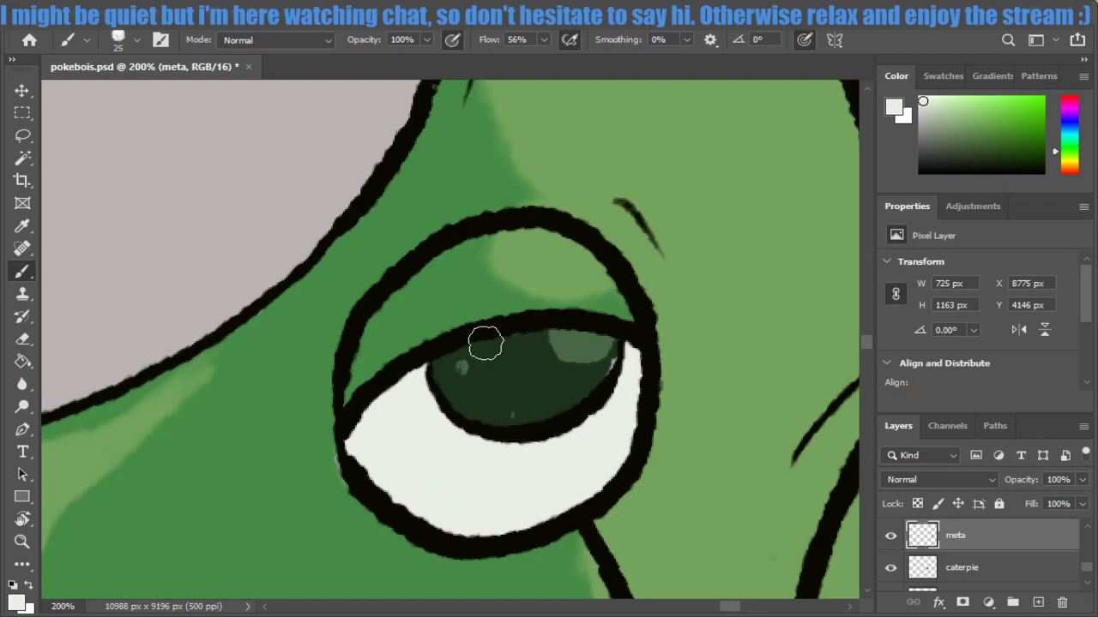
Sample the iris's dark green to touch up the eye highlight, then sample the body green.
{"action": "key", "text": "i"}
{"action": "left_click", "coordinate": [573, 377]}
{"action": "key", "text": "ctrl+plus"}
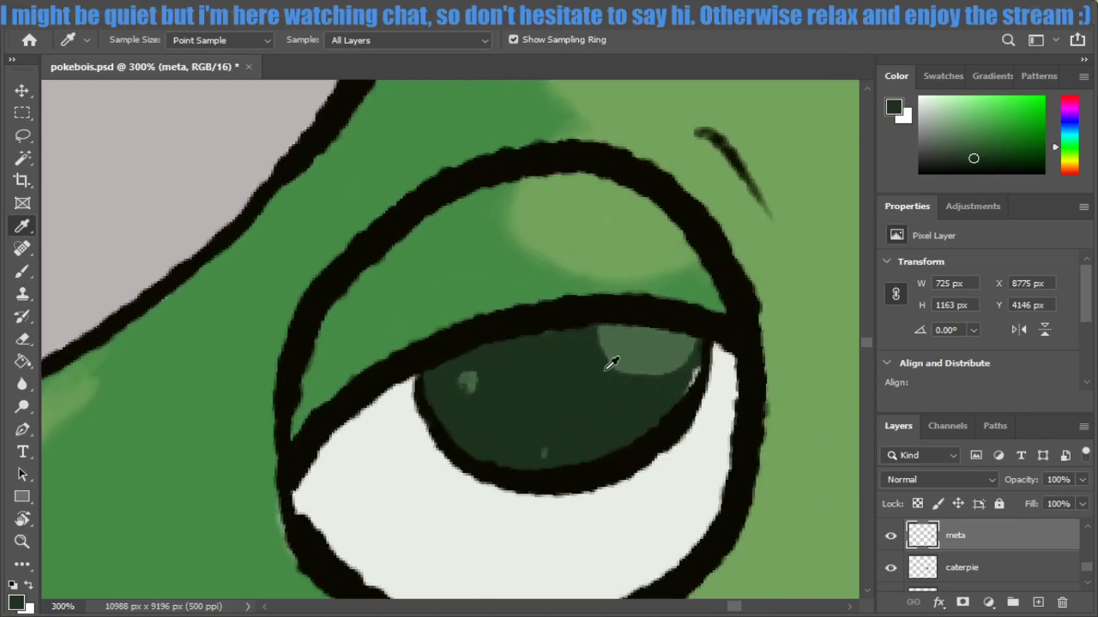
{"action": "key", "text": "b"}
{"action": "left_click_drag", "start_coordinate": [689, 381], "coordinate": [694, 372]}
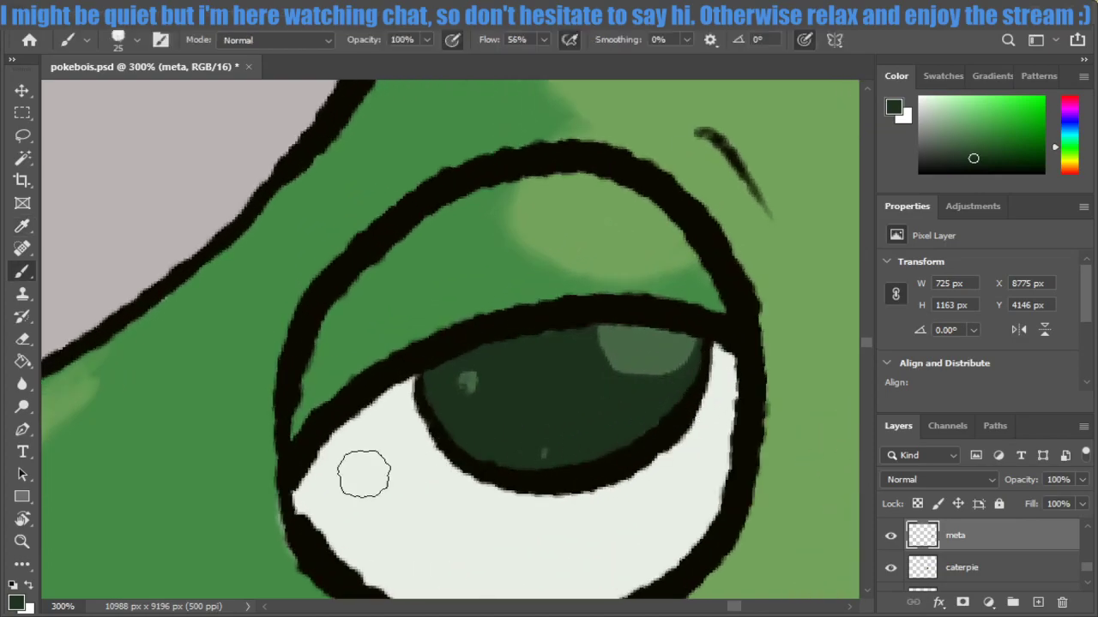
{"action": "left_click", "coordinate": [216, 510], "text": "alt"}
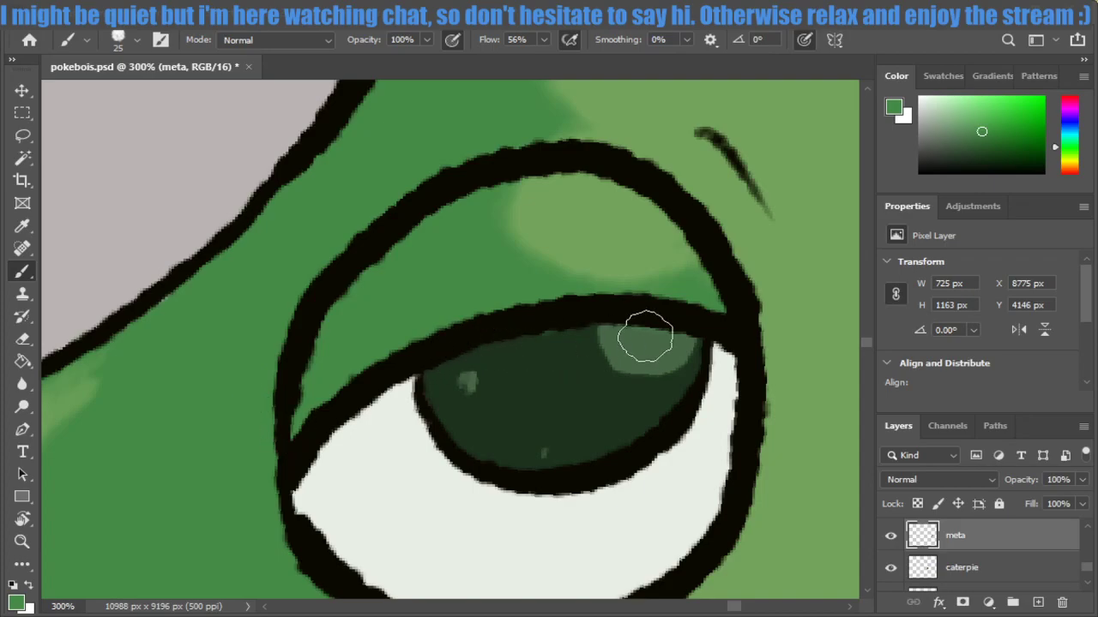
{"action": "key", "text": "e"}
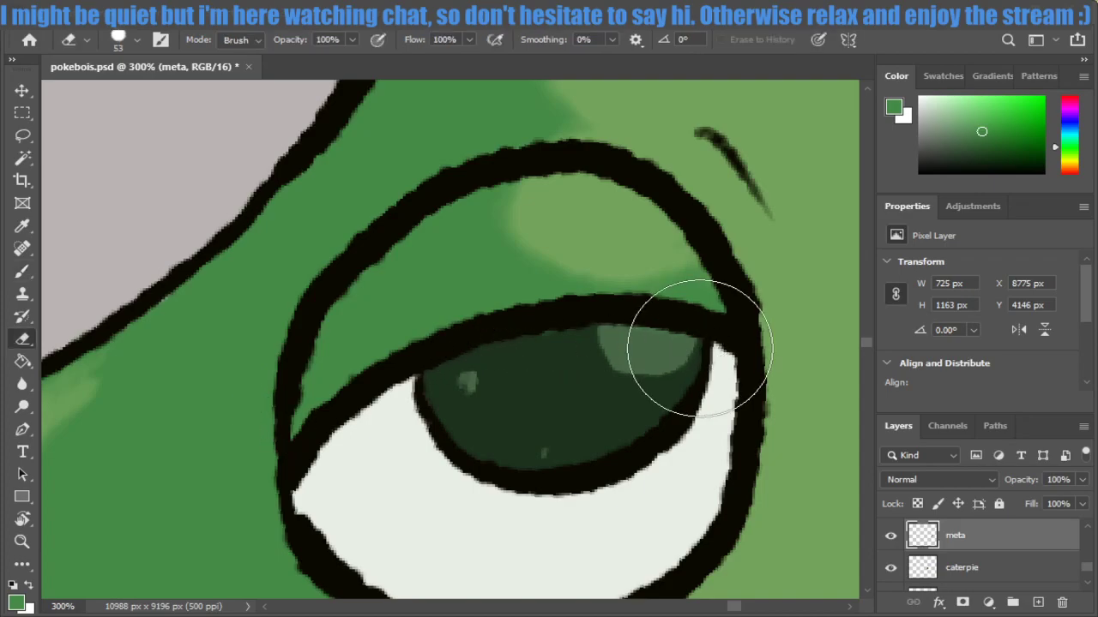
{"action": "key", "text": "ctrl+minus"}
Handwrite the test word 'Hardboi' beside Metapod with the brush.
{"action": "key", "text": "ctrl+minus"}
{"action": "key", "text": "ctrl+minus"}
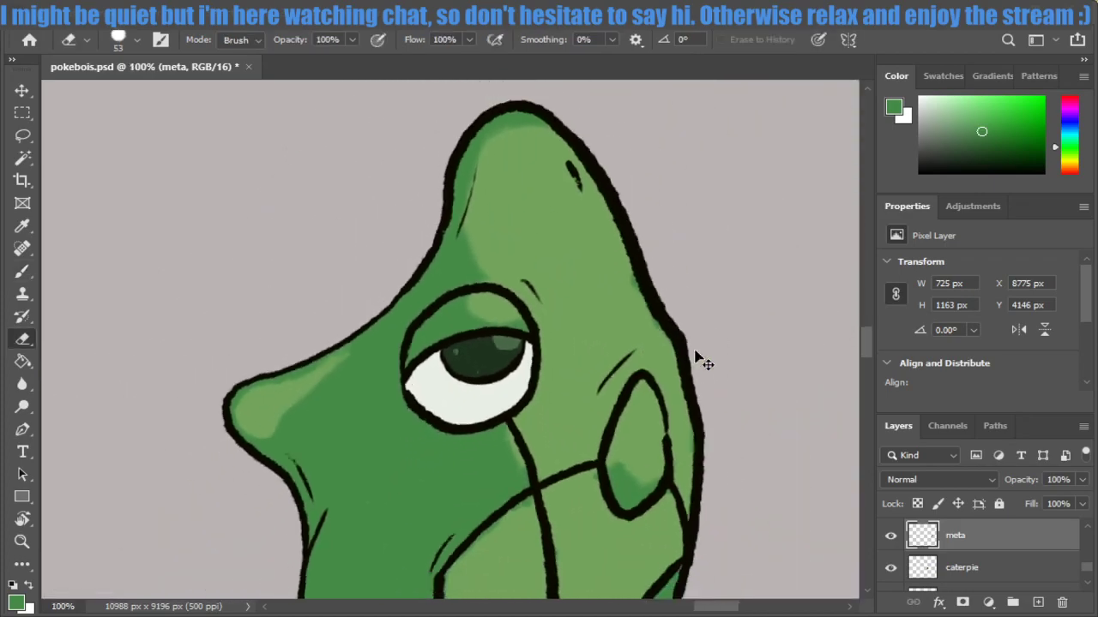
{"action": "key", "text": "ctrl+minus"}
{"action": "key", "text": "ctrl+minus"}
{"action": "key", "text": "ctrl+minus"}
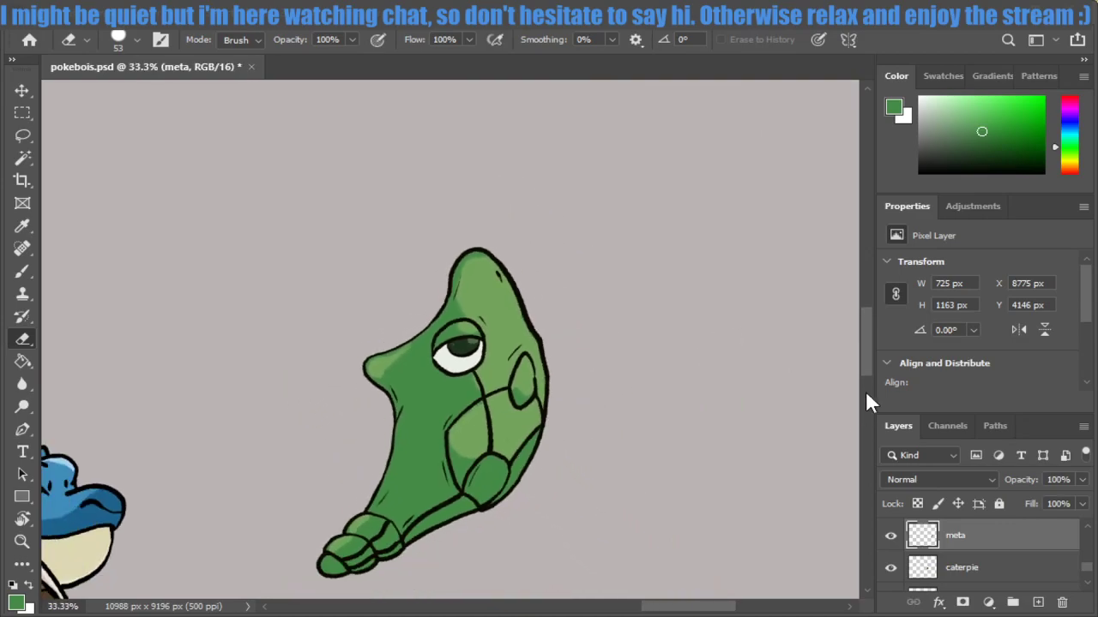
{"action": "left_click_drag", "start_coordinate": [868, 359], "coordinate": [871, 368]}
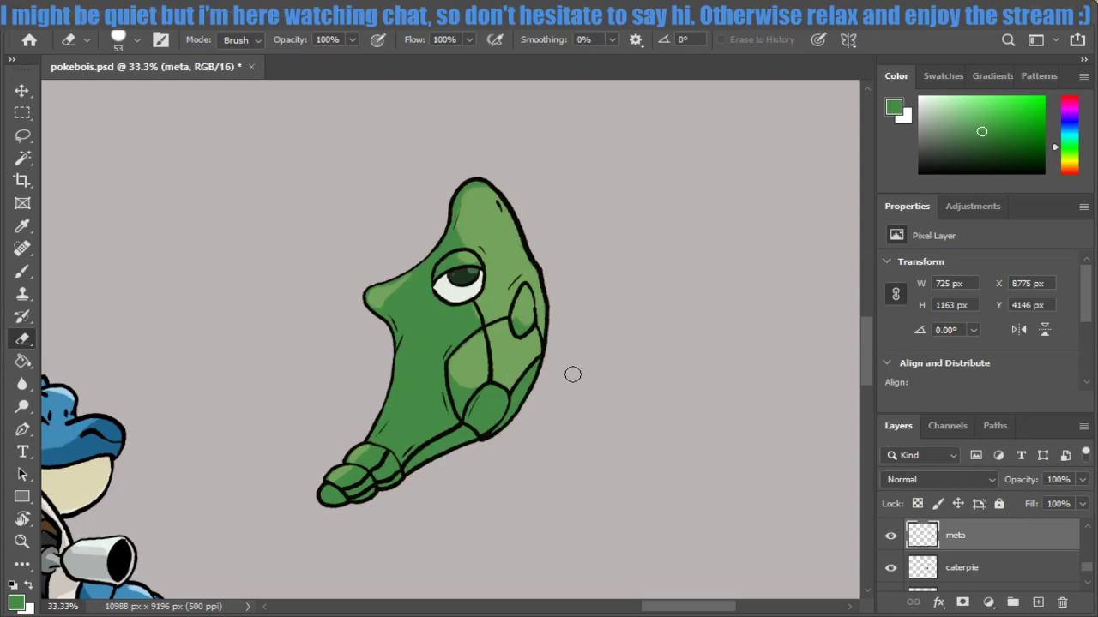
{"action": "key", "text": "b"}
{"action": "mouse_move", "coordinate": [573, 323]}
{"action": "left_mouse_down"}
{"action": "mouse_move", "coordinate": [601, 360]}
{"action": "mouse_move", "coordinate": [691, 339]}
{"action": "left_mouse_up"}
{"action": "left_click_drag", "start_coordinate": [699, 296], "coordinate": [736, 335]}
{"action": "left_click_drag", "start_coordinate": [754, 313], "coordinate": [777, 328]}
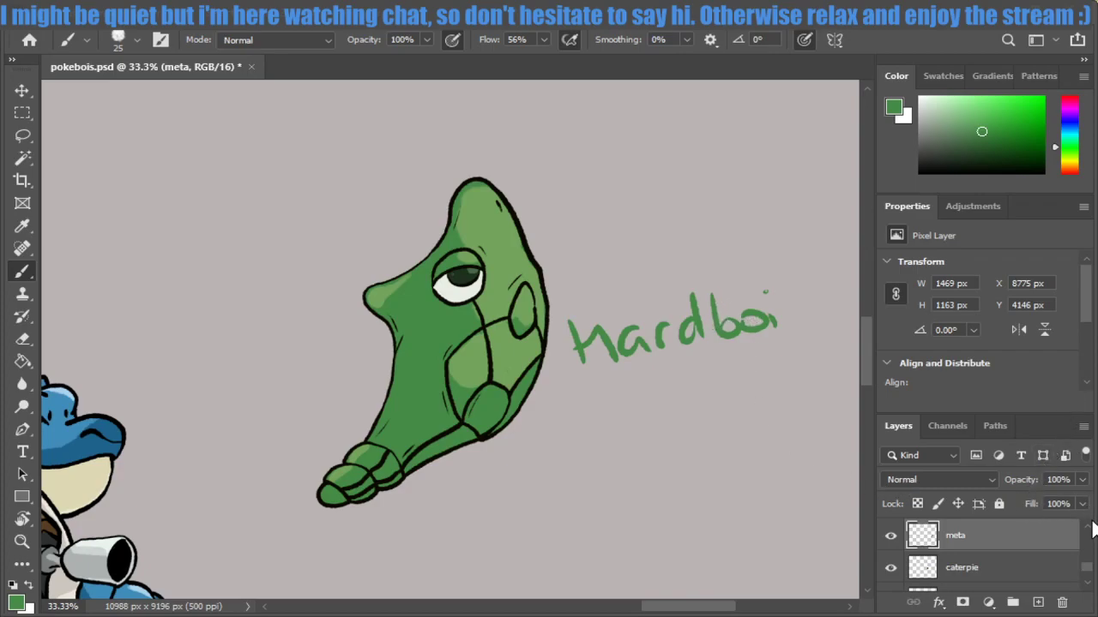
Merge Layer 16 down into the meta layer and erase the 'Hardboi' writing.
{"action": "scroll", "coordinate": [1091, 536], "scroll_direction": "up", "scroll_amount": 1}
{"action": "scroll", "coordinate": [1090, 549], "scroll_direction": "up", "scroll_amount": 1}
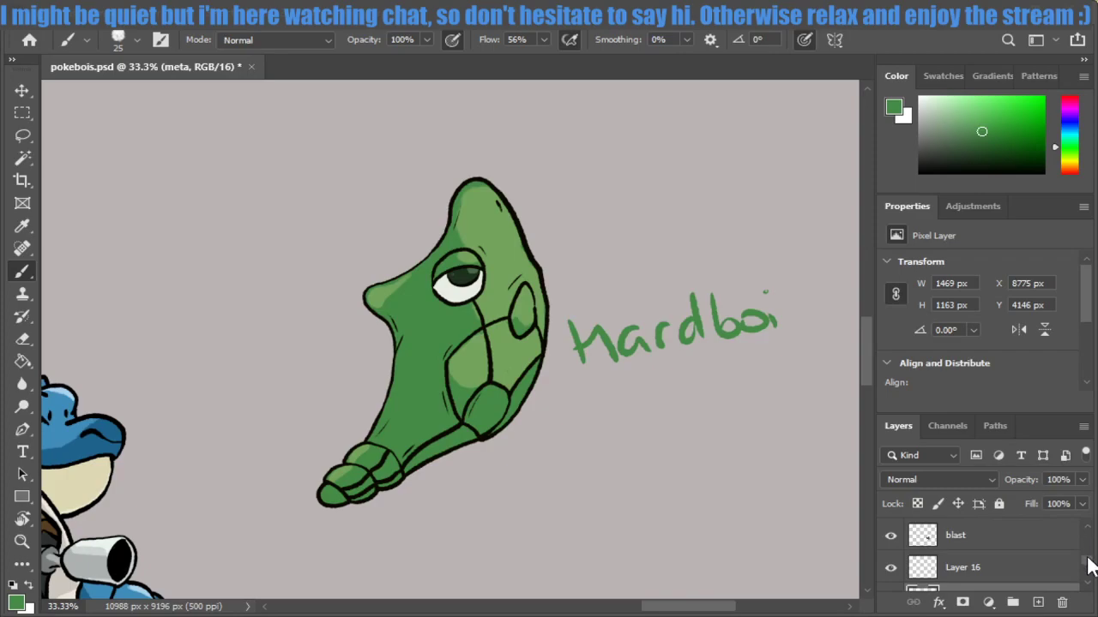
{"action": "scroll", "coordinate": [1091, 566], "scroll_direction": "down", "scroll_amount": 1}
{"action": "scroll", "coordinate": [1091, 549], "scroll_direction": "up", "scroll_amount": 1}
{"action": "scroll", "coordinate": [1091, 540], "scroll_direction": "down", "scroll_amount": 1}
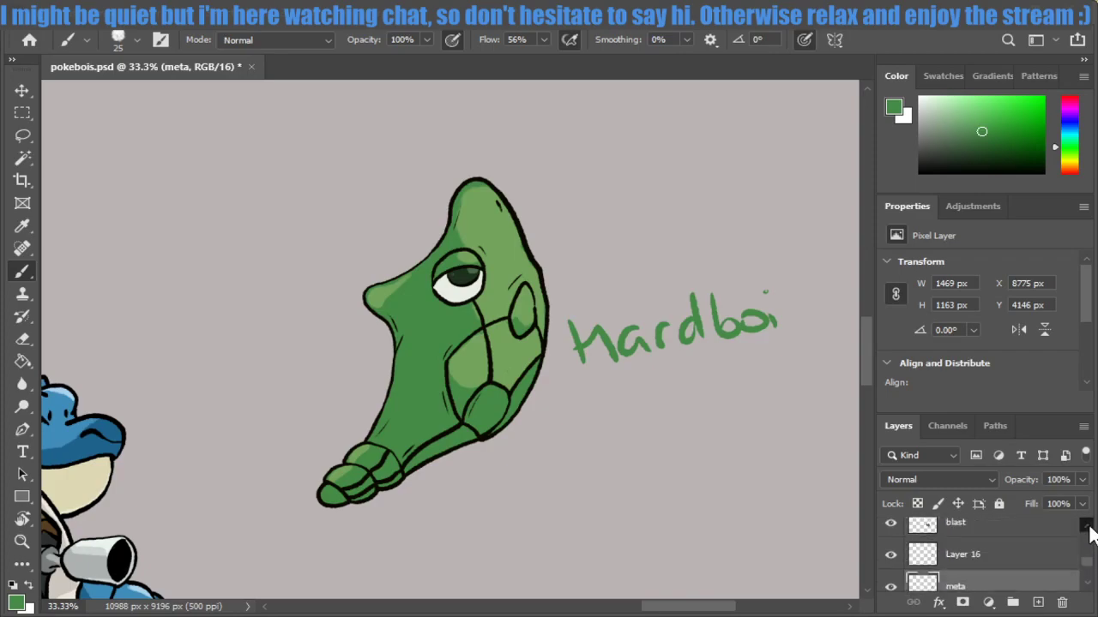
{"action": "left_click", "coordinate": [1012, 559]}
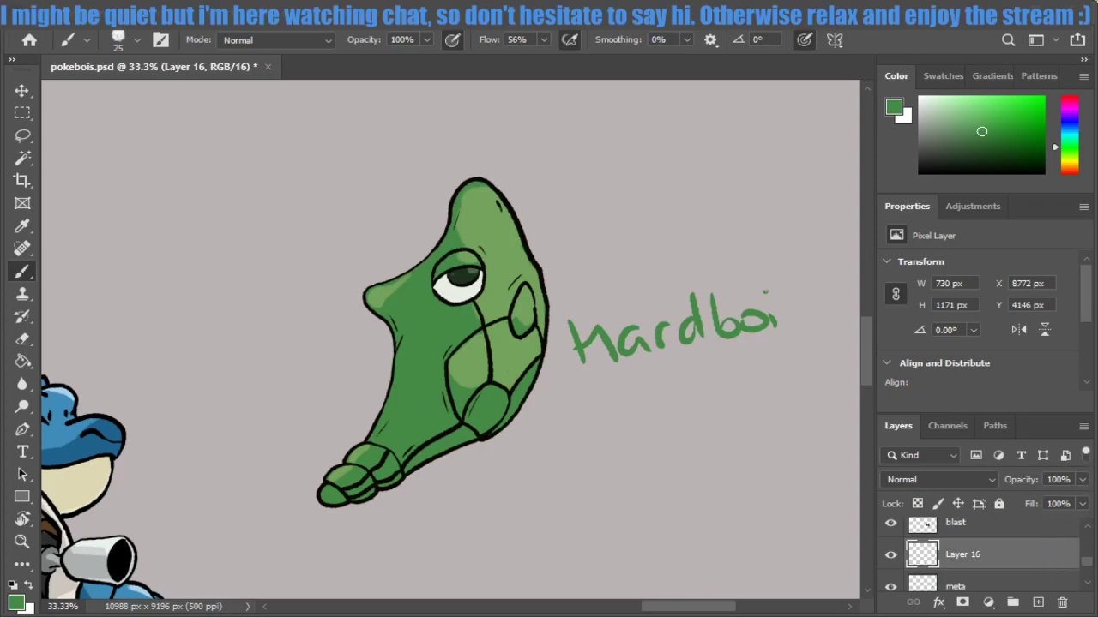
{"action": "key", "text": "ctrl+e"}
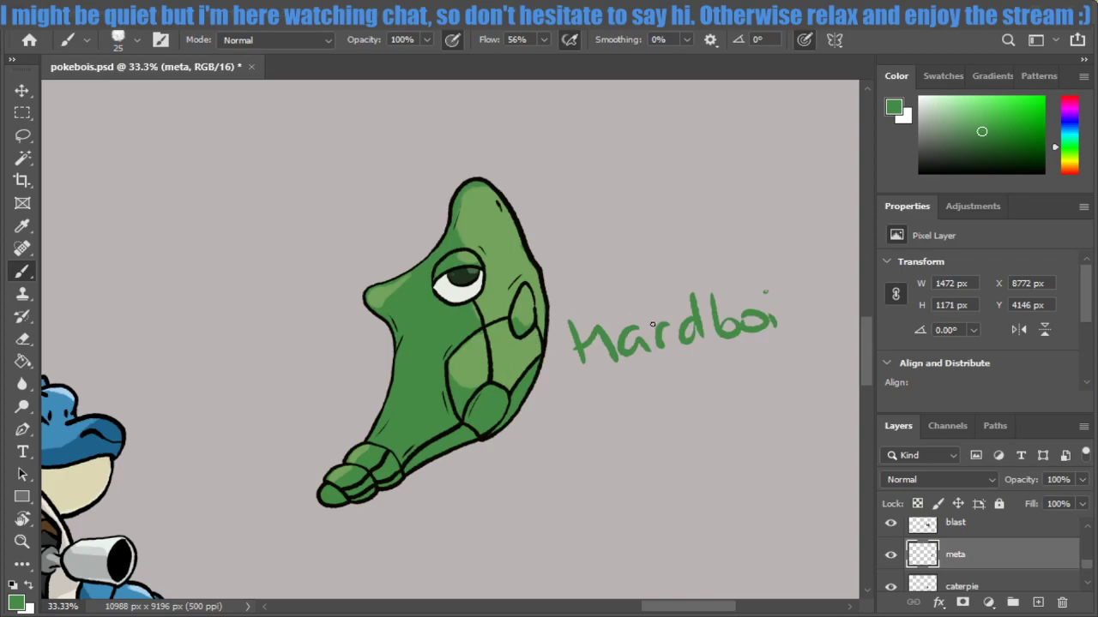
{"action": "key", "text": "e"}
{"action": "mouse_move", "coordinate": [600, 352]}
{"action": "left_mouse_down"}
{"action": "mouse_move", "coordinate": [578, 351]}
{"action": "mouse_move", "coordinate": [574, 331]}
{"action": "mouse_move", "coordinate": [582, 324]}
{"action": "mouse_move", "coordinate": [640, 362]}
{"action": "mouse_move", "coordinate": [654, 311]}
{"action": "mouse_move", "coordinate": [723, 354]}
{"action": "mouse_move", "coordinate": [764, 285]}
{"action": "mouse_move", "coordinate": [763, 326]}
{"action": "left_mouse_up"}
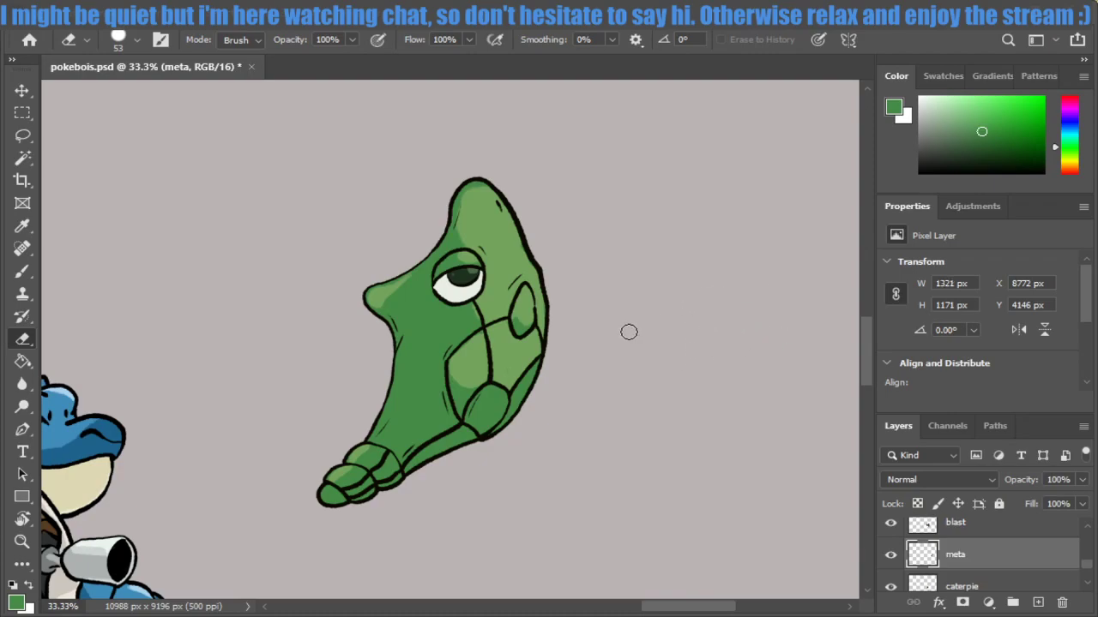
{"action": "key", "text": "ctrl+minus"}
{"action": "key", "text": "ctrl+minus"}
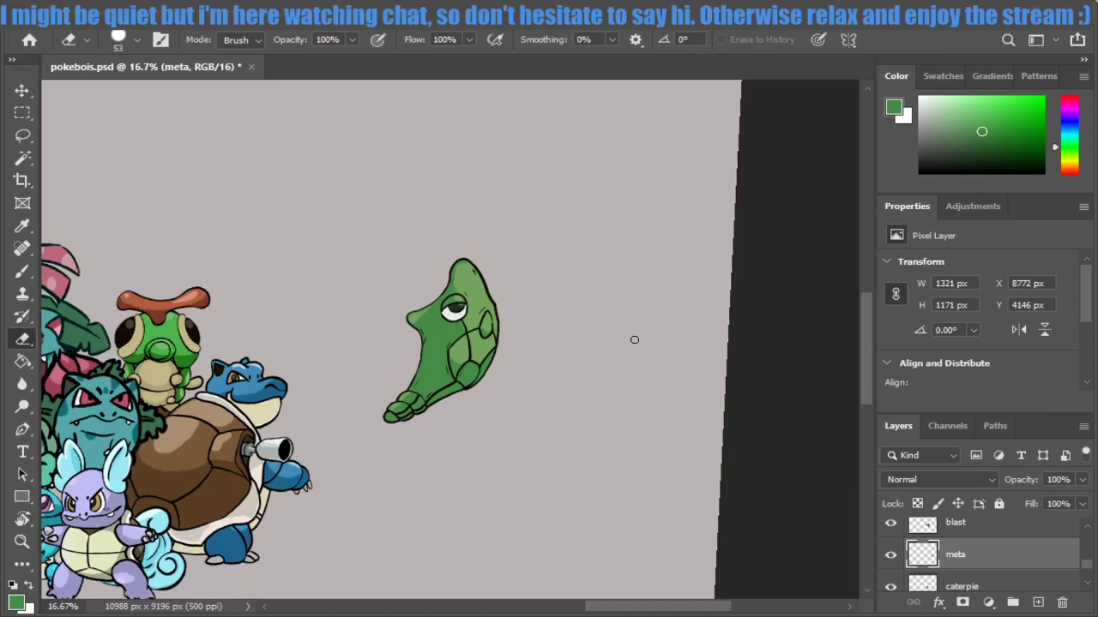
Move the meta layer below caterpie in the Layers panel, undoing an accidental grouping.
{"action": "key", "text": "r"}
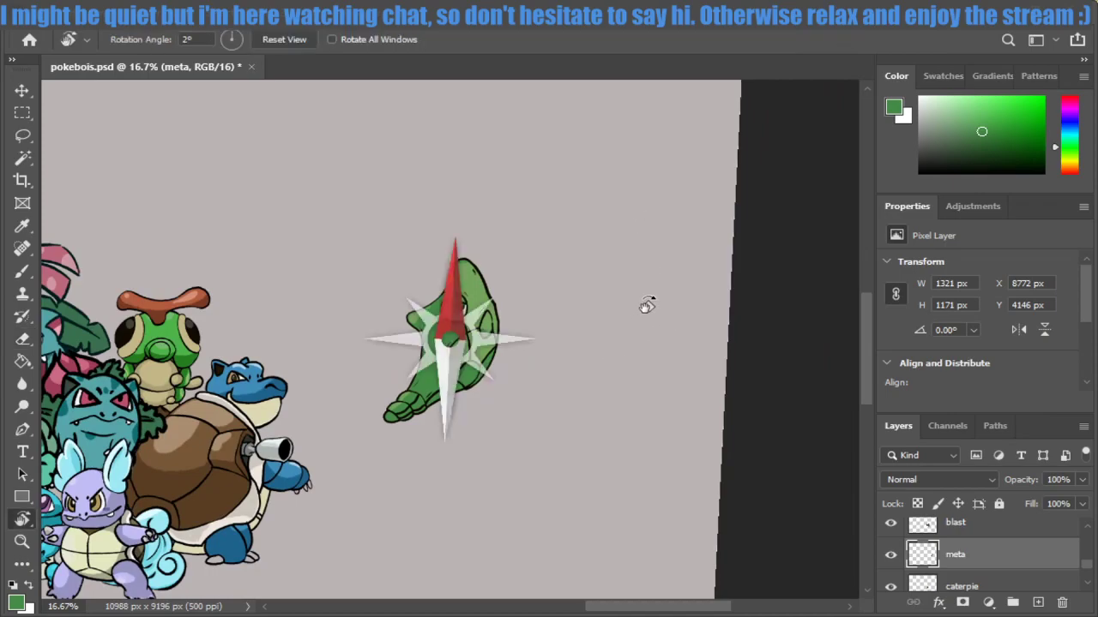
{"action": "mouse_move", "coordinate": [645, 307]}
{"action": "left_mouse_down"}
{"action": "mouse_move", "coordinate": [656, 290]}
{"action": "mouse_move", "coordinate": [666, 303]}
{"action": "left_mouse_up"}
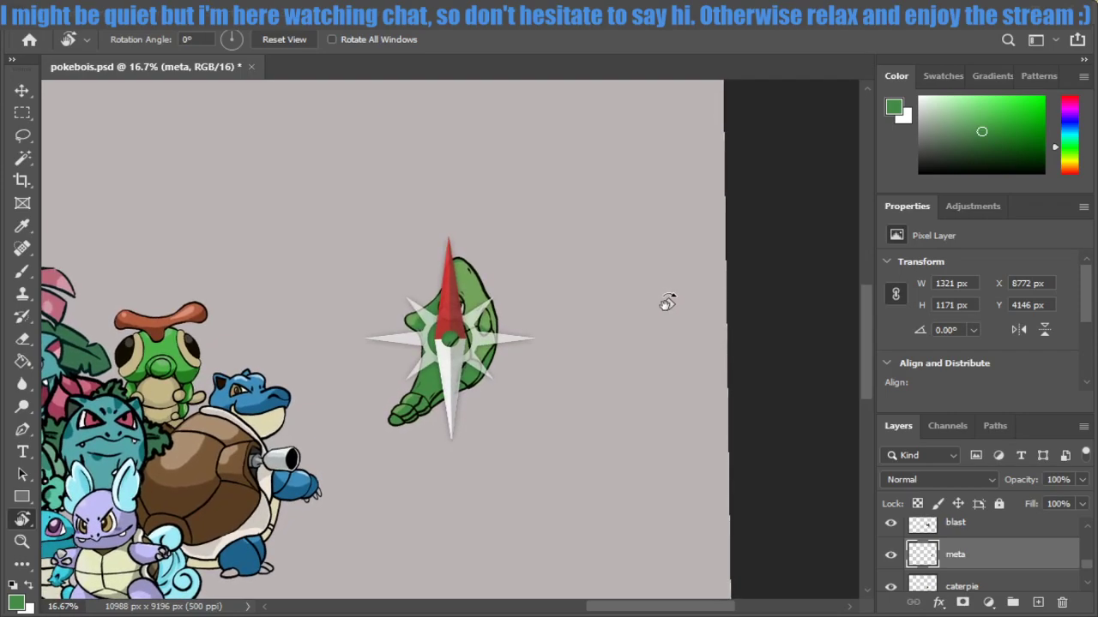
{"action": "left_click_drag", "start_coordinate": [667, 303], "coordinate": [670, 306]}
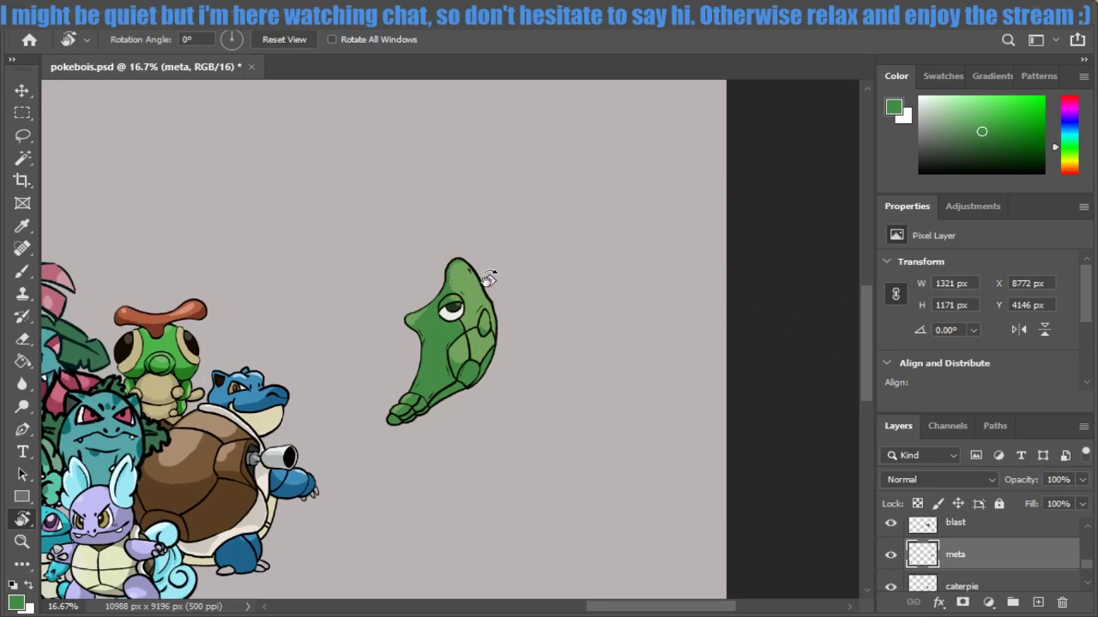
{"action": "left_click", "coordinate": [1087, 581]}
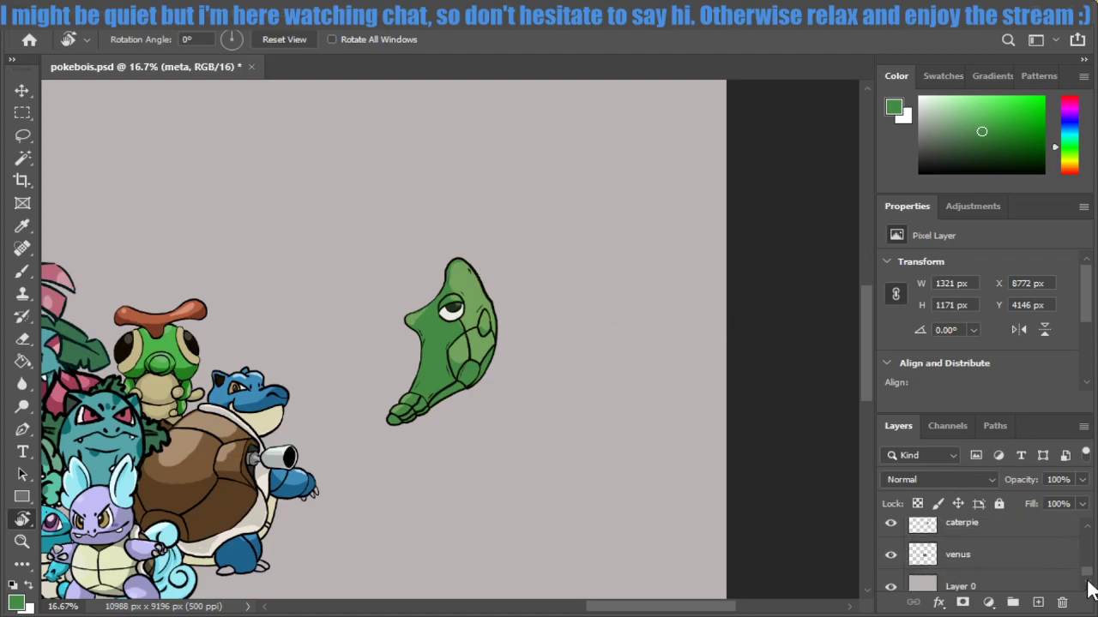
{"action": "left_click", "coordinate": [1087, 526]}
{"action": "left_click", "coordinate": [1087, 525]}
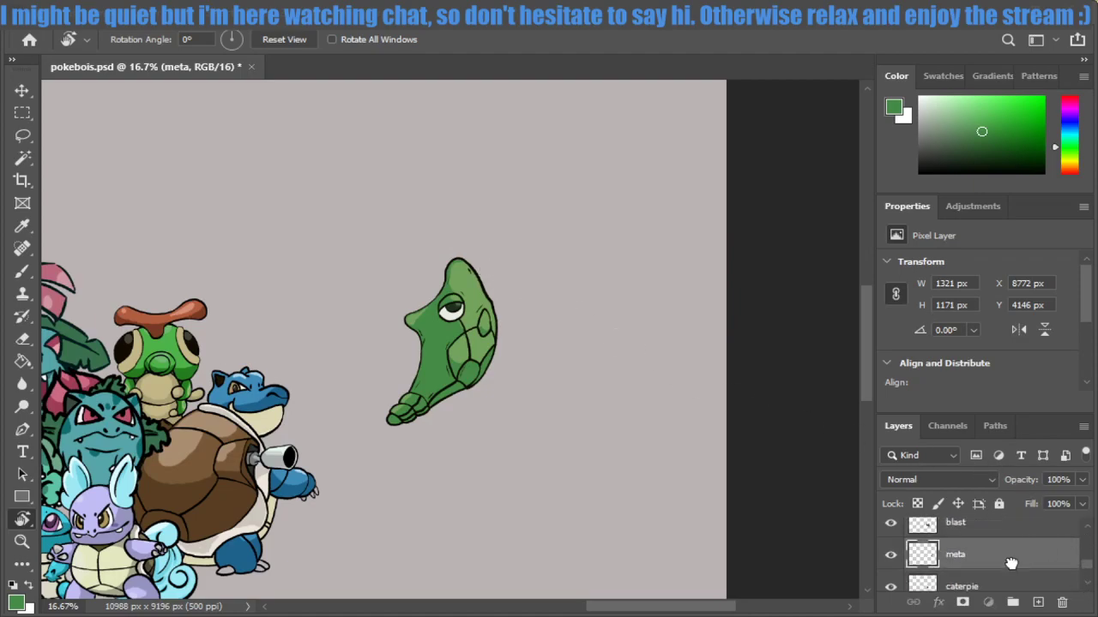
{"action": "left_click_drag", "start_coordinate": [1011, 562], "coordinate": [1013, 602]}
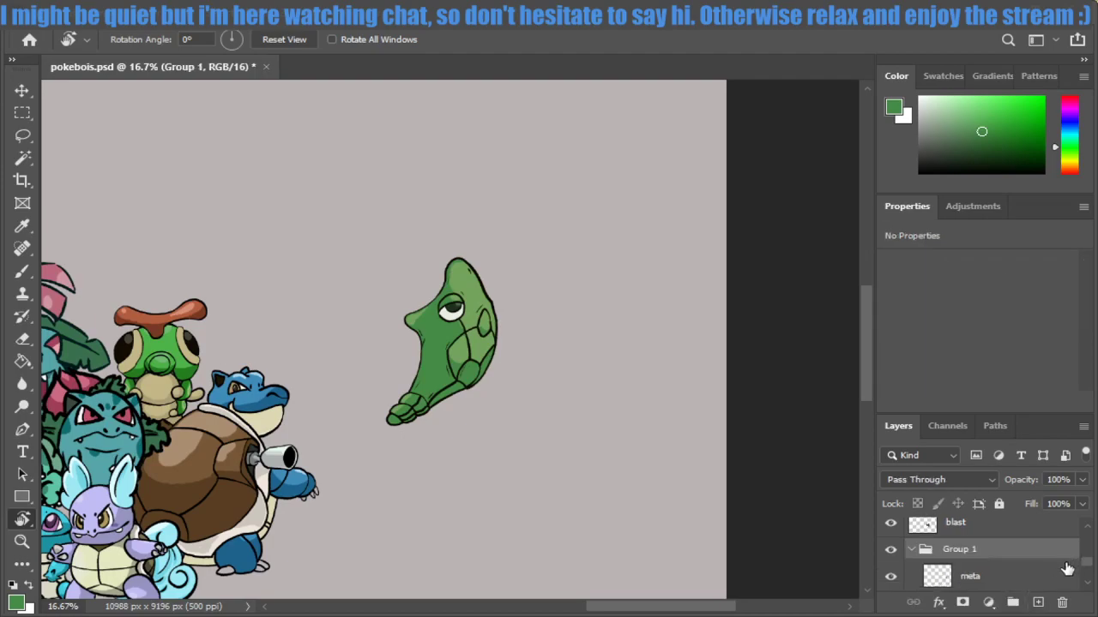
{"action": "left_click", "coordinate": [1066, 570]}
{"action": "key", "text": "ctrl+z"}
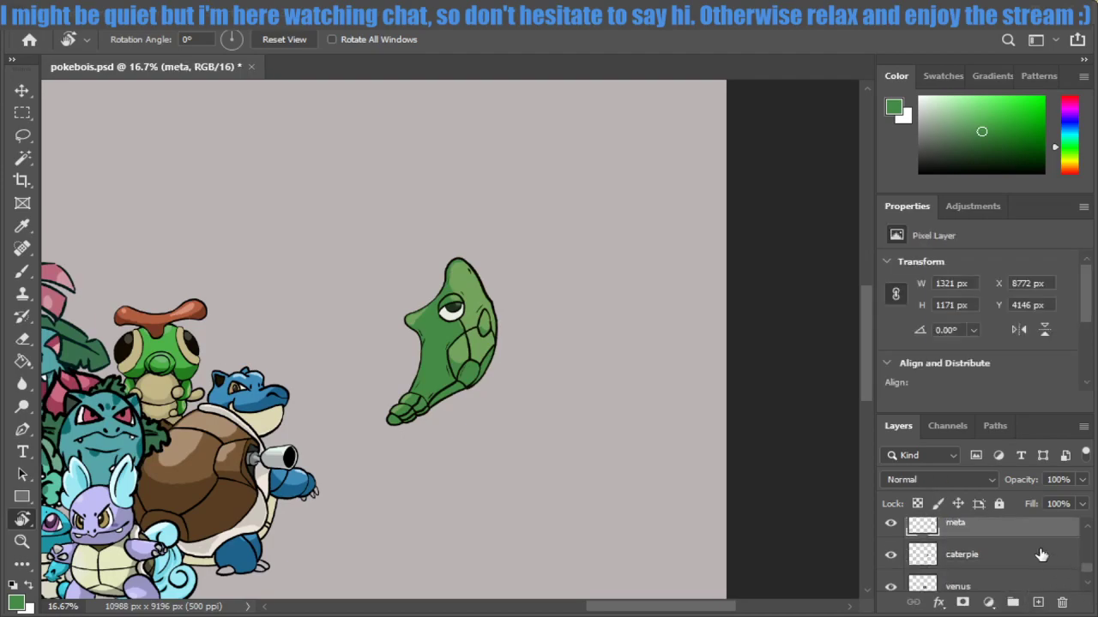
{"action": "left_click_drag", "start_coordinate": [1027, 530], "coordinate": [1031, 571]}
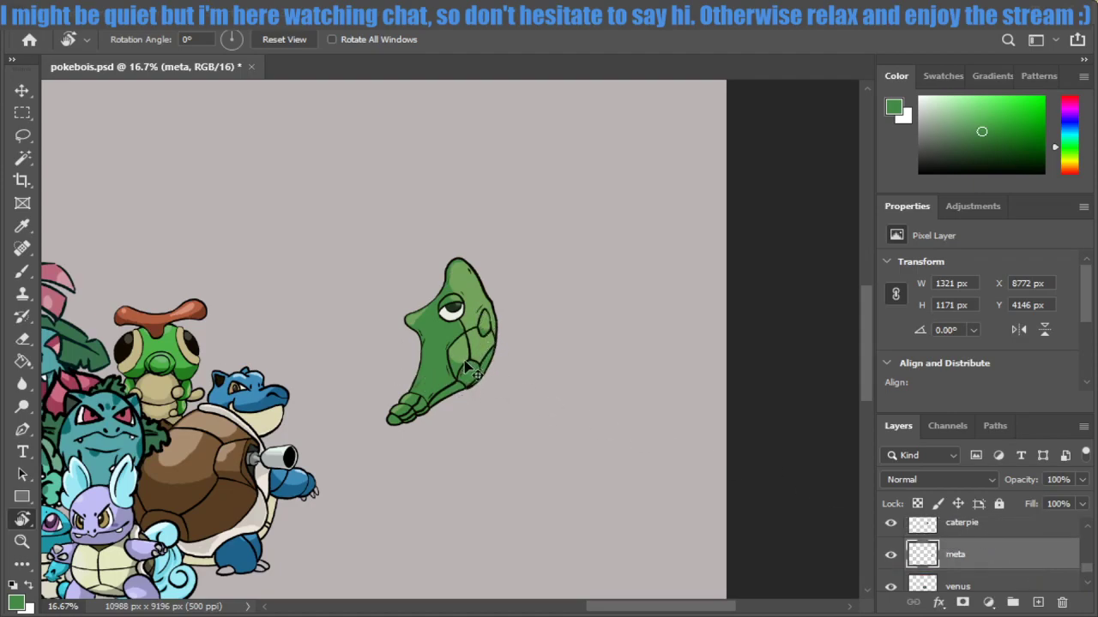
Drag Metapod behind Caterpie's right side, settling it just above Blastoise.
{"action": "left_click_drag", "start_coordinate": [470, 371], "coordinate": [236, 358]}
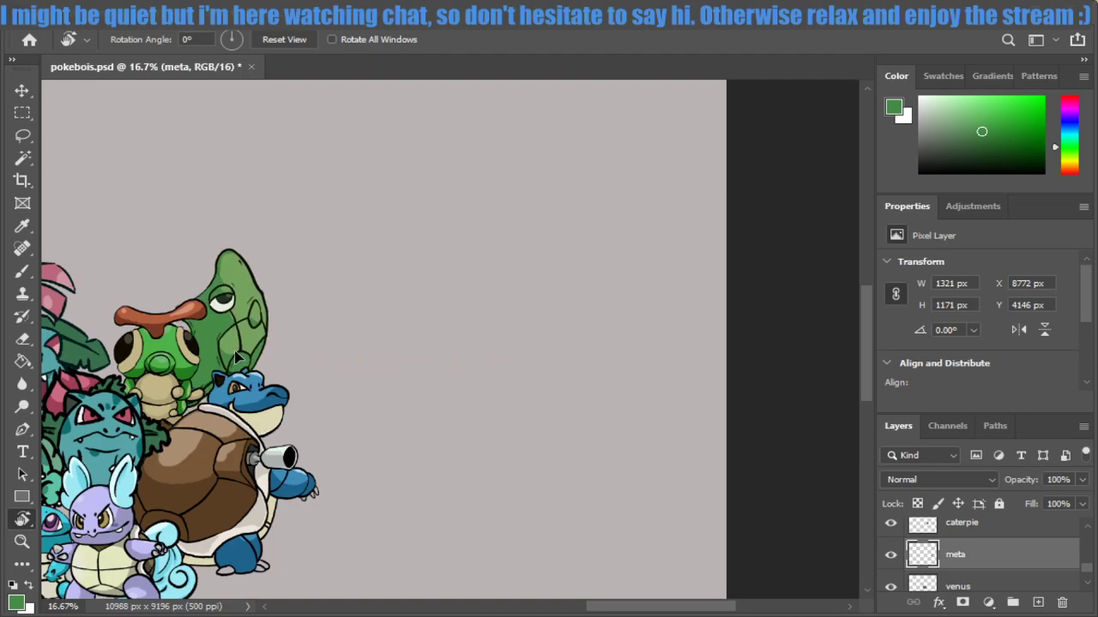
{"action": "left_click_drag", "start_coordinate": [235, 359], "coordinate": [123, 314]}
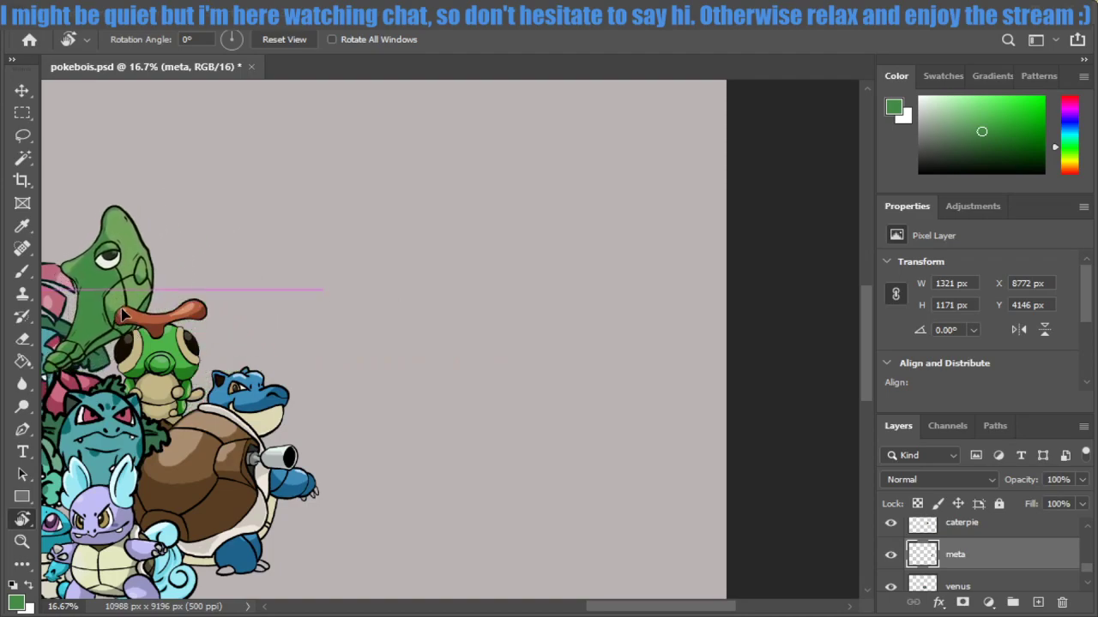
{"action": "mouse_move", "coordinate": [122, 314]}
{"action": "left_mouse_down"}
{"action": "mouse_move", "coordinate": [152, 329]}
{"action": "mouse_move", "coordinate": [132, 332]}
{"action": "left_mouse_up"}
{"action": "left_click_drag", "start_coordinate": [618, 611], "coordinate": [527, 612]}
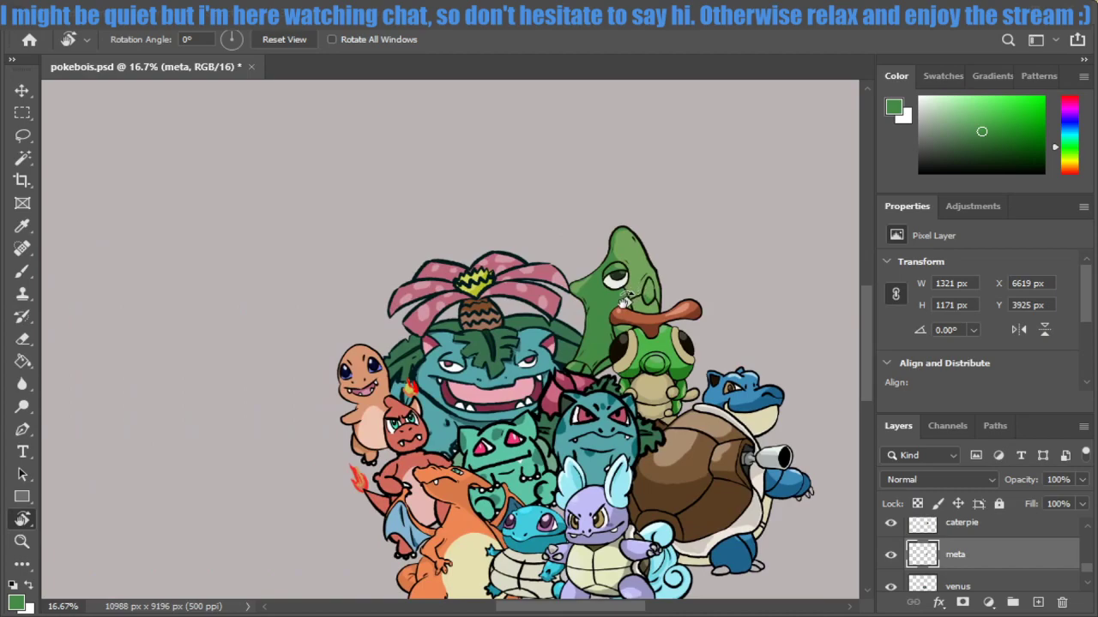
{"action": "mouse_move", "coordinate": [624, 303]}
{"action": "left_mouse_down"}
{"action": "mouse_move", "coordinate": [605, 319]}
{"action": "mouse_move", "coordinate": [727, 324]}
{"action": "left_mouse_up"}
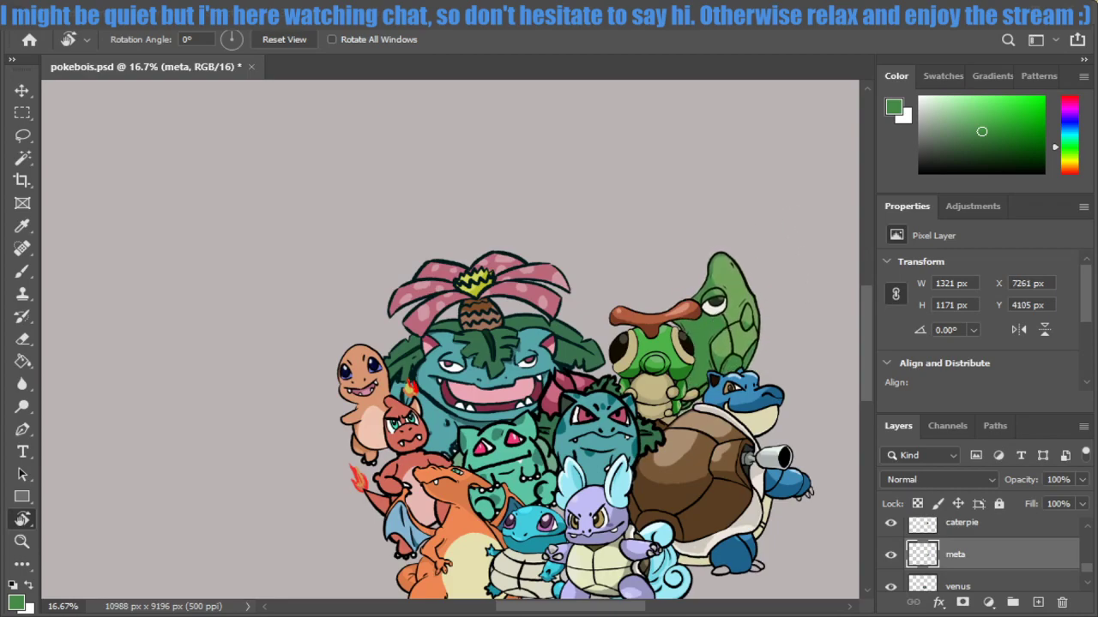
{"action": "left_click_drag", "start_coordinate": [863, 296], "coordinate": [869, 316]}
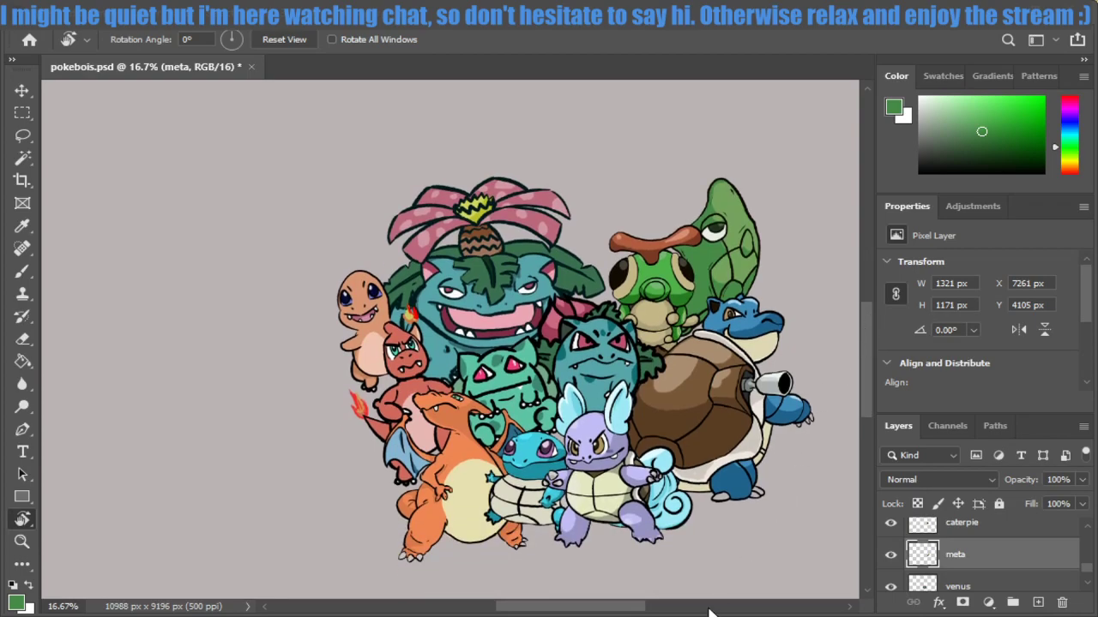
Handwrite 'Bye' in green to the right of the Pokémon group.
{"action": "left_click_drag", "start_coordinate": [603, 614], "coordinate": [636, 609]}
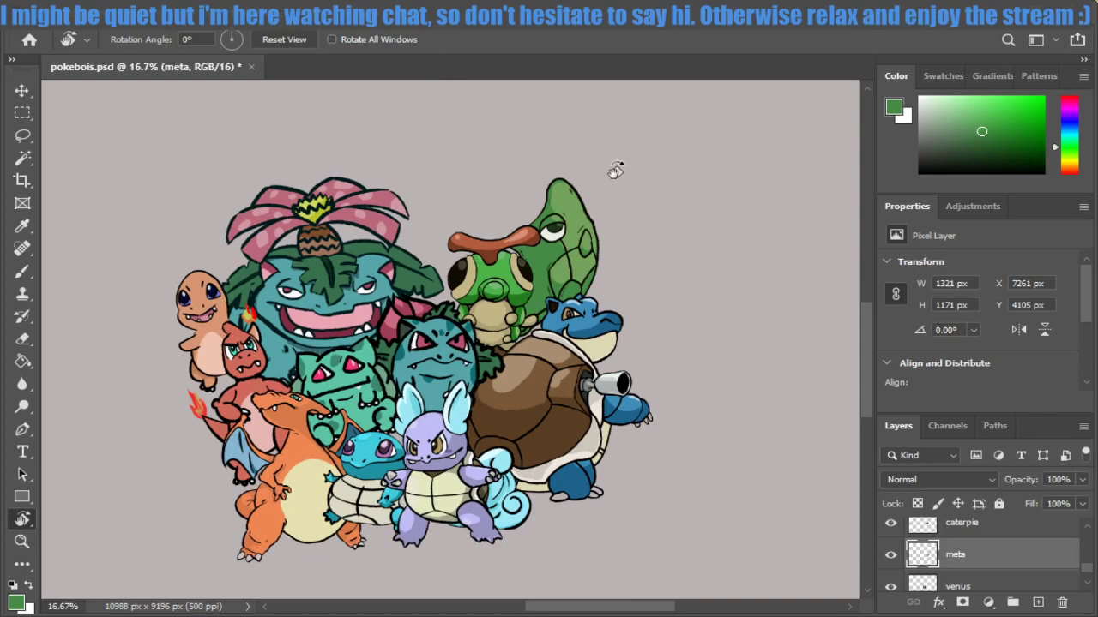
{"action": "key", "text": "b"}
{"action": "left_click_drag", "start_coordinate": [642, 184], "coordinate": [635, 203]}
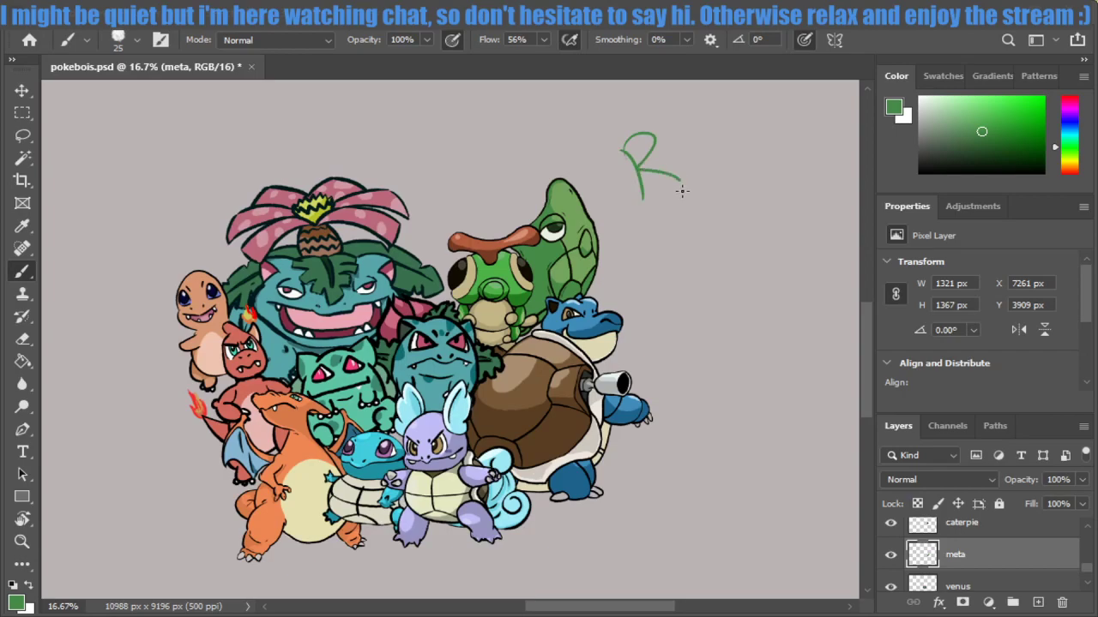
{"action": "left_click_drag", "start_coordinate": [677, 168], "coordinate": [703, 210]}
{"action": "left_click_drag", "start_coordinate": [720, 171], "coordinate": [751, 176]}
{"action": "mouse_move", "coordinate": [650, 249]}
{"action": "left_mouse_down"}
{"action": "mouse_move", "coordinate": [669, 276]}
{"action": "mouse_move", "coordinate": [754, 242]}
{"action": "left_mouse_up"}
Write 'for now!' below it and add a (^_^) smiley face underneath.
{"action": "mouse_move", "coordinate": [683, 324]}
{"action": "left_mouse_down"}
{"action": "mouse_move", "coordinate": [738, 343]}
{"action": "mouse_move", "coordinate": [802, 308]}
{"action": "left_mouse_up"}
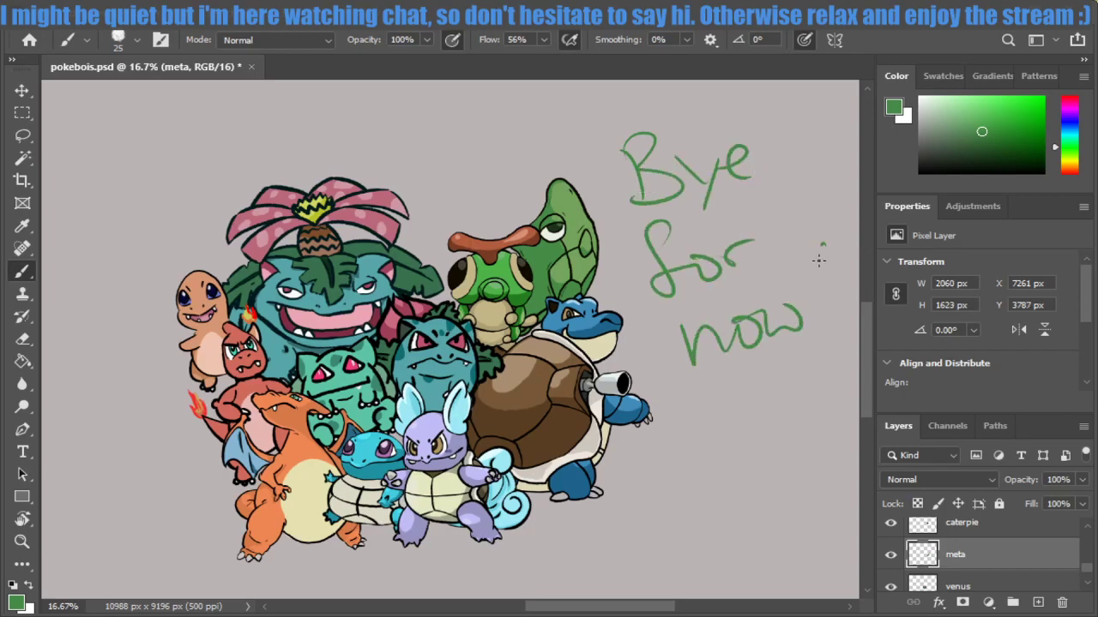
{"action": "left_click_drag", "start_coordinate": [829, 240], "coordinate": [820, 312]}
{"action": "left_click", "coordinate": [824, 327]}
{"action": "left_click_drag", "start_coordinate": [701, 400], "coordinate": [712, 474]}
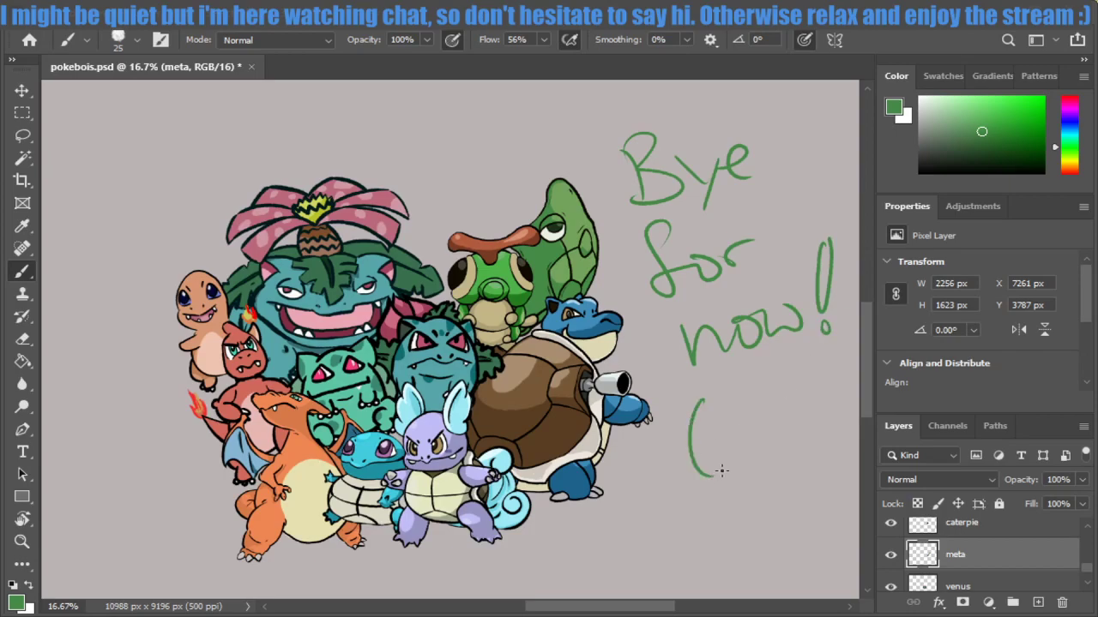
{"action": "left_click_drag", "start_coordinate": [718, 423], "coordinate": [773, 420]}
{"action": "left_click_drag", "start_coordinate": [784, 384], "coordinate": [788, 466]}
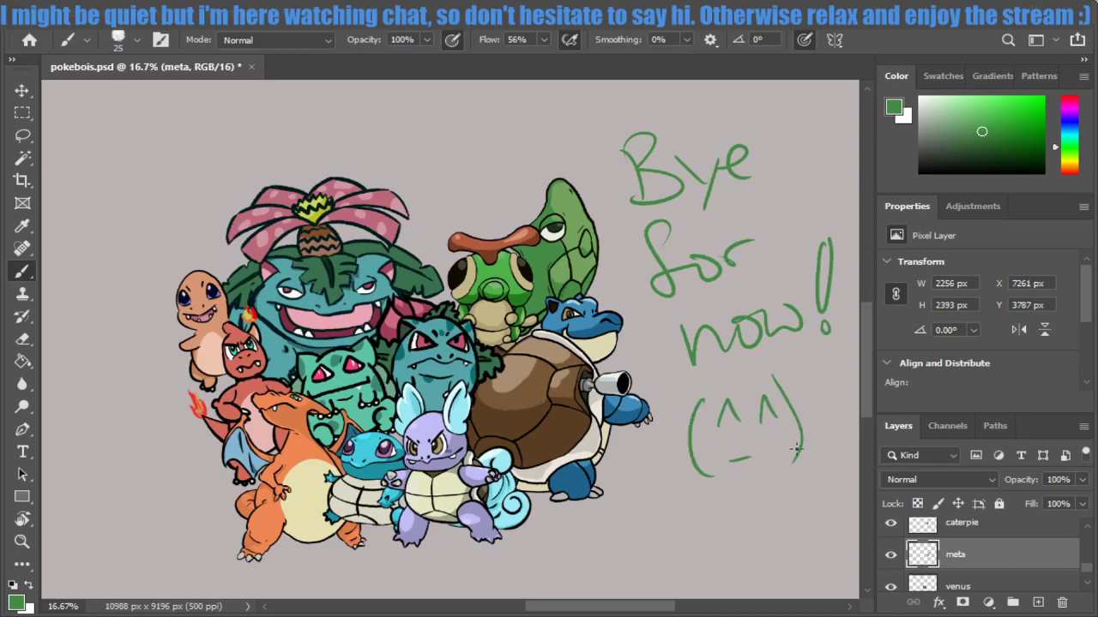